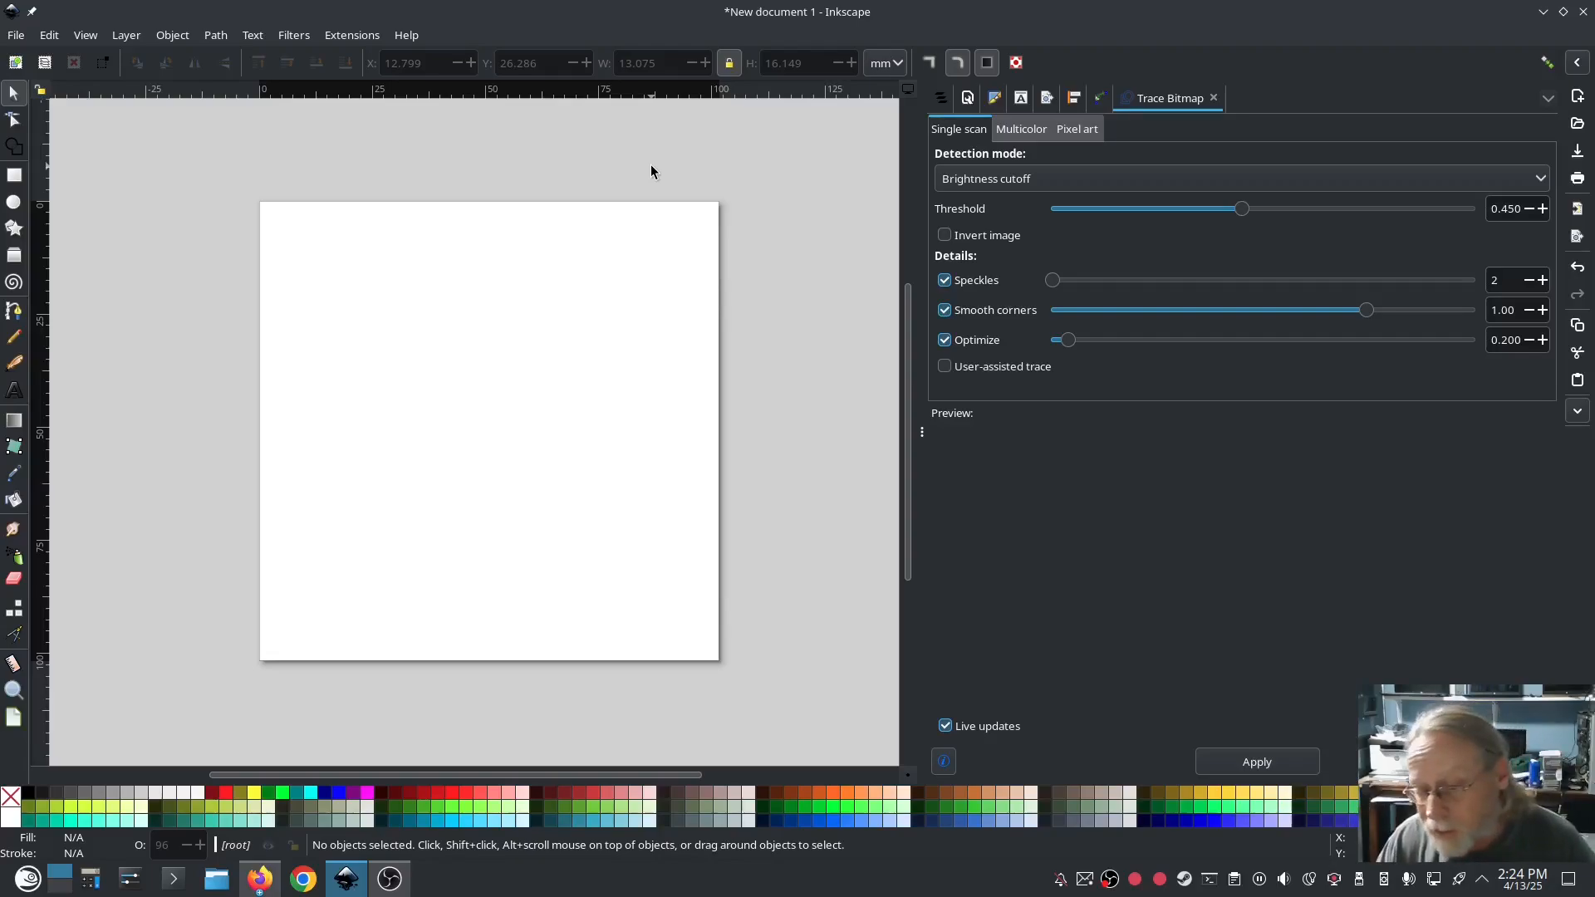
Open the Extension Gallery and look through the Ink/Stitch extensions.
left_click(341, 36)
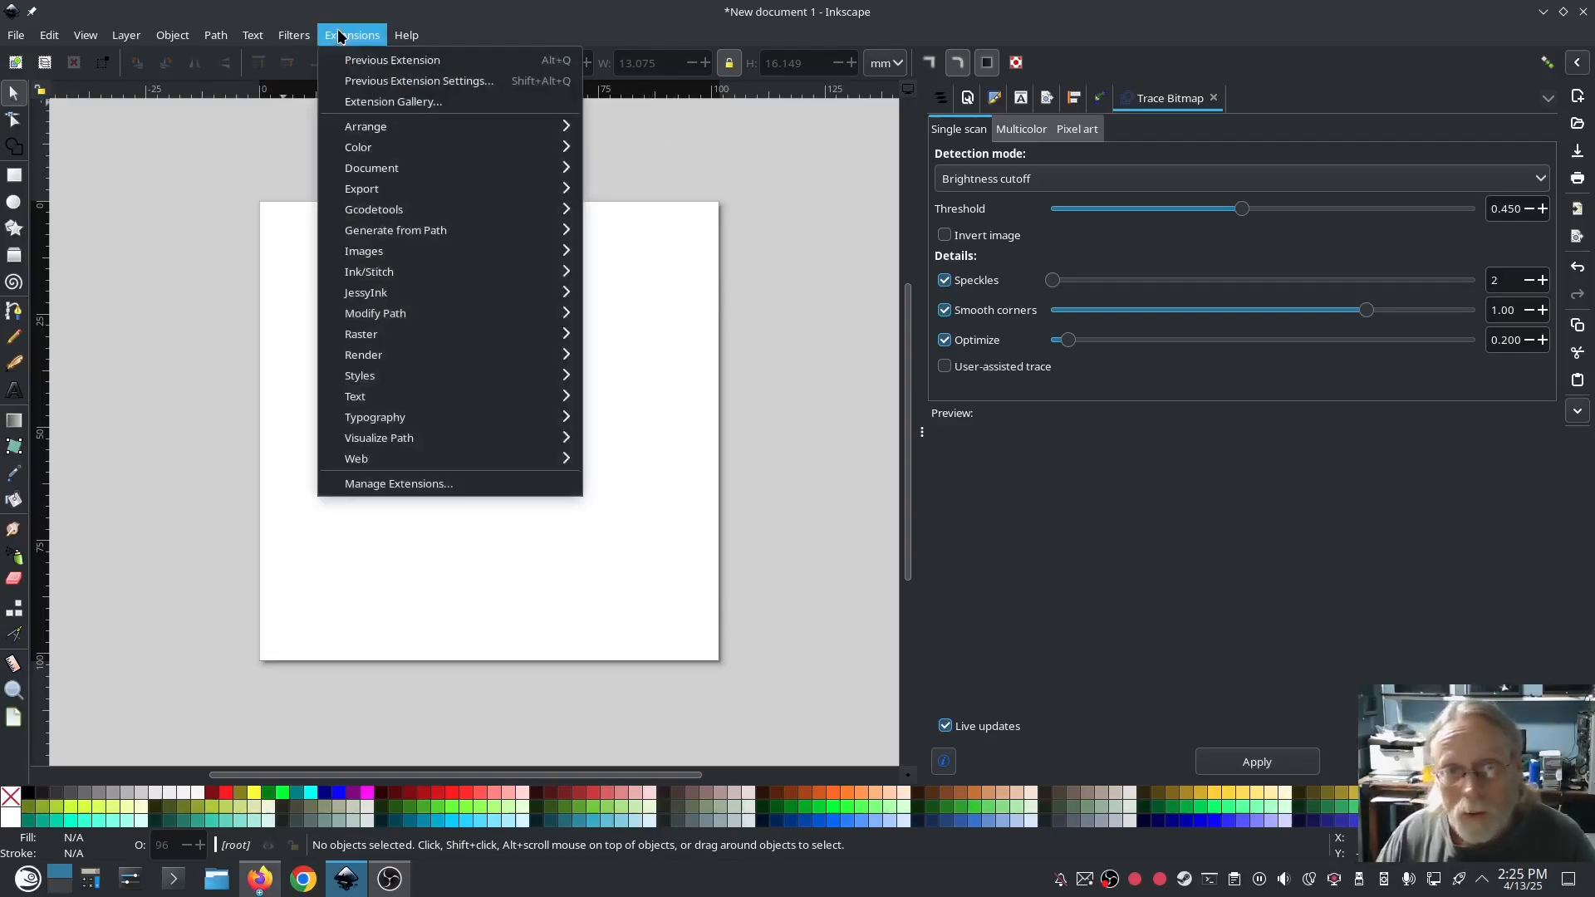
left_click(382, 102)
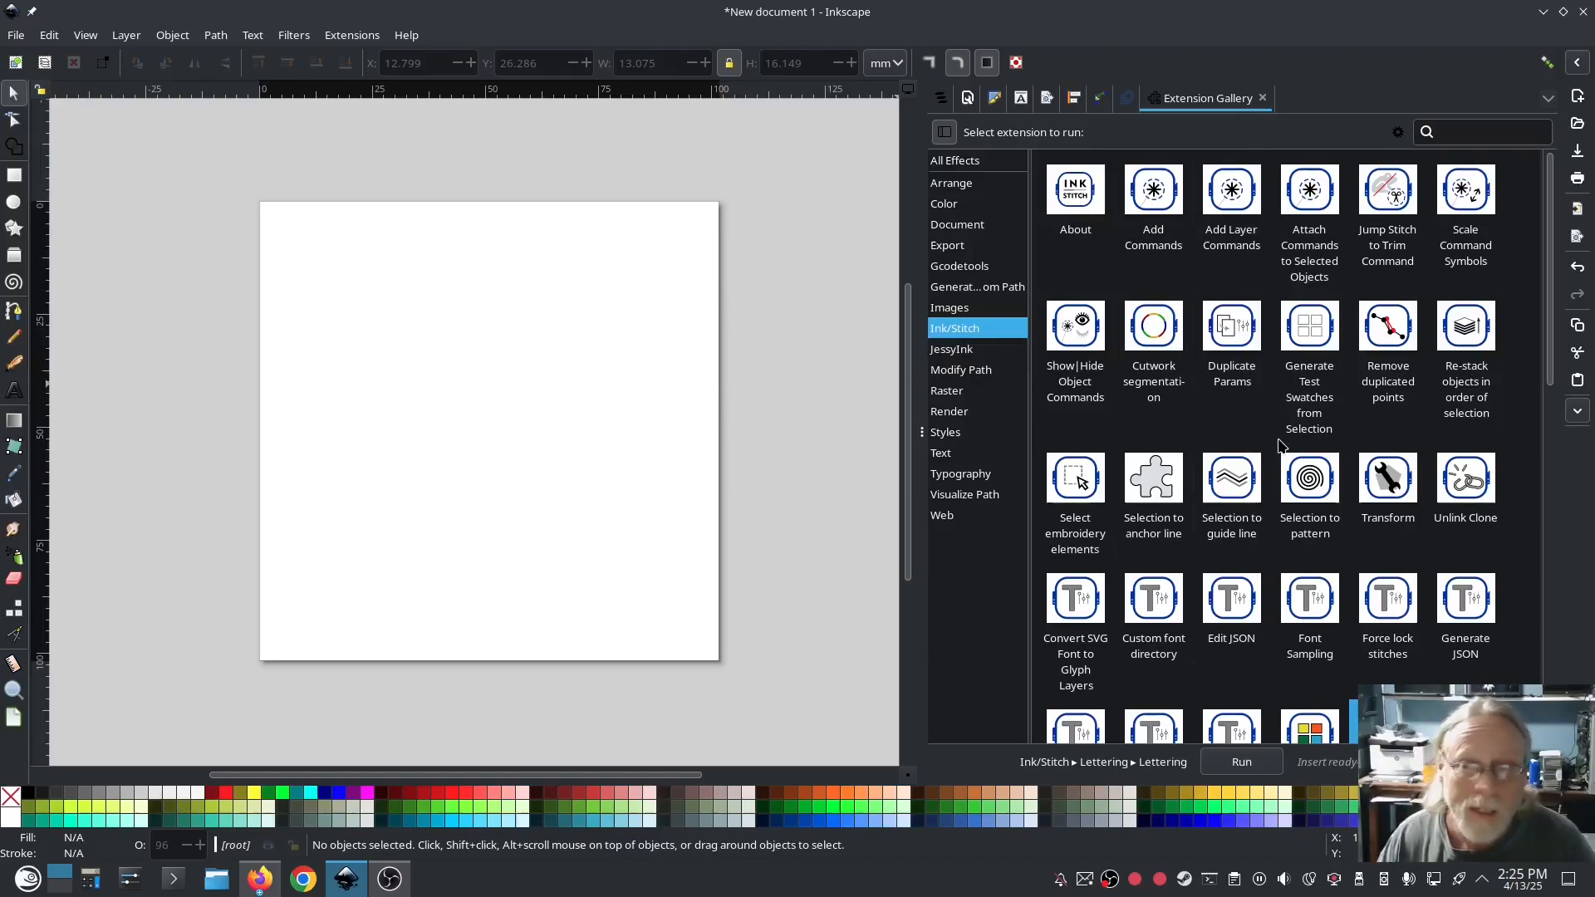
scroll(1262, 397, "down", 8)
scroll(1262, 398, "up", 8)
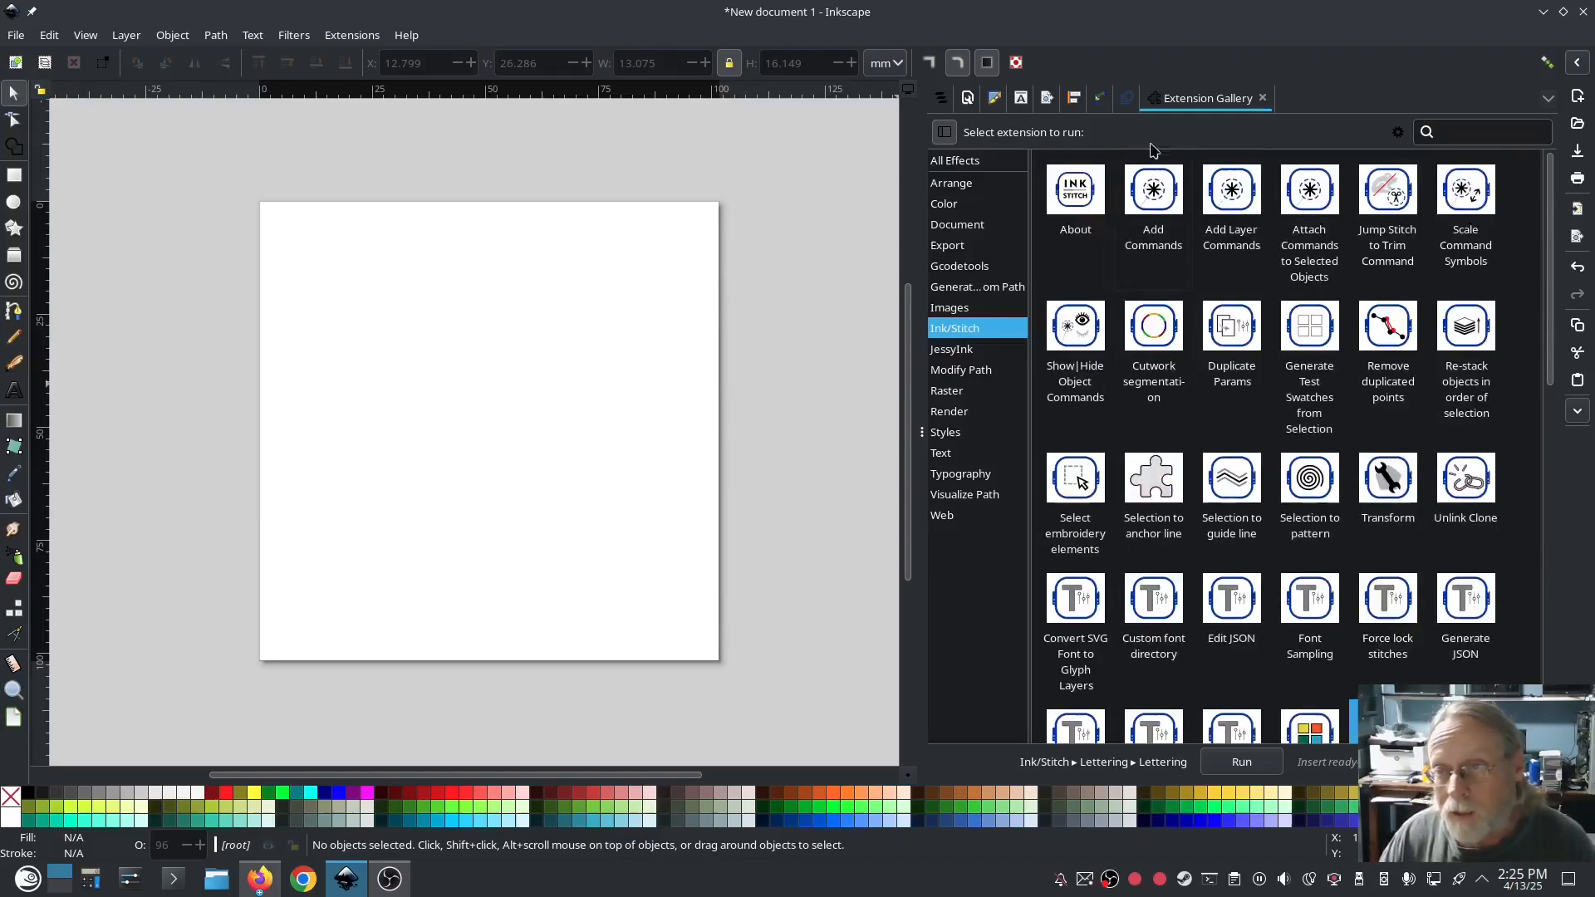
left_click(1128, 98)
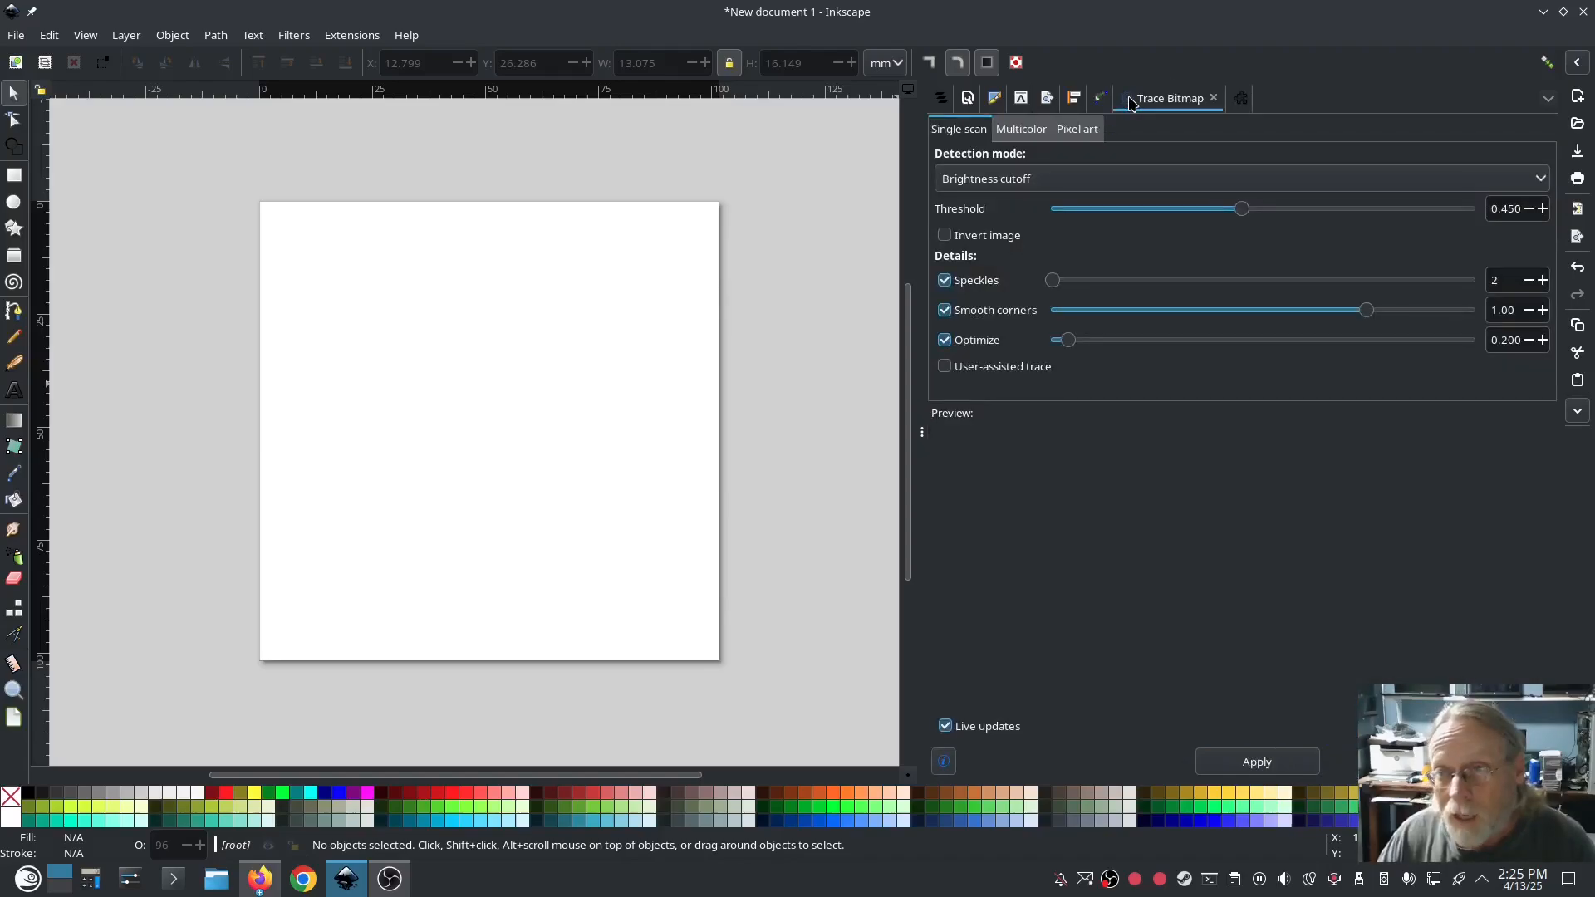
left_click(1101, 98)
left_click(1073, 98)
left_click(1047, 98)
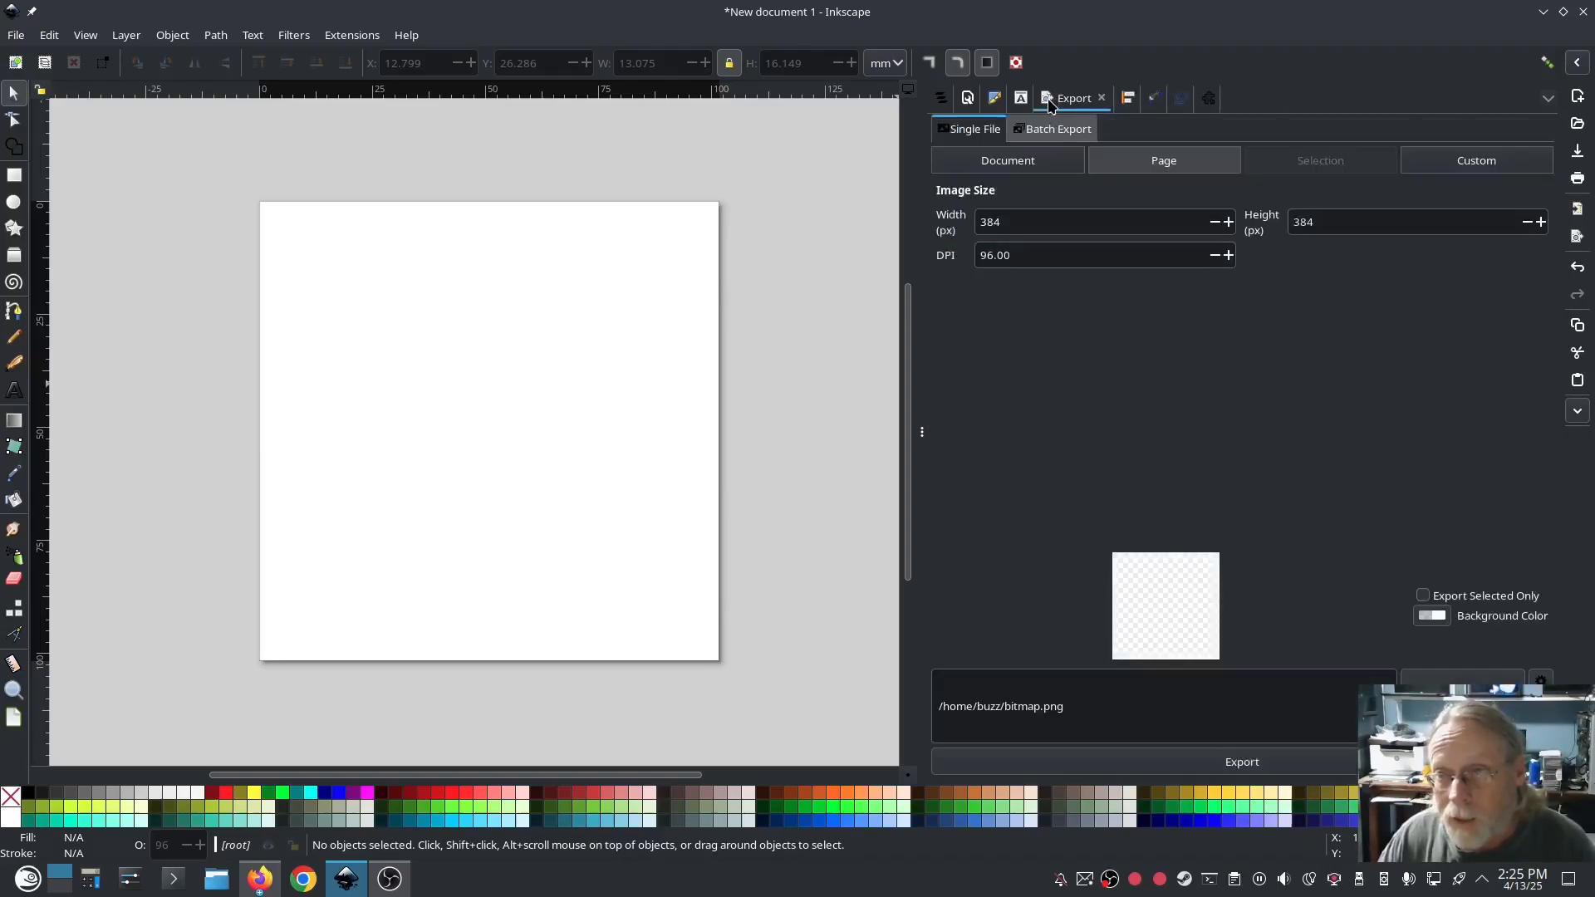
left_click(1201, 101)
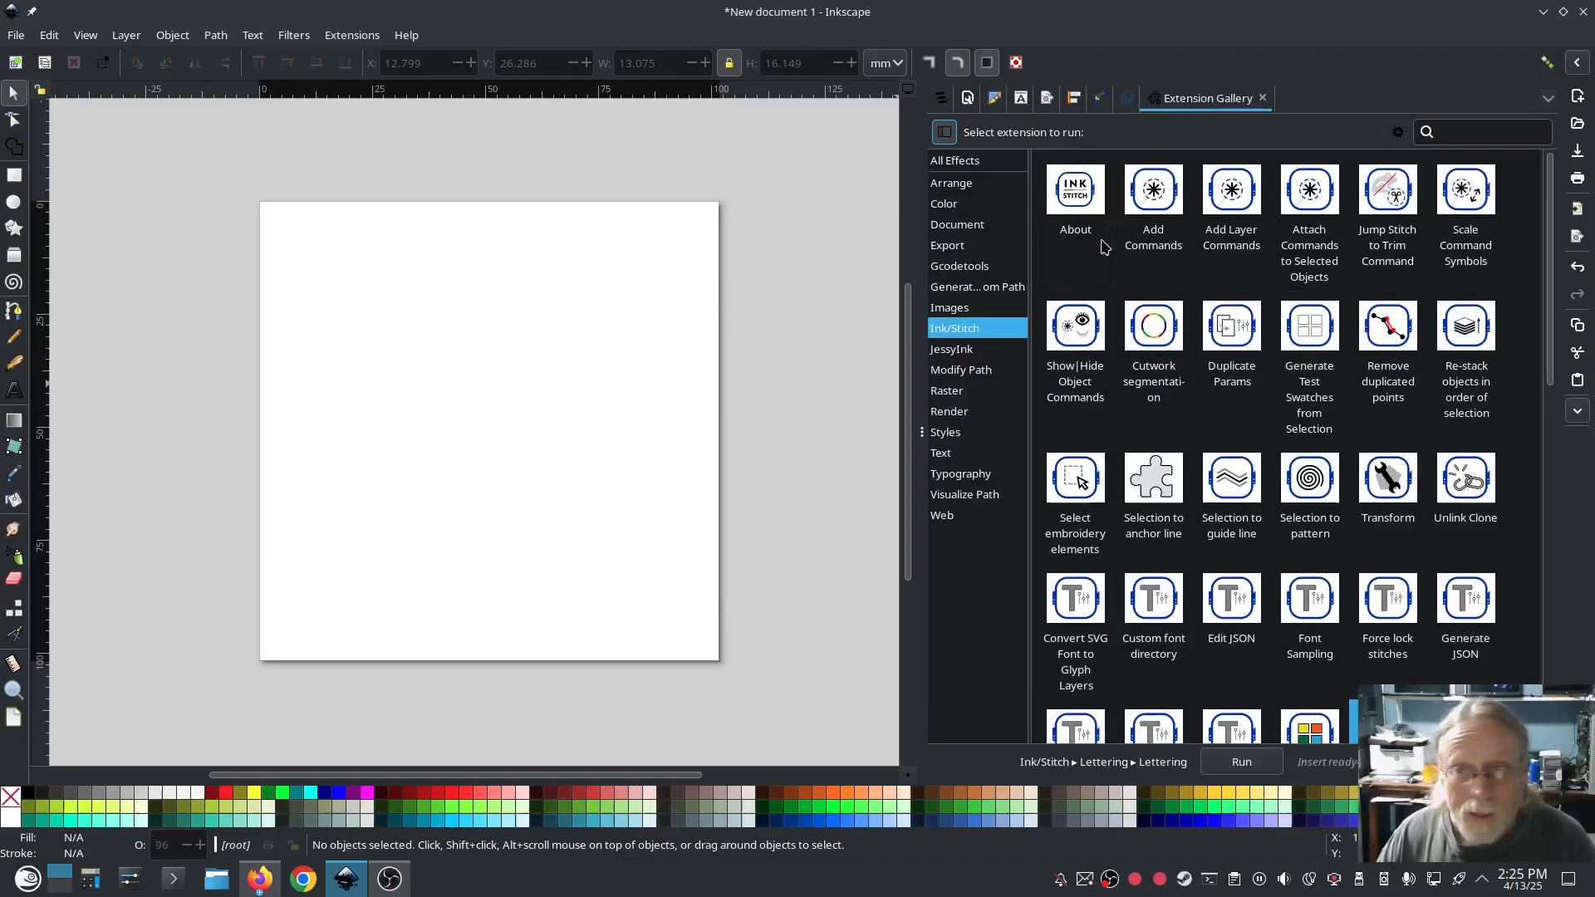
Check the installed Ink/Stitch version in its About information and close the window.
left_click(1067, 186)
double_click(1064, 184)
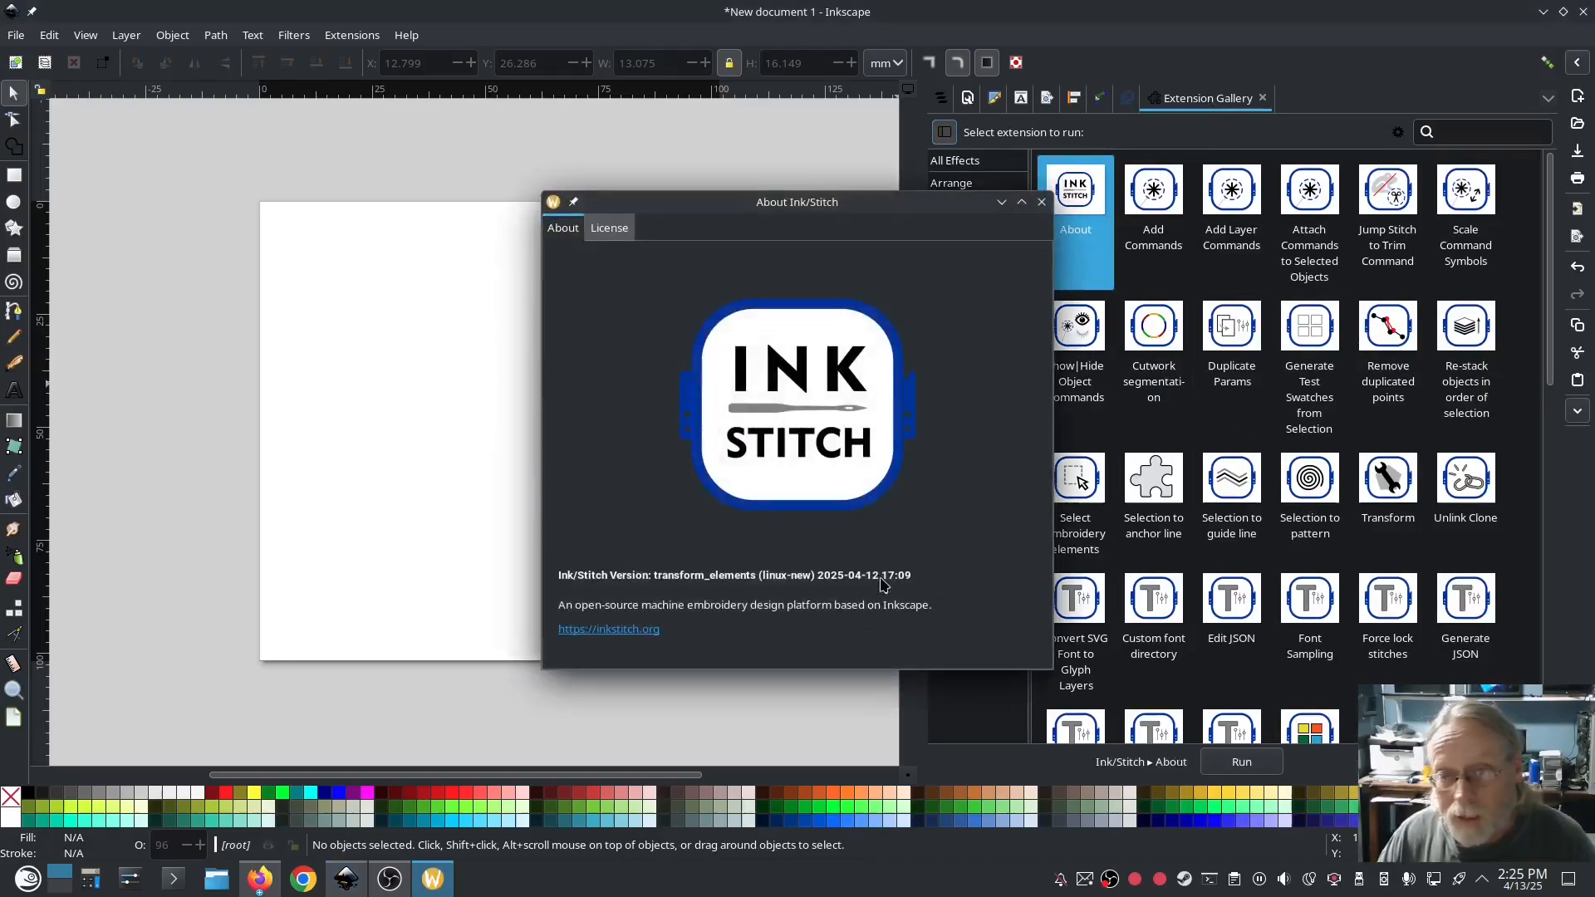
left_click(1048, 202)
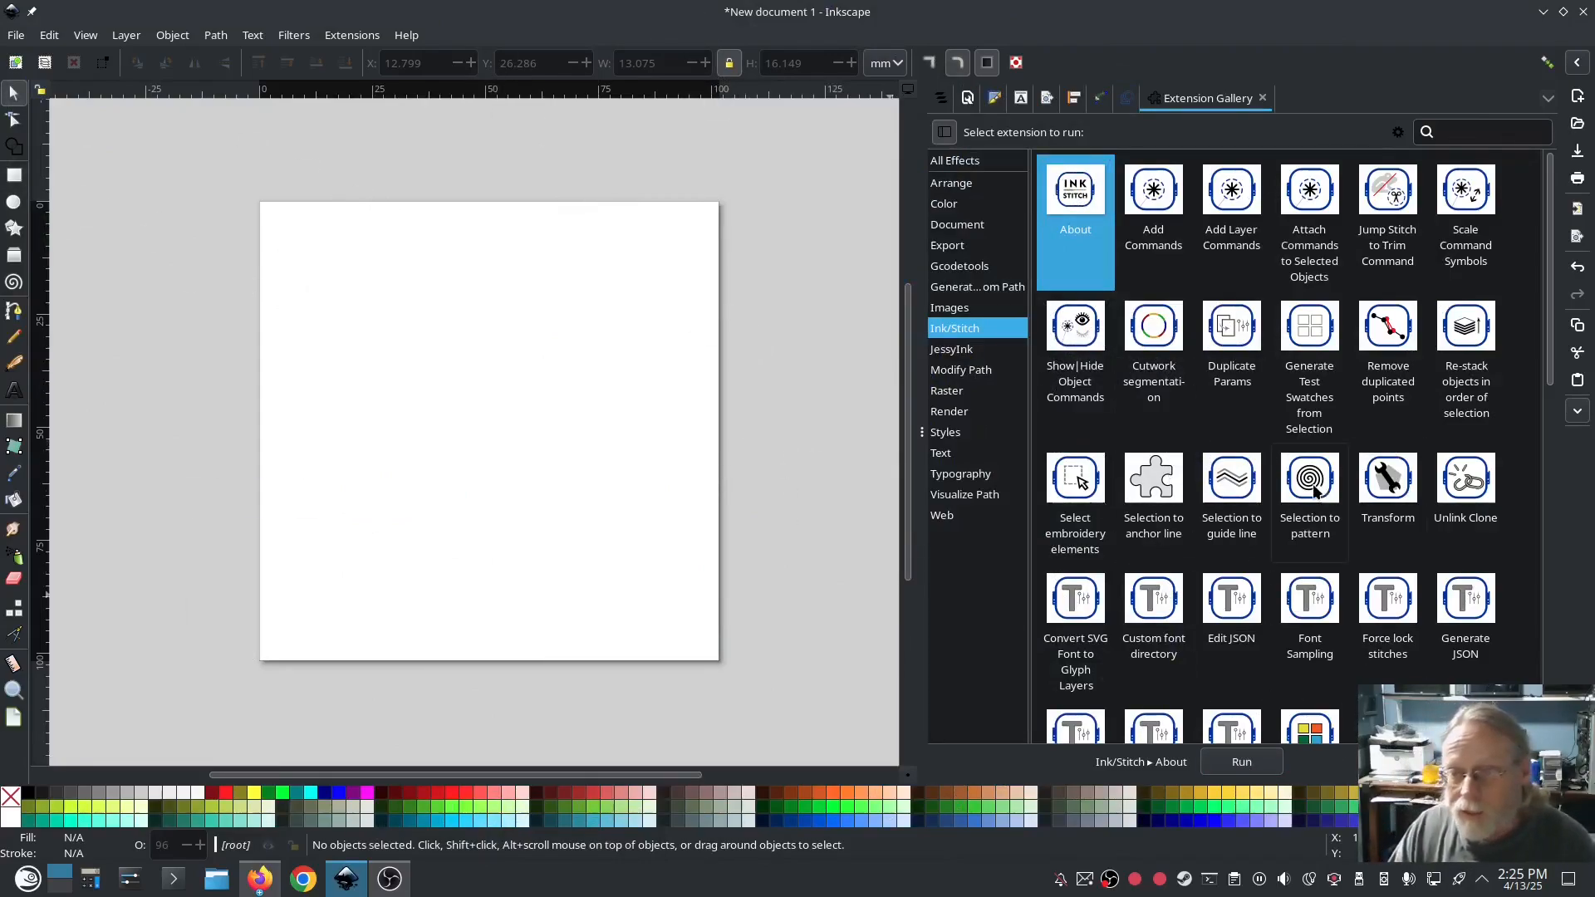
left_click(352, 35)
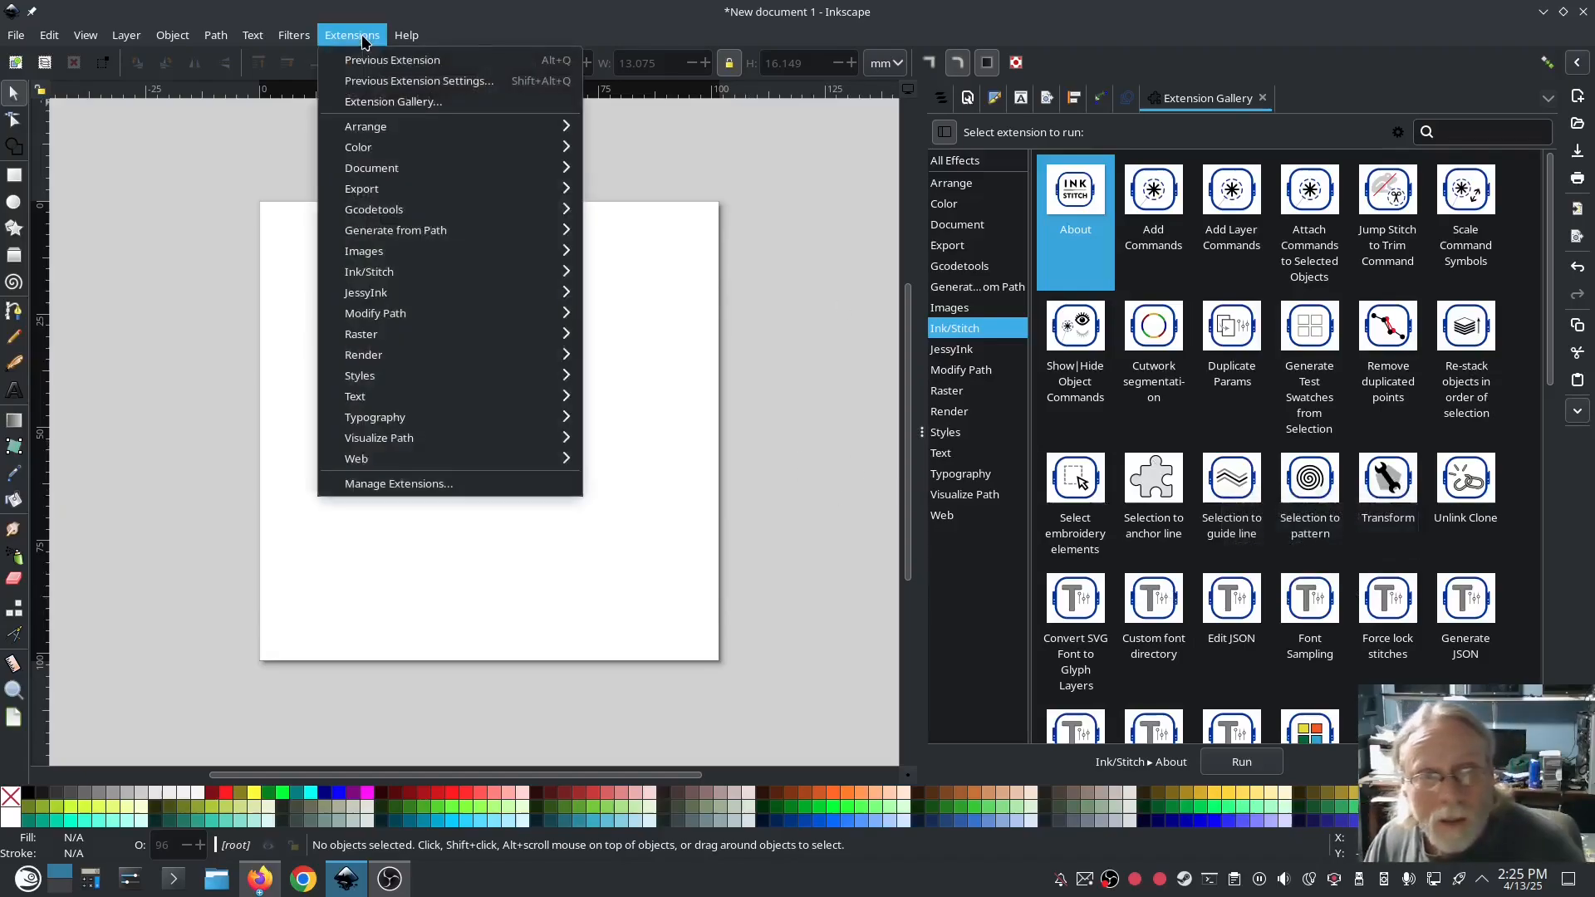
mouse_move(387, 274)
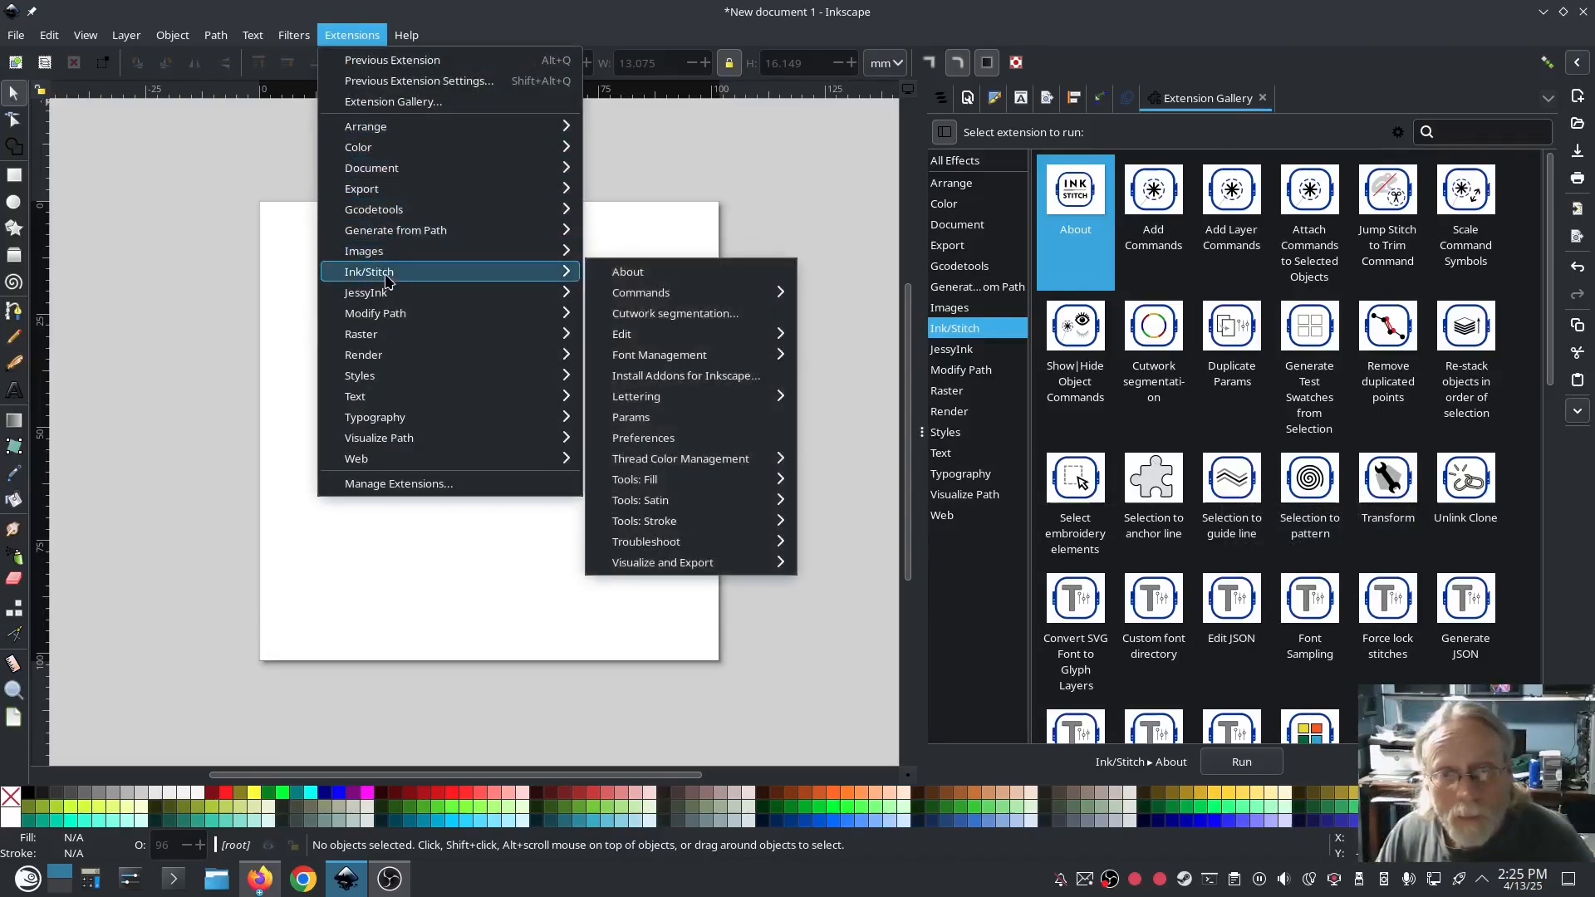
mouse_move(696, 293)
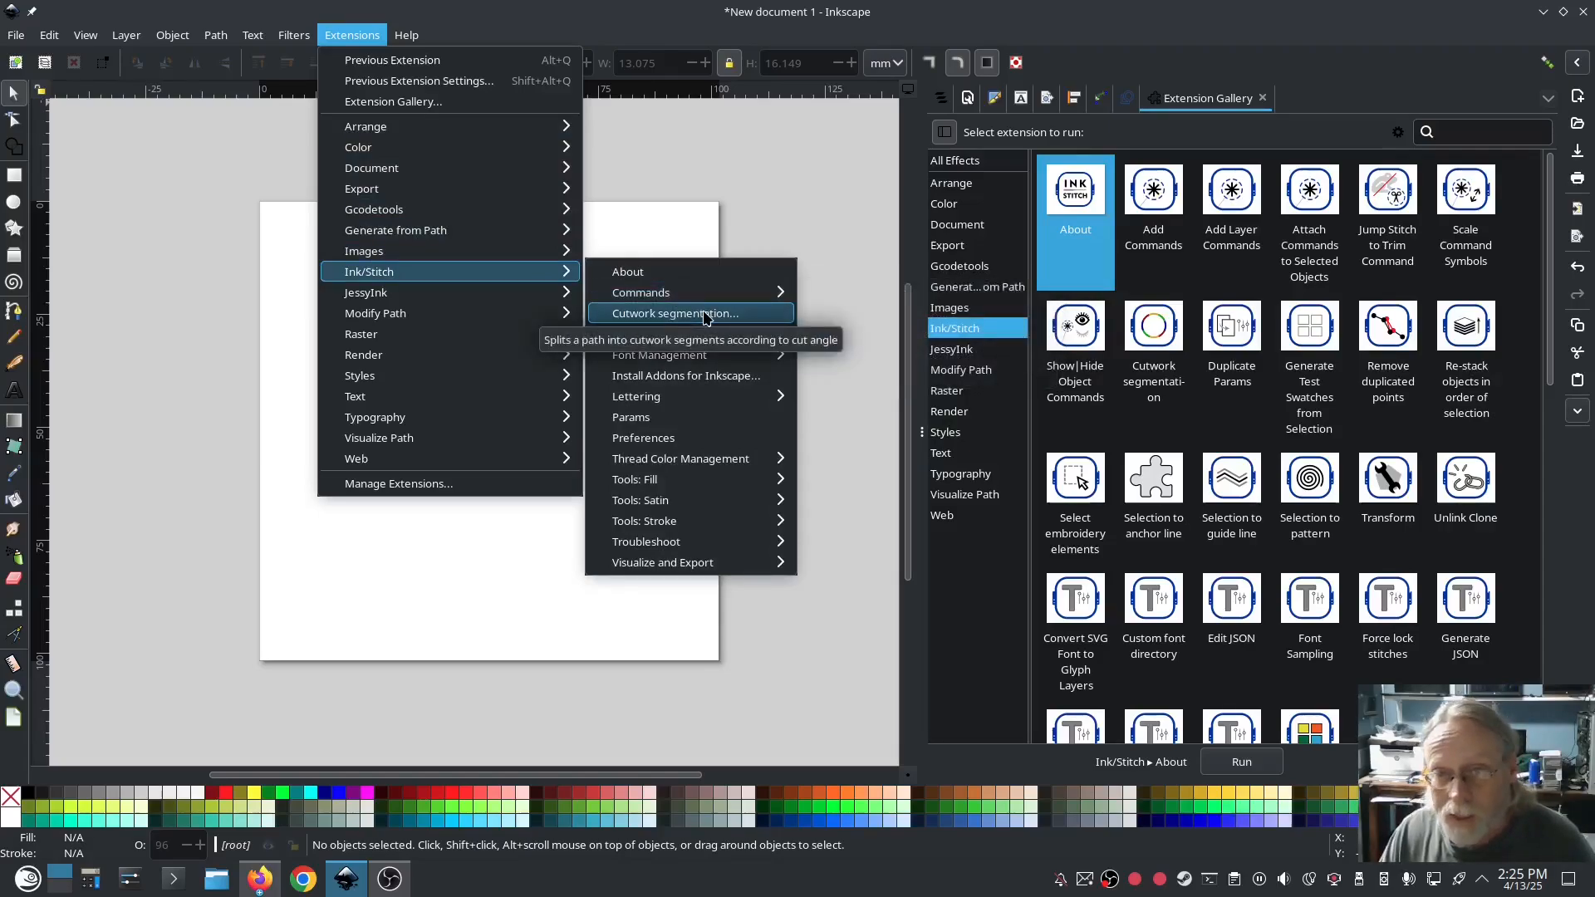
mouse_move(715, 344)
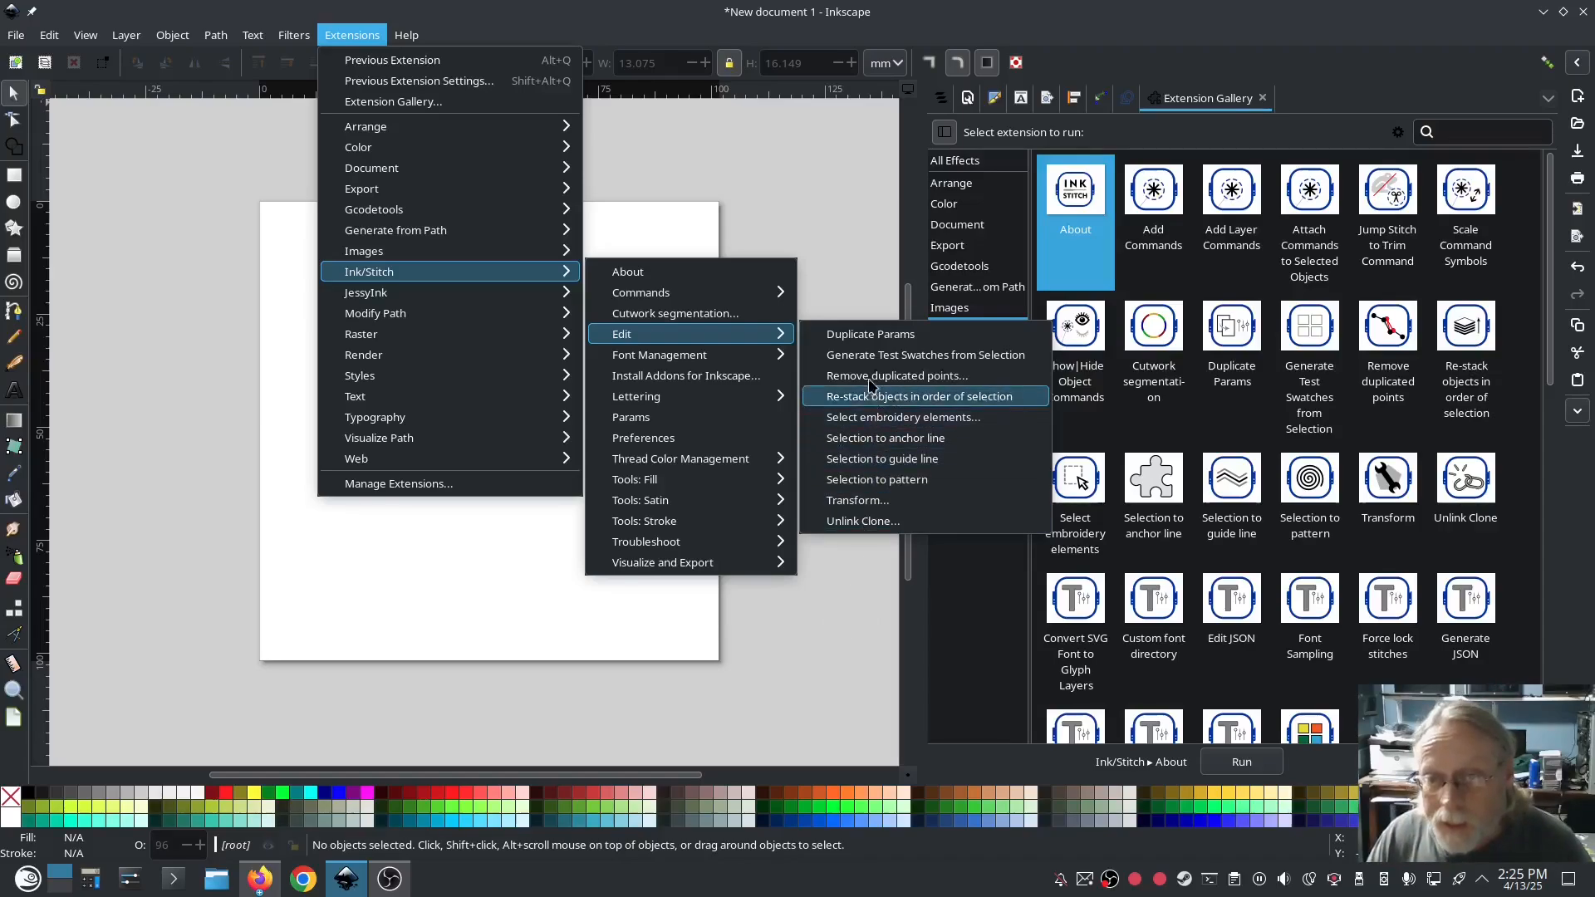
left_click(811, 639)
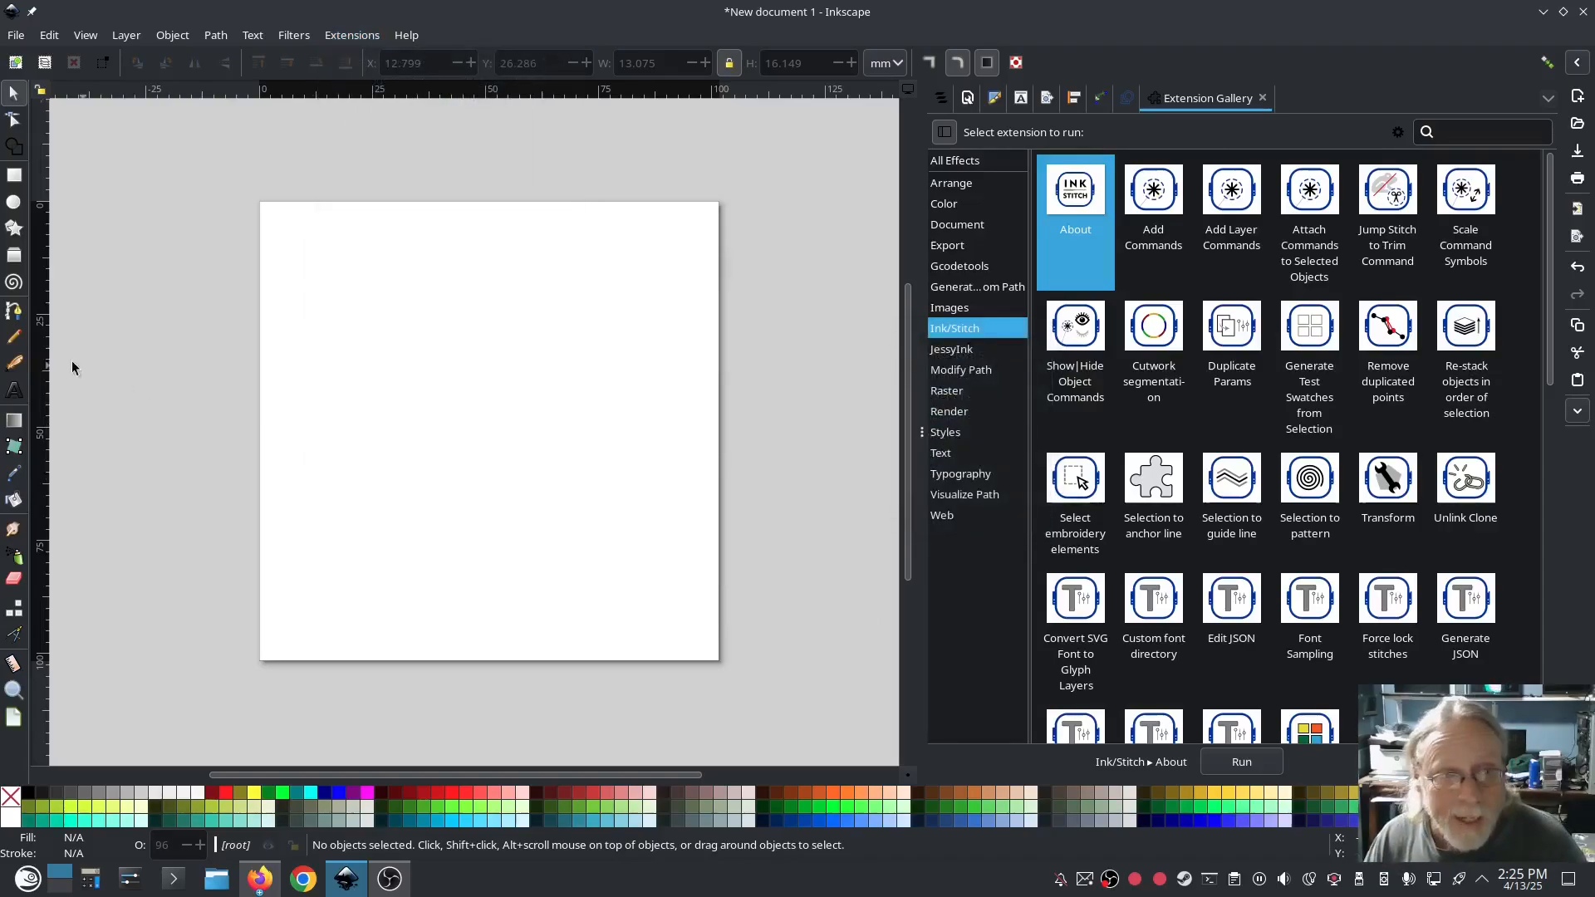
Draw a closed, irregular four-cornered path about 60 mm wide with straight Pen segments in the middle of the page.
left_click(13, 309)
left_click(326, 433)
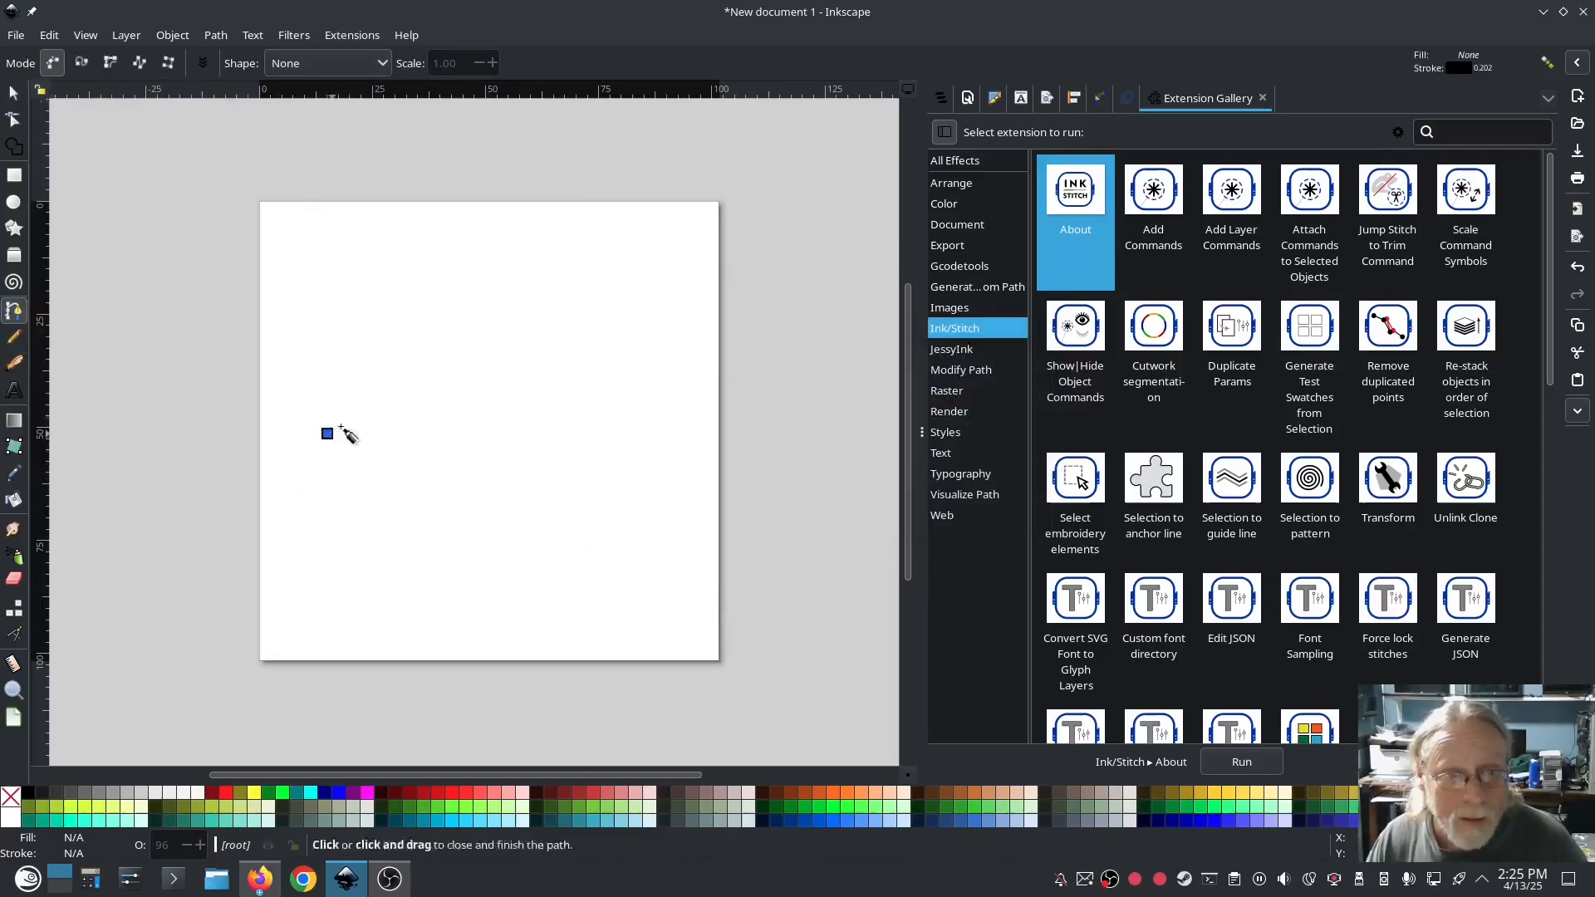
left_click(422, 328)
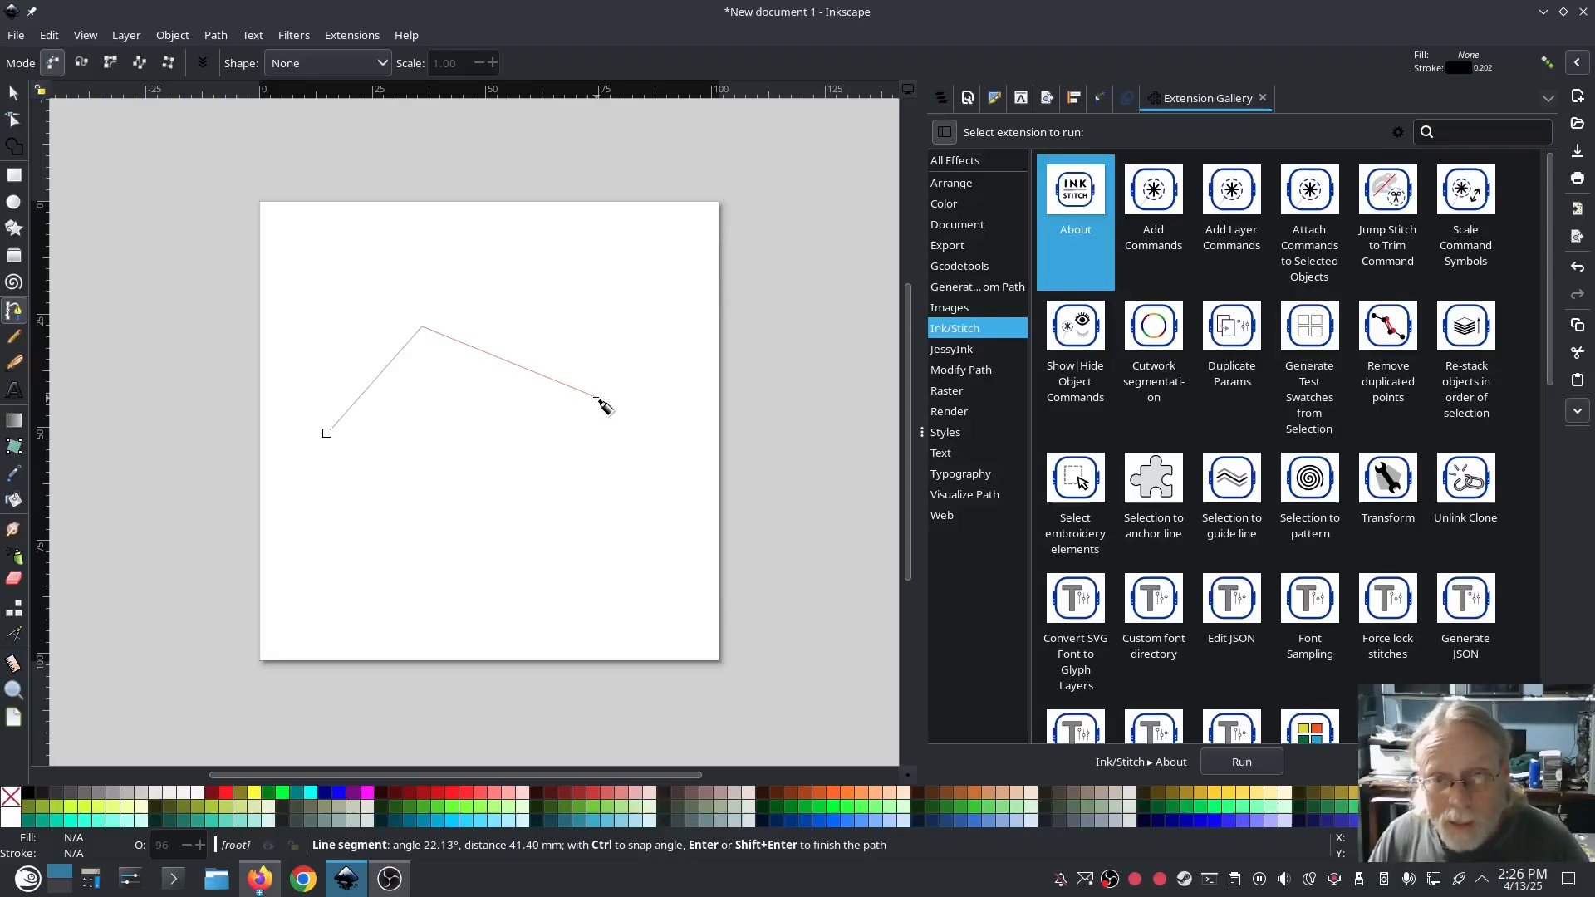
left_click(597, 400)
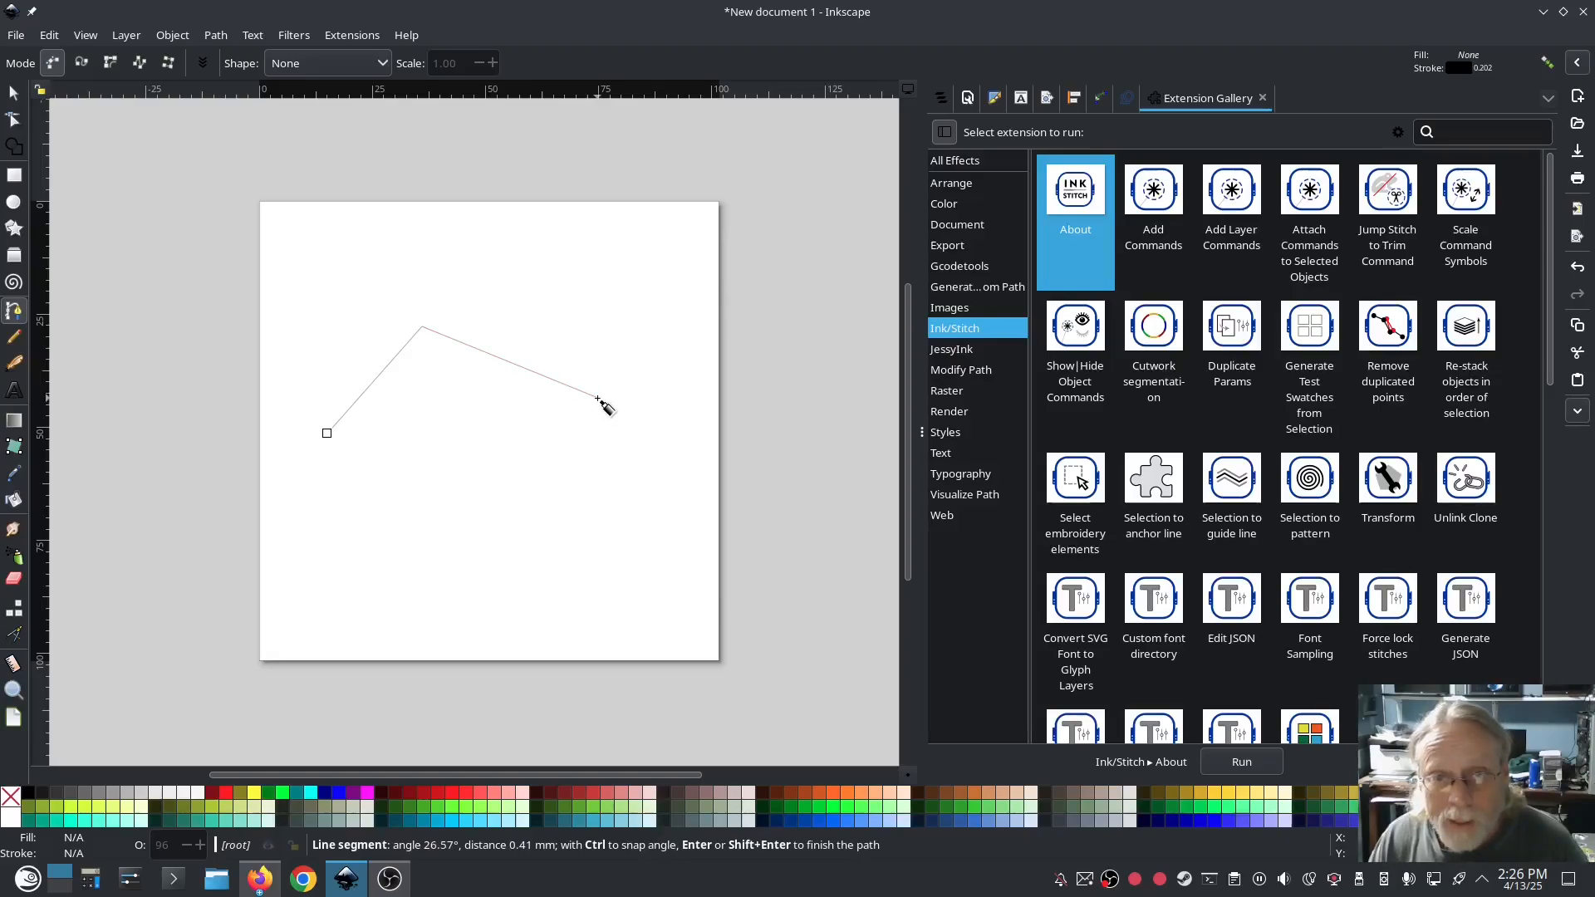
left_click(447, 495)
left_click(326, 434)
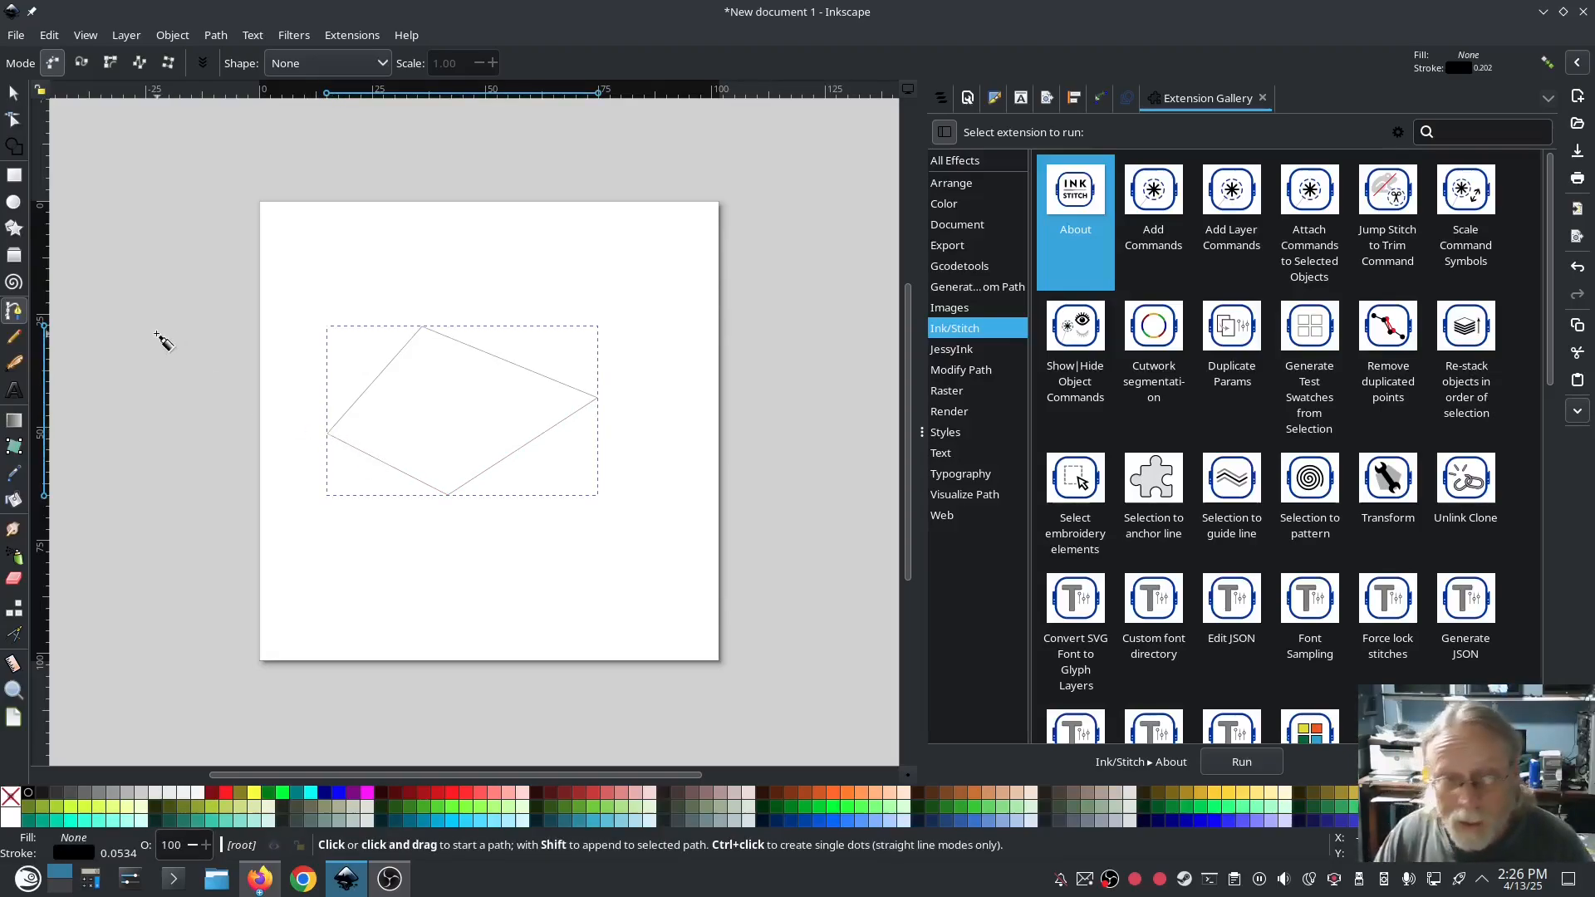
Show the path's nodes for editing and set its stroke width to 0.653 mm.
left_click(13, 119)
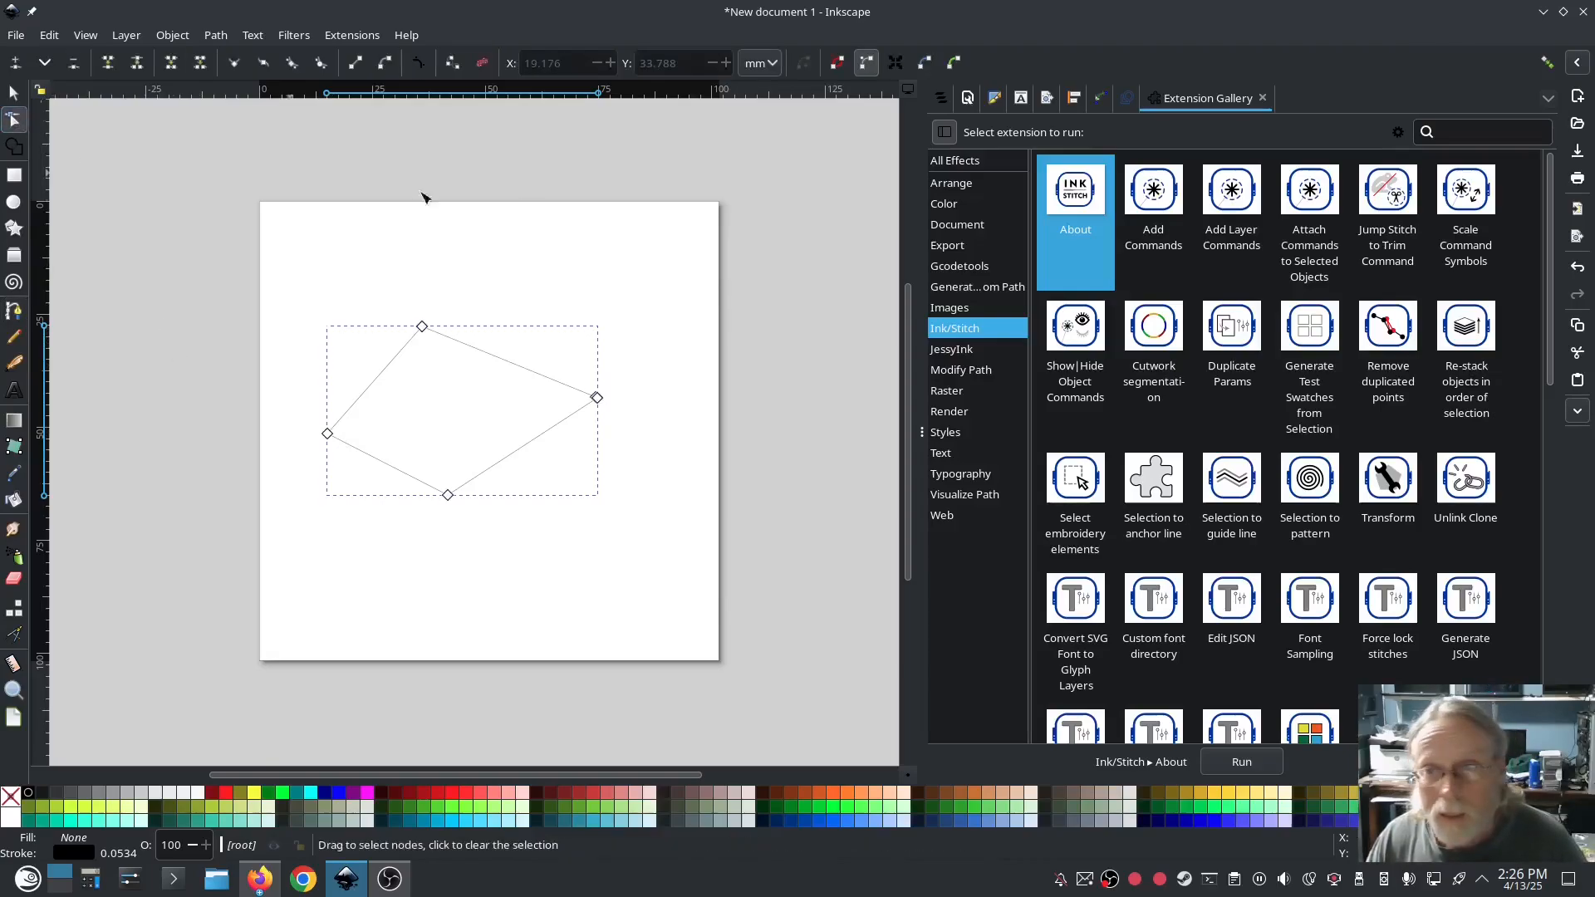
left_click(994, 98)
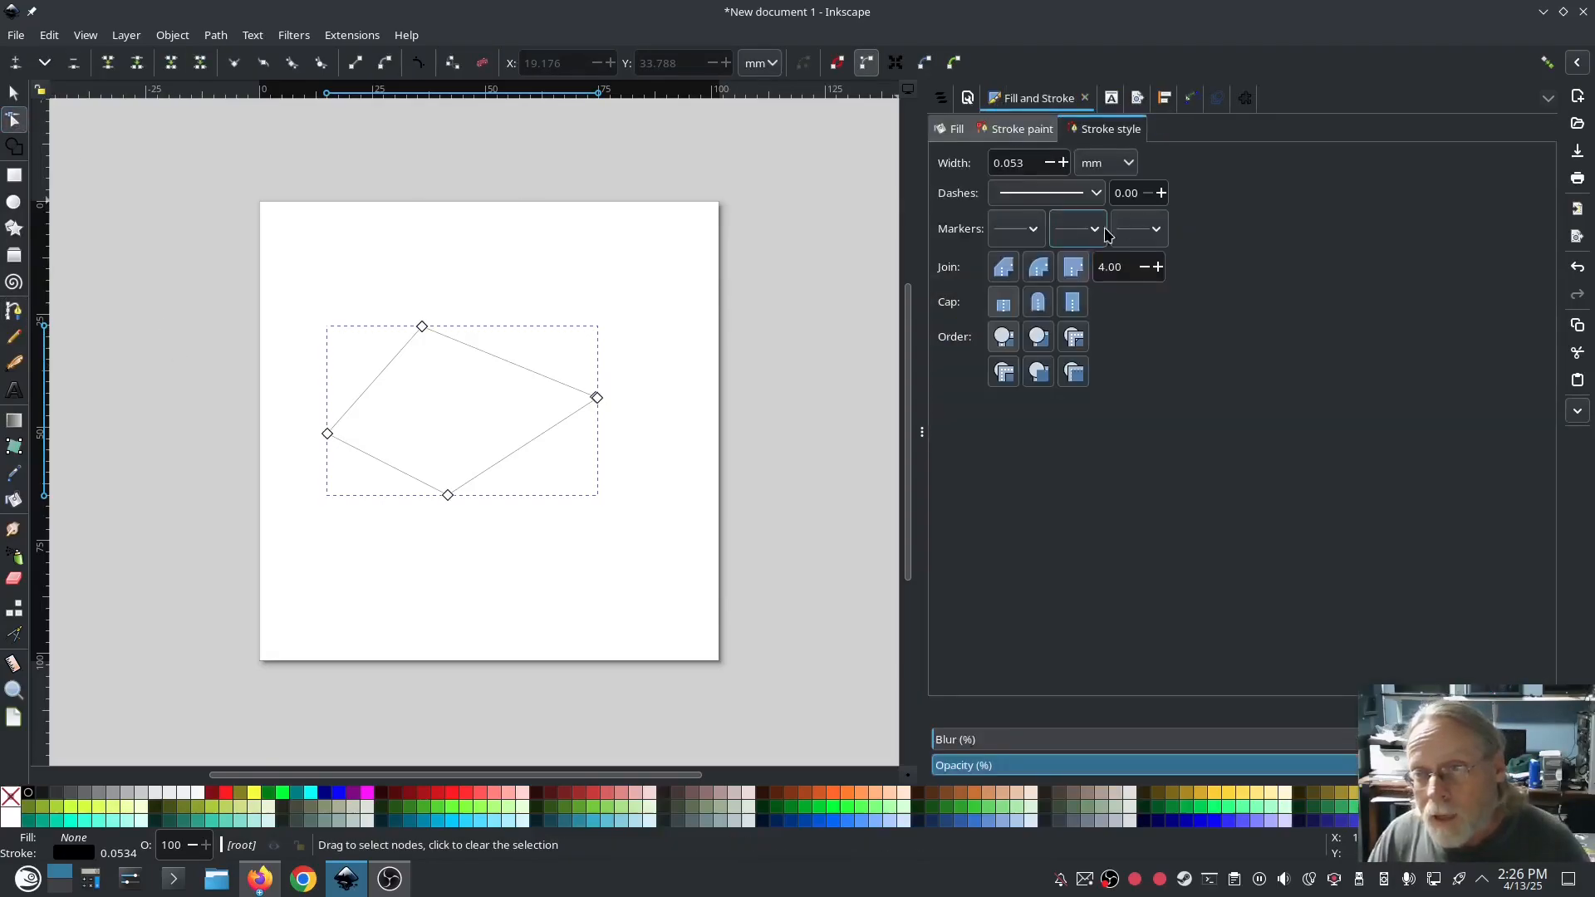
left_click(1063, 164)
left_click(1063, 164)
left_click(1063, 163)
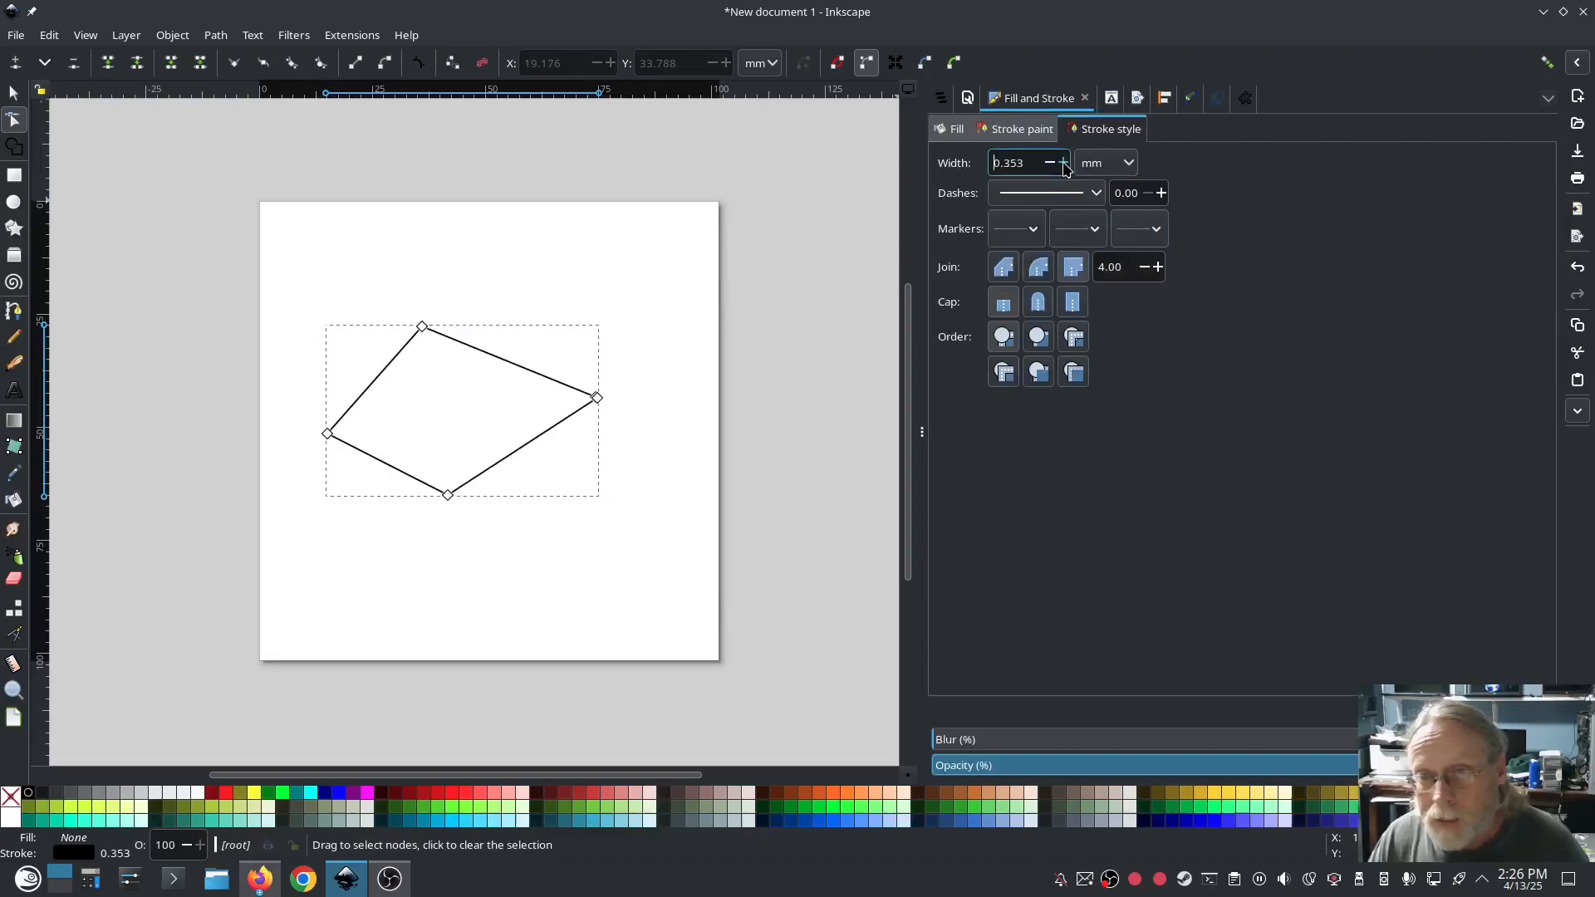
left_click(1063, 164)
left_click(1064, 164)
left_click(1063, 164)
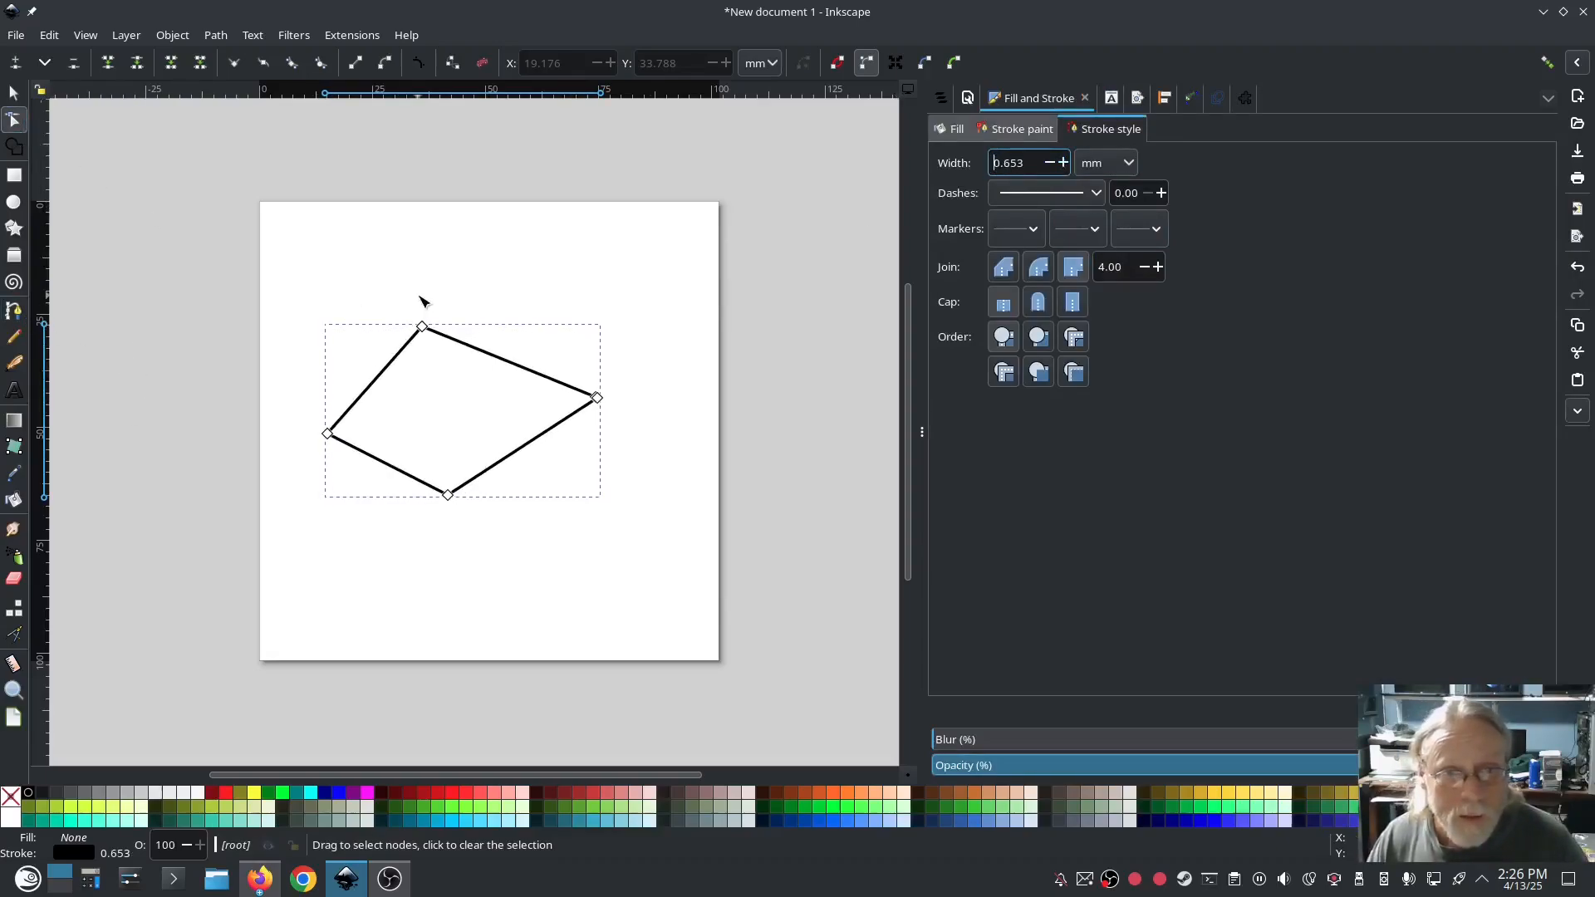
Inspect the path's upper and right-hand corners for duplicated nodes, undoing the trial move of the upper node.
mouse_move(424, 332)
left_mouse_down()
mouse_move(465, 312)
mouse_move(397, 284)
mouse_move(456, 314)
mouse_move(427, 342)
left_mouse_up()
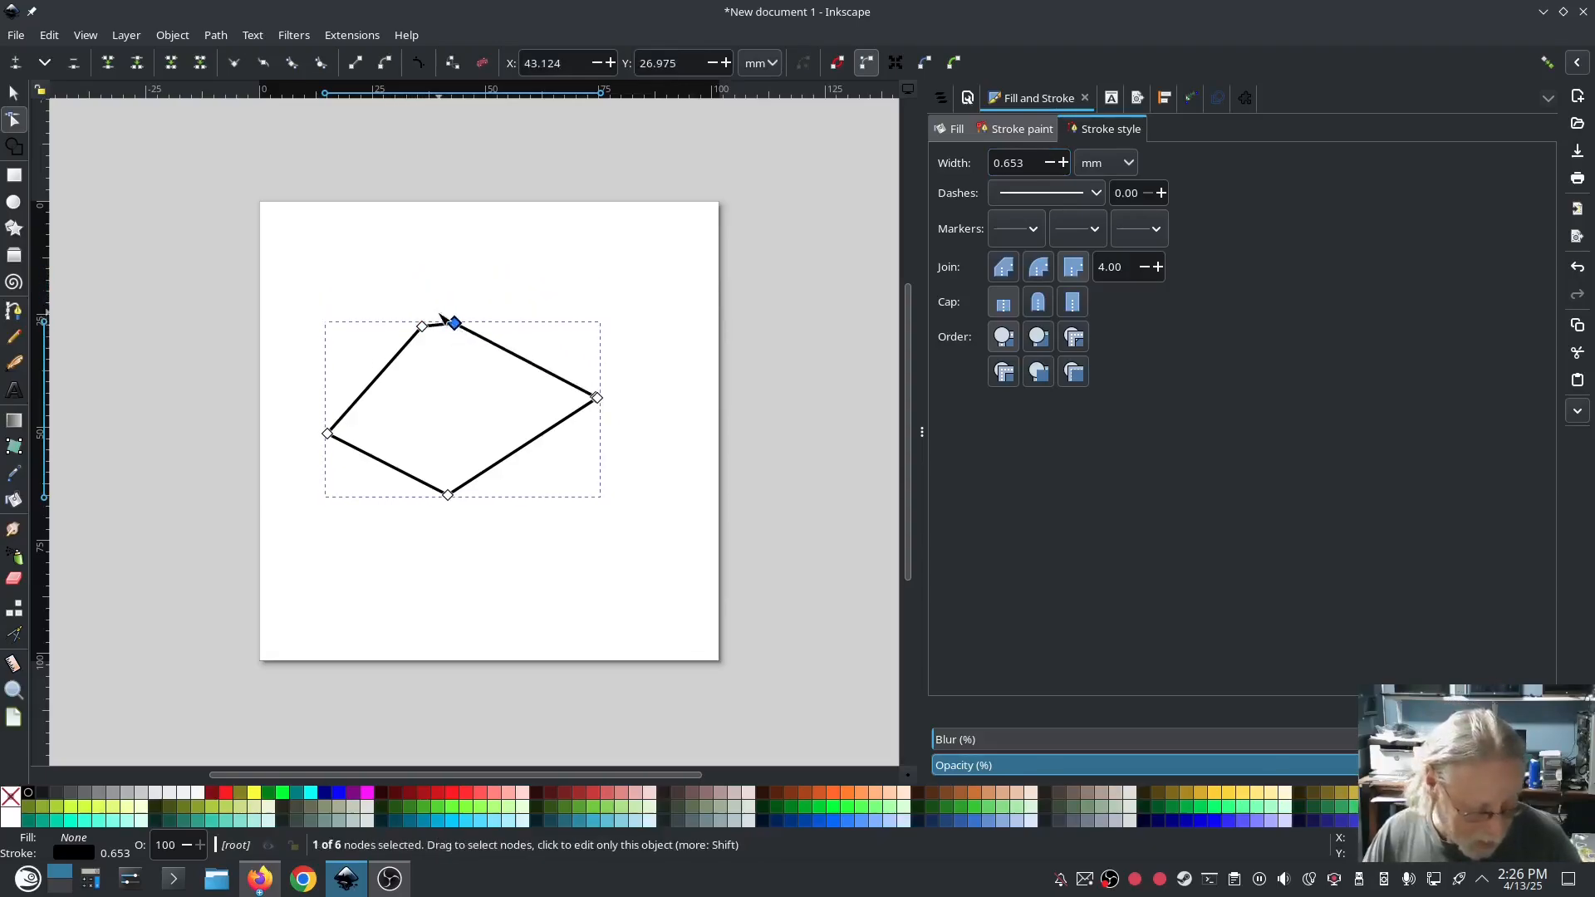
left_click(605, 402, "shift")
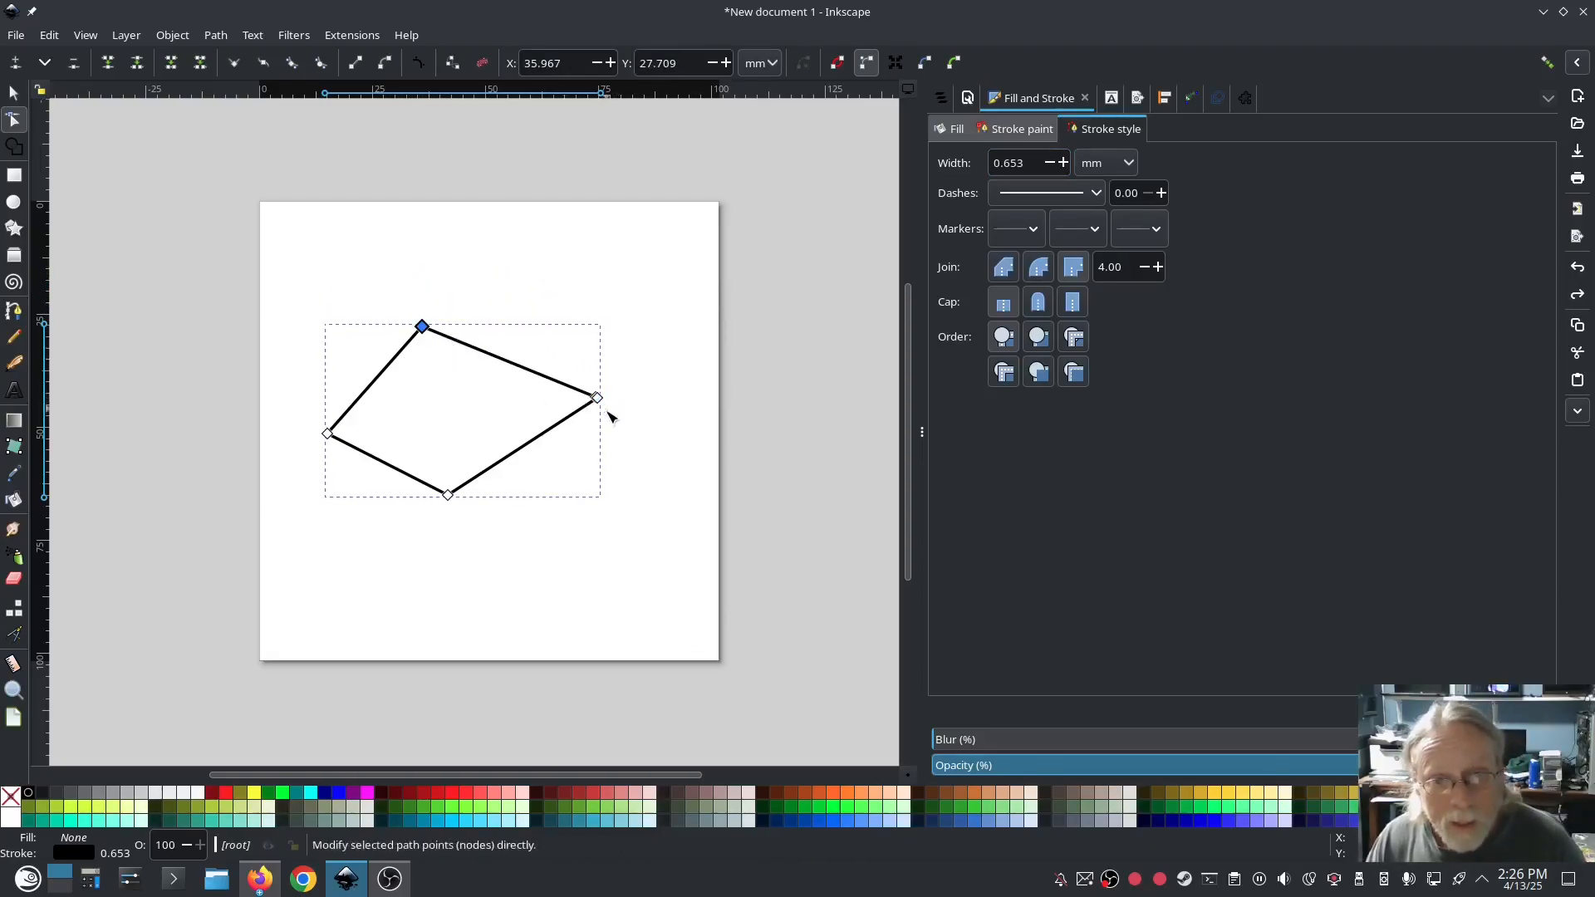
key("ctrl+a")
key("Escape")
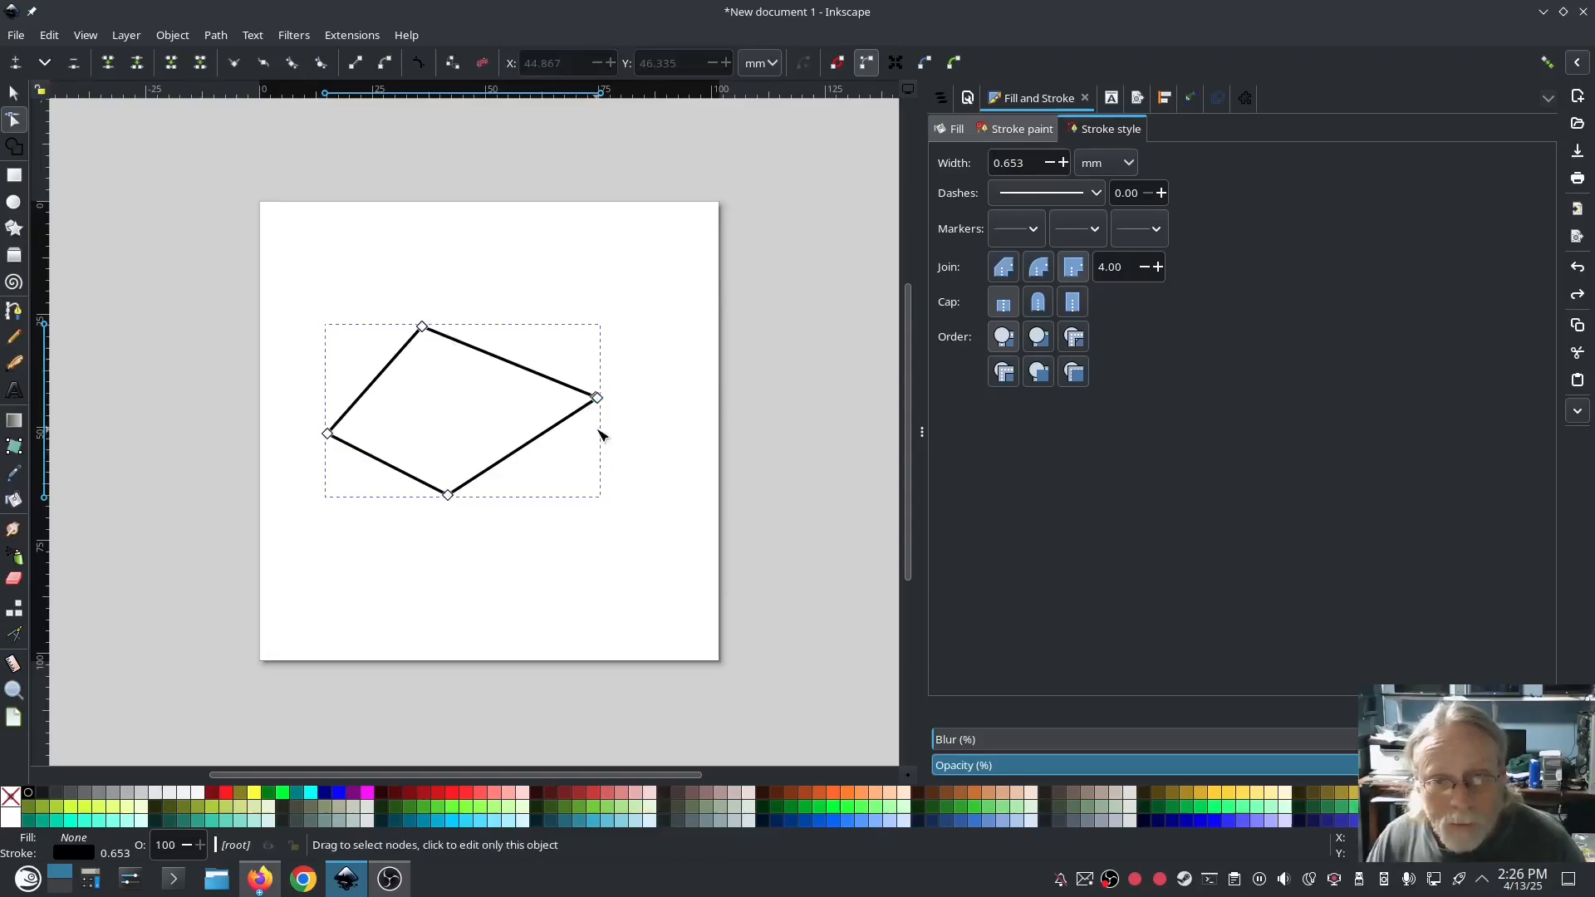
scroll(598, 431, "up", 5)
scroll(581, 390, "down", 2)
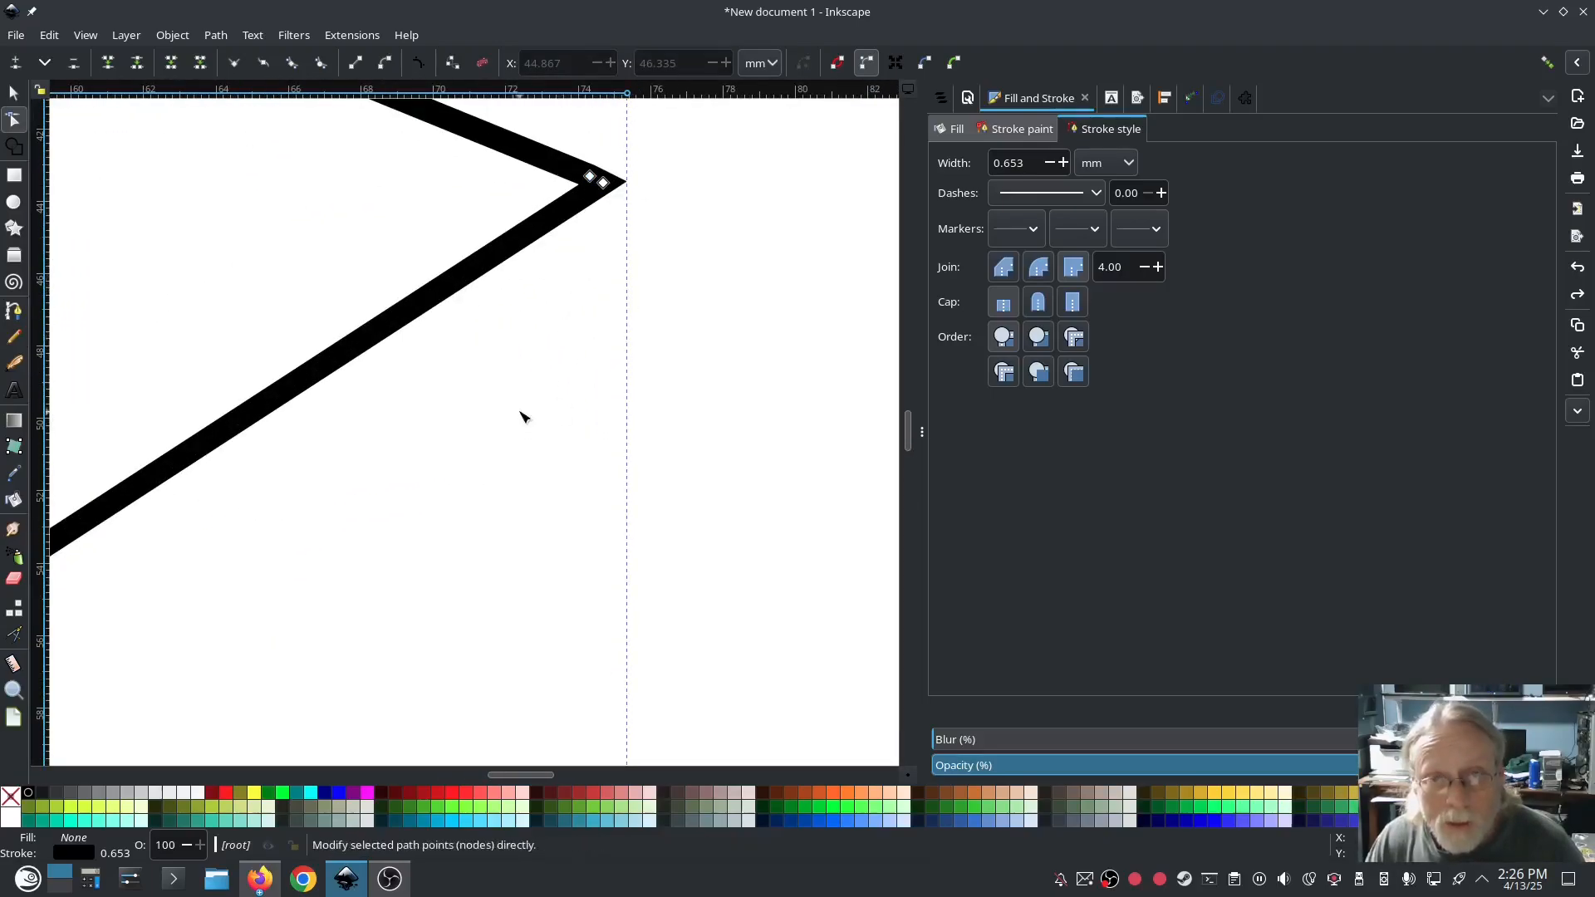
scroll(435, 491, "down", 2)
scroll(432, 492, "down", 3)
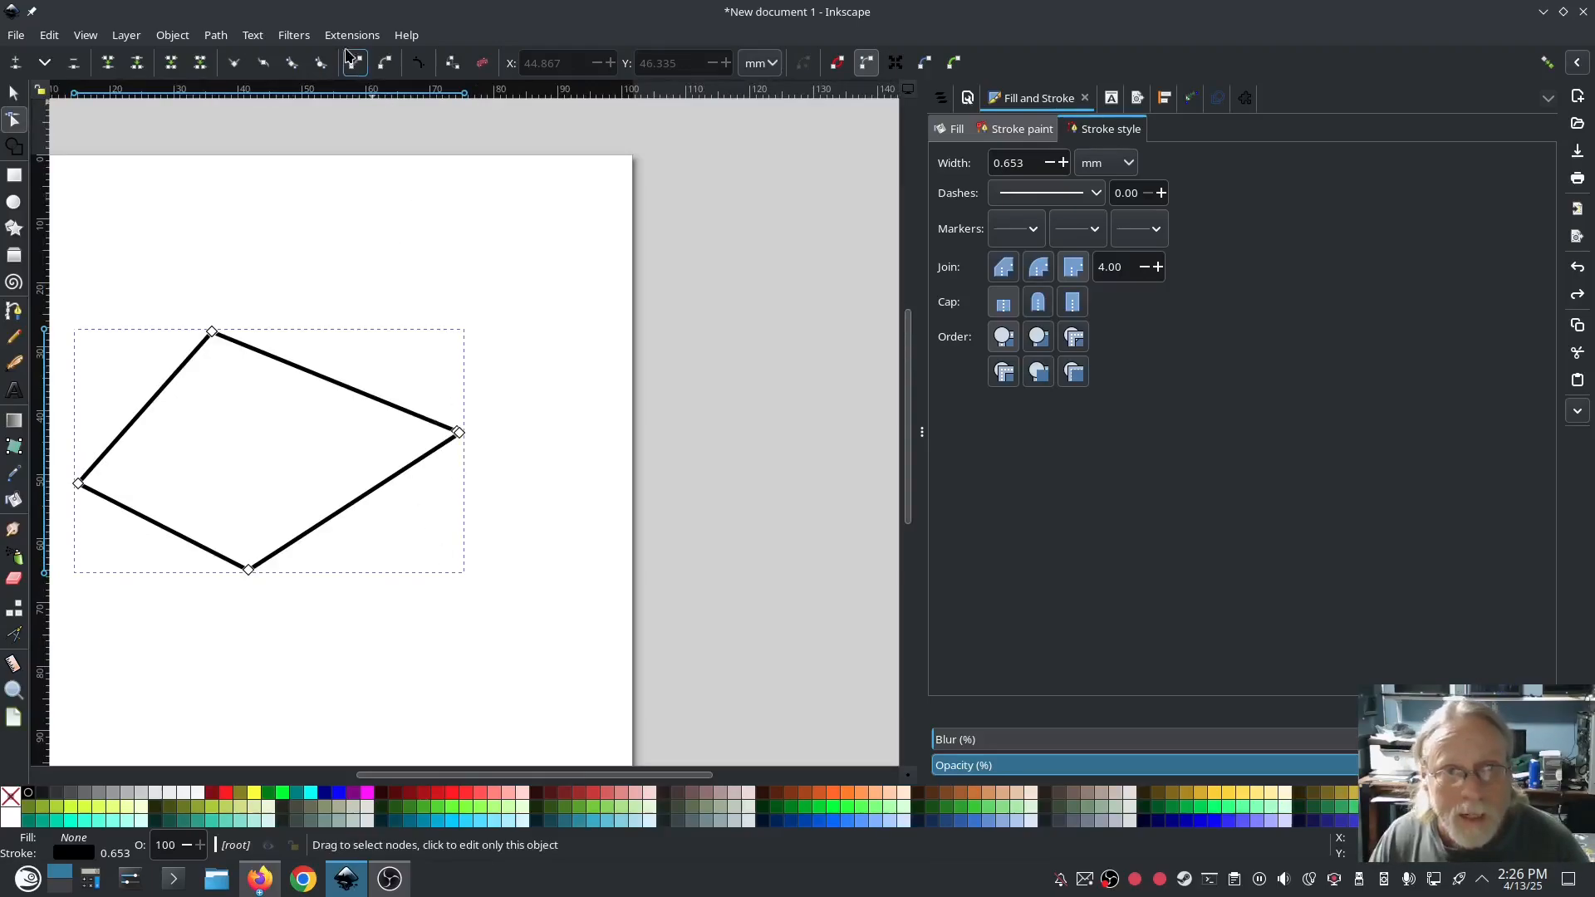
Find Remove duplicated points by searching "dupl", apply it to the path with its default options, and test the upper node by moving it slightly.
left_click(1245, 98)
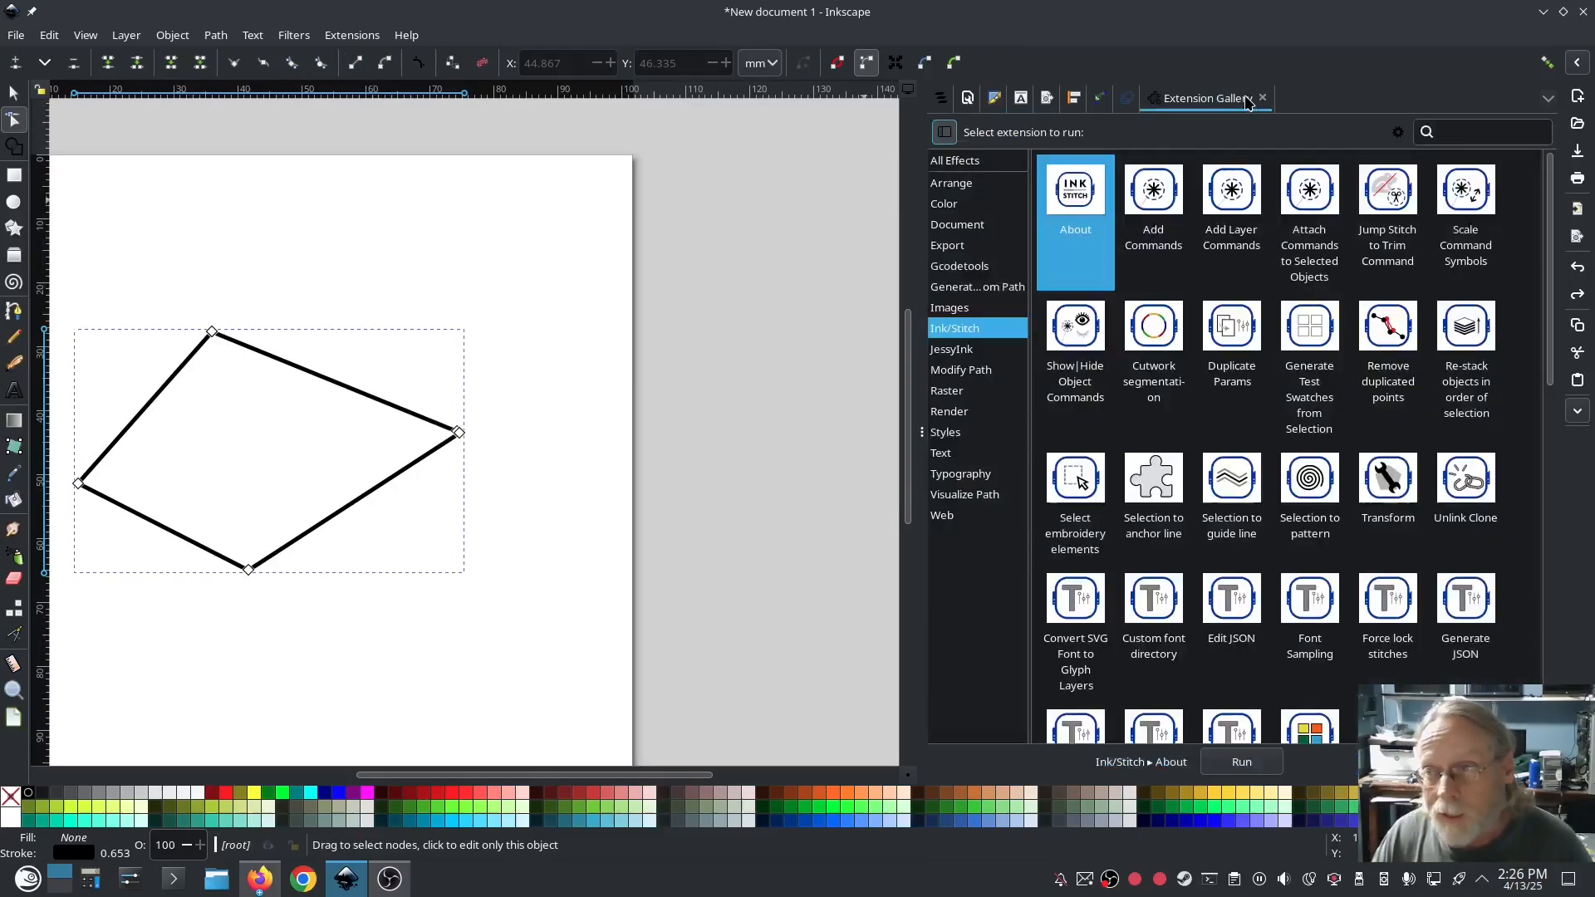
left_click(1492, 132)
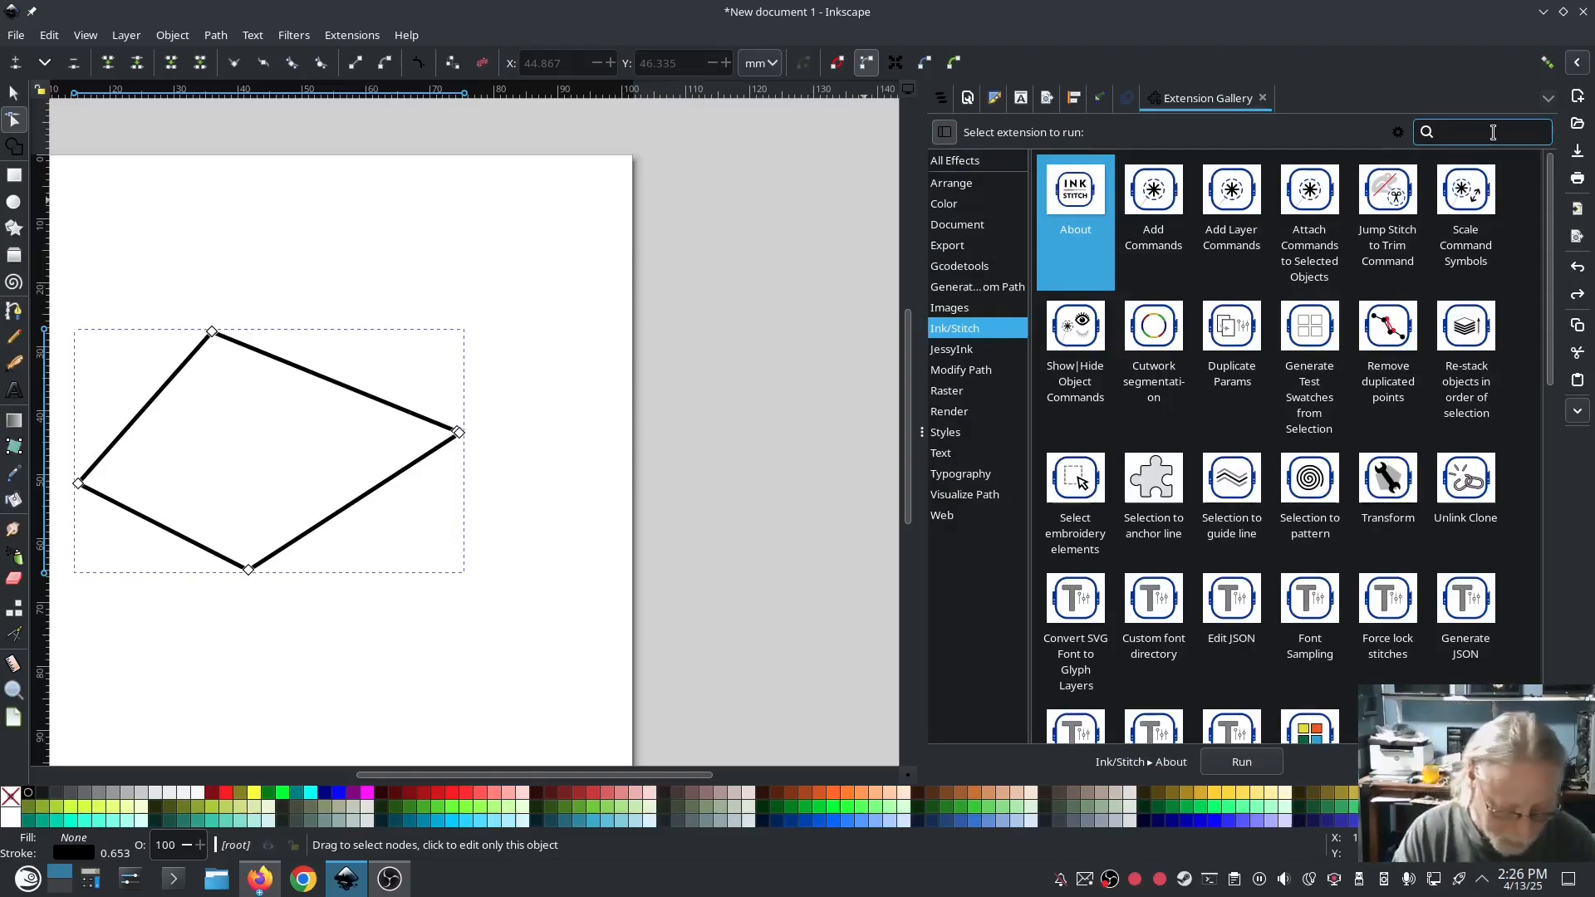
type("dupl")
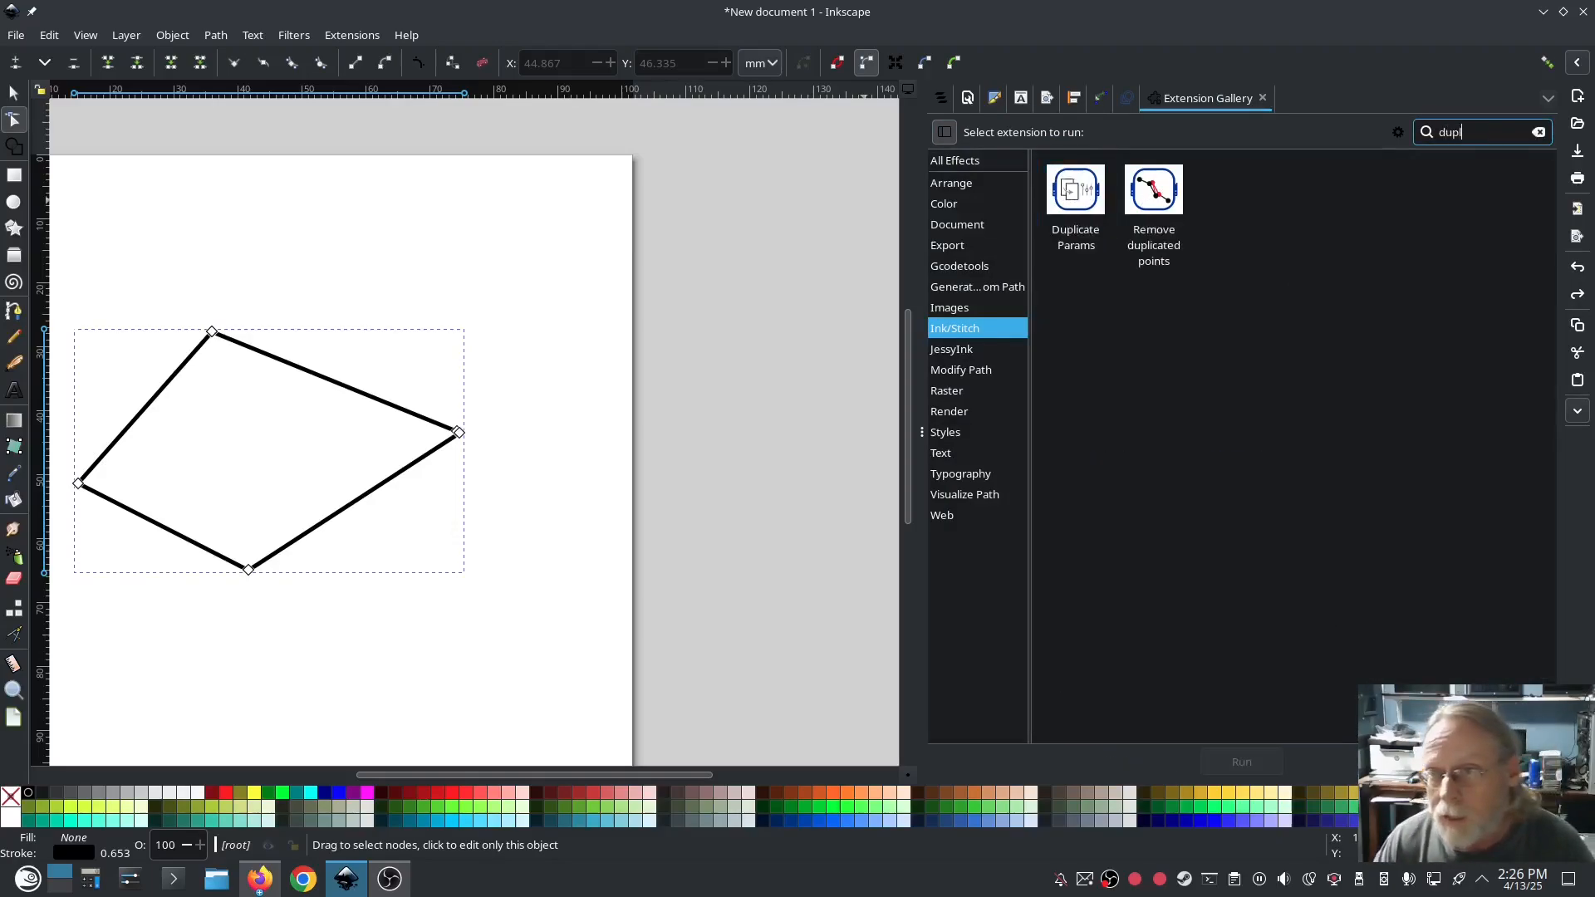
double_click(1161, 199)
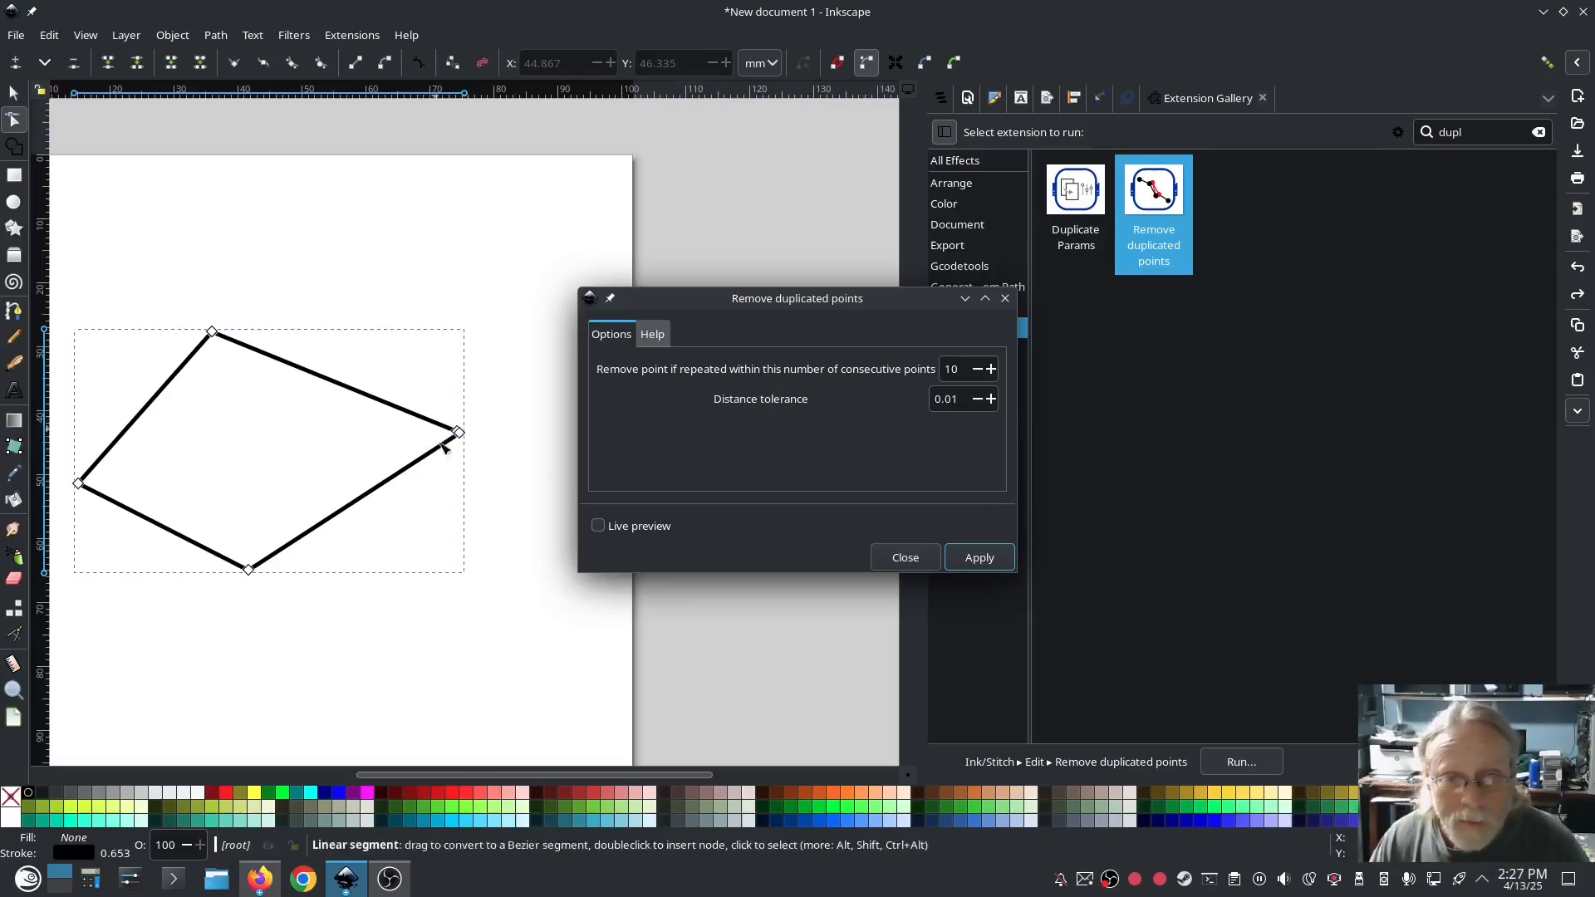
left_click(979, 560)
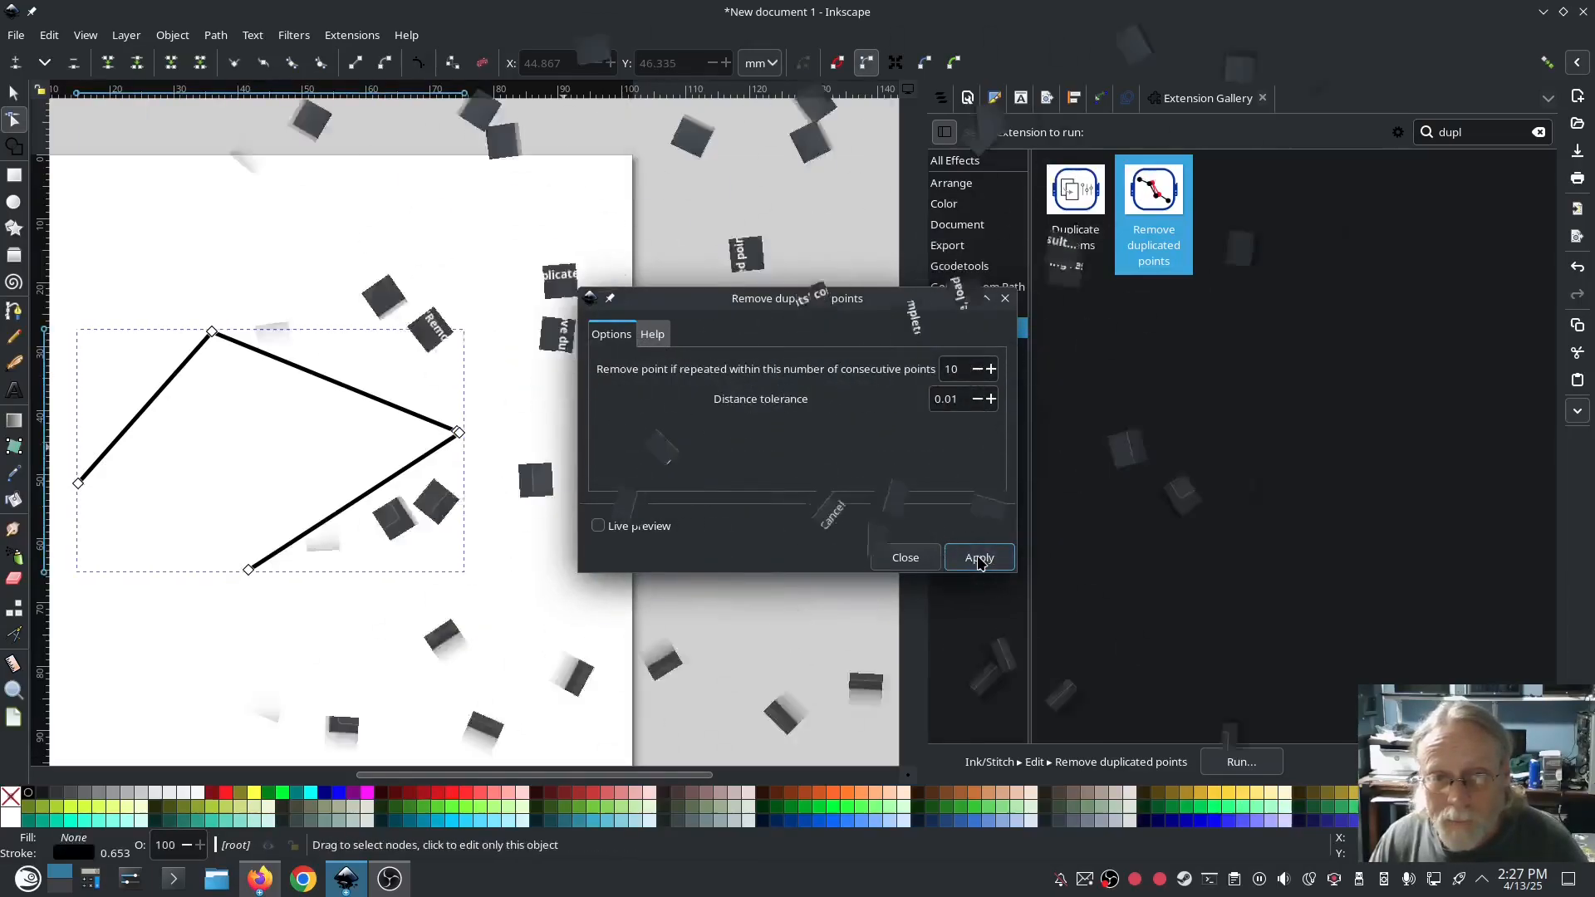
left_click(905, 557)
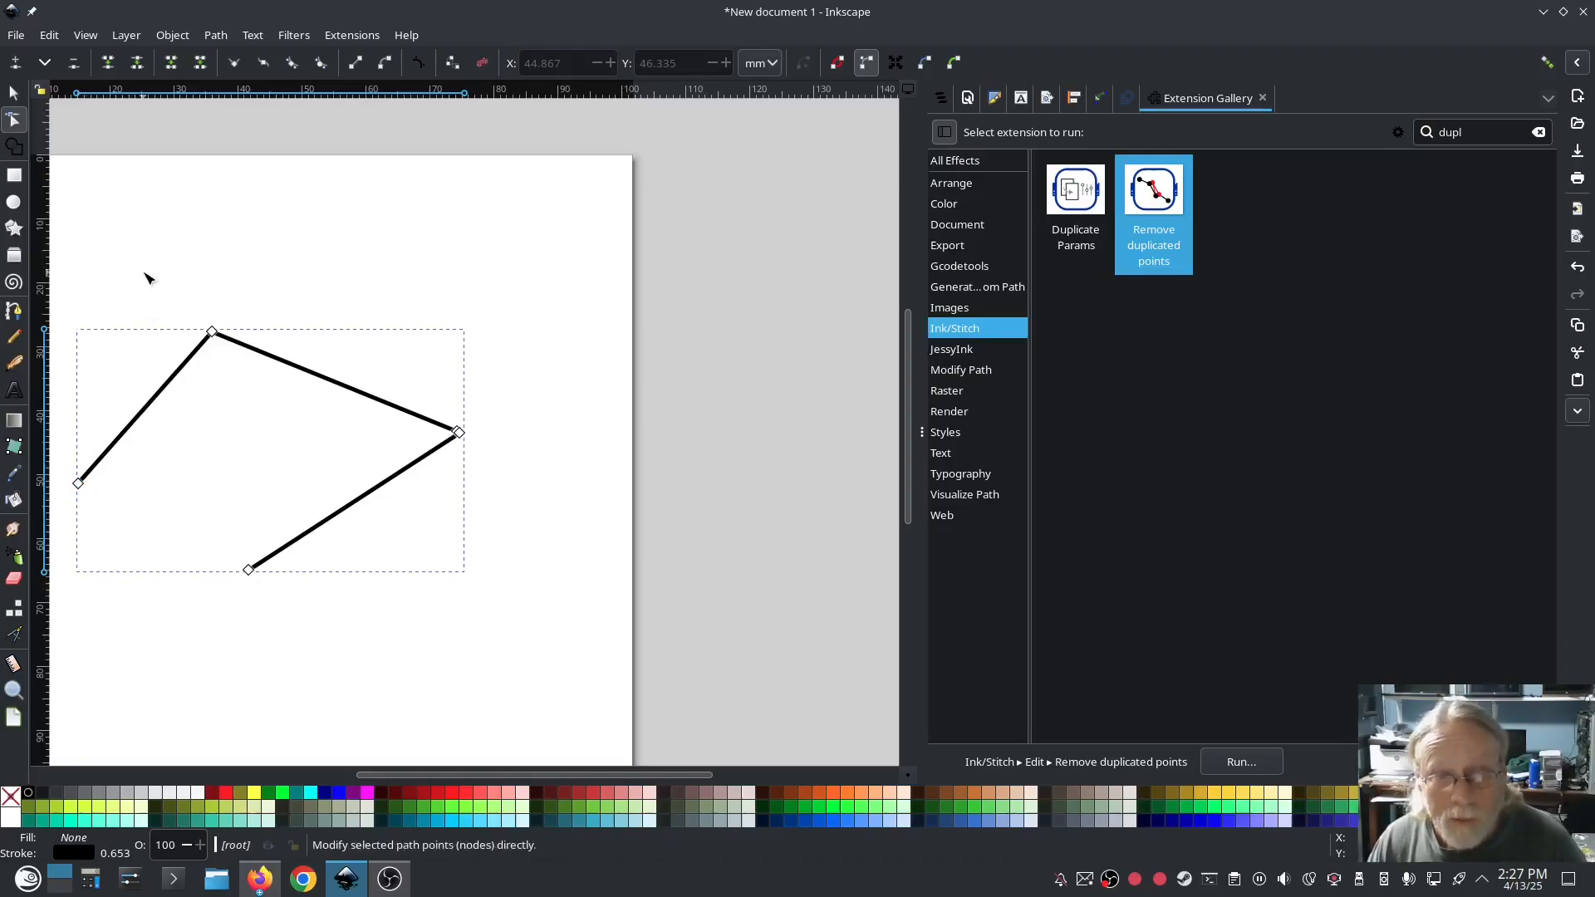
mouse_move(211, 331)
left_mouse_down()
mouse_move(257, 320)
mouse_move(231, 313)
mouse_move(221, 330)
left_mouse_up()
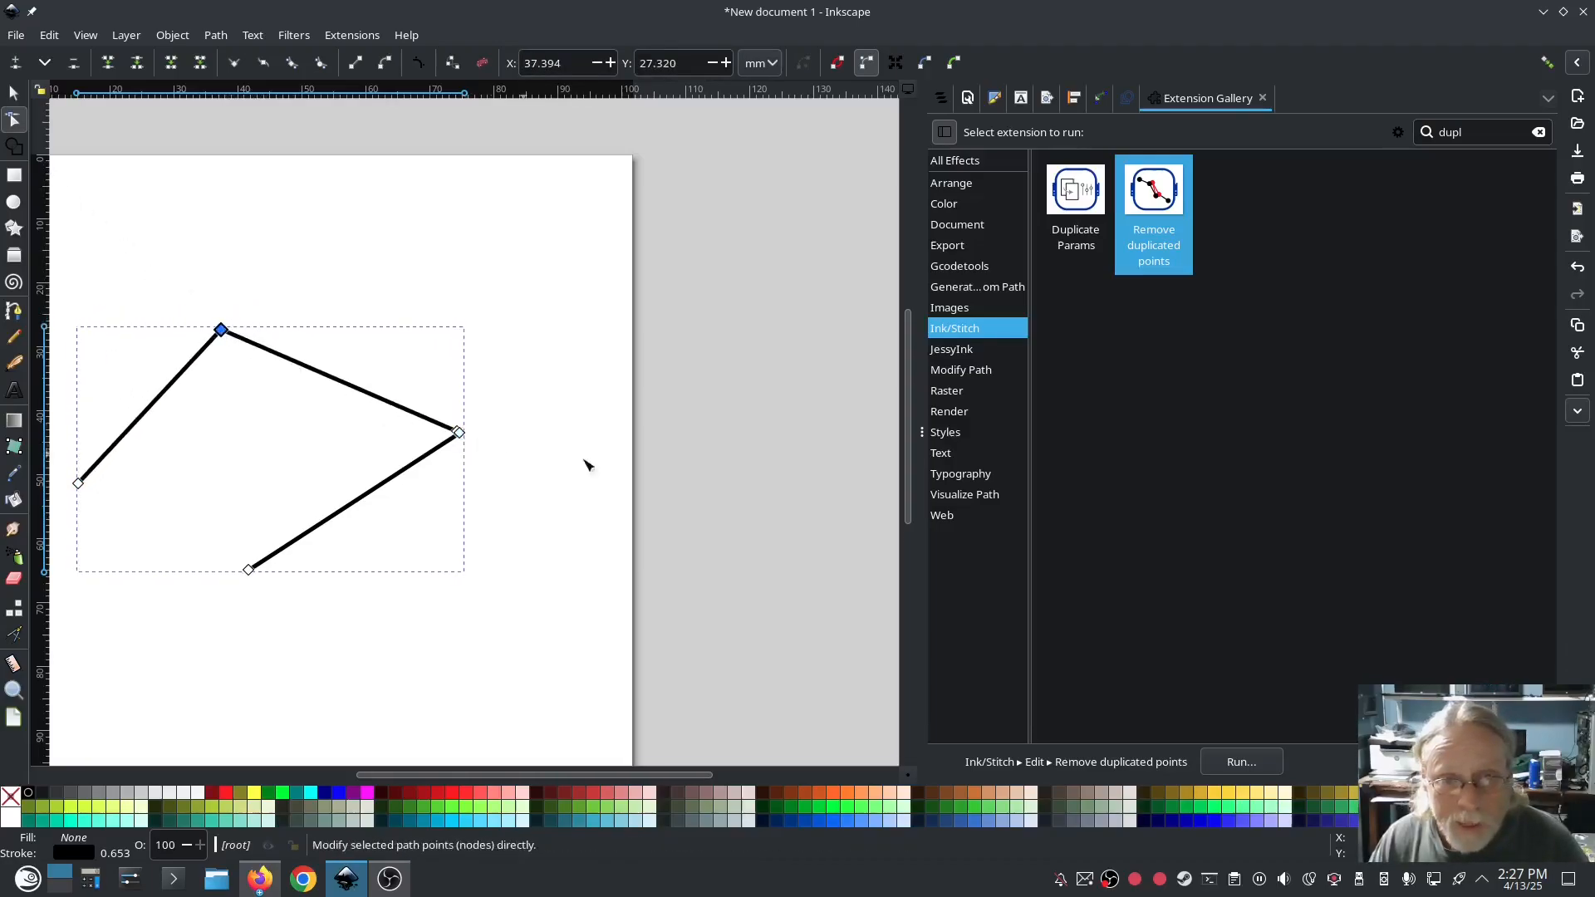
Run Remove duplicated points on the path again with a distance tolerance of 1.00.
double_click(1165, 223)
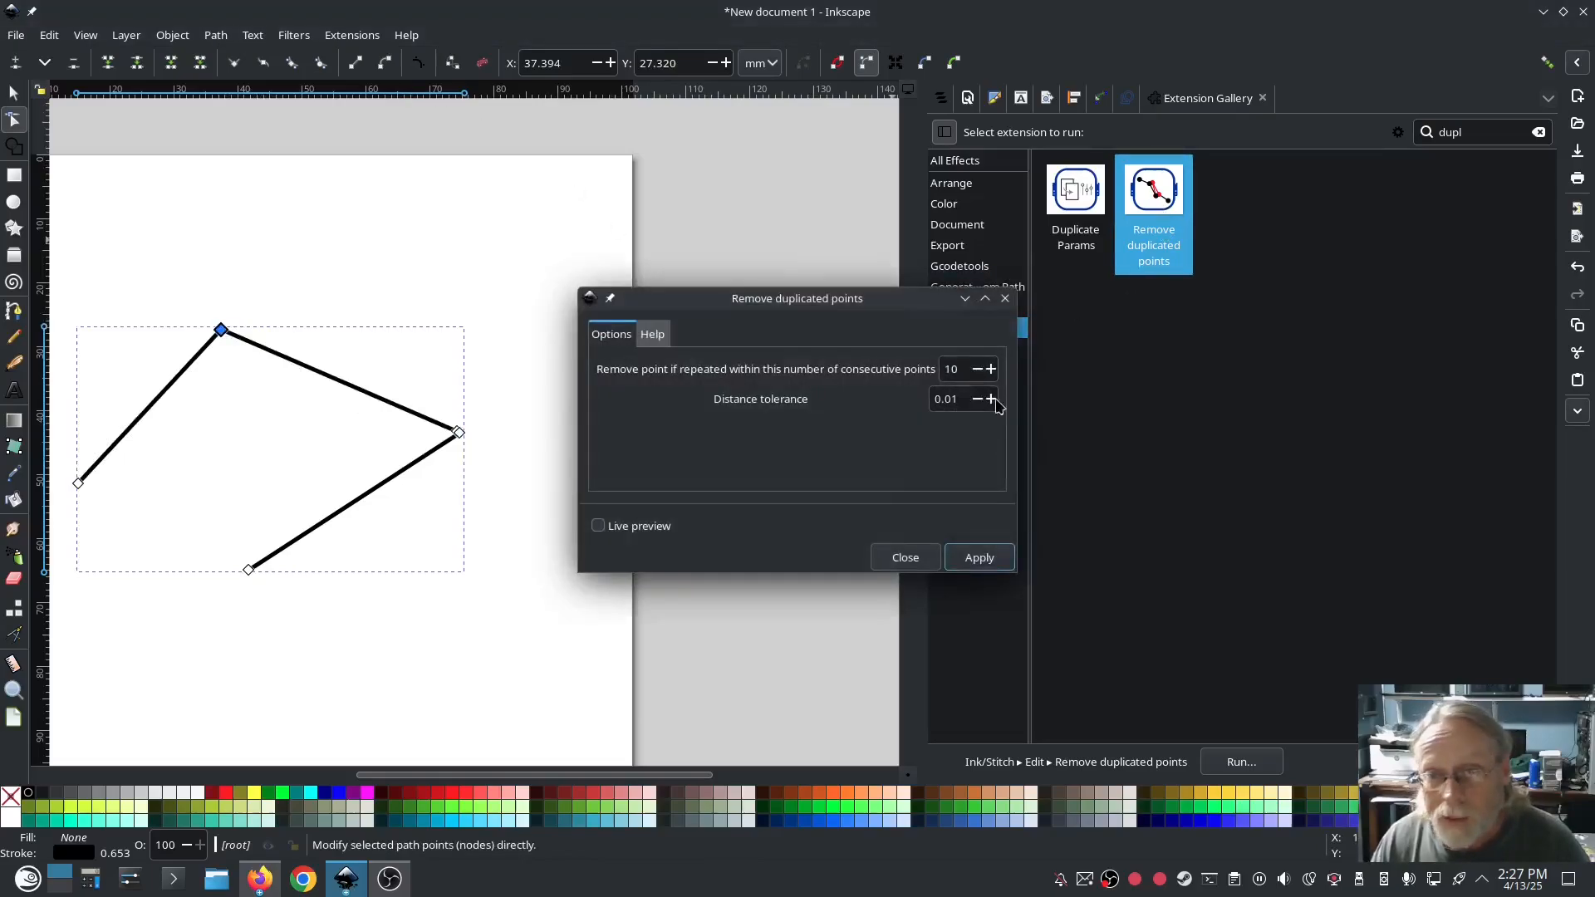
double_click(934, 399)
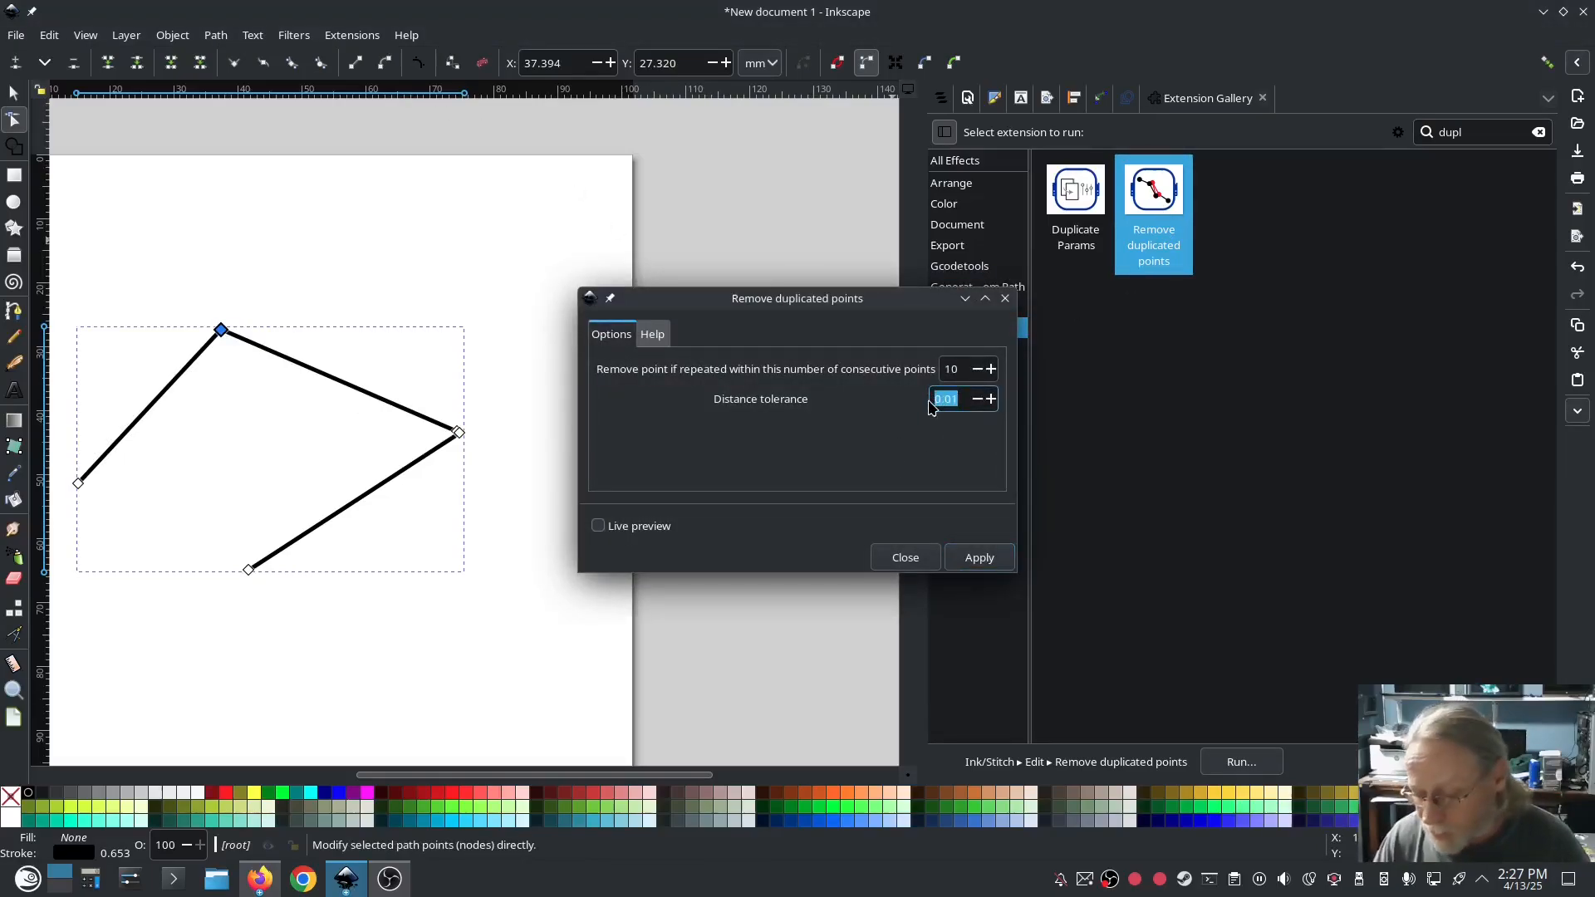
type("1")
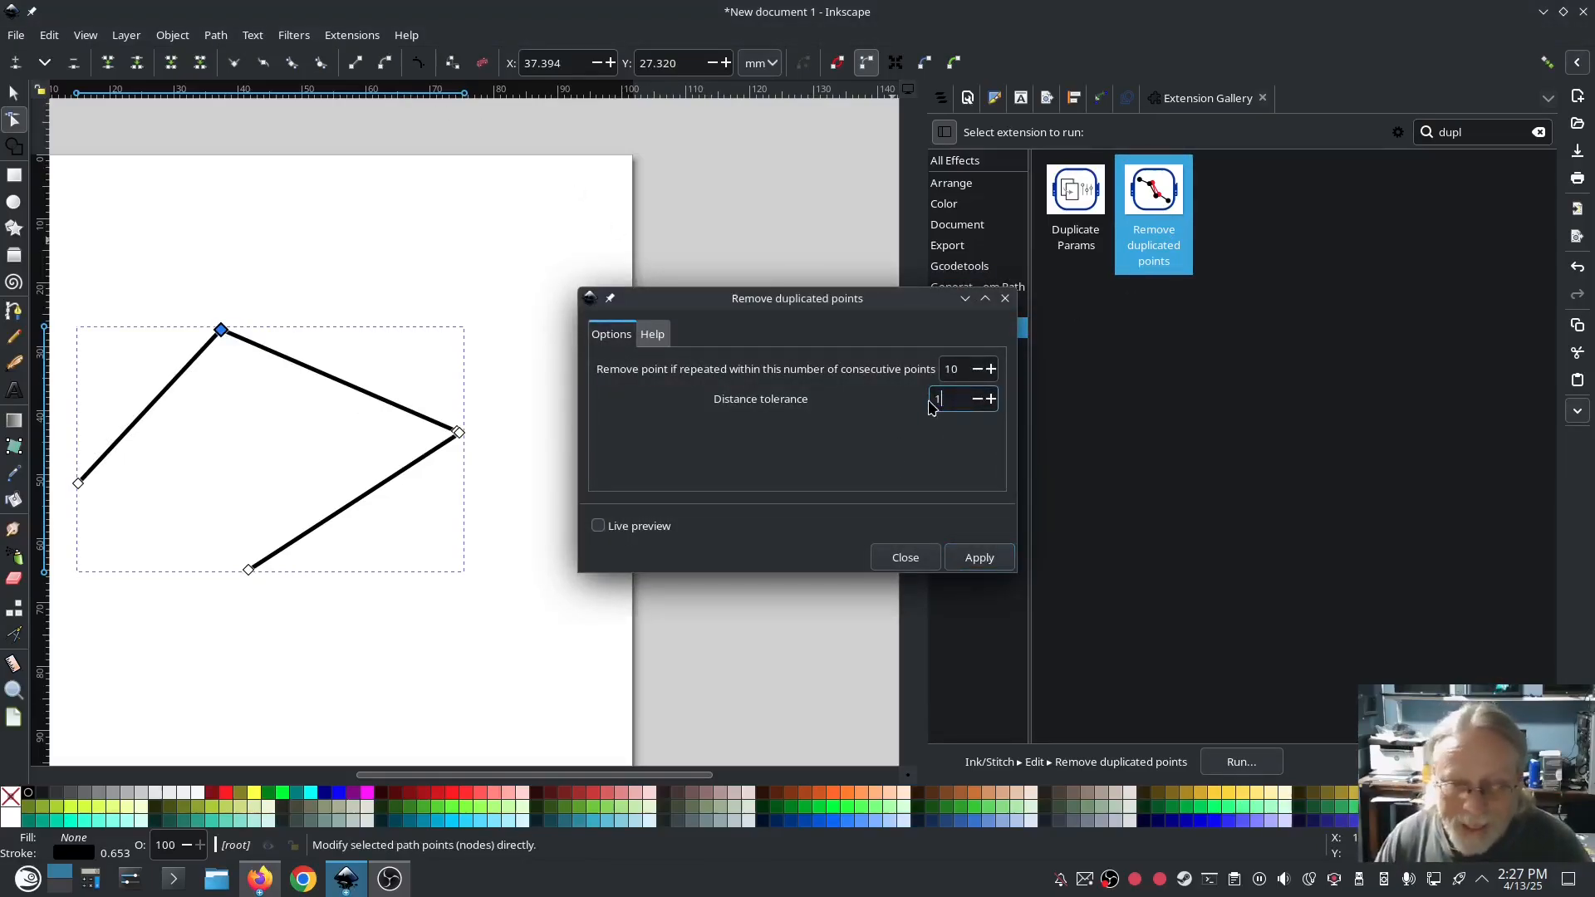
left_click(974, 559)
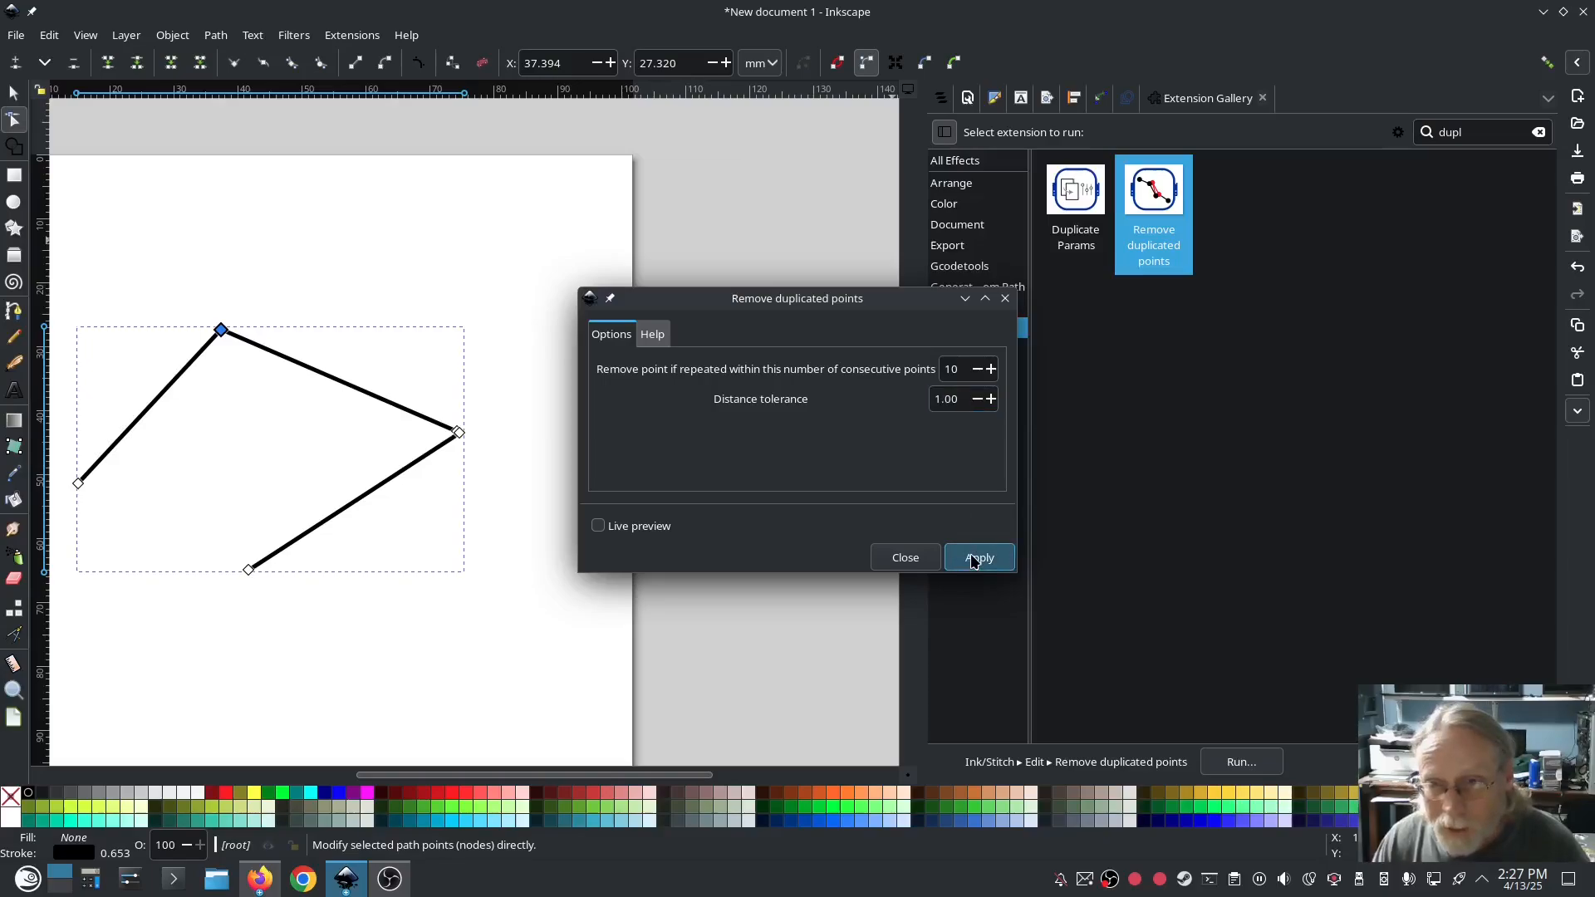
left_click(907, 558)
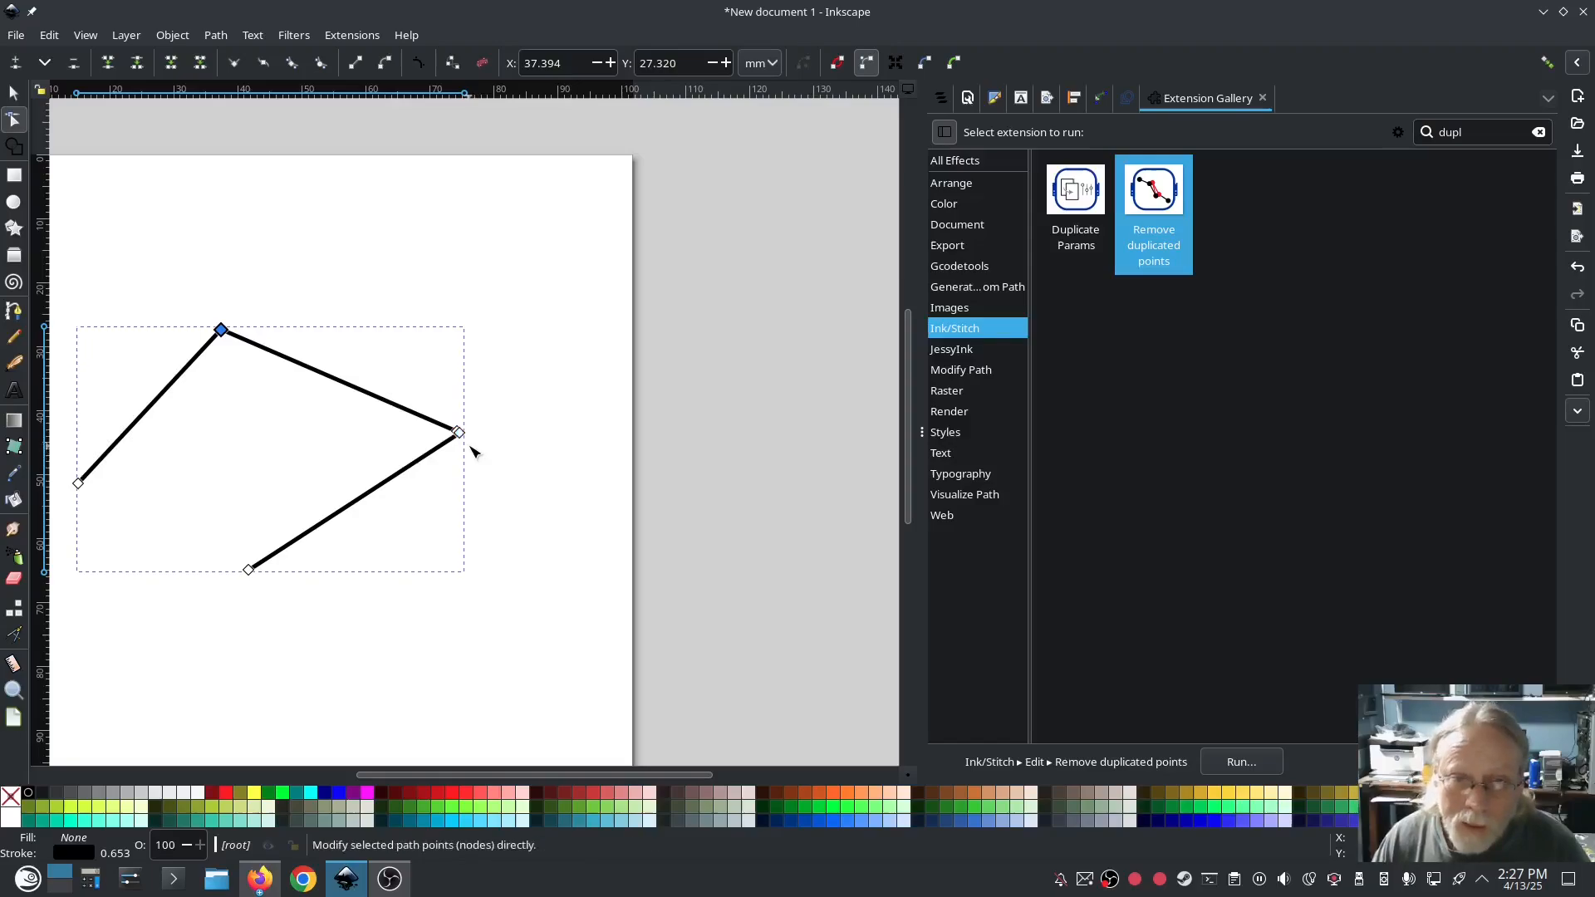
Move the path's right-hand corner node slightly to check for a duplicated node underneath.
scroll(460, 433, "up", 4)
left_click(466, 467)
scroll(465, 466, "up", 6)
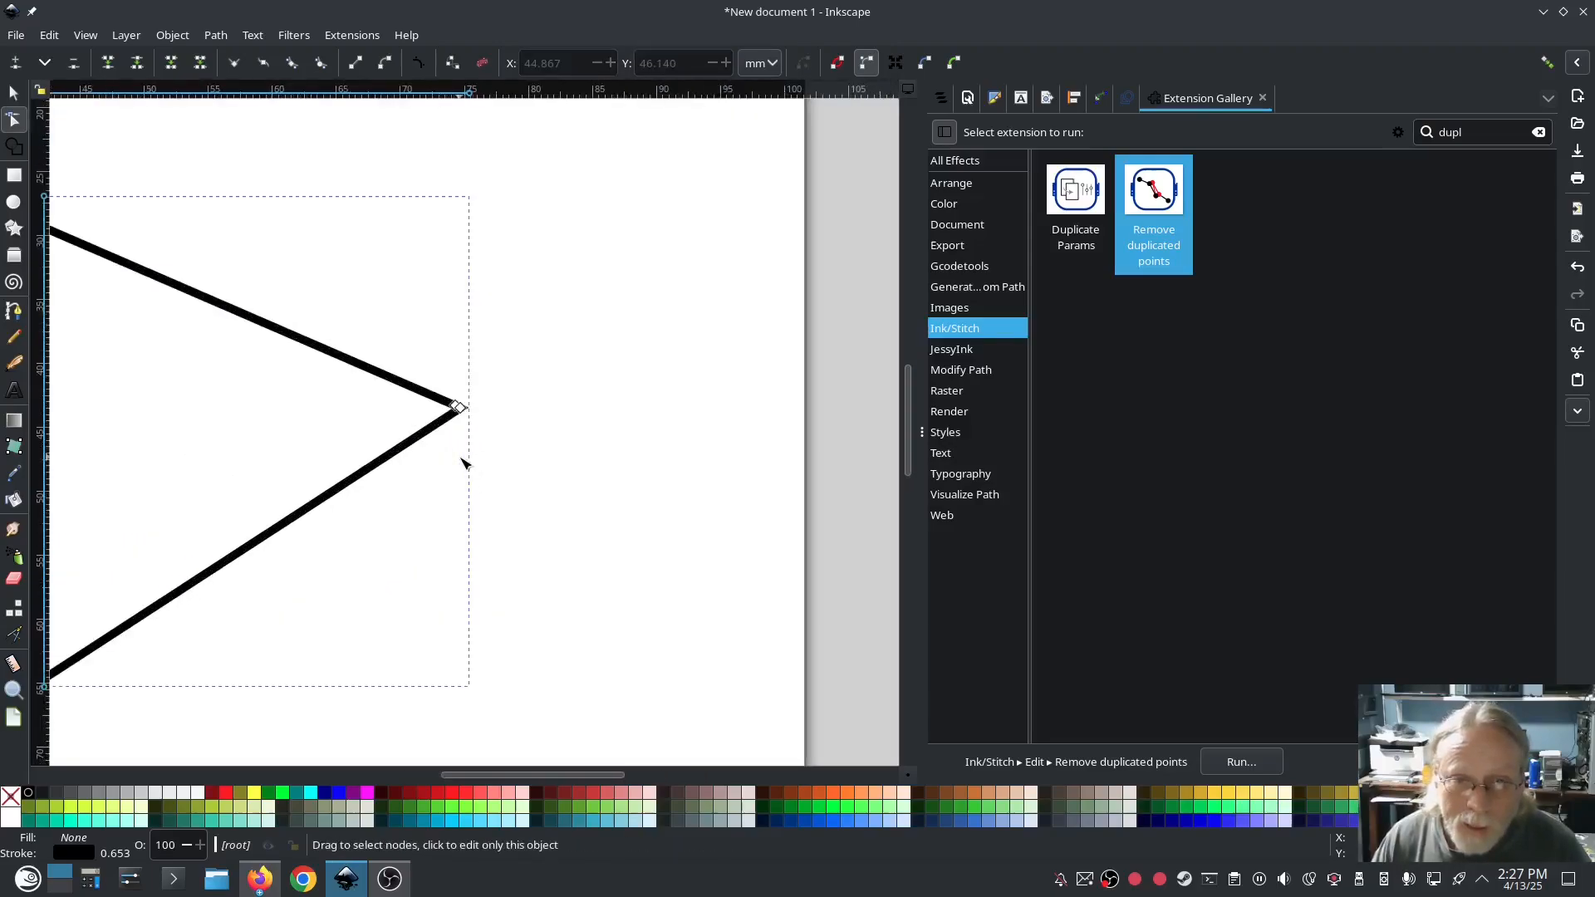
left_click_drag(464, 319, 453, 318)
scroll(498, 432, "down", 3)
scroll(498, 468, "down", 3)
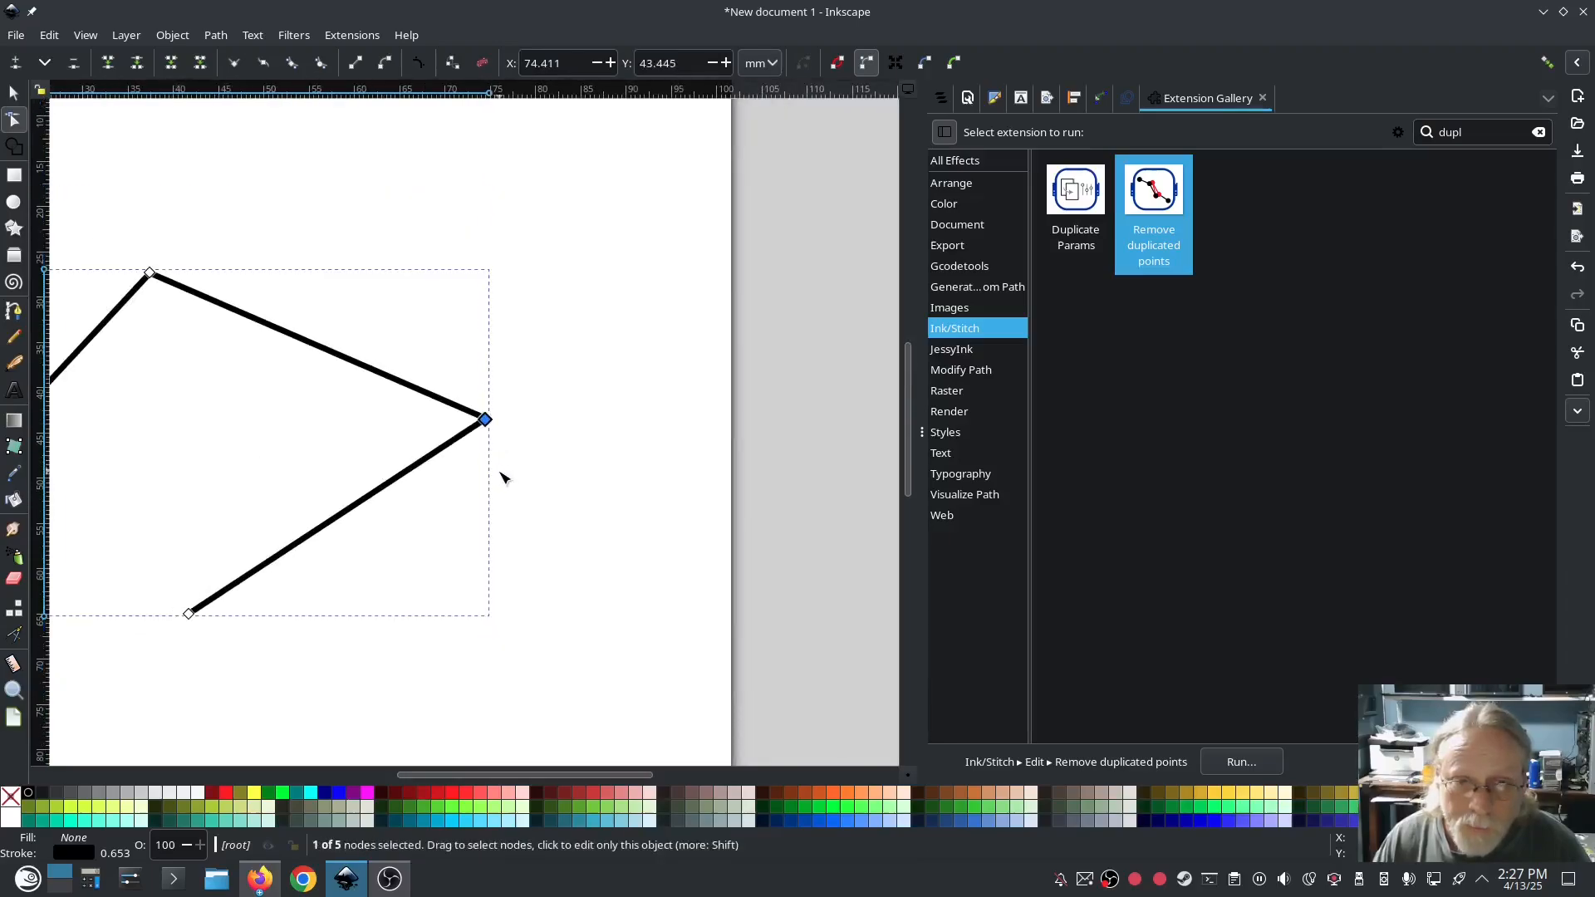
Reapply Remove duplicated points with the 1.00 distance tolerance and test the right-hand corner node by moving it slightly.
double_click(1159, 204)
left_click(981, 561)
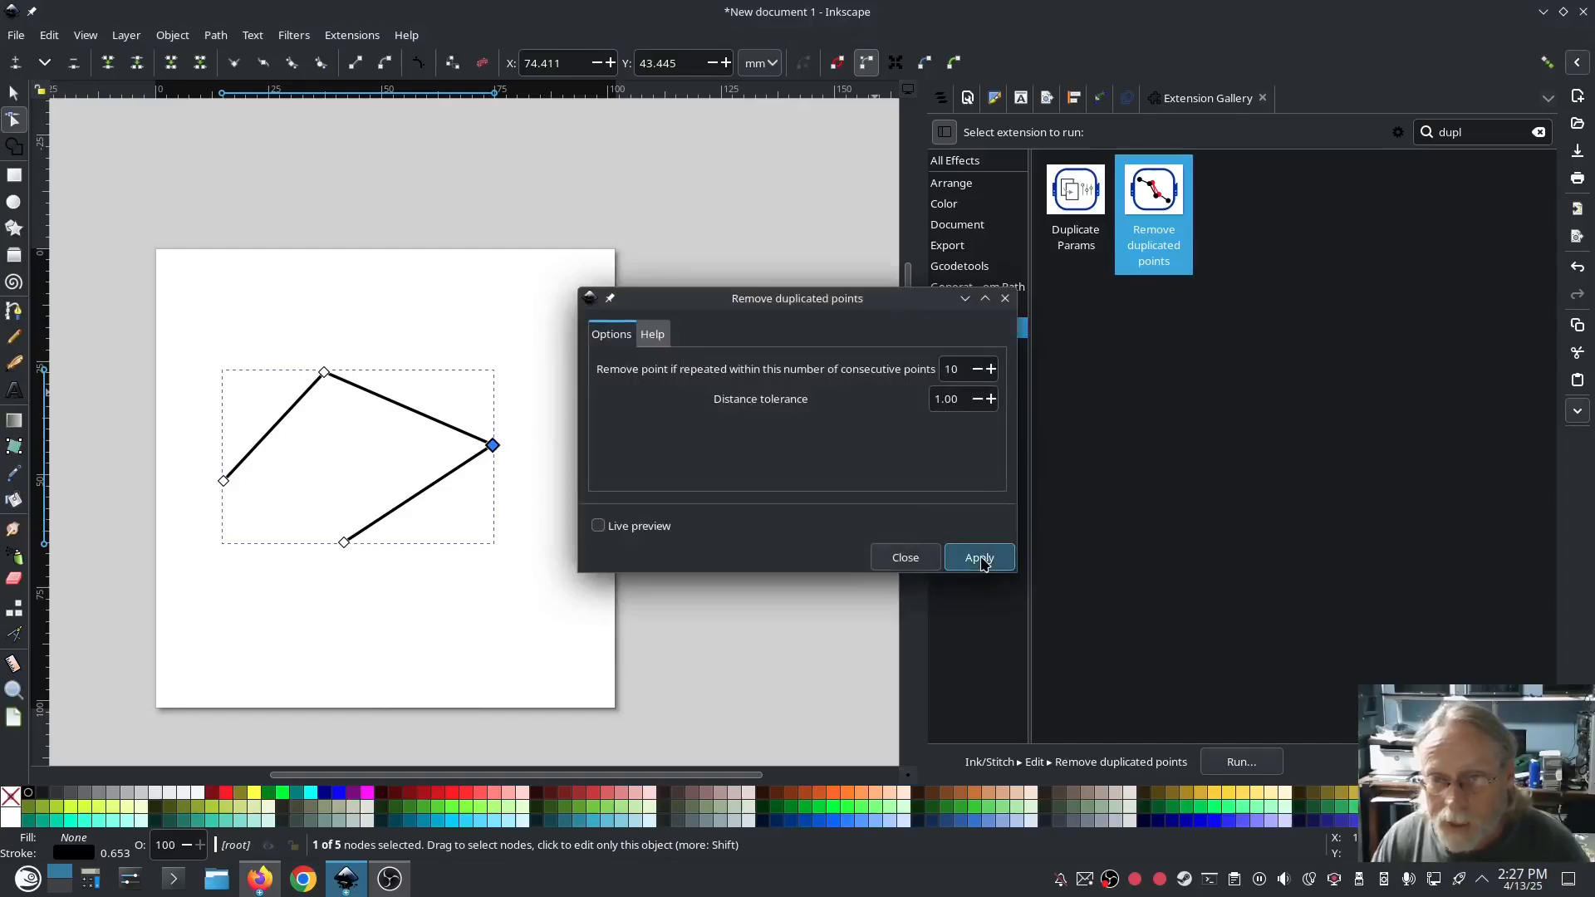
left_click(905, 558)
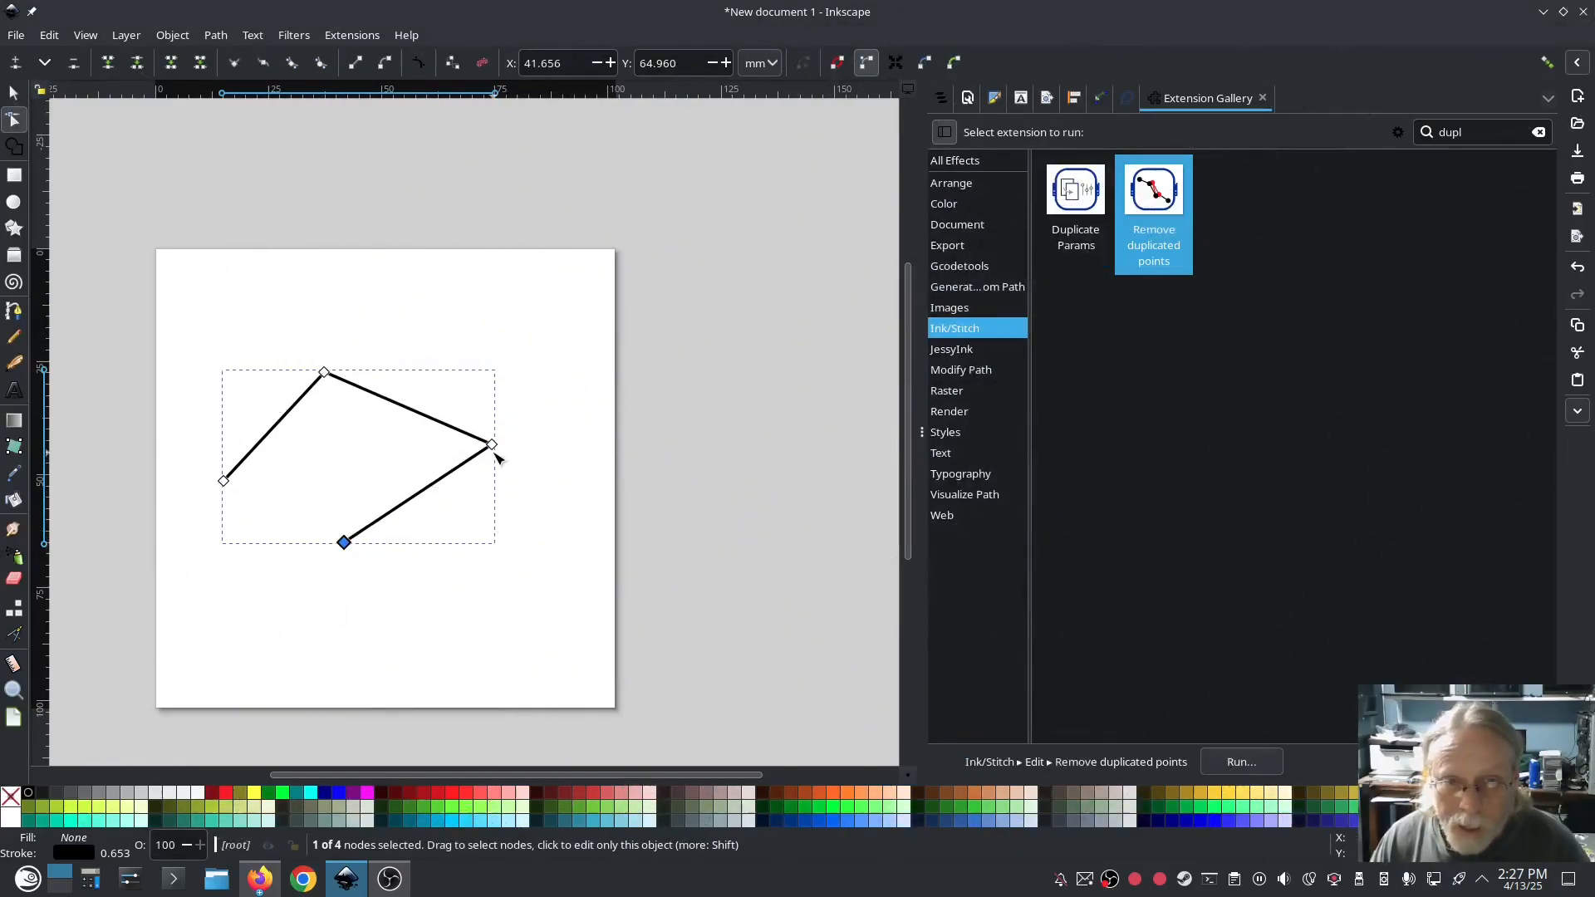
left_click_drag(493, 446, 496, 443)
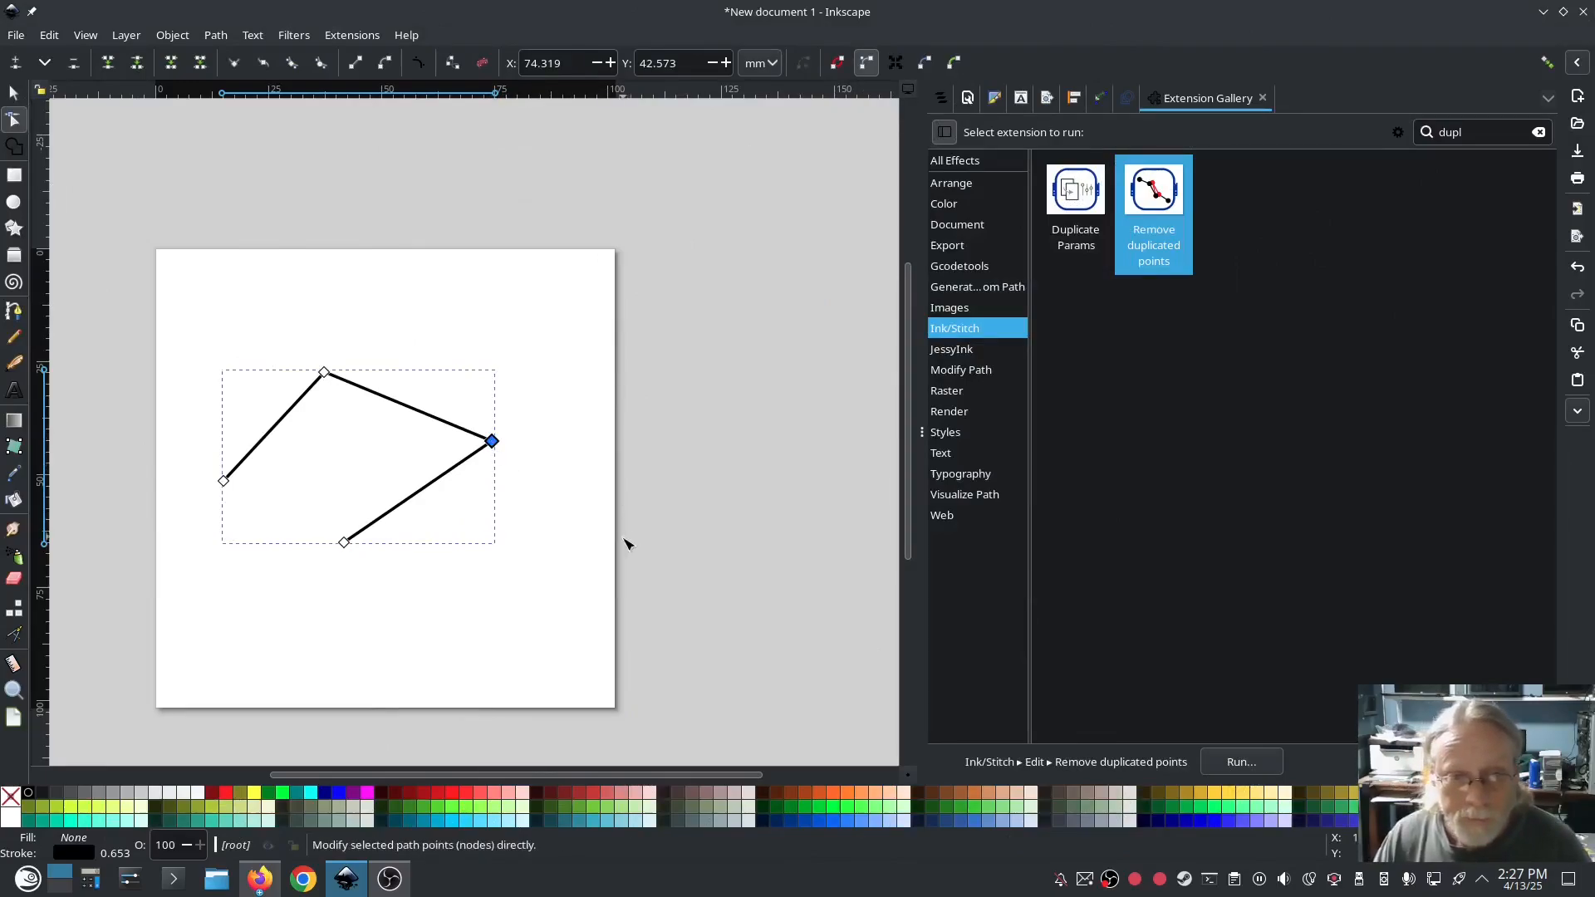
Close the open path by drawing a straight Pen segment from its lowest end node to its leftmost end node.
left_click(13, 311)
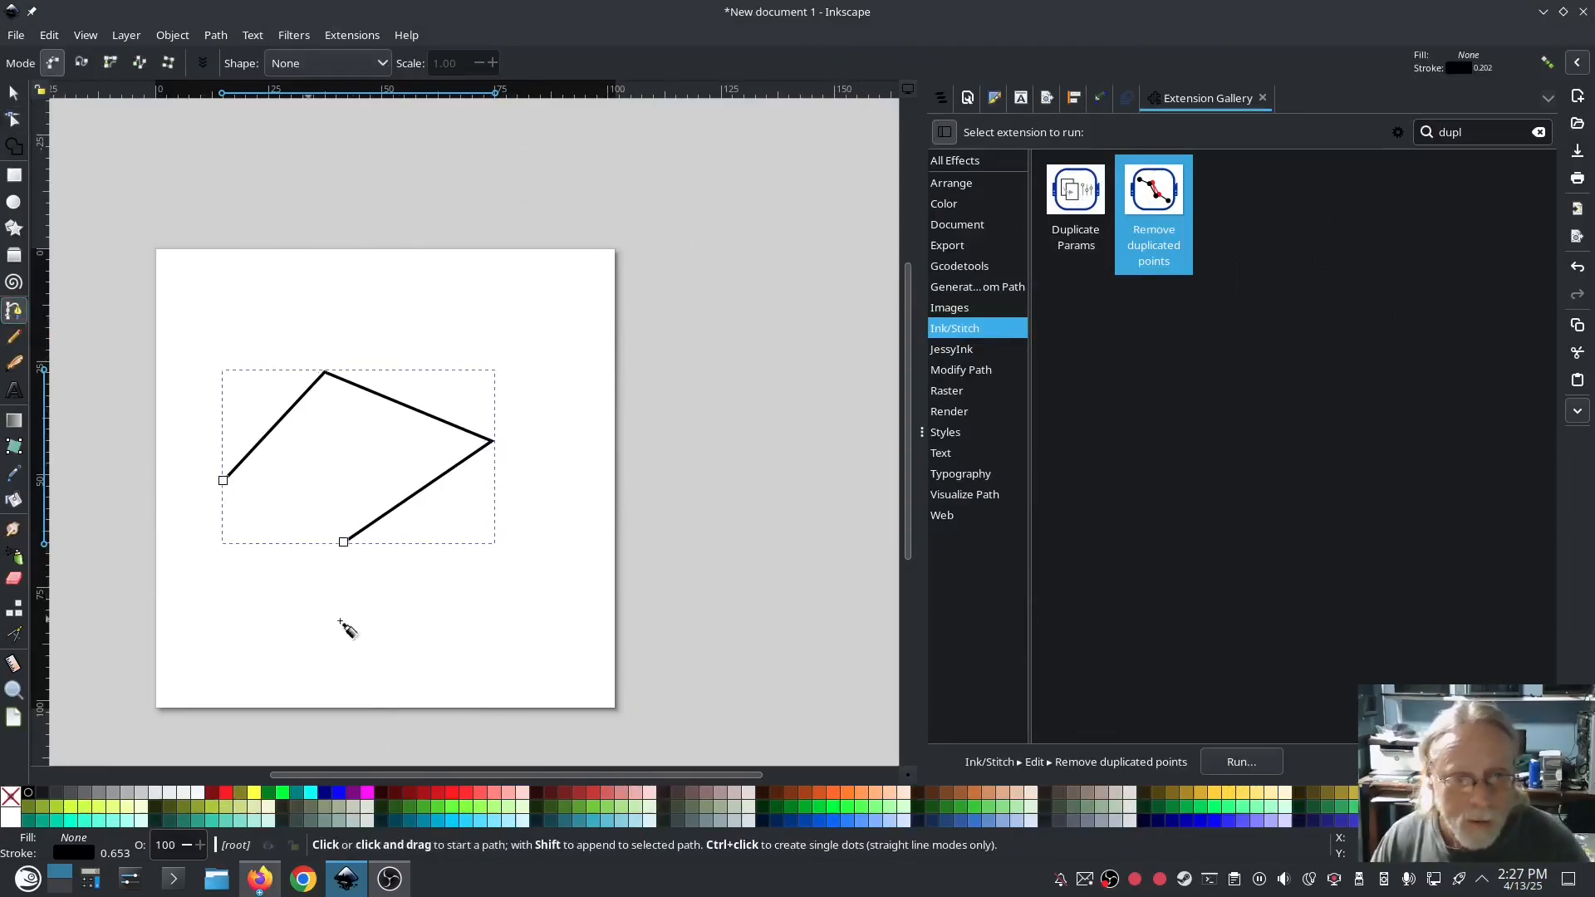
left_click(342, 541)
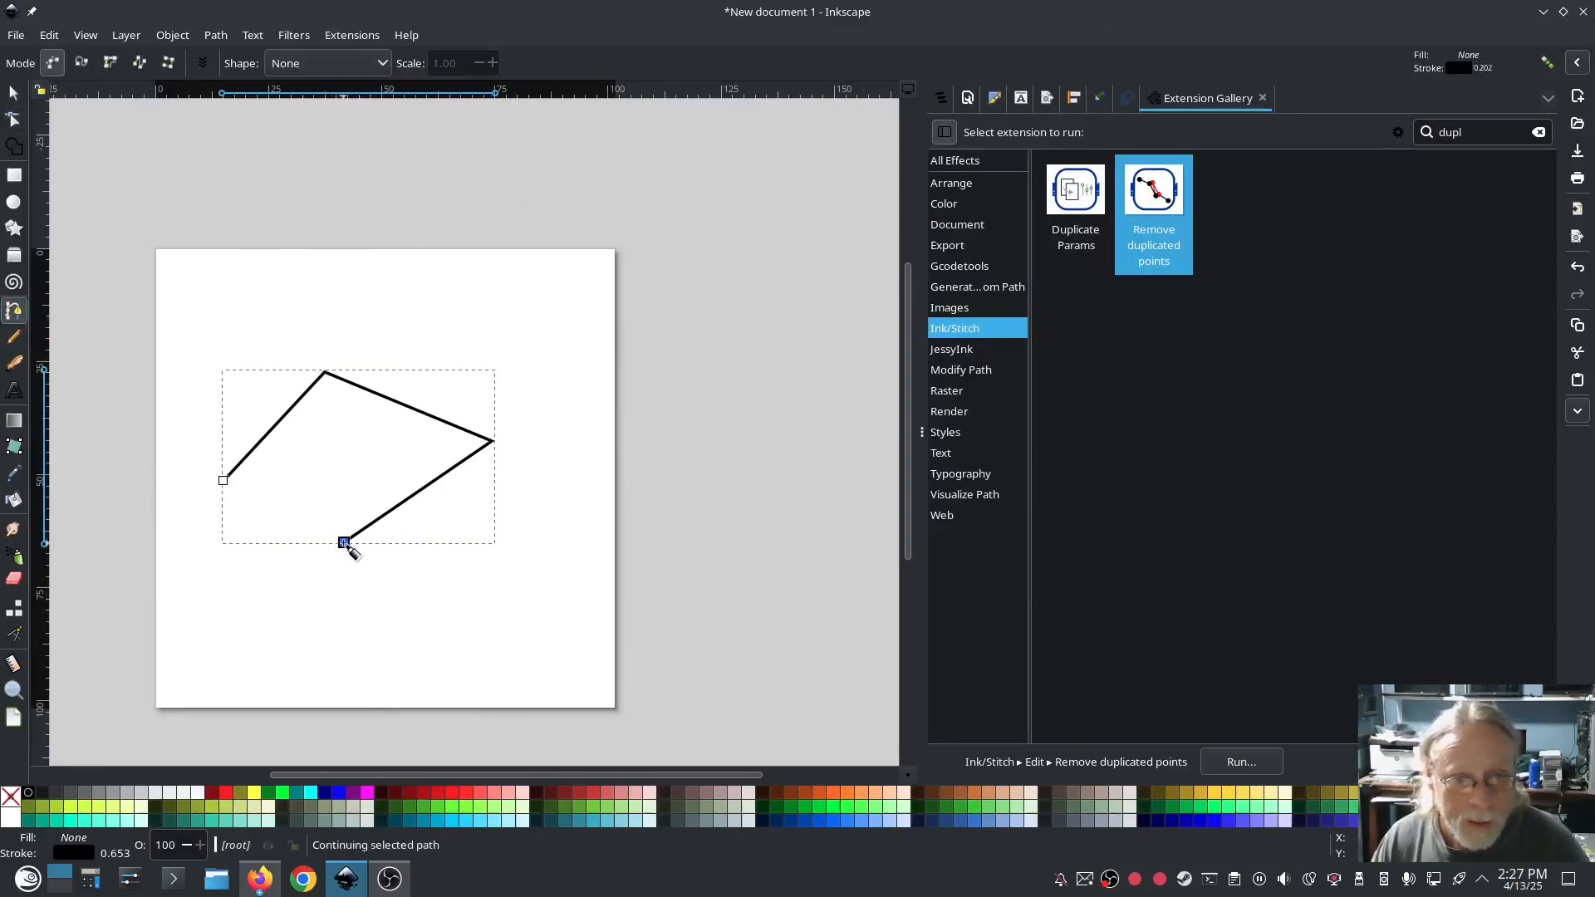
left_click(224, 482)
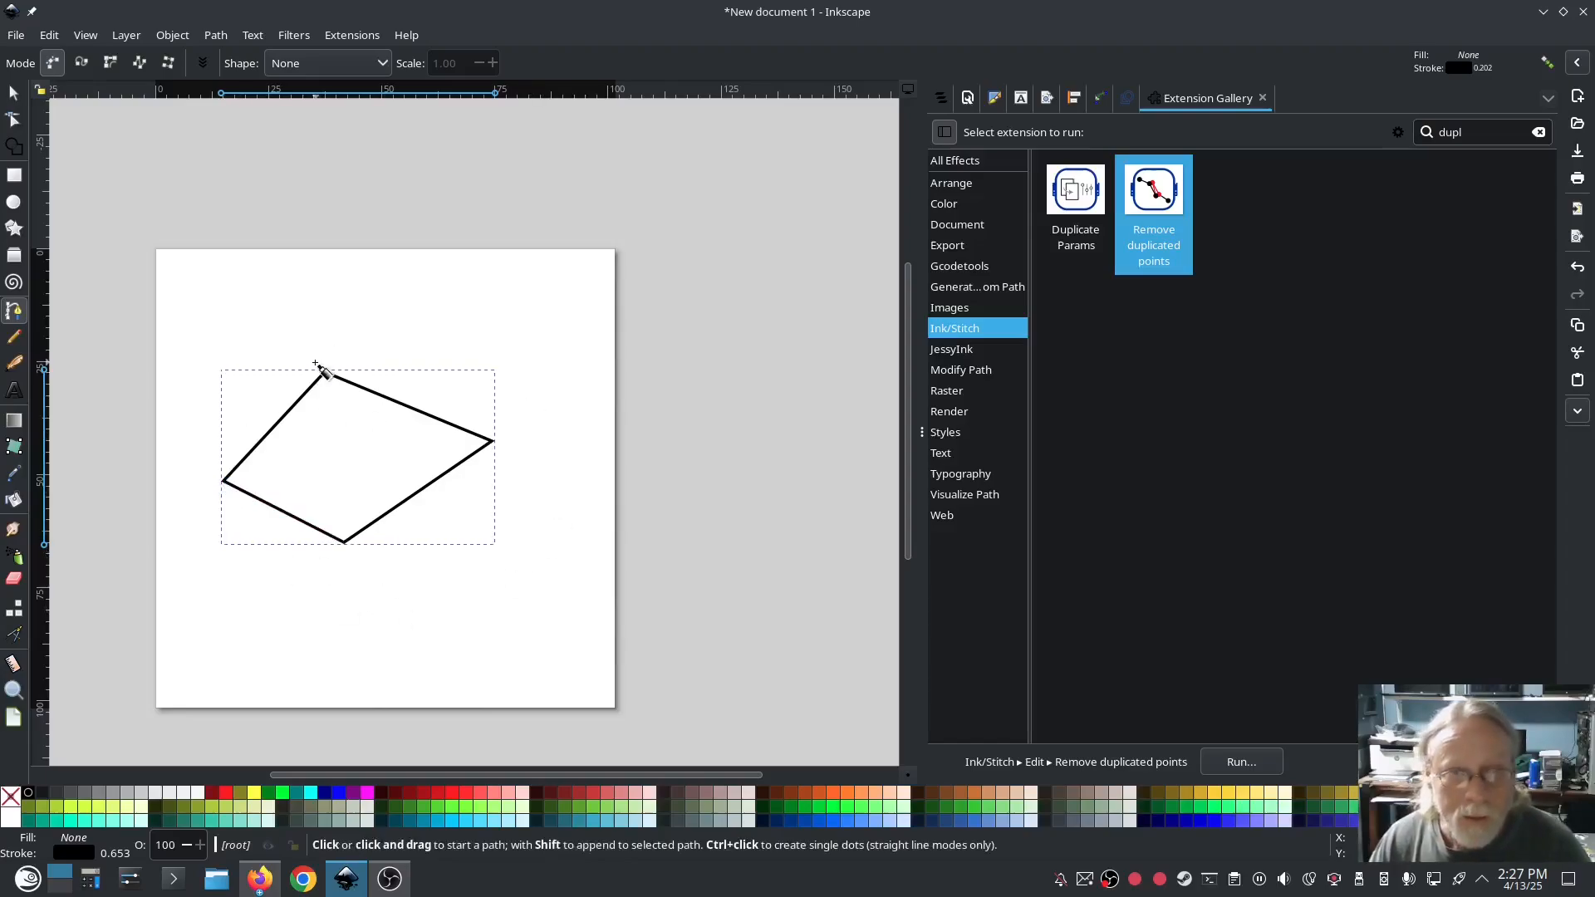
left_click(338, 41)
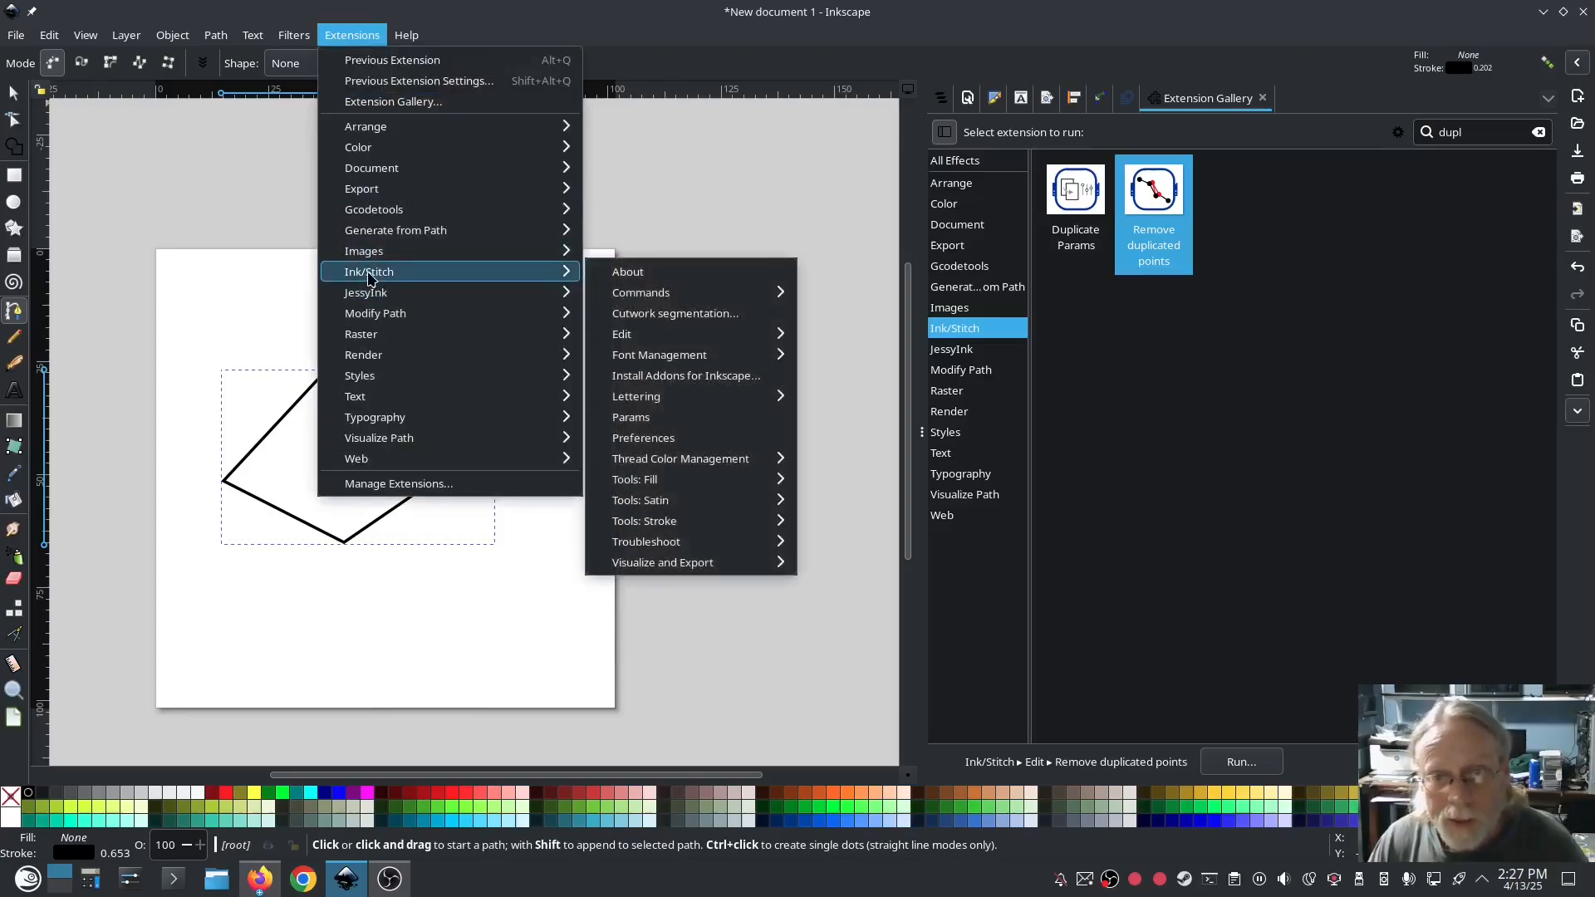
mouse_move(641, 338)
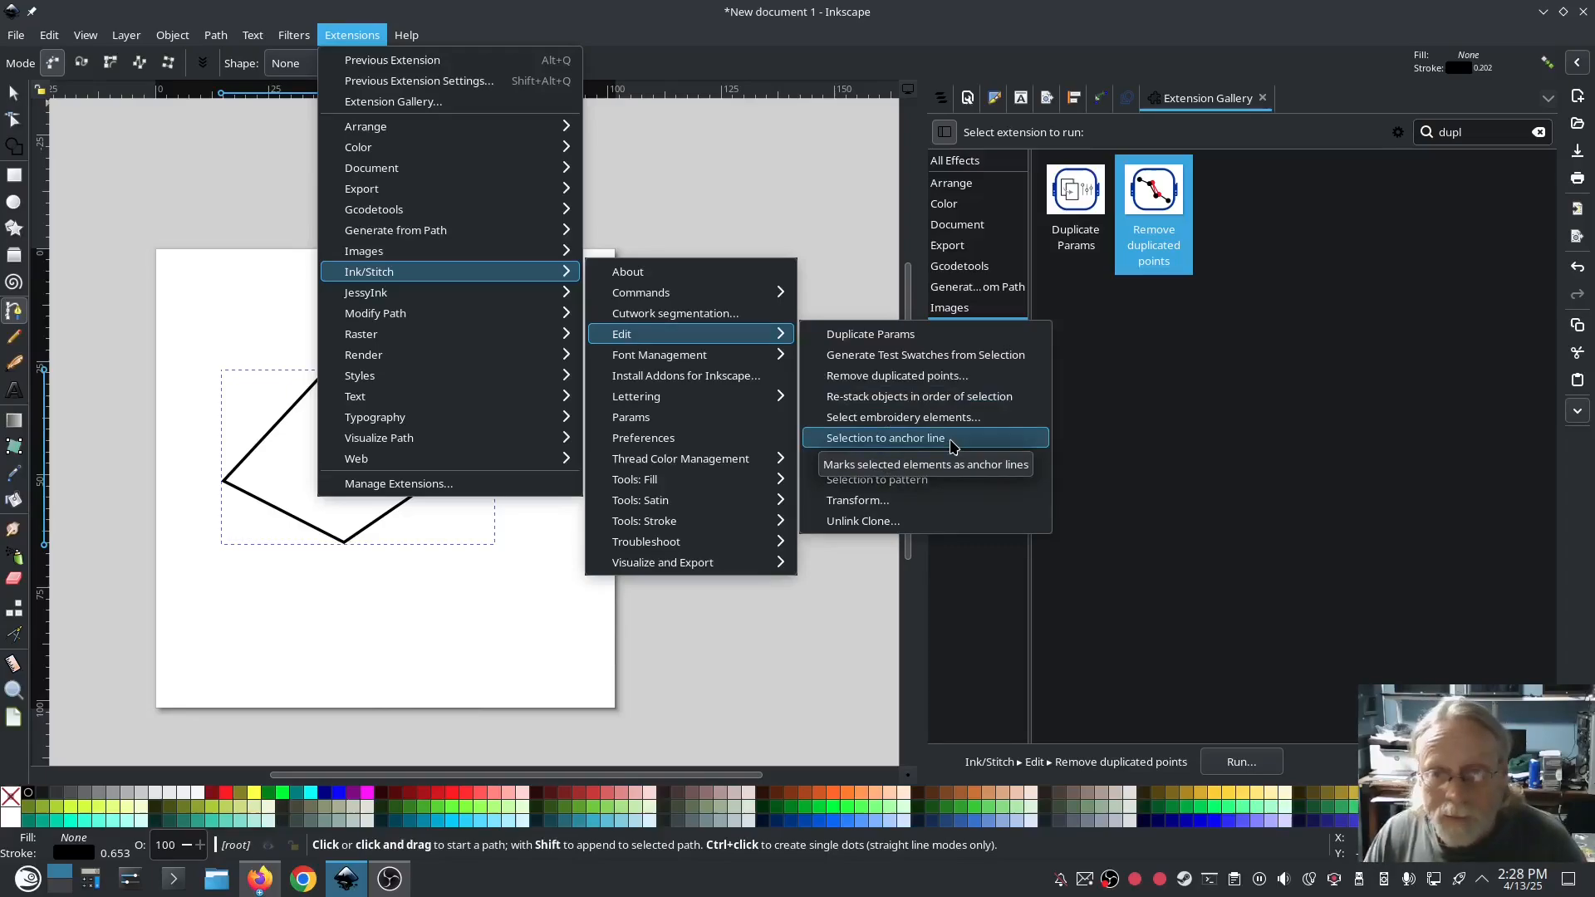
mouse_move(716, 358)
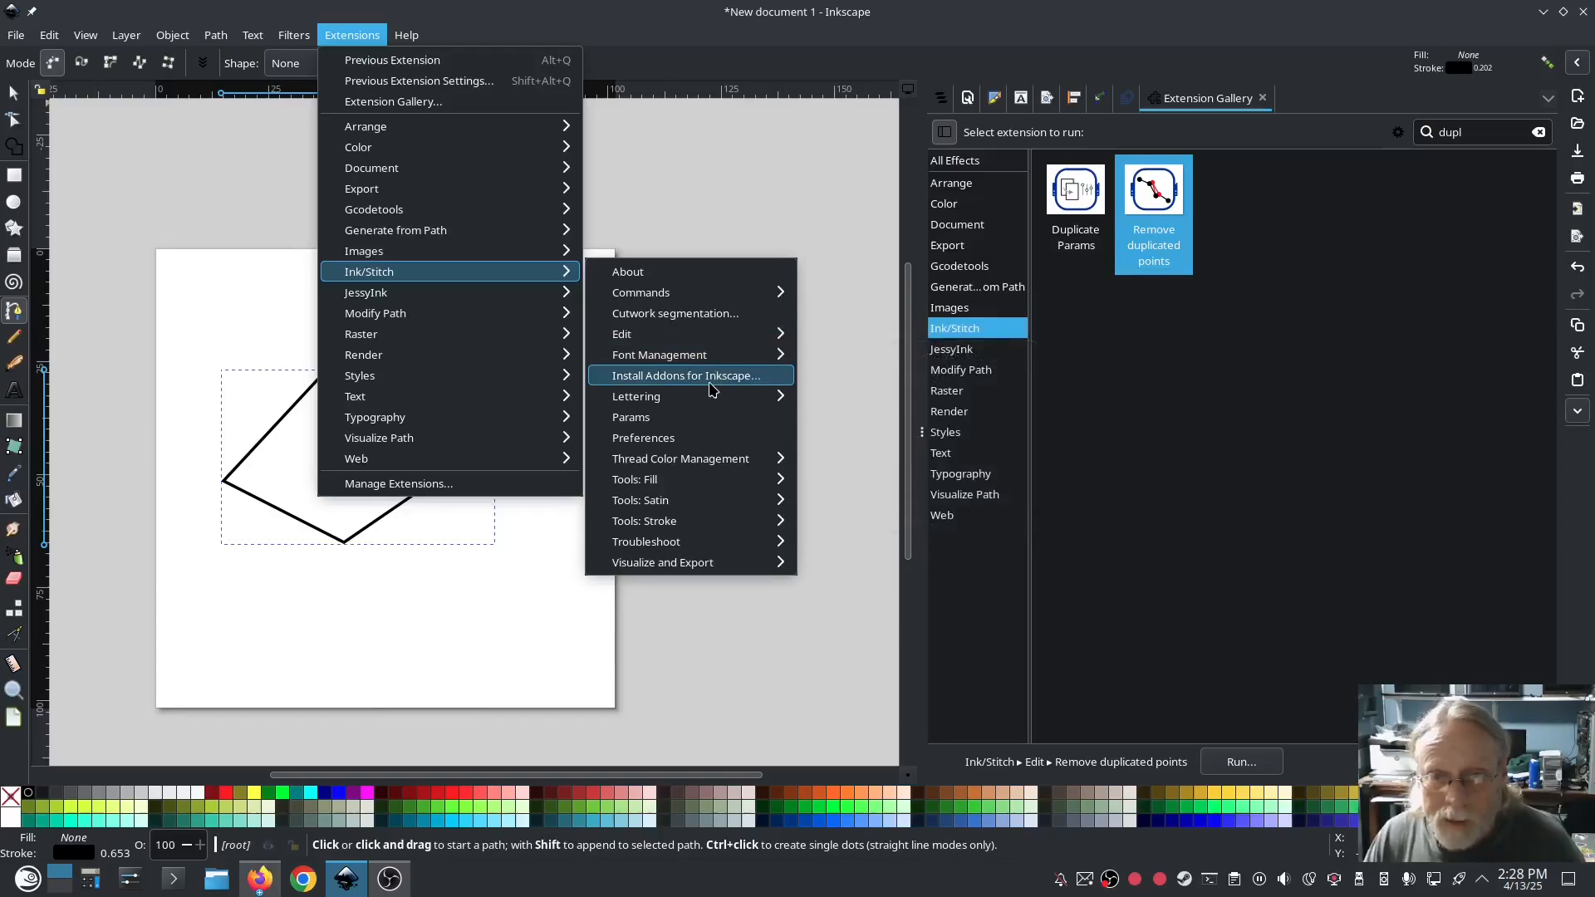
mouse_move(710, 395)
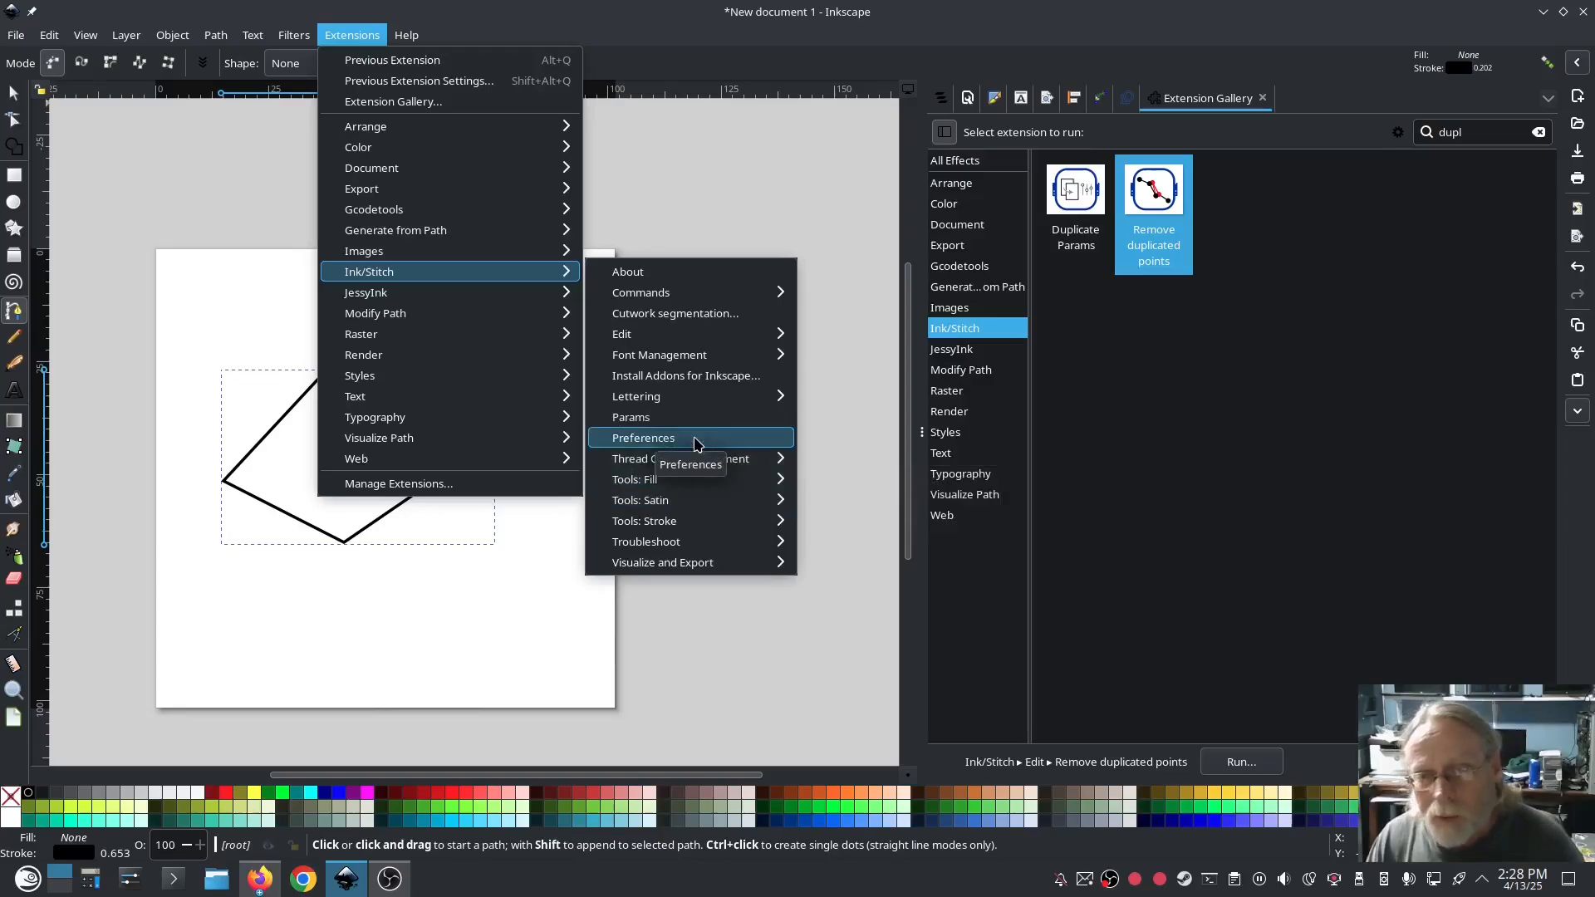
mouse_move(740, 467)
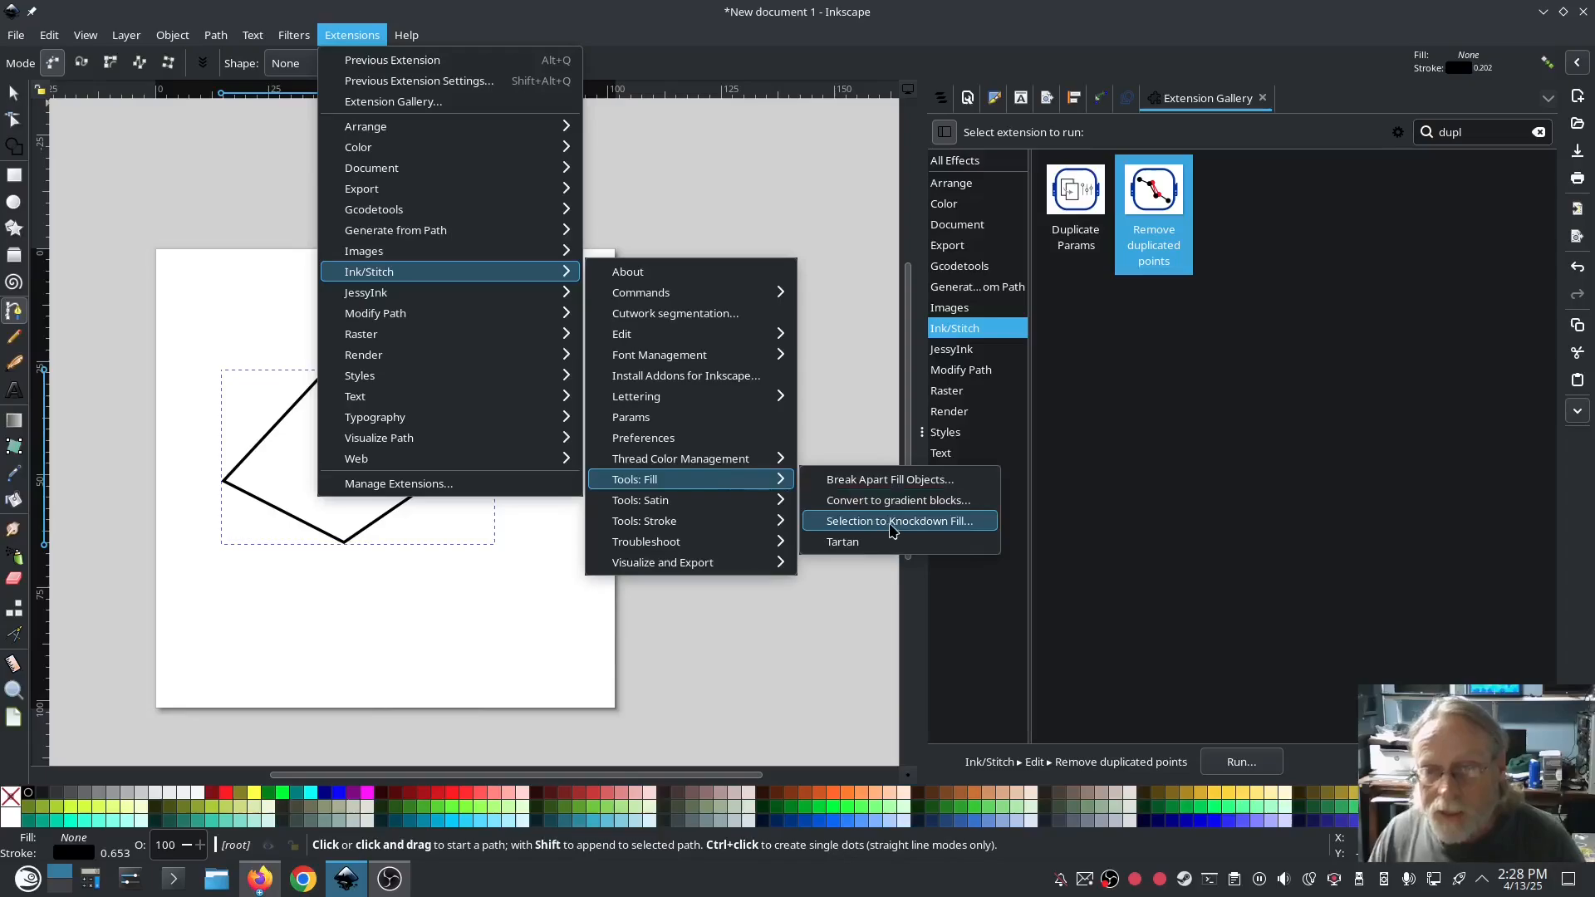
left_click(511, 629)
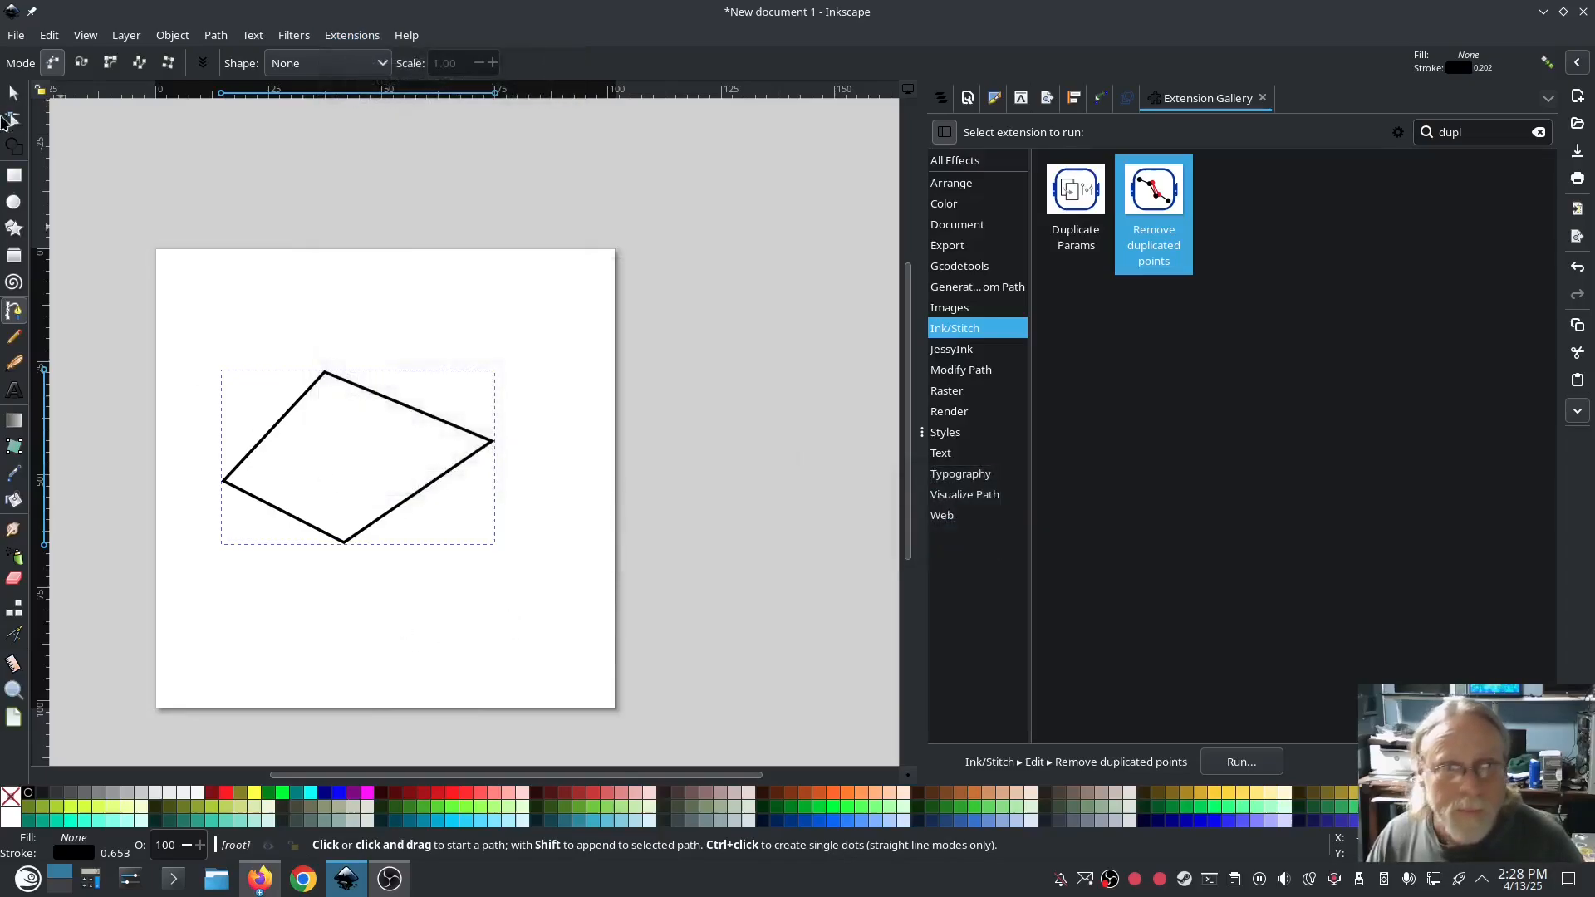
Discard the stray Pen curve and delete the four-cornered path from the page.
left_click_drag(567, 587, 131, 333)
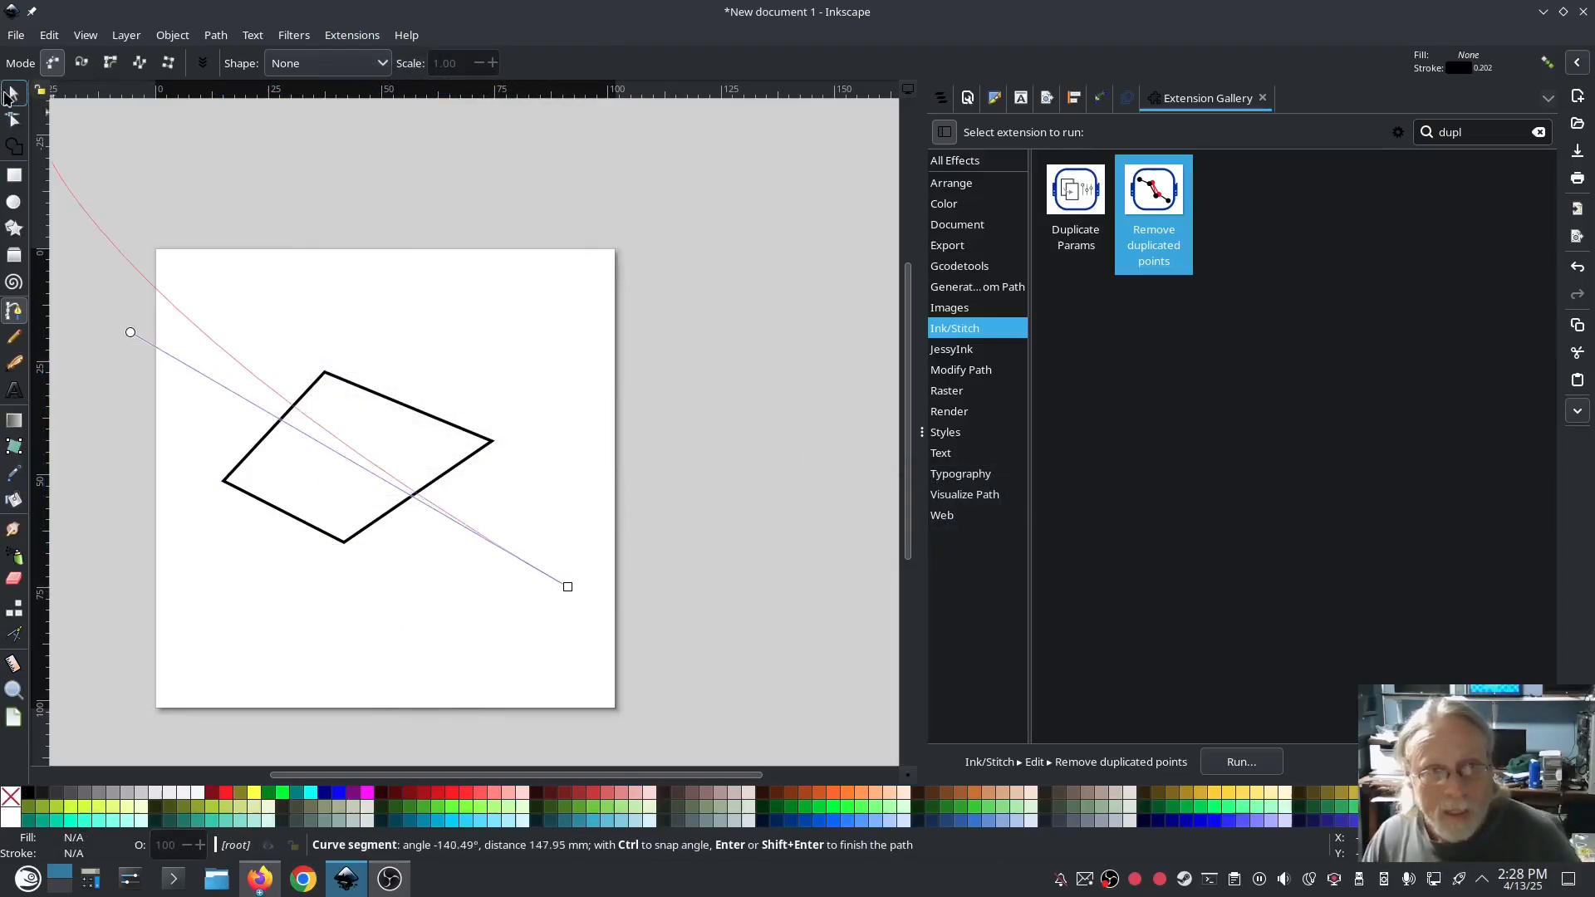
left_click(13, 93)
left_click_drag(531, 580, 136, 291)
key("Delete")
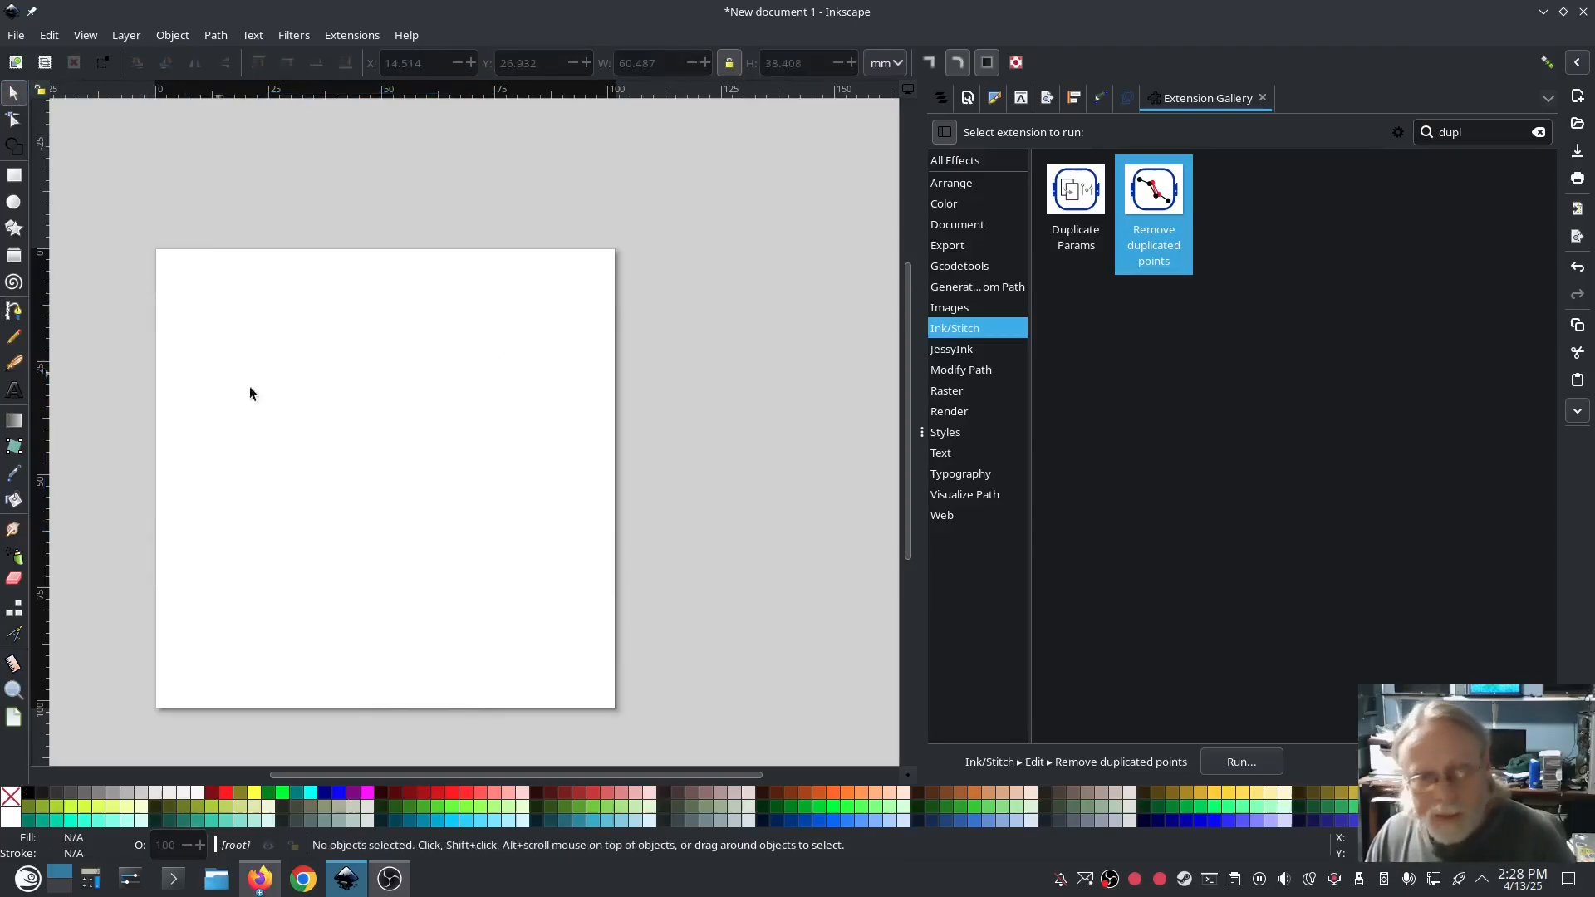
Find Ink/Stitch Lettering by searching "lett", insert "Linux" in the Espresso tiny font at 55% scale, and move it onto the page.
double_click(1482, 135)
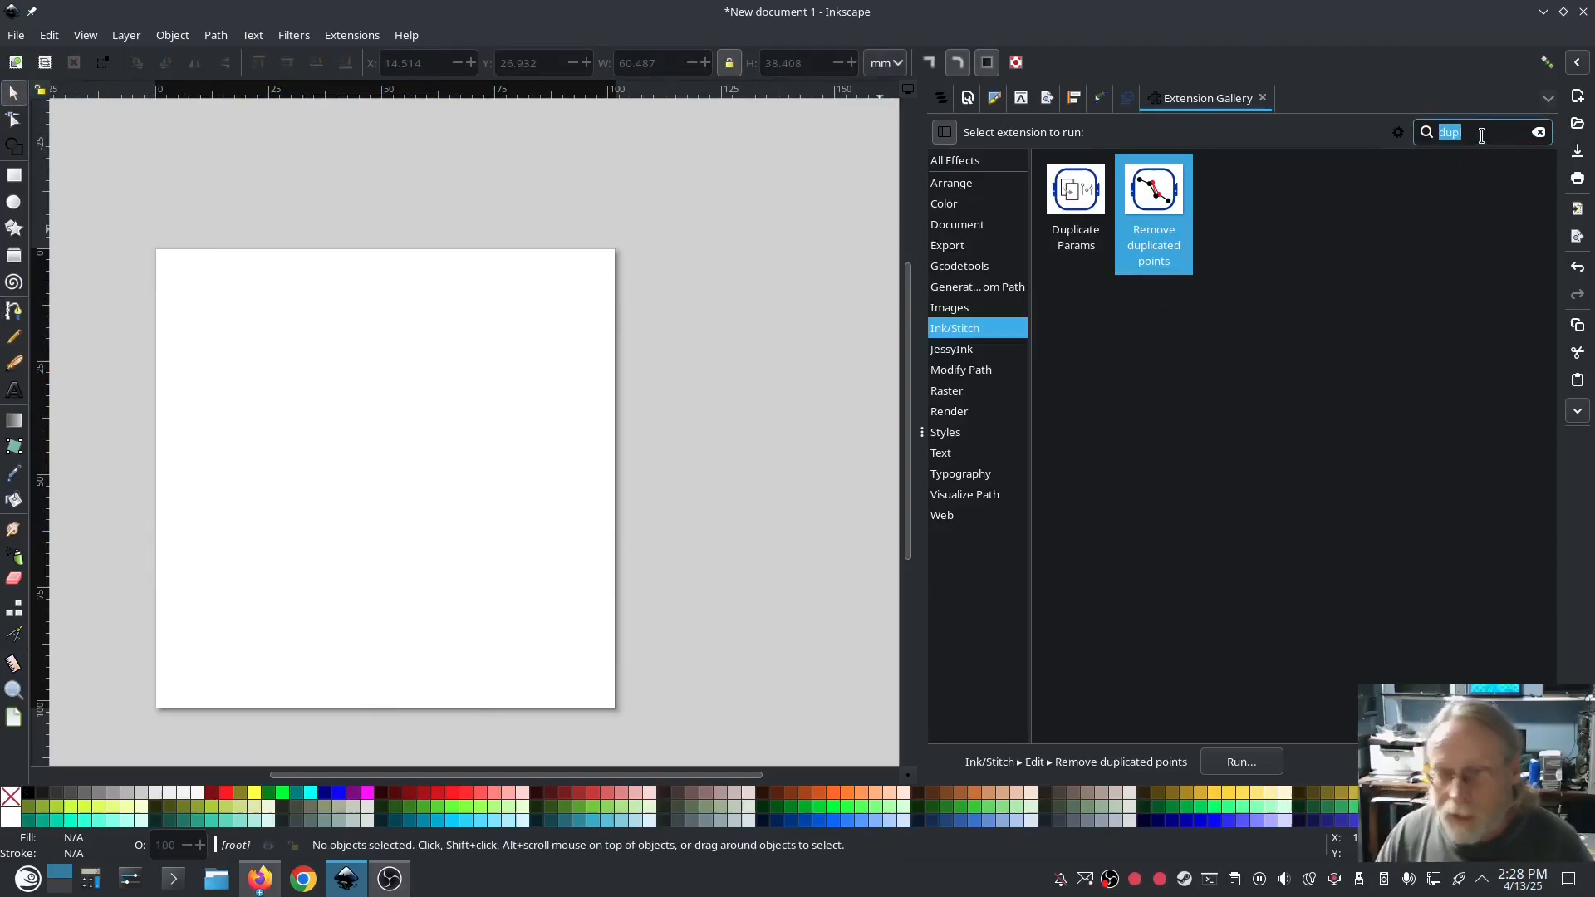
type("lett")
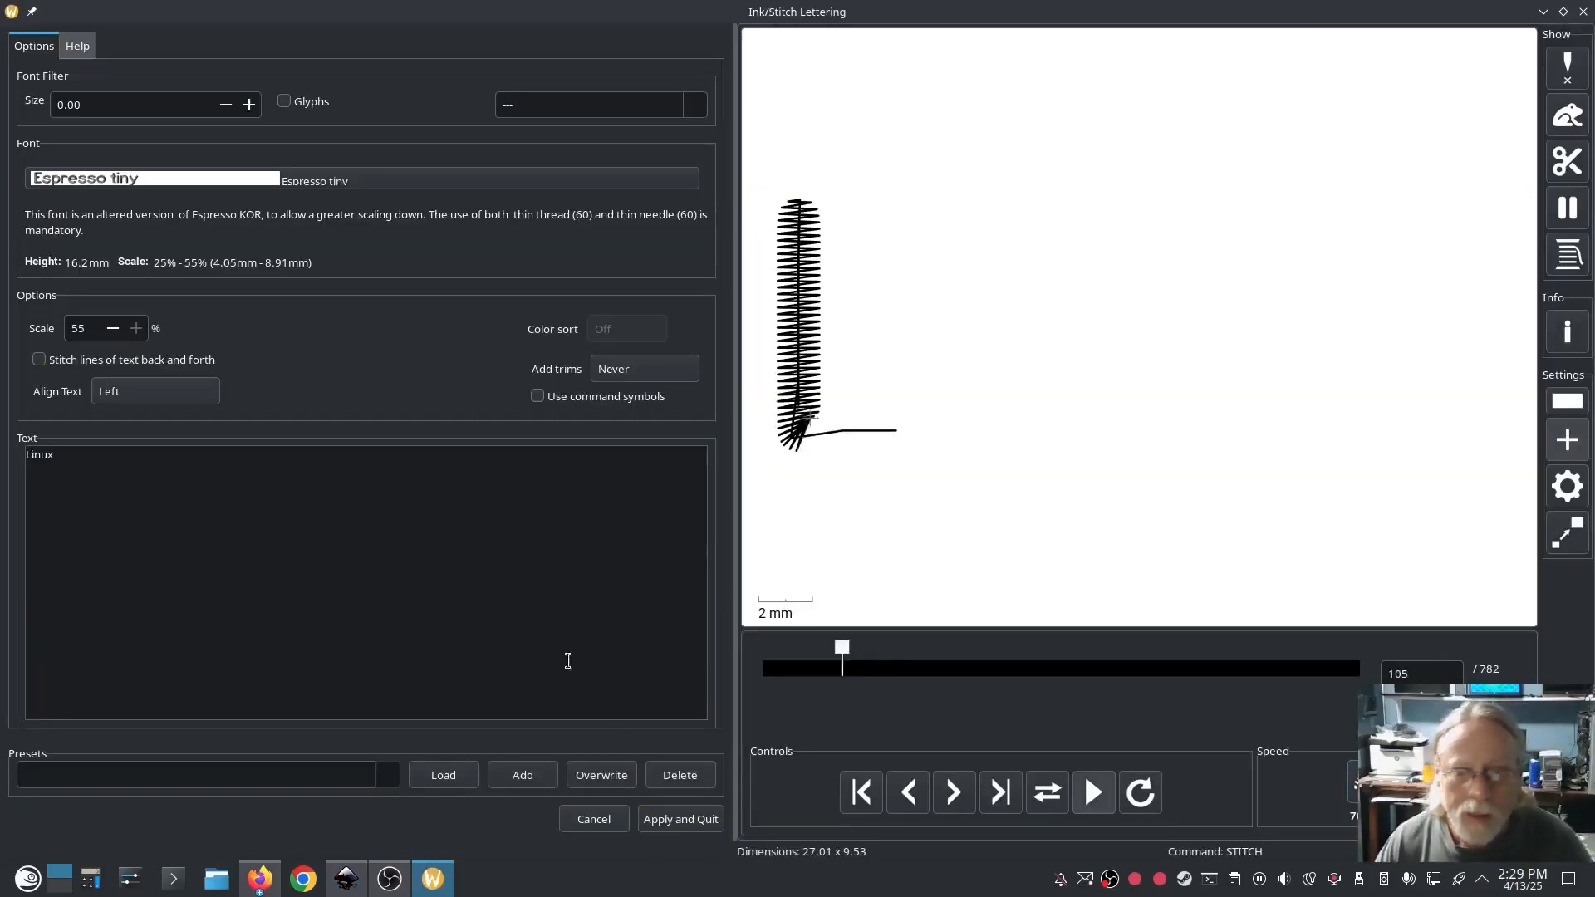
left_click(708, 821)
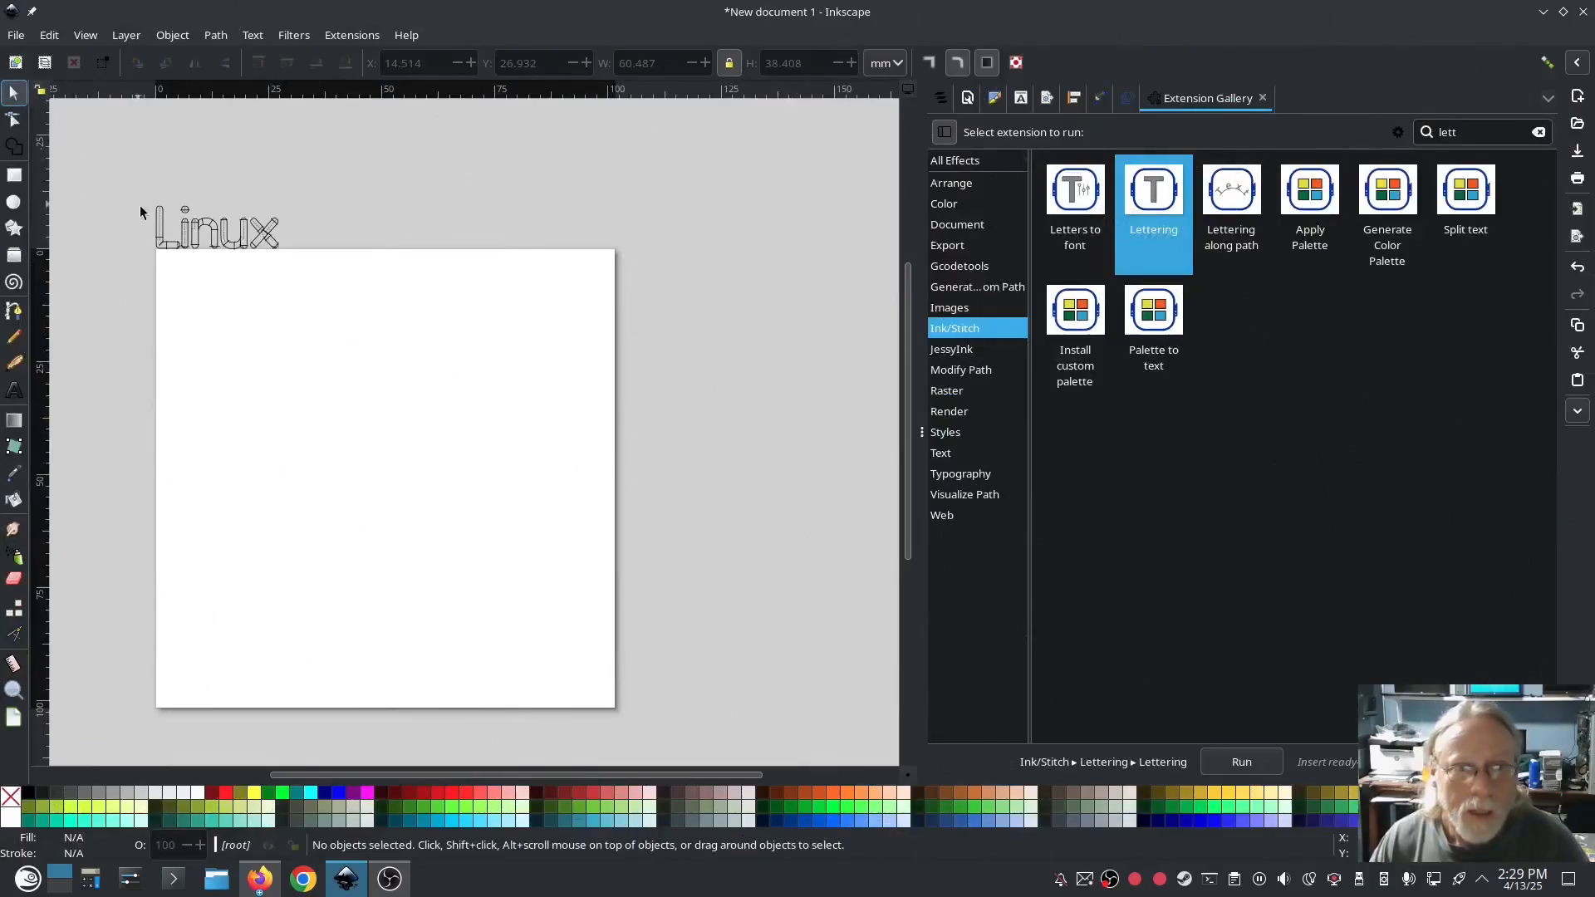
left_click_drag(190, 235, 369, 514)
scroll(299, 446, "up", 2)
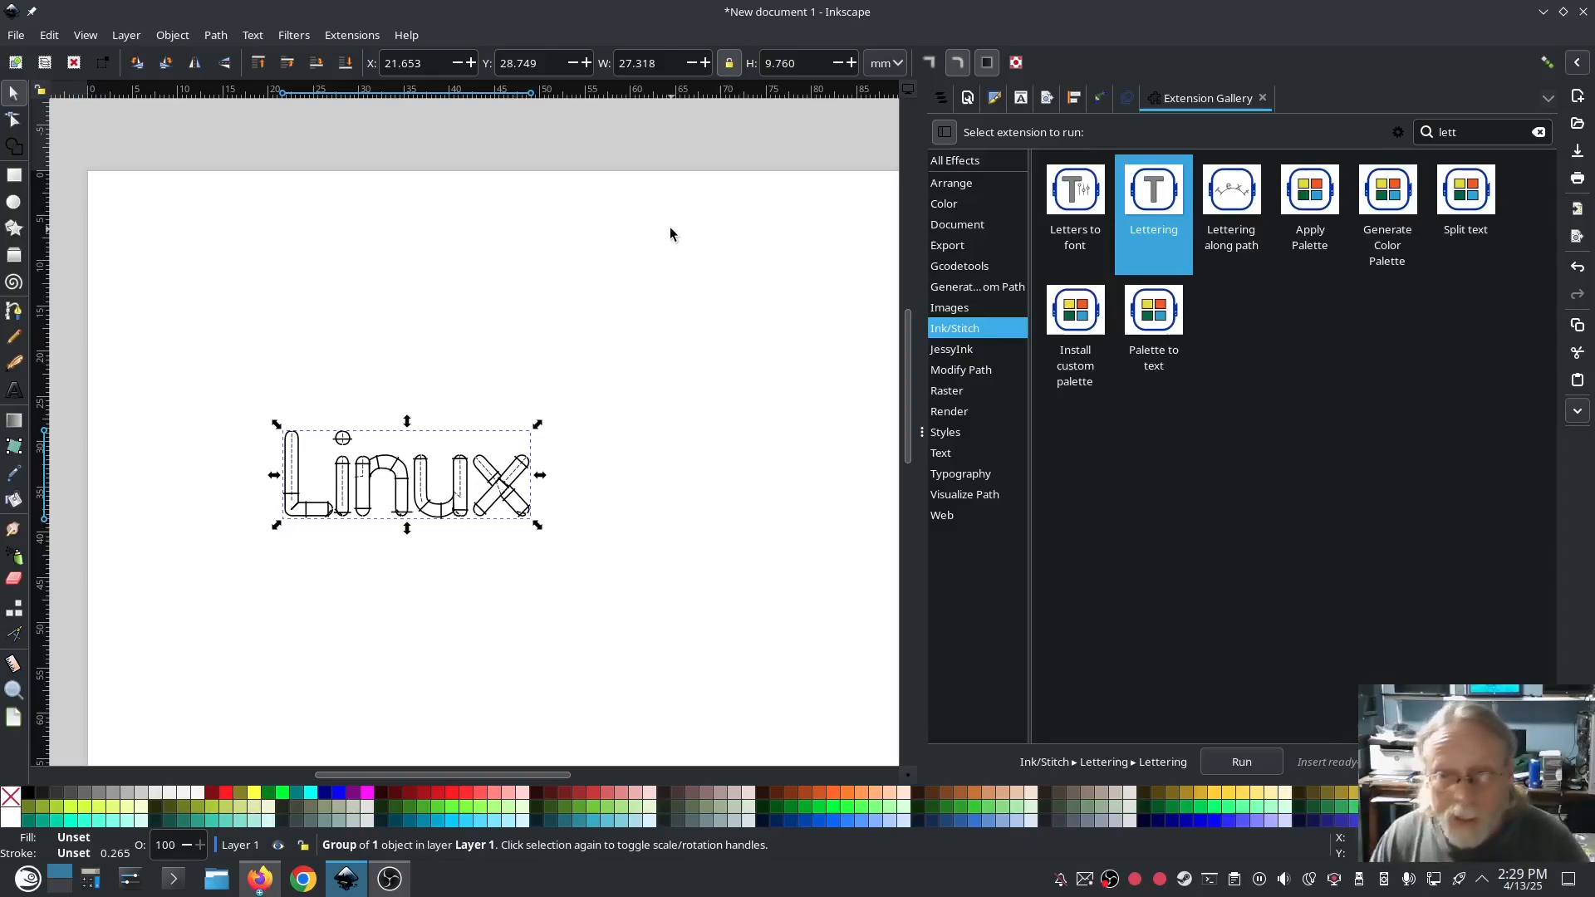
Apply Ink/Stitch's Selection to Knockdown Fill to the Linux lettering with offset 1.0 and the Round method.
left_click(350, 36)
mouse_move(378, 279)
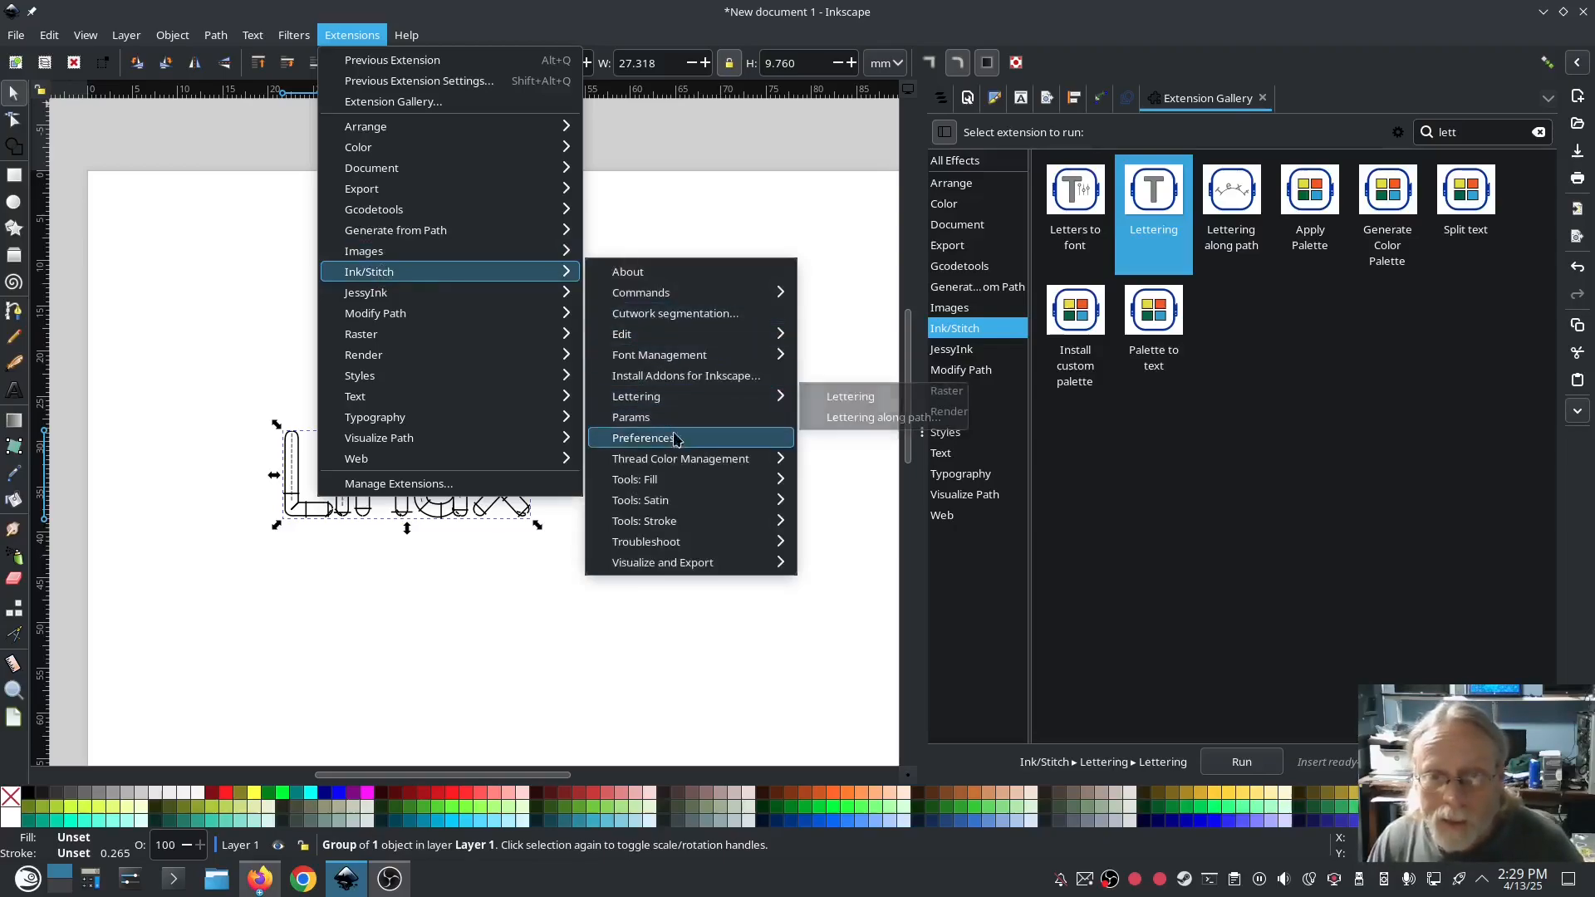
mouse_move(673, 480)
left_click(910, 522)
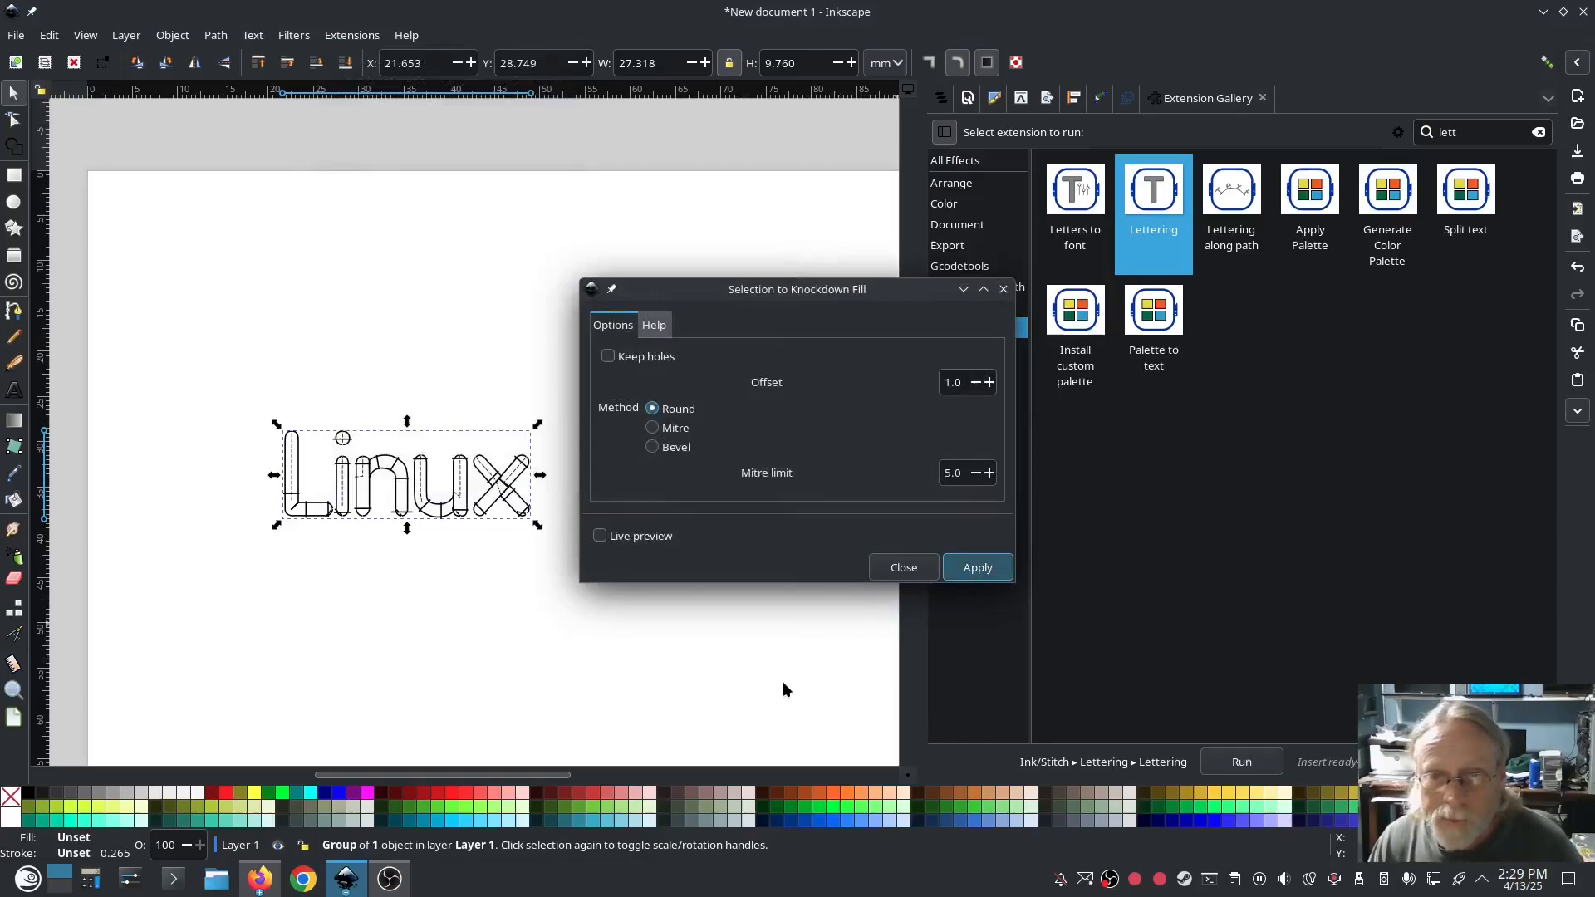
left_click(901, 567)
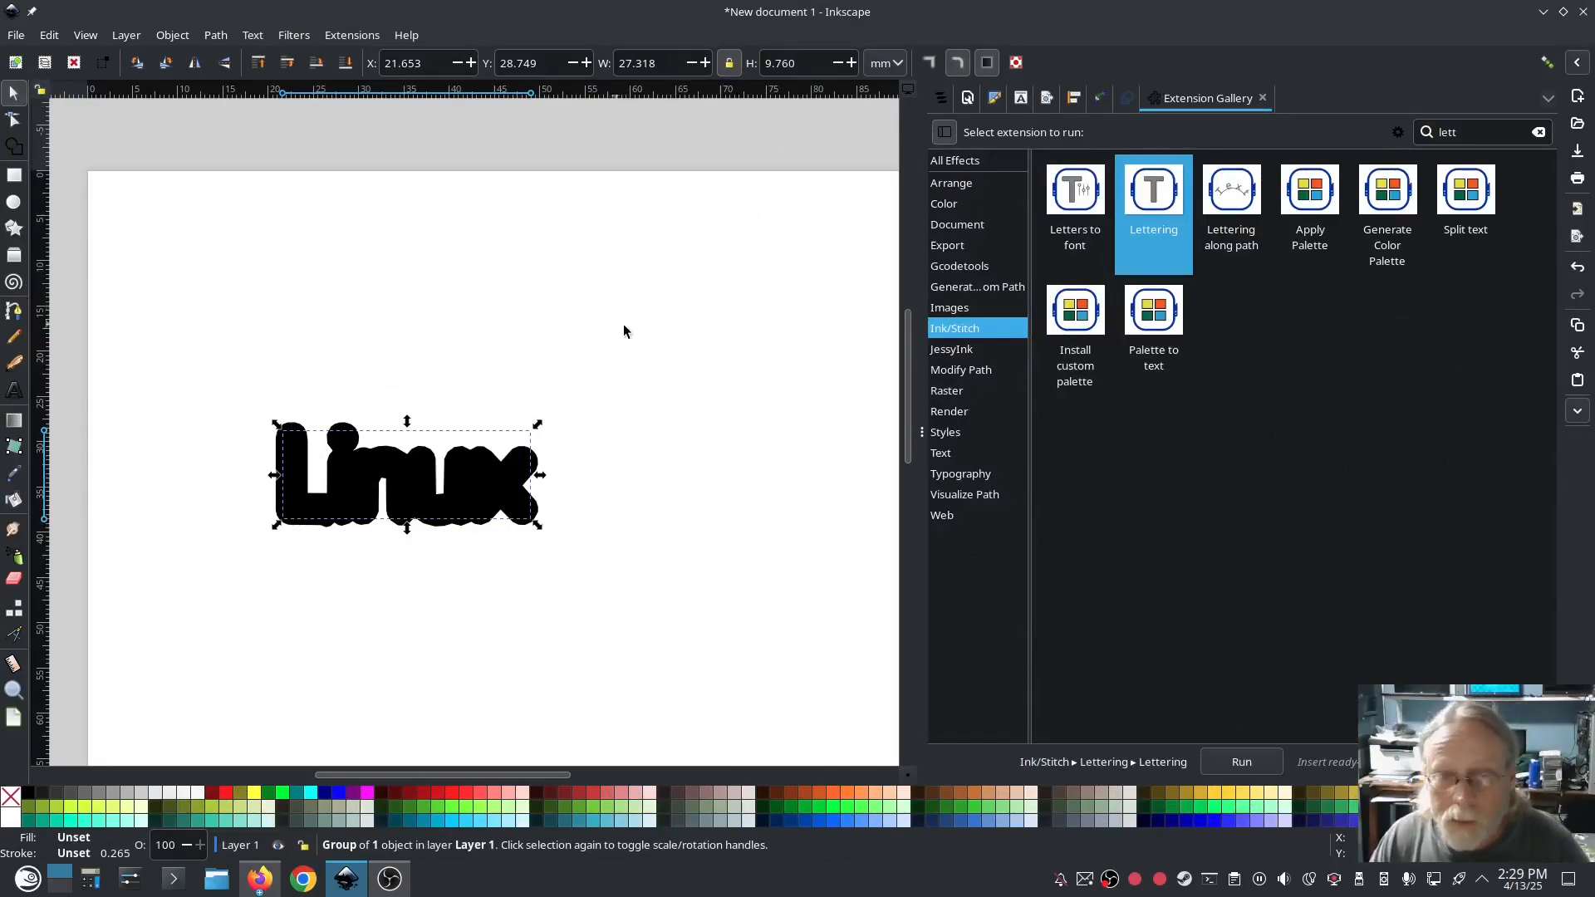
Select the Ink/Stitch Lettering group in the object list and set its stroke colour to yellow.
left_click(995, 98)
left_click(662, 487)
left_click(941, 99)
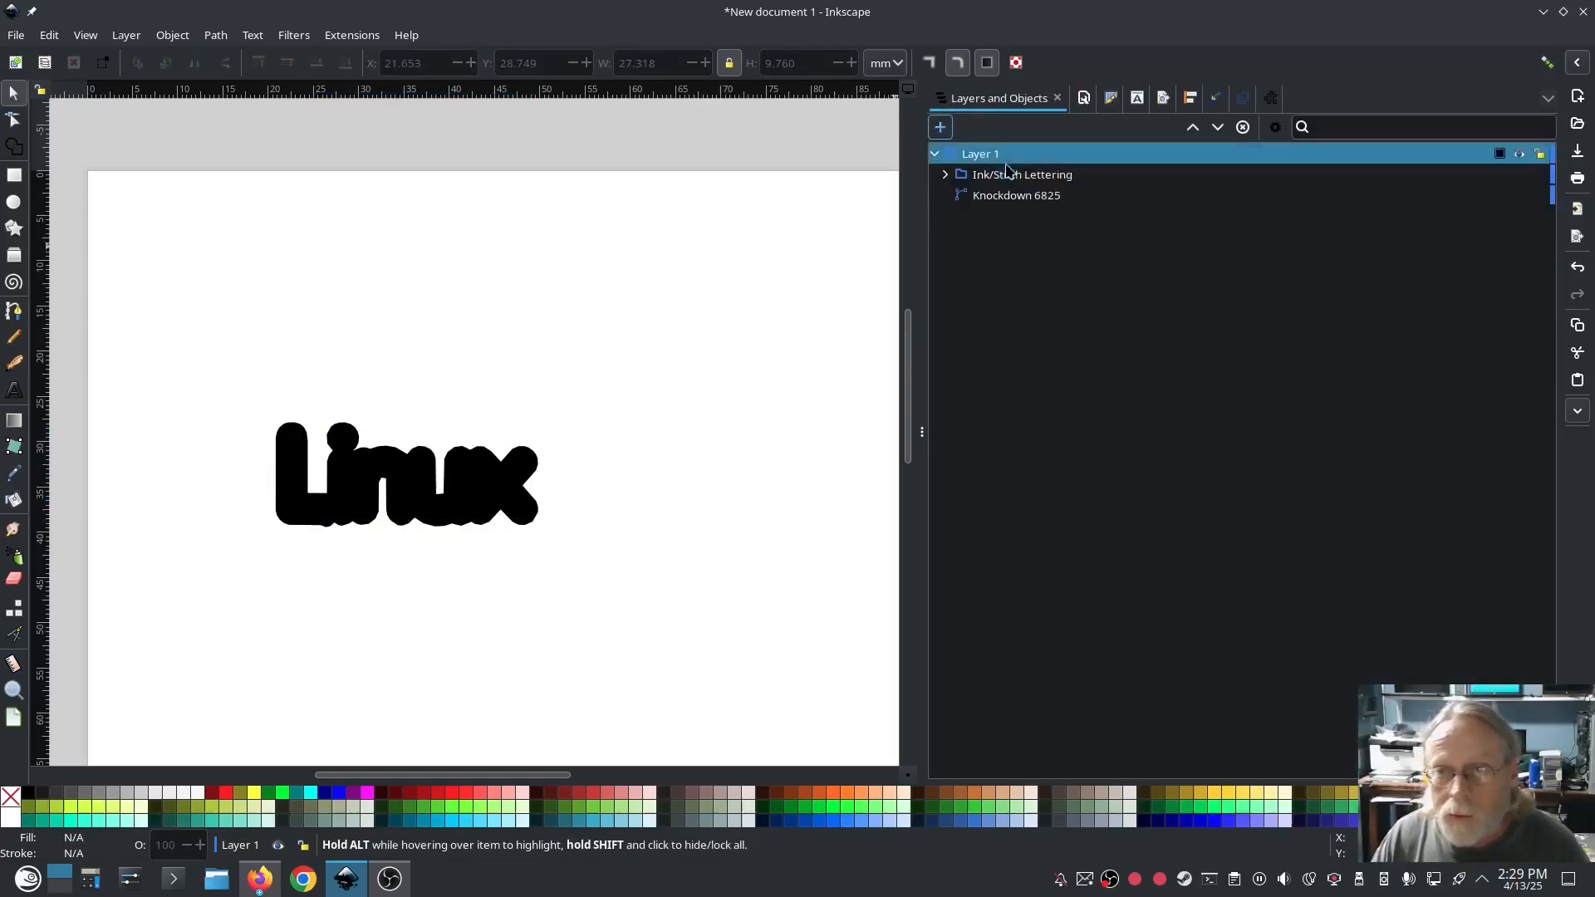
left_click(1042, 179)
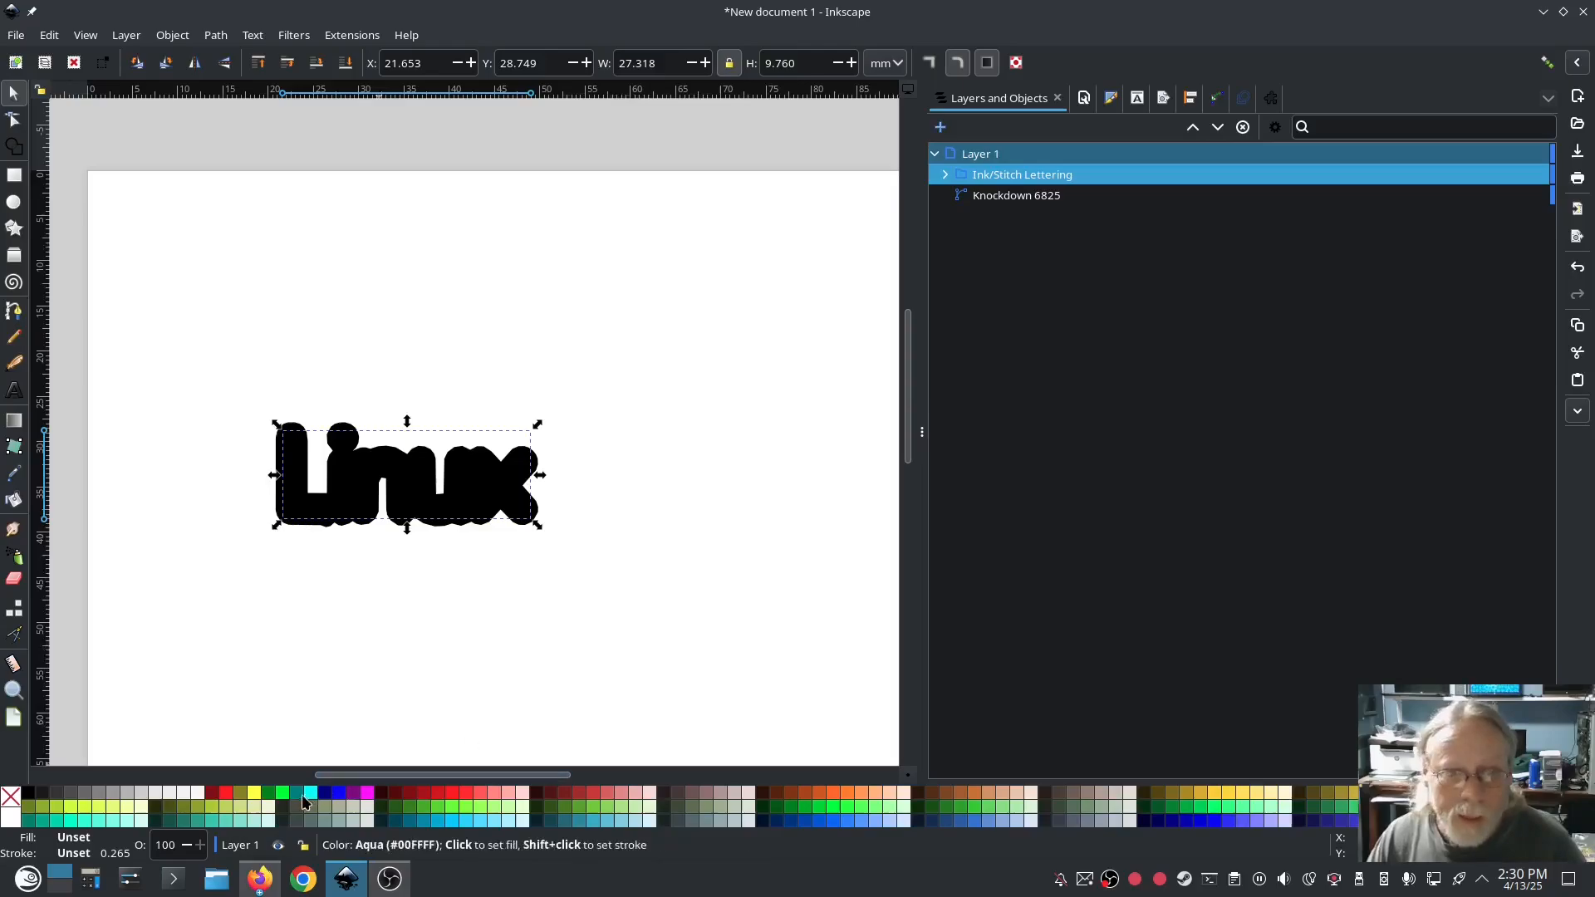
left_click(254, 797, "shift")
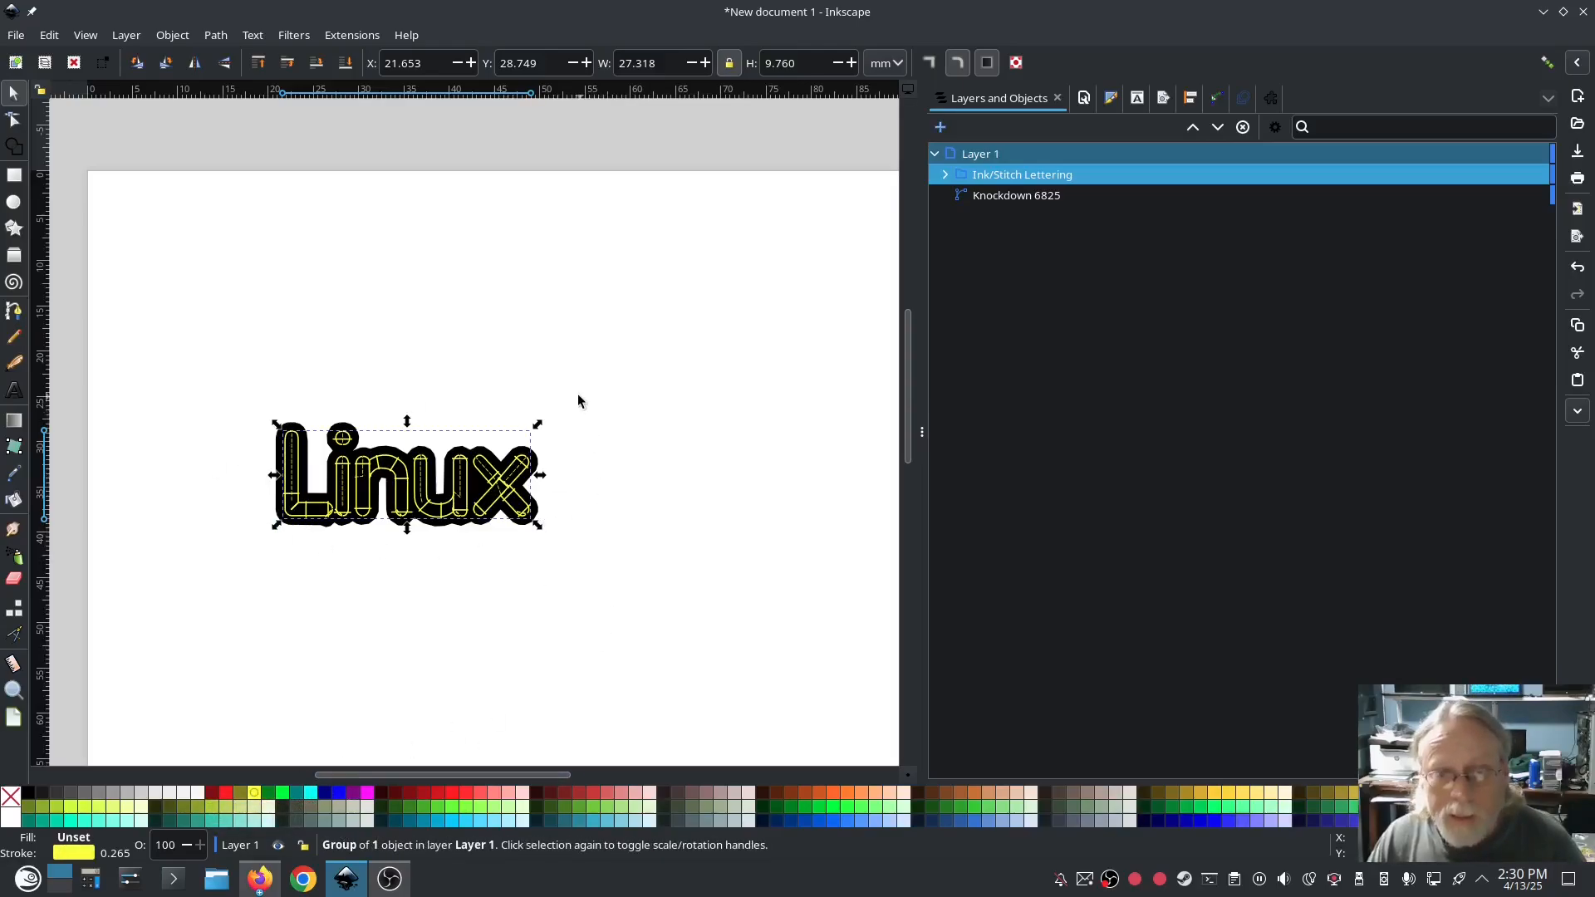
Select all of Layer 1, view the stitch-out of the lettering and knockdown fill in the Ink/Stitch simulator, and close it.
left_click(1007, 156)
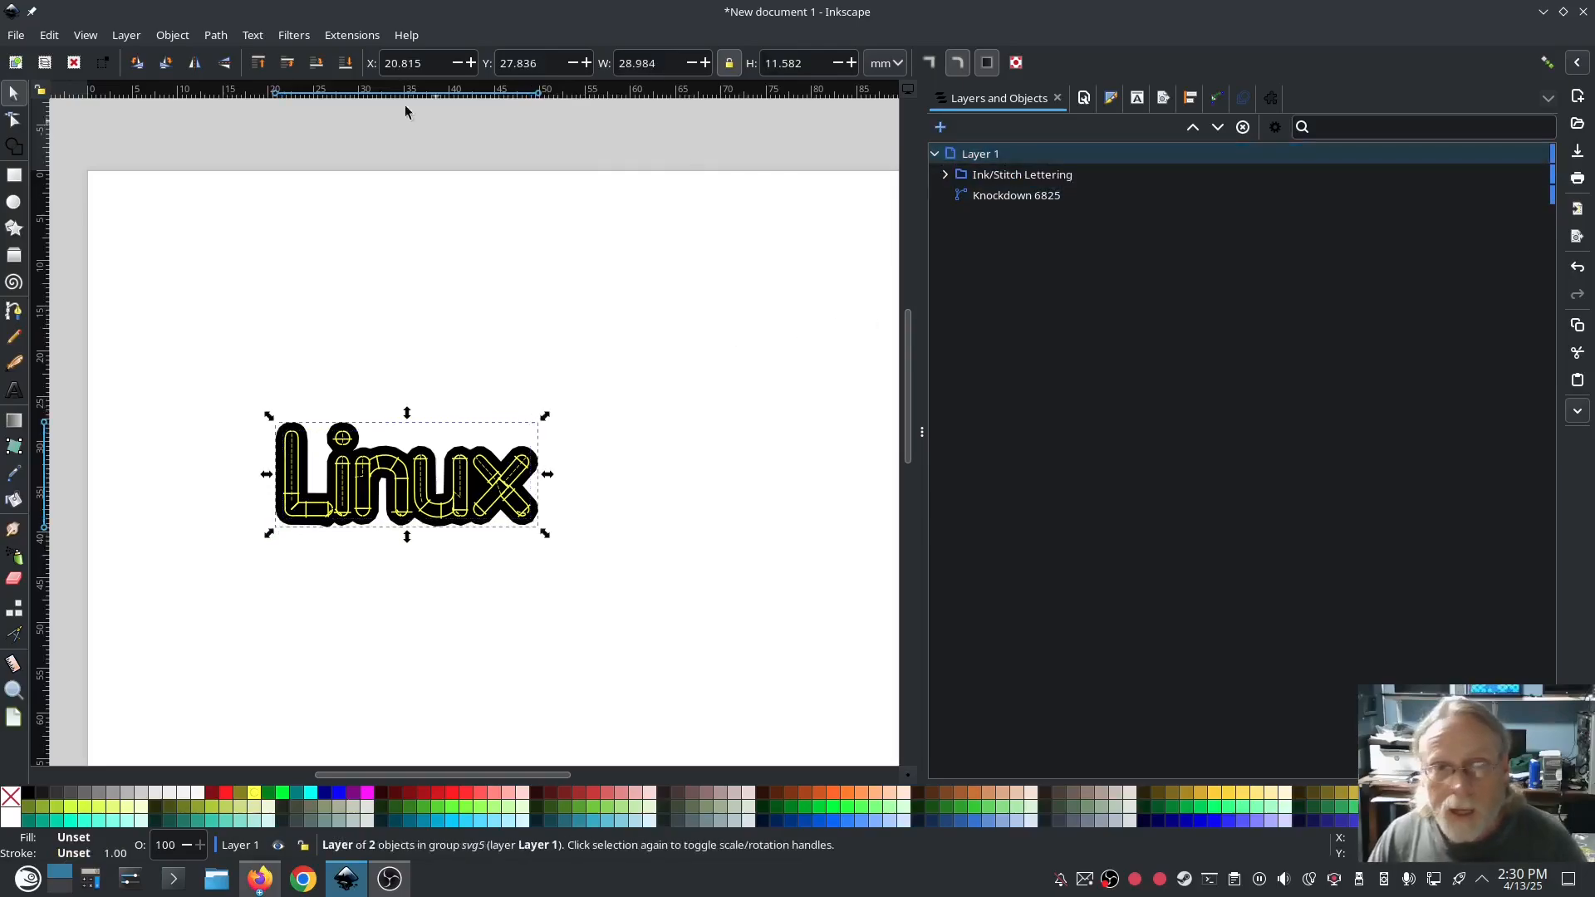
left_click(348, 36)
mouse_move(449, 277)
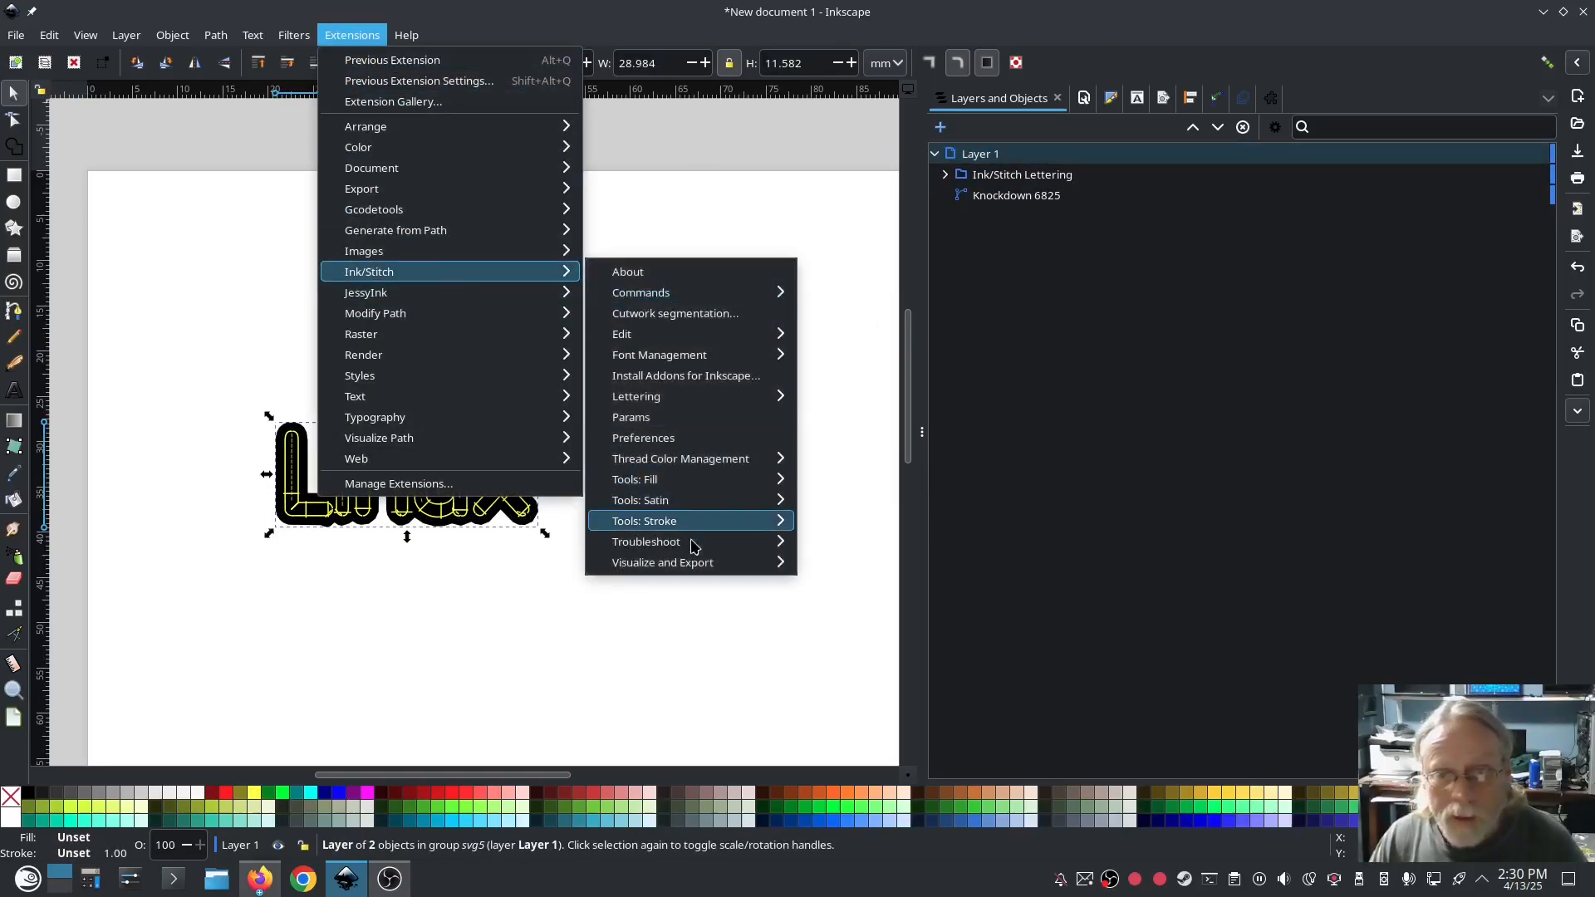
mouse_move(685, 565)
left_click(863, 625)
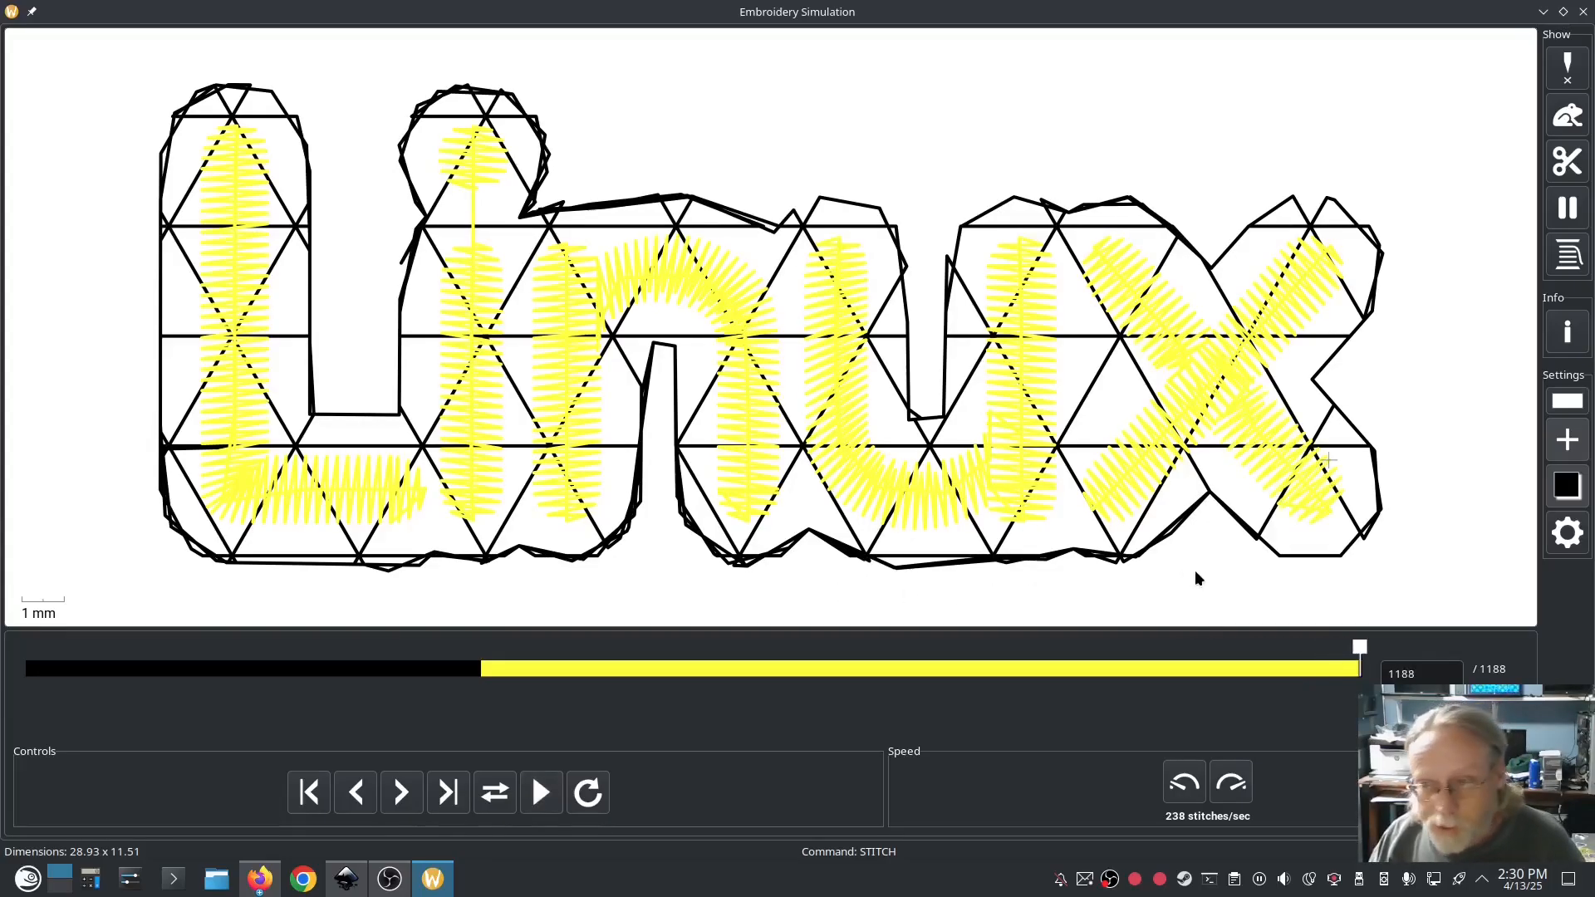
left_click(1583, 12)
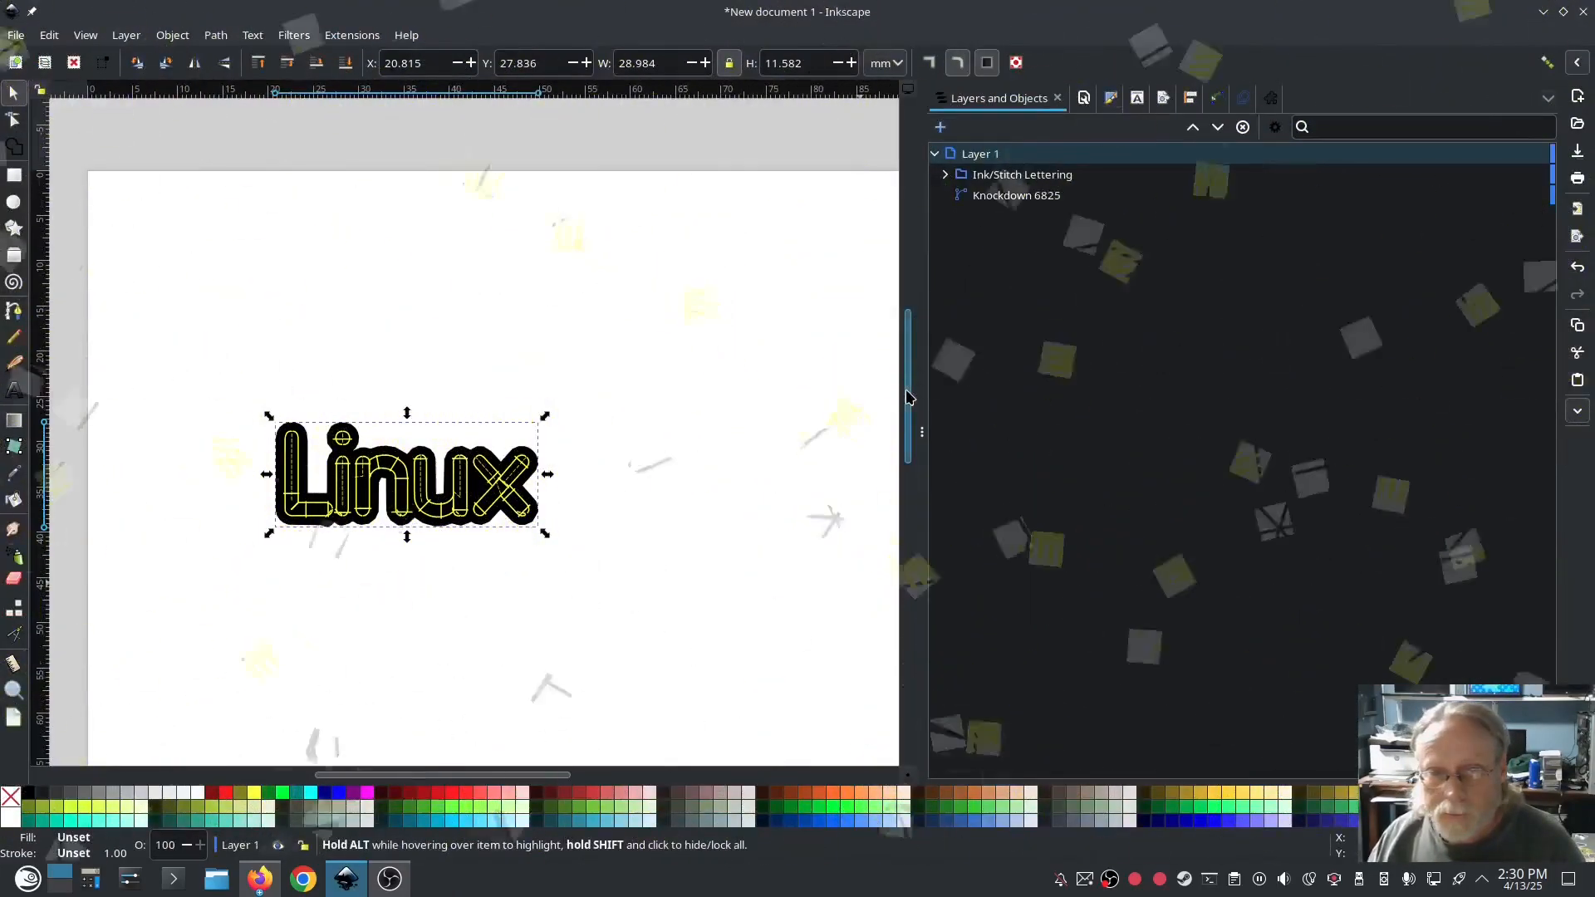
Delete the knockdown path behind the Linux lettering and set the Ink/Stitch Lettering group's stroke colour to dark red.
scroll(438, 519, "up", 1)
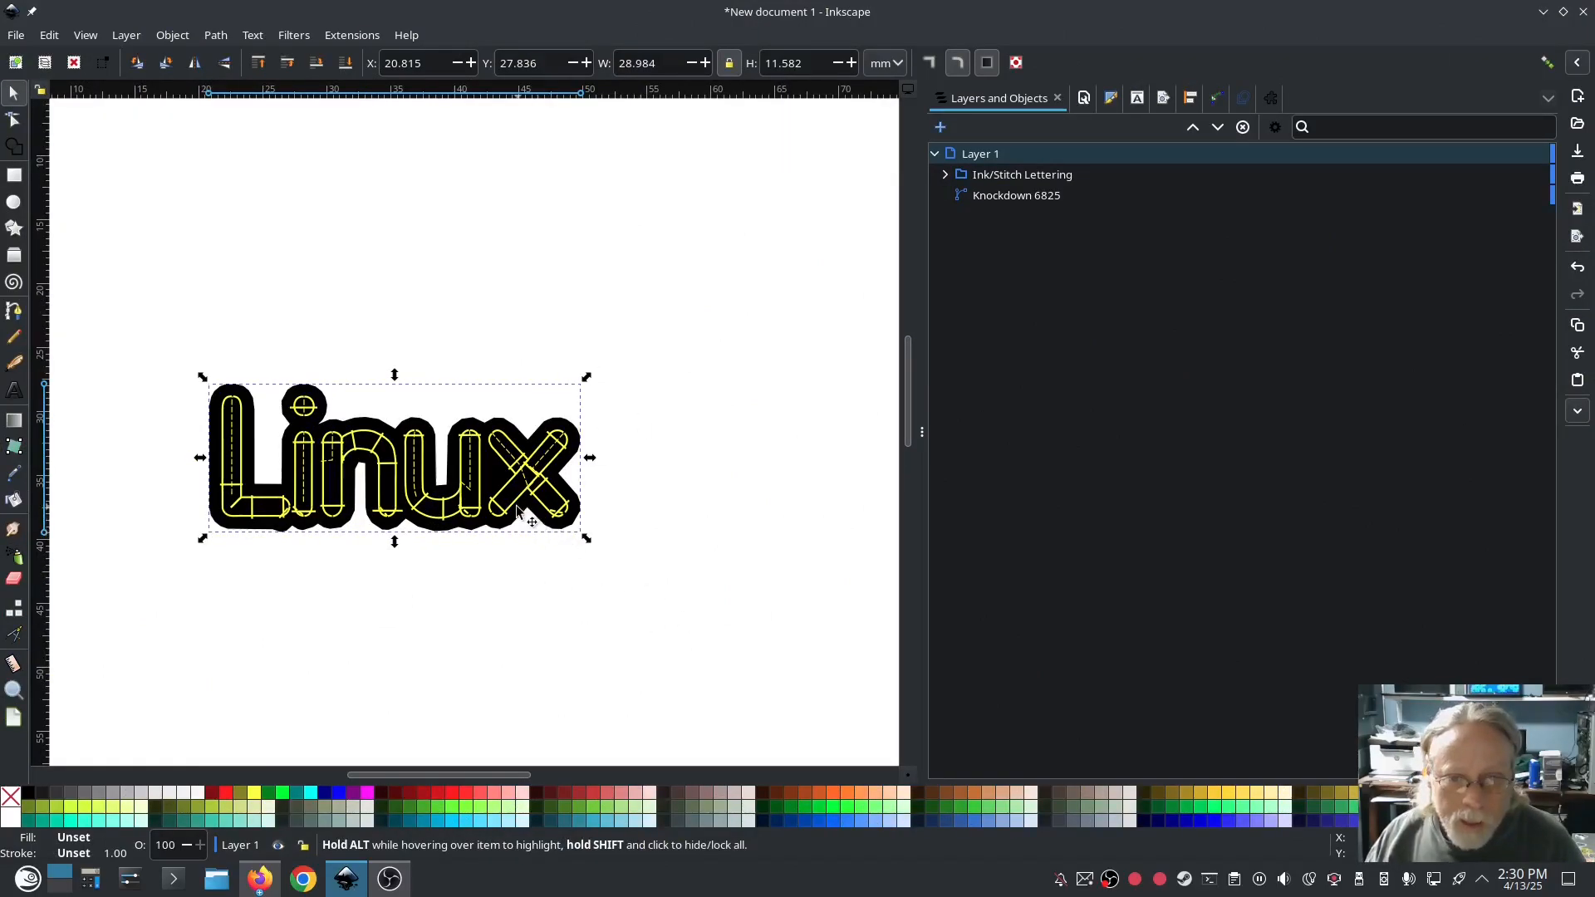
left_click(998, 199)
key("Delete")
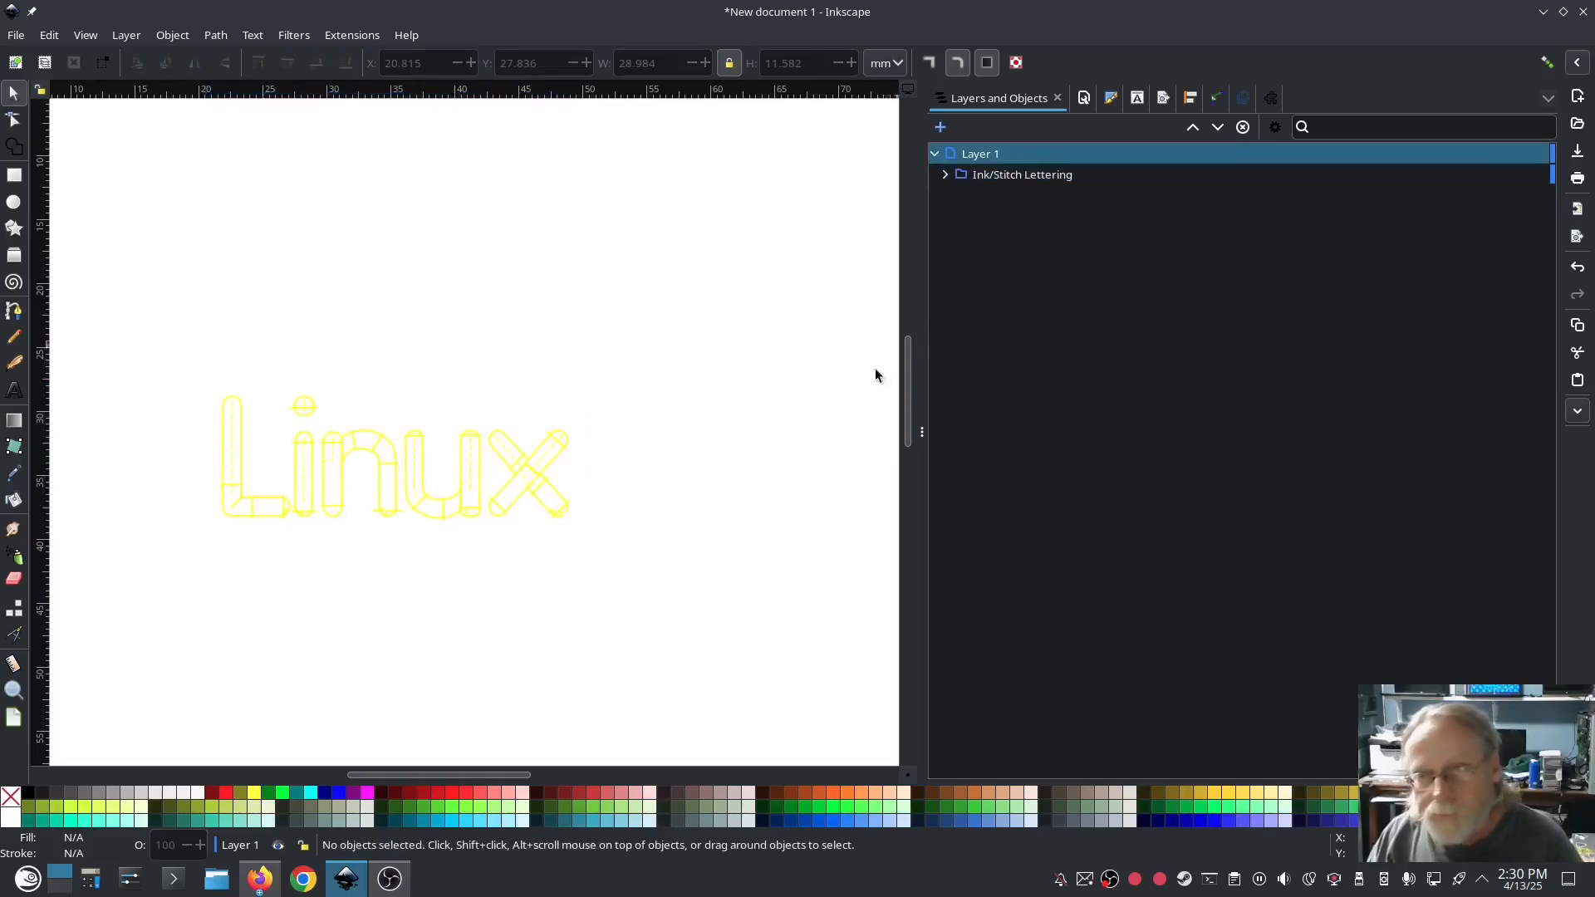
left_click(981, 174)
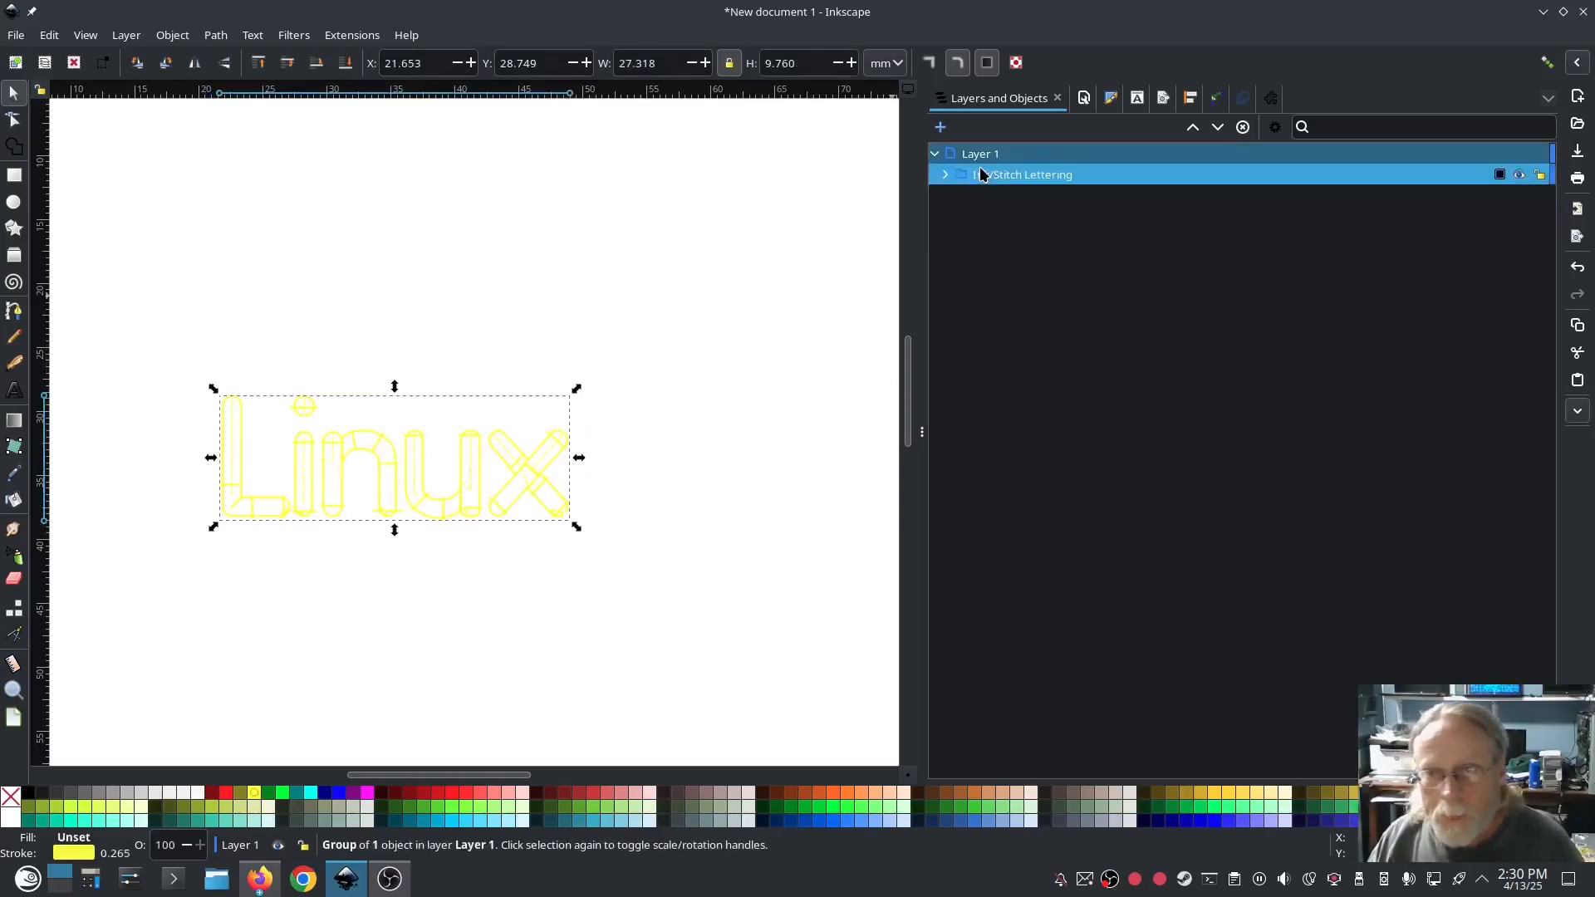
left_click(212, 793, "shift")
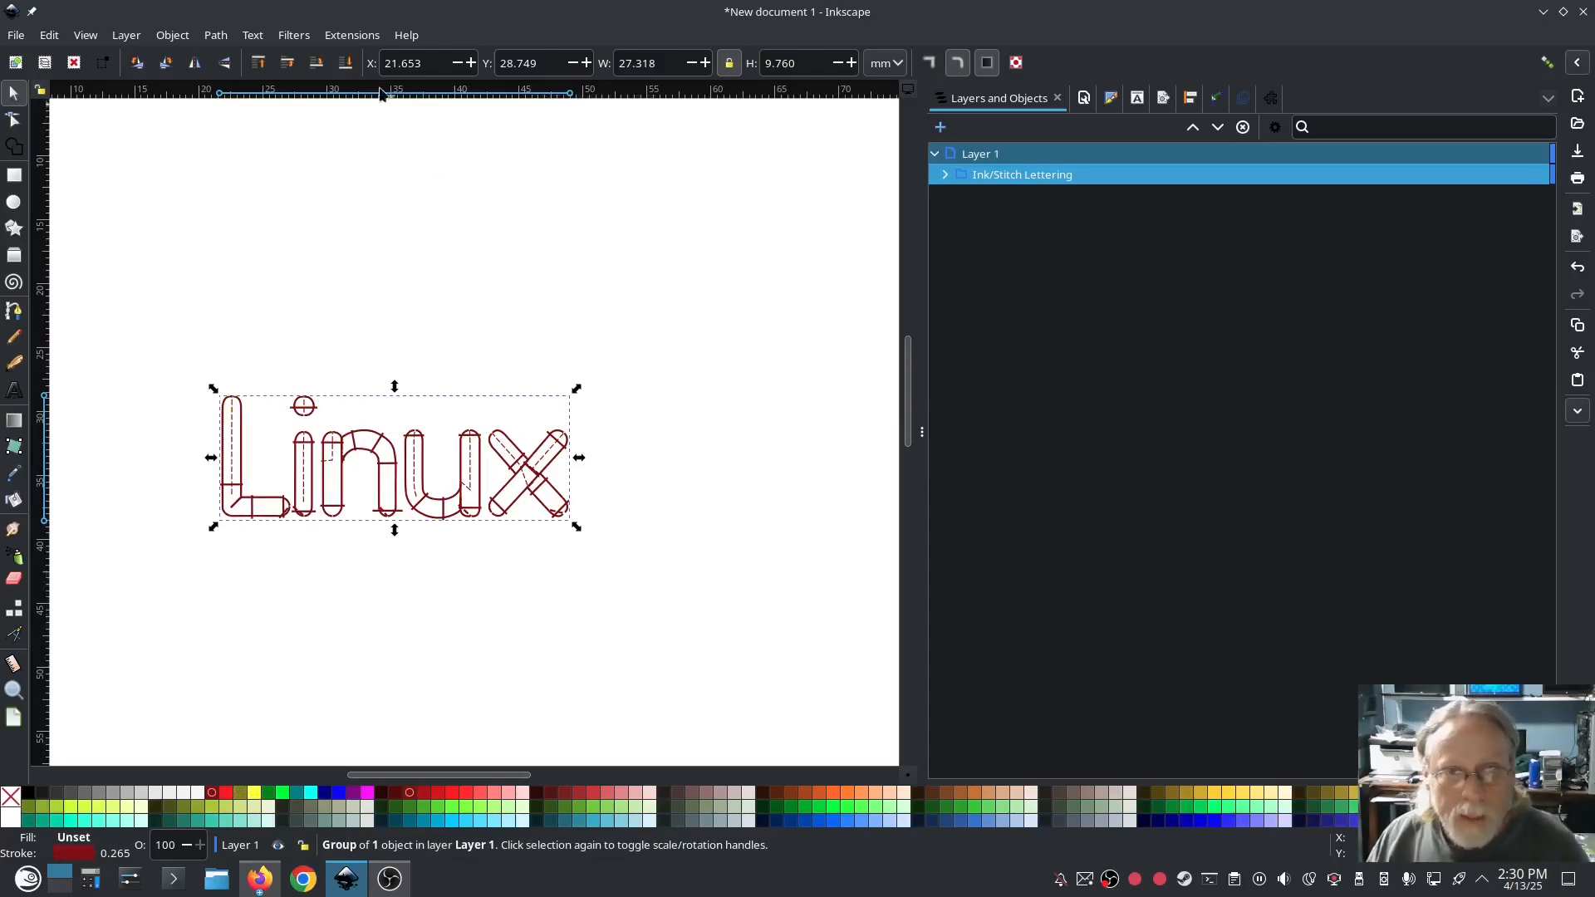
Edit the Linux text with Ink/Stitch Lettering, changing its font to Pacificlo, and apply it to the page.
left_click(352, 35)
mouse_move(388, 272)
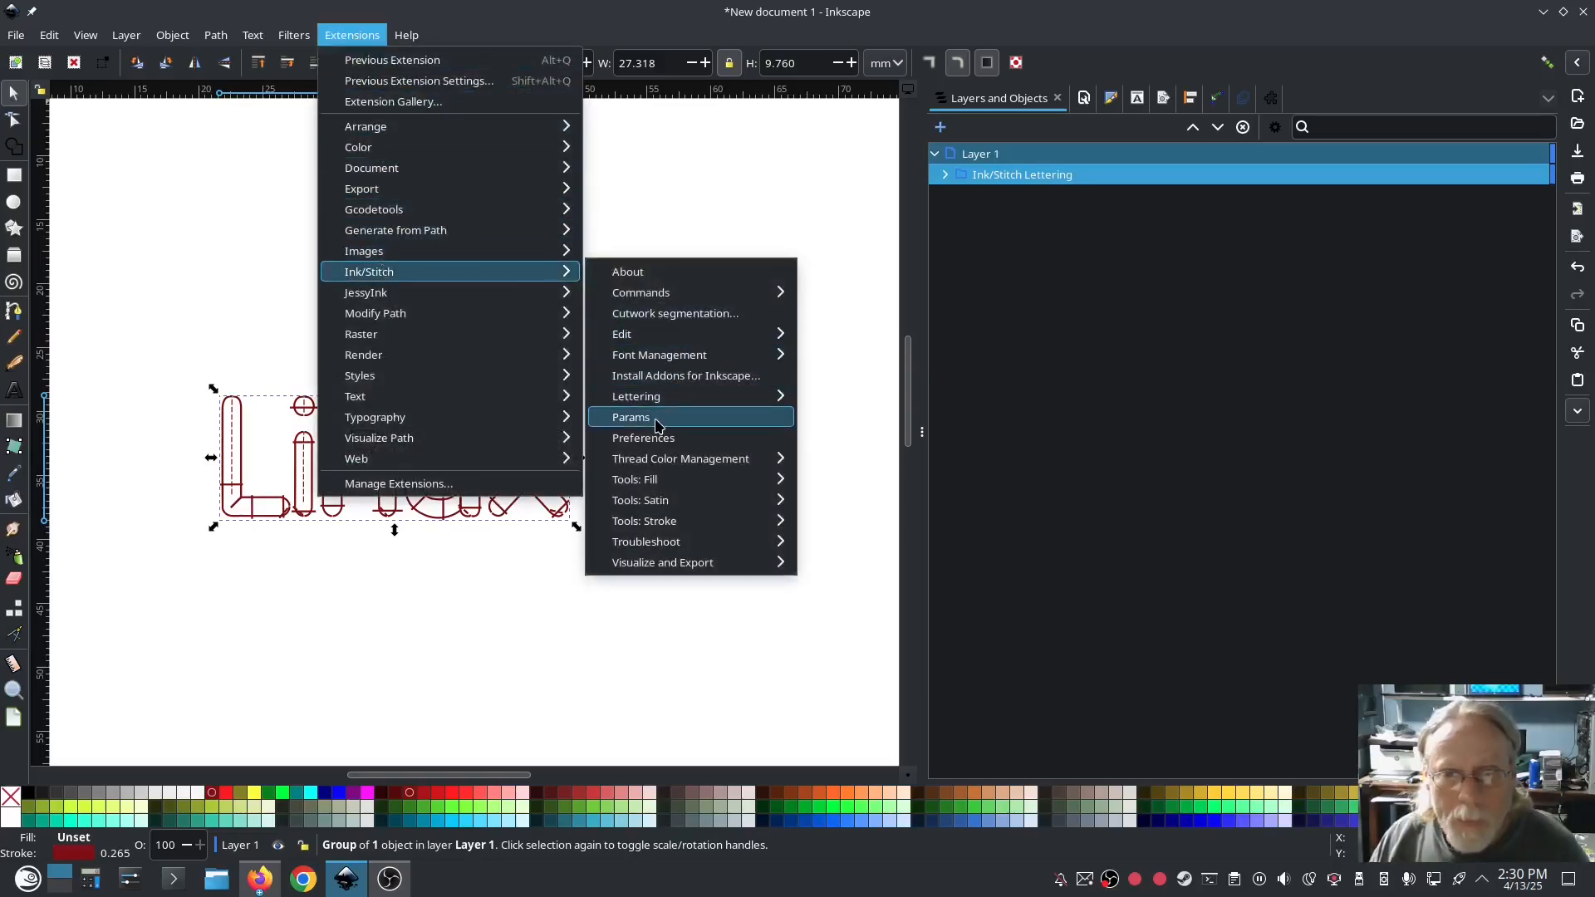
mouse_move(664, 409)
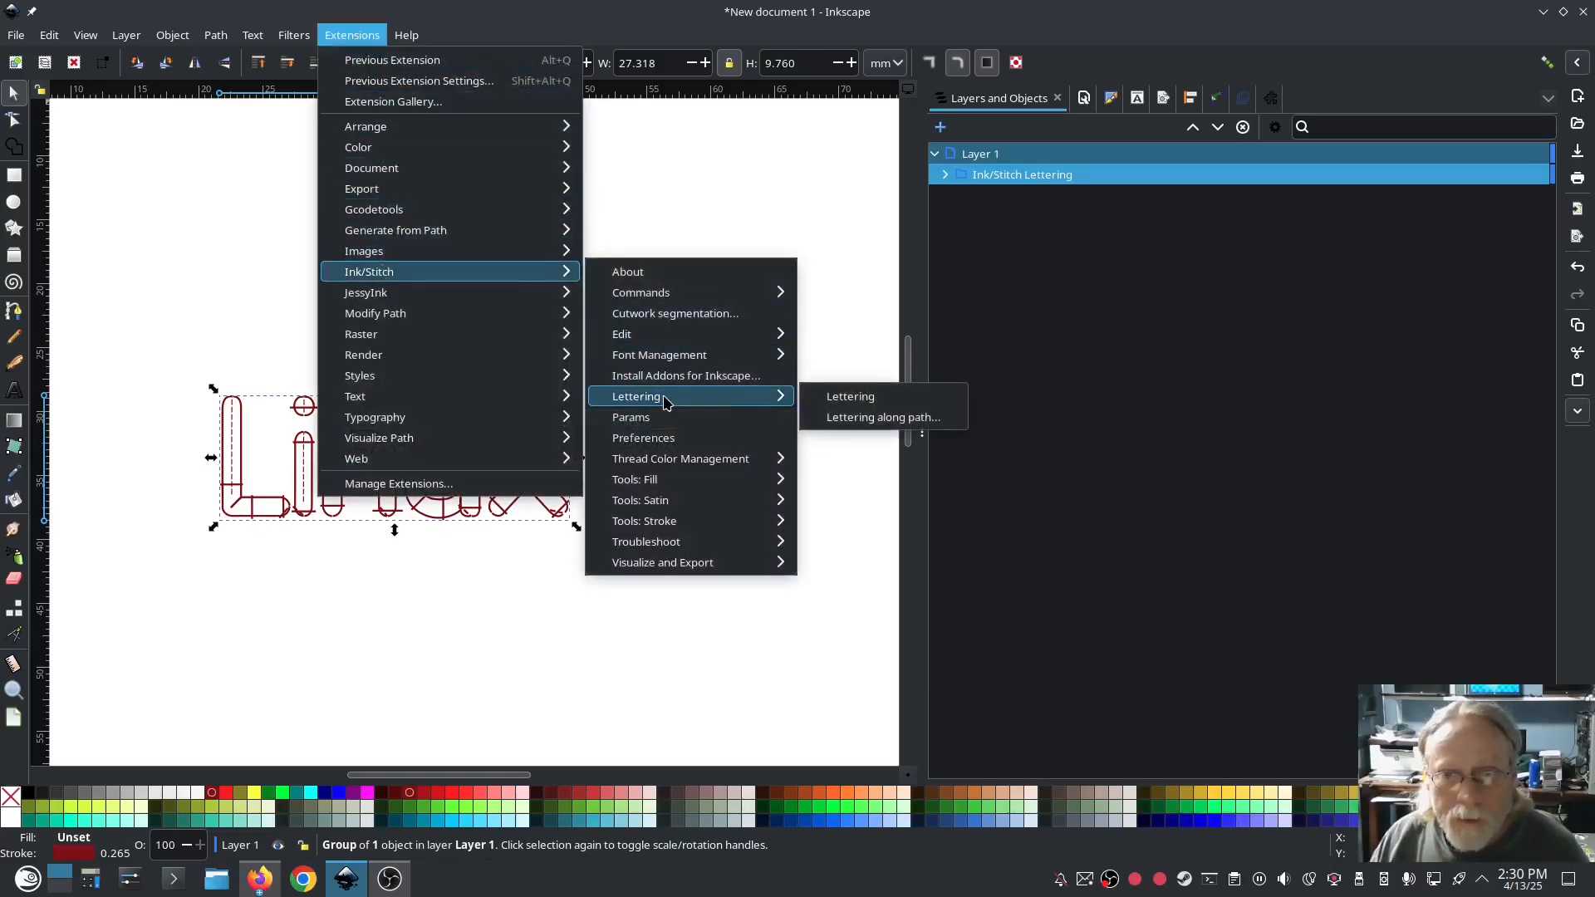
left_click(843, 401)
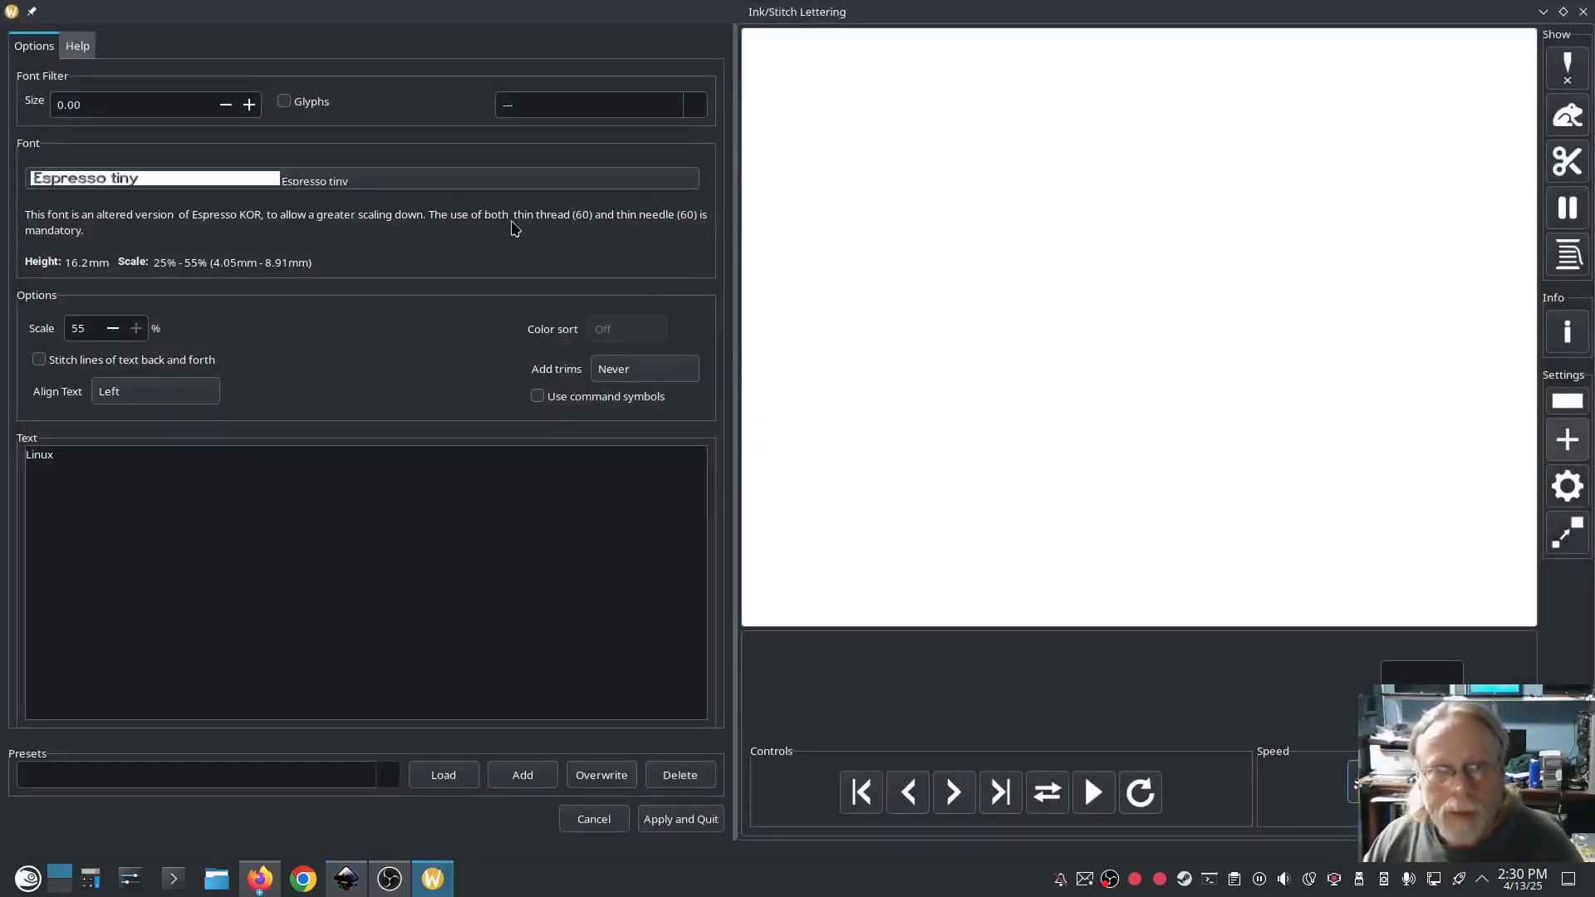
left_click(428, 179)
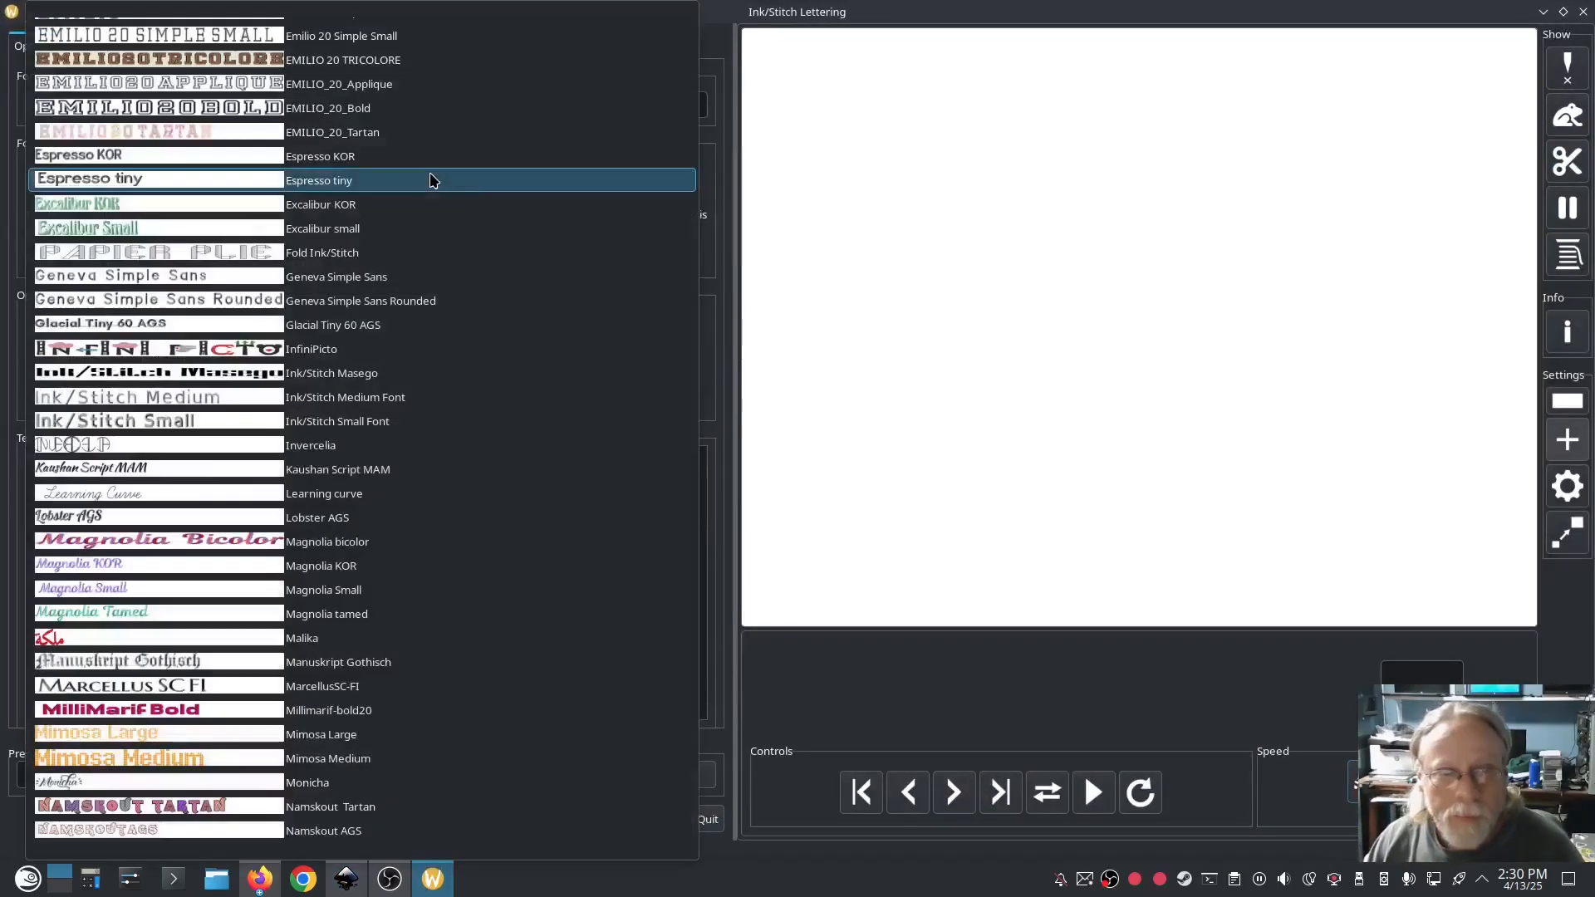
scroll(428, 525, "down", 5)
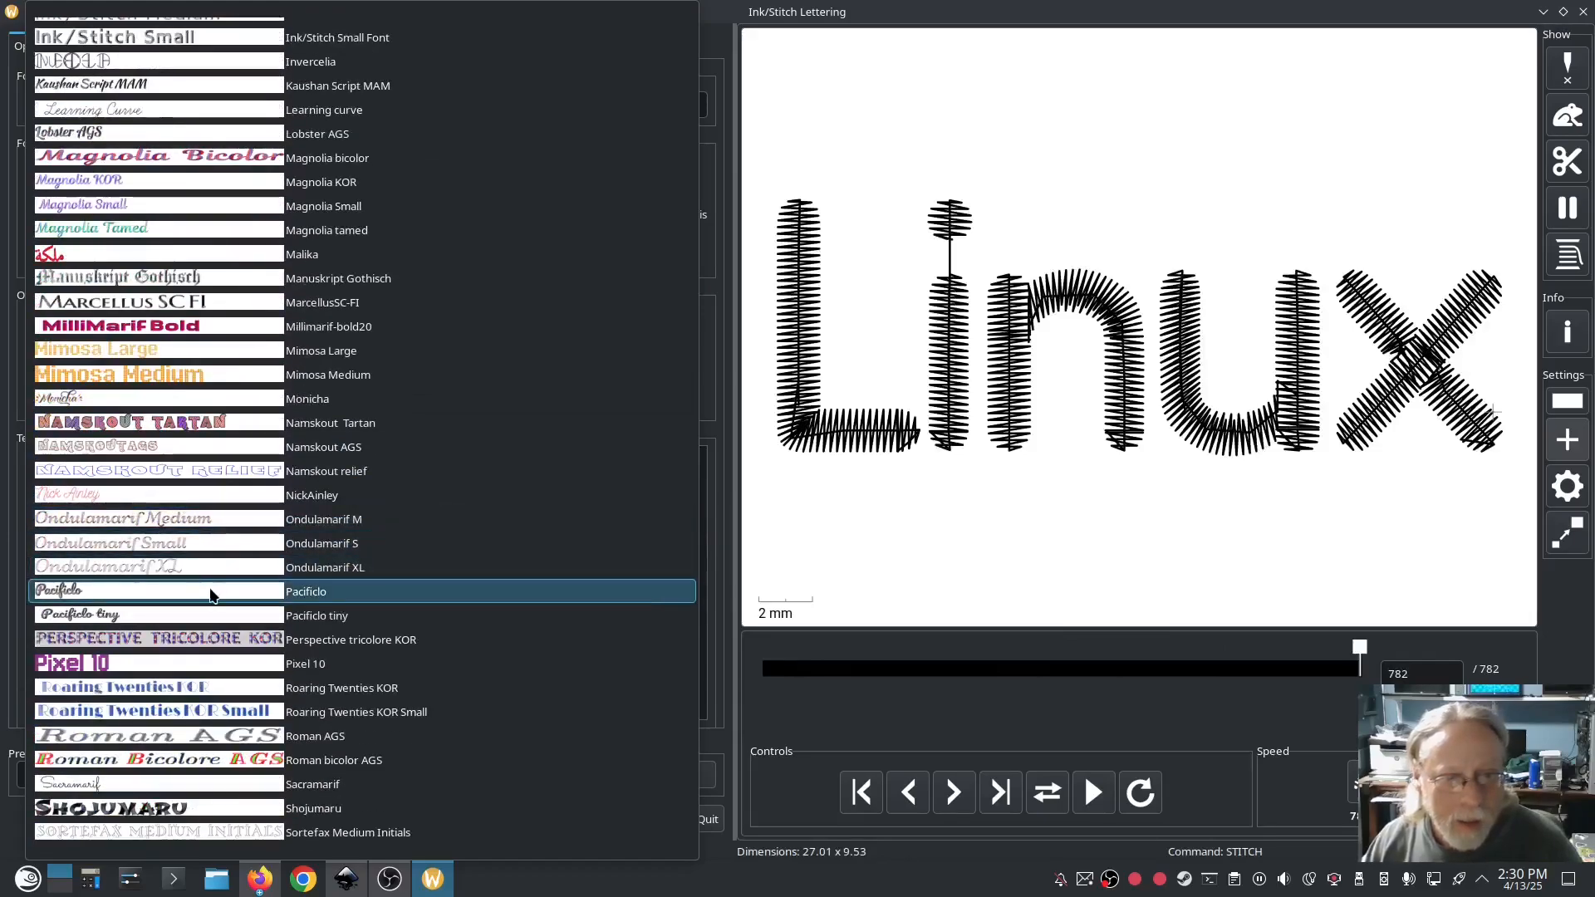
left_click(391, 590)
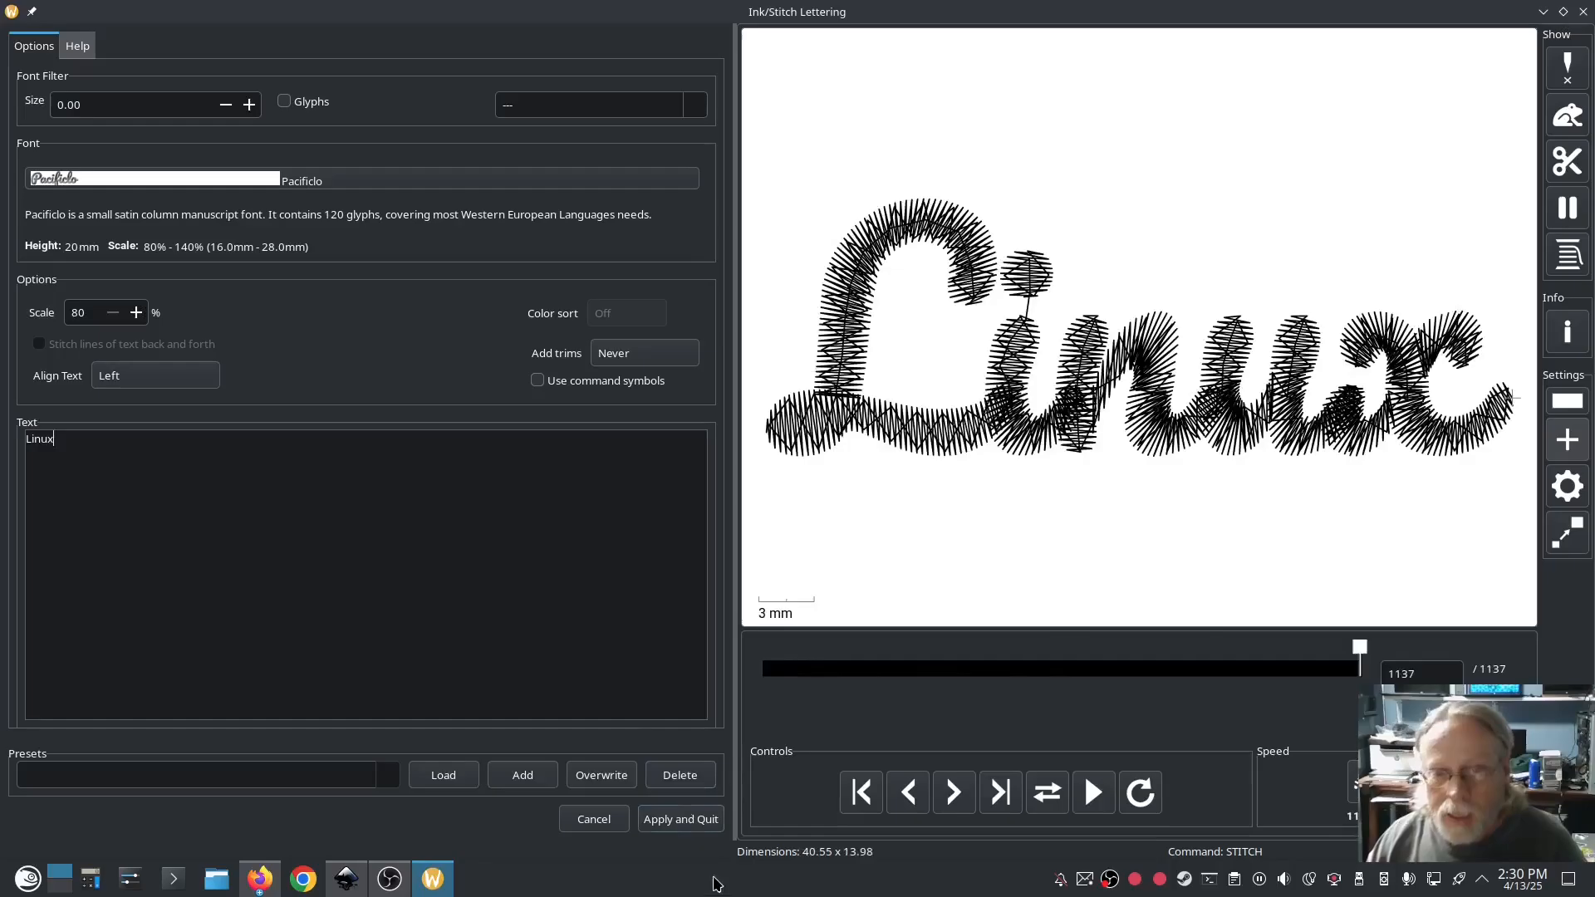
left_click(680, 819)
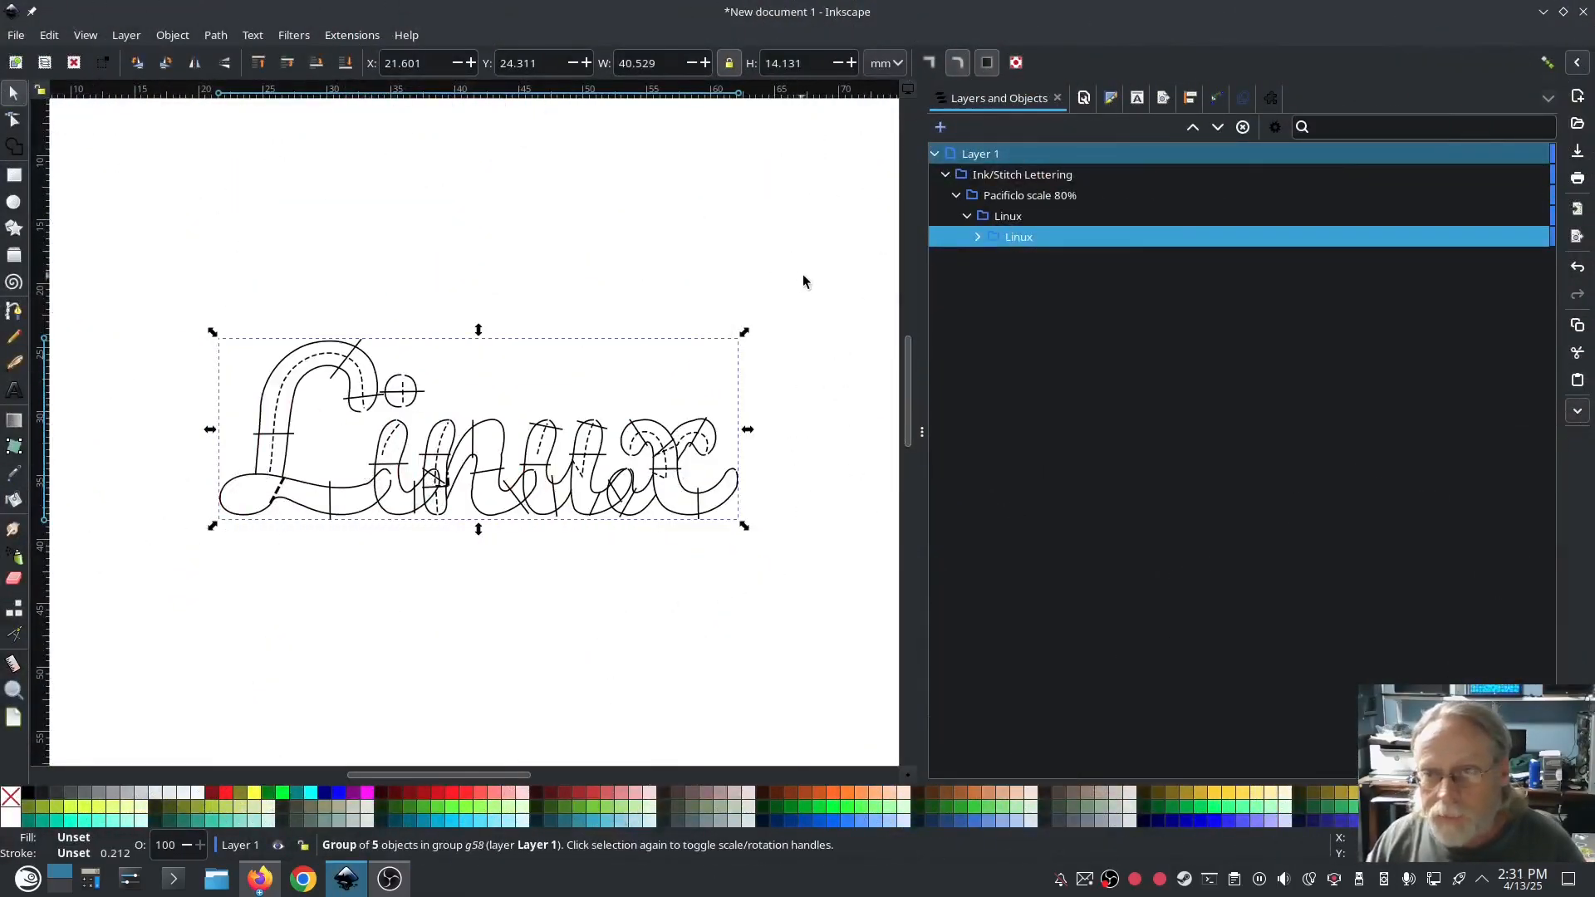
Try Selection to Knockdown Fill on the whole lettering group with Keep holes enabled, offset 1.0 and the Round method, and undo it.
left_click(1030, 175)
left_click(362, 36)
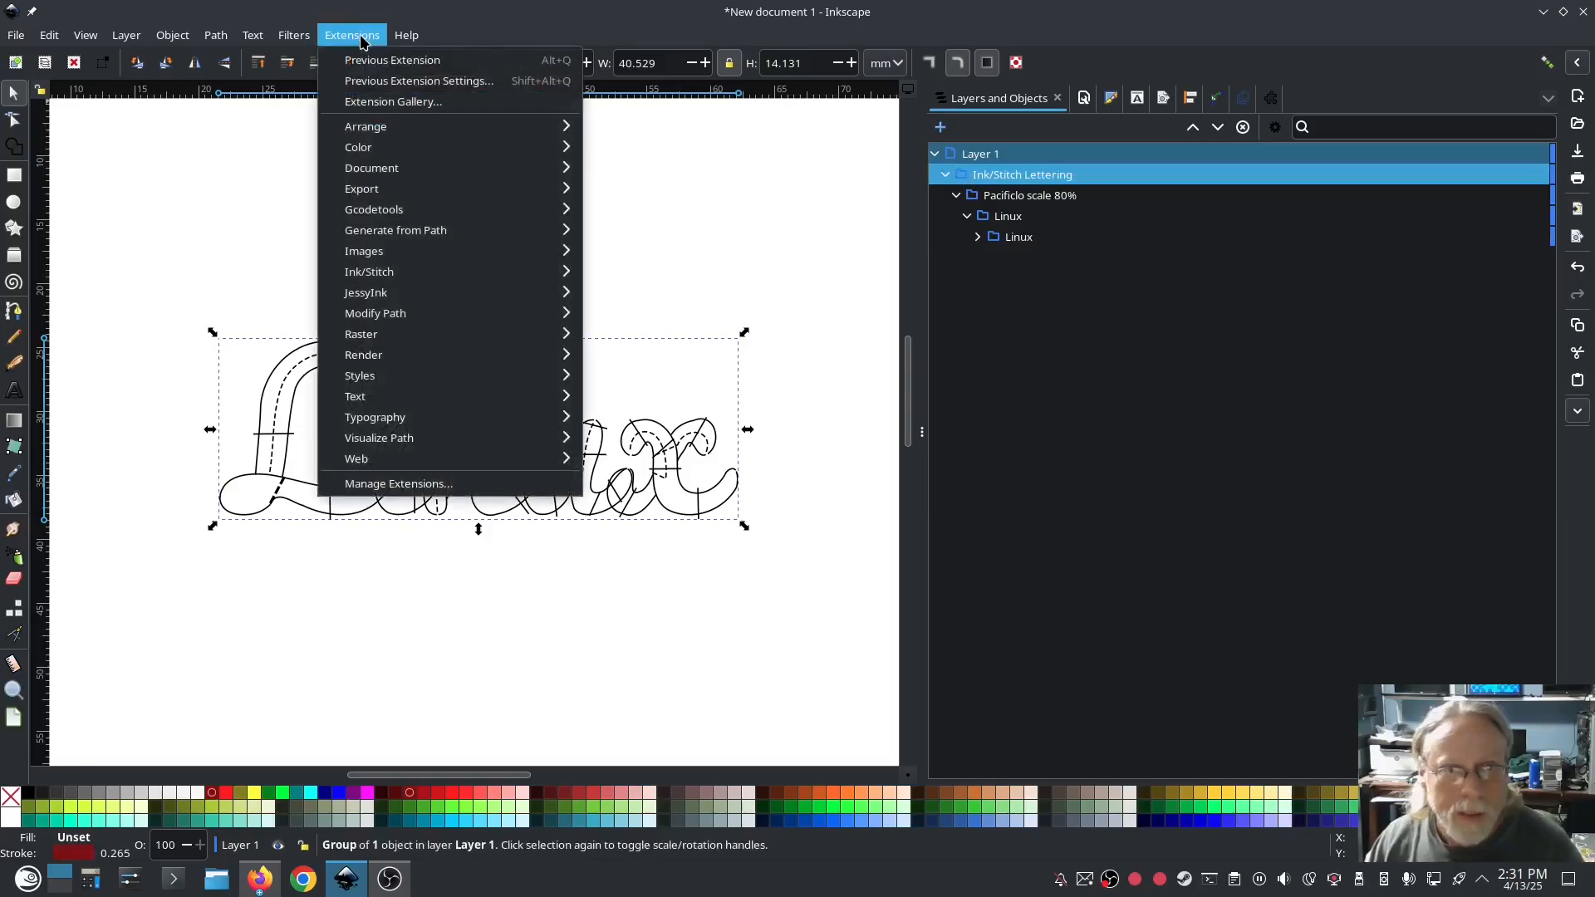
mouse_move(383, 277)
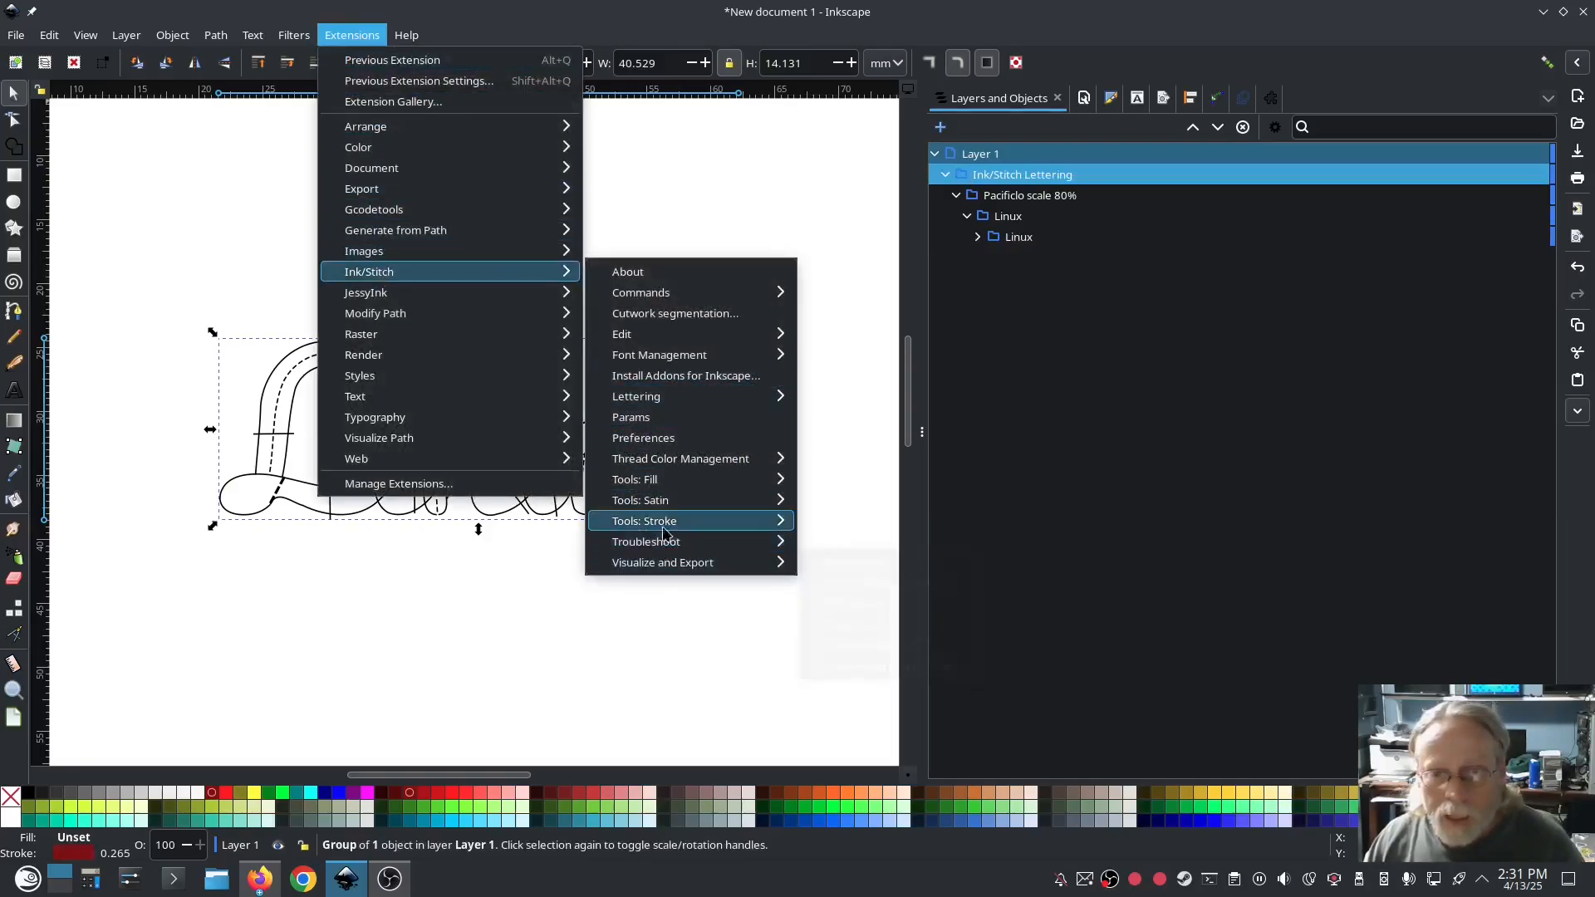
mouse_move(689, 480)
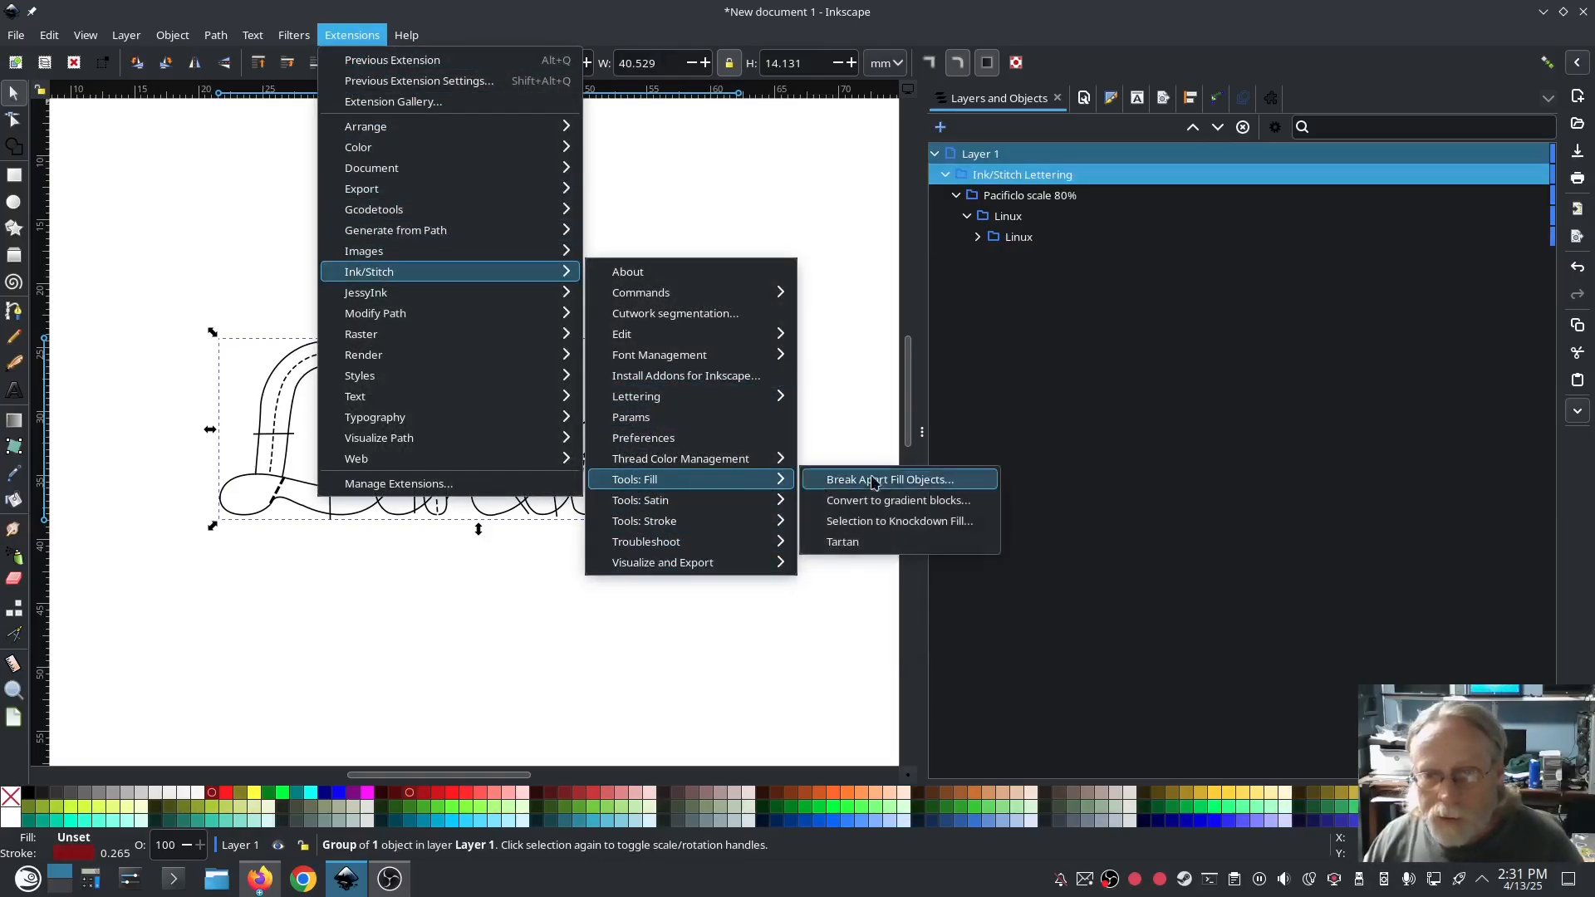
left_click(886, 521)
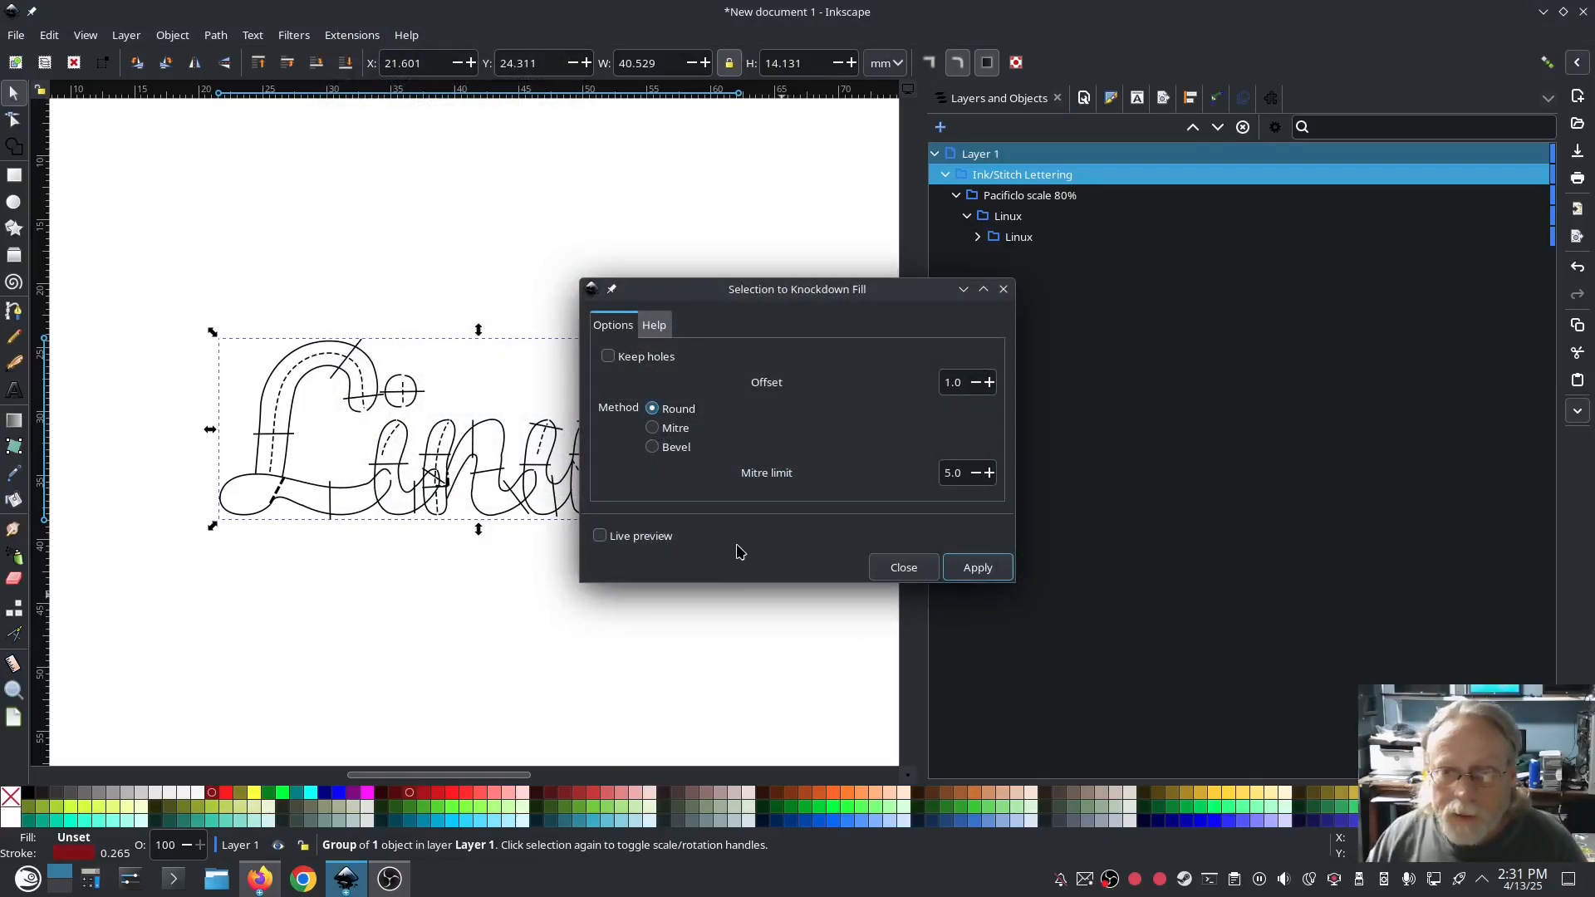
left_click(609, 357)
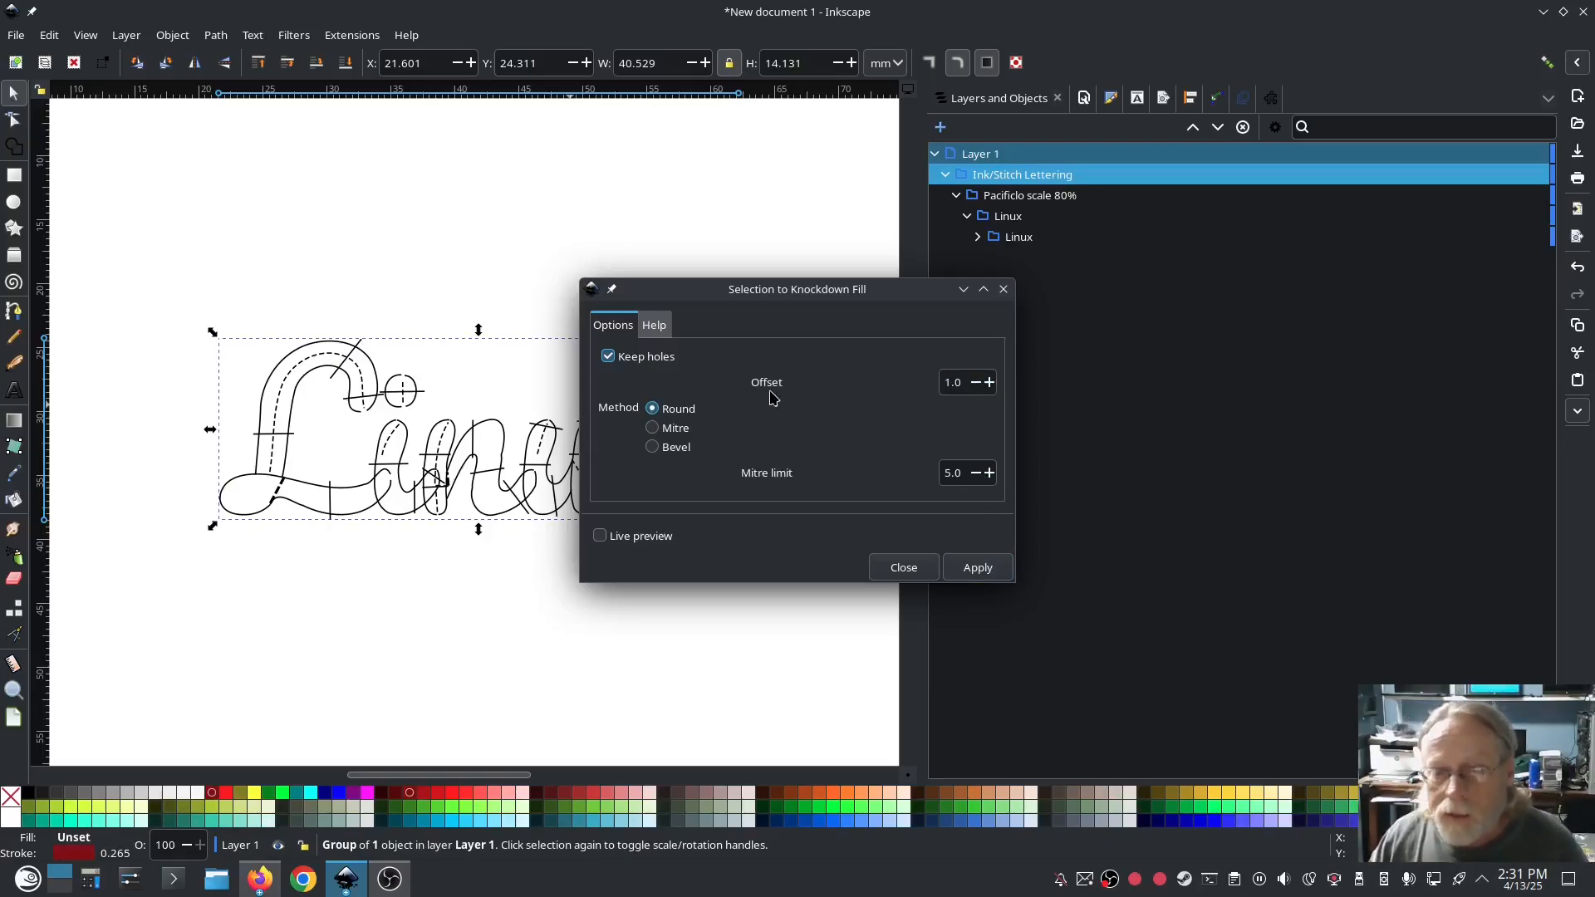
left_click(974, 573)
left_click(904, 567)
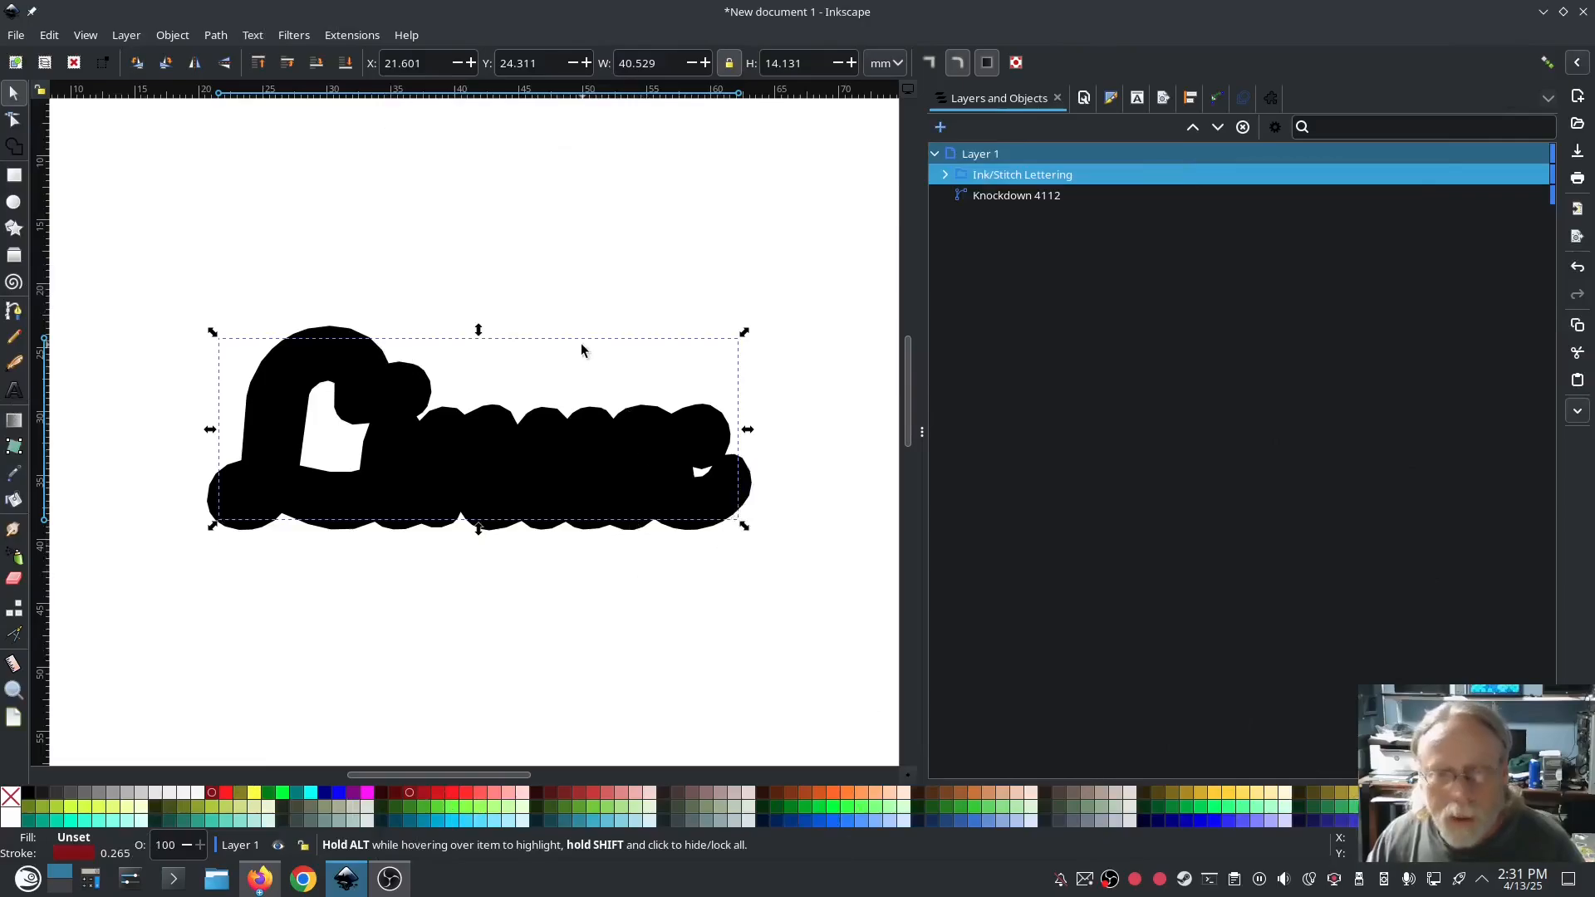
key("ctrl+z")
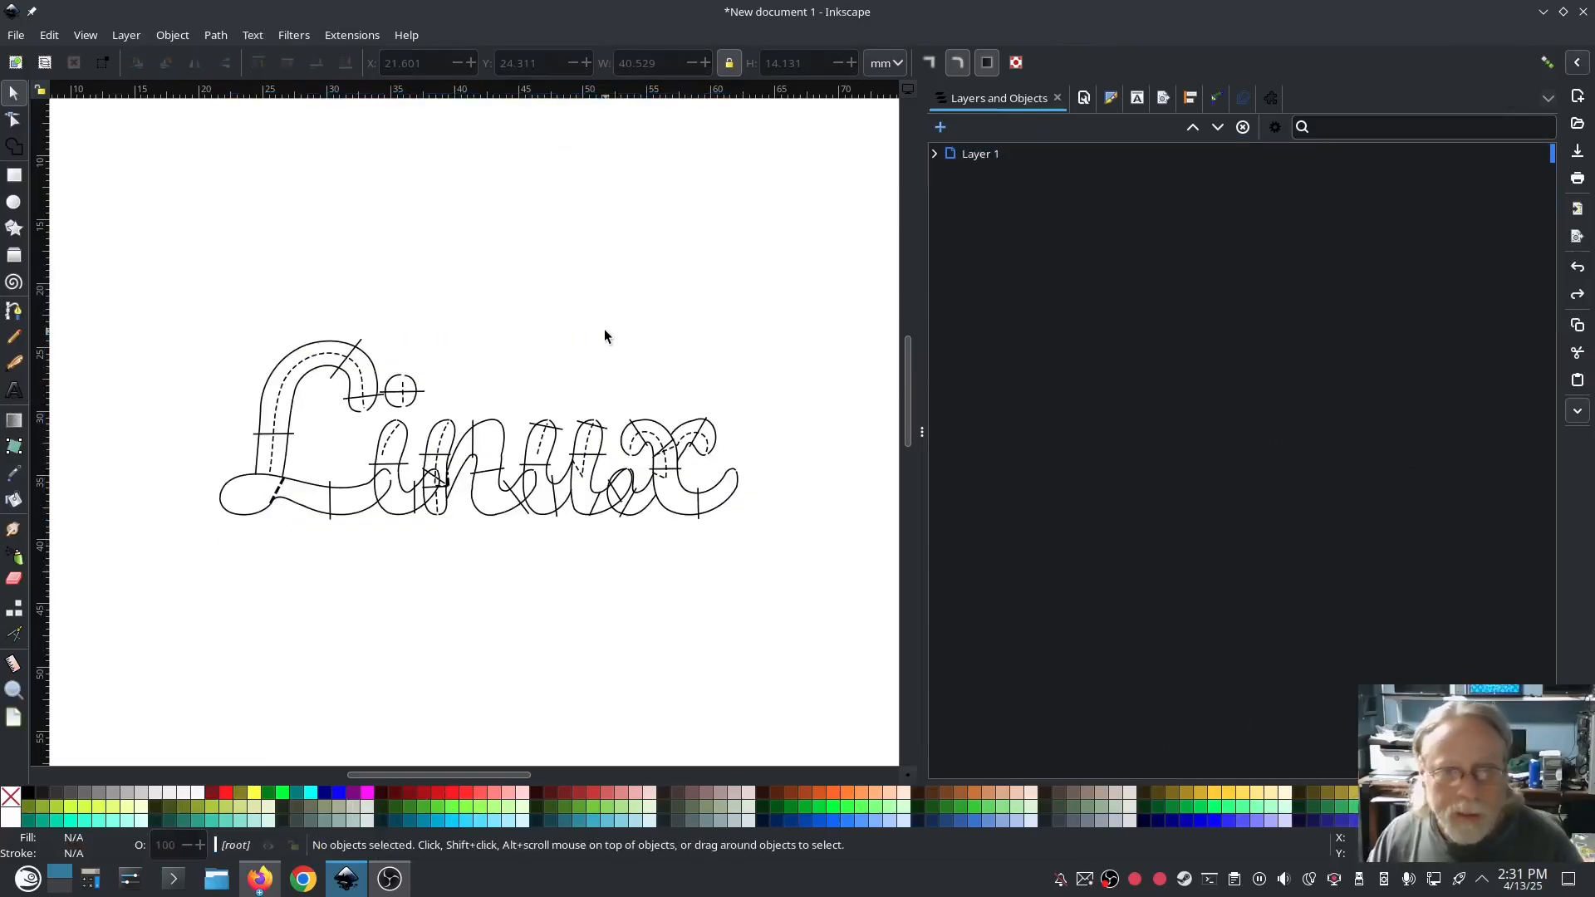
Try Selection to Knockdown Fill on the Linux lettering with Keep holes disabled, offset 1.0 and the Round method, and undo it.
left_click(554, 428)
left_click(365, 35)
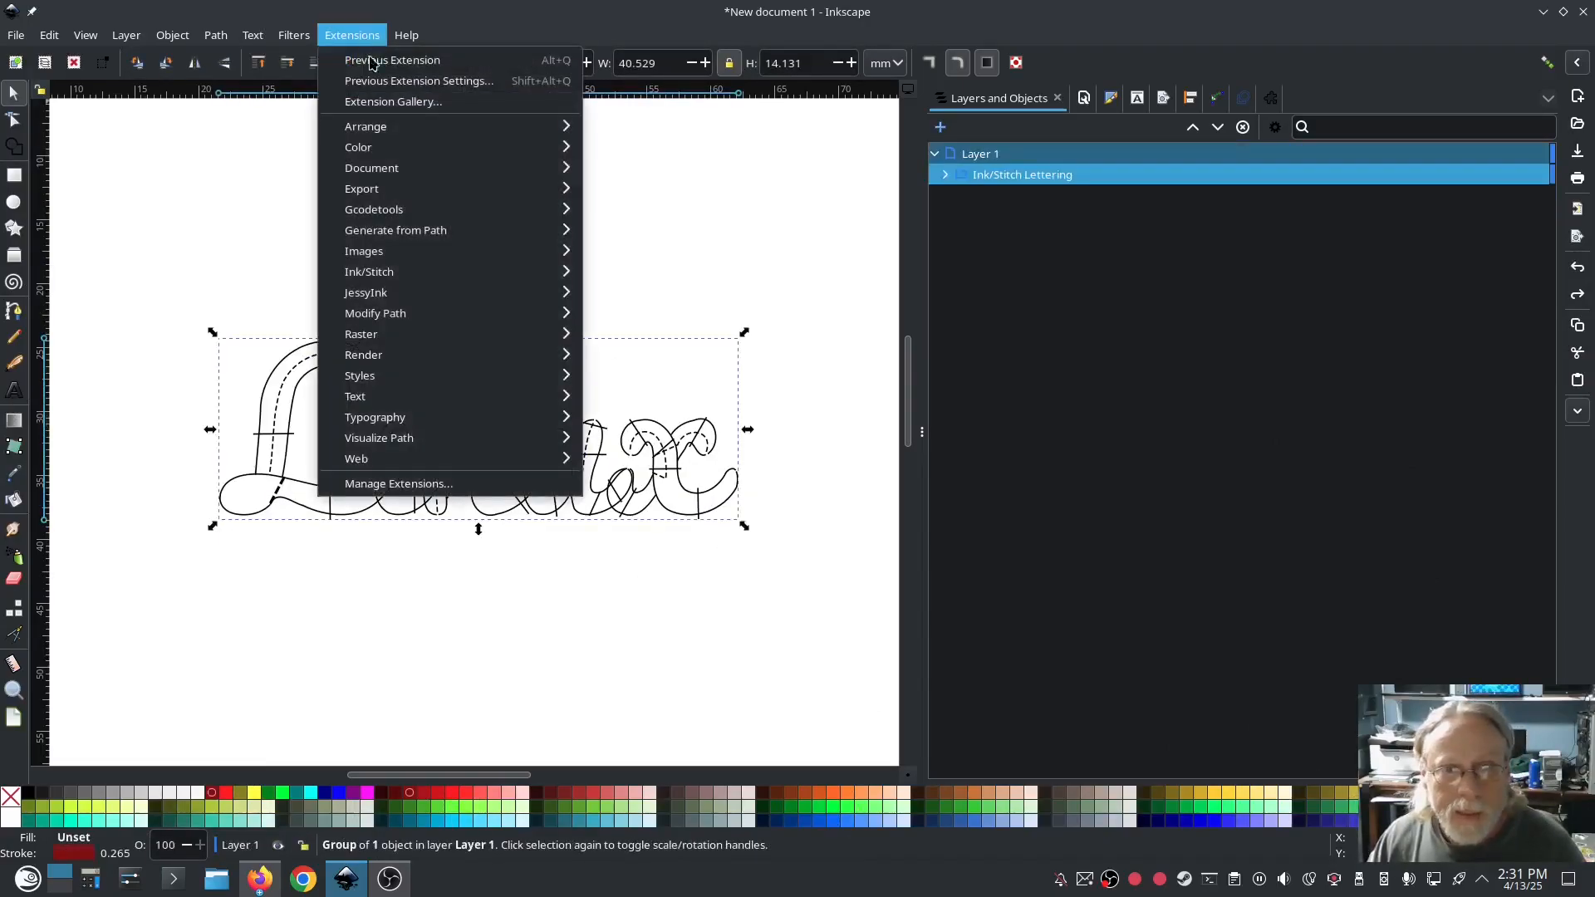
mouse_move(374, 271)
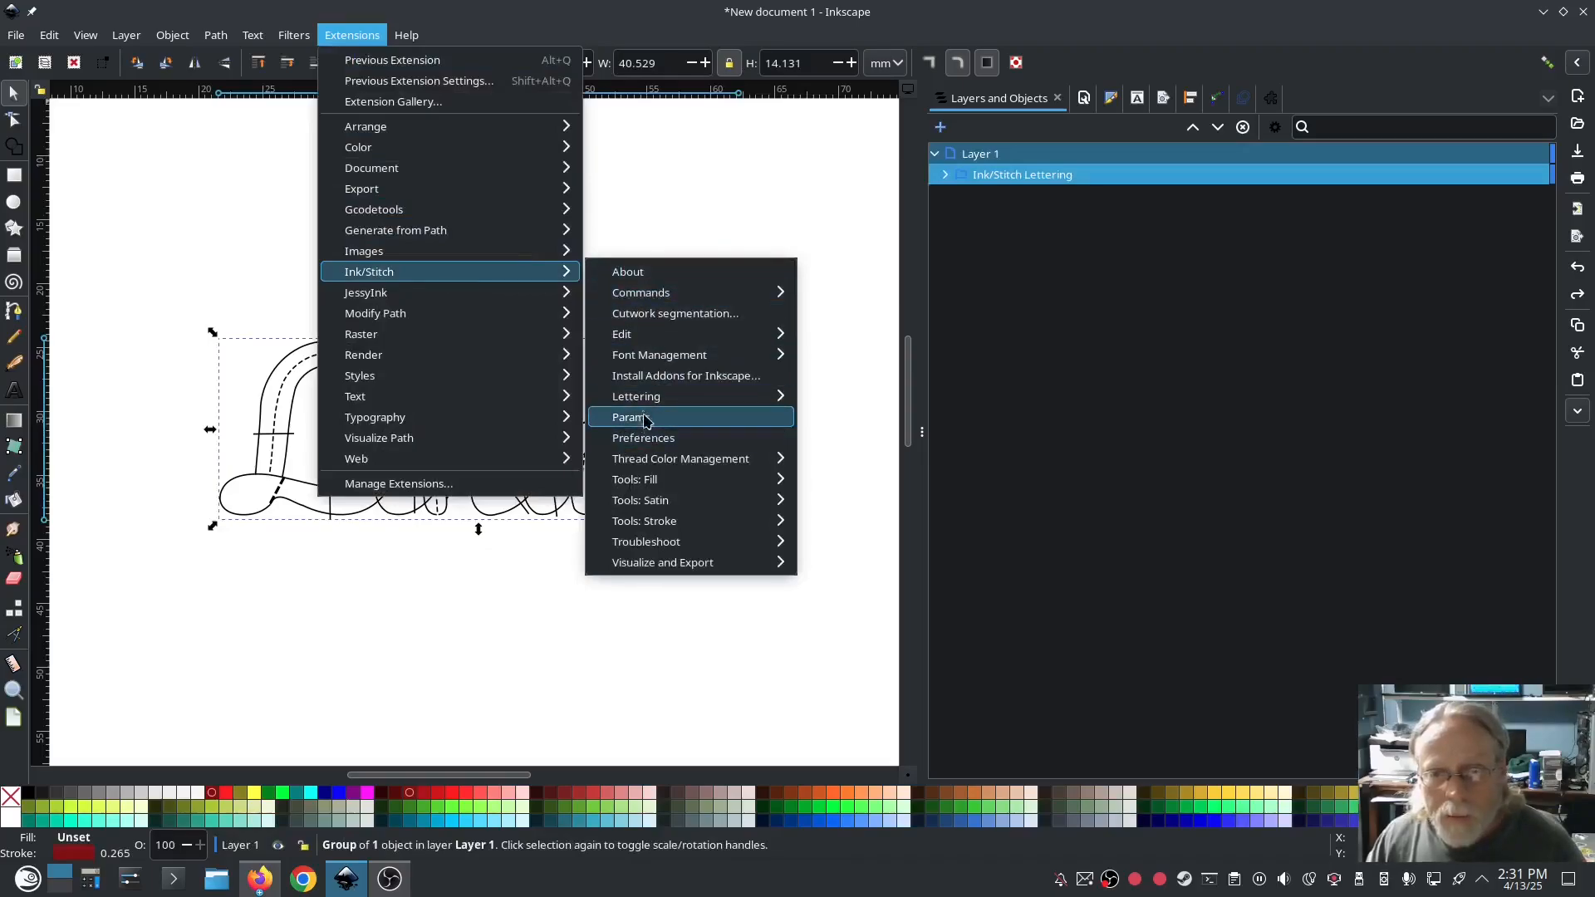
mouse_move(665, 477)
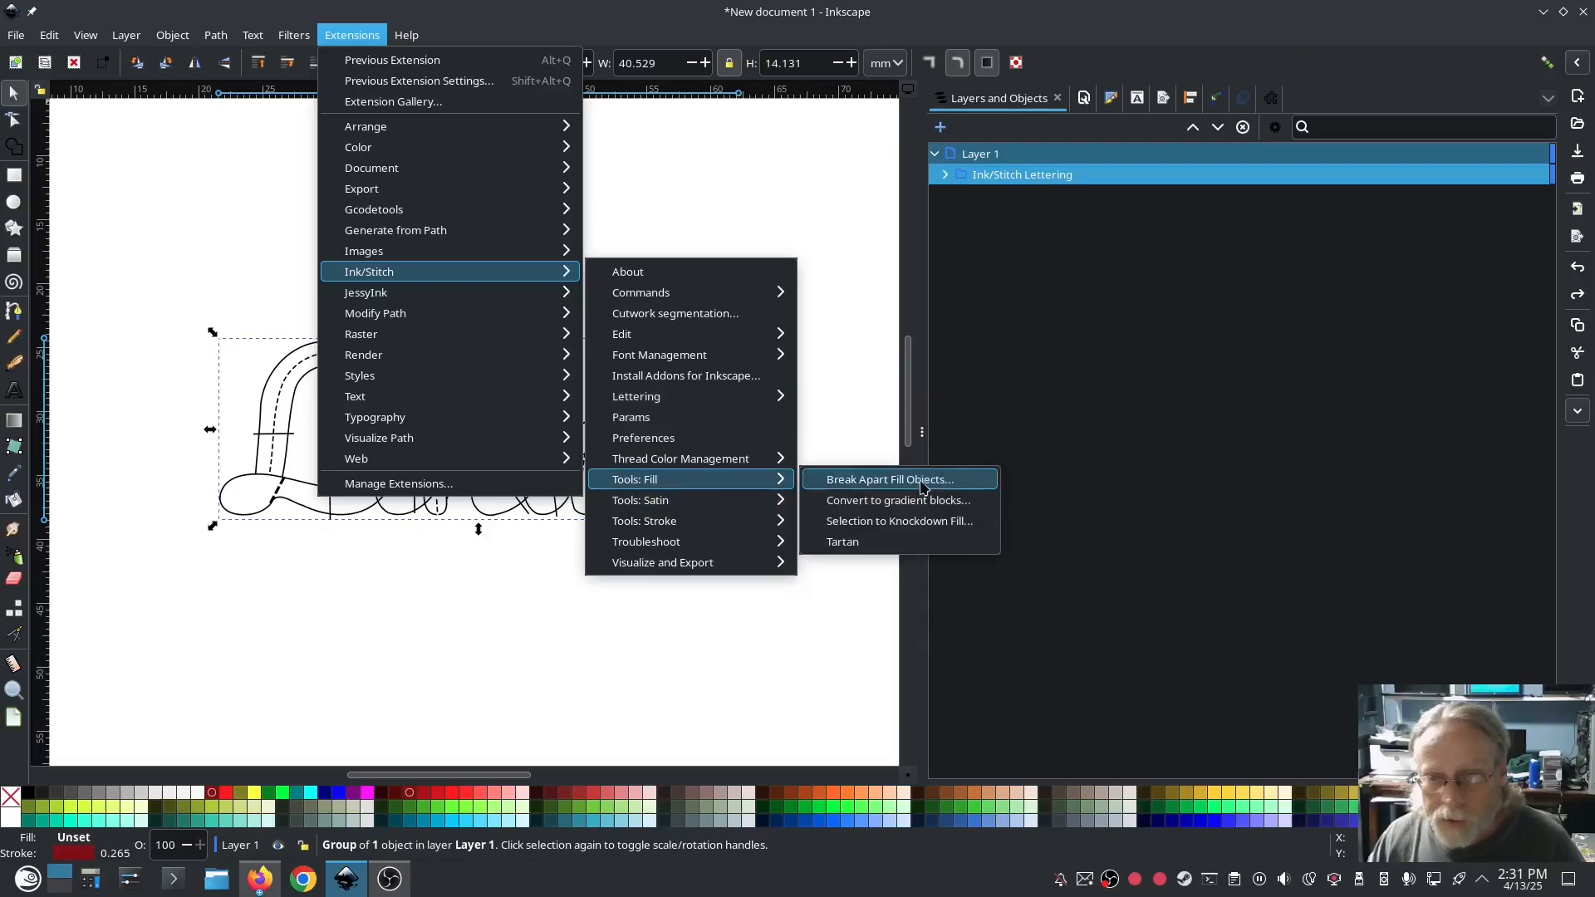
left_click(904, 522)
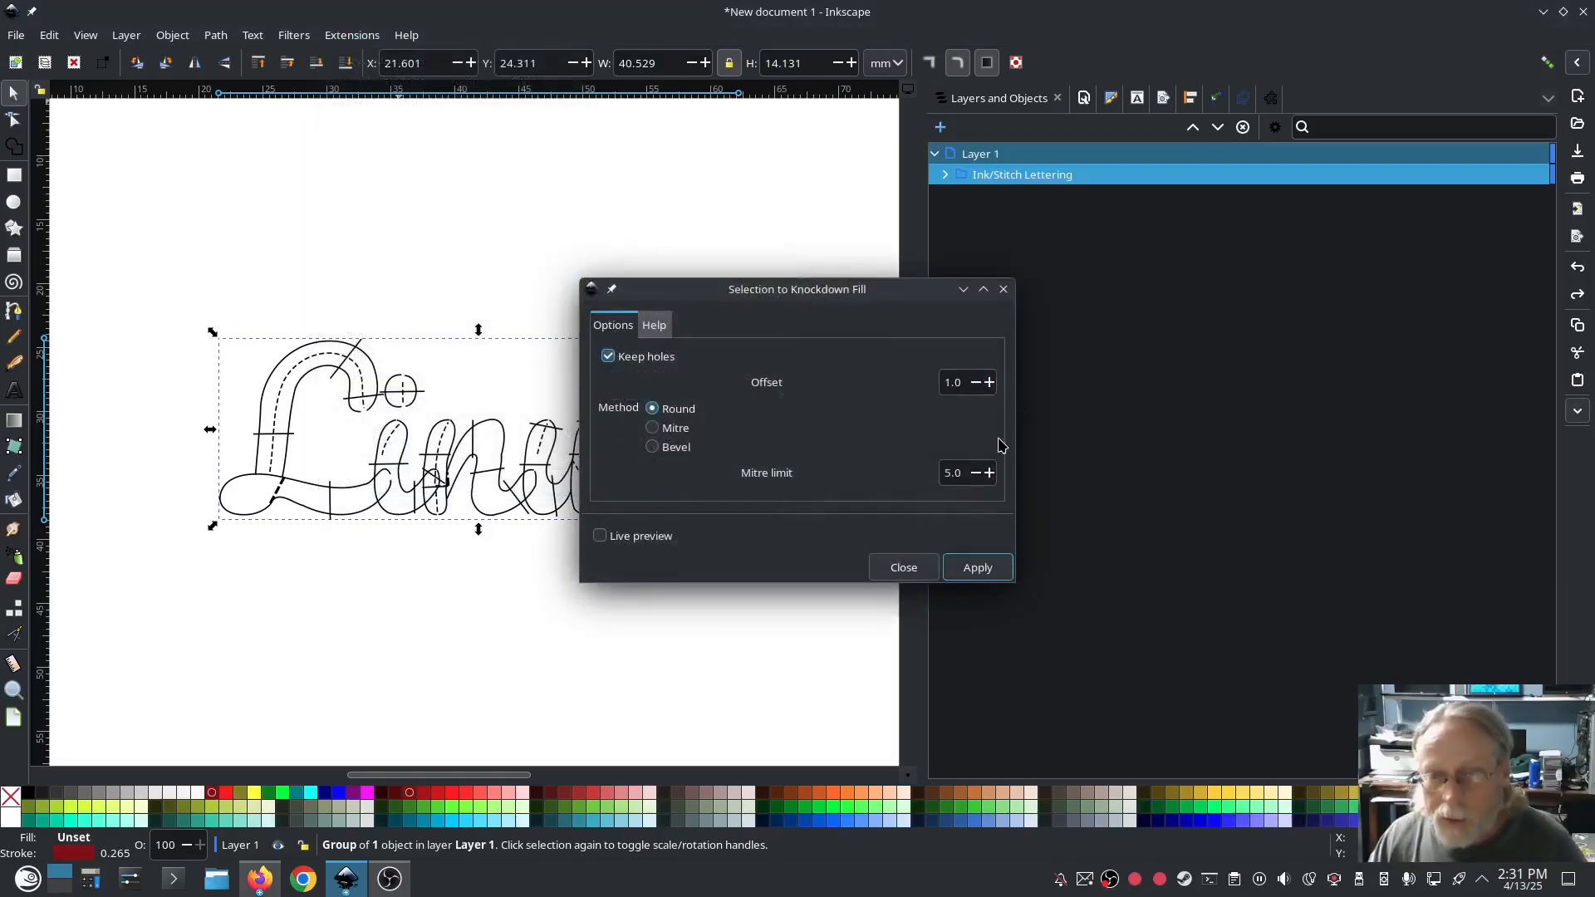
left_click(608, 356)
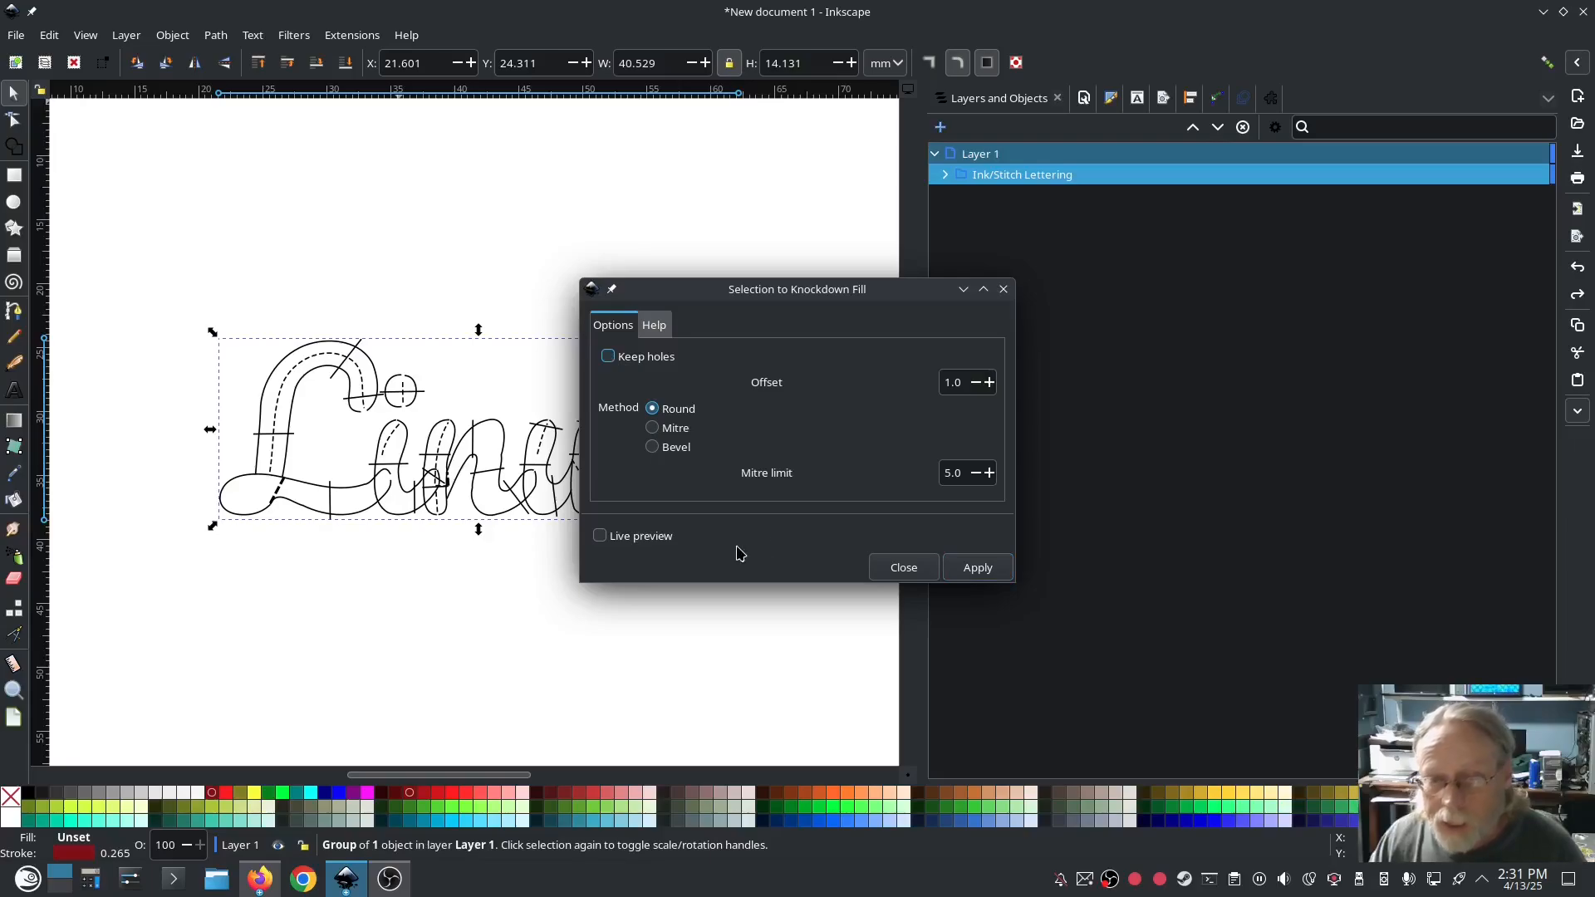
left_click(978, 568)
left_click(904, 568)
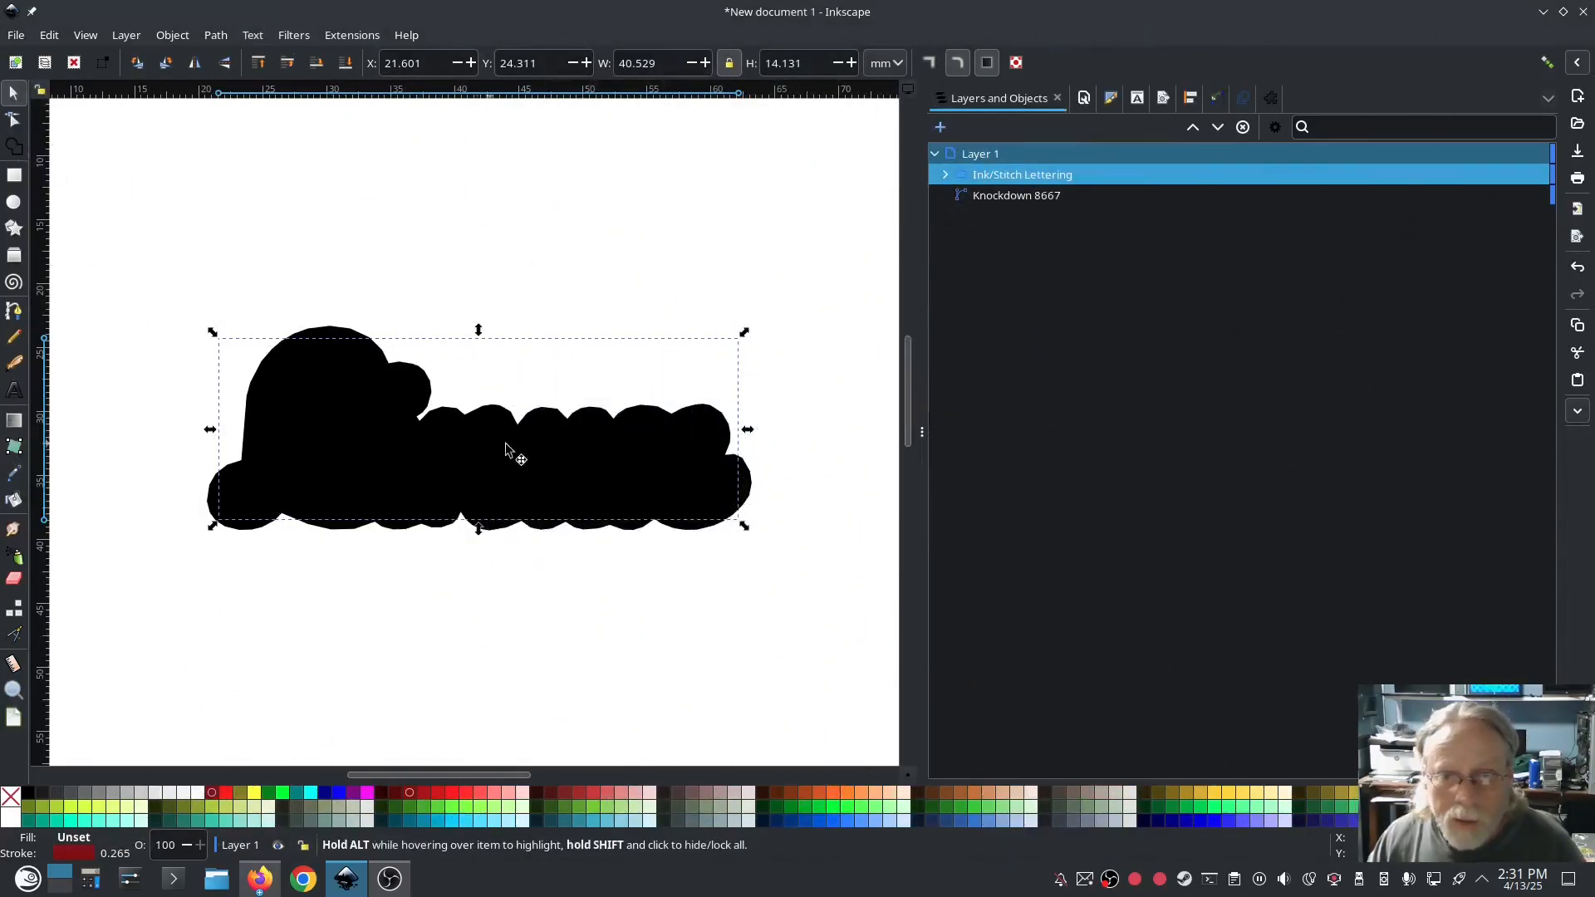
left_click(653, 492)
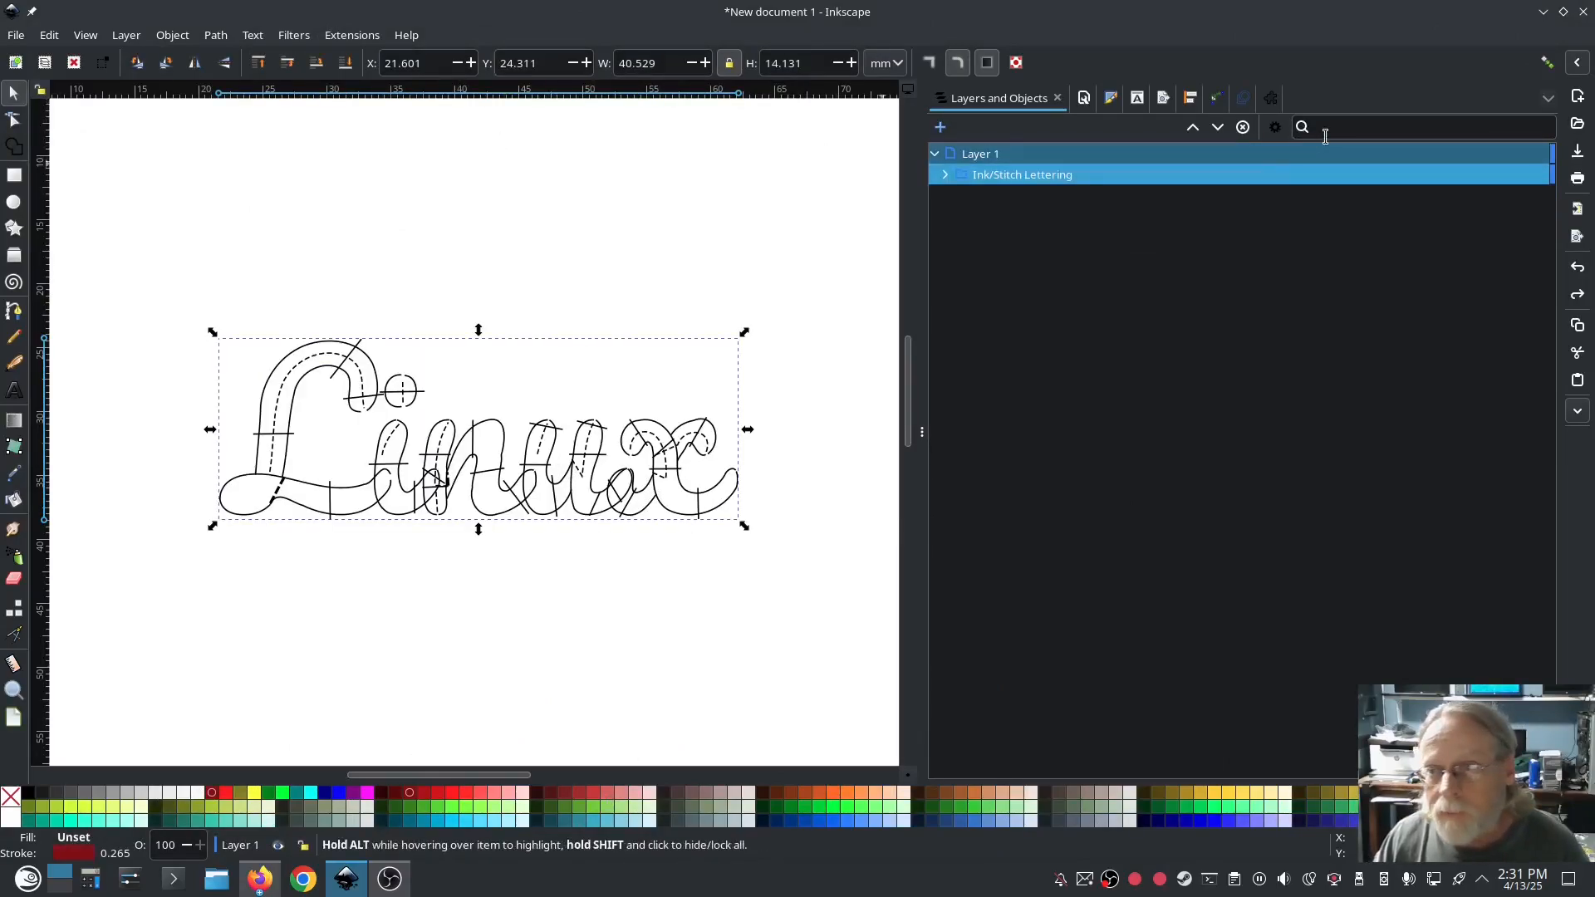
Search the Extension Gallery for "knock" and open Selection to Knockdown Fill for the selected lettering.
left_click(1271, 99)
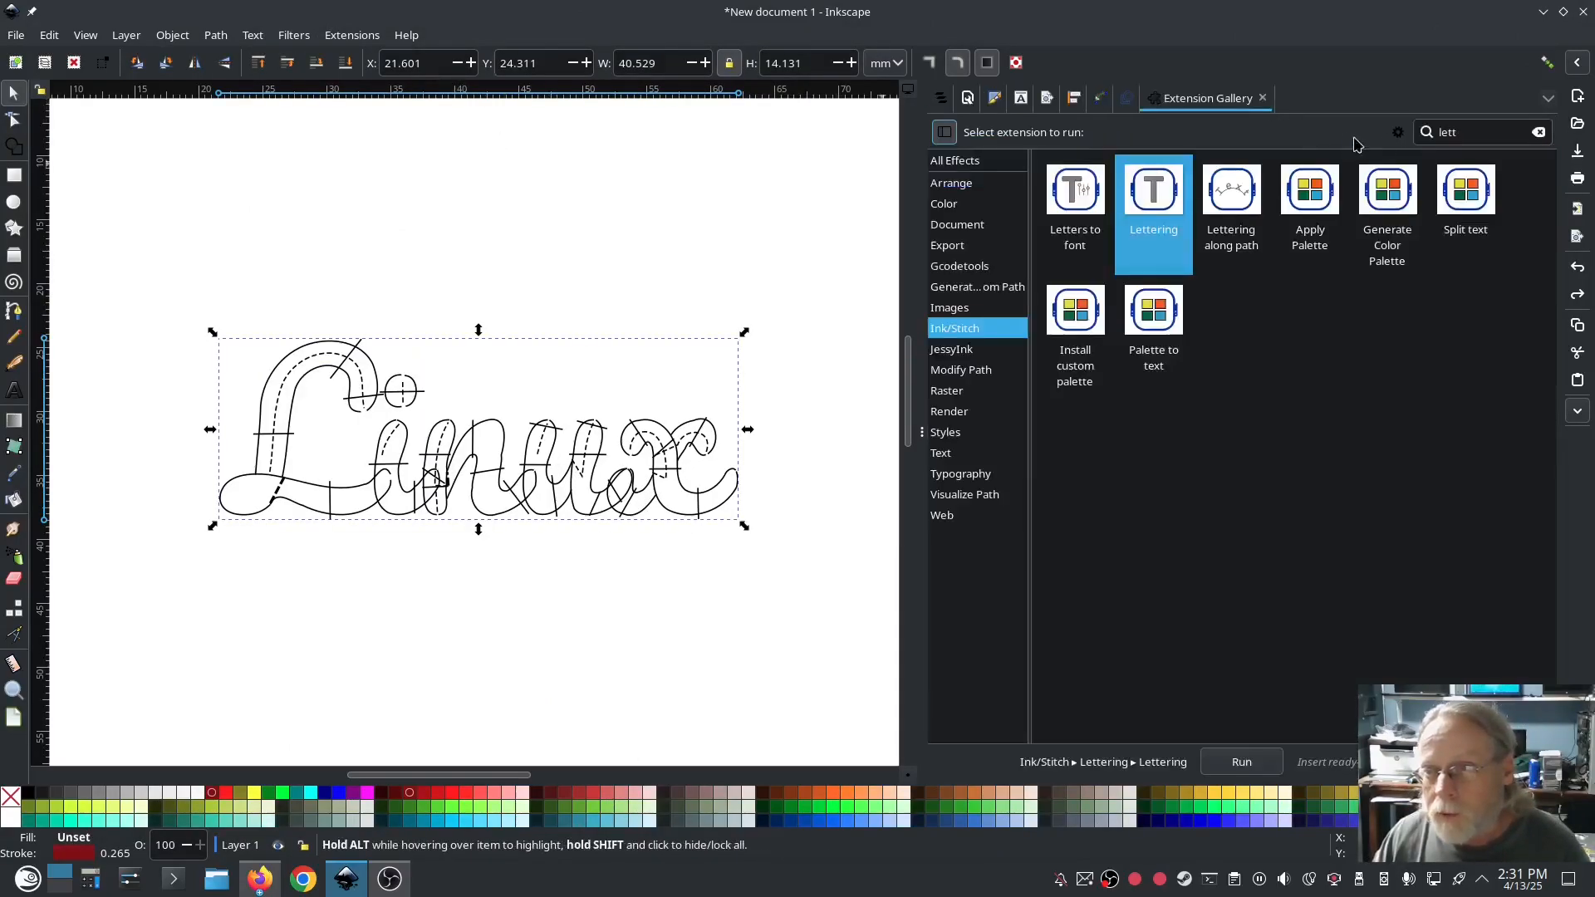
triple_click(1483, 132)
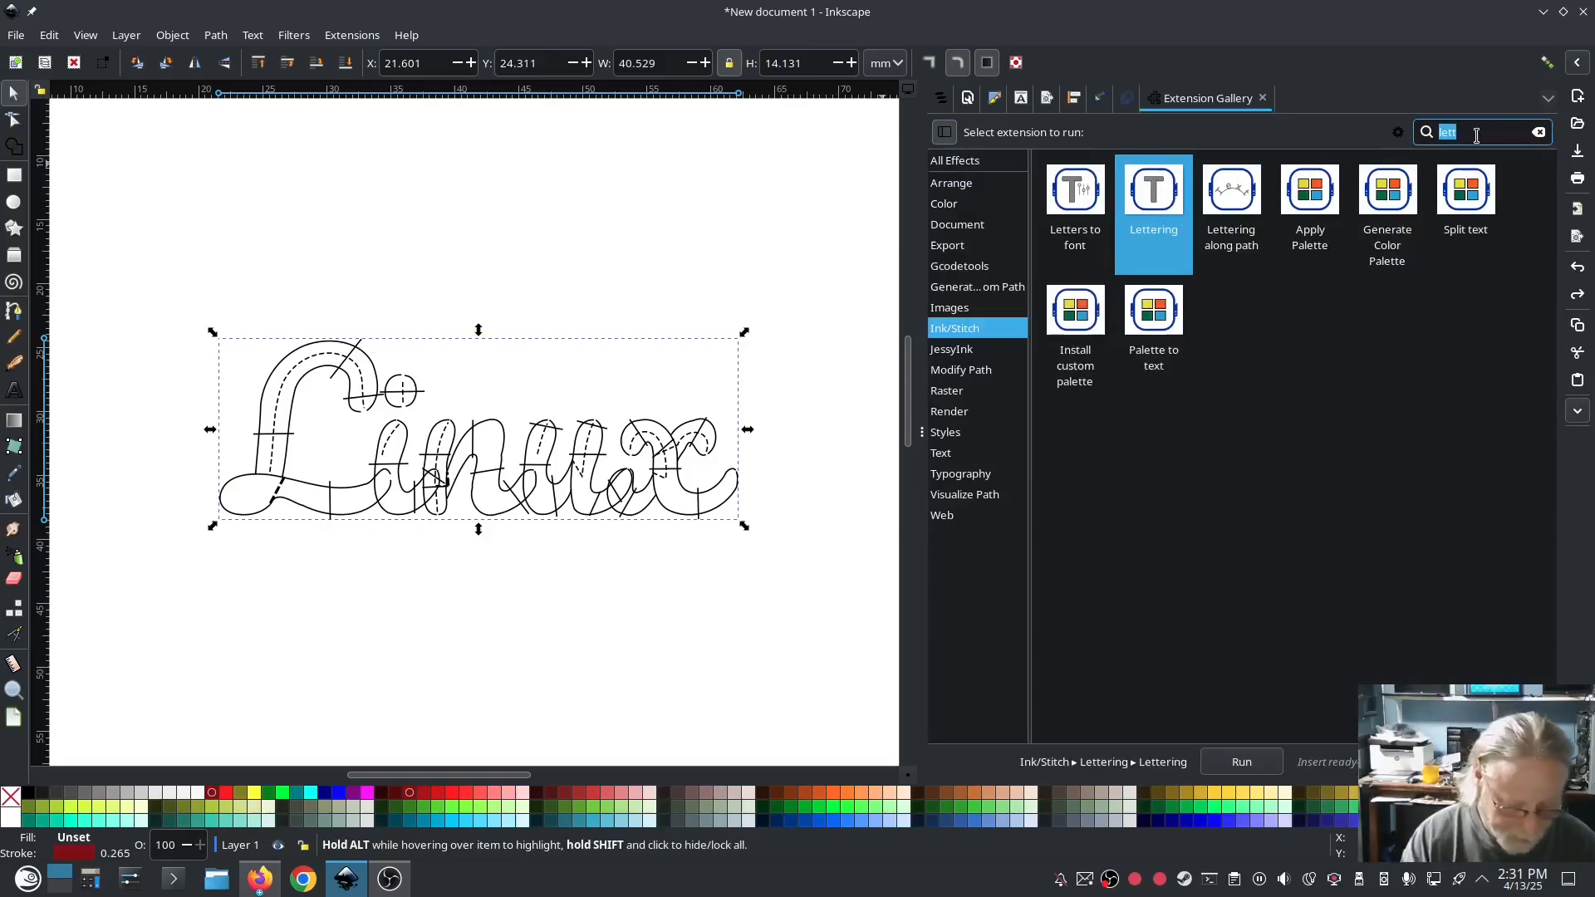
type("knock")
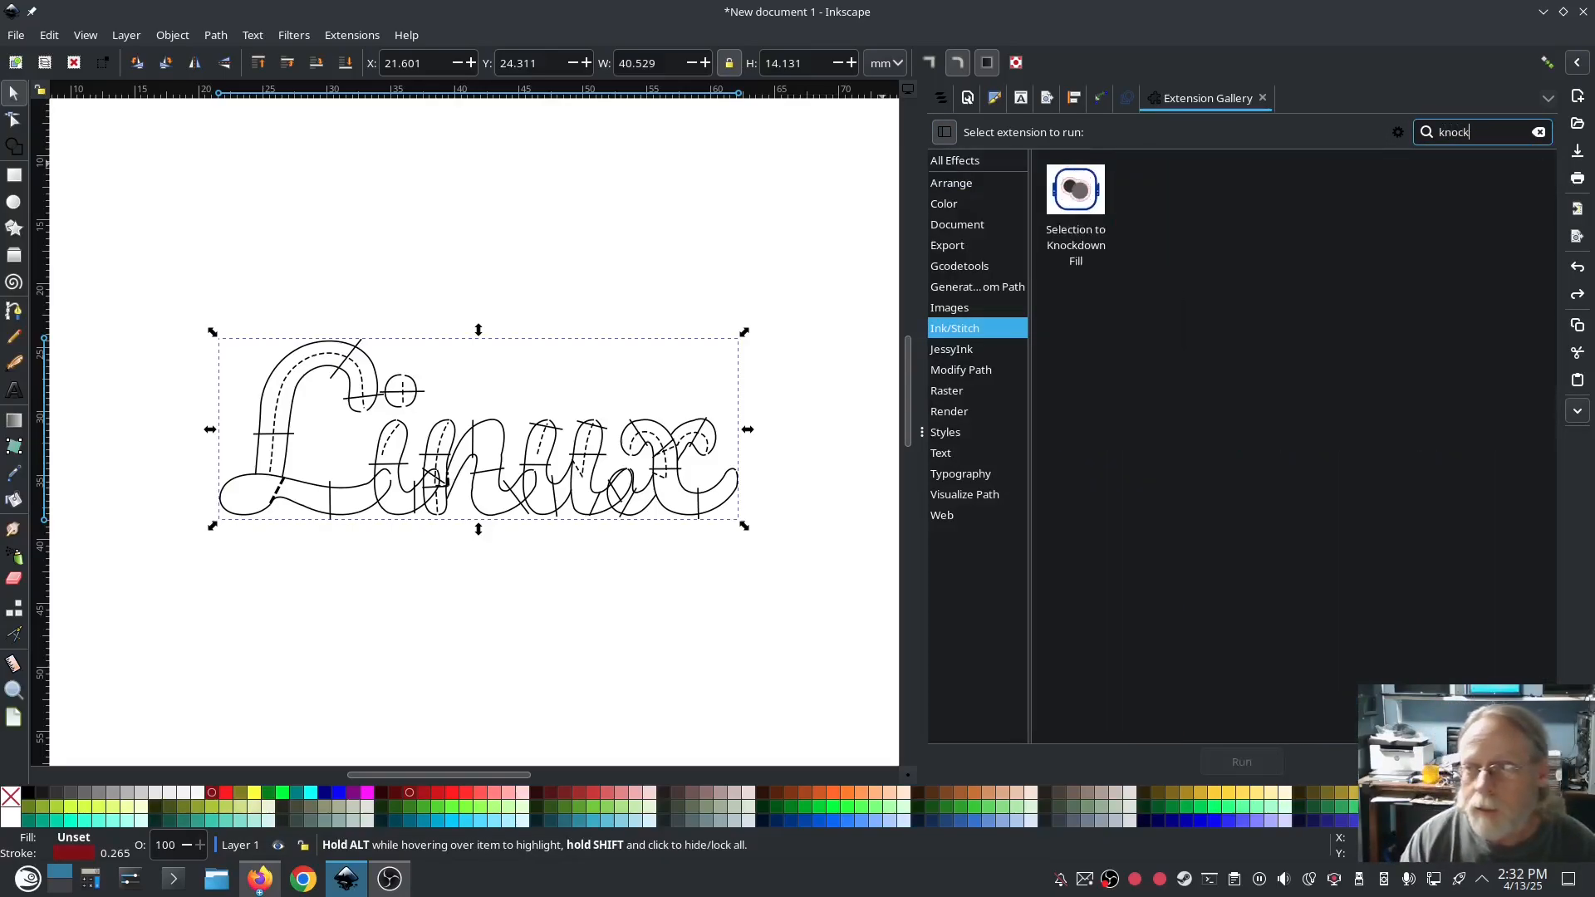
double_click(1082, 193)
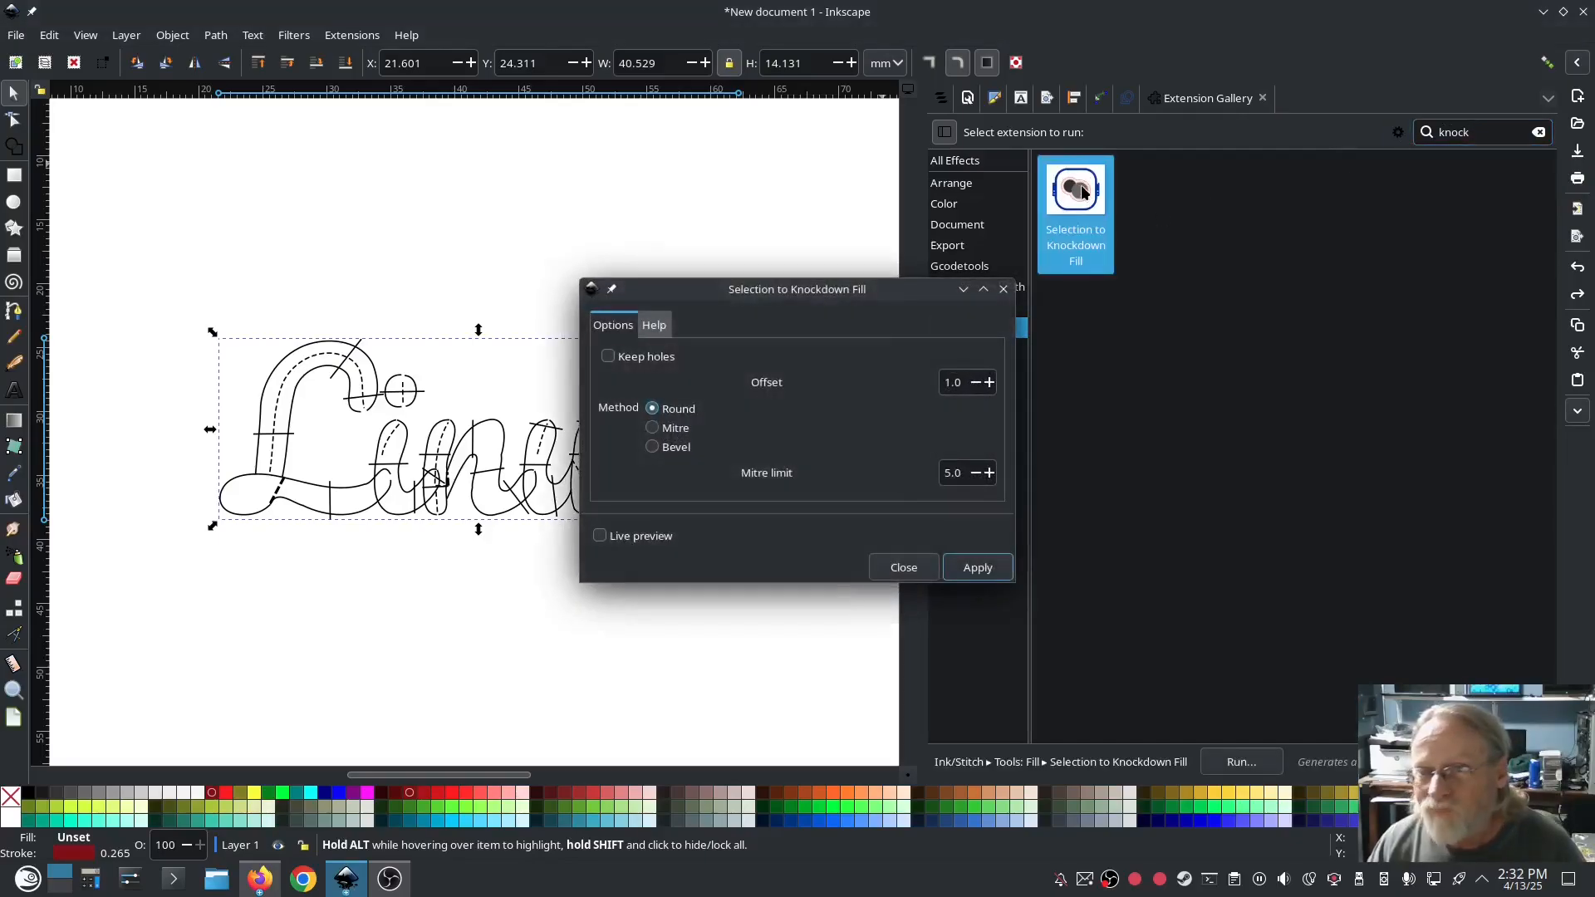
Apply the knockdown fill with offset 5.0 and set the Ink/Stitch Lettering group's stroke colour to yellow.
left_click_drag(950, 382, 928, 381)
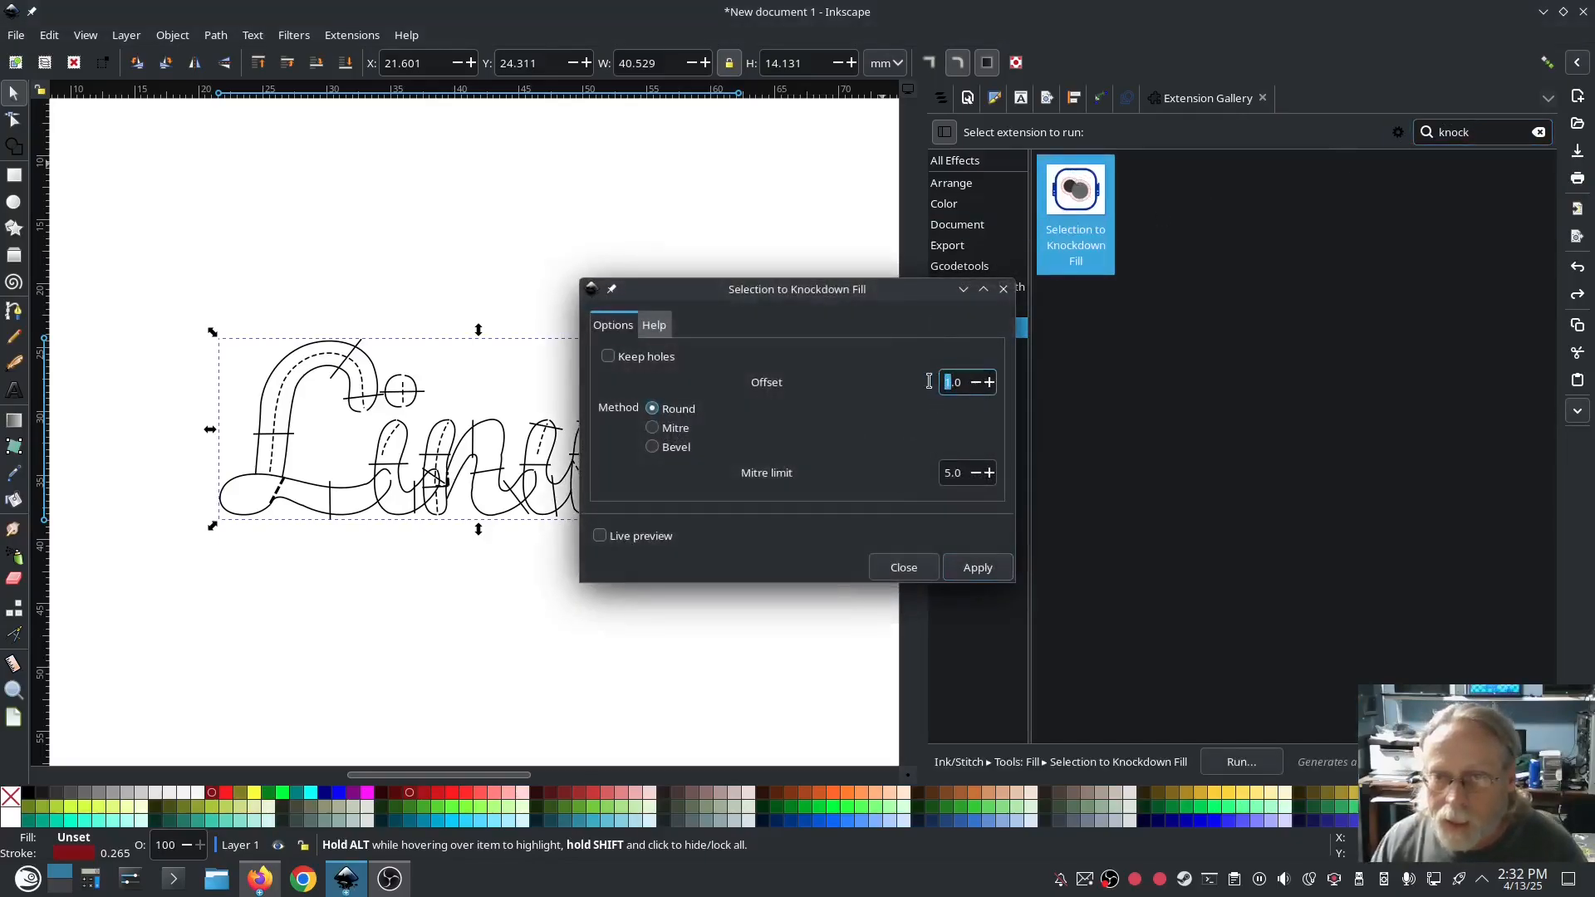
type("5")
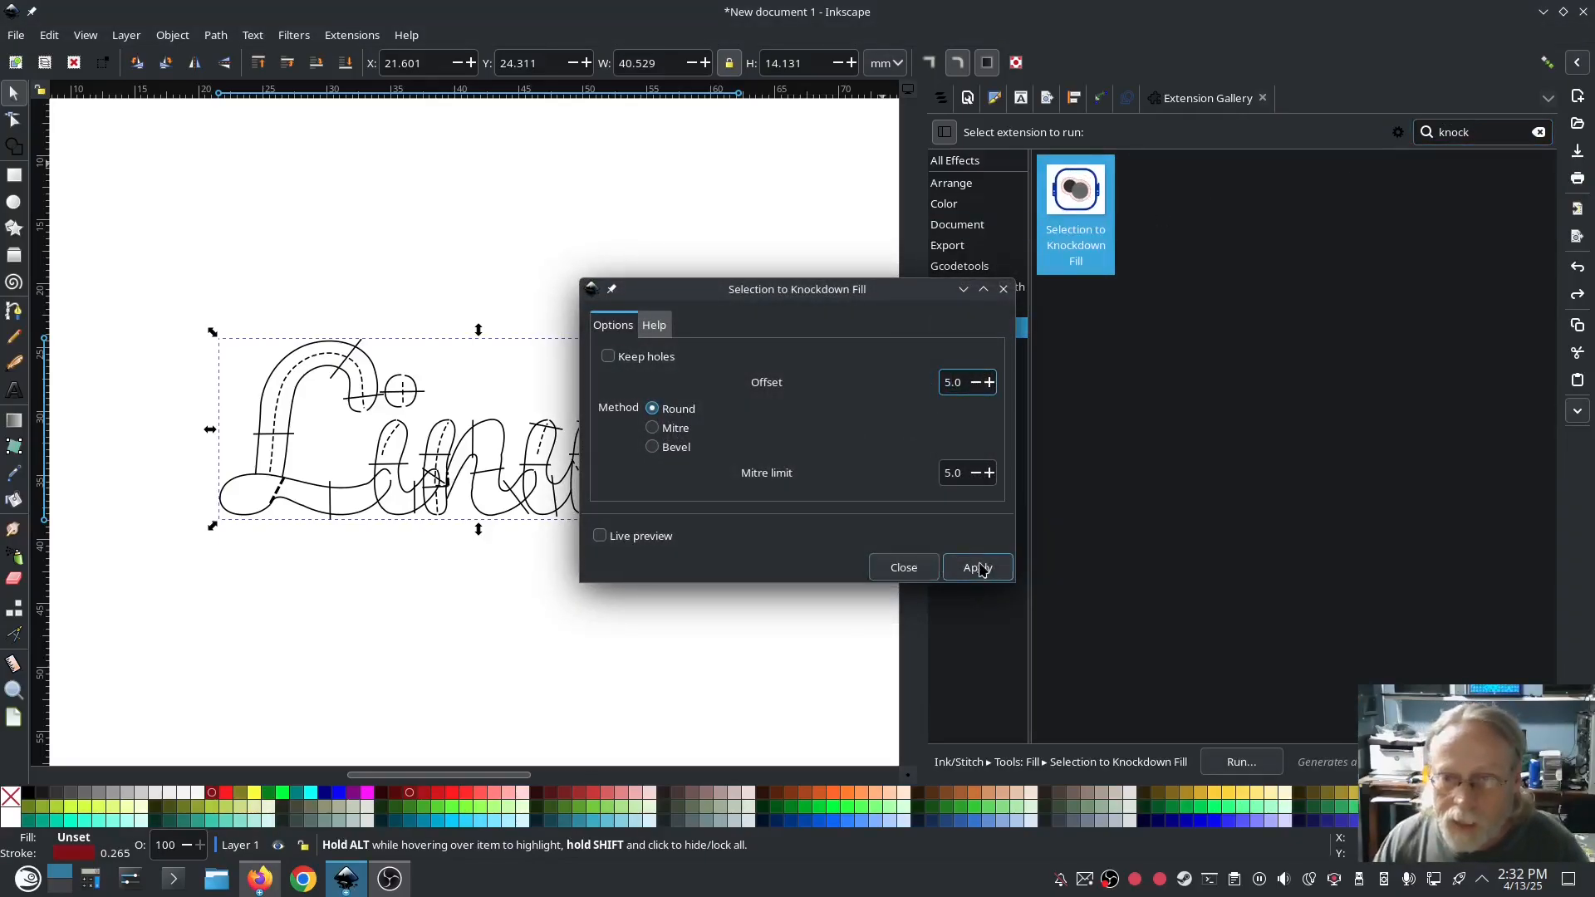
left_click(976, 567)
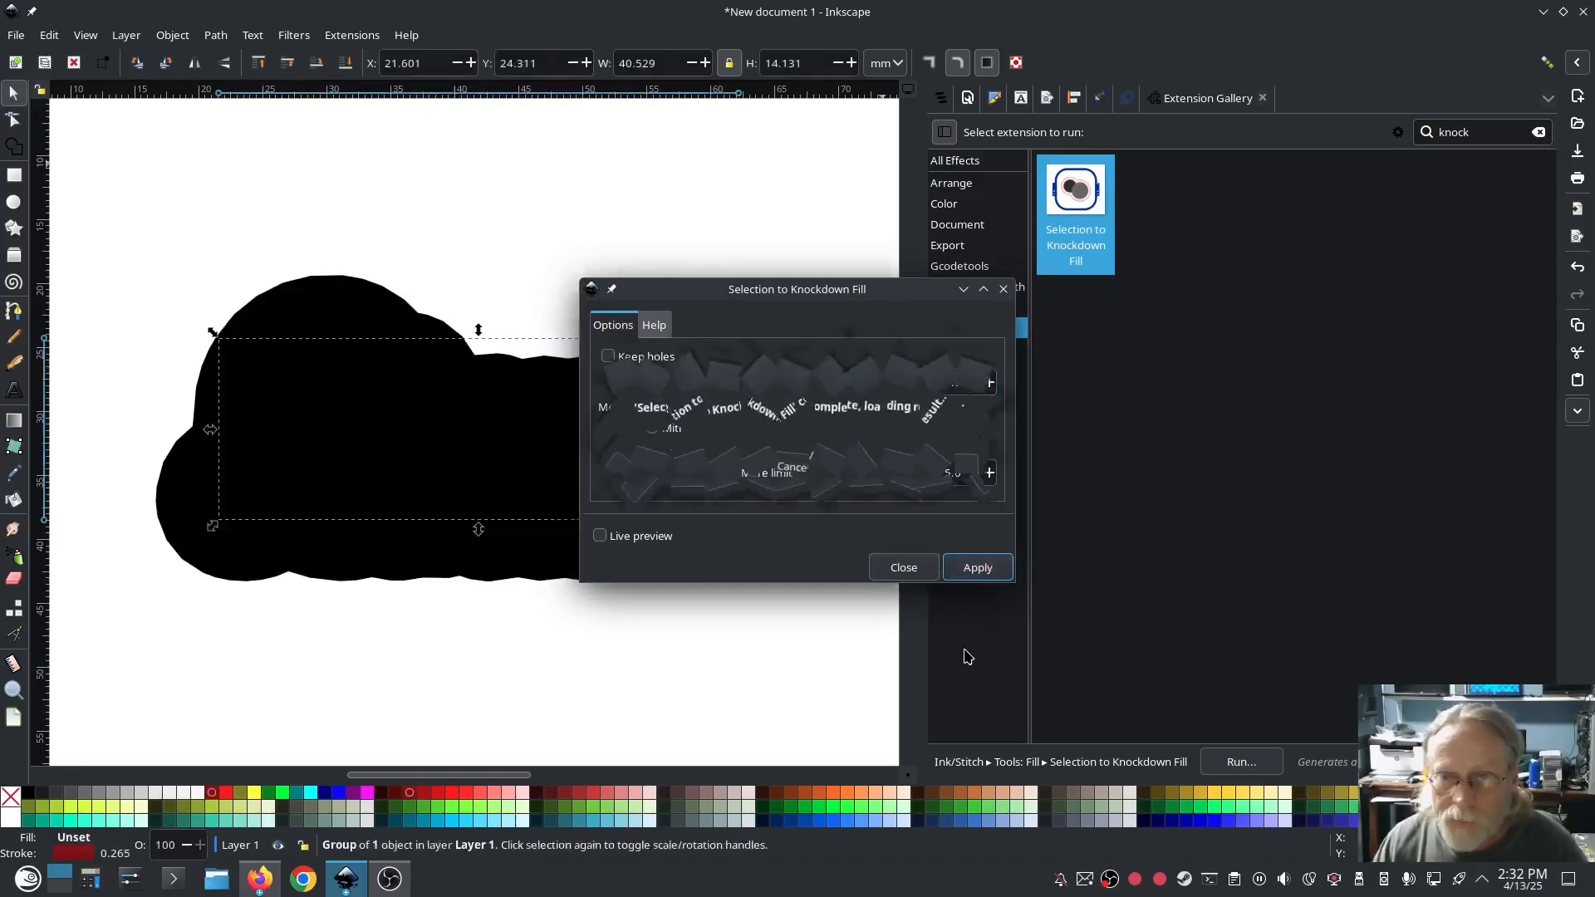
left_click(907, 572)
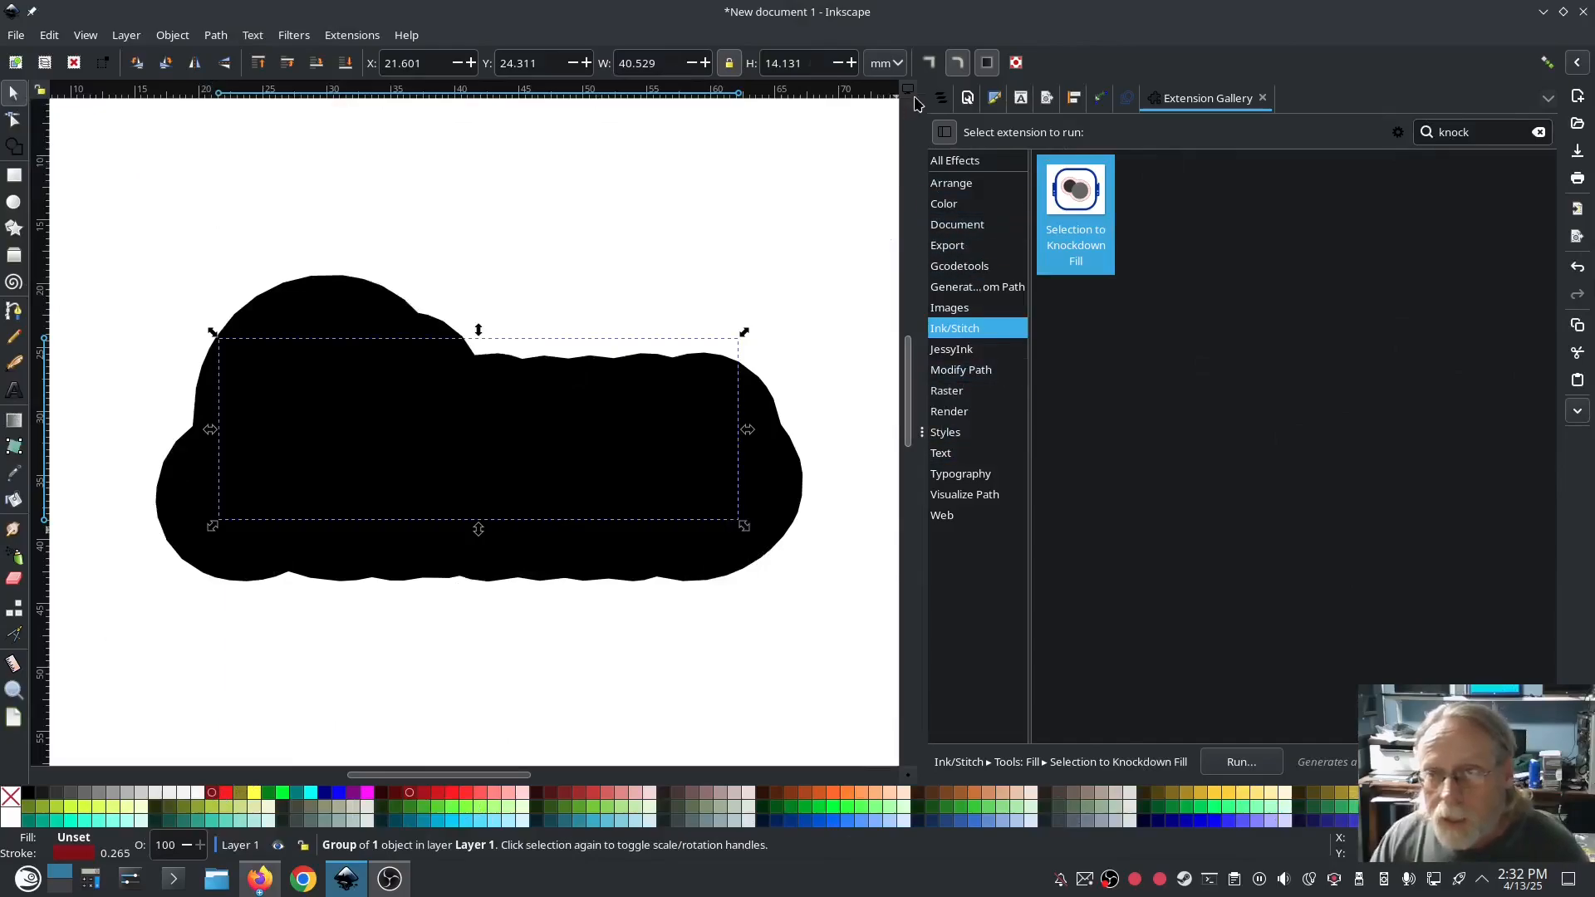
left_click(941, 97)
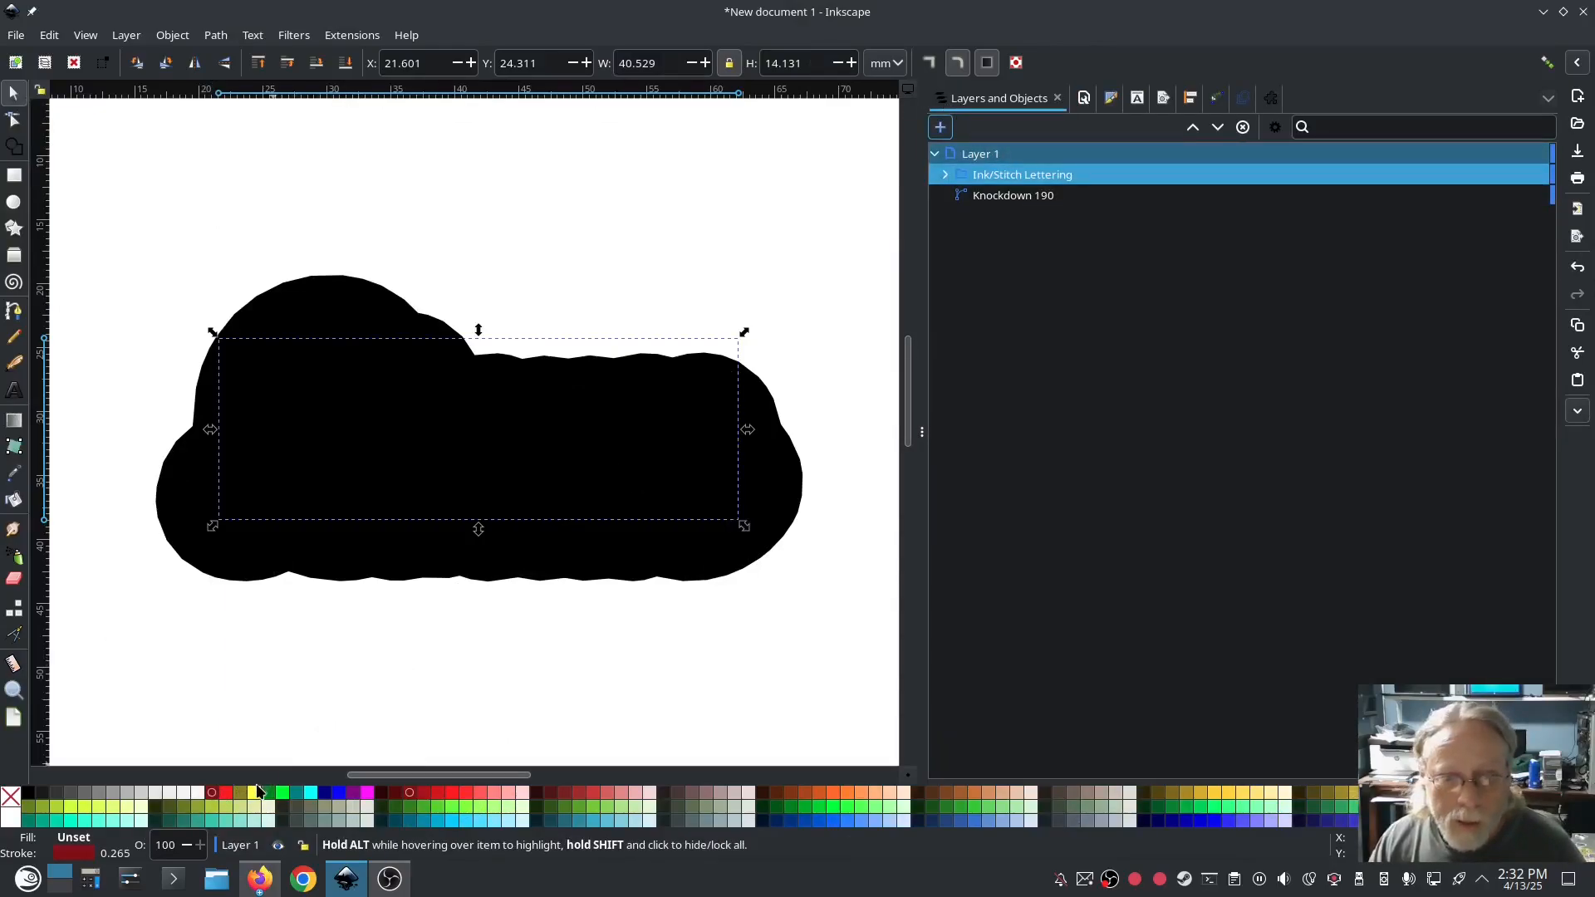
left_click(255, 796, "shift")
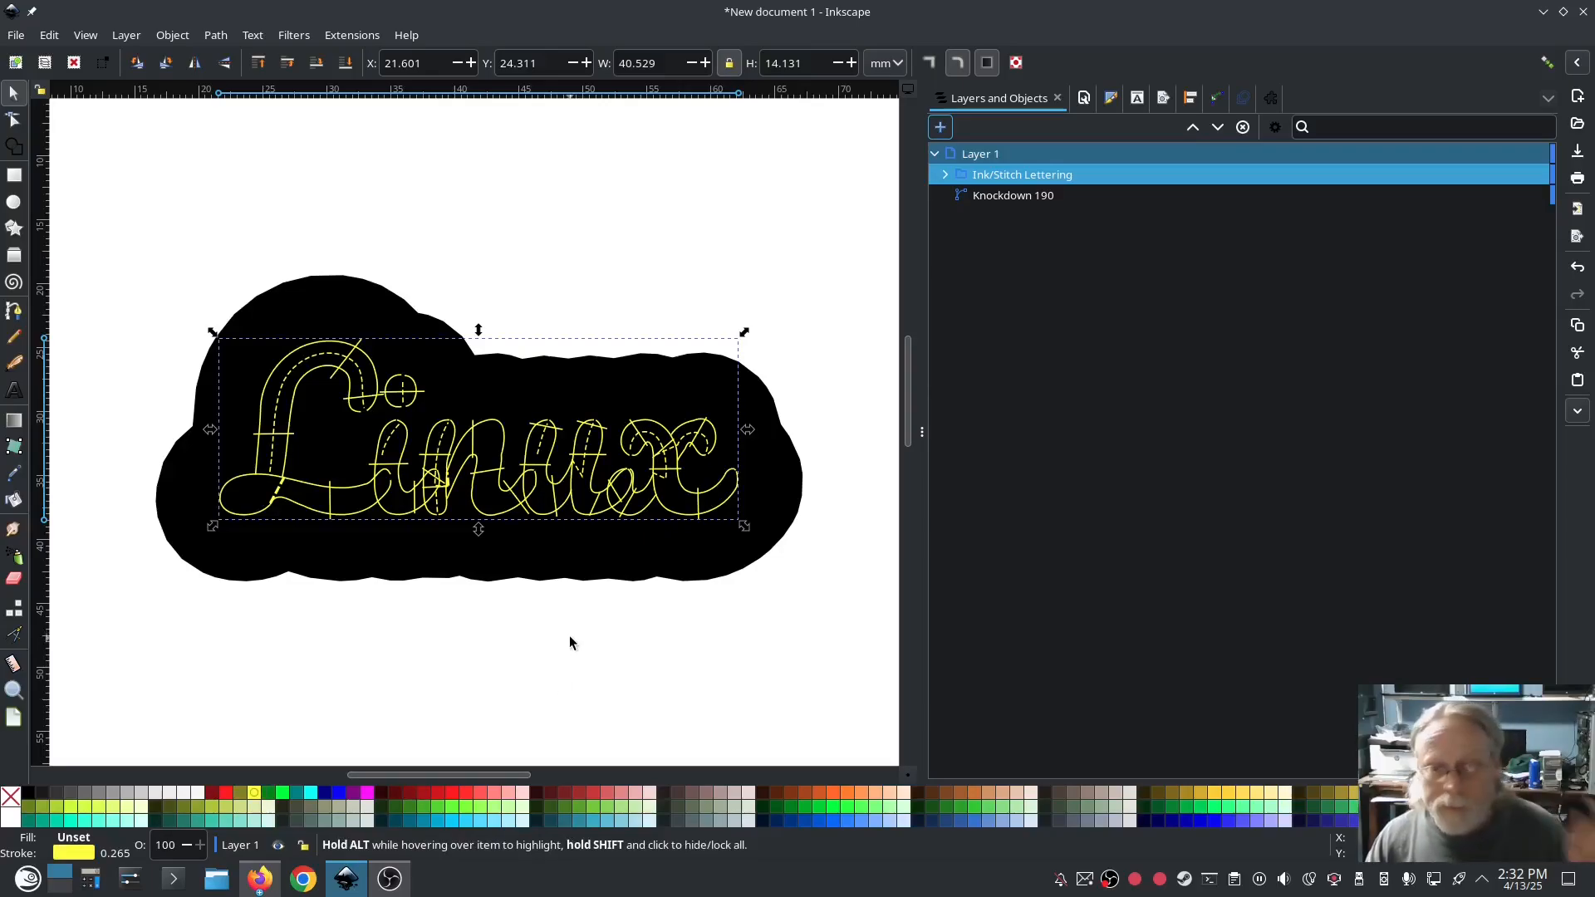
Select the knockdown shape, search the Extension Gallery for "para" and open Params to preview its fill stitching.
left_click(620, 645)
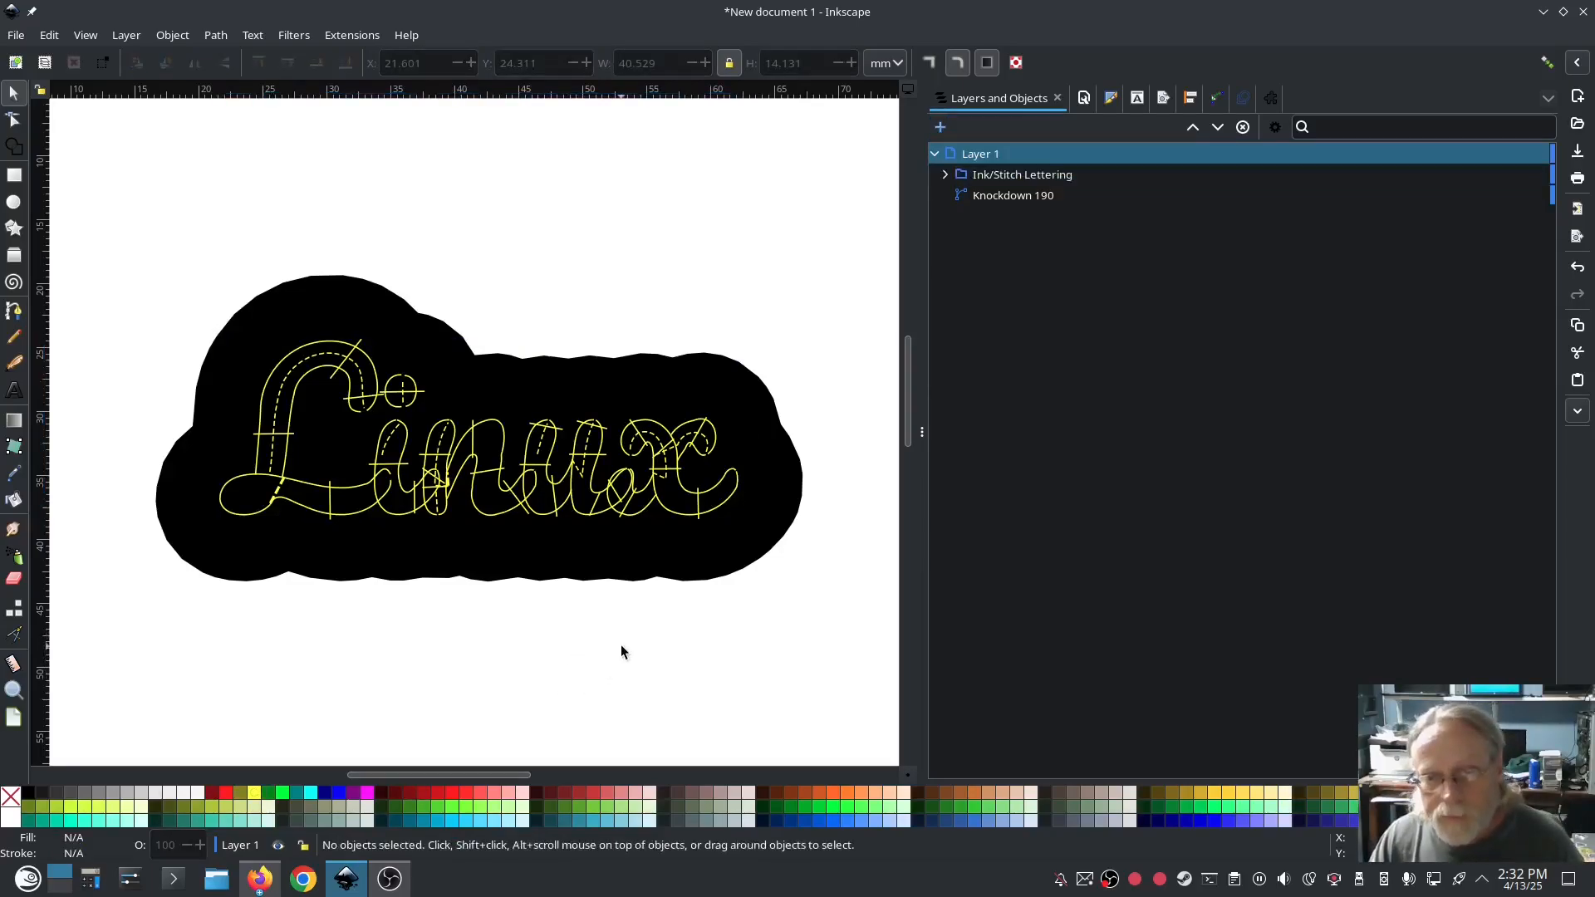
left_click(713, 555)
left_click(353, 39)
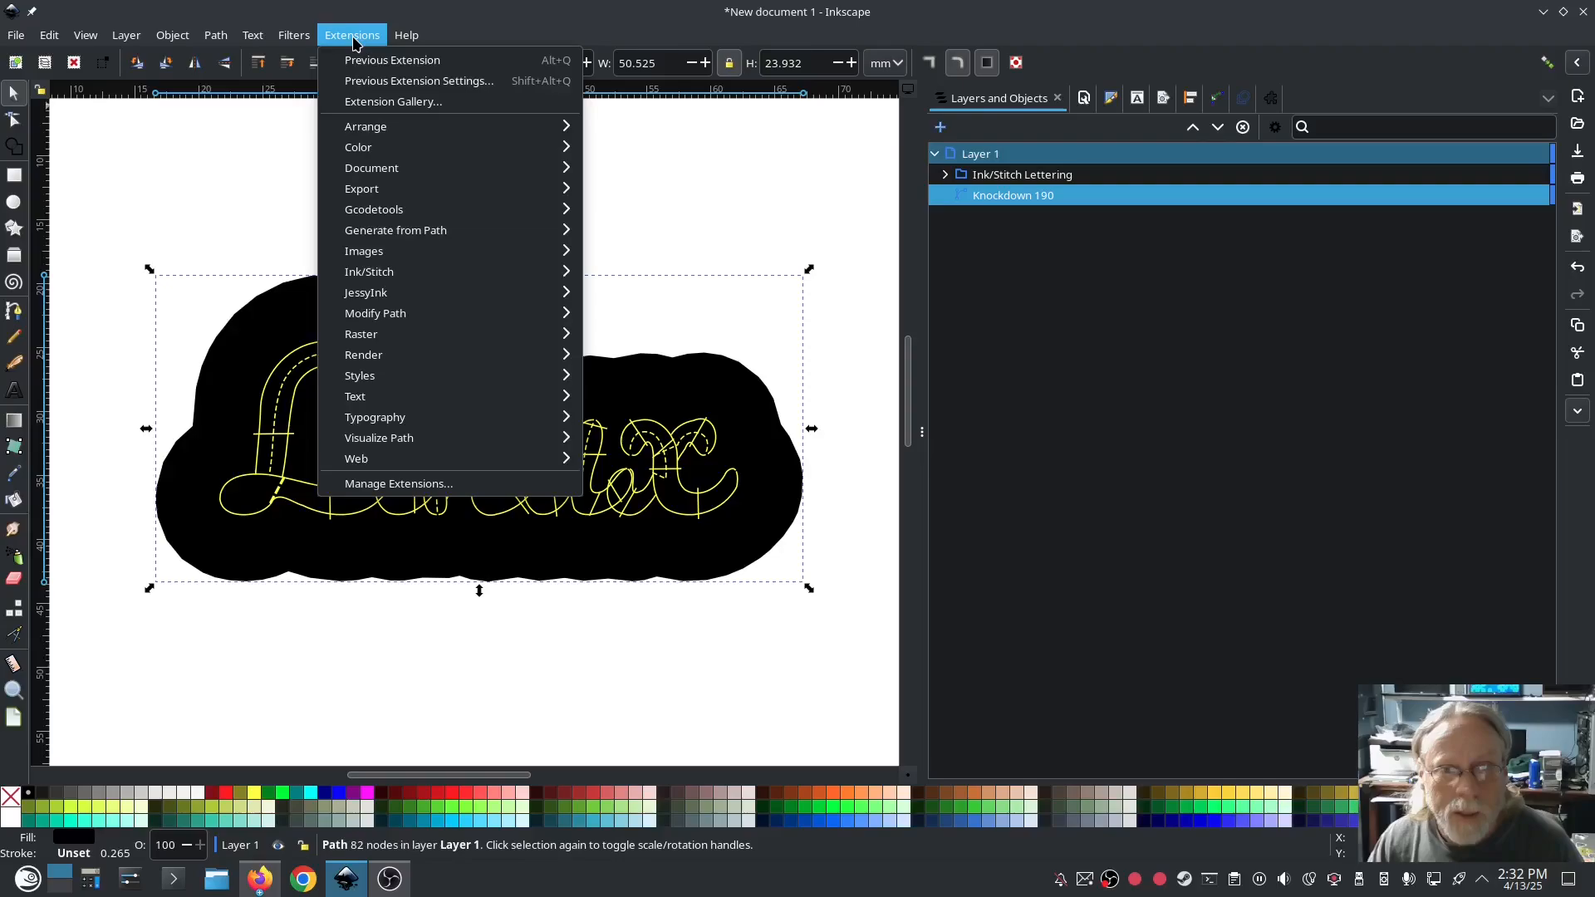
left_click(1277, 99)
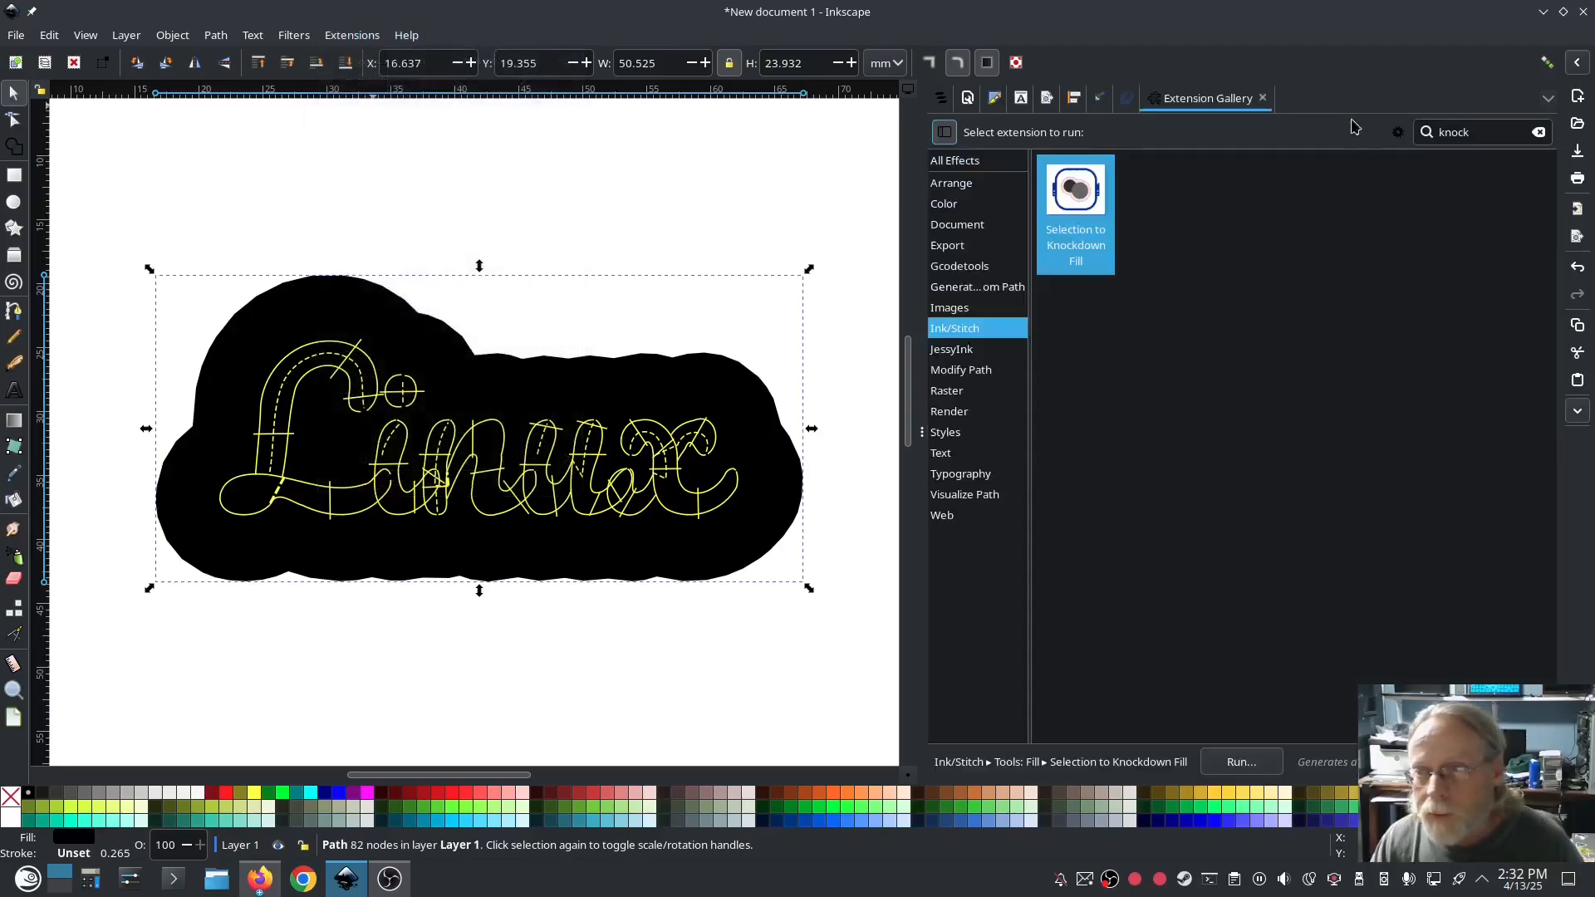
double_click(1467, 131)
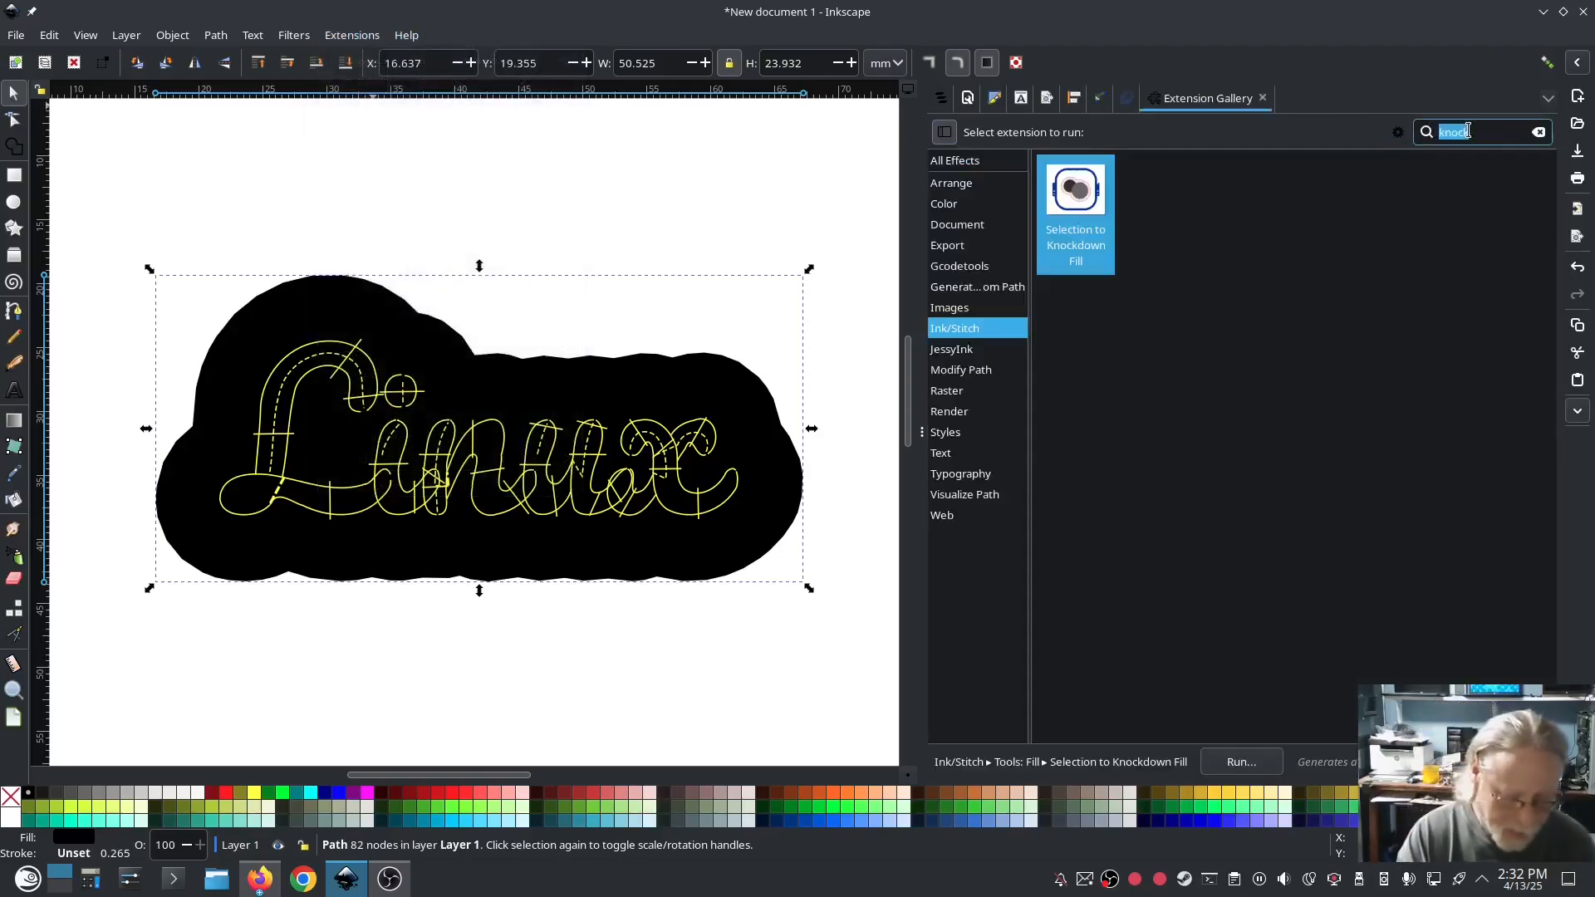
type("para")
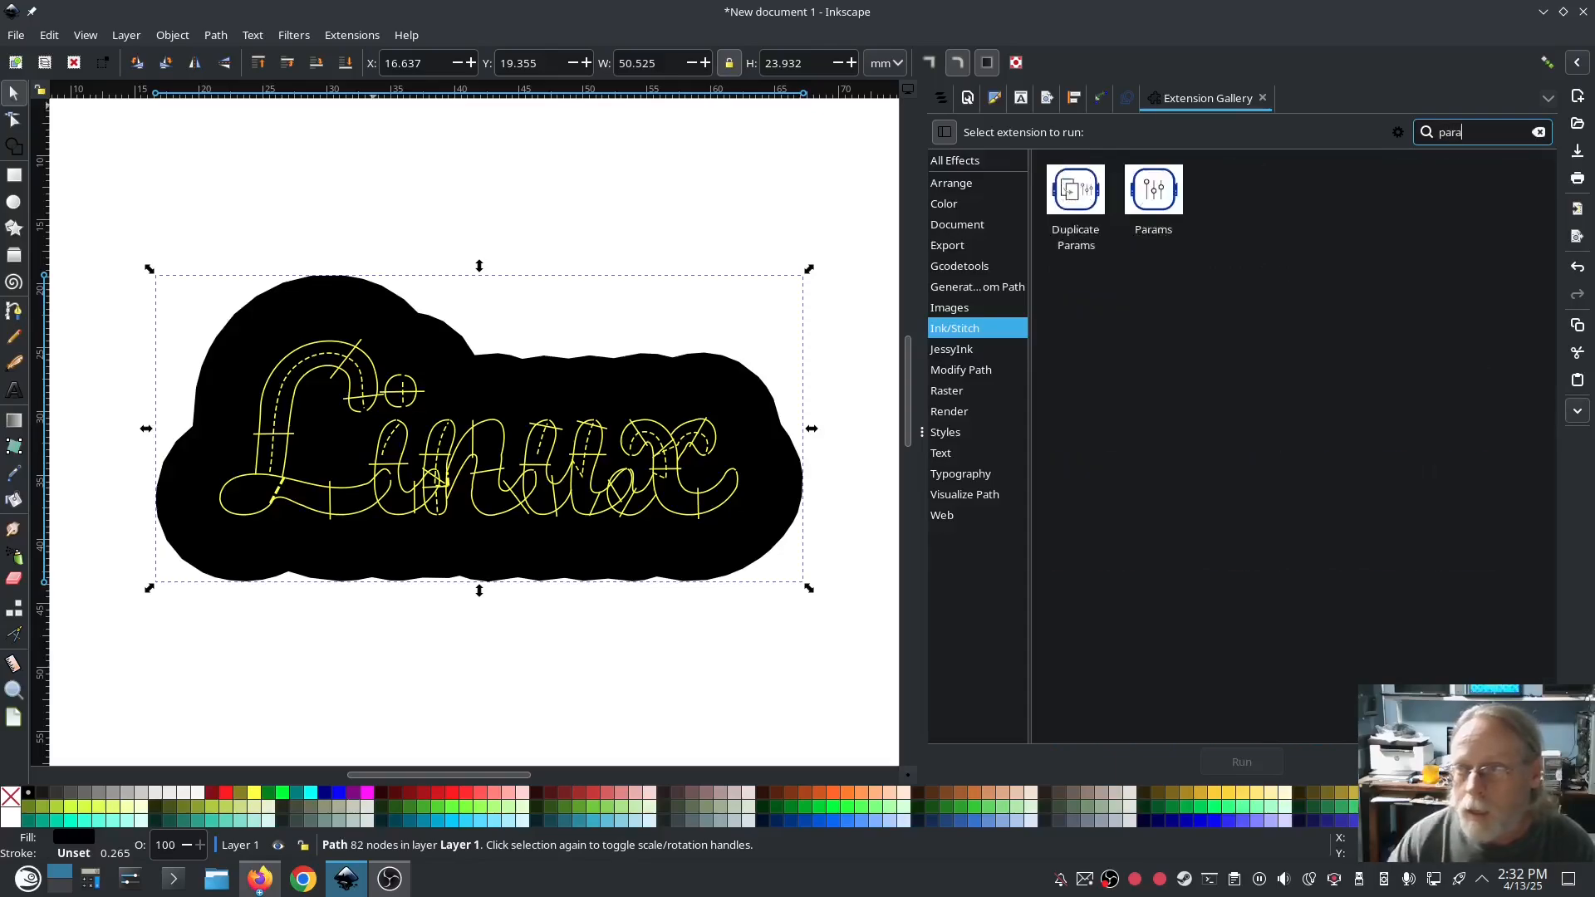
left_click(1166, 202)
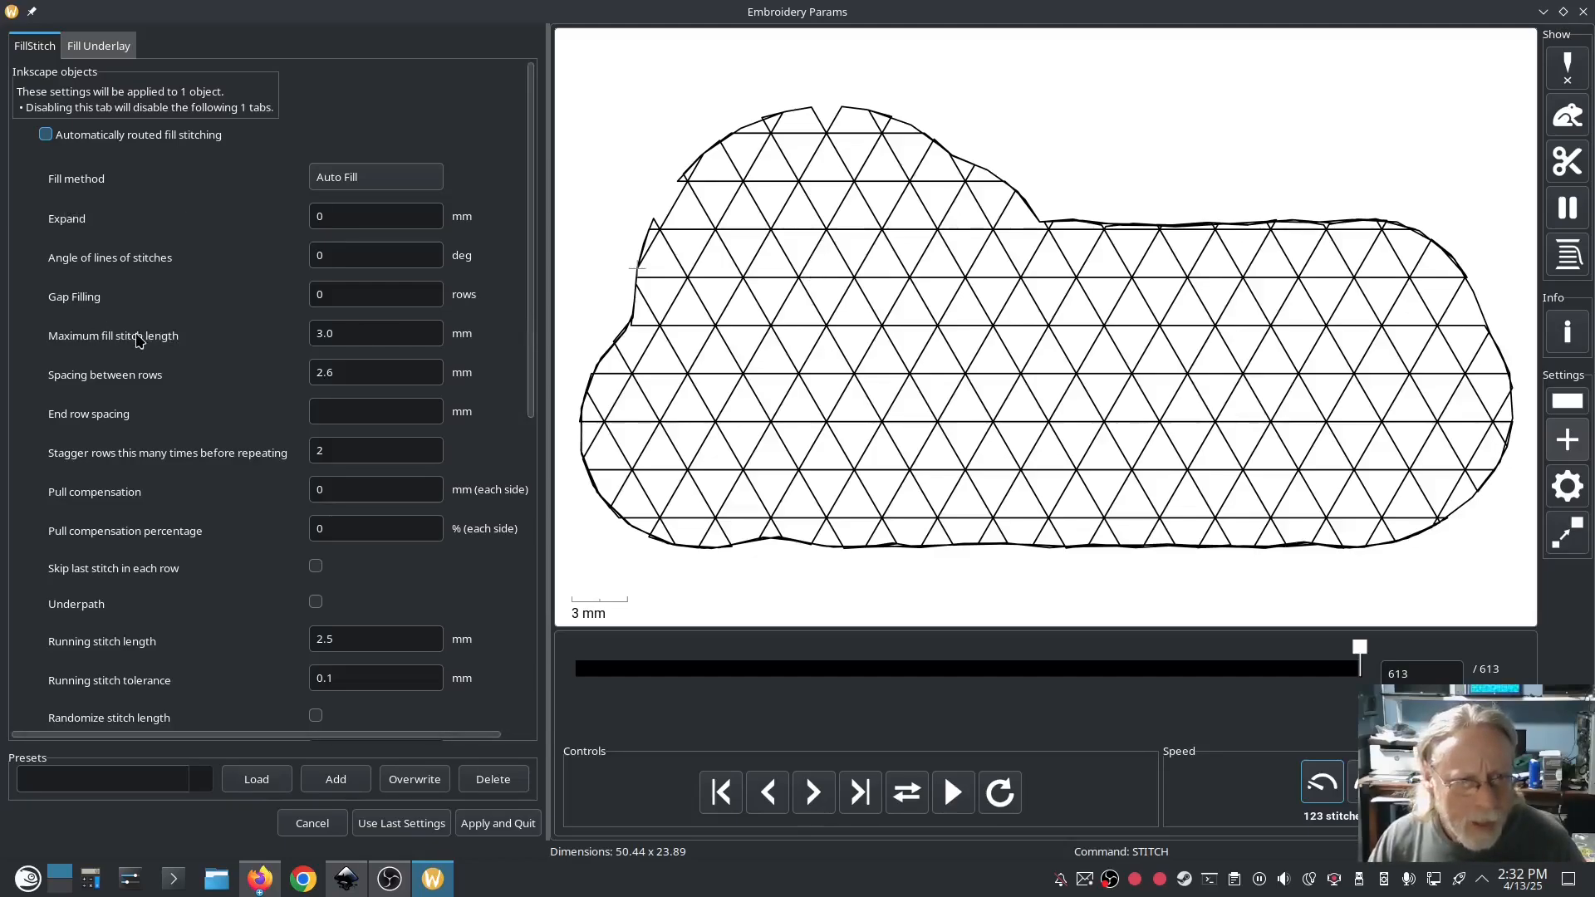
Try a 2 mm spacing between rows for the knockdown fill and close Params without applying it.
left_click(377, 370)
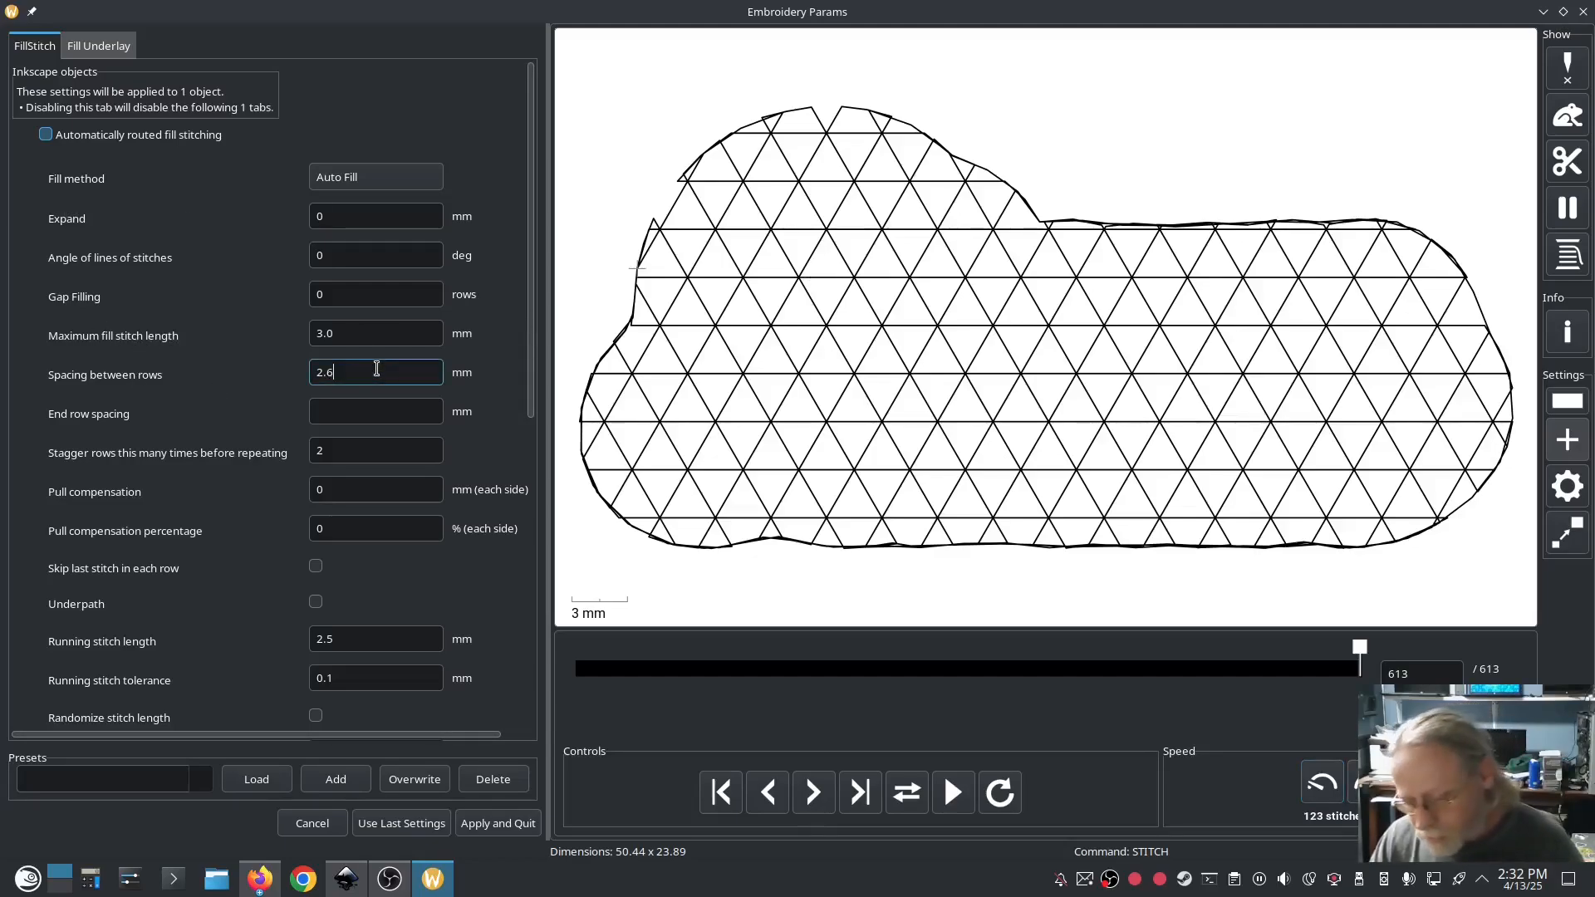
key("BackSpace")
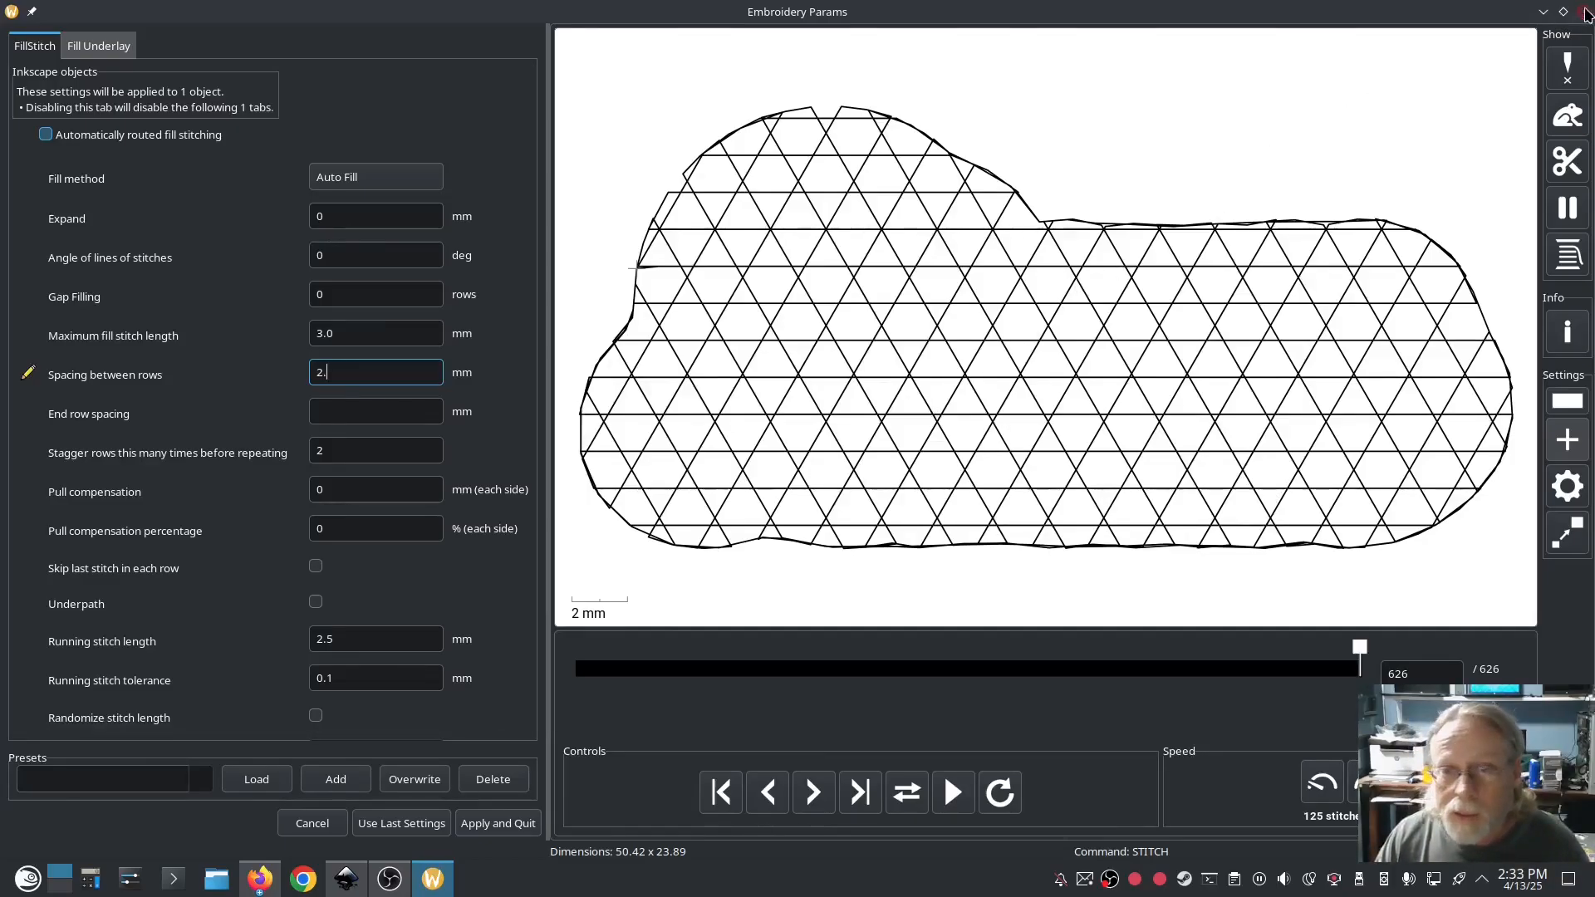
left_click(1583, 12)
Delete the Linux lettering together with its knockdown shape from the canvas.
left_click_drag(841, 646, 76, 192)
key("Delete")
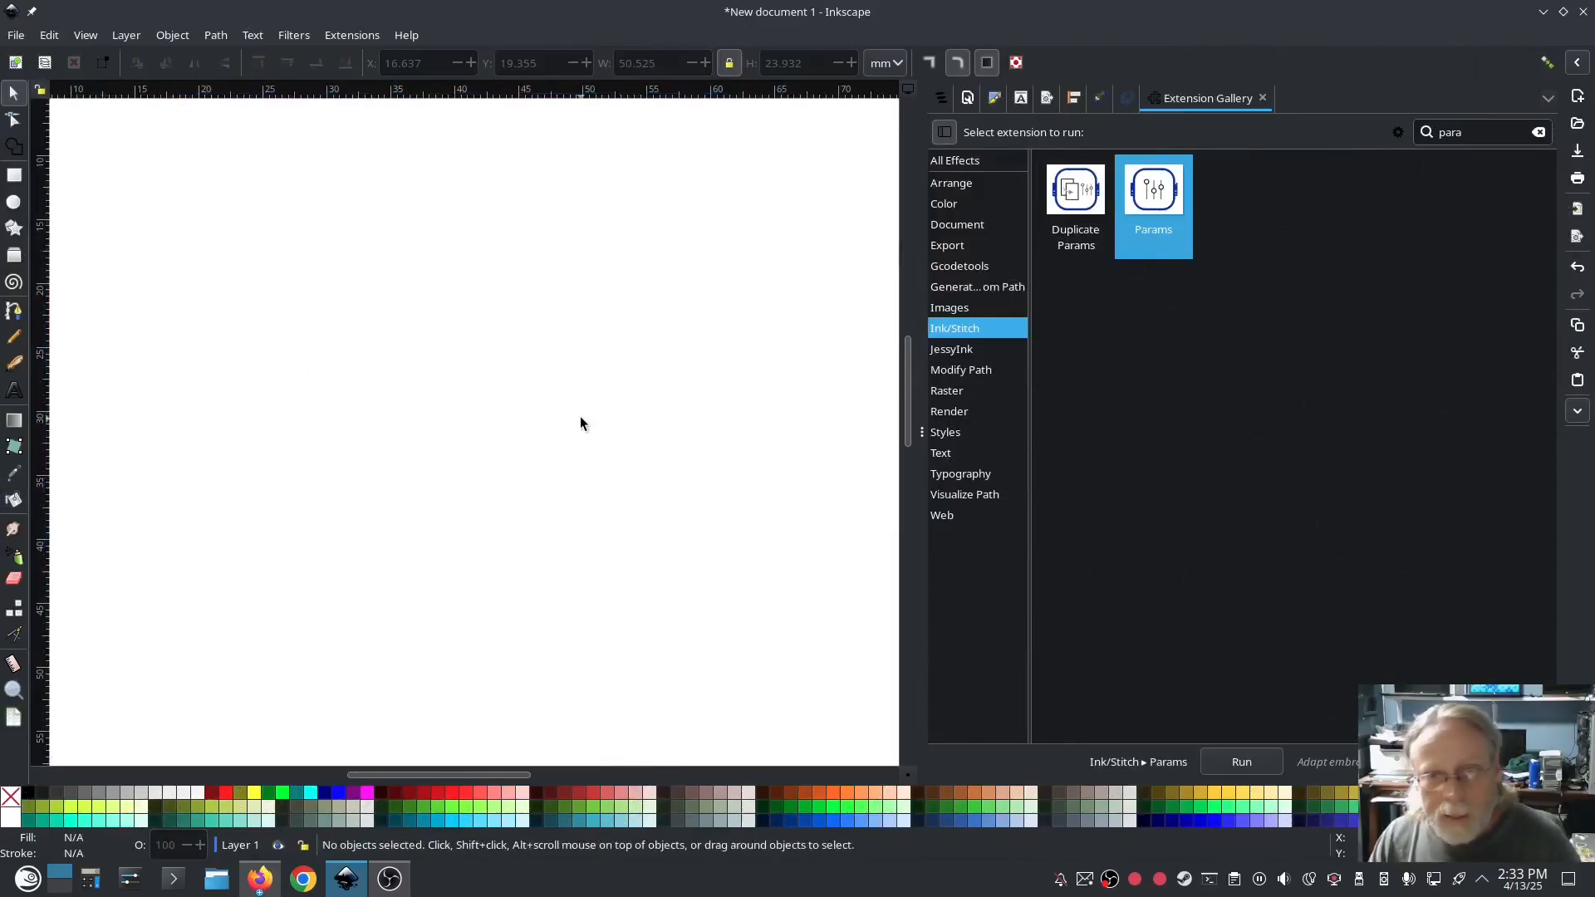
left_click(328, 35)
mouse_move(356, 274)
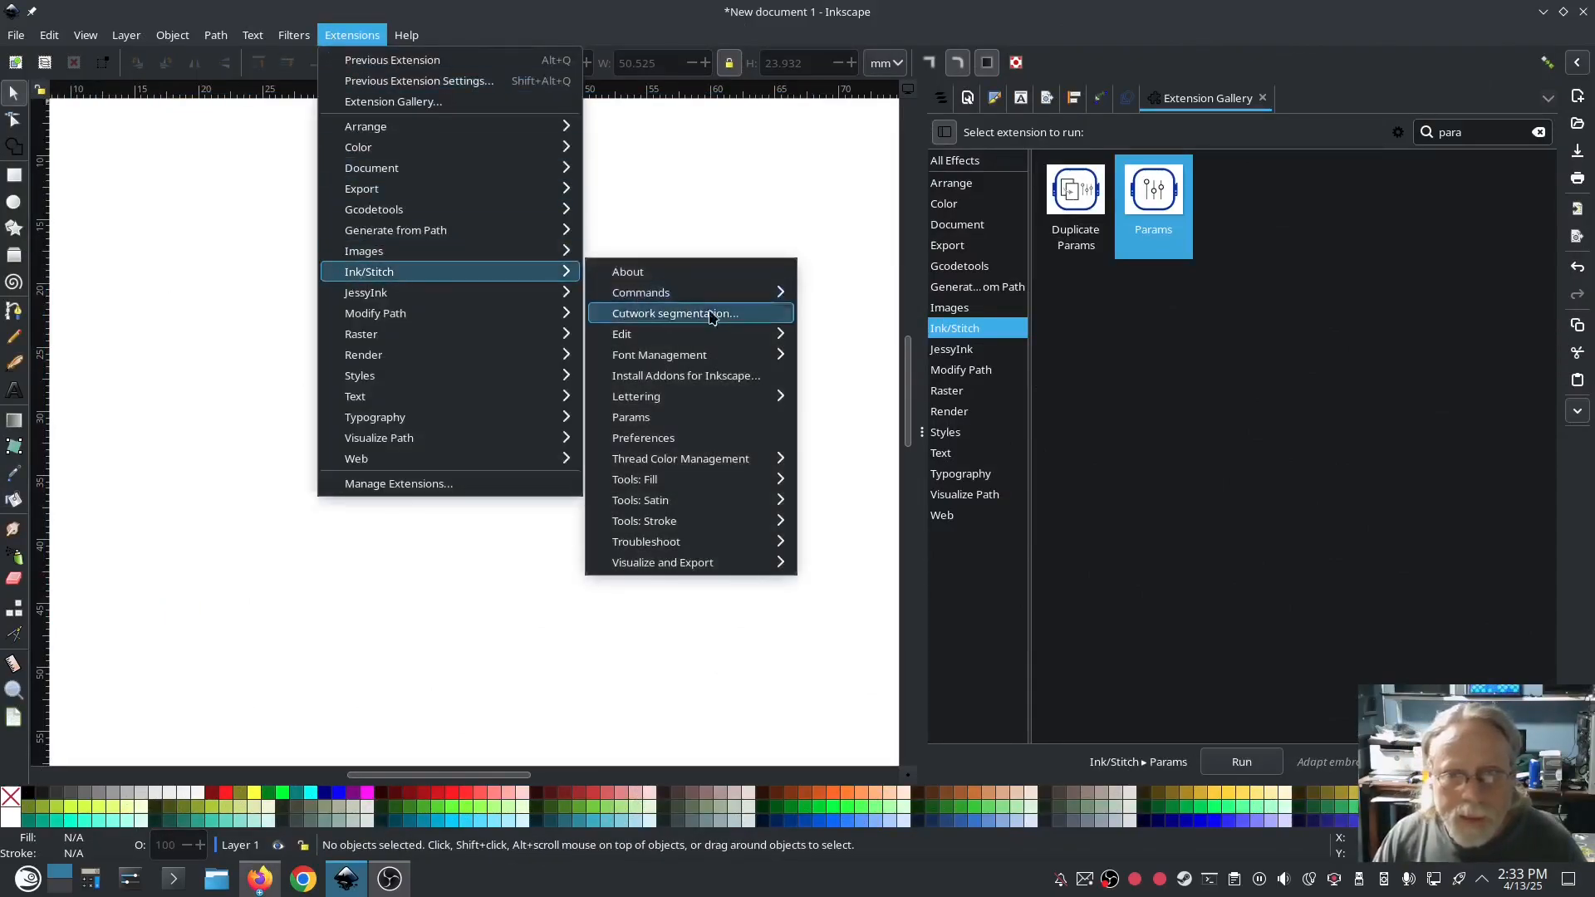
mouse_move(700, 501)
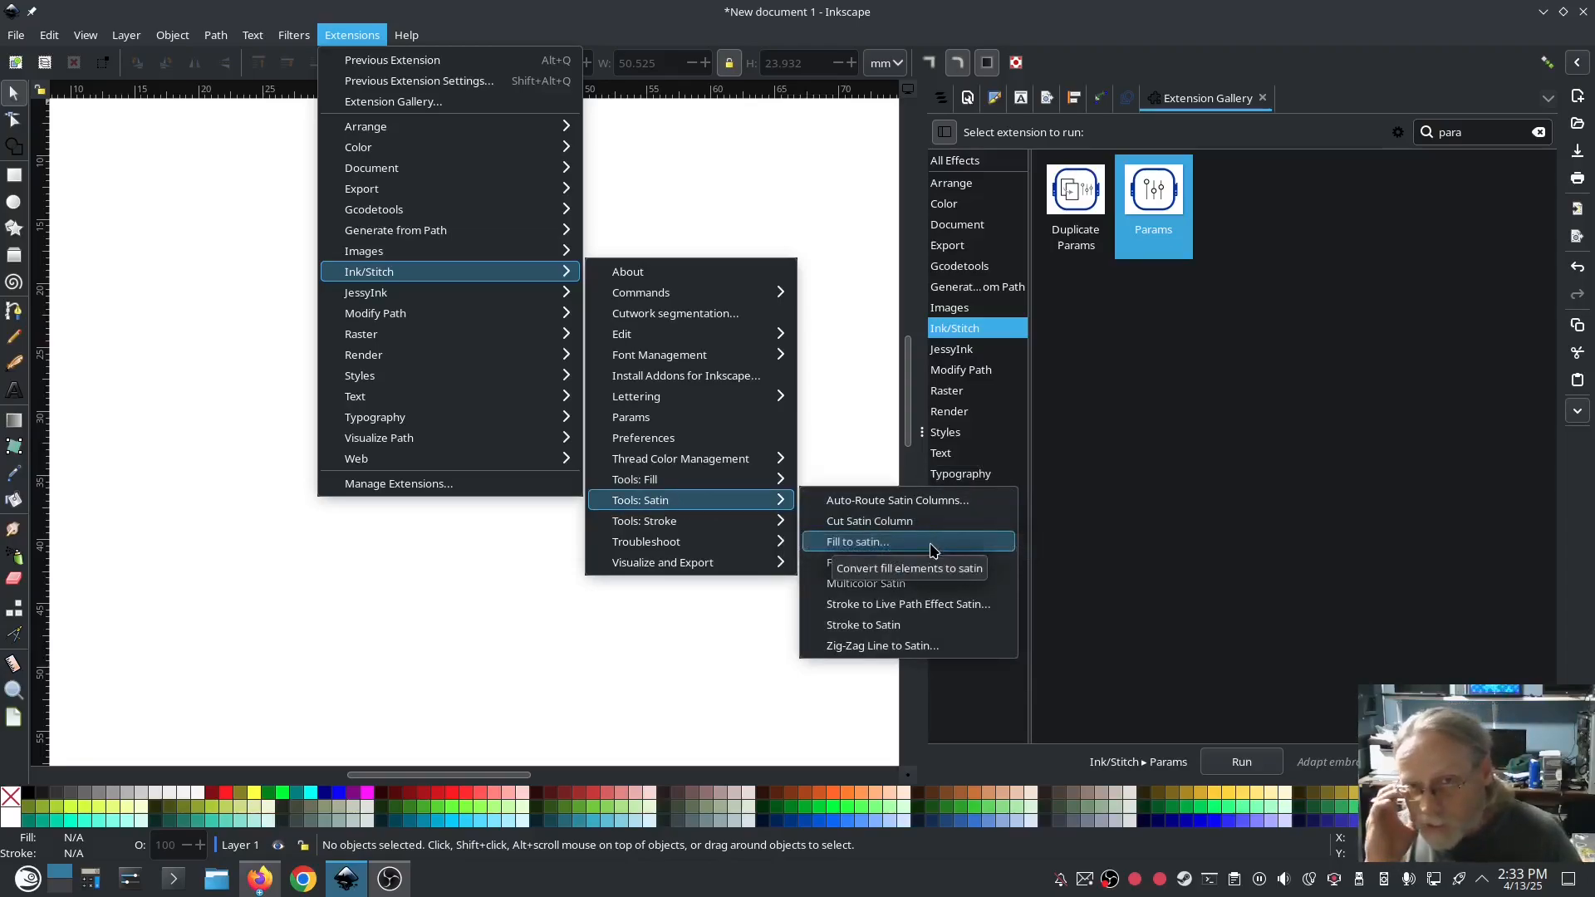
left_click(465, 573)
Draw a closed arch-shaped path about 93 mm wide across the page with the Pen tool.
left_click(13, 311)
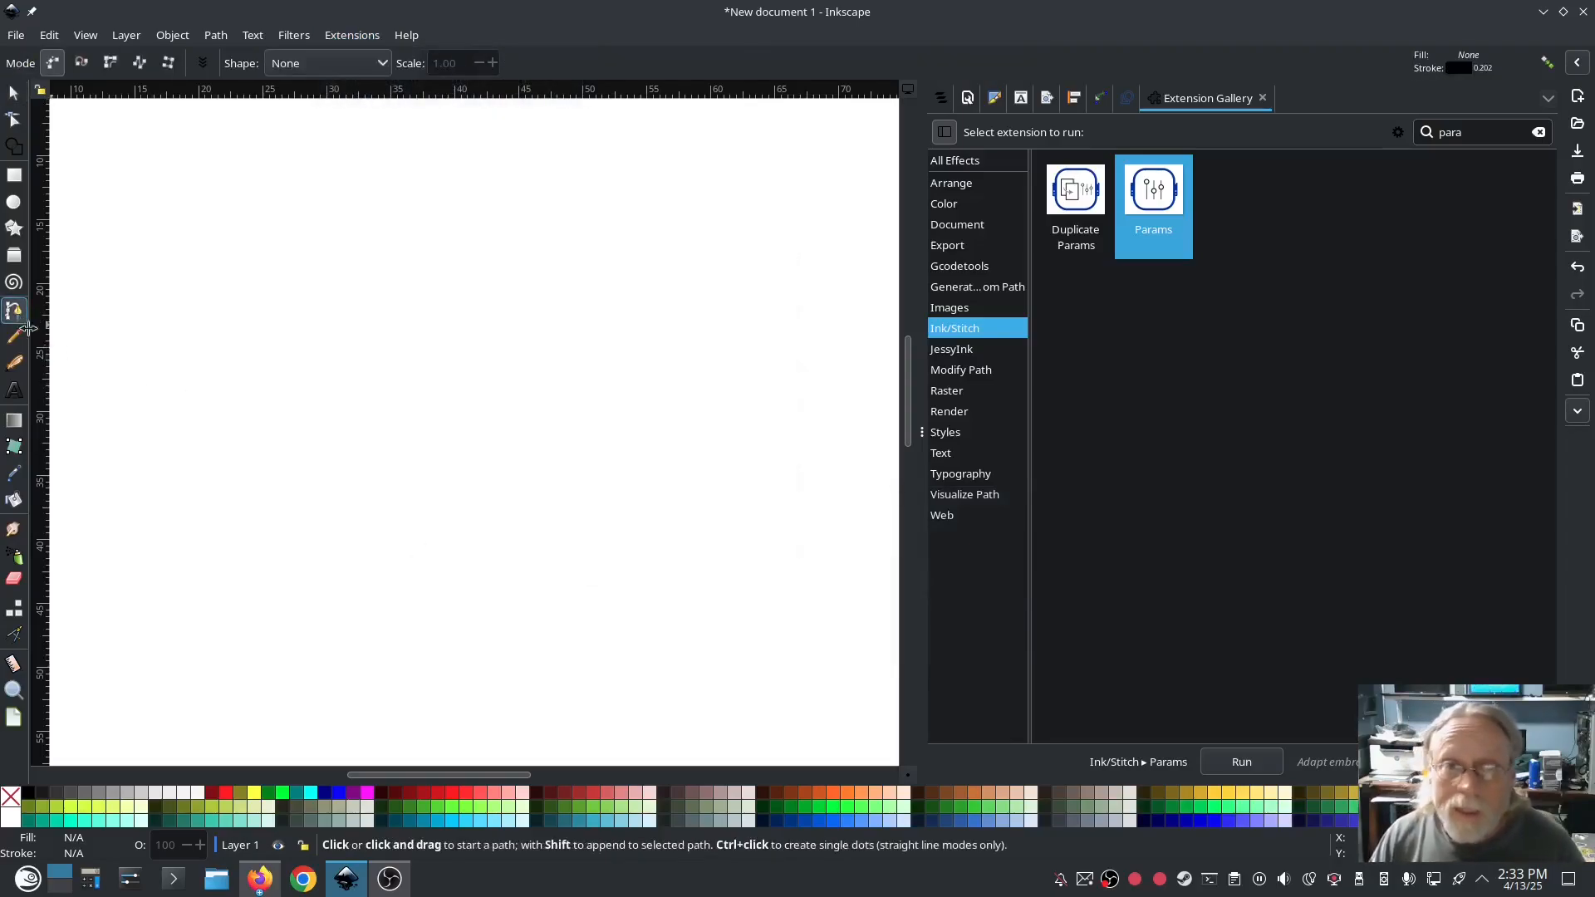
scroll(258, 529, "down", 3)
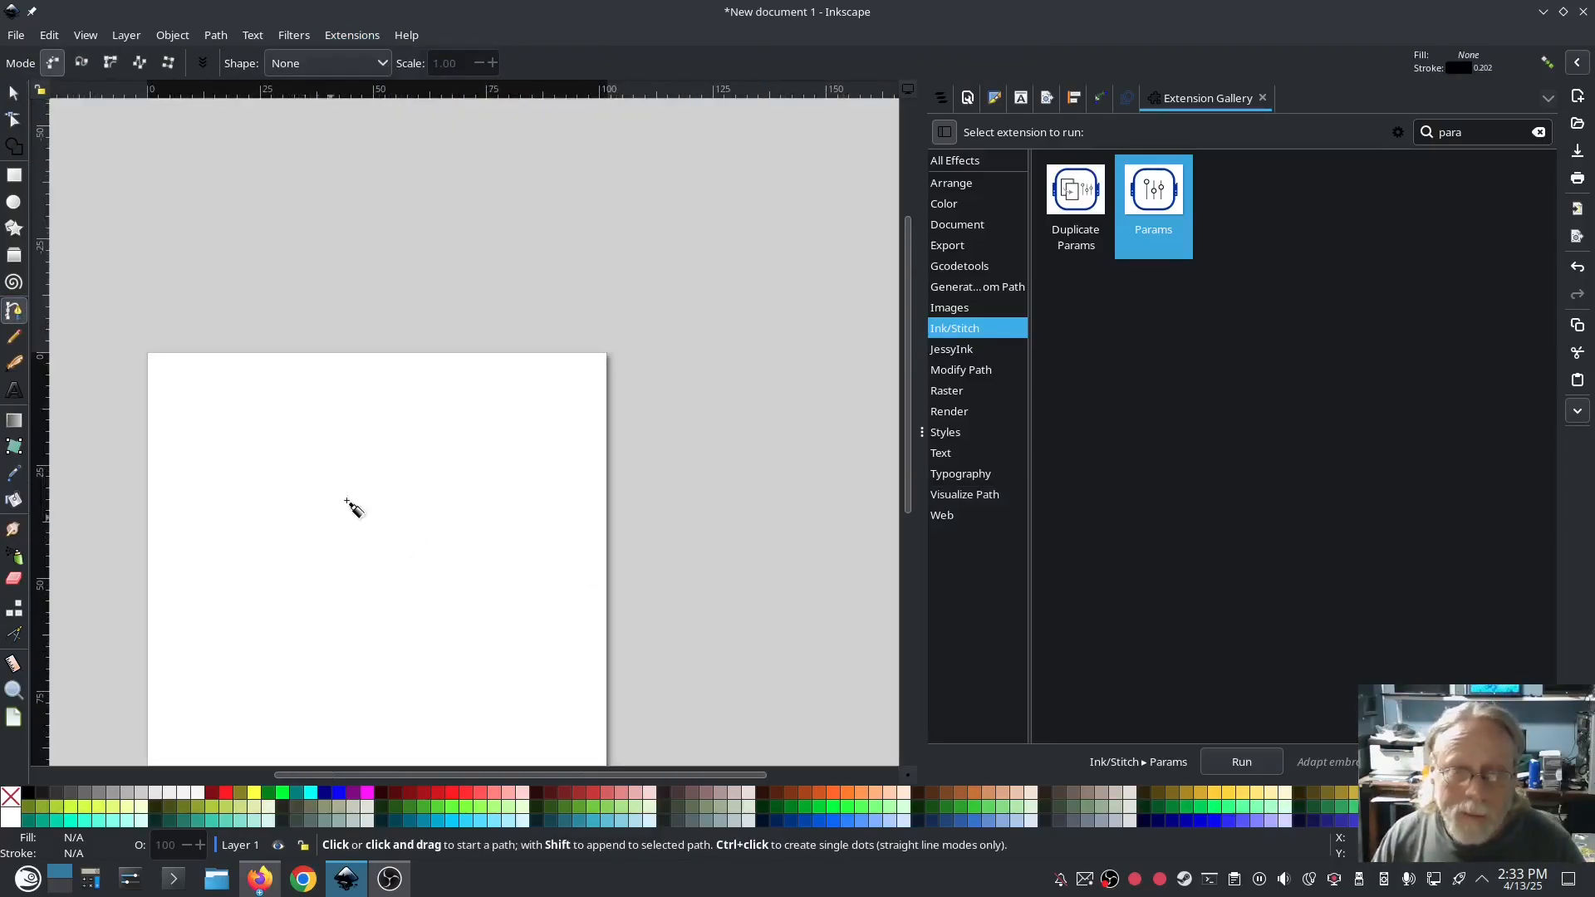
left_click_drag(428, 388, 579, 258)
left_click(319, 508)
left_click_drag(405, 434, 410, 432)
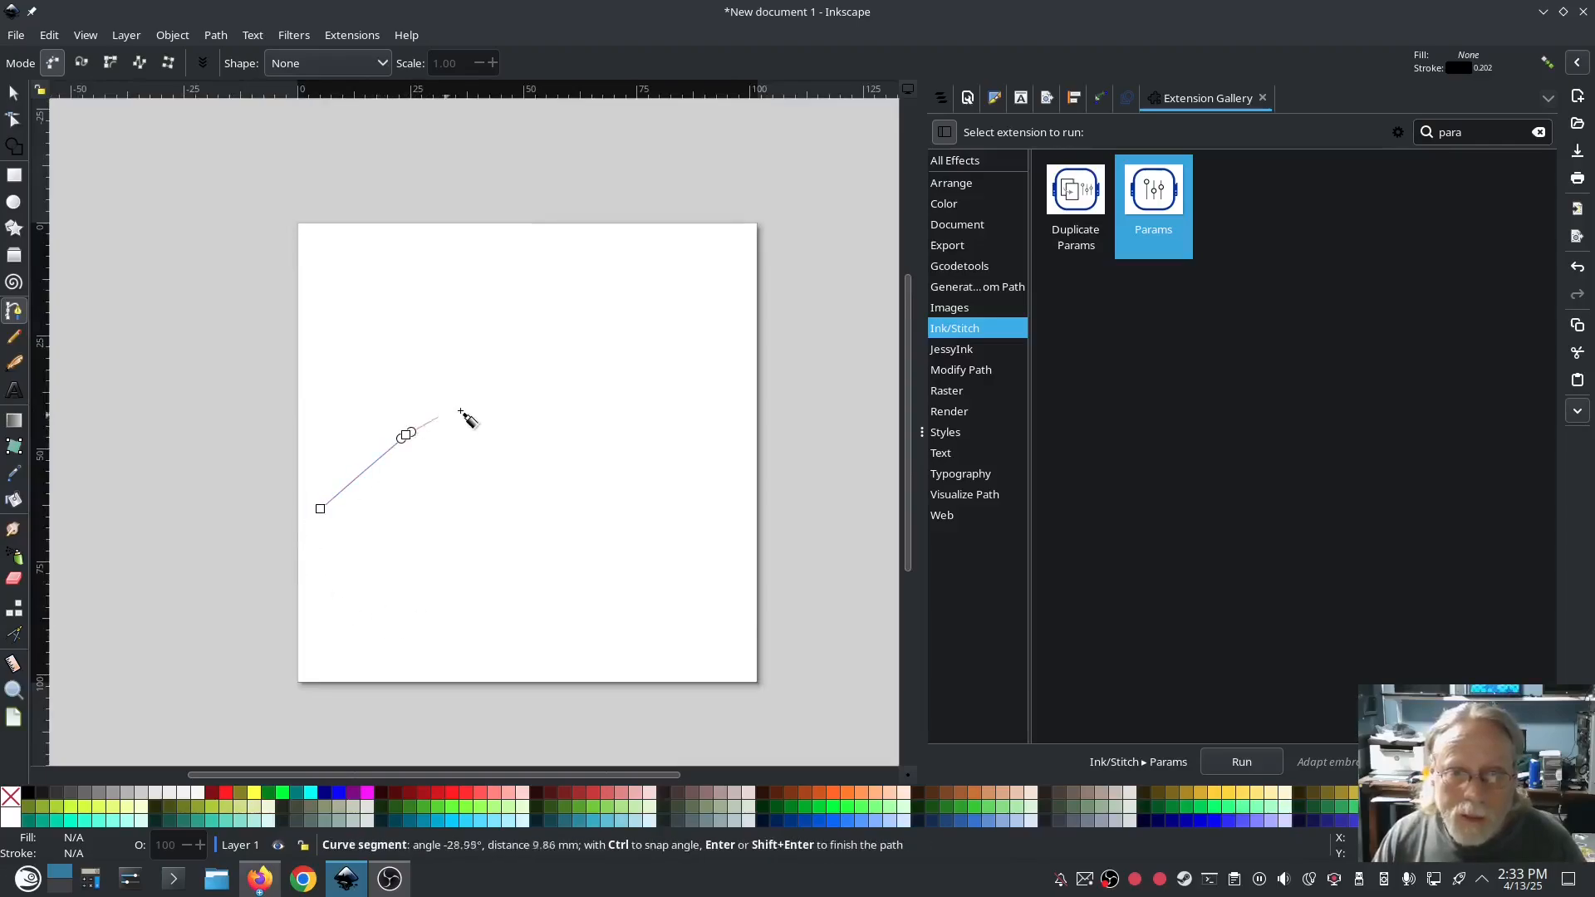
left_click(483, 410)
left_click(562, 419)
left_click(651, 443)
left_click_drag(689, 480, 695, 485)
left_click(725, 530)
mouse_move(712, 582)
left_mouse_down()
mouse_move(645, 589)
mouse_move(636, 556)
left_mouse_up()
left_click_drag(630, 523, 628, 519)
left_click(623, 495)
left_click(520, 474)
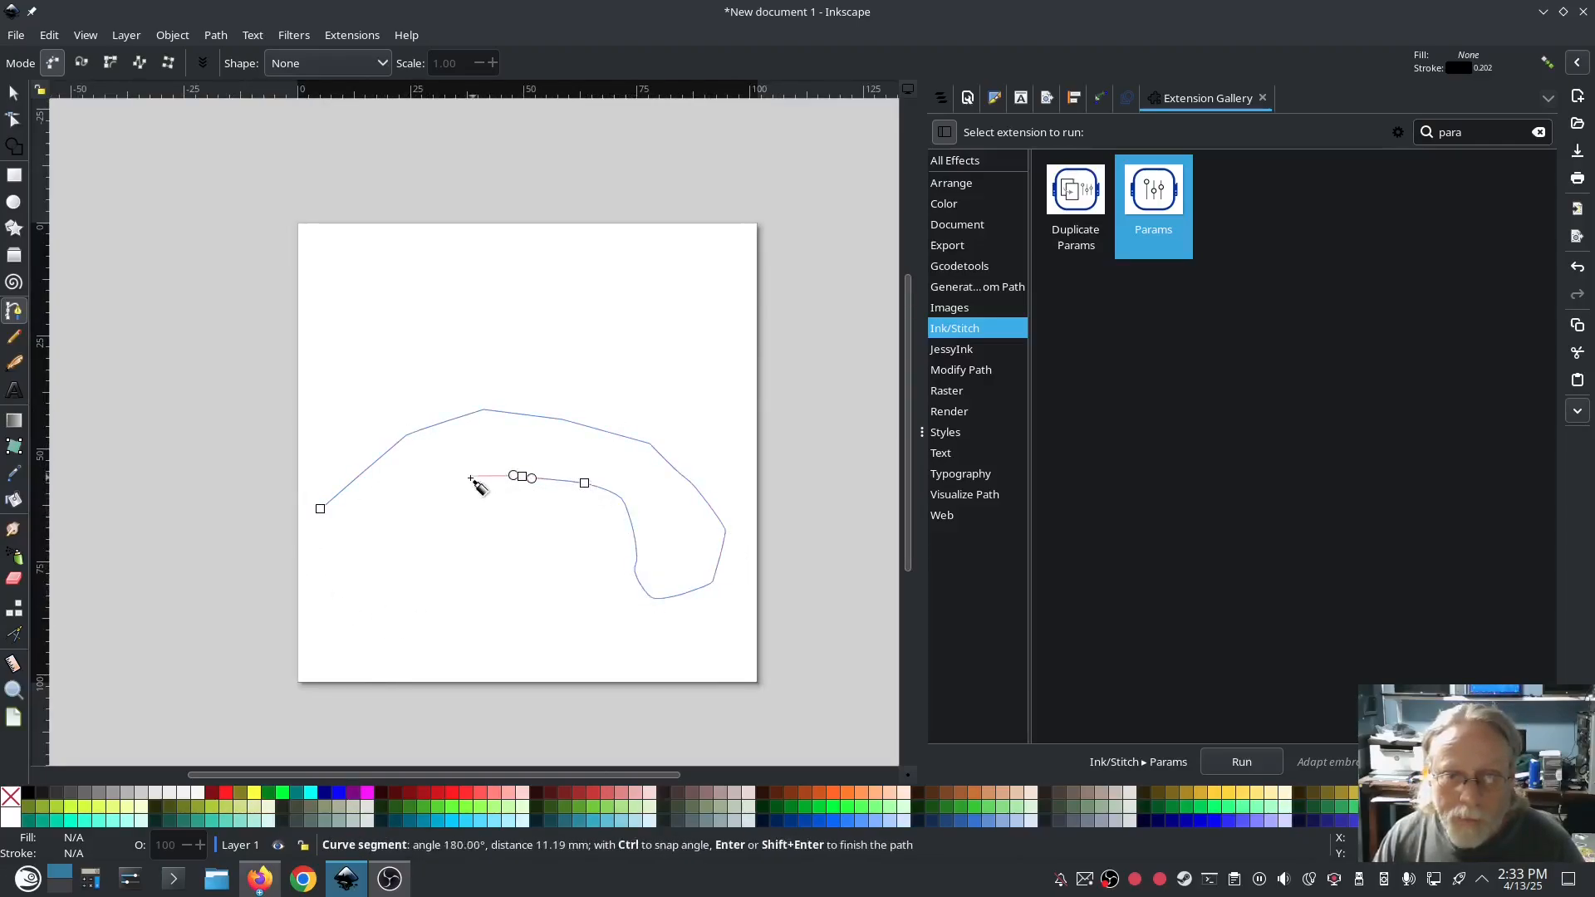
left_click(470, 475)
left_click(363, 515)
left_click(317, 563)
left_click(304, 534)
left_click_drag(312, 514, 318, 510)
left_click(318, 507)
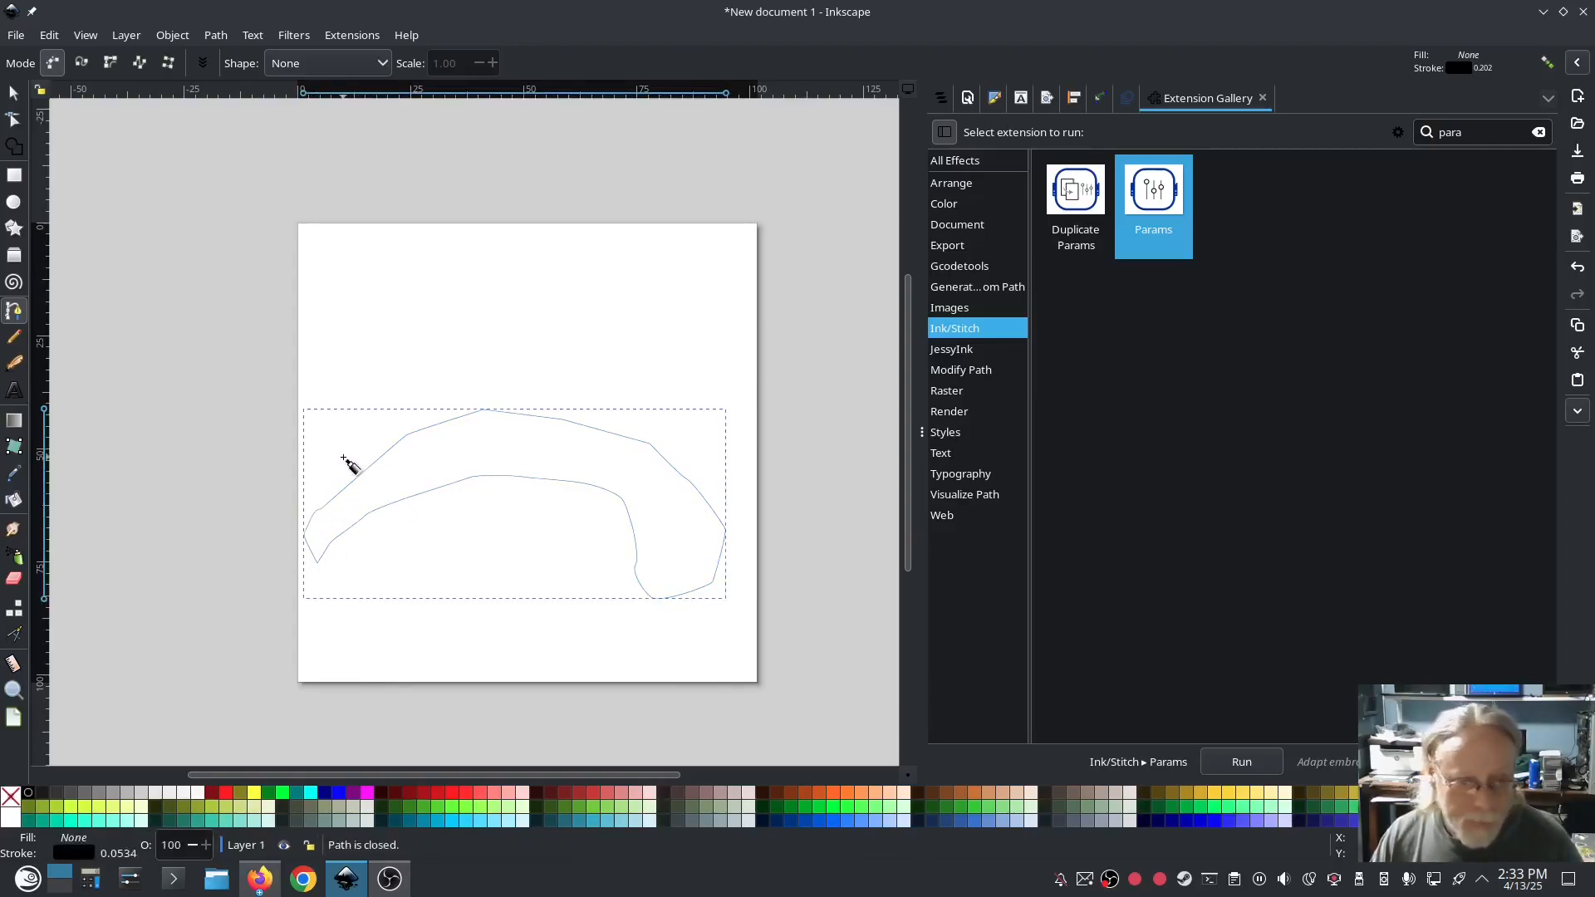
Remove the arch-shaped path's stroke and fill it with red.
left_click(10, 799, "shift")
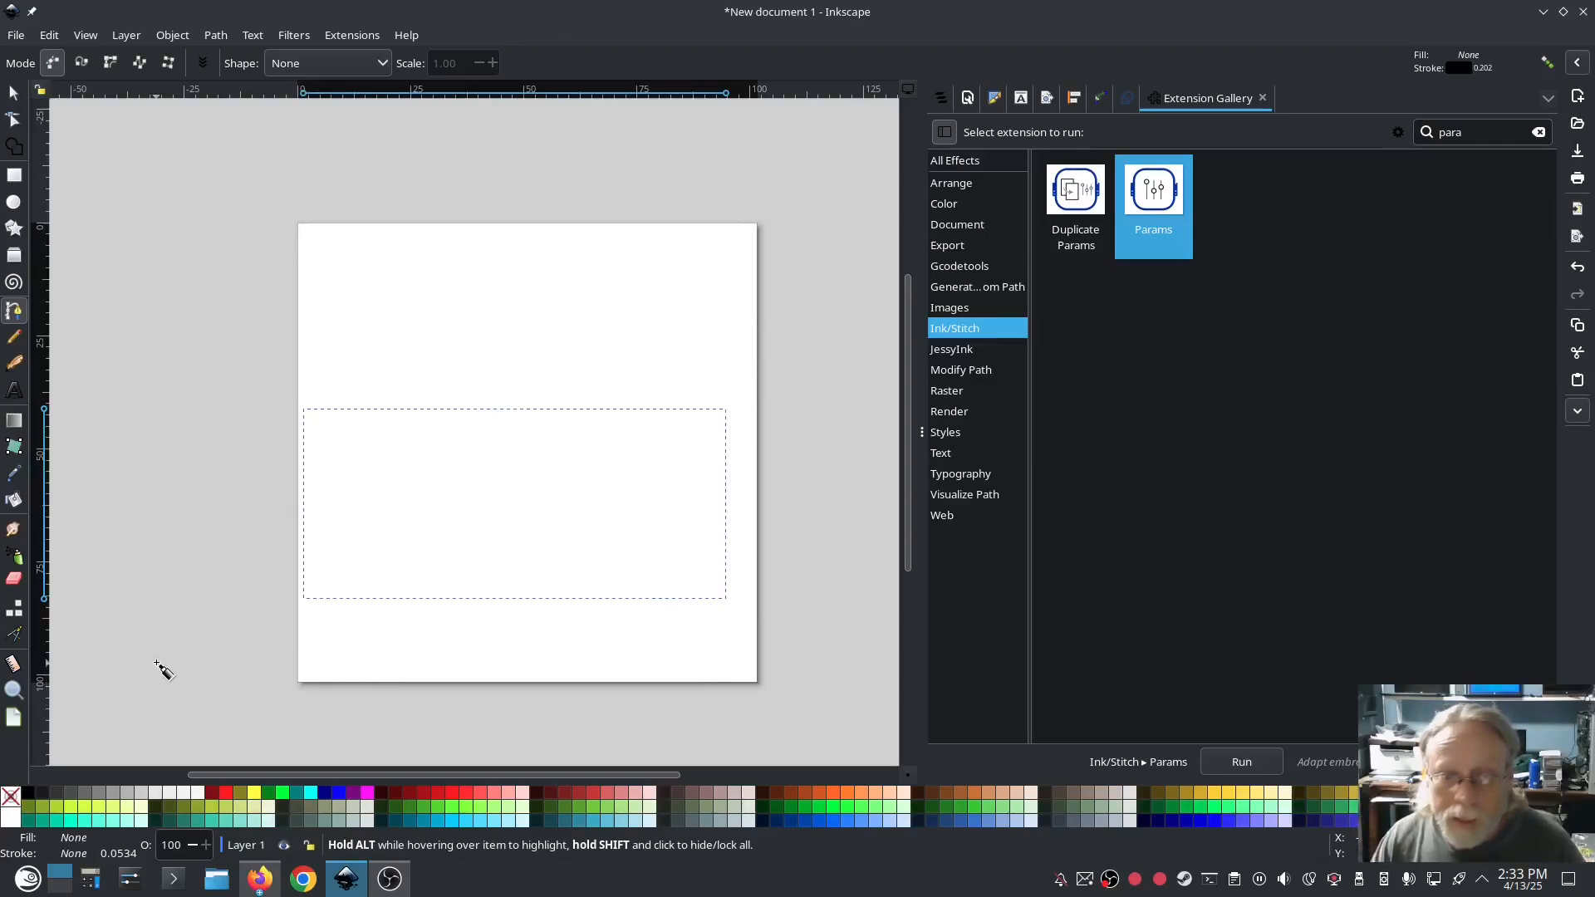
left_click(229, 796)
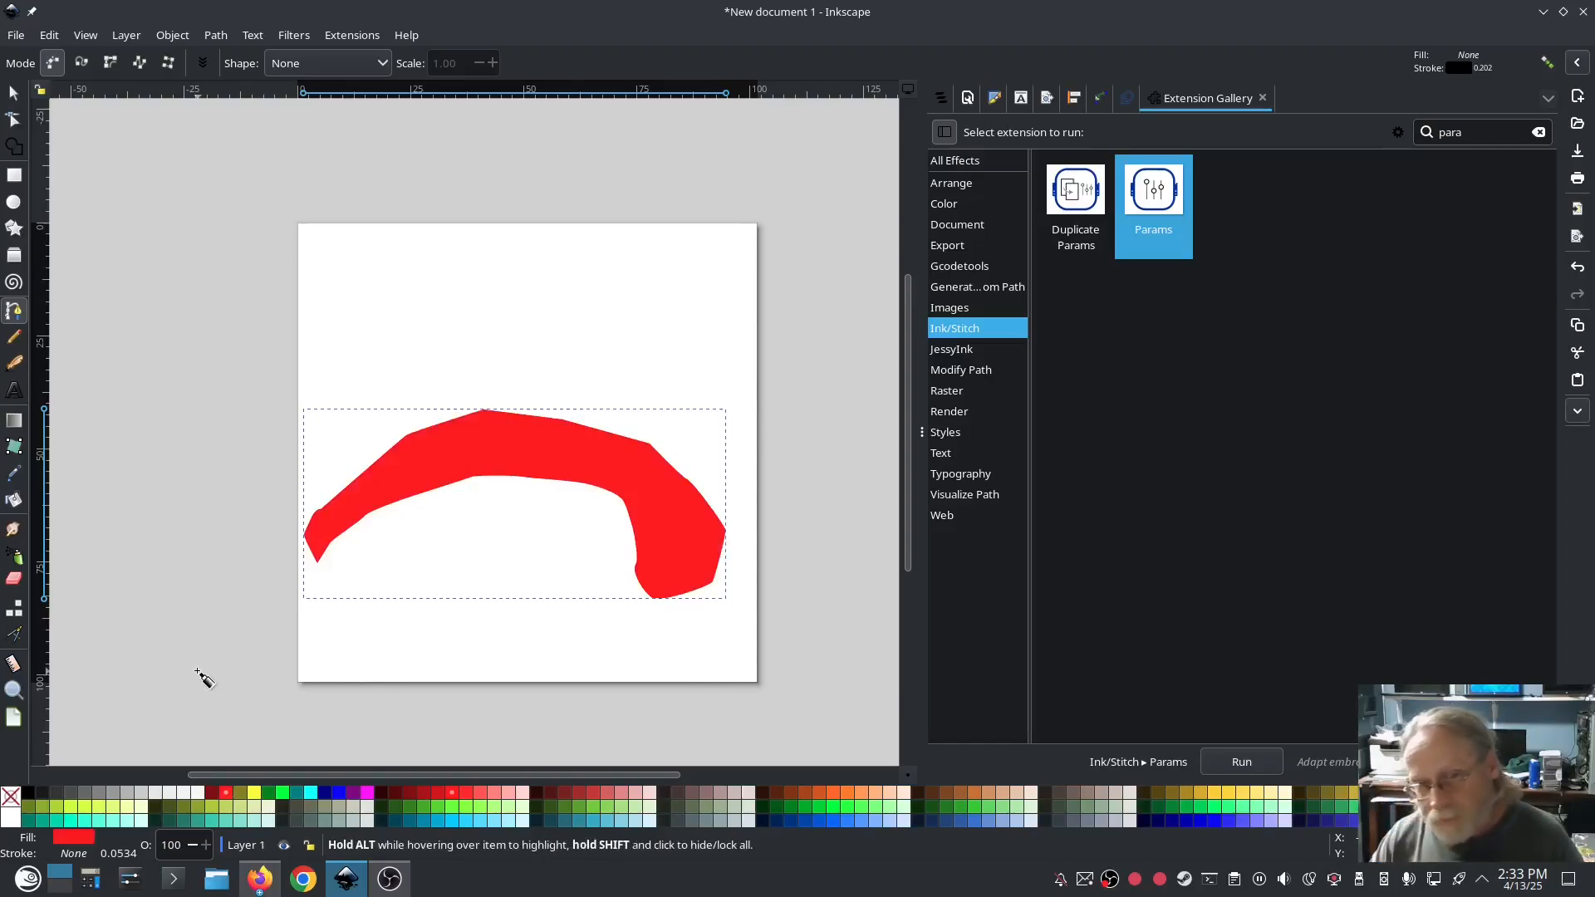
Draw three freehand rung lines across the red arch, near its narrow end, at its middle and near its wide end.
left_click(14, 337)
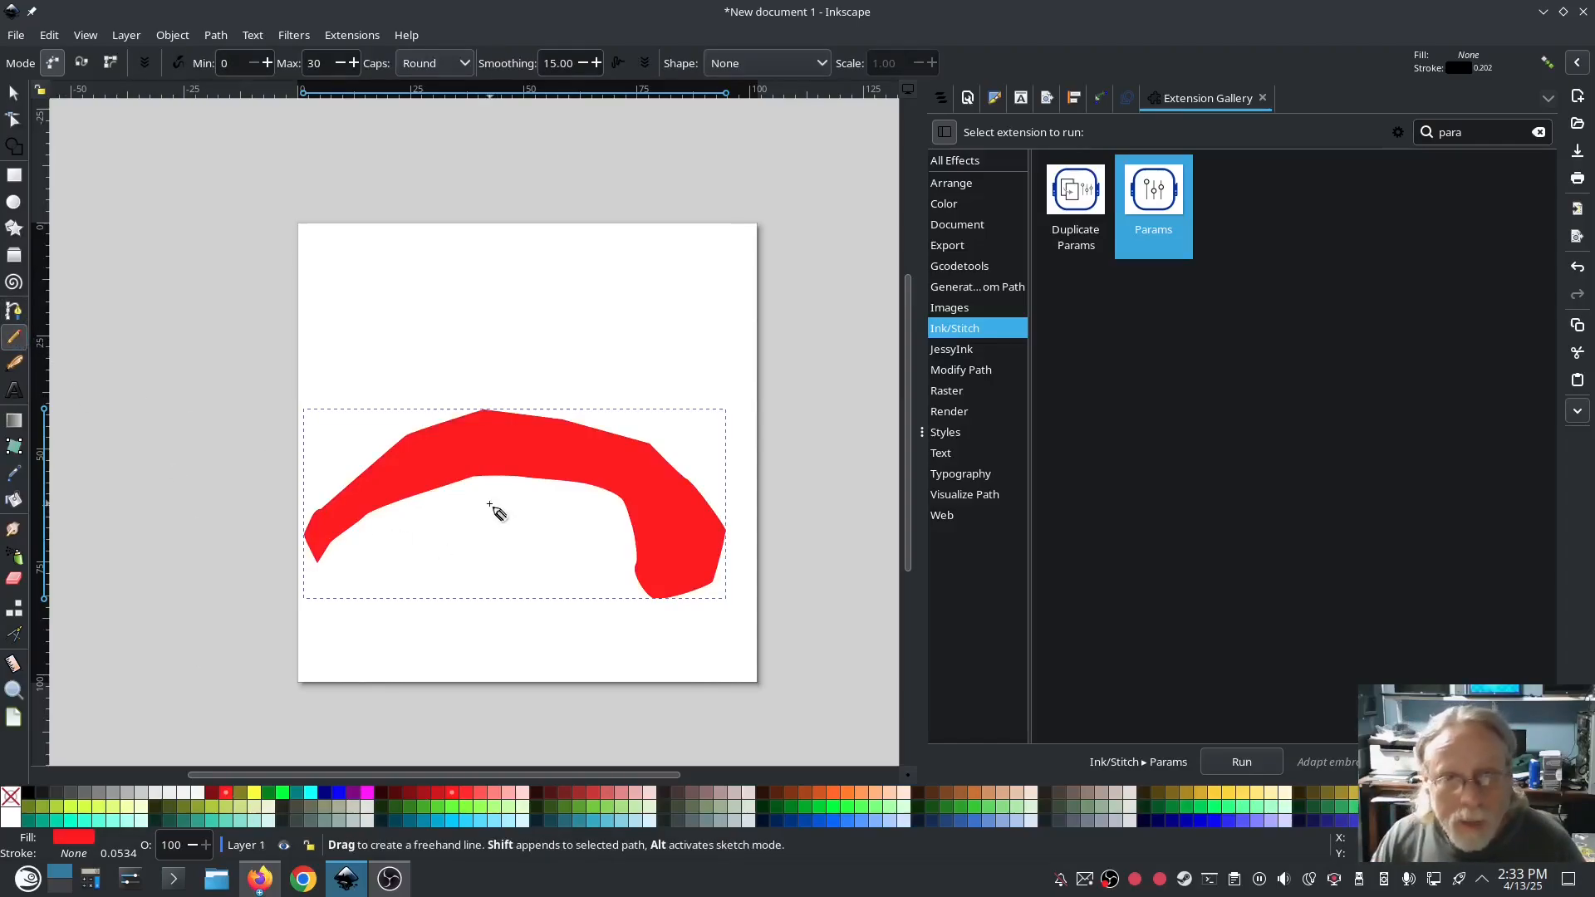
left_click_drag(406, 514, 354, 452)
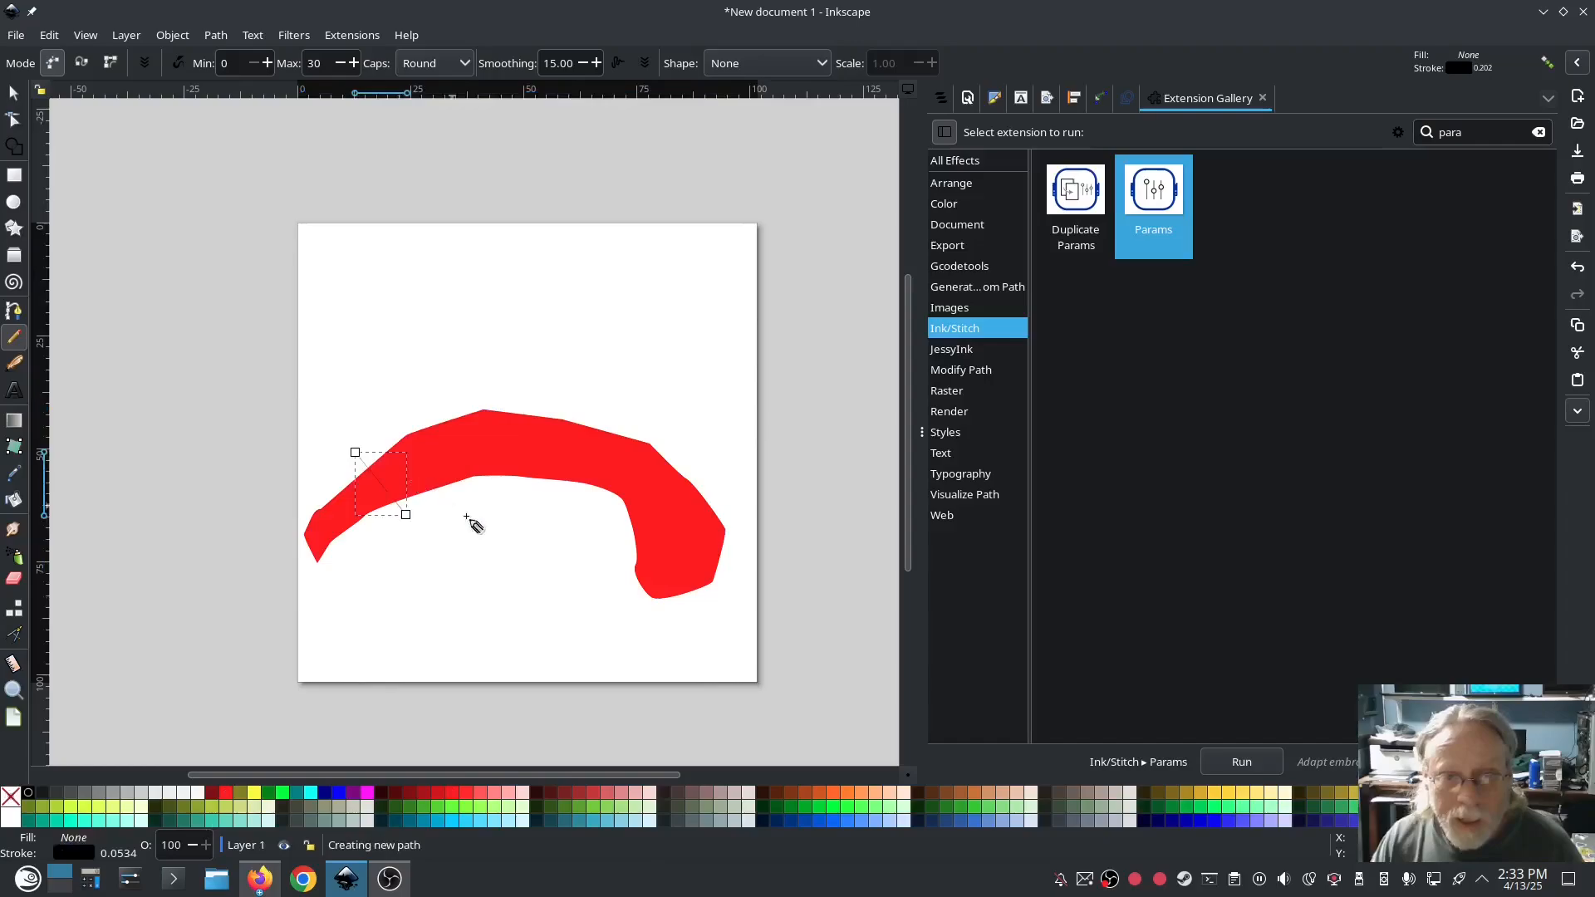
left_click_drag(522, 391, 520, 490)
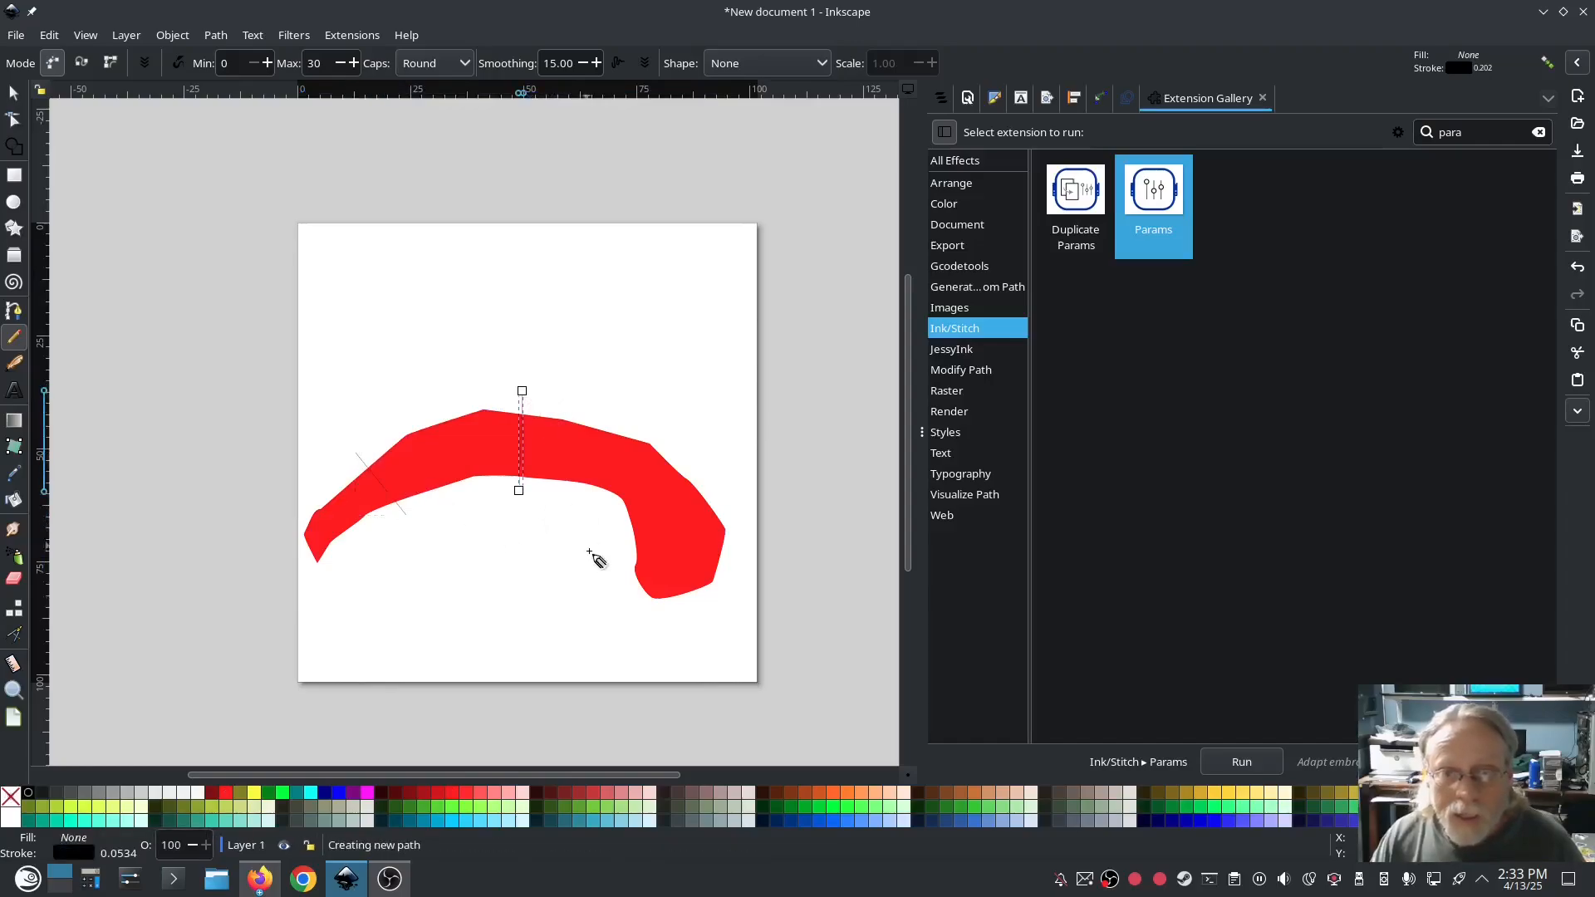
left_click_drag(610, 543, 706, 481)
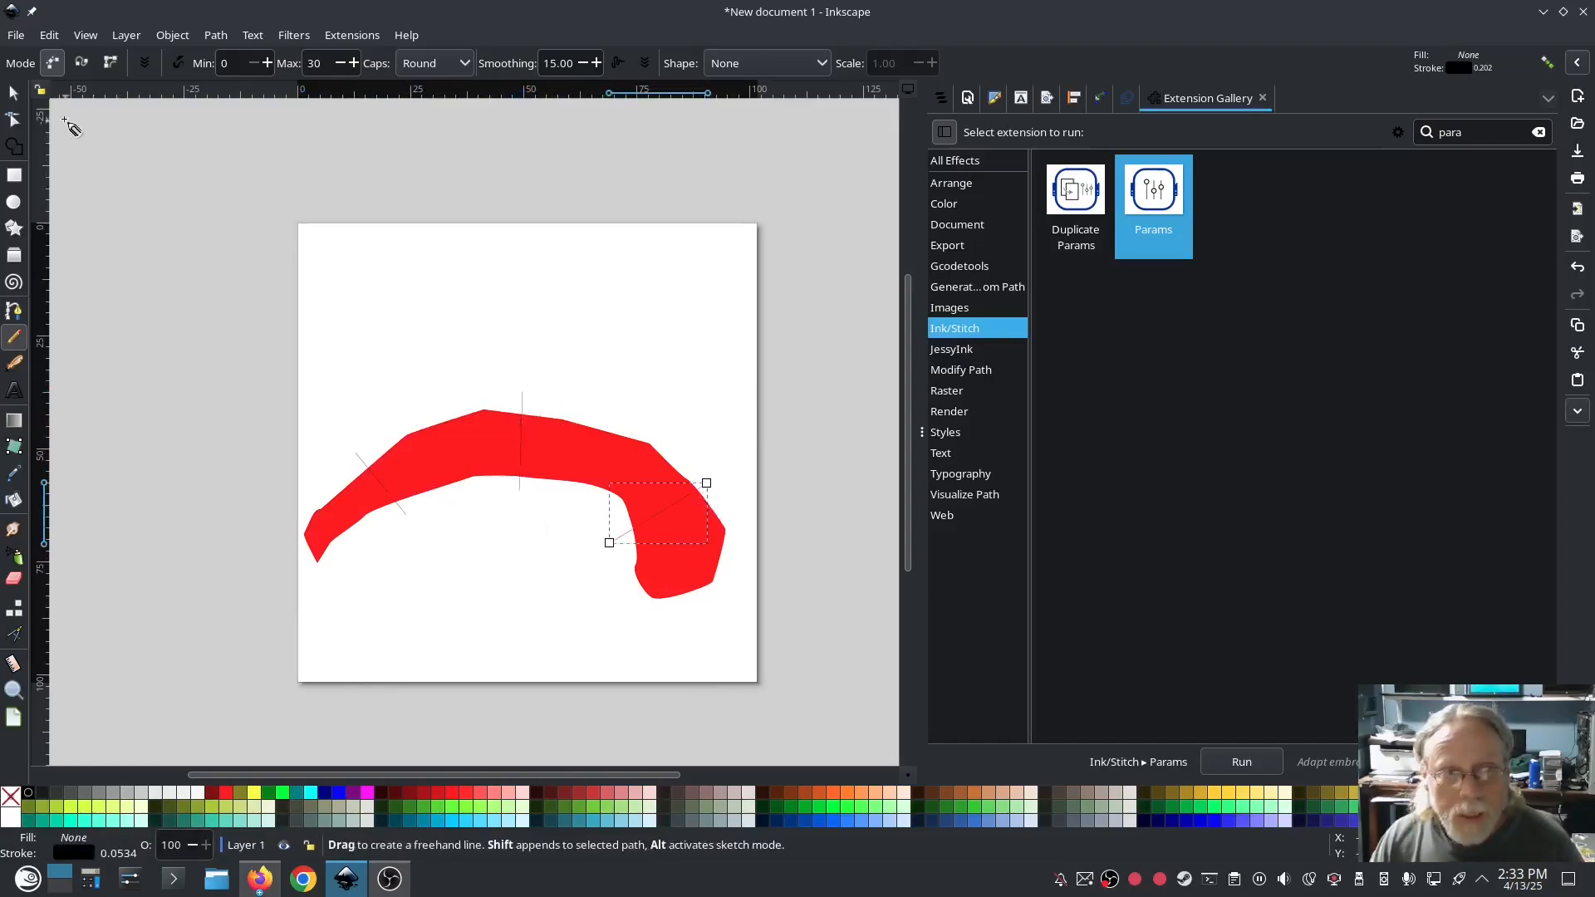
Select the red arch with its three rung lines, search the Extension Gallery for "fill" and open Fill to satin.
left_click(12, 94)
left_click_drag(780, 650, 214, 309)
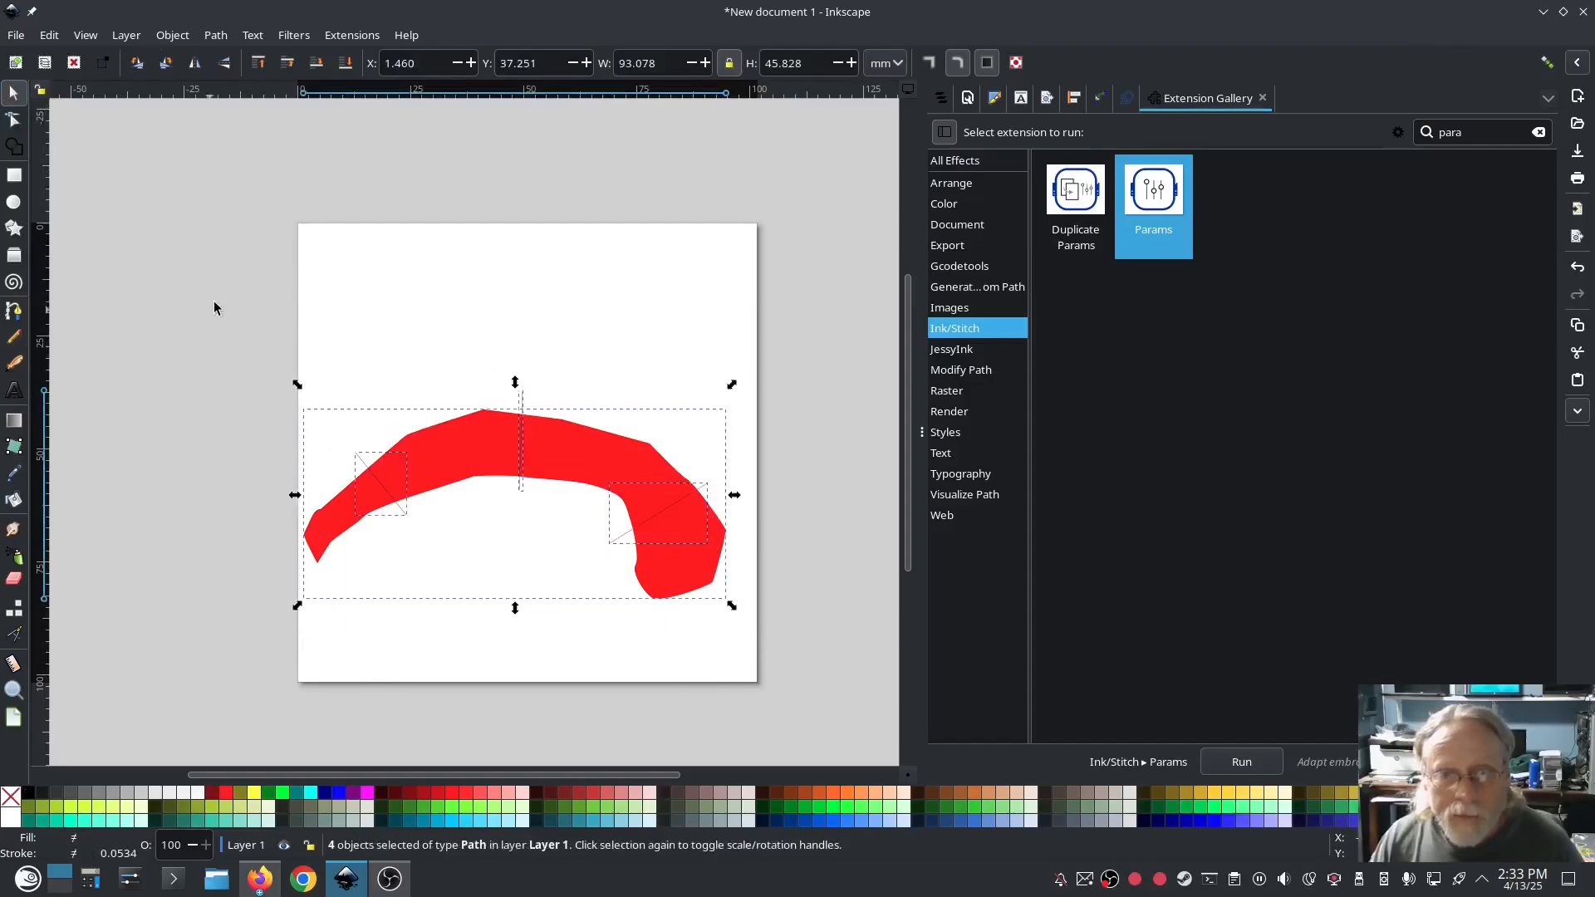
left_click(1455, 133)
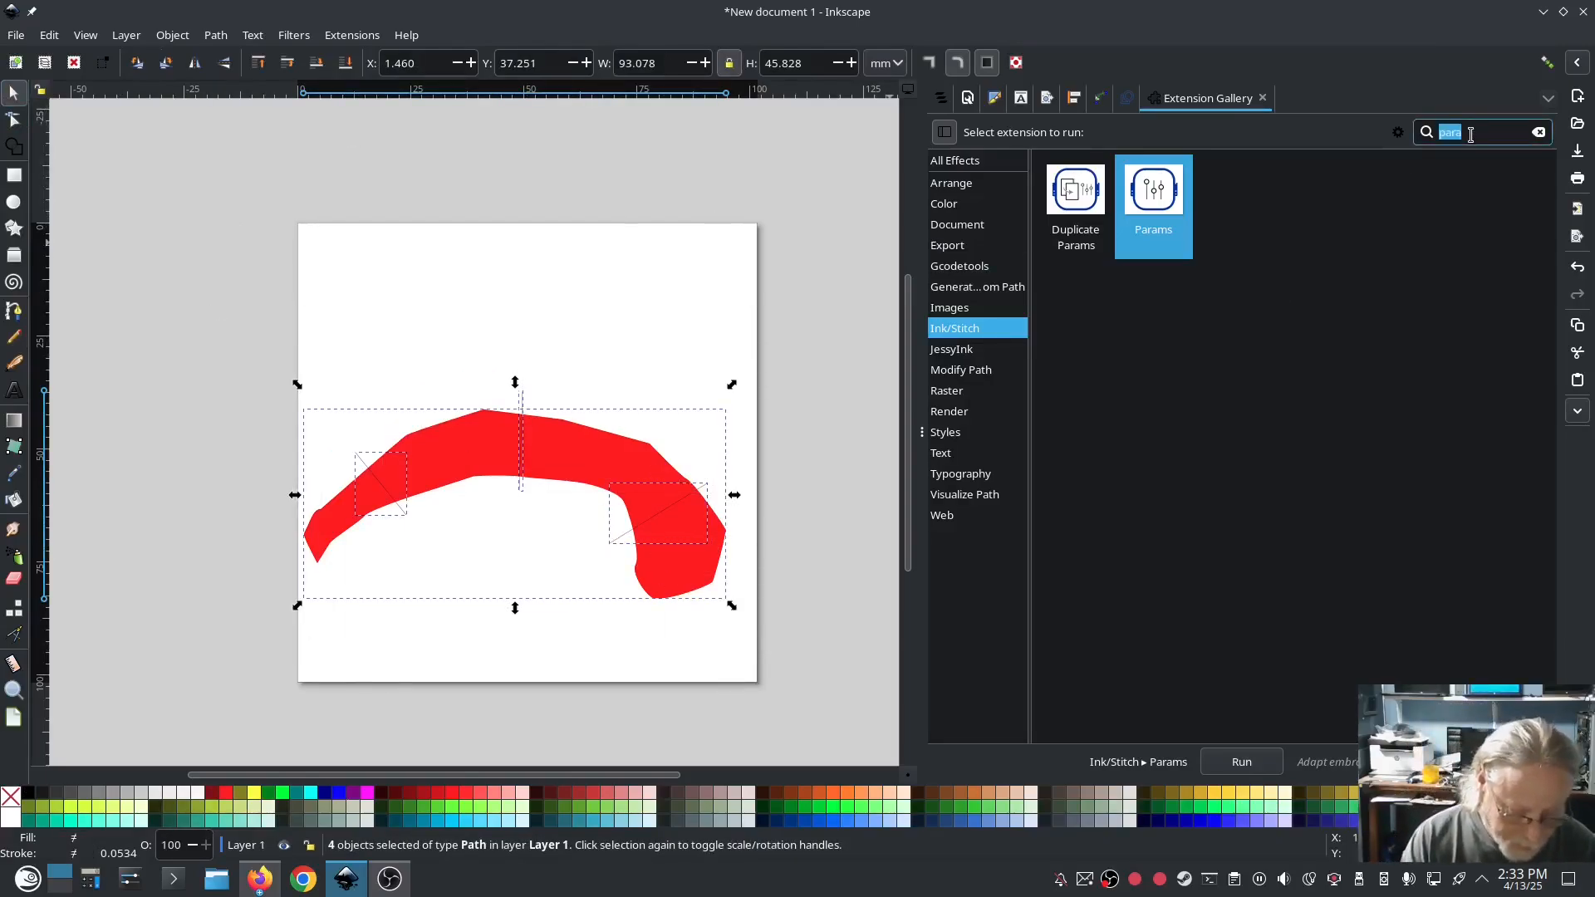
type("fill")
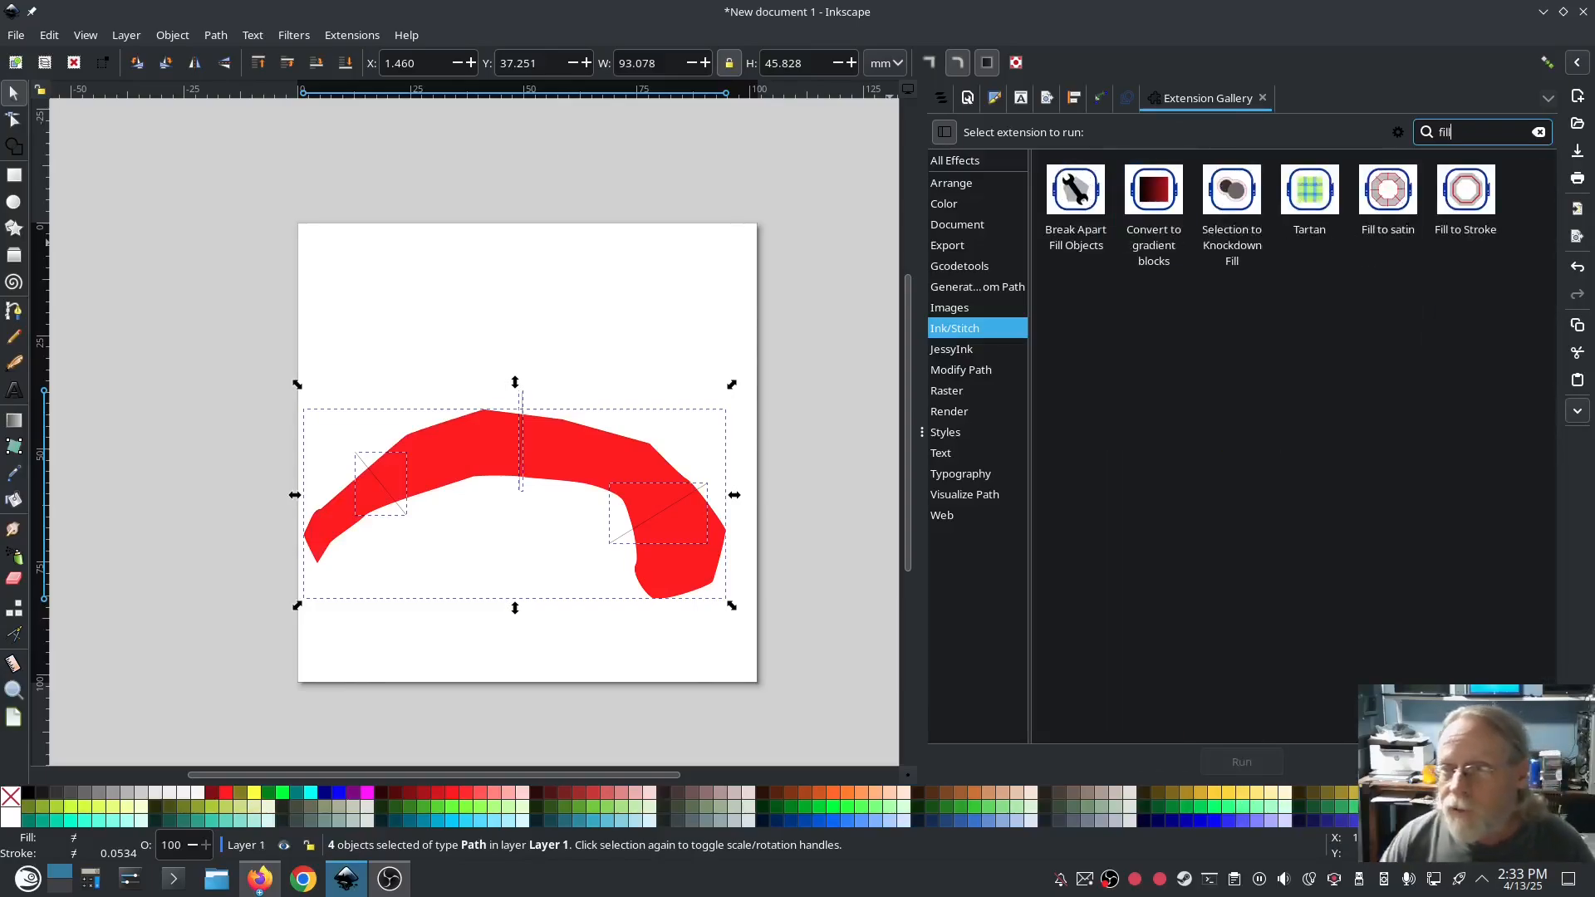
double_click(1400, 207)
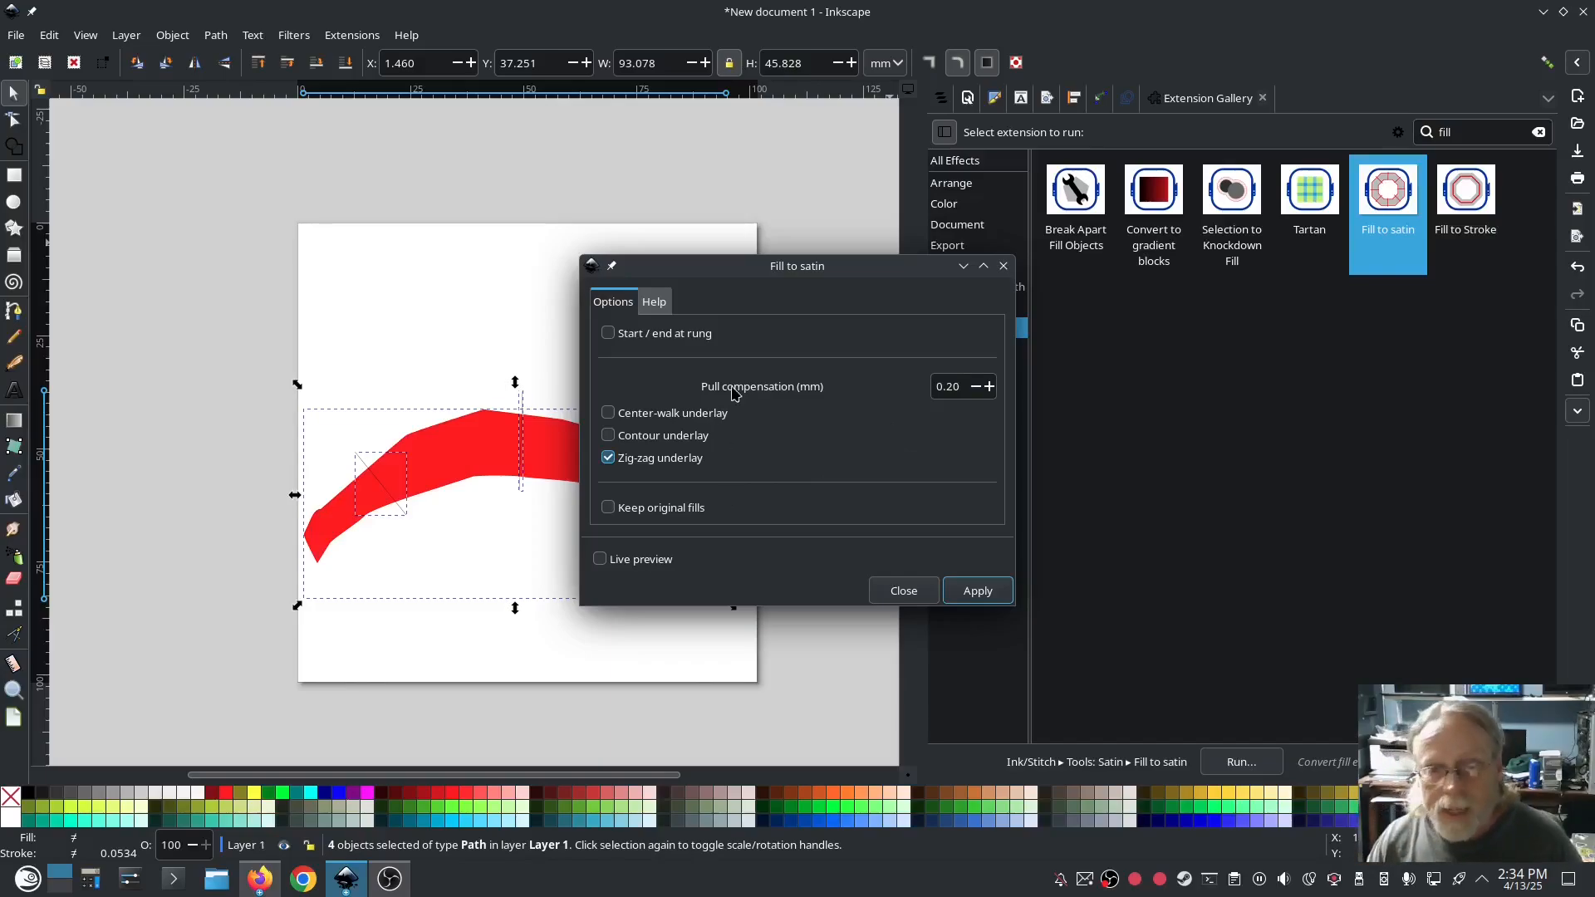
Try Fill to satin on the arch with center-walk underlay instead of zig-zag underlay and 0.20 mm pull compensation.
left_click(608, 458)
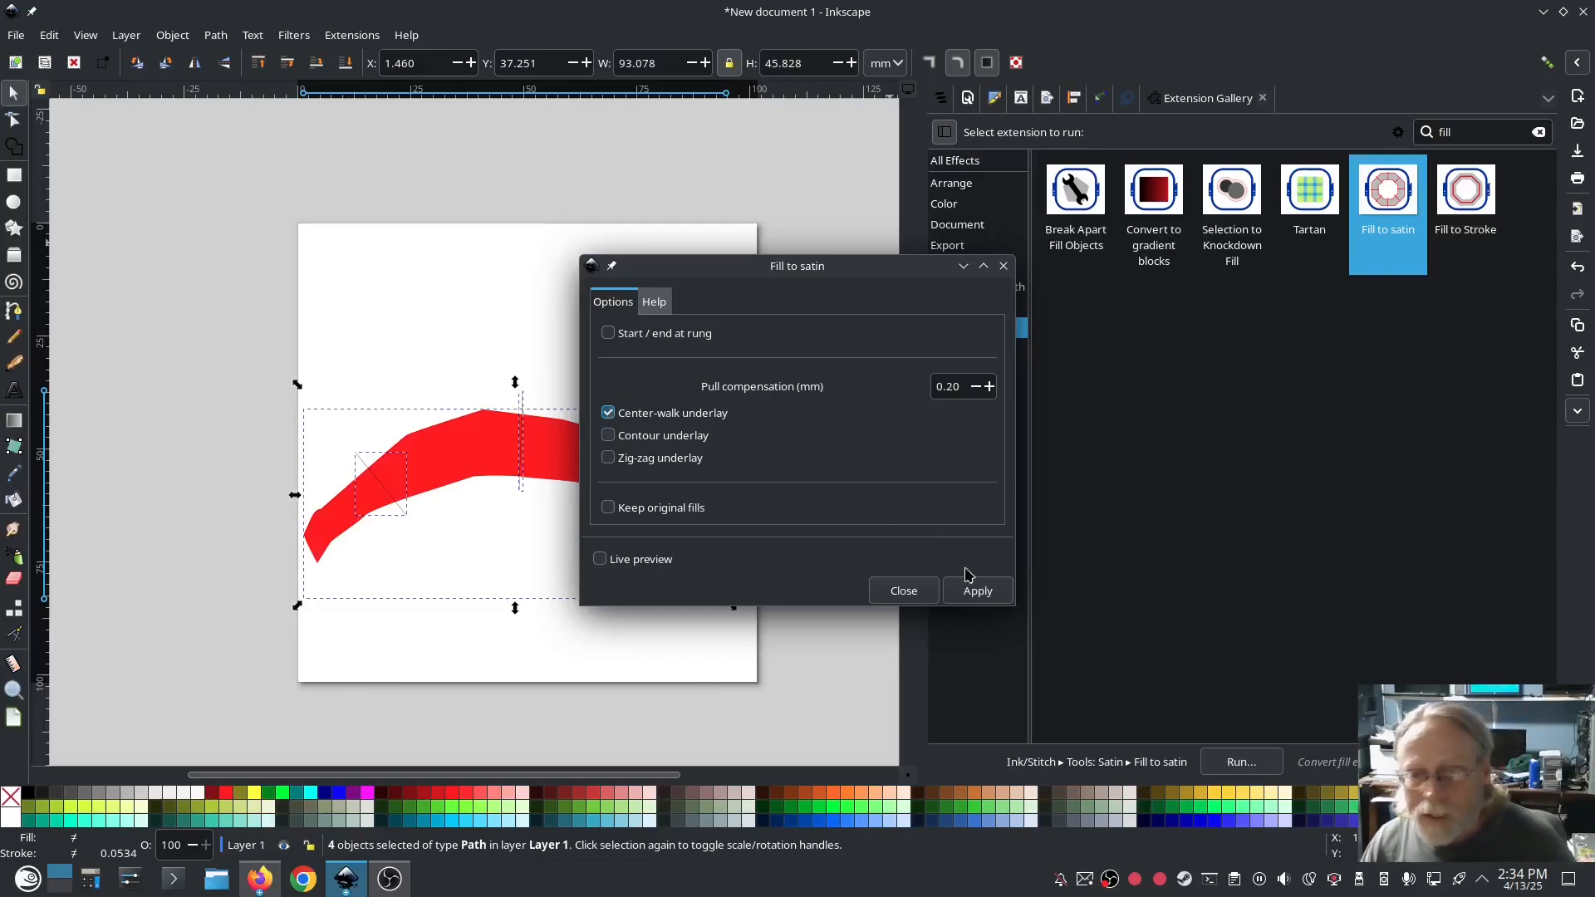
left_click(978, 592)
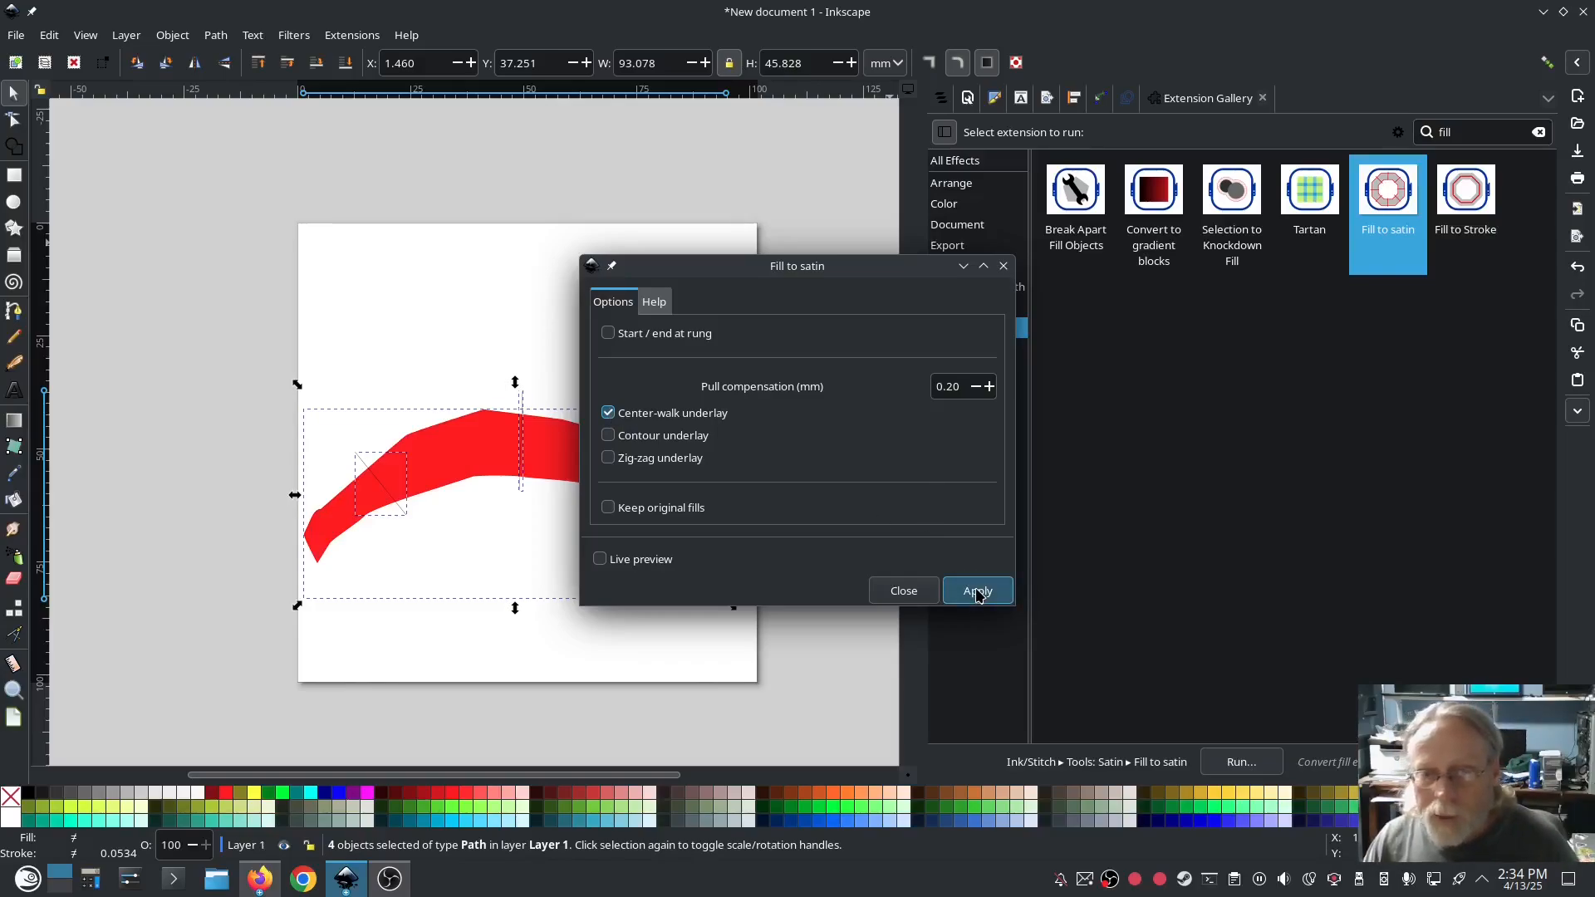
left_click(904, 590)
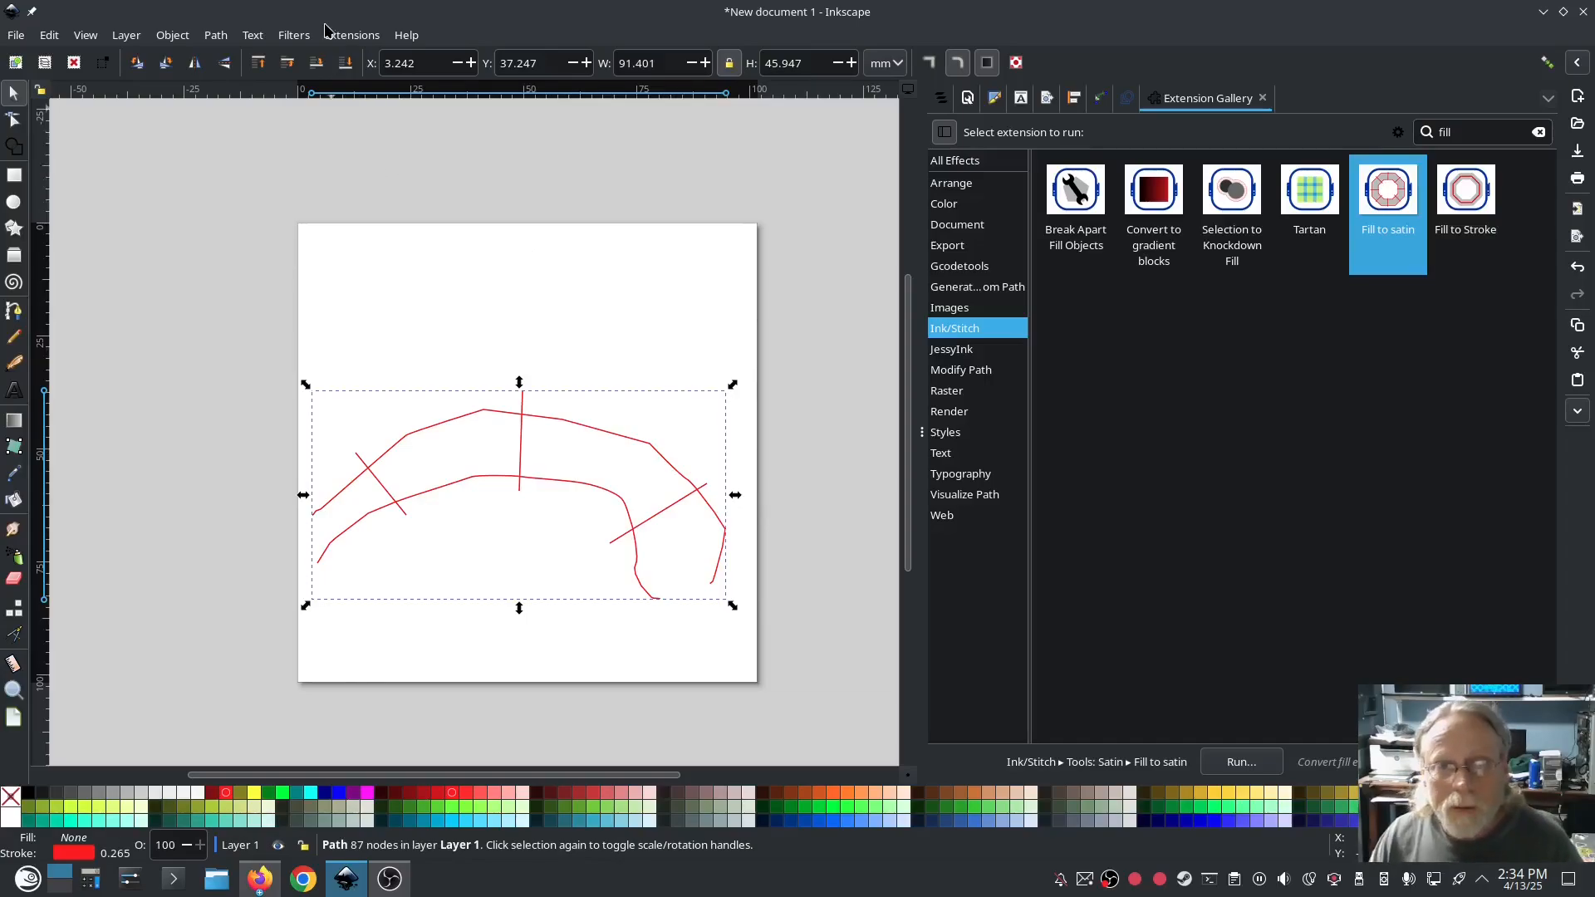
Simulate the satin column's stitches, close the simulation and undo the satin conversion.
left_click(352, 35)
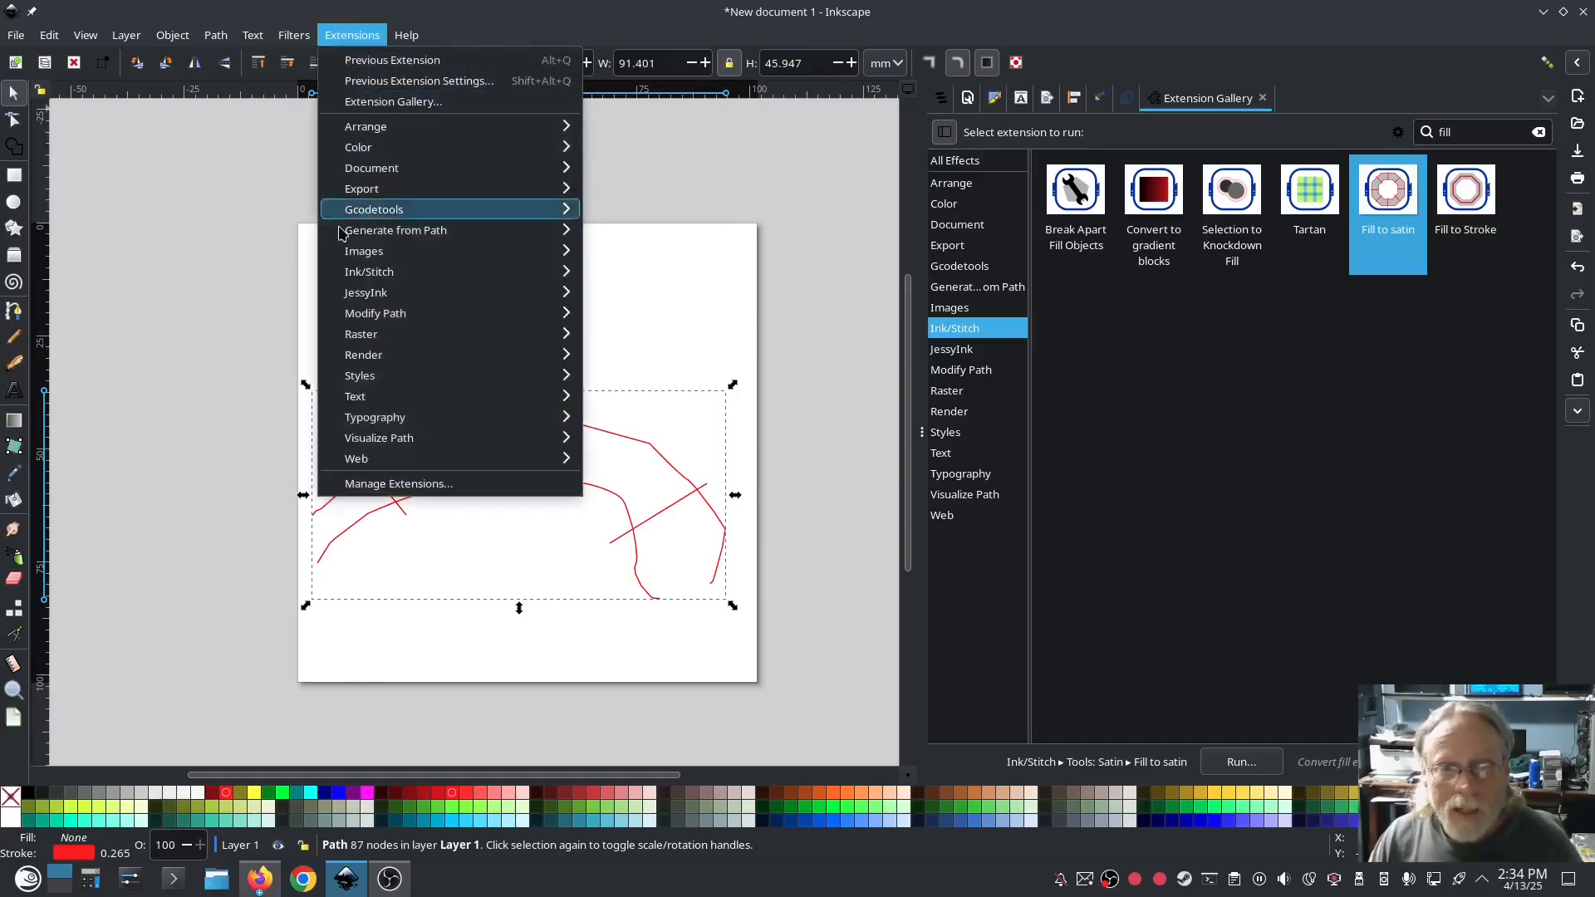
mouse_move(353, 273)
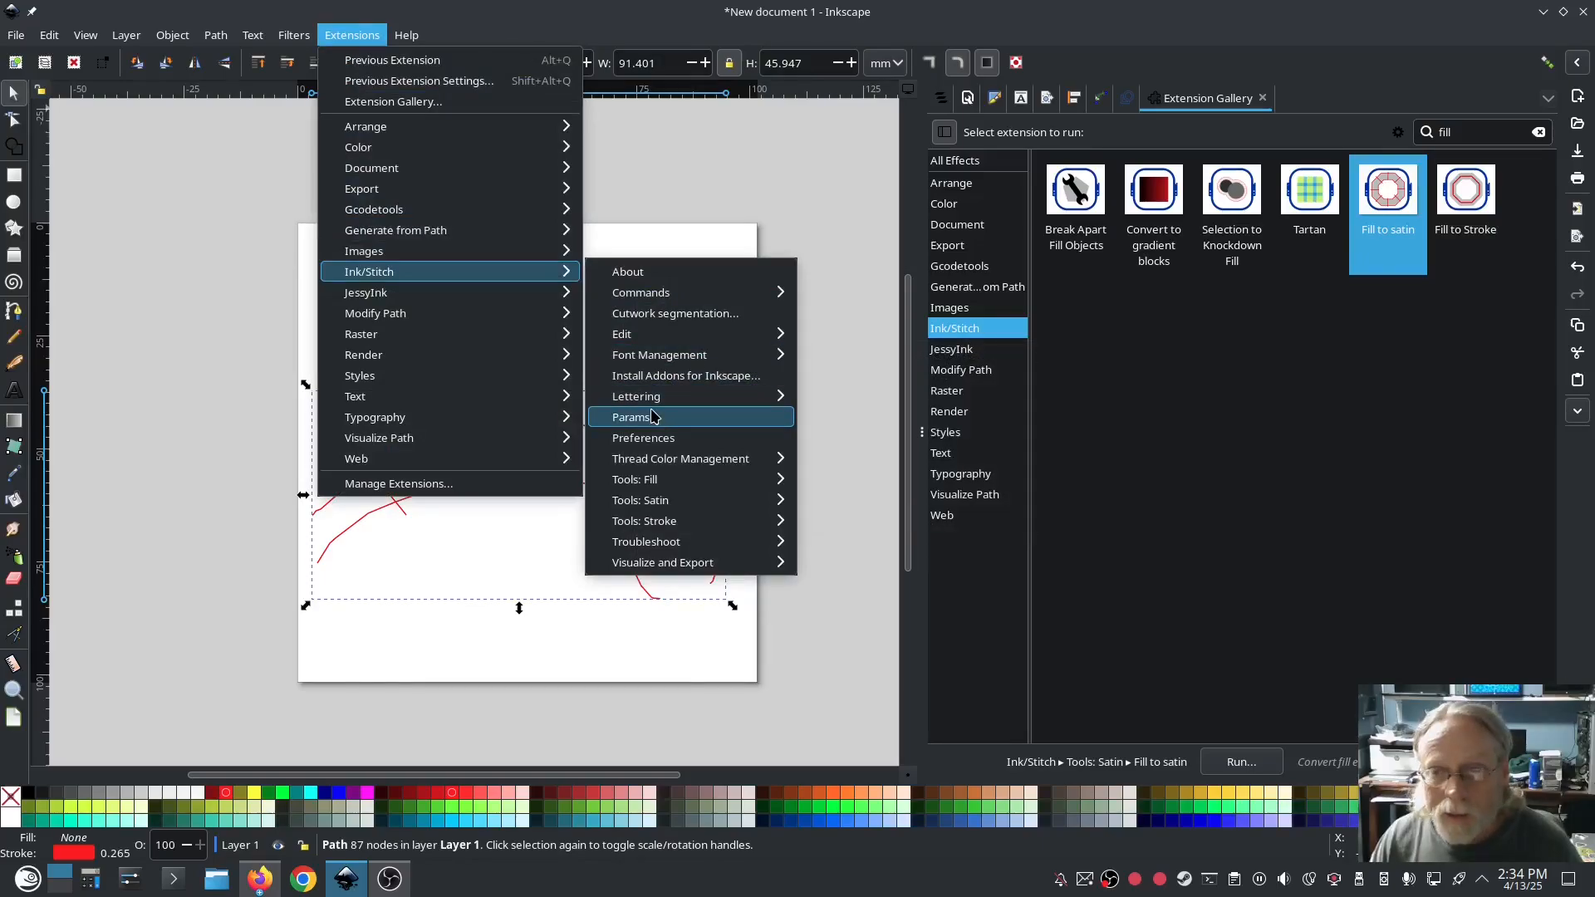
mouse_move(675, 563)
left_click(848, 631)
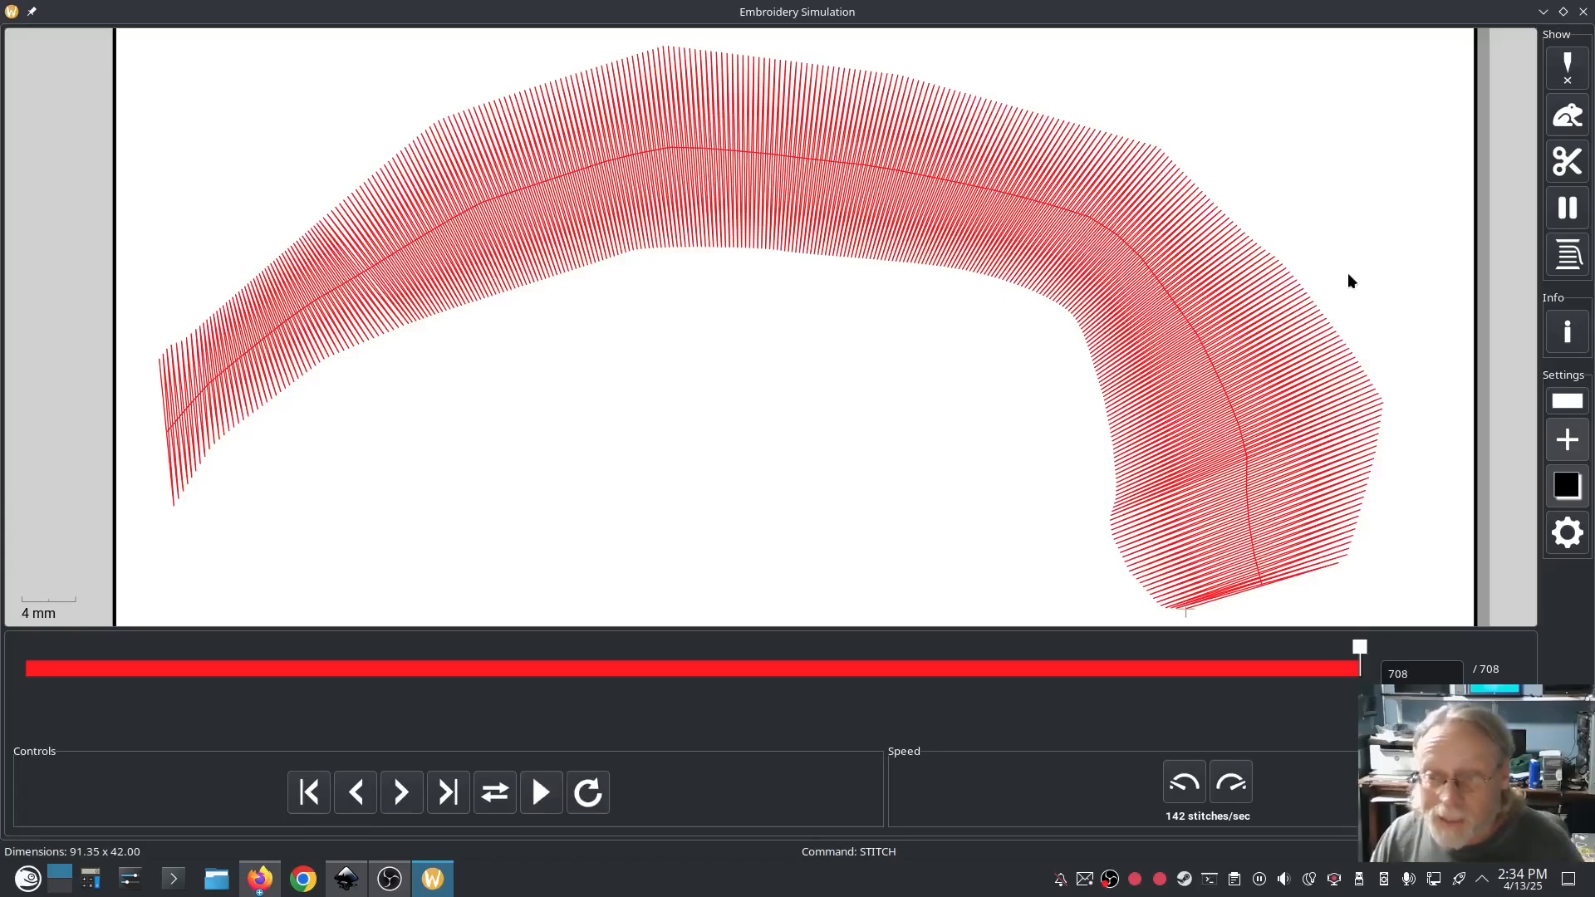
left_click(1582, 12)
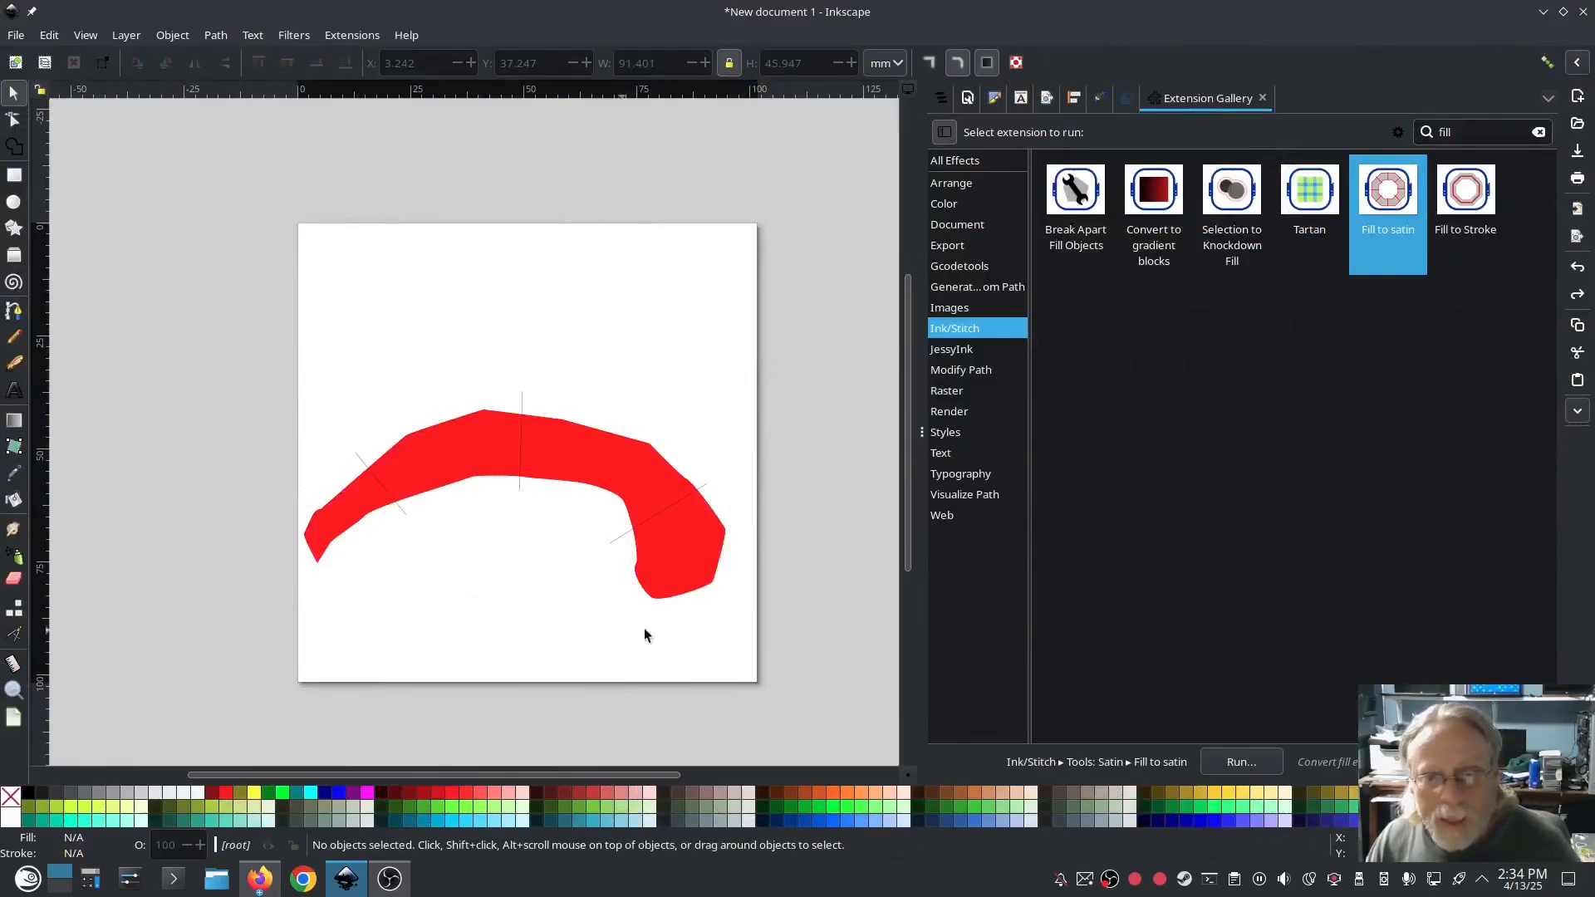
Convert the red arch and its three rung lines with Fill to satin, with start / end at rung enabled.
left_click_drag(769, 643, 313, 357)
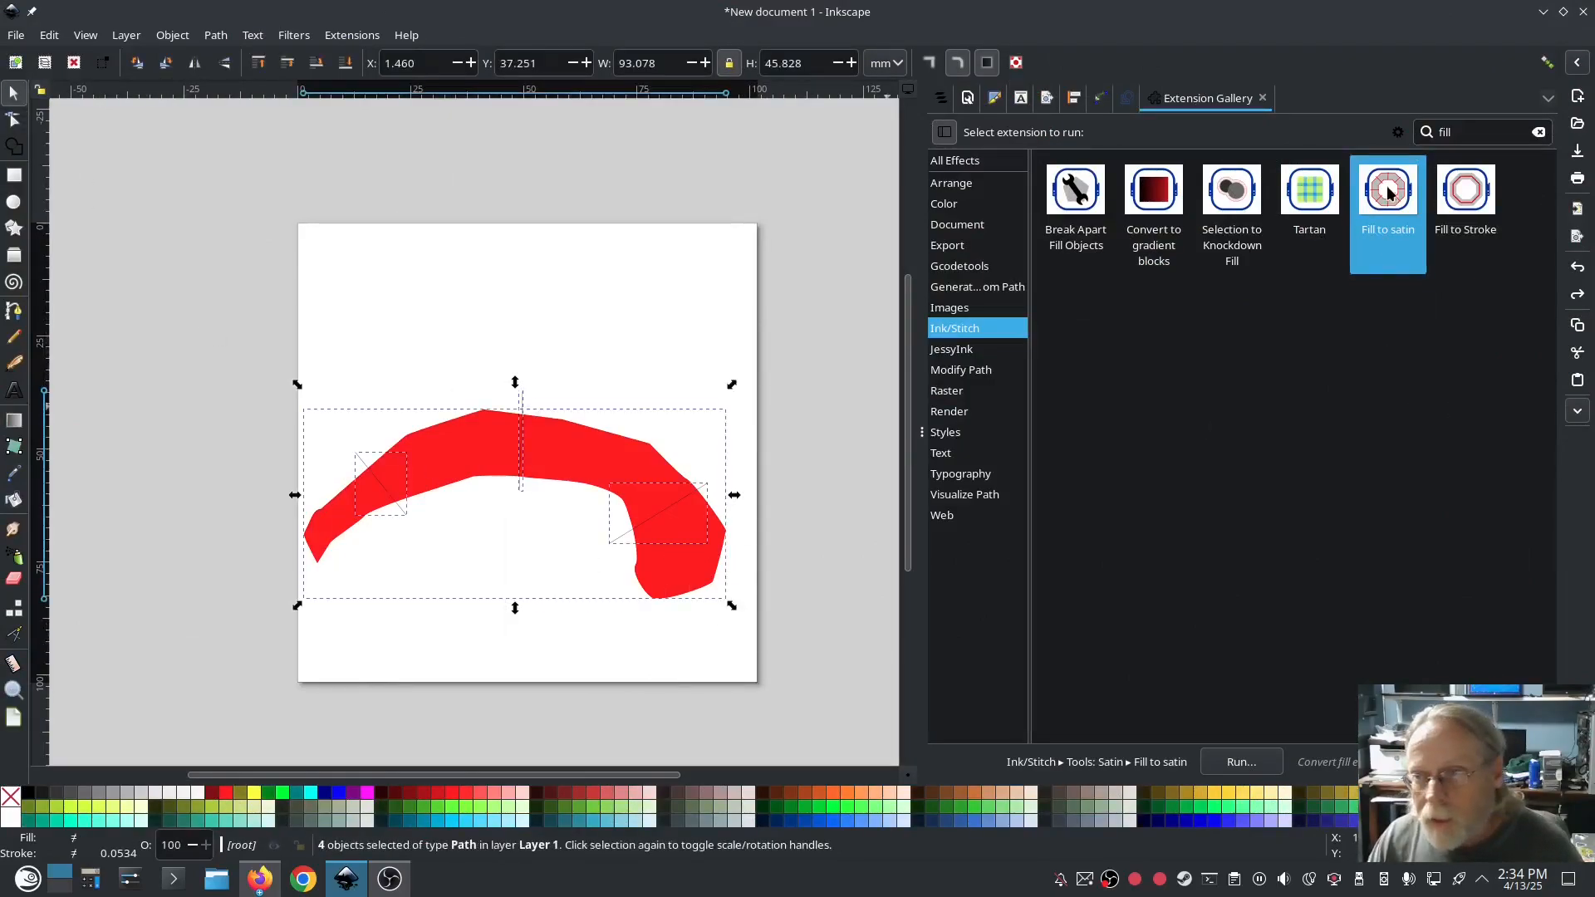
double_click(1385, 248)
left_click(608, 333)
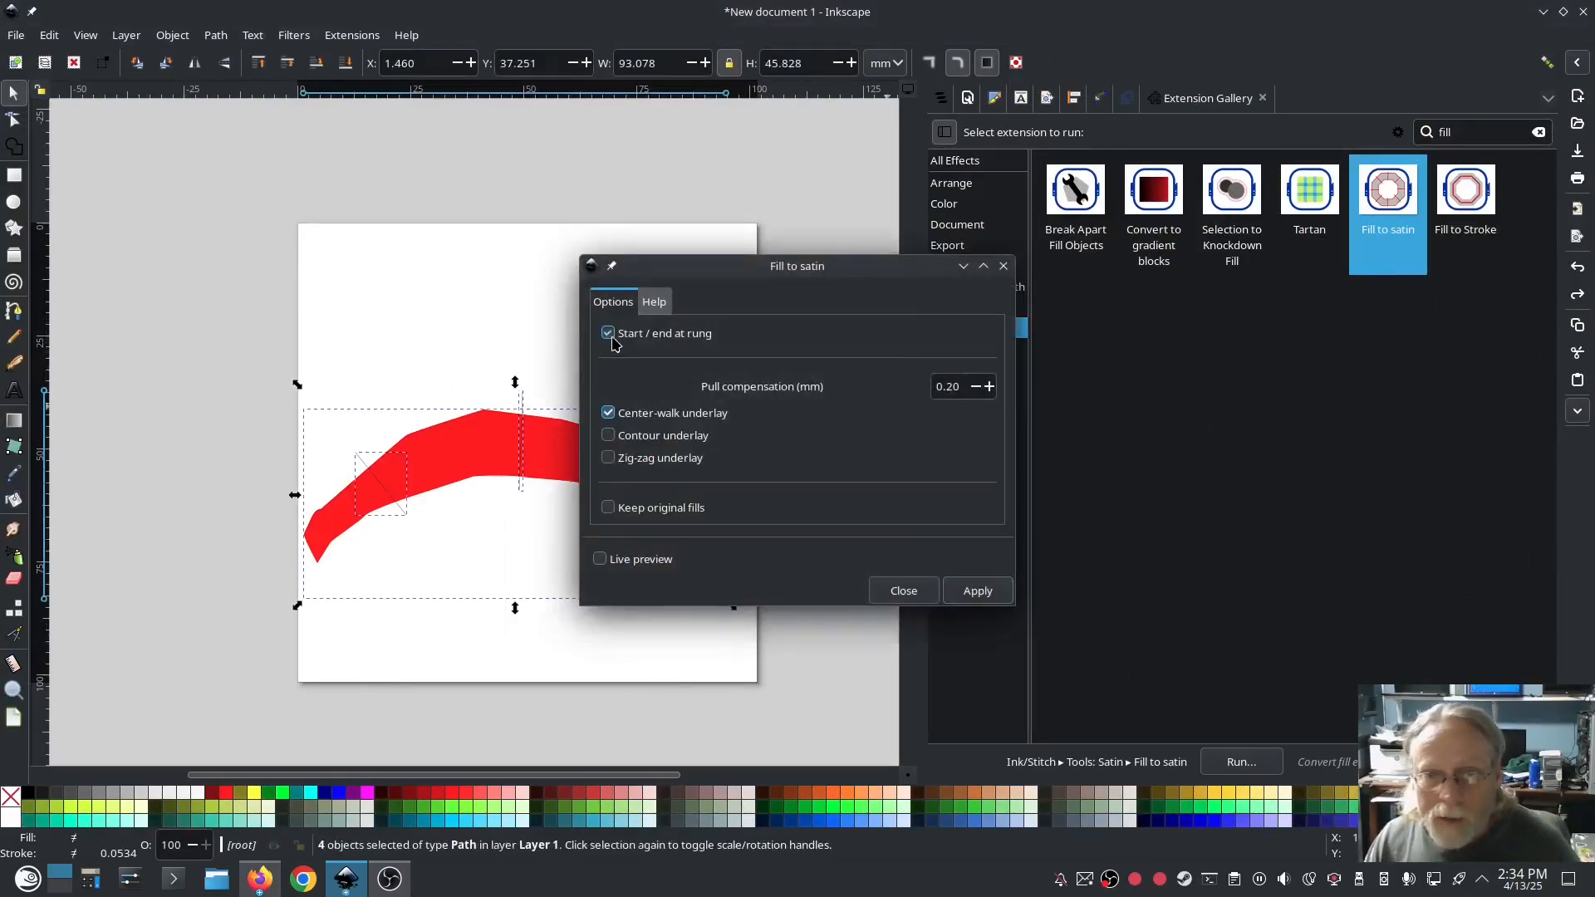
left_click_drag(787, 275, 1110, 231)
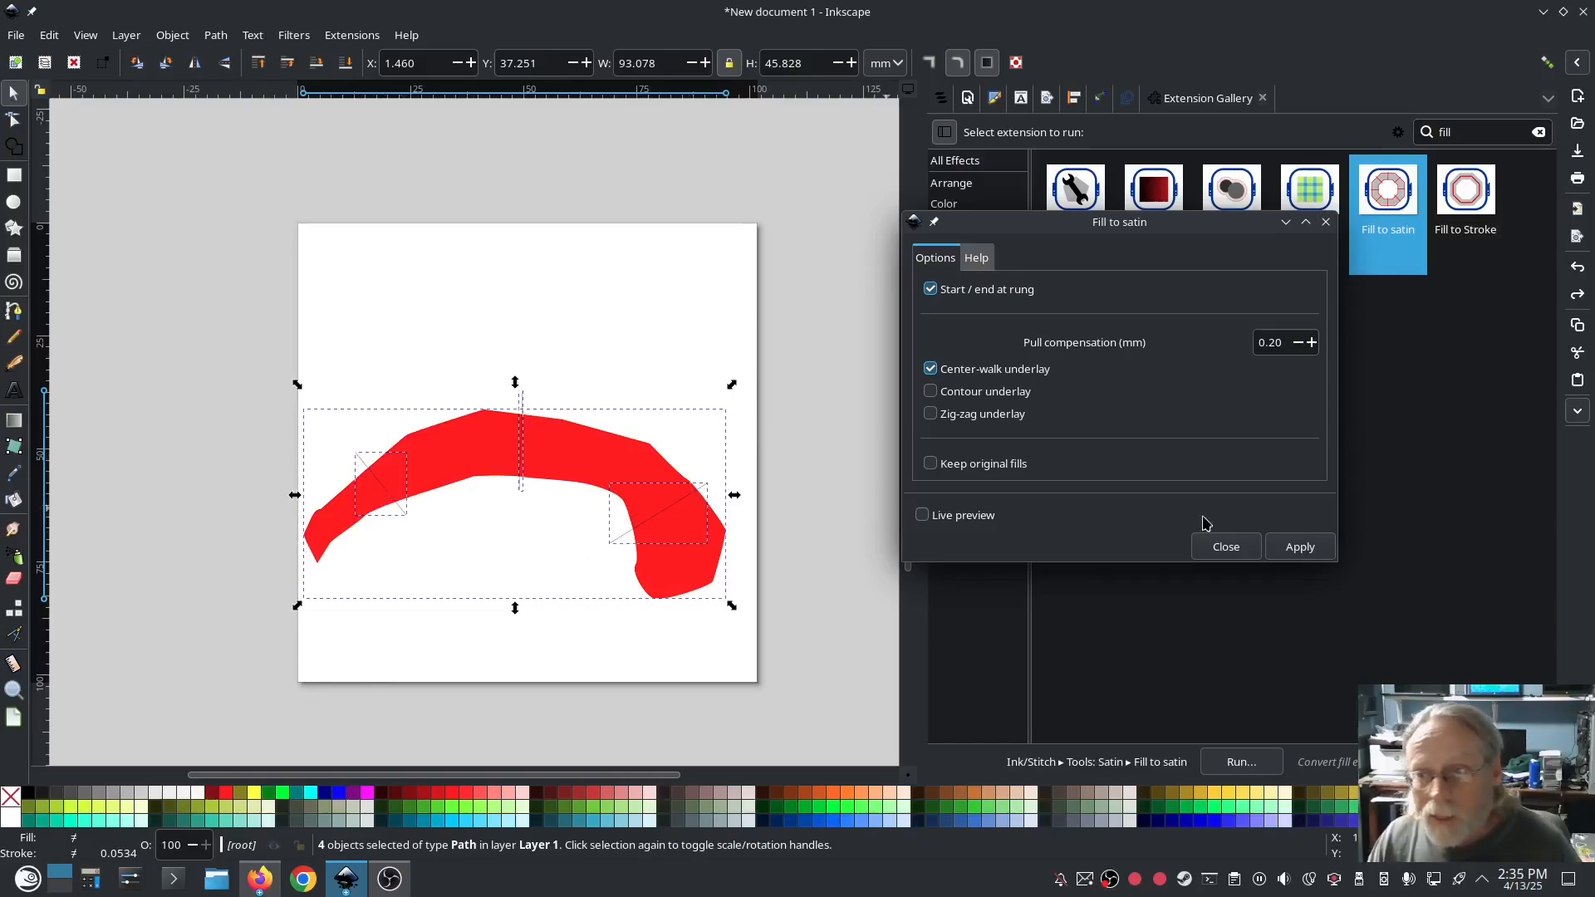
left_click(1305, 553)
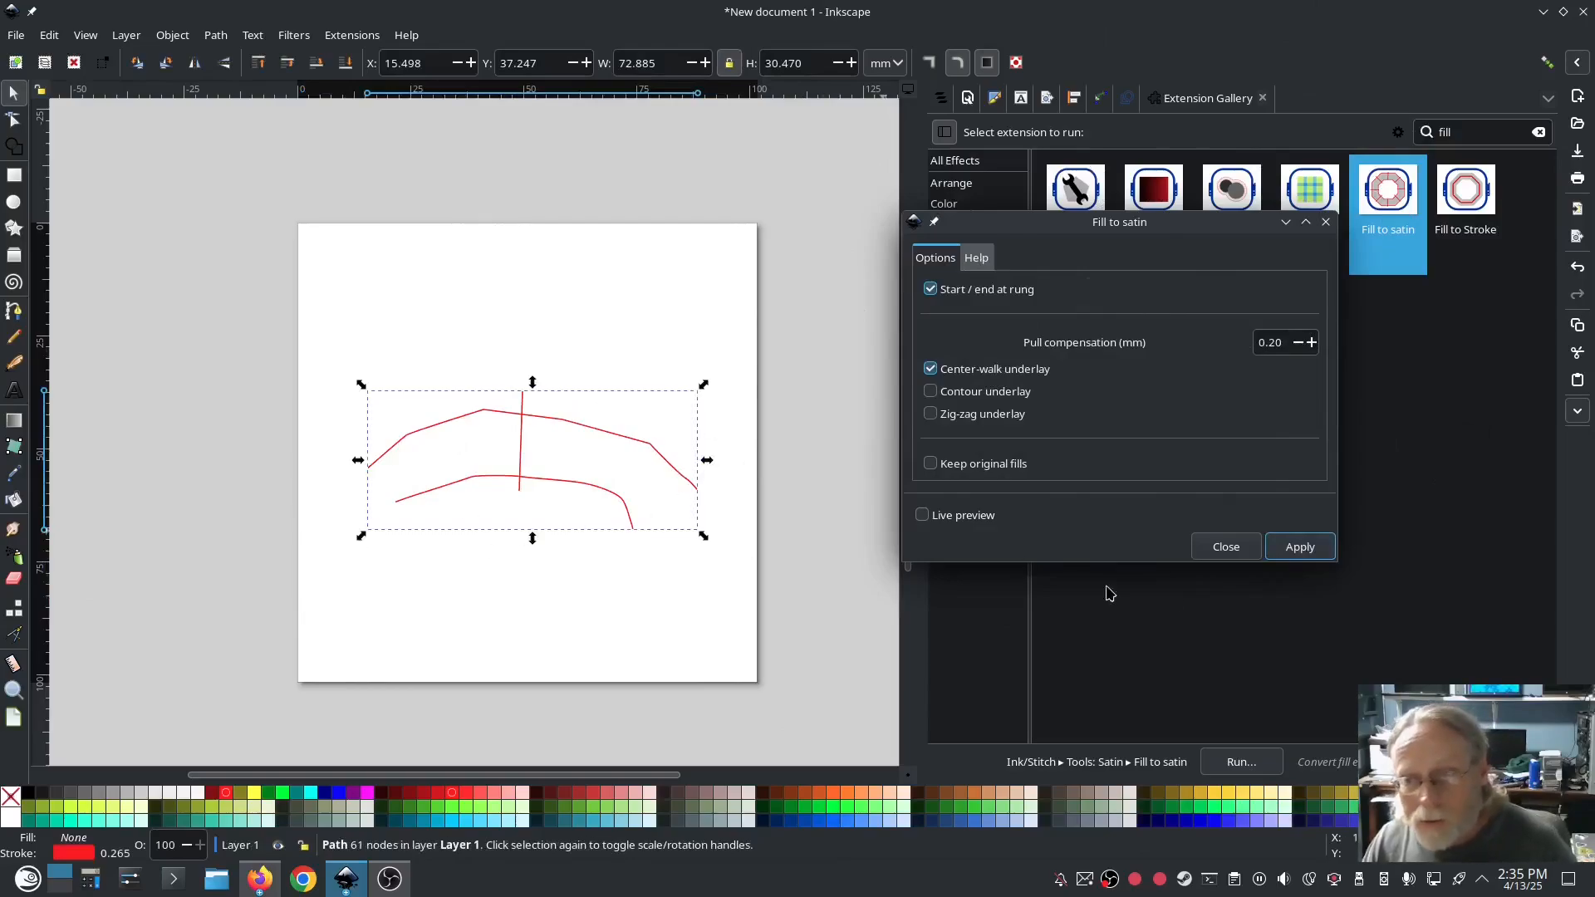
left_click(1225, 547)
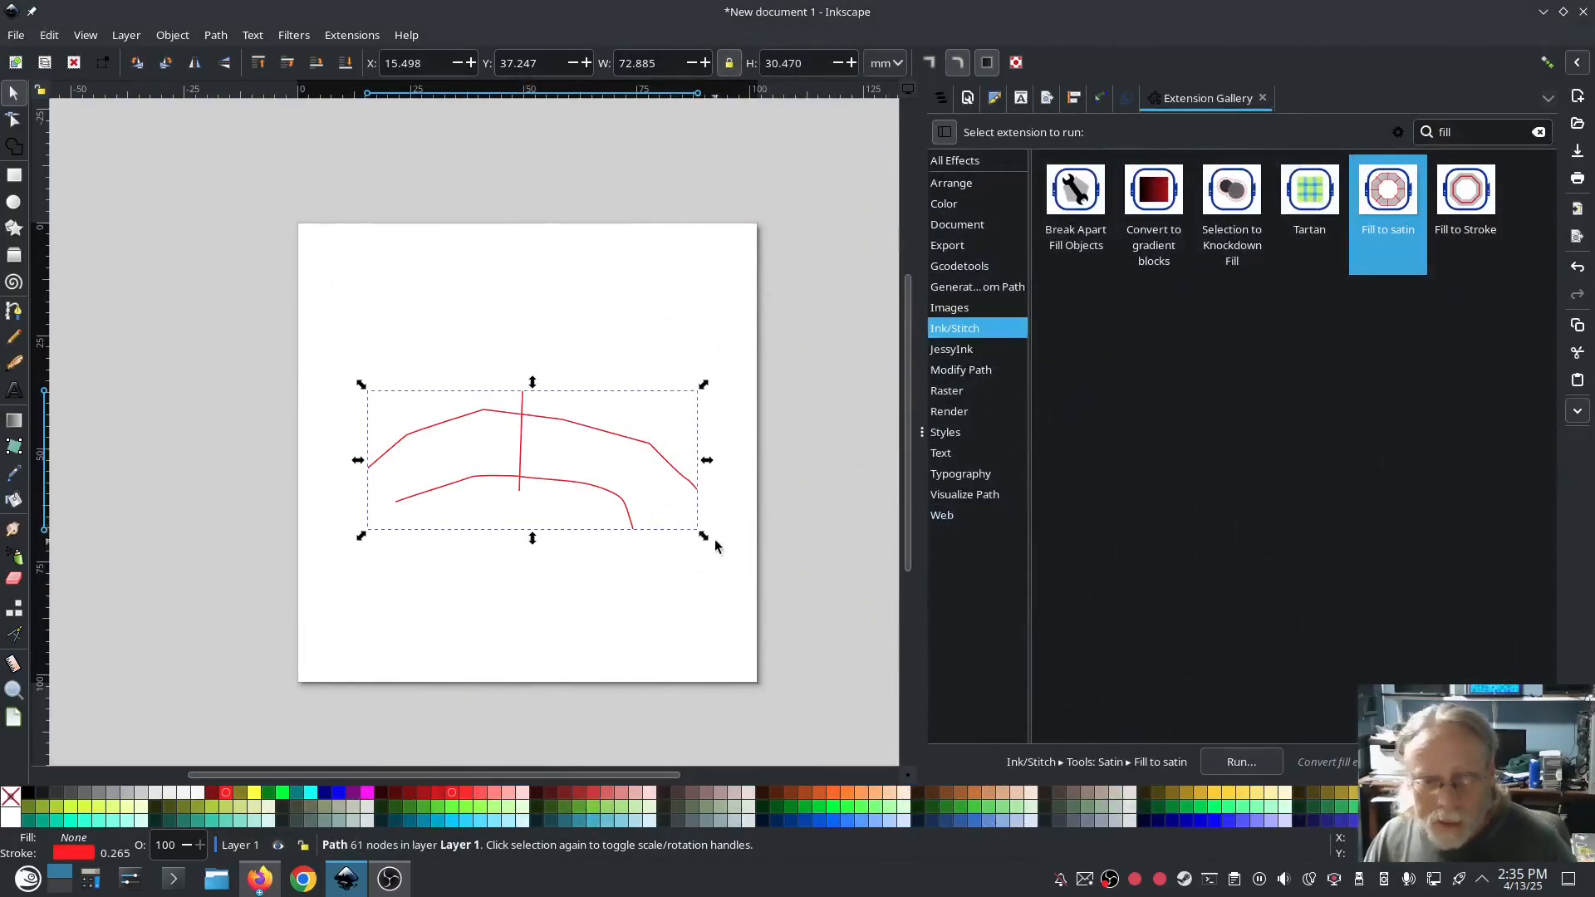
Delete the arch's satin column and add the text letter "C" on the page.
left_click_drag(768, 603, 446, 403)
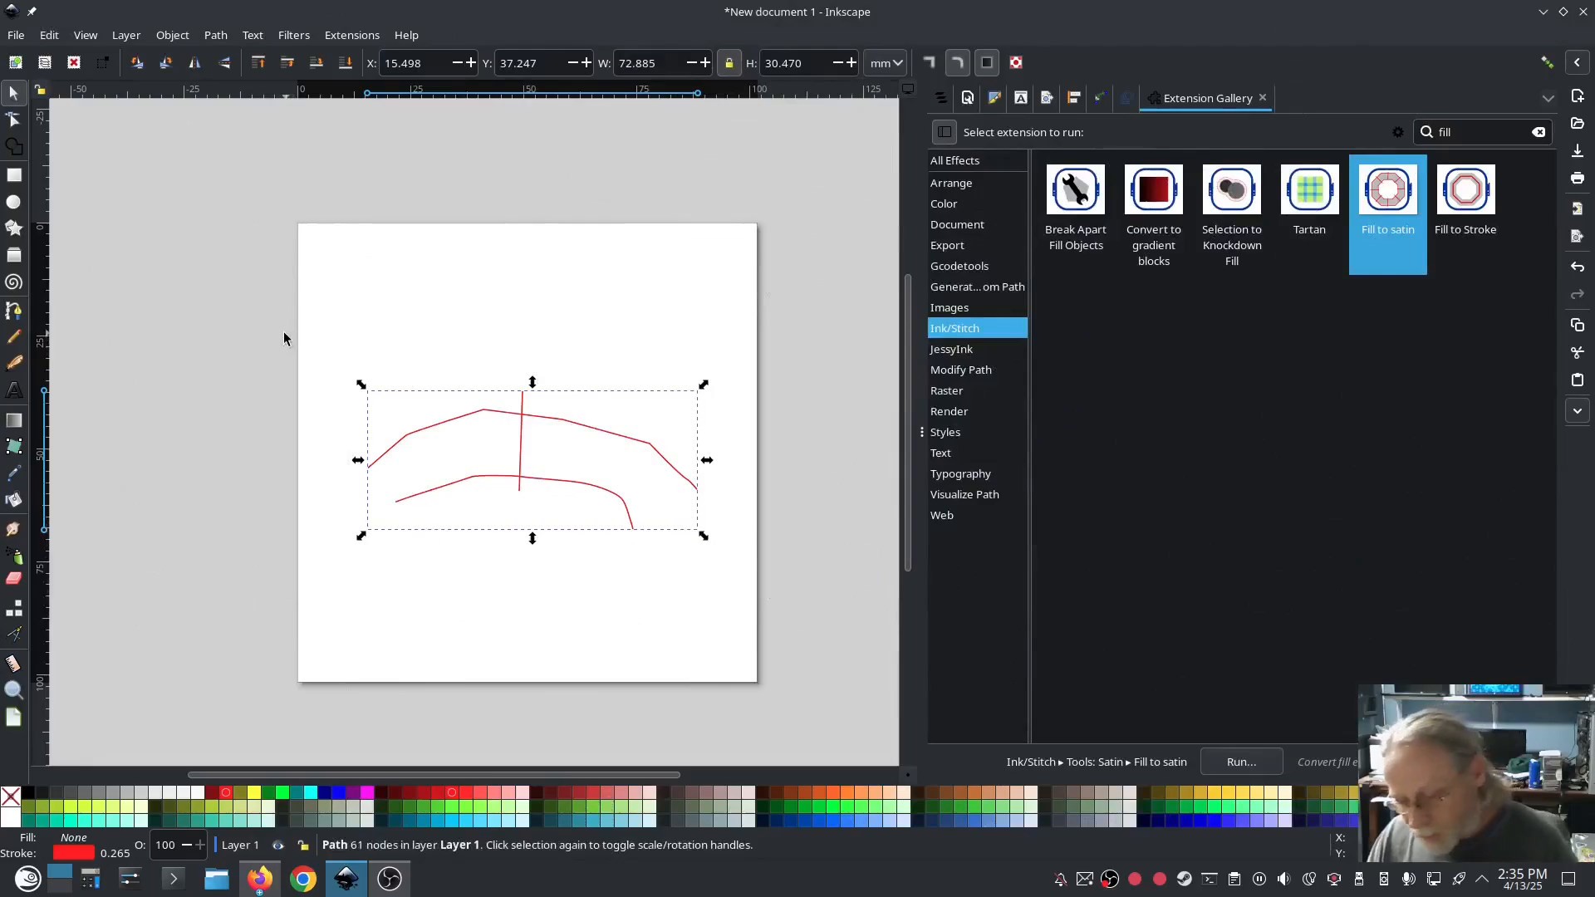
key("Delete")
left_click(15, 392)
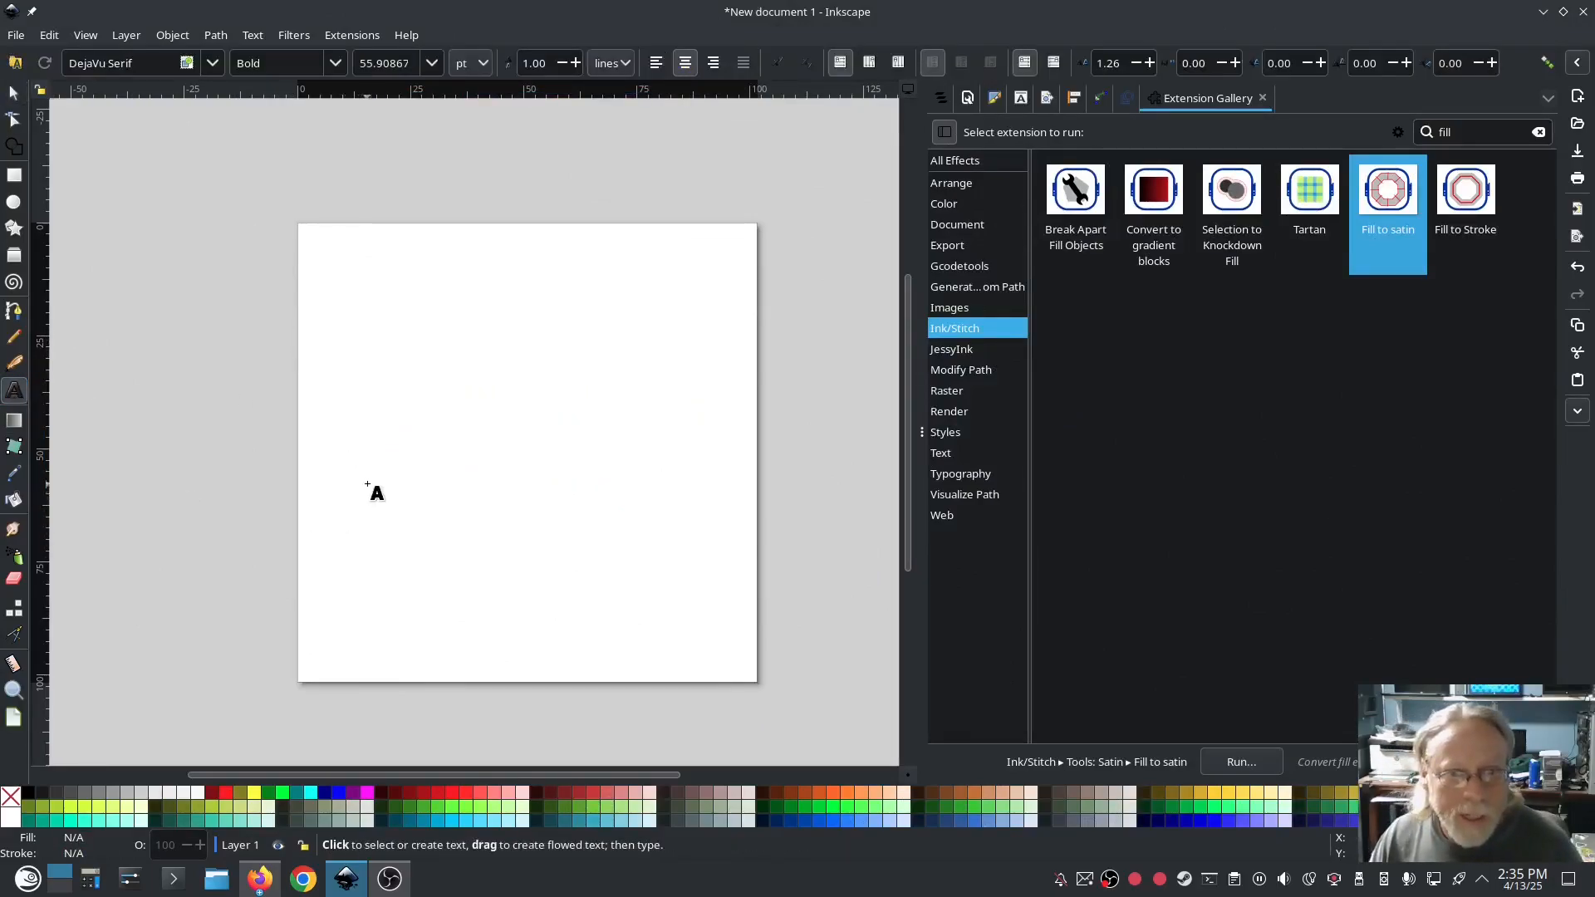
left_click(367, 482)
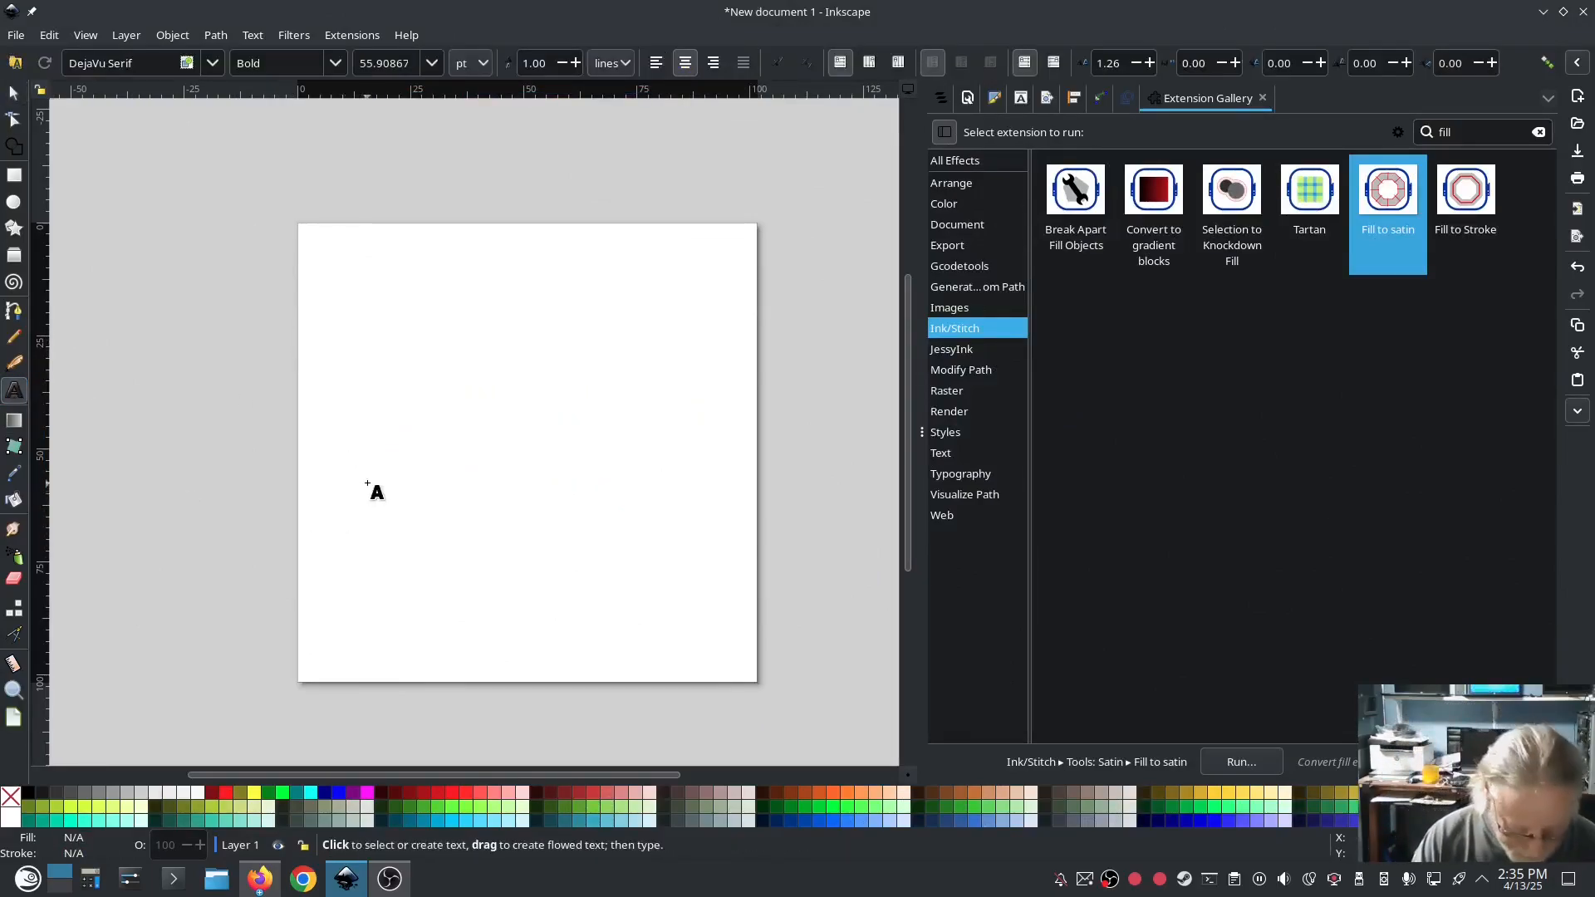
type("C")
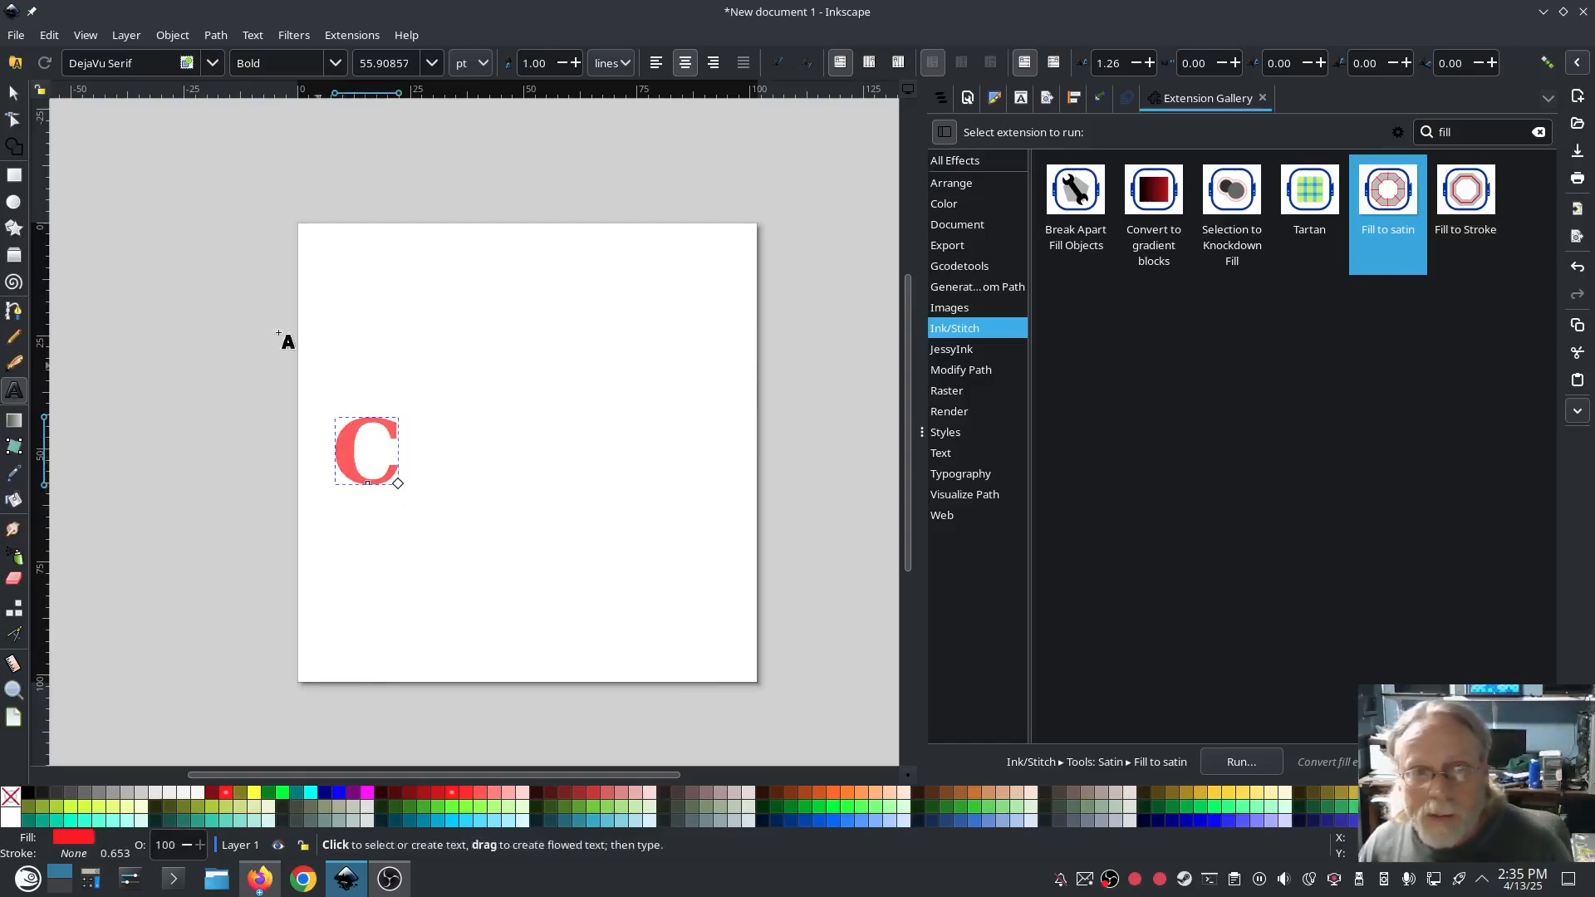
Convert the letter C to a path and draw three freehand rung lines across its upper curve, thick left side and lower curve.
scroll(320, 438, "up", 3)
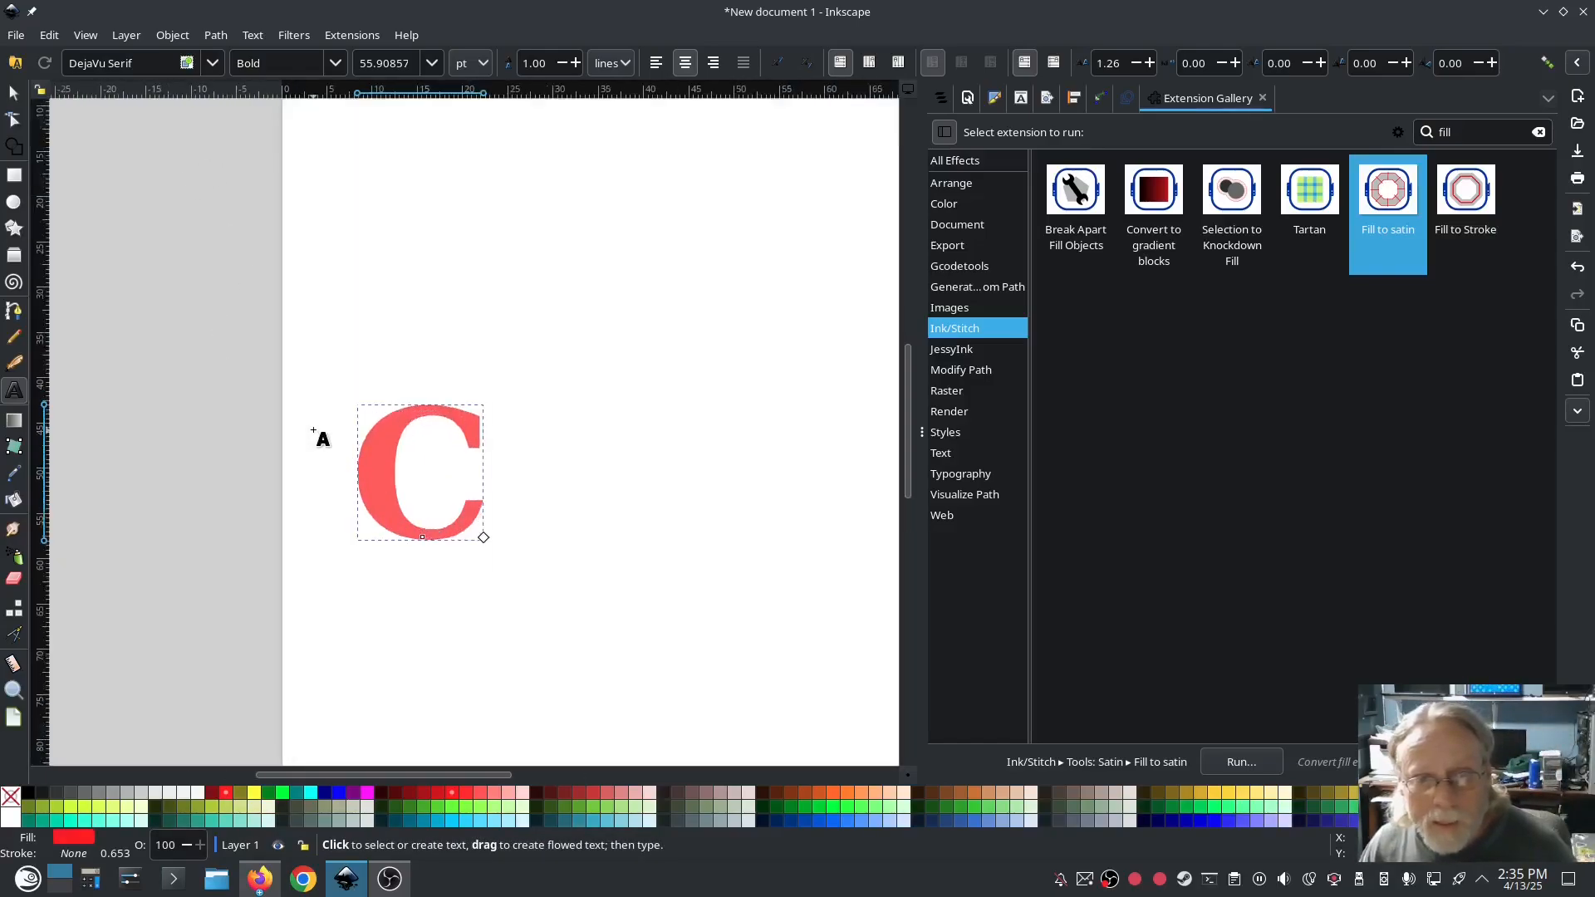
left_click(13, 336)
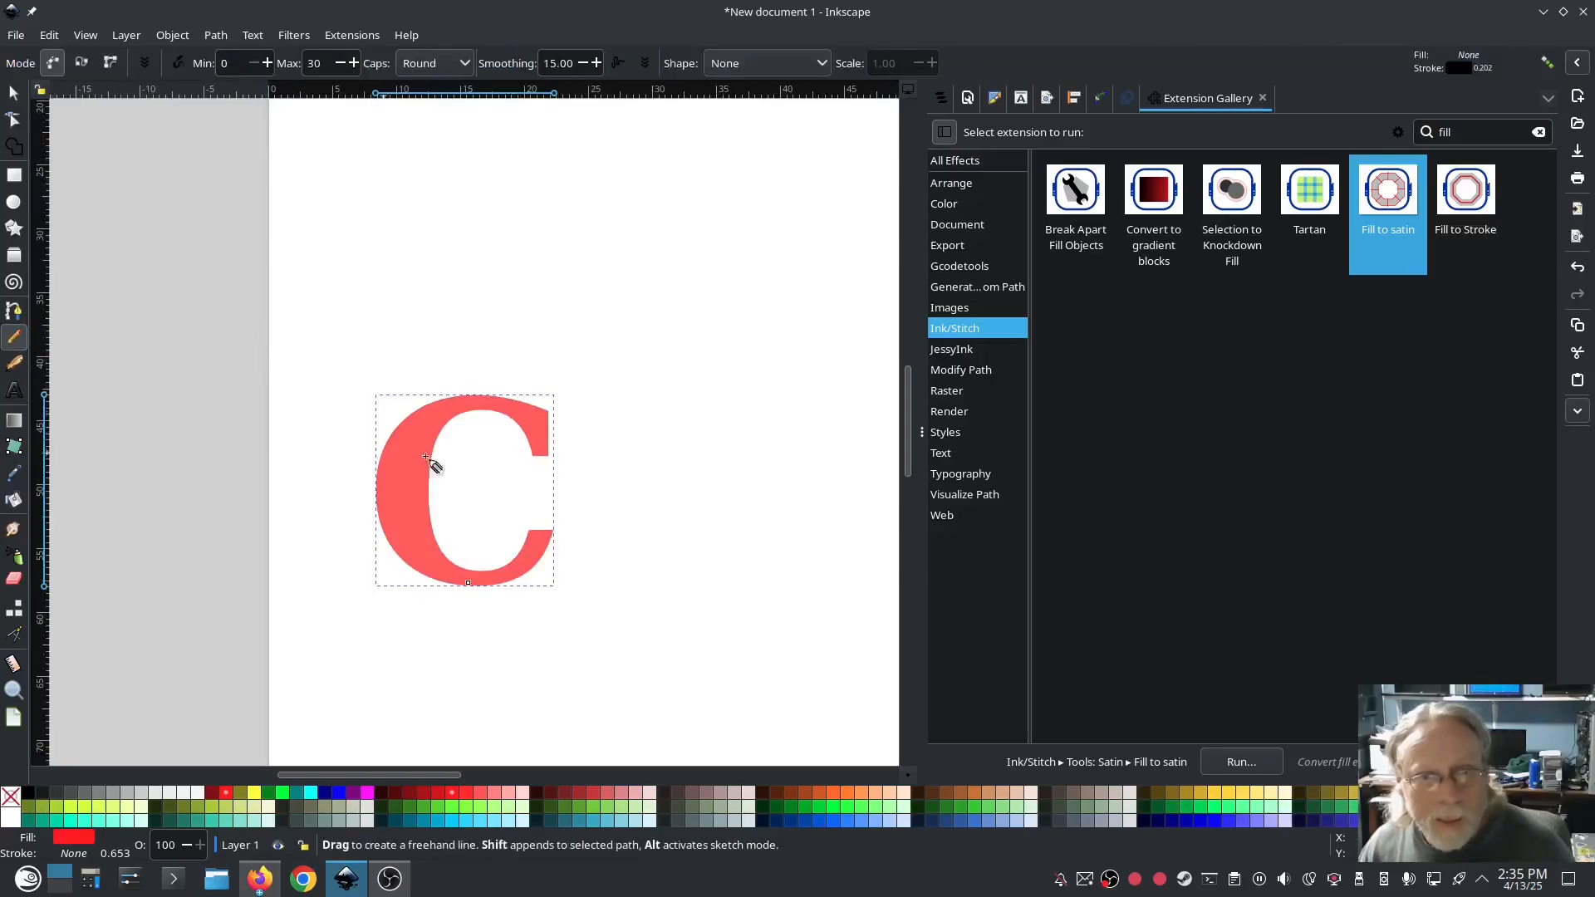
left_click(215, 36)
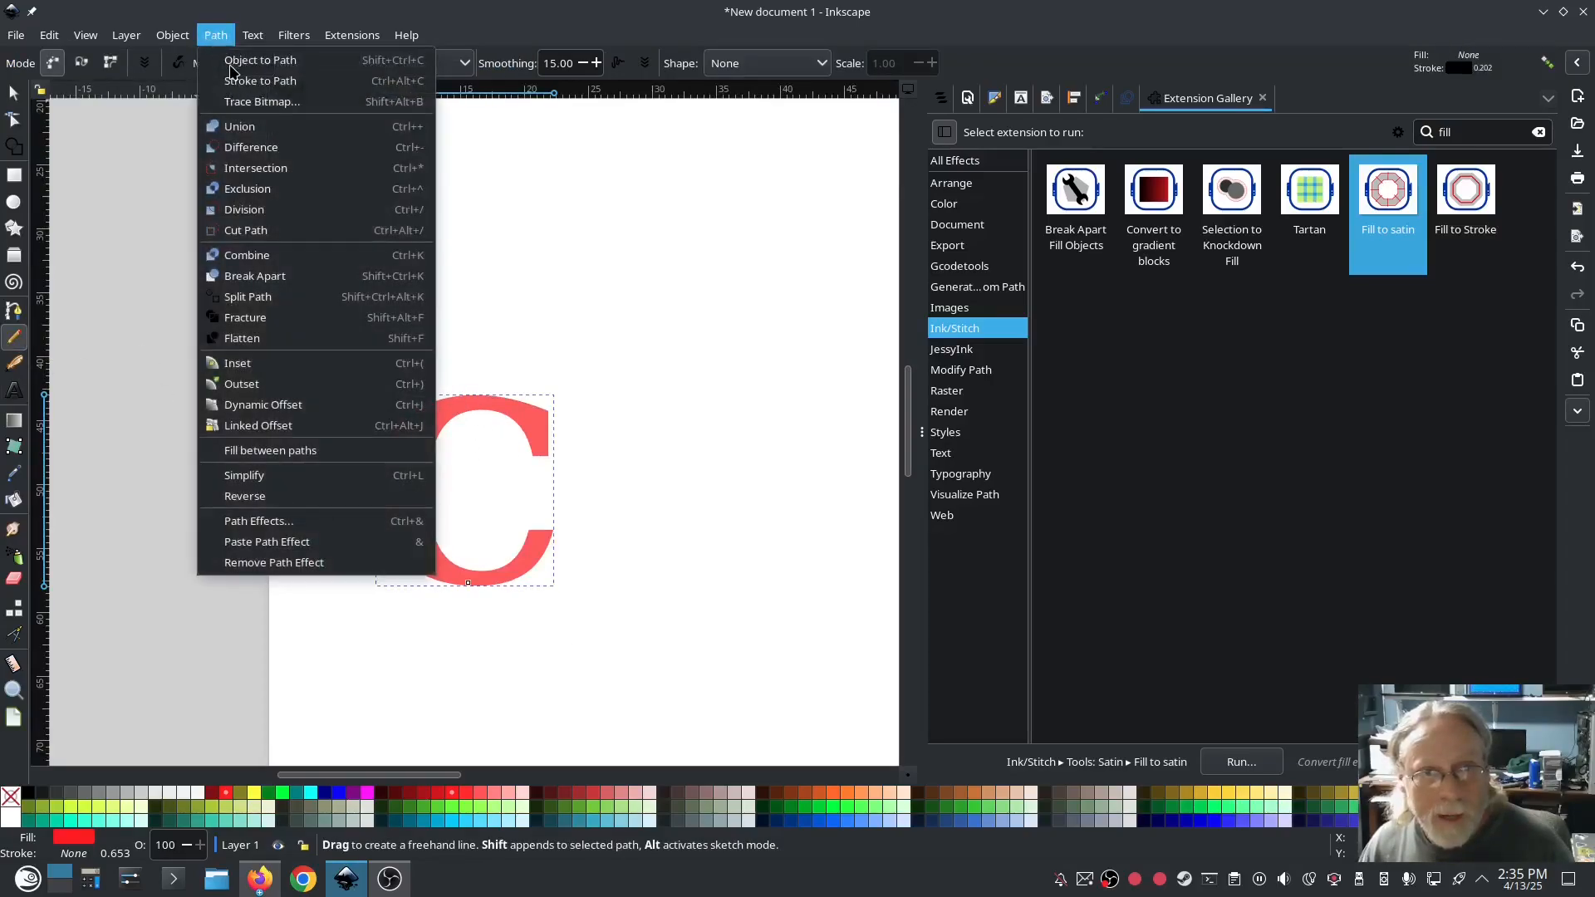
left_click(230, 66)
left_click_drag(488, 420, 477, 381)
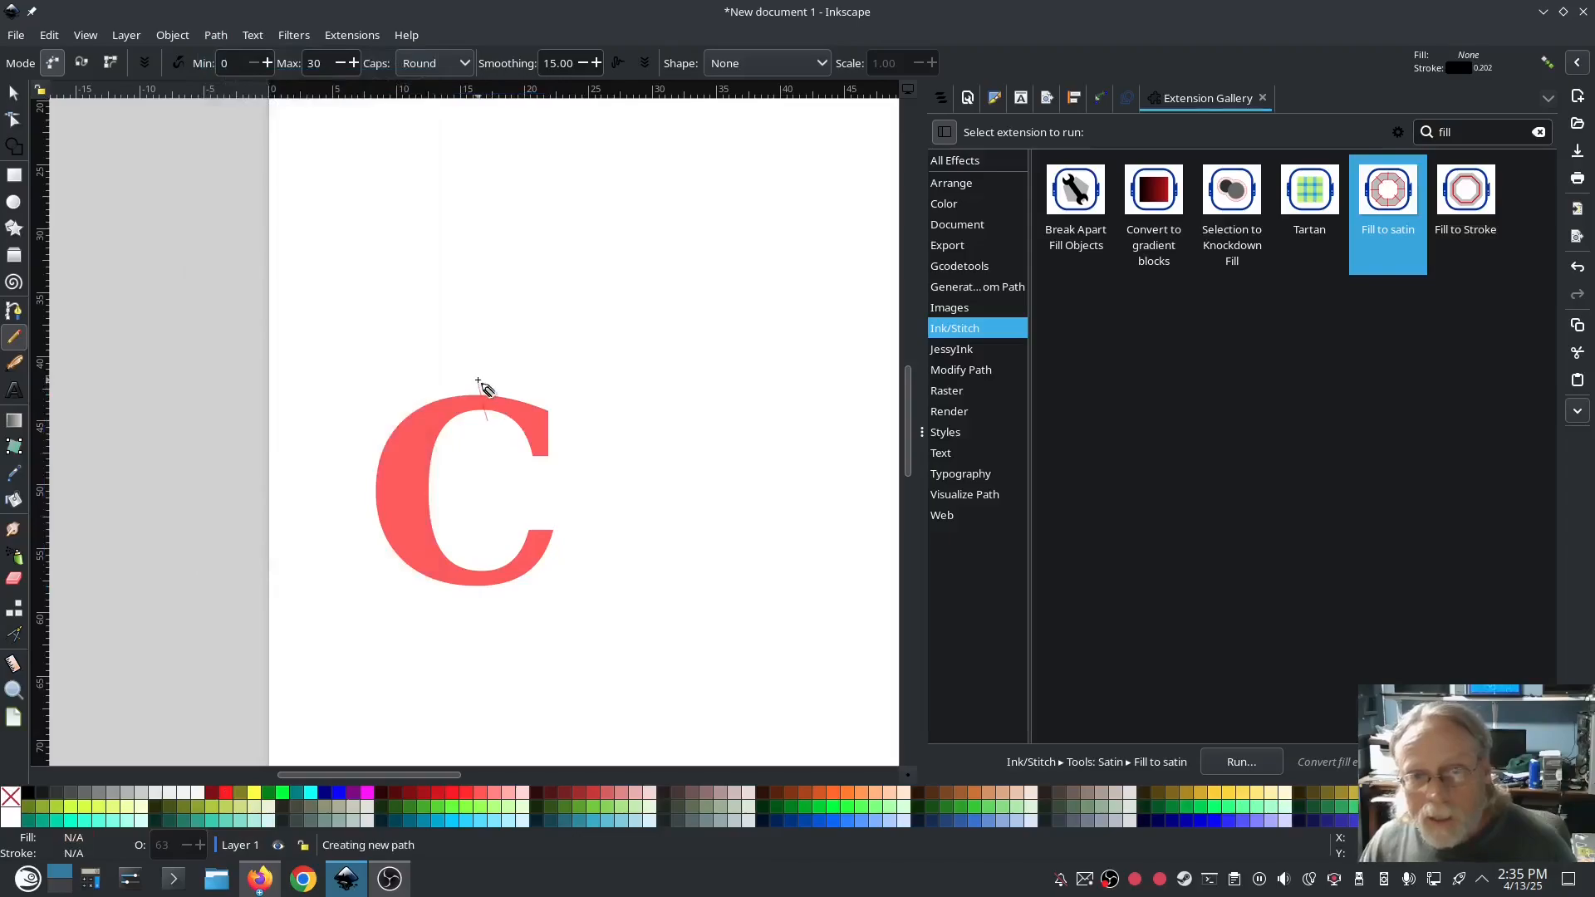
left_click_drag(445, 499, 453, 497)
mouse_move(347, 500)
left_mouse_down()
mouse_move(420, 510)
mouse_move(500, 492)
mouse_move(371, 506)
left_mouse_up()
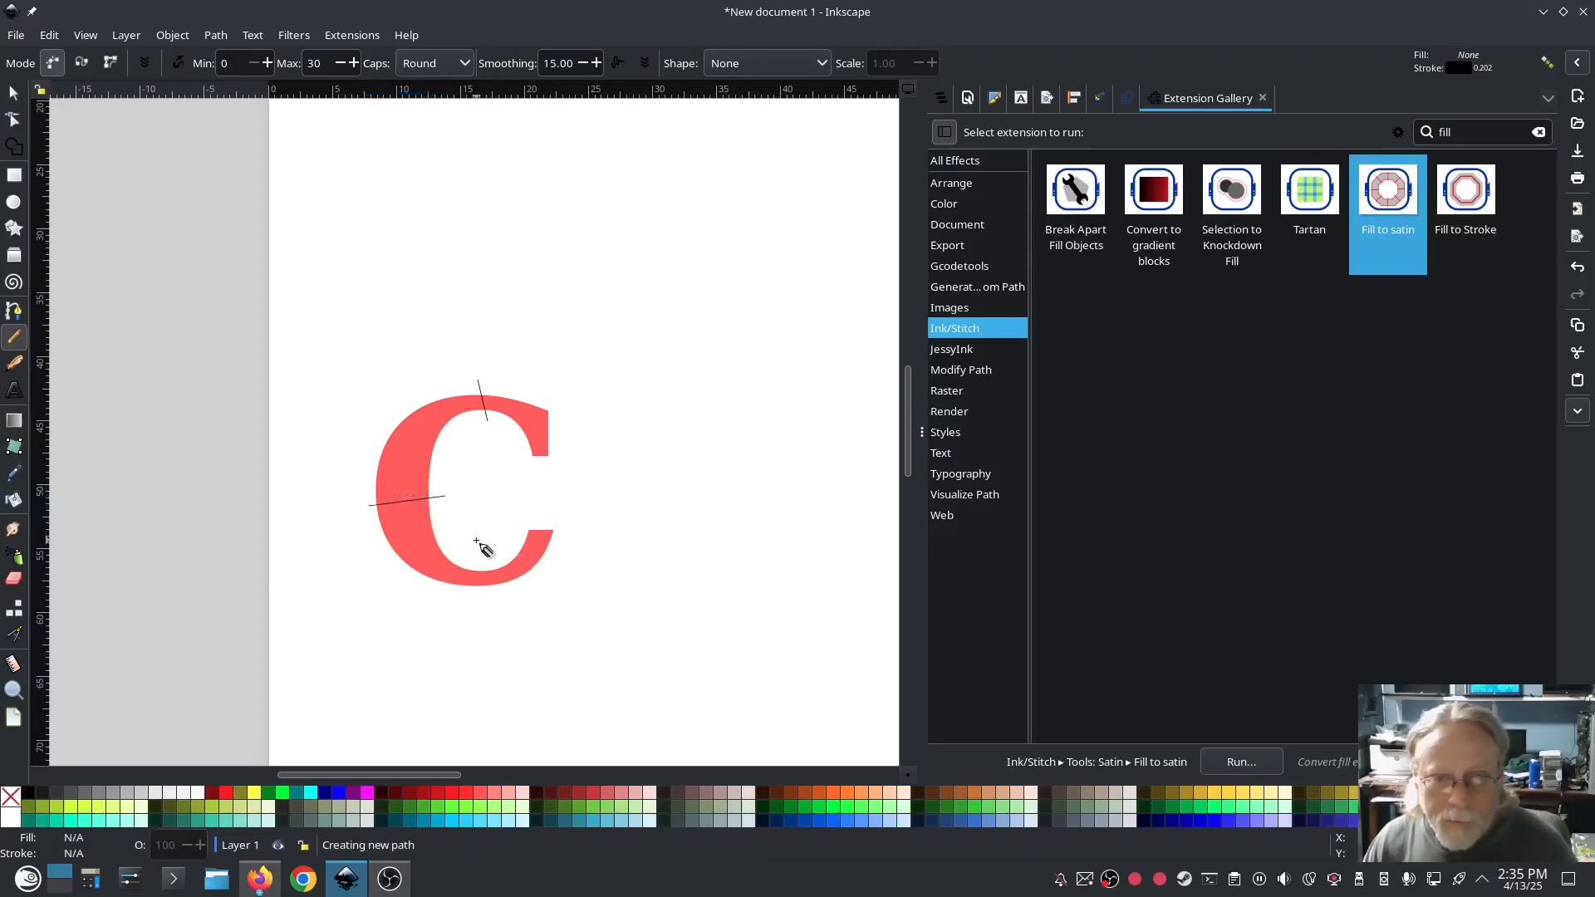
left_click_drag(476, 540, 474, 608)
Convert the letter C and its rung lines with Fill to satin, with start / end at rung disabled.
left_click(14, 98)
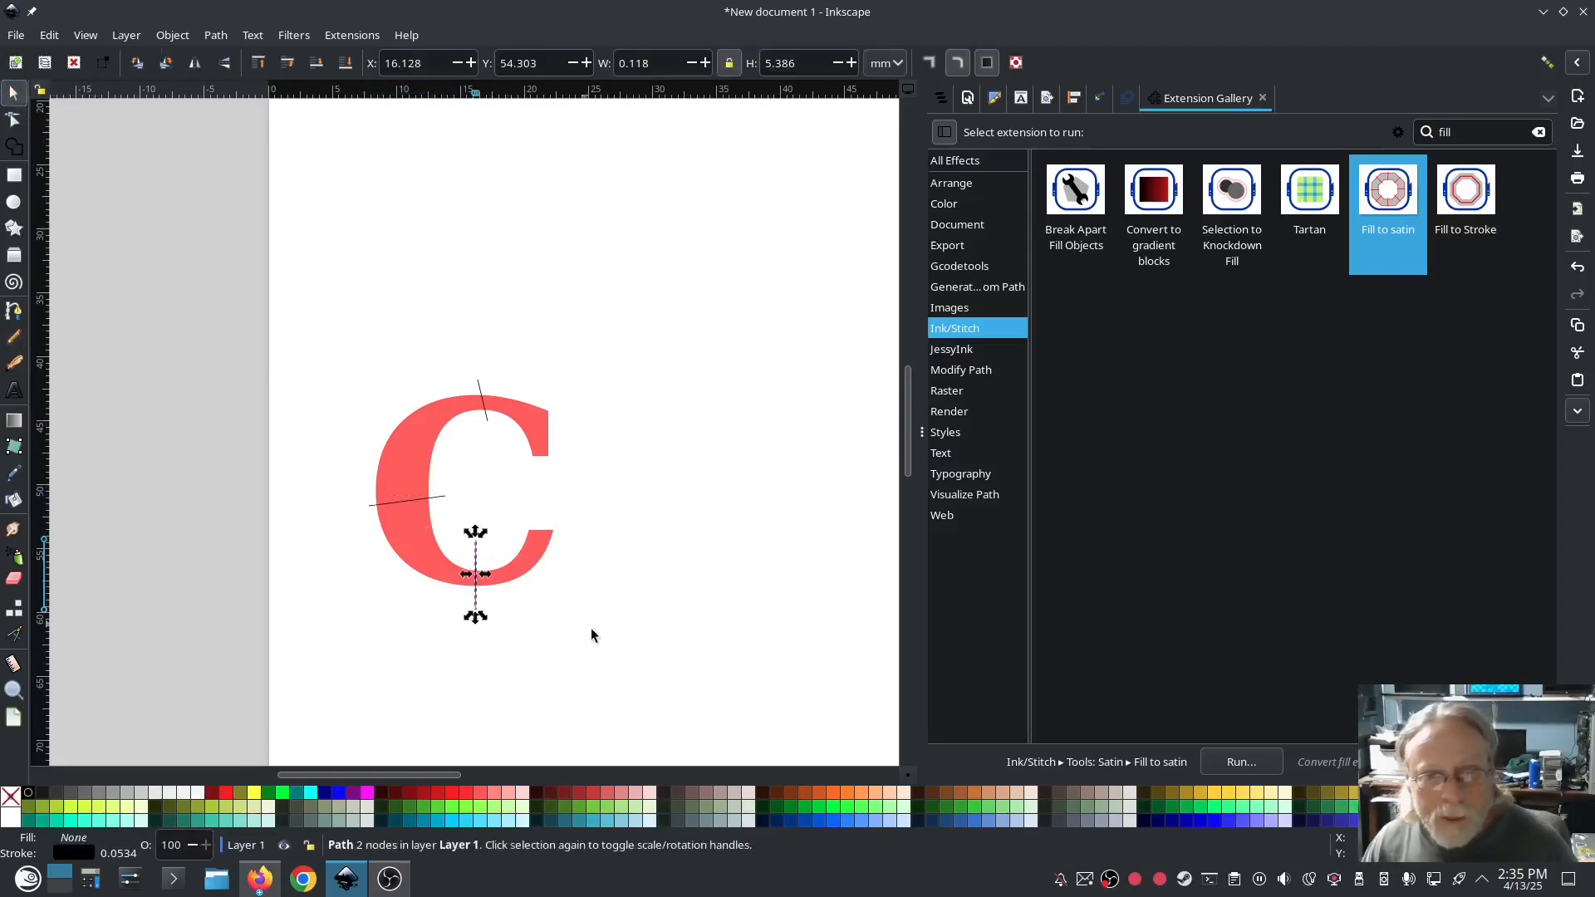
left_click_drag(648, 658, 306, 293)
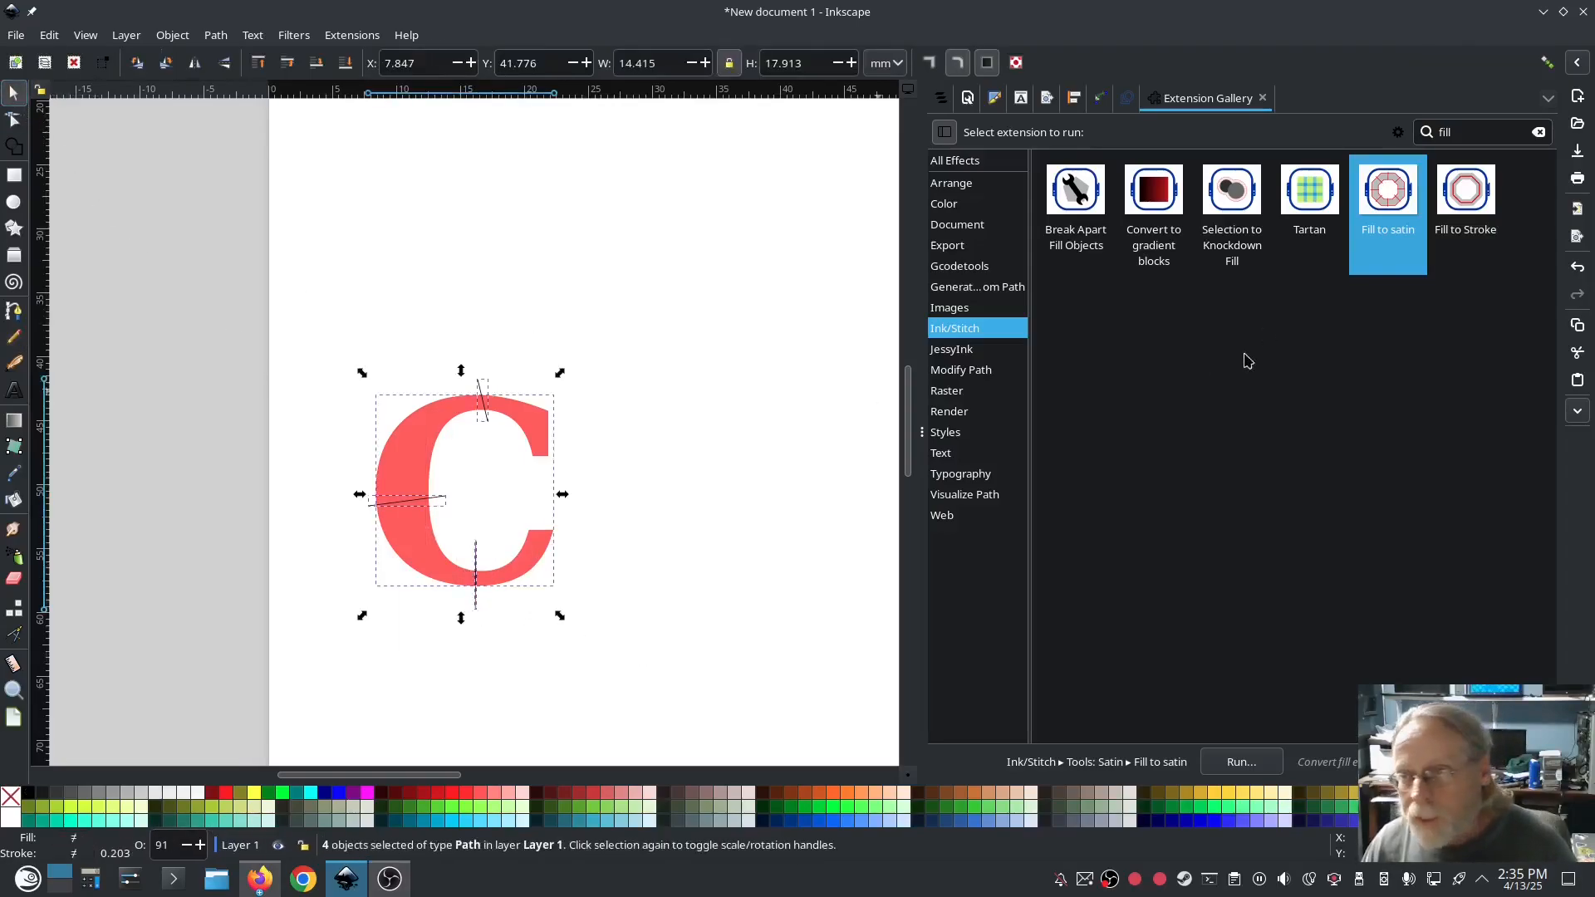
double_click(1389, 206)
left_click(608, 334)
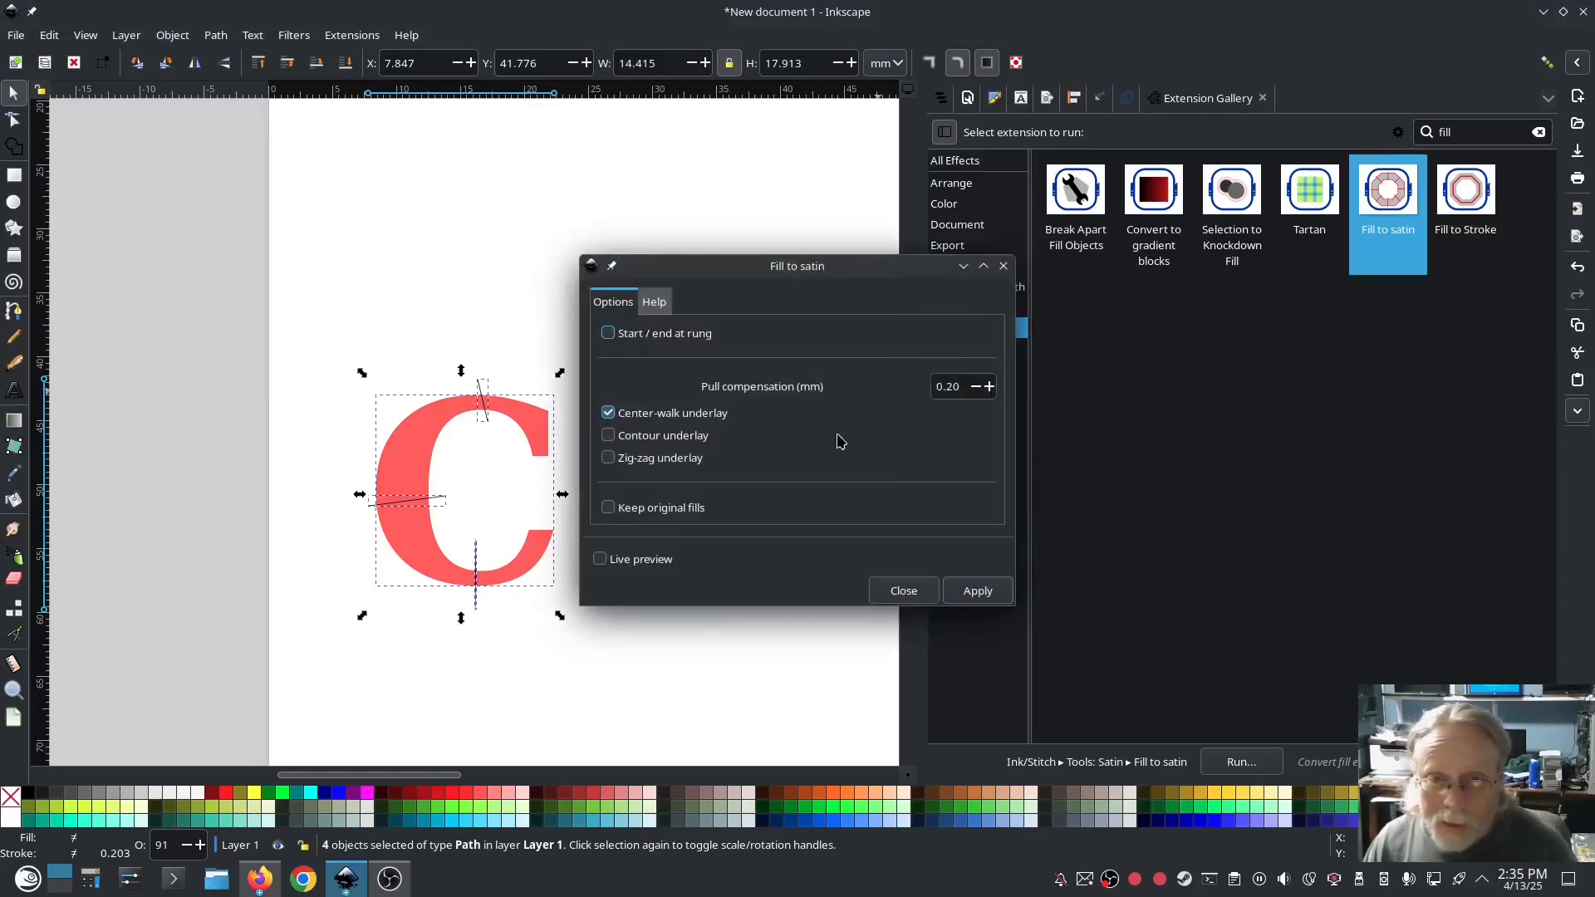
left_click(978, 591)
left_click(904, 590)
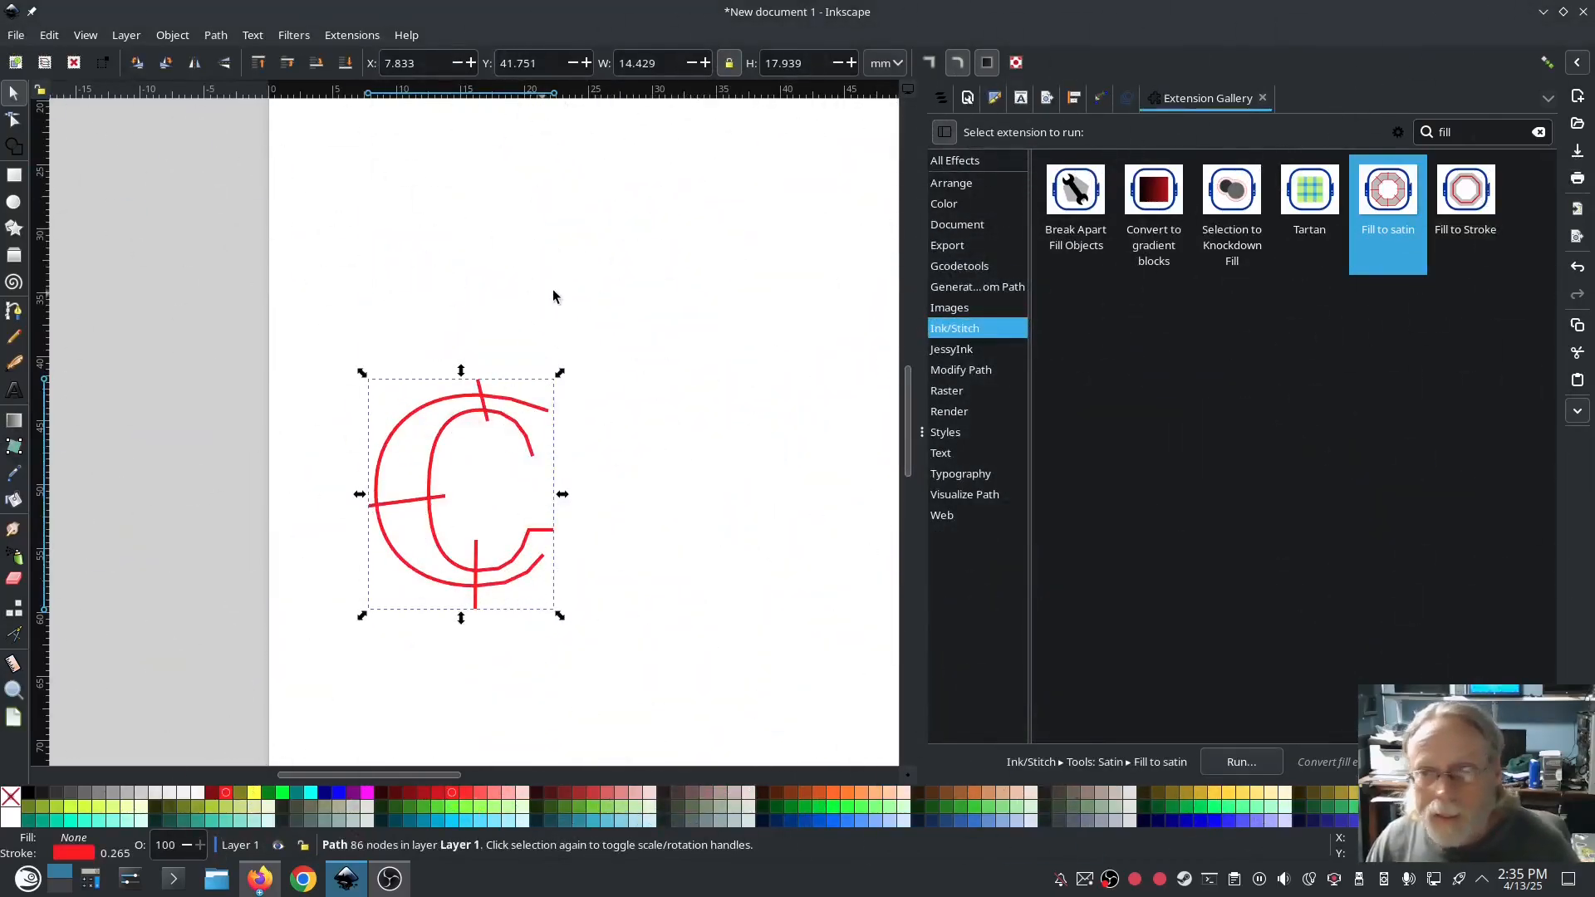
Simulate the stitches of the letter C's satin column and close the simulation.
left_click(352, 35)
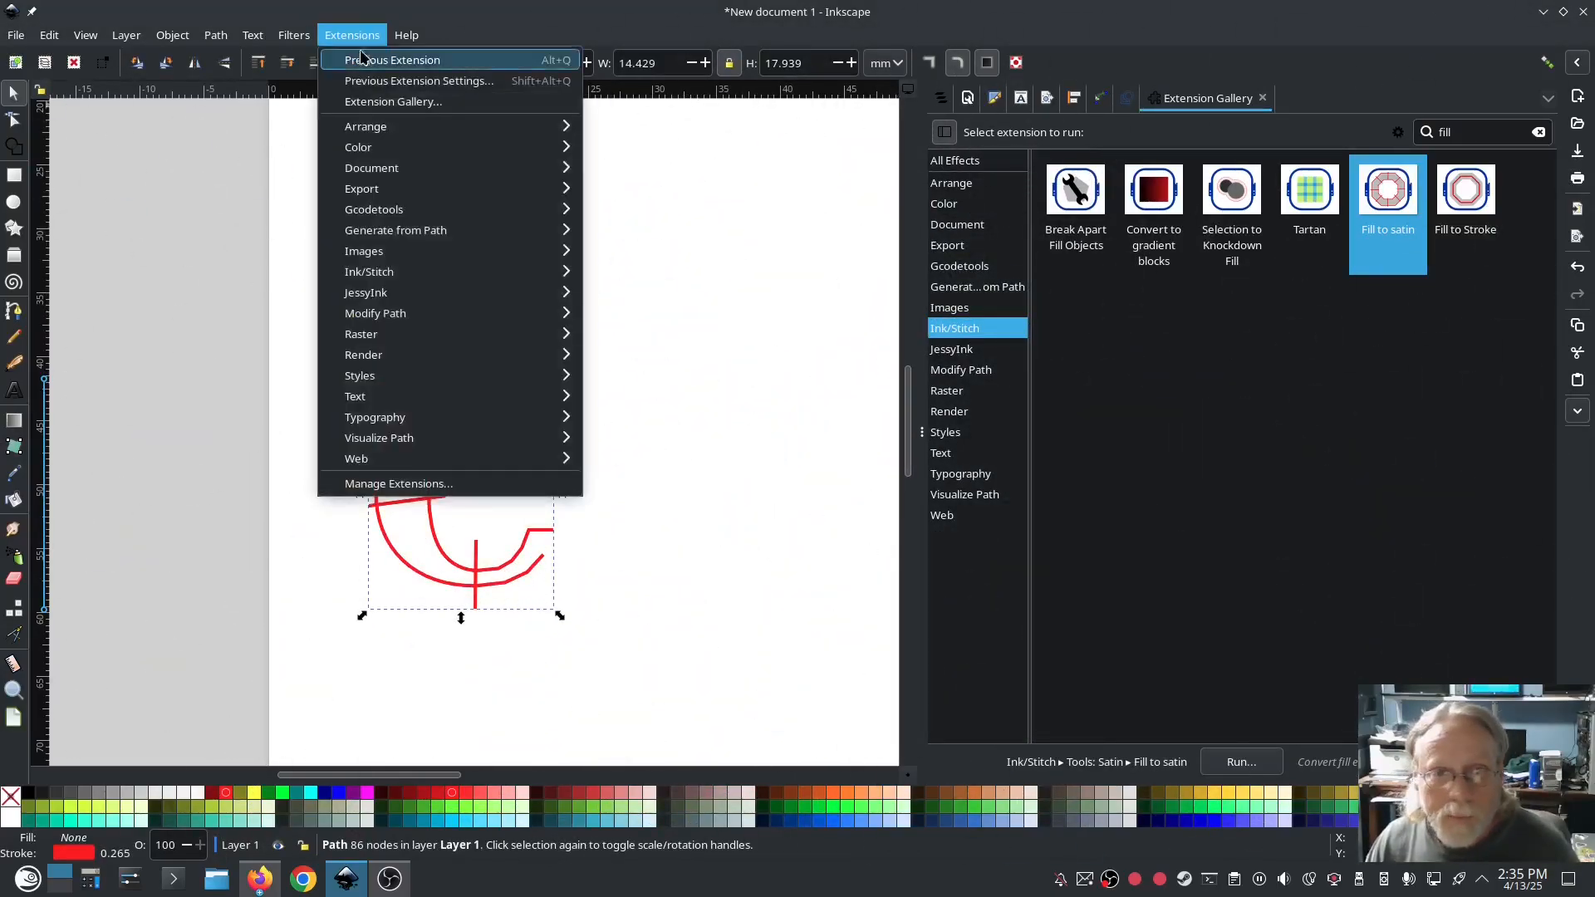
mouse_move(392, 278)
mouse_move(721, 570)
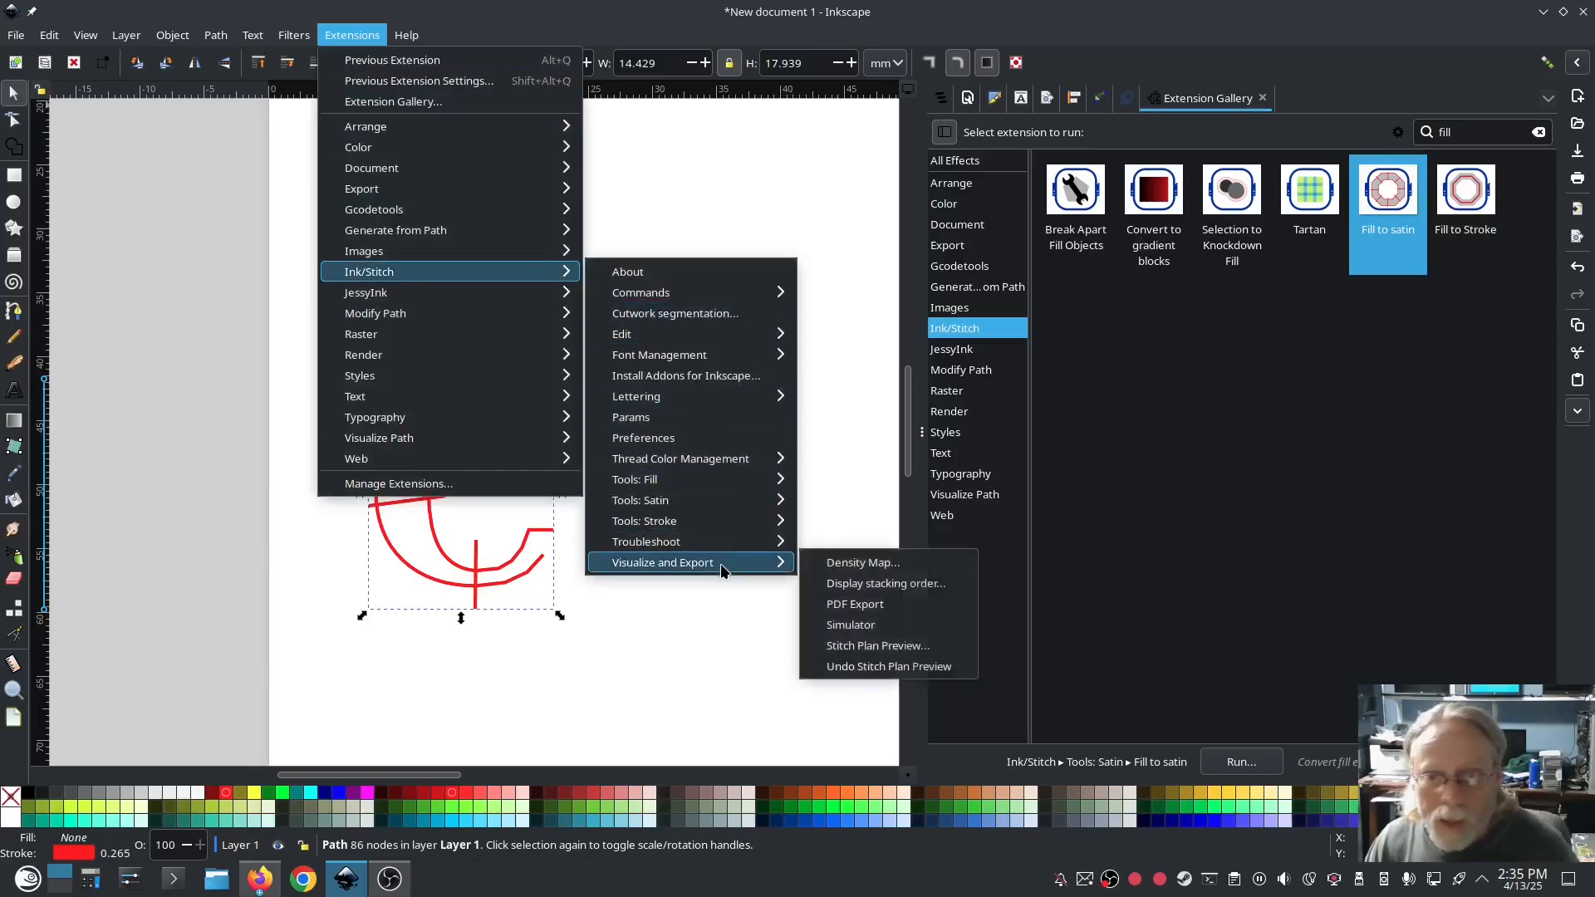
left_click(831, 627)
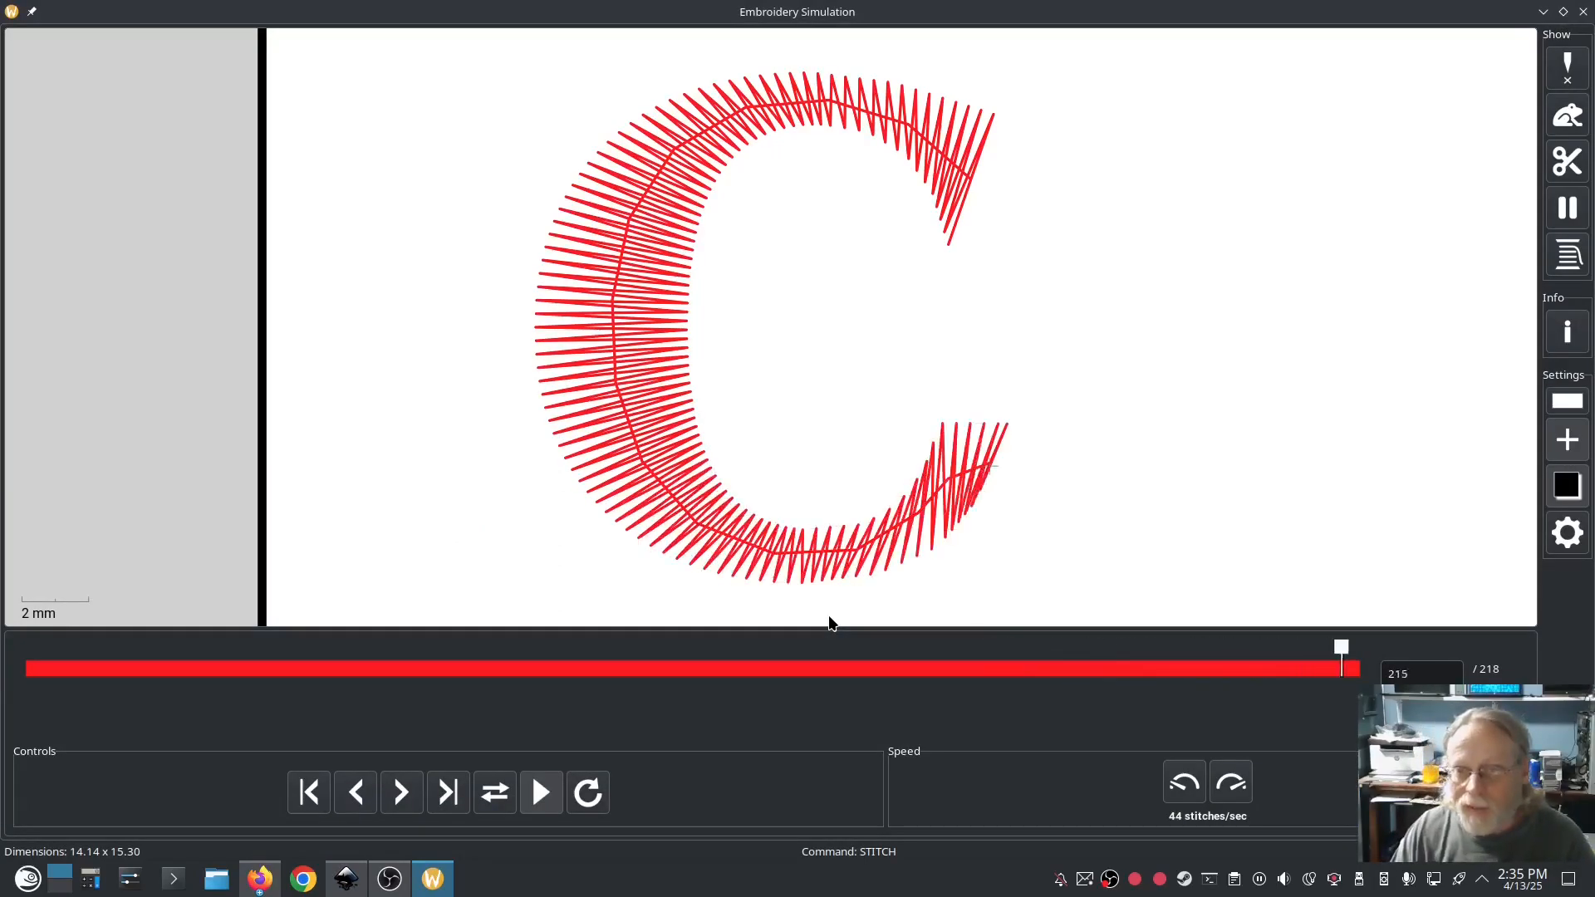
left_click(1582, 11)
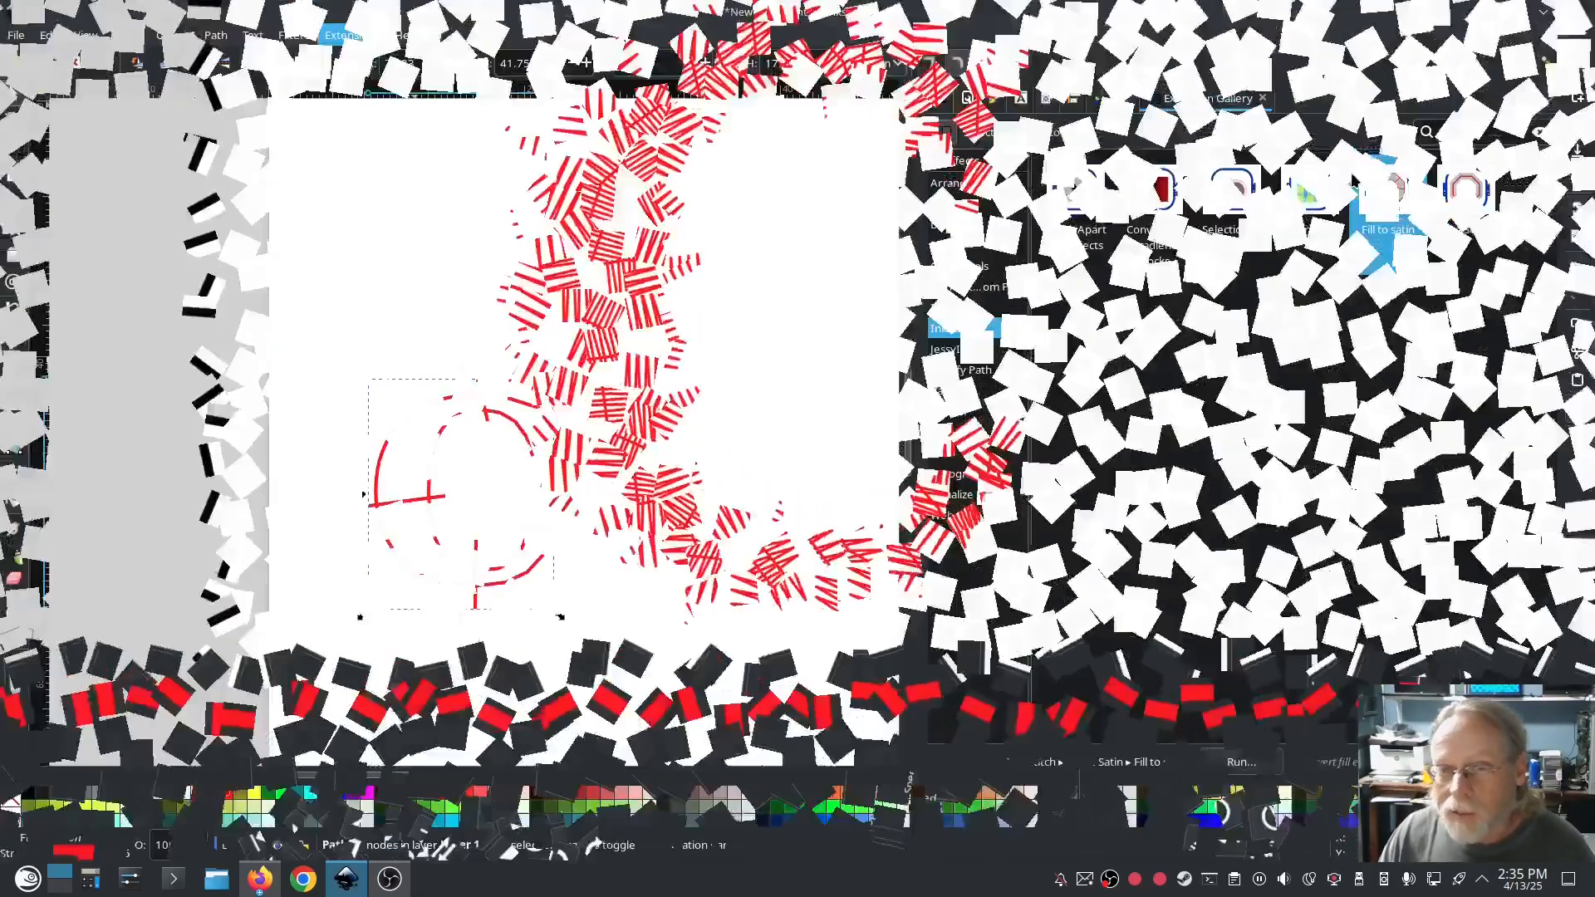
Delete the letter C's satin column and add the text letter "L" on the page.
key("Delete")
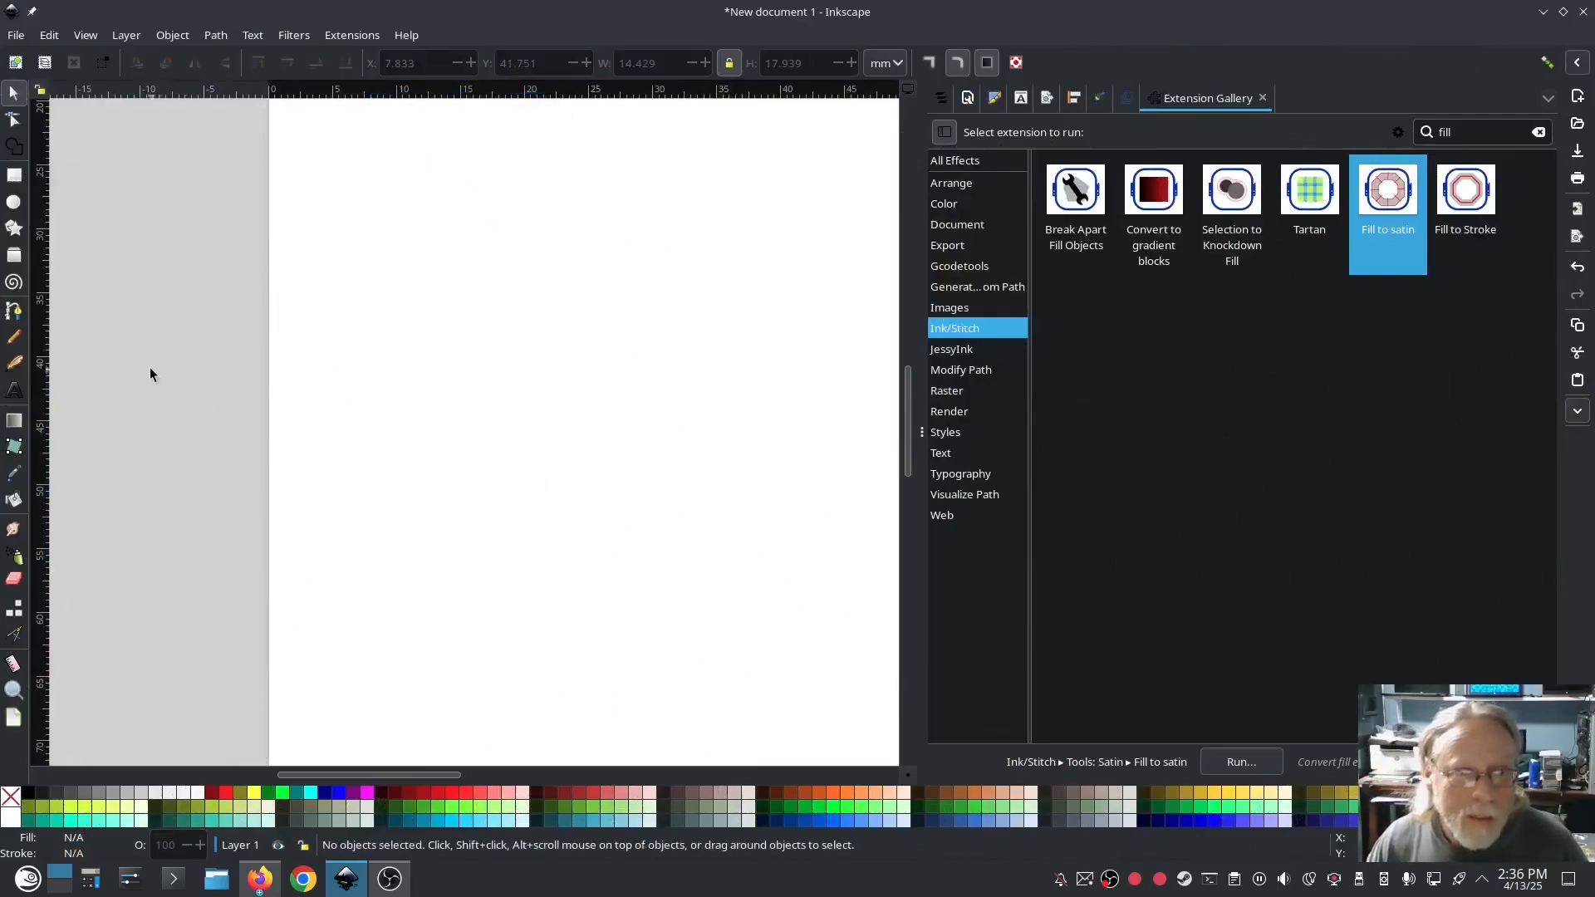
left_click(14, 390)
left_click(437, 463)
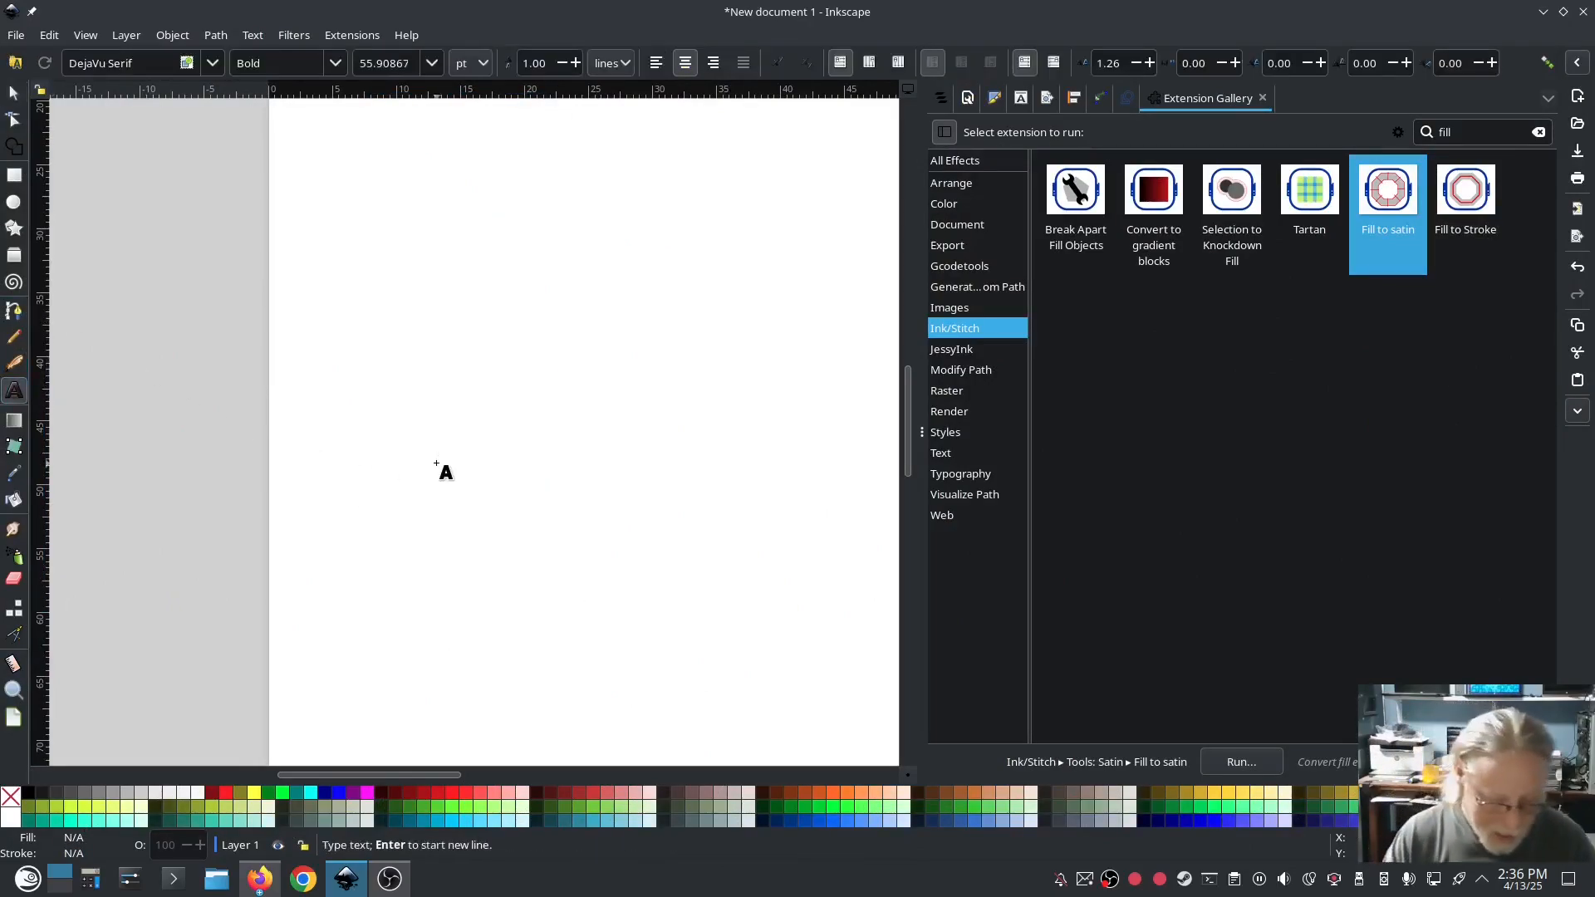
type("L")
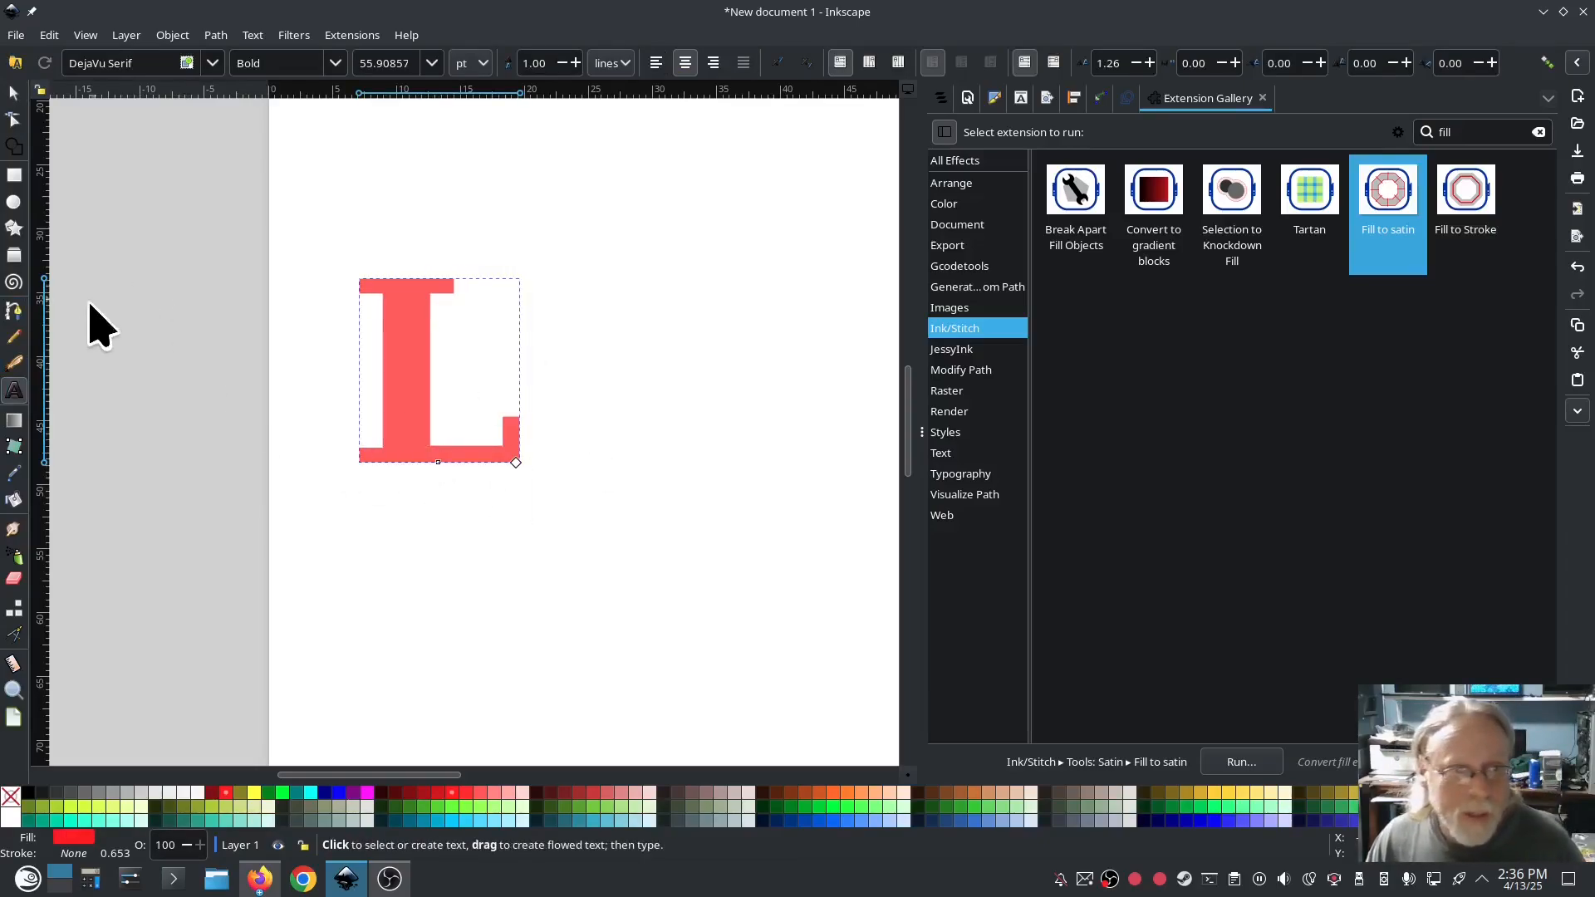
Draw three horizontal rung lines across the letter L's stem, near its top, middle and bottom.
left_click(14, 310)
left_click(14, 337)
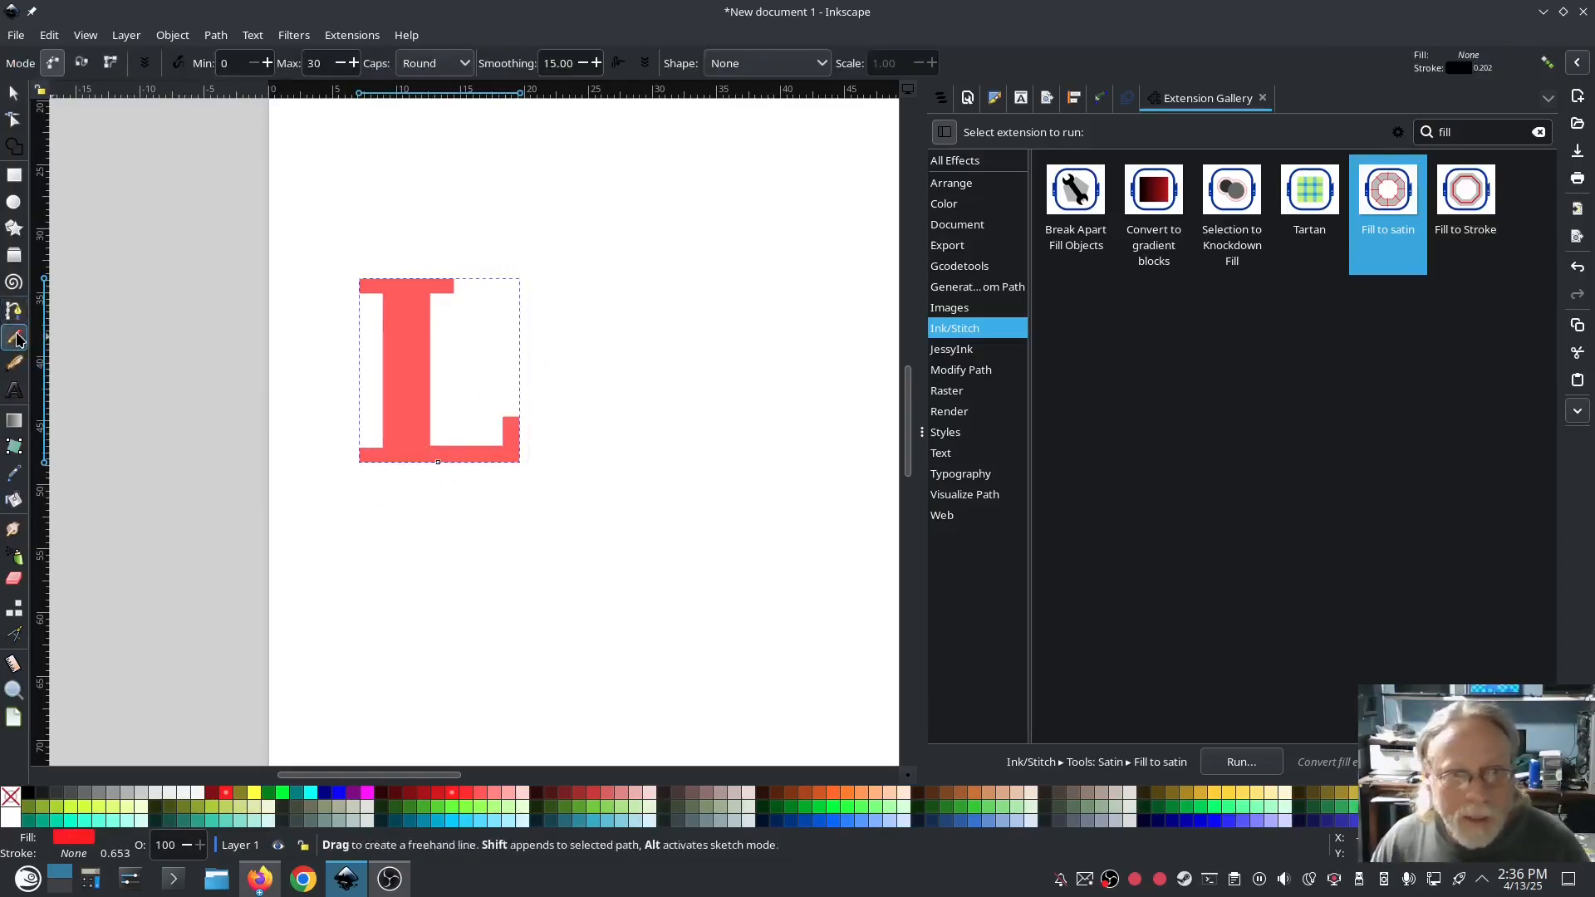
left_click(378, 307)
left_click(446, 304)
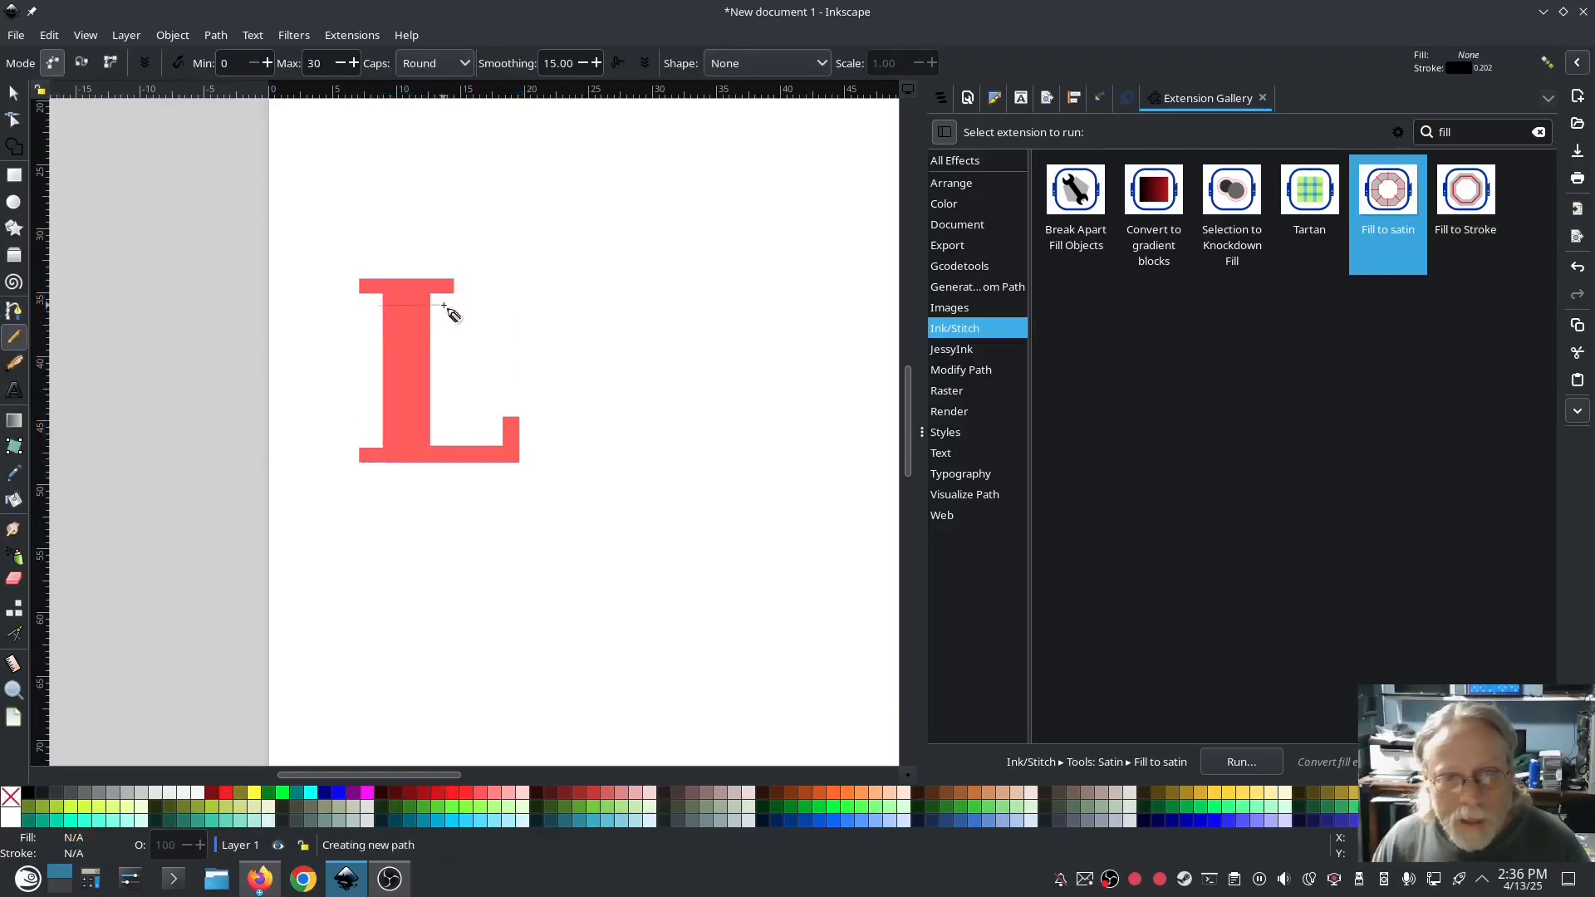
left_click(378, 372)
left_click(443, 373)
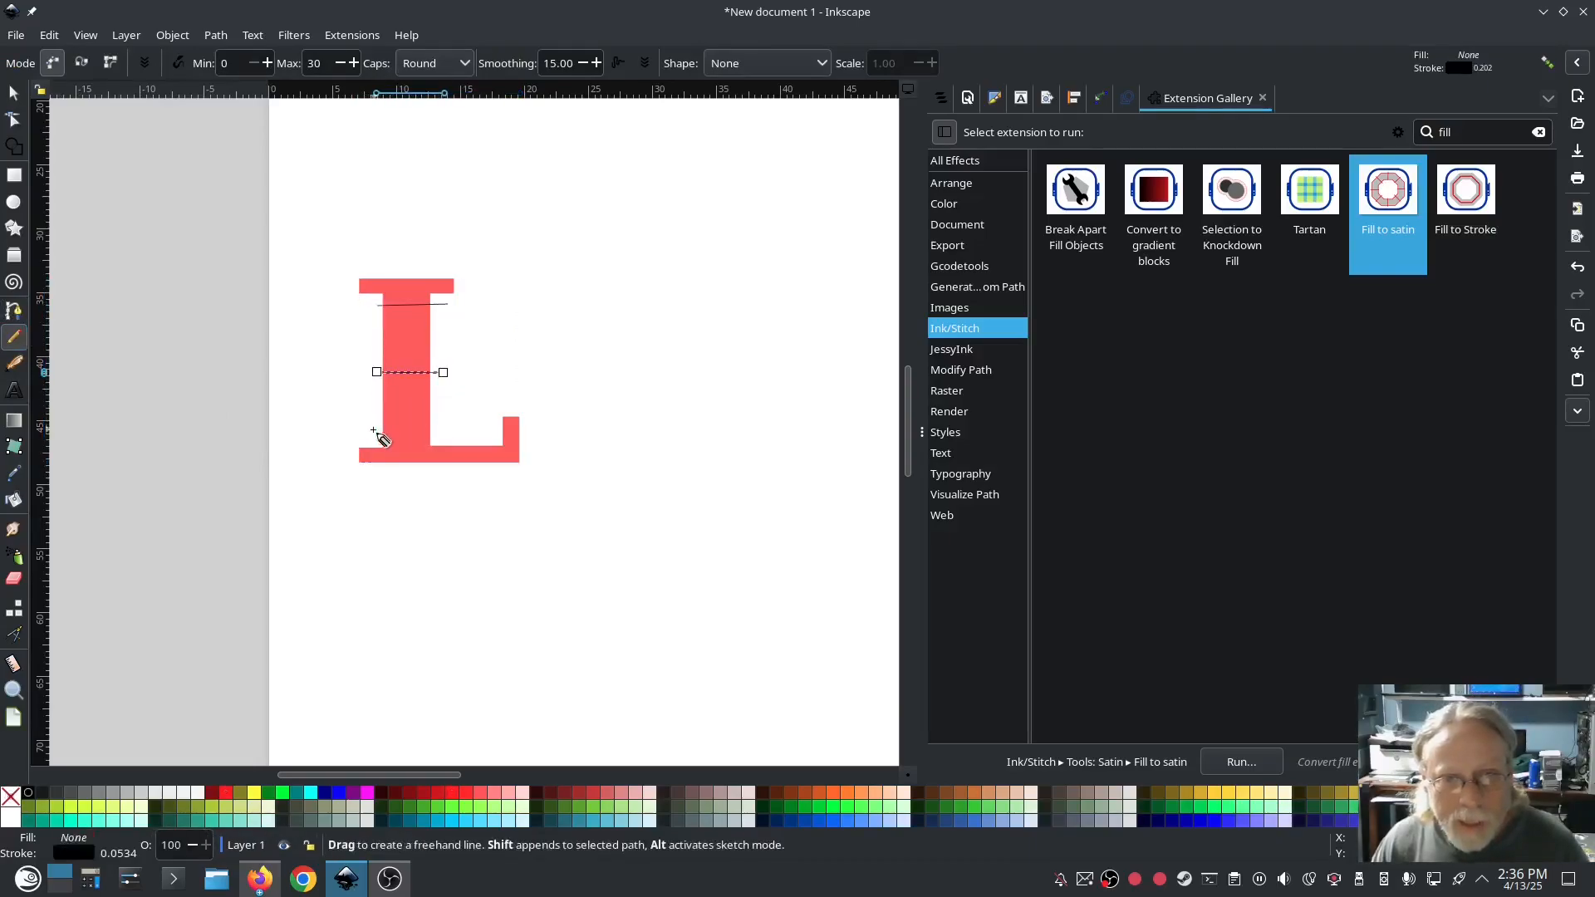
left_click(372, 428)
left_click(440, 429)
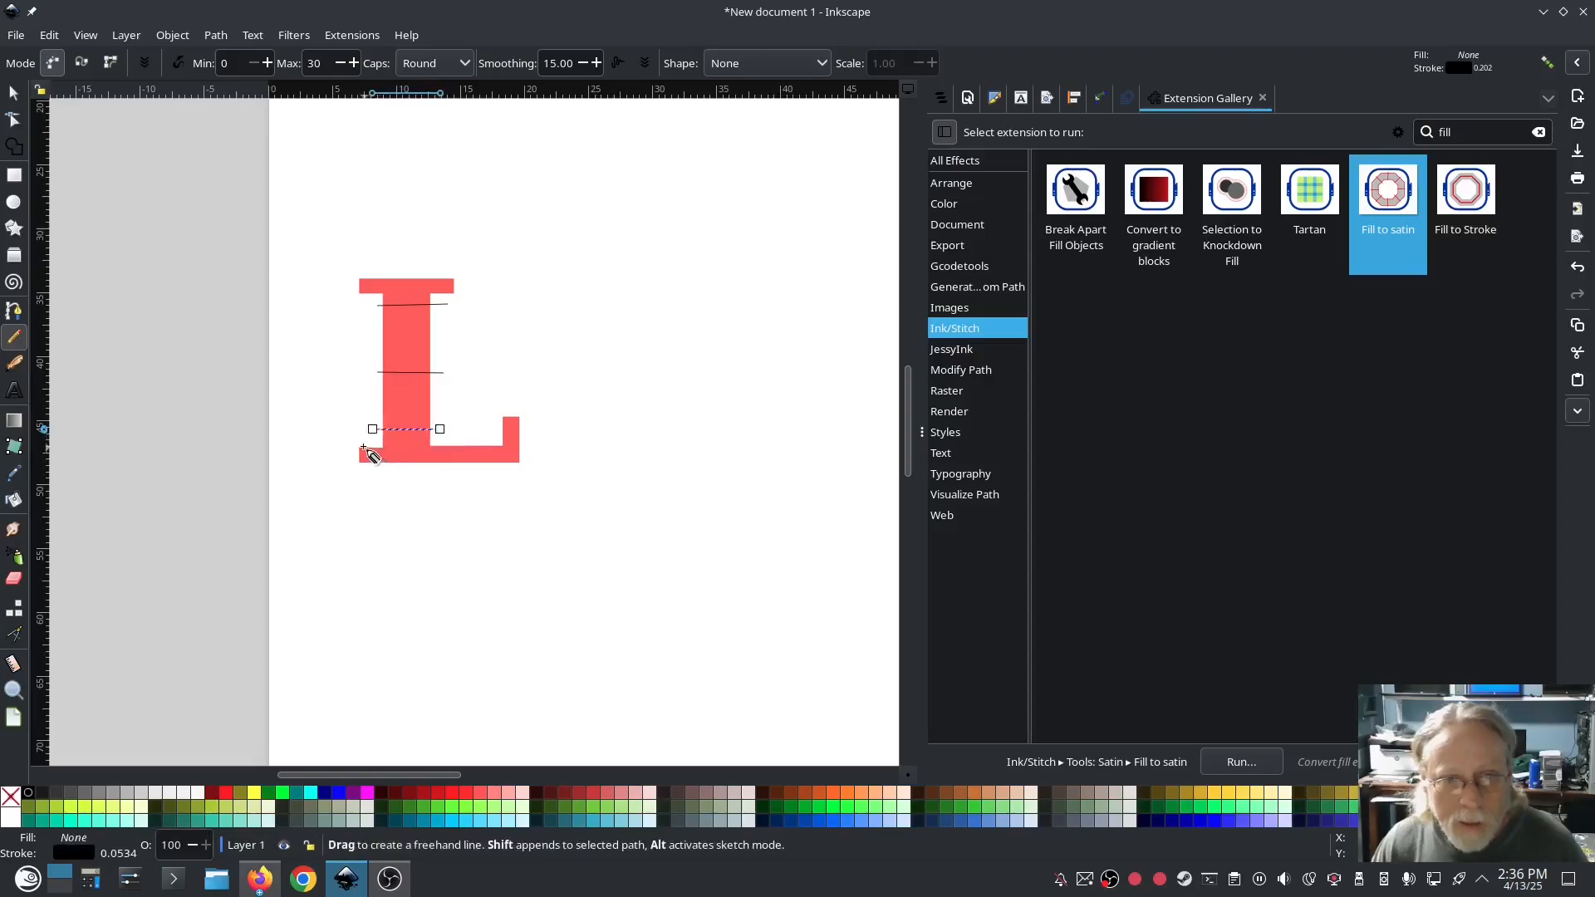
Draw four rung lines across the letter L's foot: at its left end, right of the stem, diagonally at the corner and across the upturned tip.
left_click(363, 446)
left_click(363, 470)
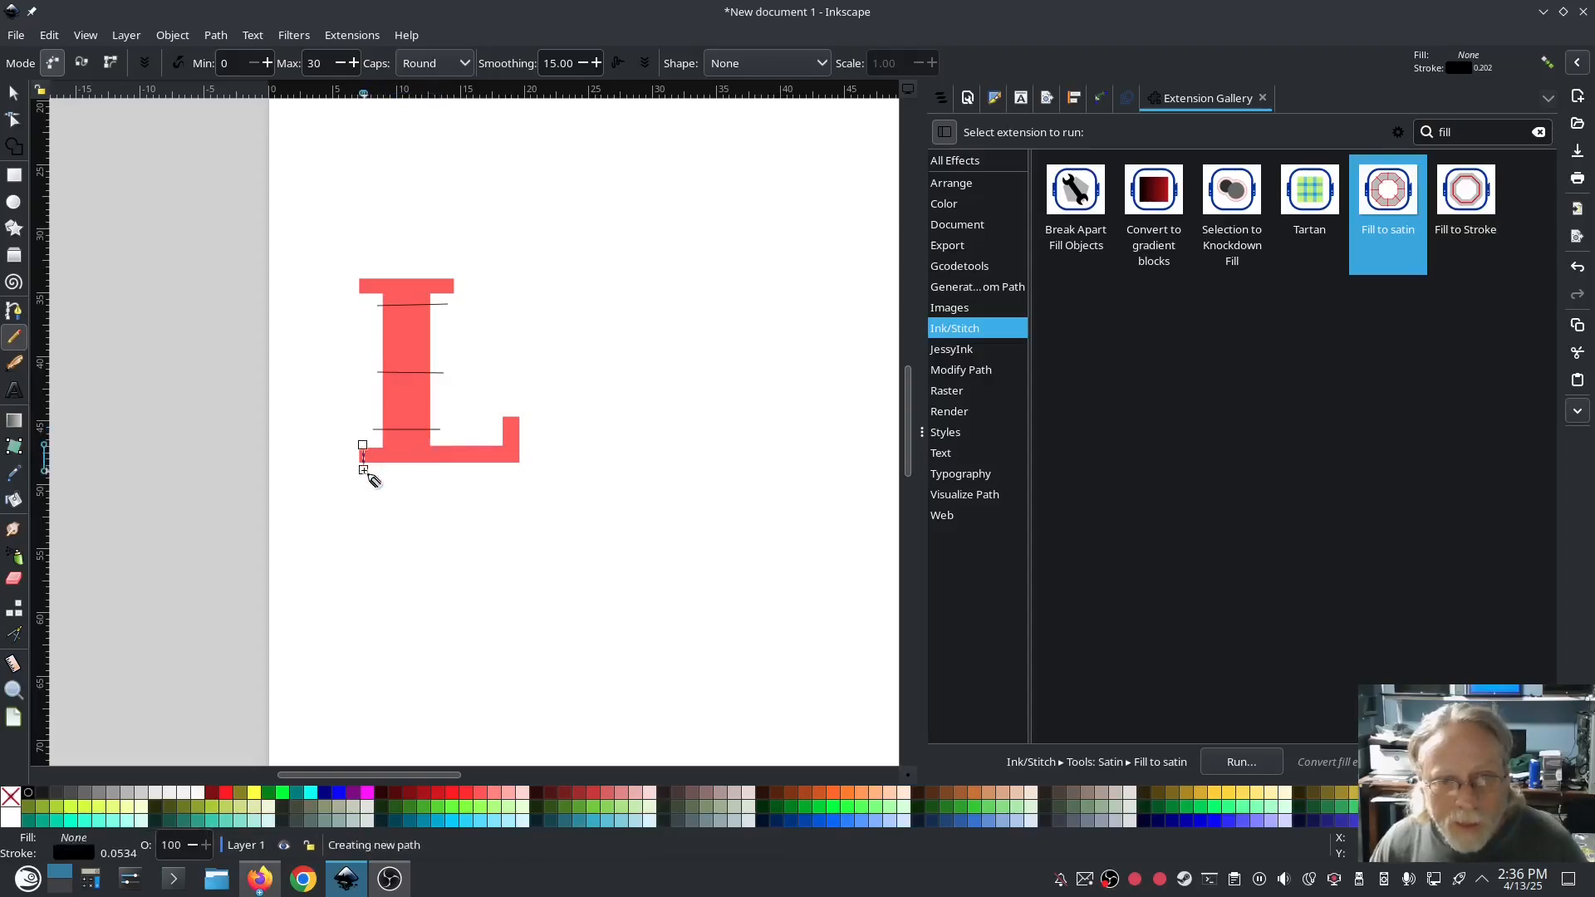
left_click(441, 442)
left_click(440, 466)
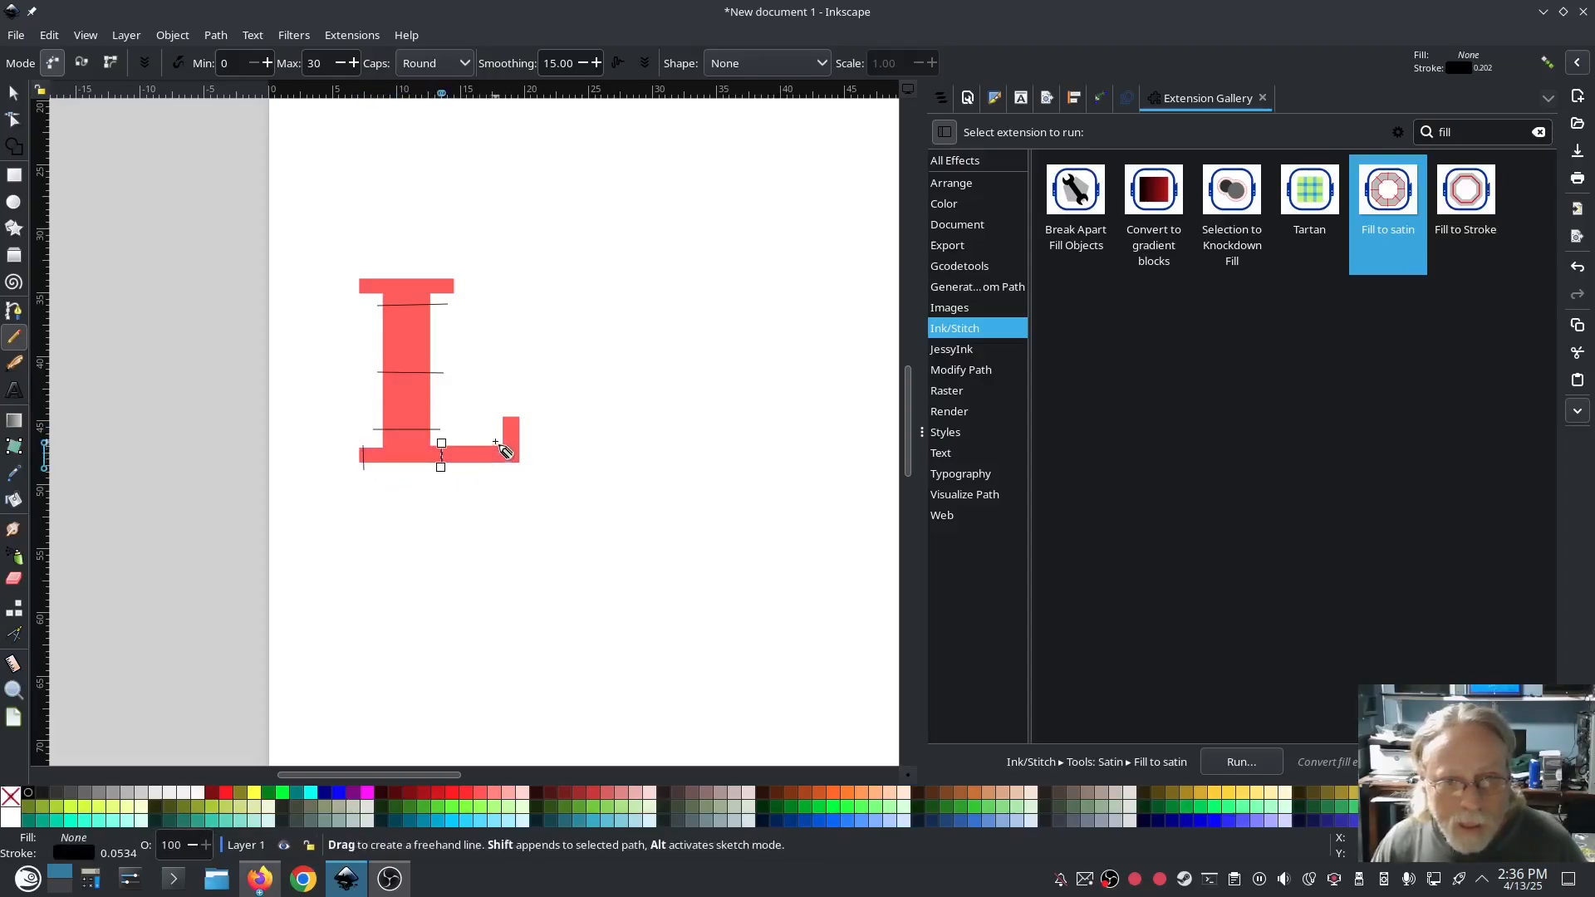
left_click(488, 441)
left_click(507, 467)
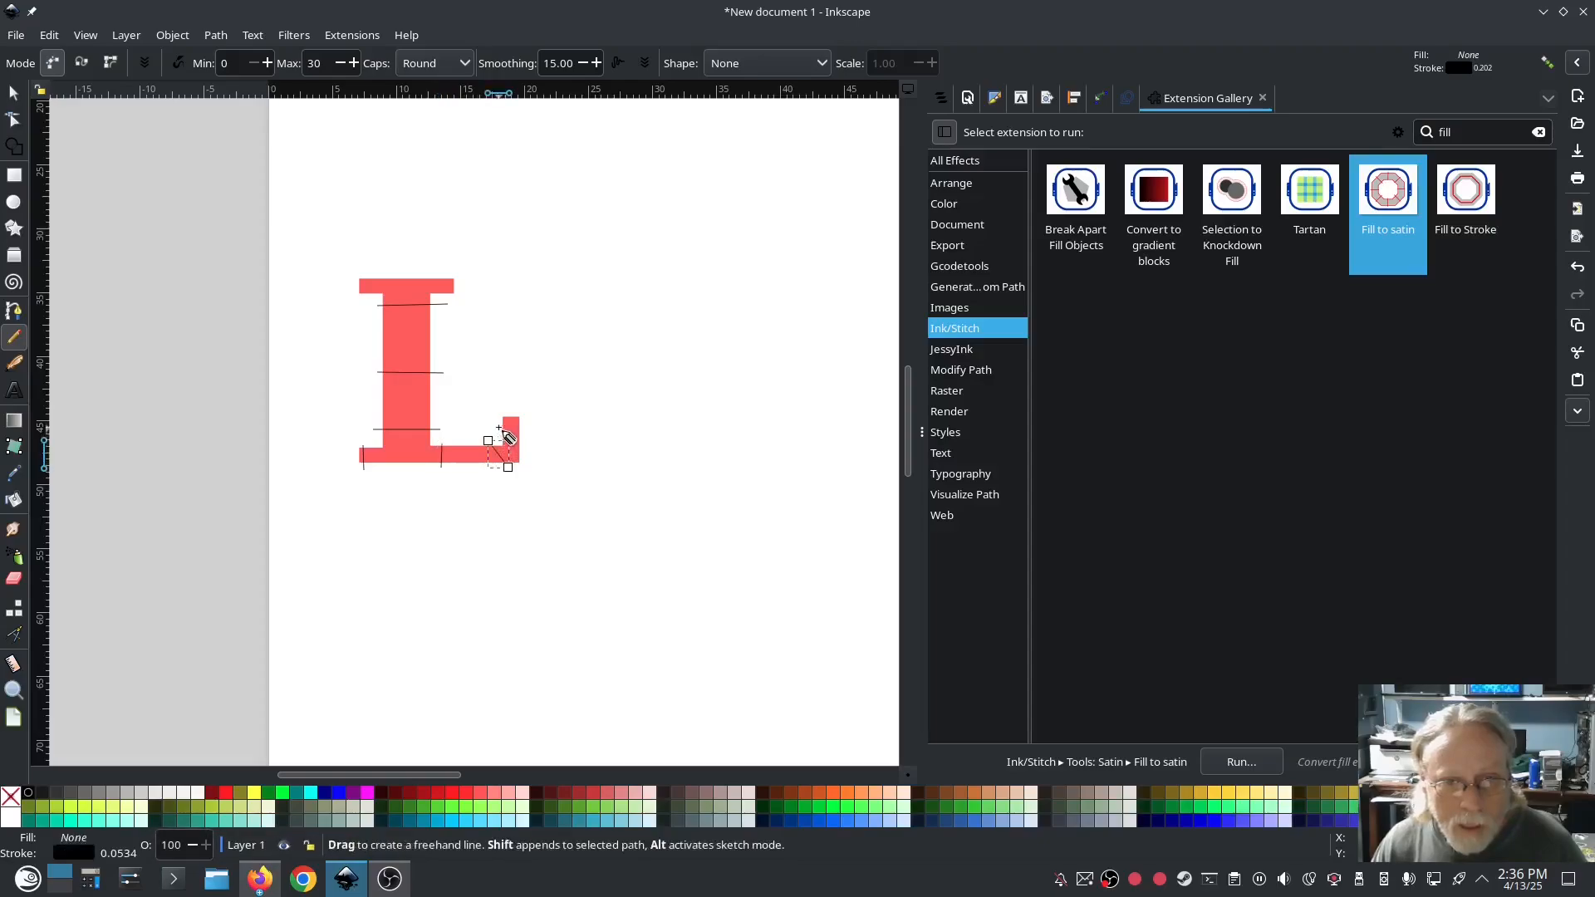
left_click(498, 426)
left_click(522, 441)
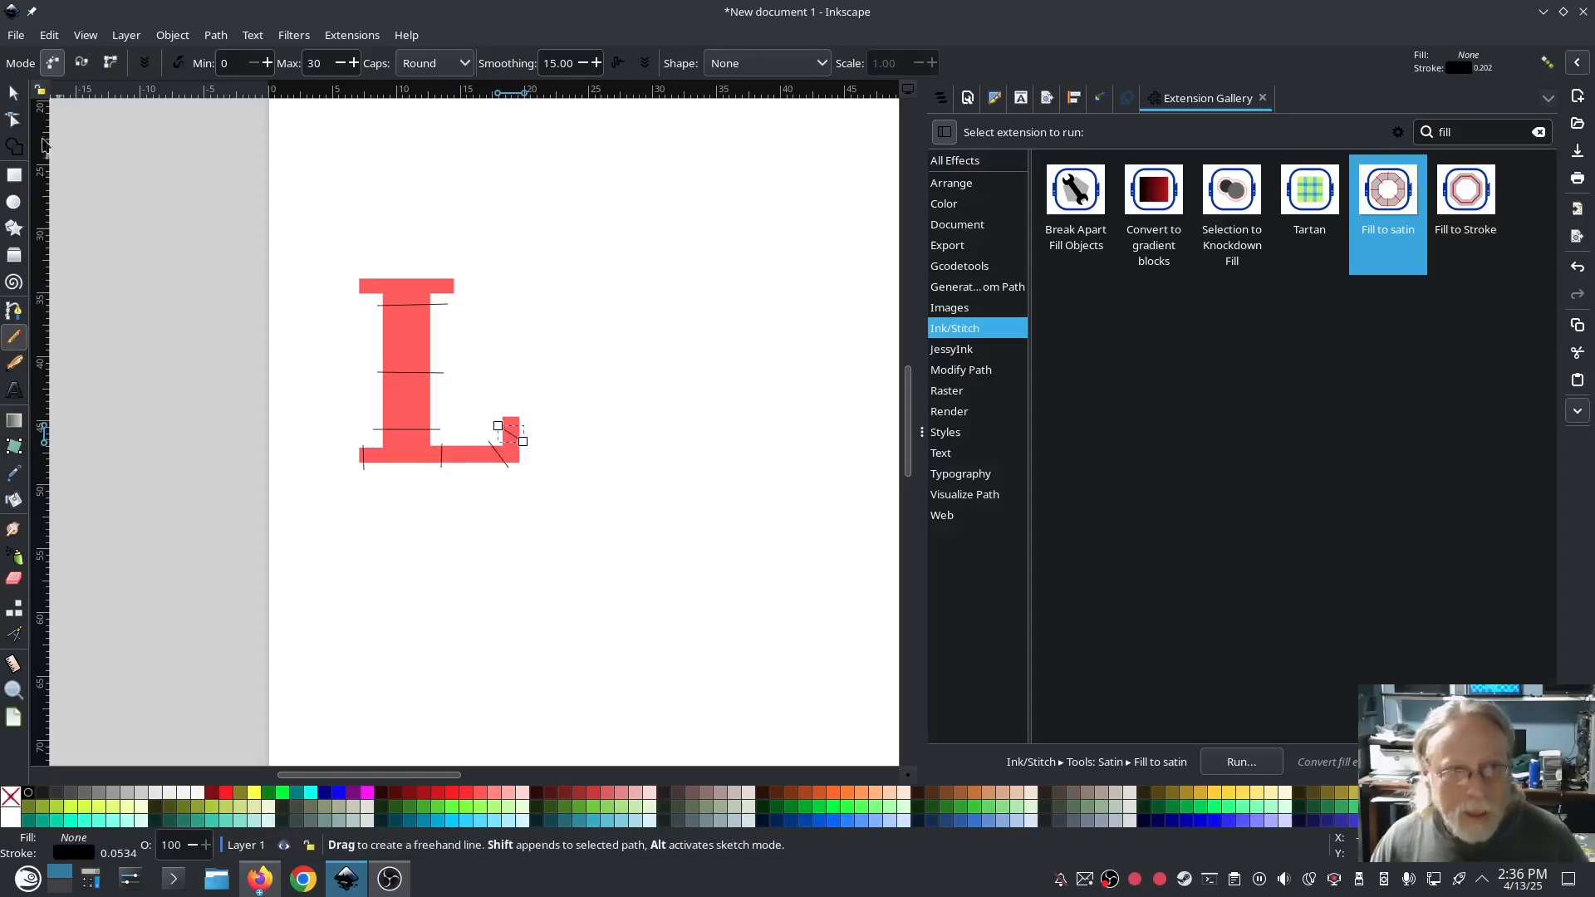
Convert the text letter L to a path.
left_click(13, 93)
left_click_drag(627, 524, 271, 175)
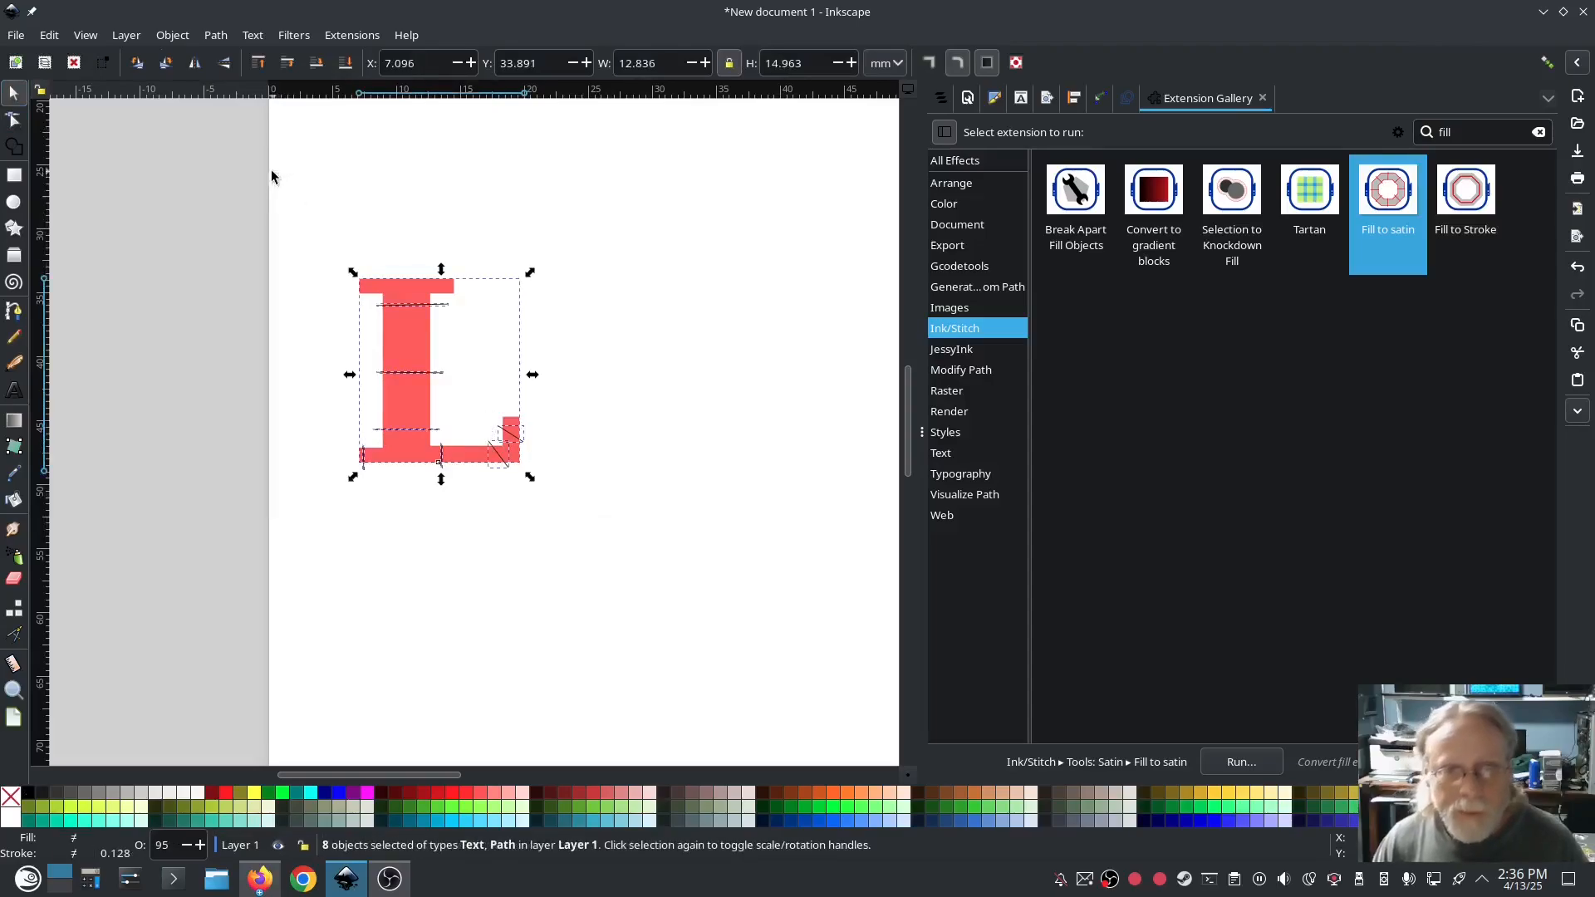
left_click(409, 289)
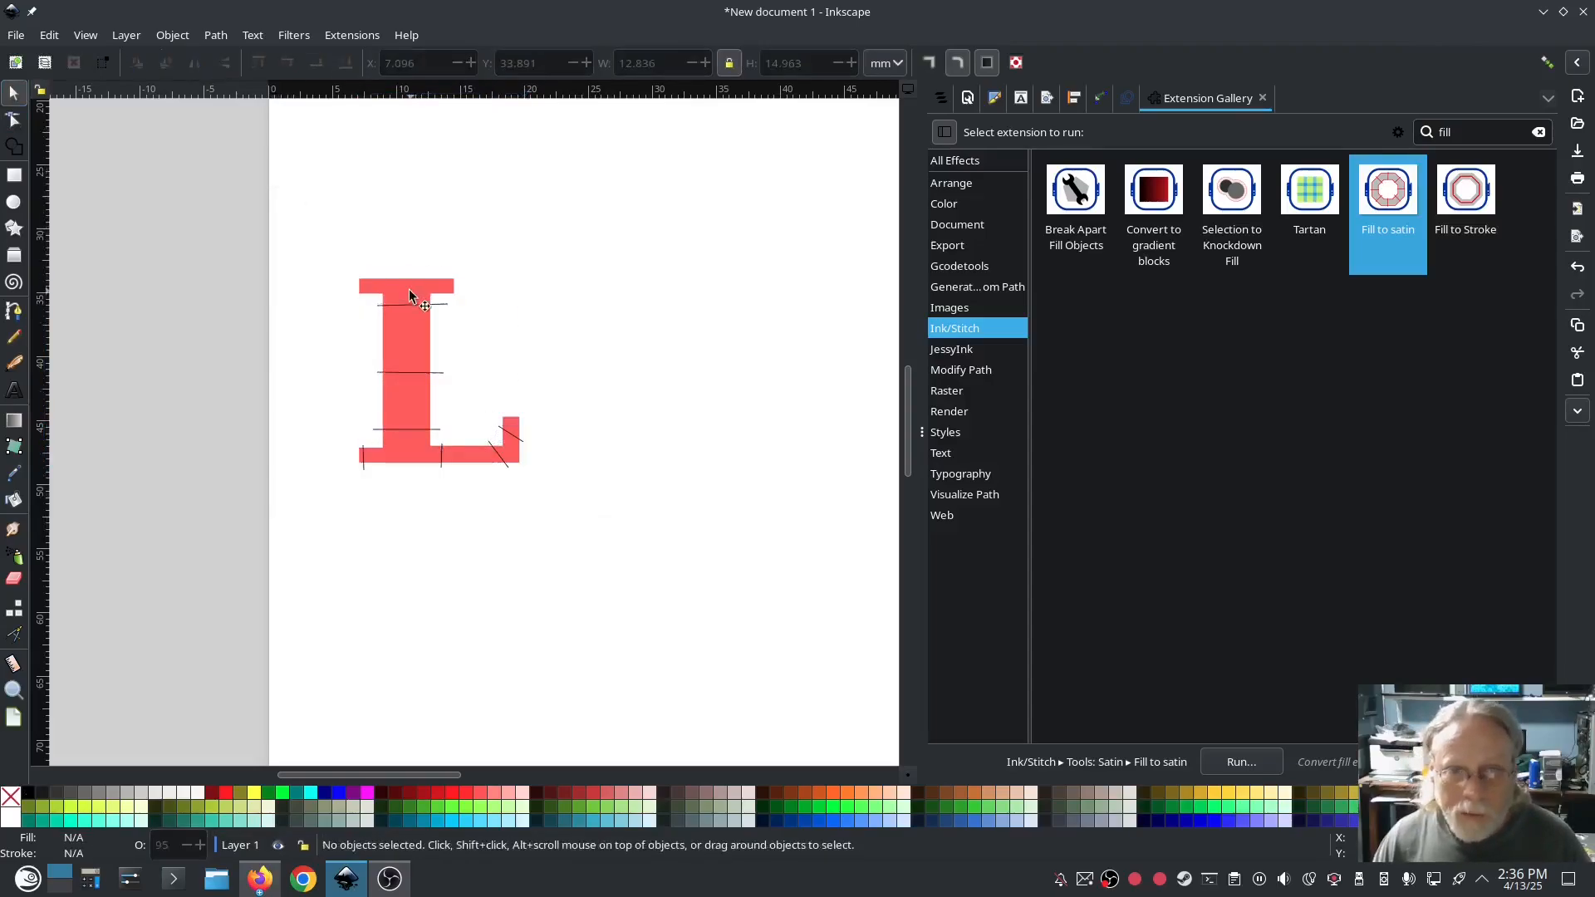
left_click(215, 35)
left_click(575, 485)
left_click(583, 520)
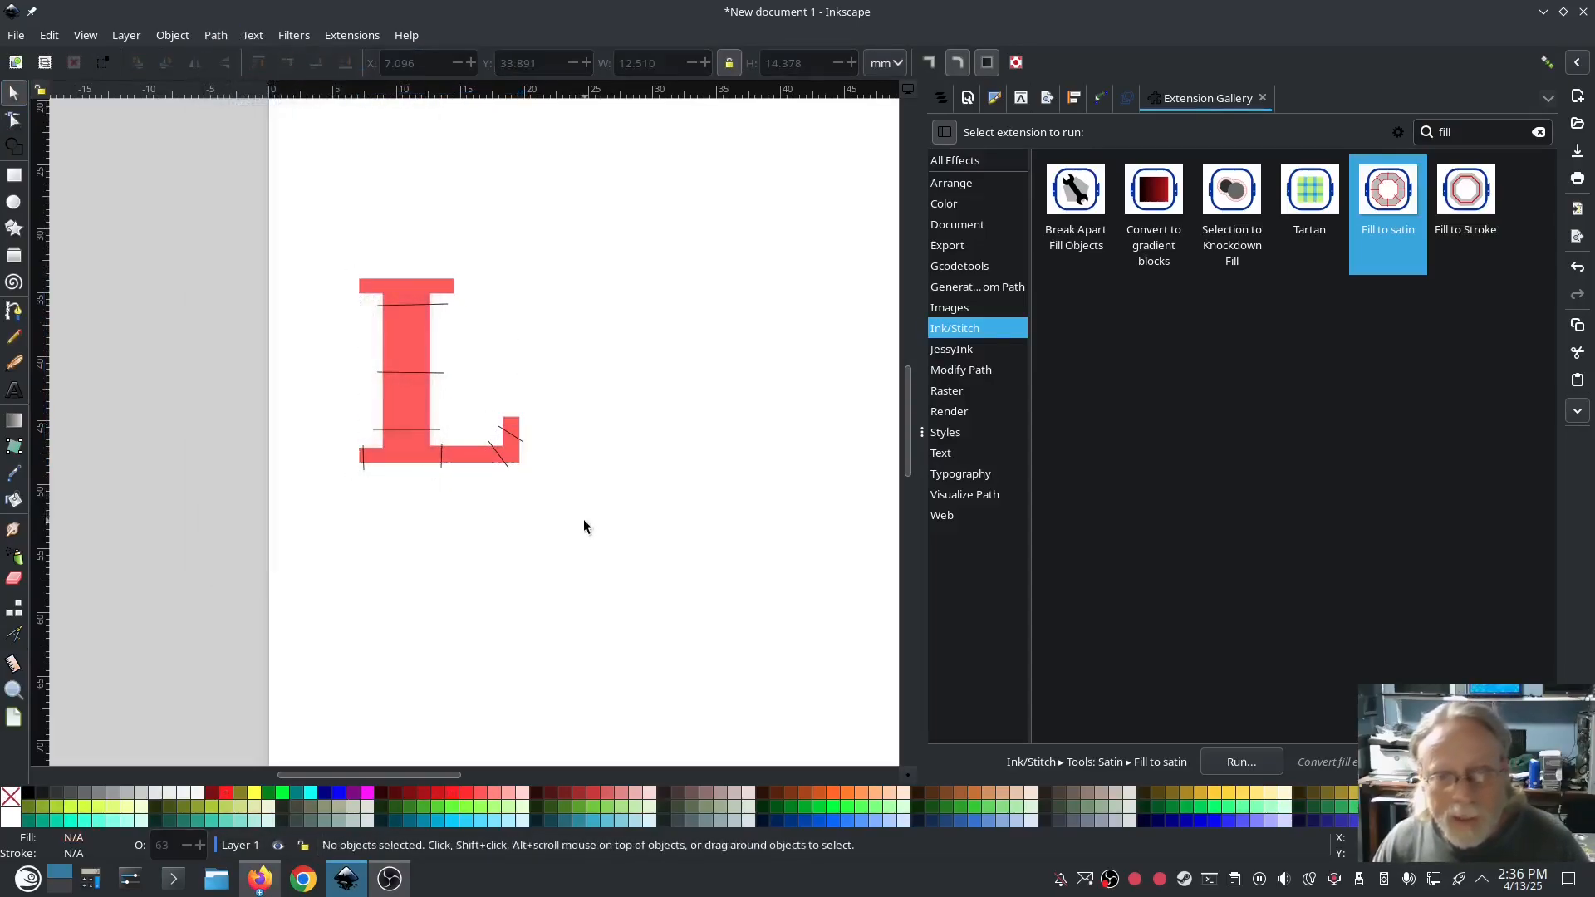
Try Fill to satin on the letter L and its seven rungs with center-walk underlay and 0.20 mm pull compensation, and undo the conversion.
left_click_drag(583, 520, 284, 206)
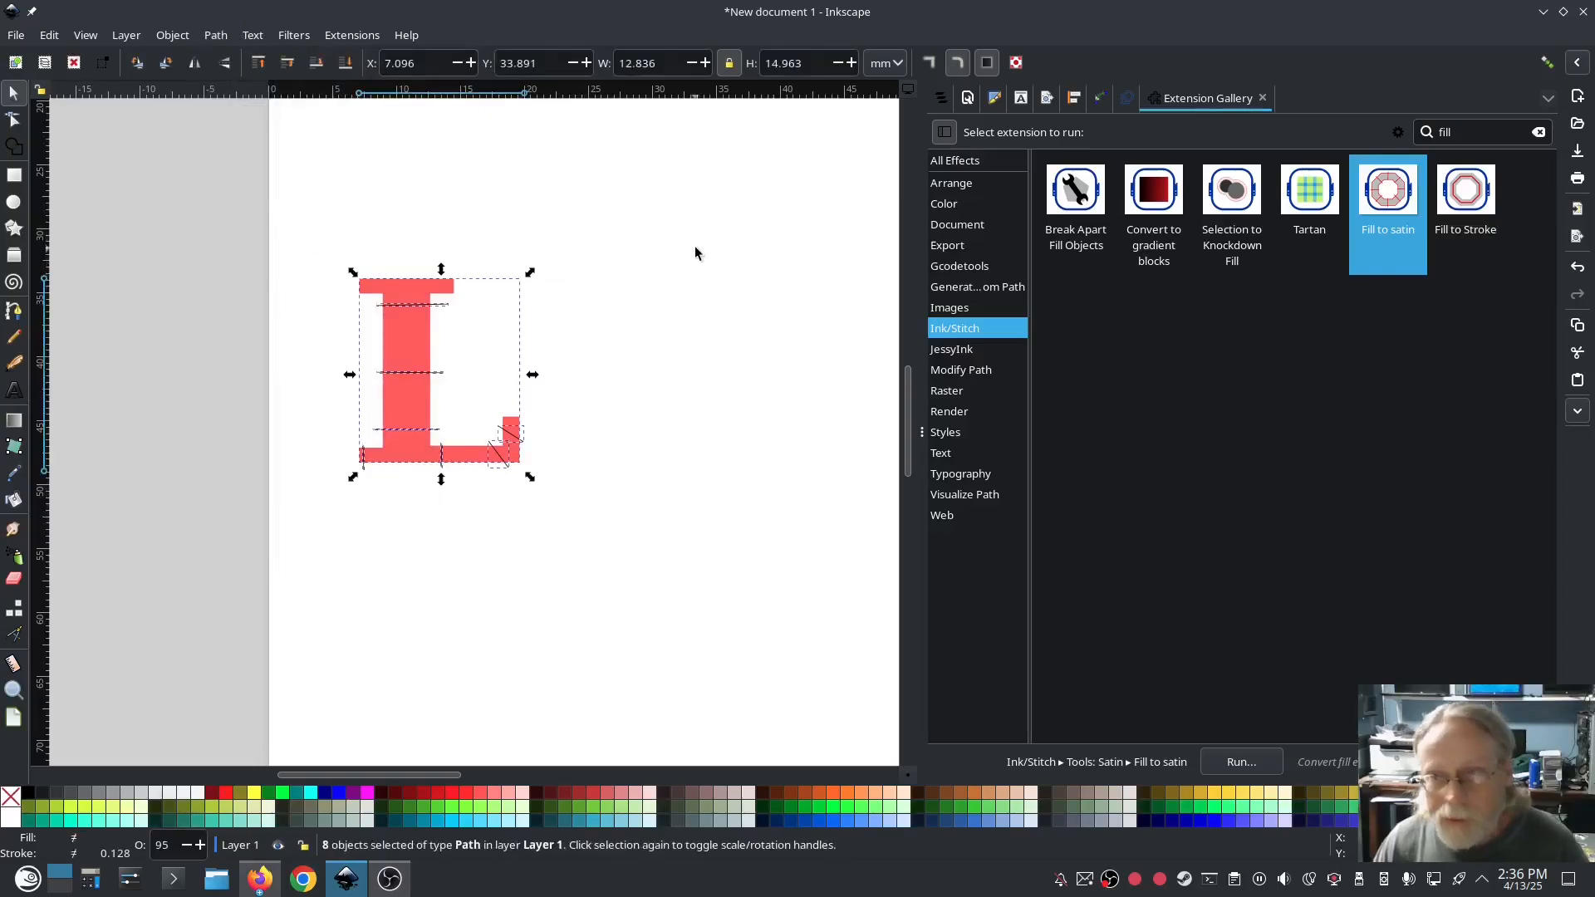
double_click(1383, 201)
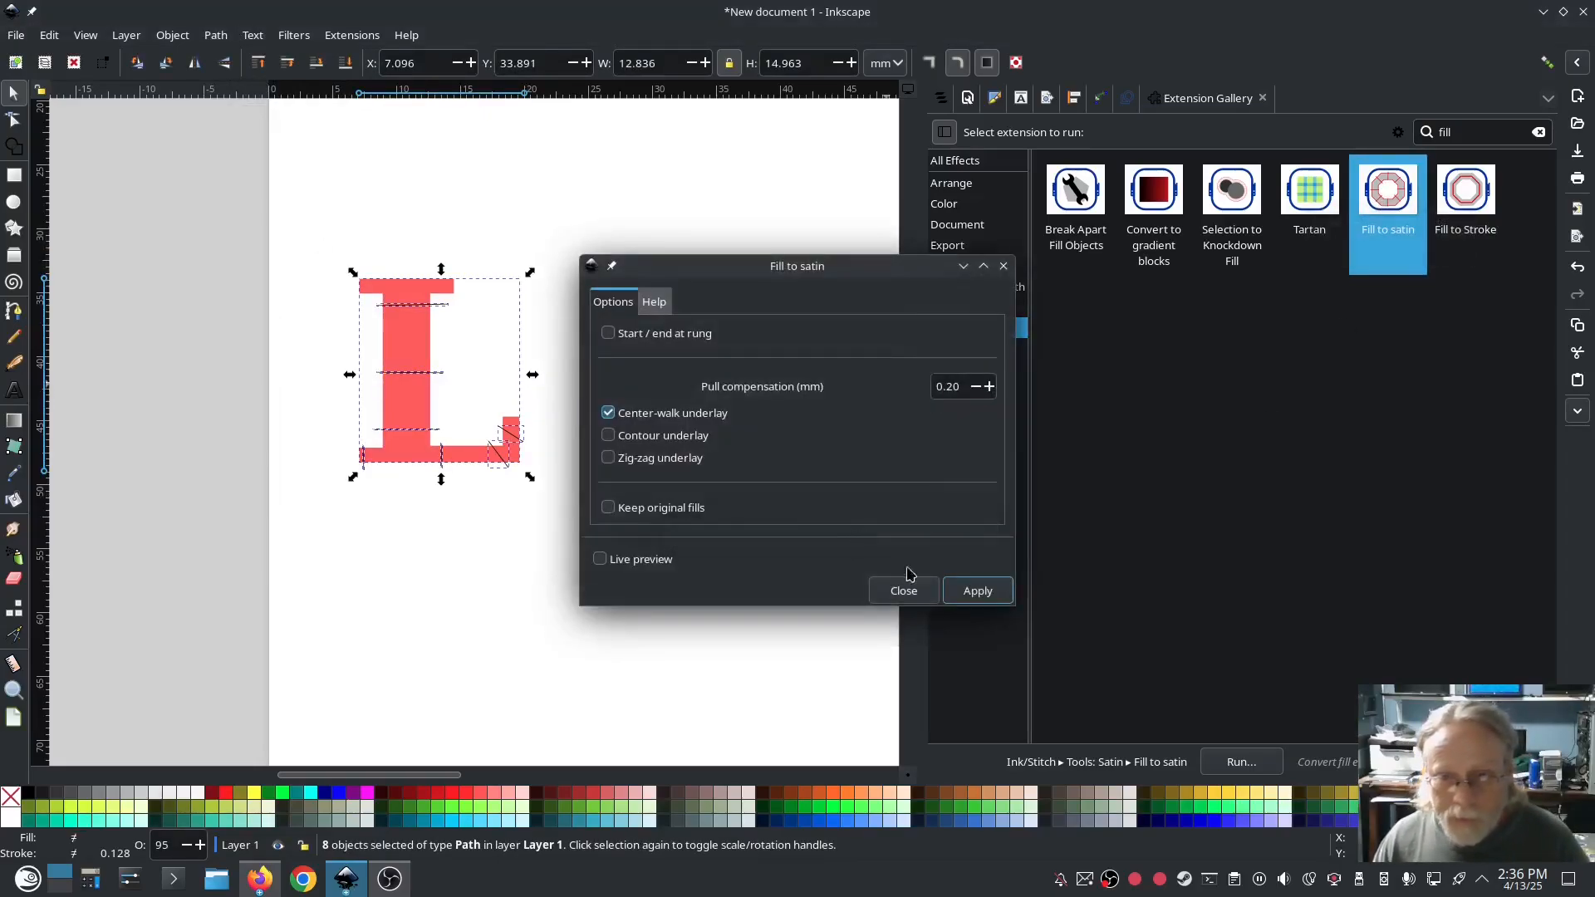
left_click(978, 590)
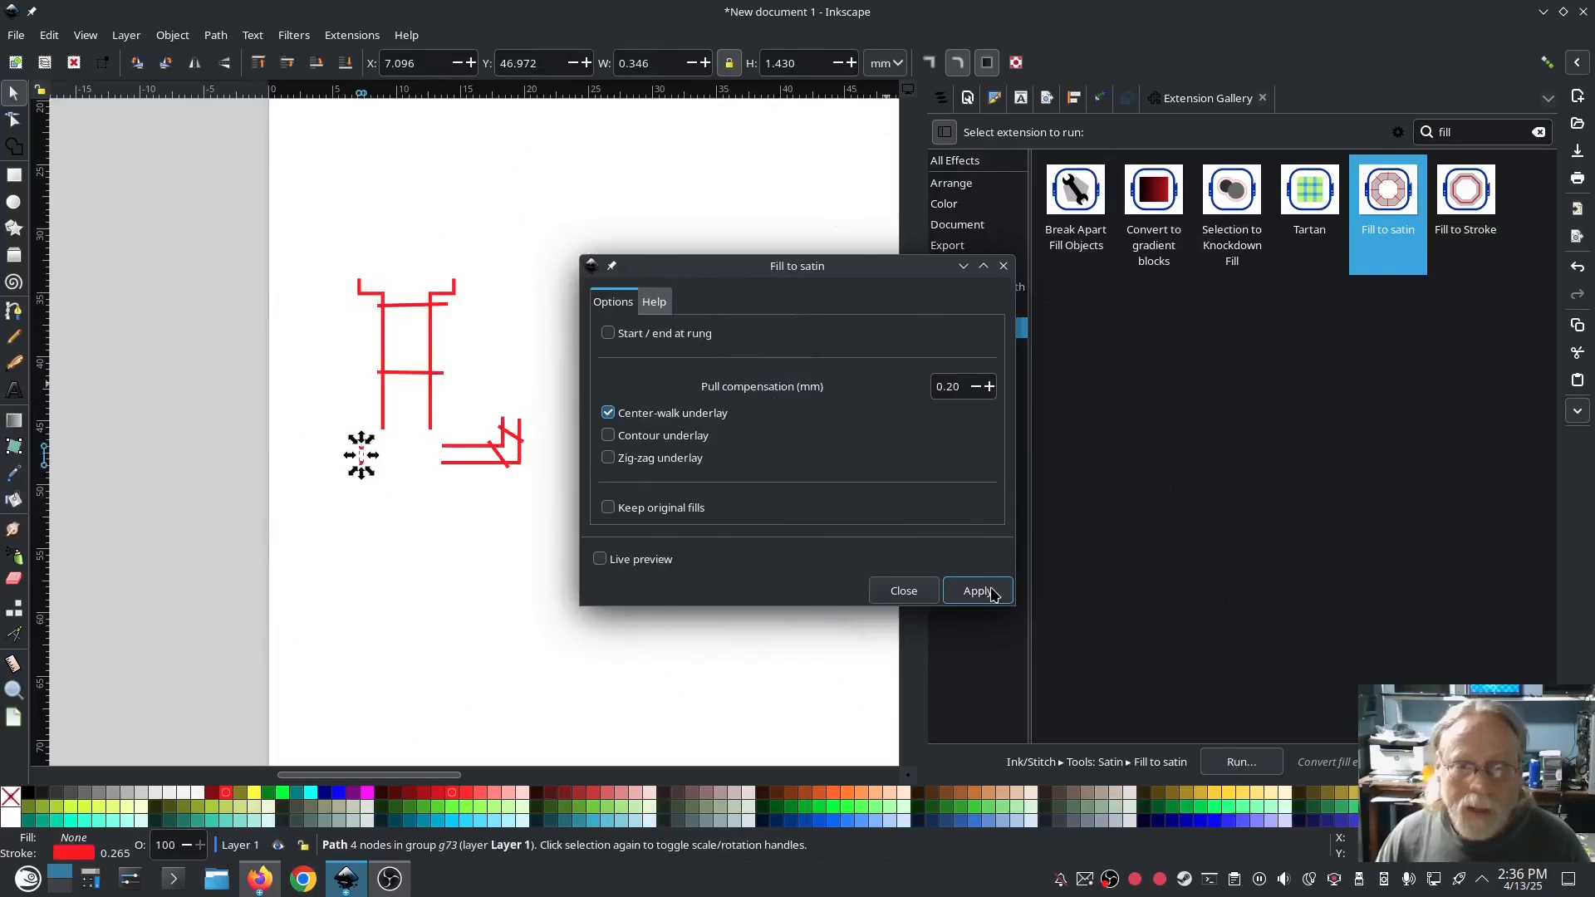
left_click(901, 591)
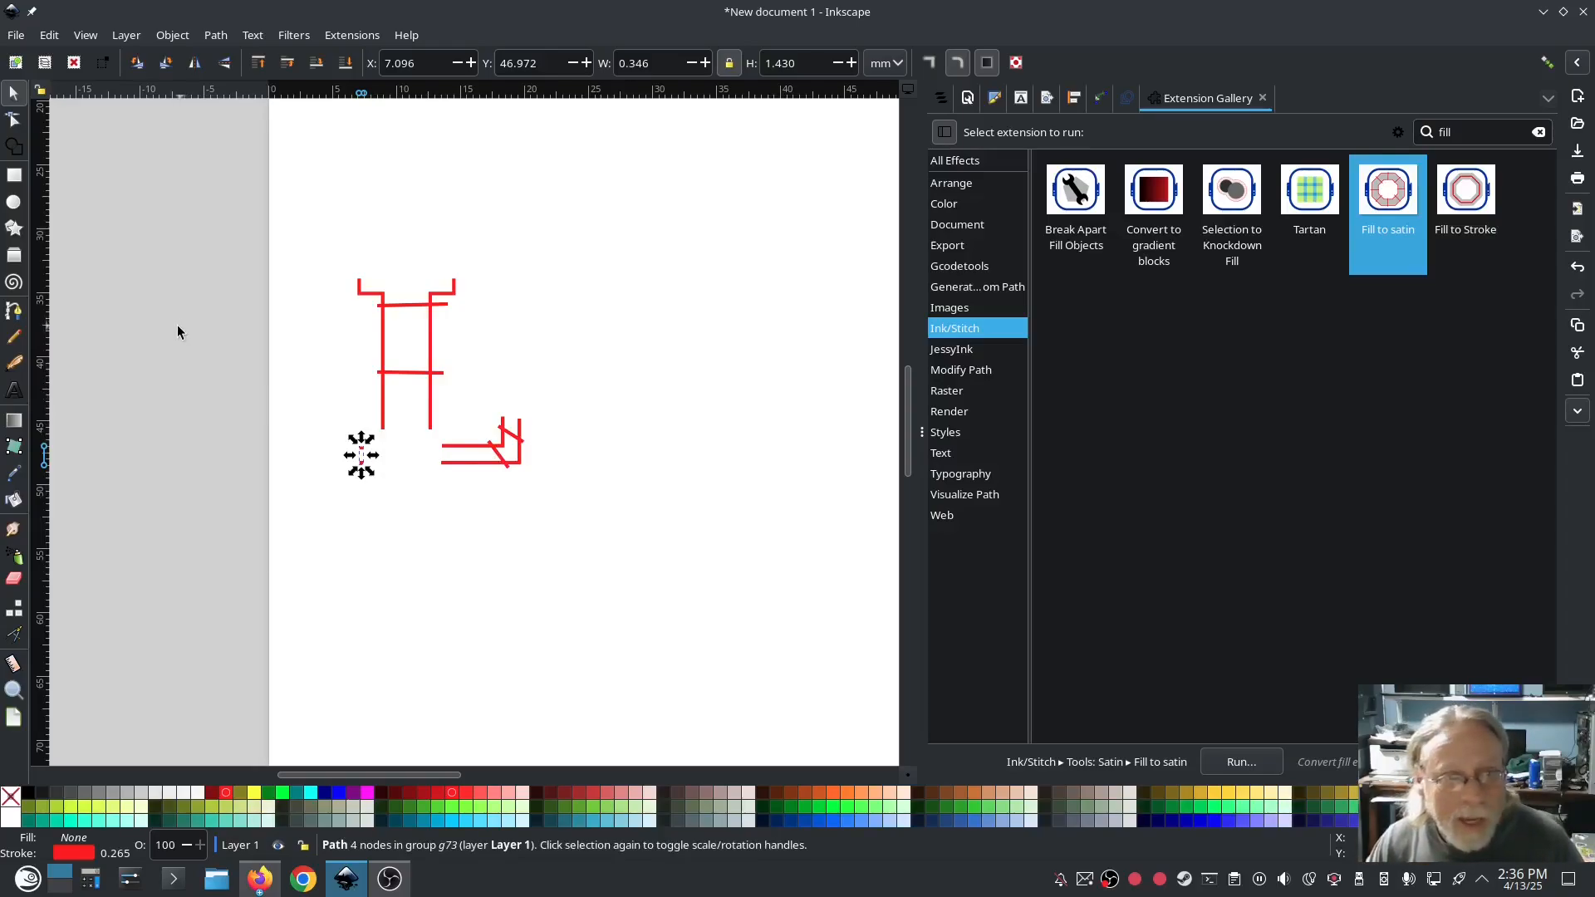
key("ctrl+z")
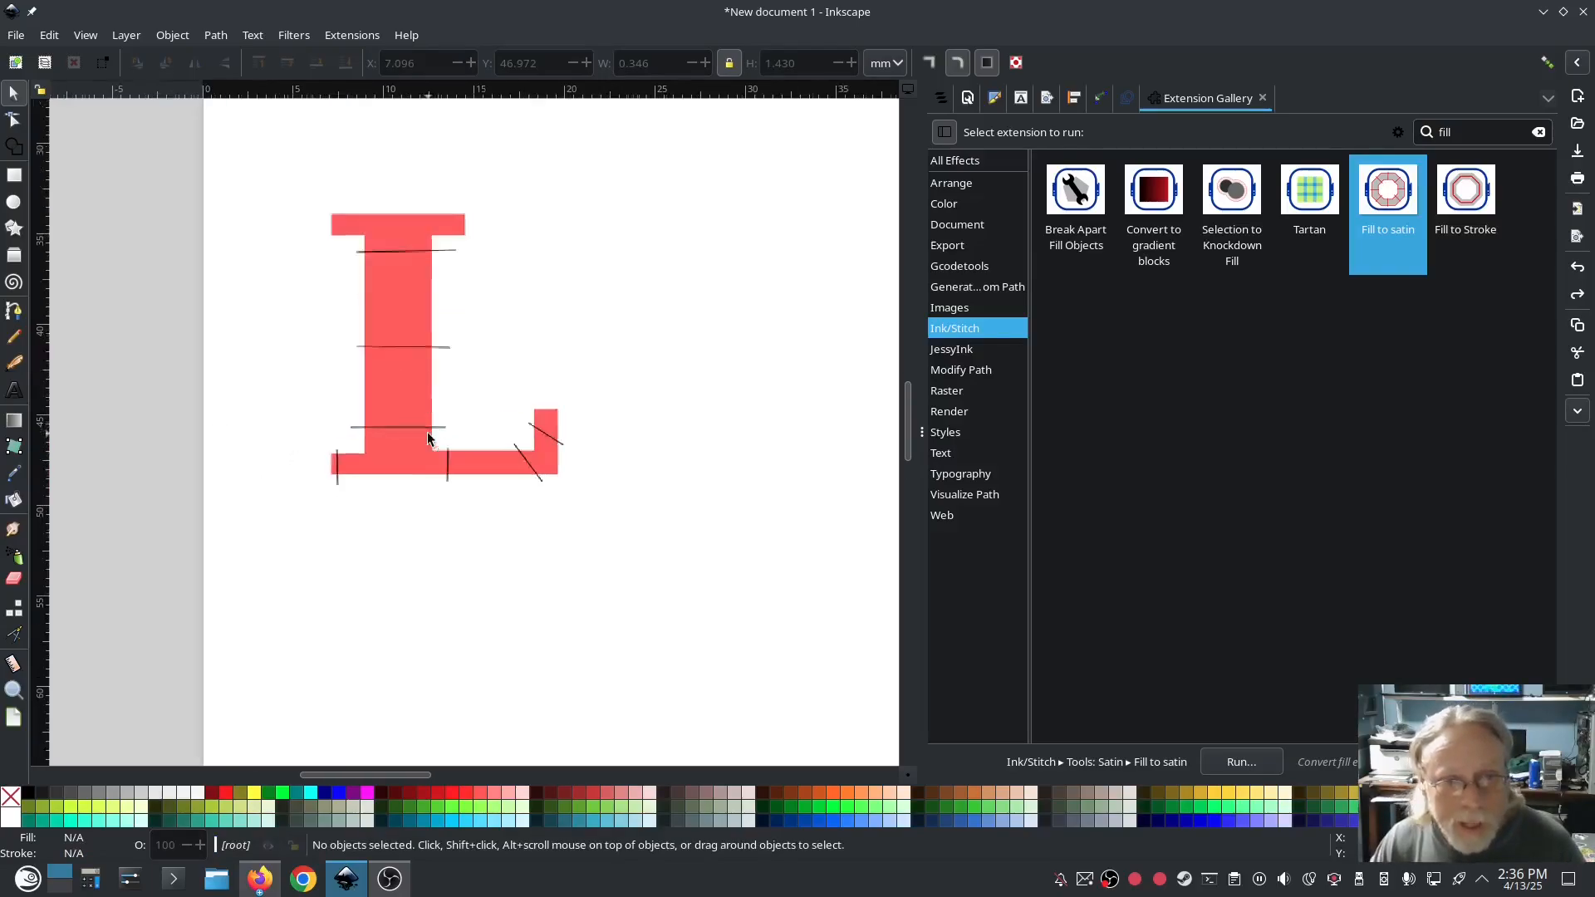
Move the lowest stem rung down to the base of the letter L's stem, just above the foot.
scroll(426, 432, "up", 3, "ctrl")
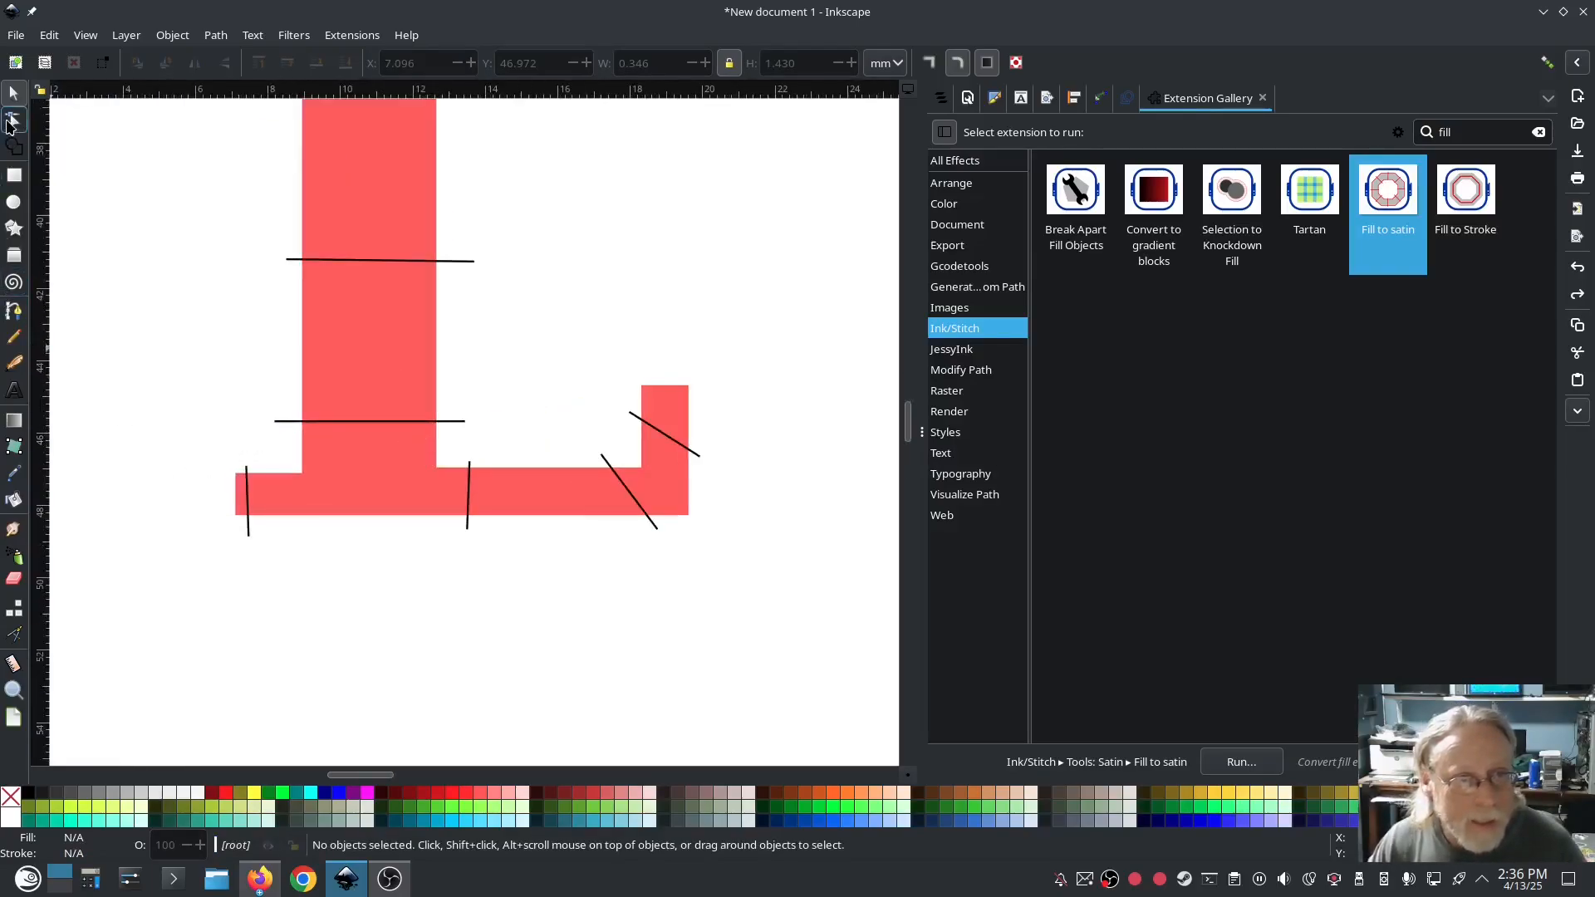
left_click(372, 422)
left_click_drag(371, 421, 365, 466)
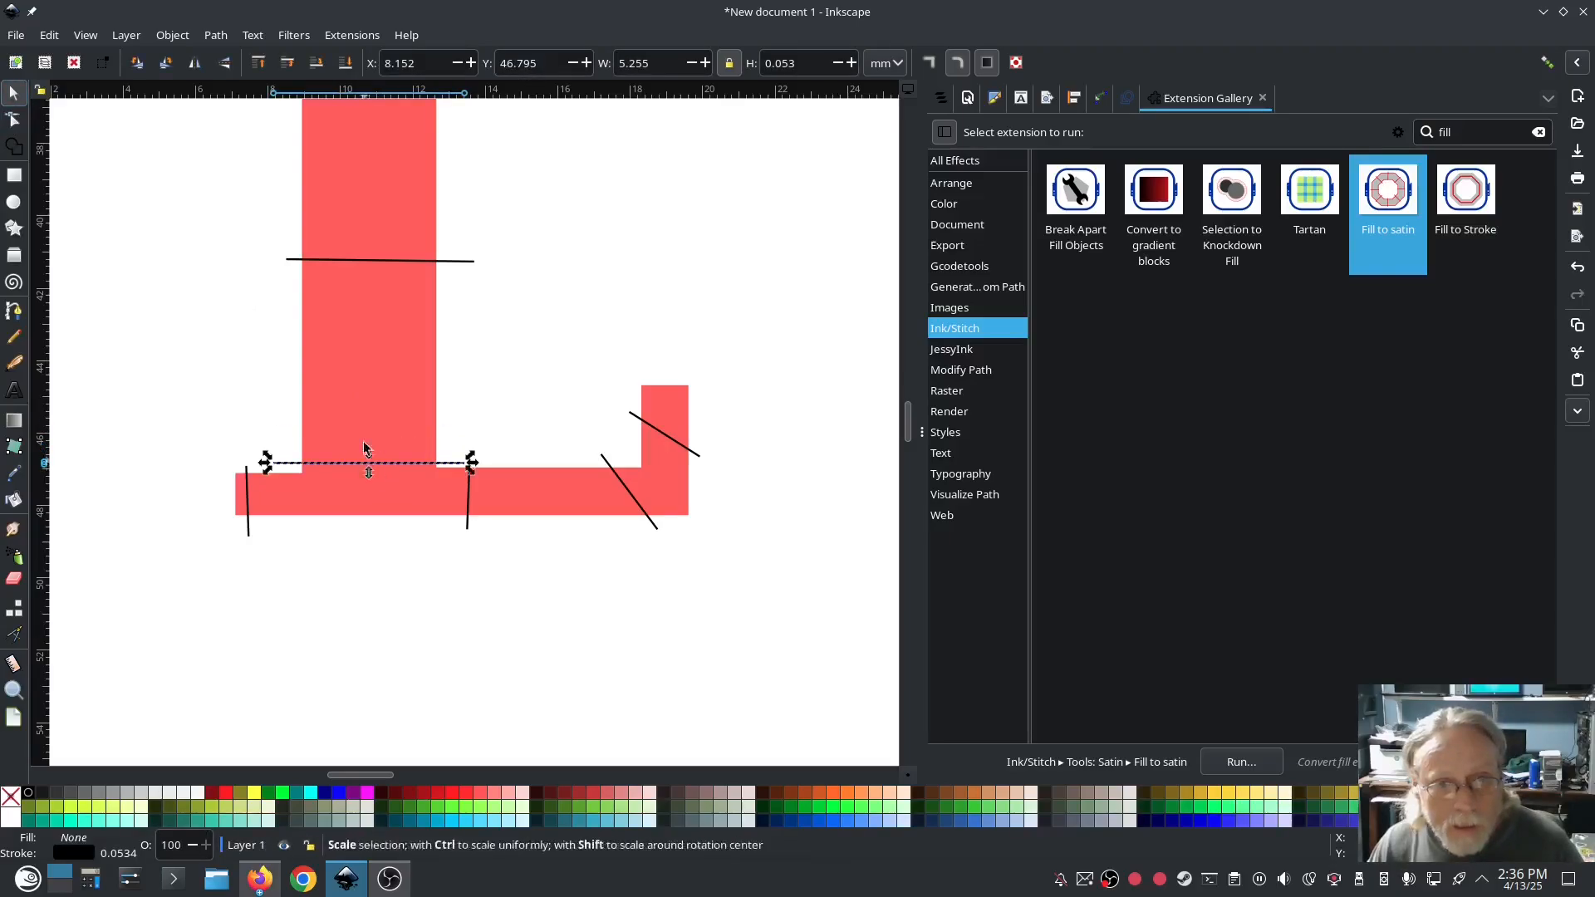
Draw two bridging lines, a vertical one joining the stem's middle and lowest rungs and a horizontal one joining the foot's two leftmost rungs.
left_click(368, 261)
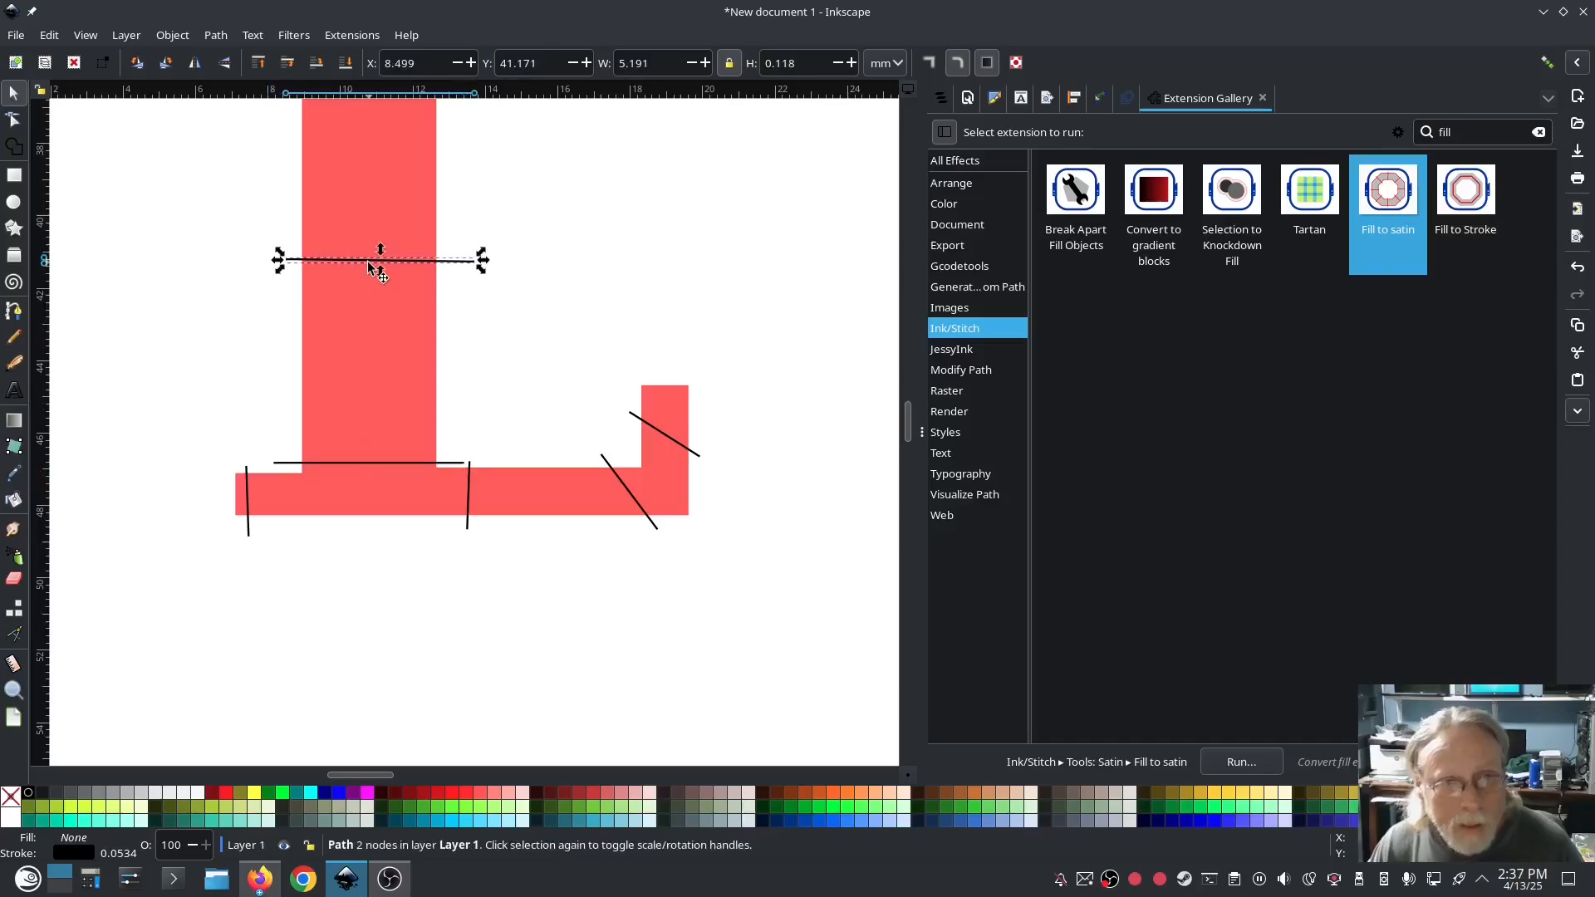
left_click(15, 340)
mouse_move(371, 254)
left_mouse_down()
mouse_move(388, 413)
mouse_move(375, 482)
left_mouse_up()
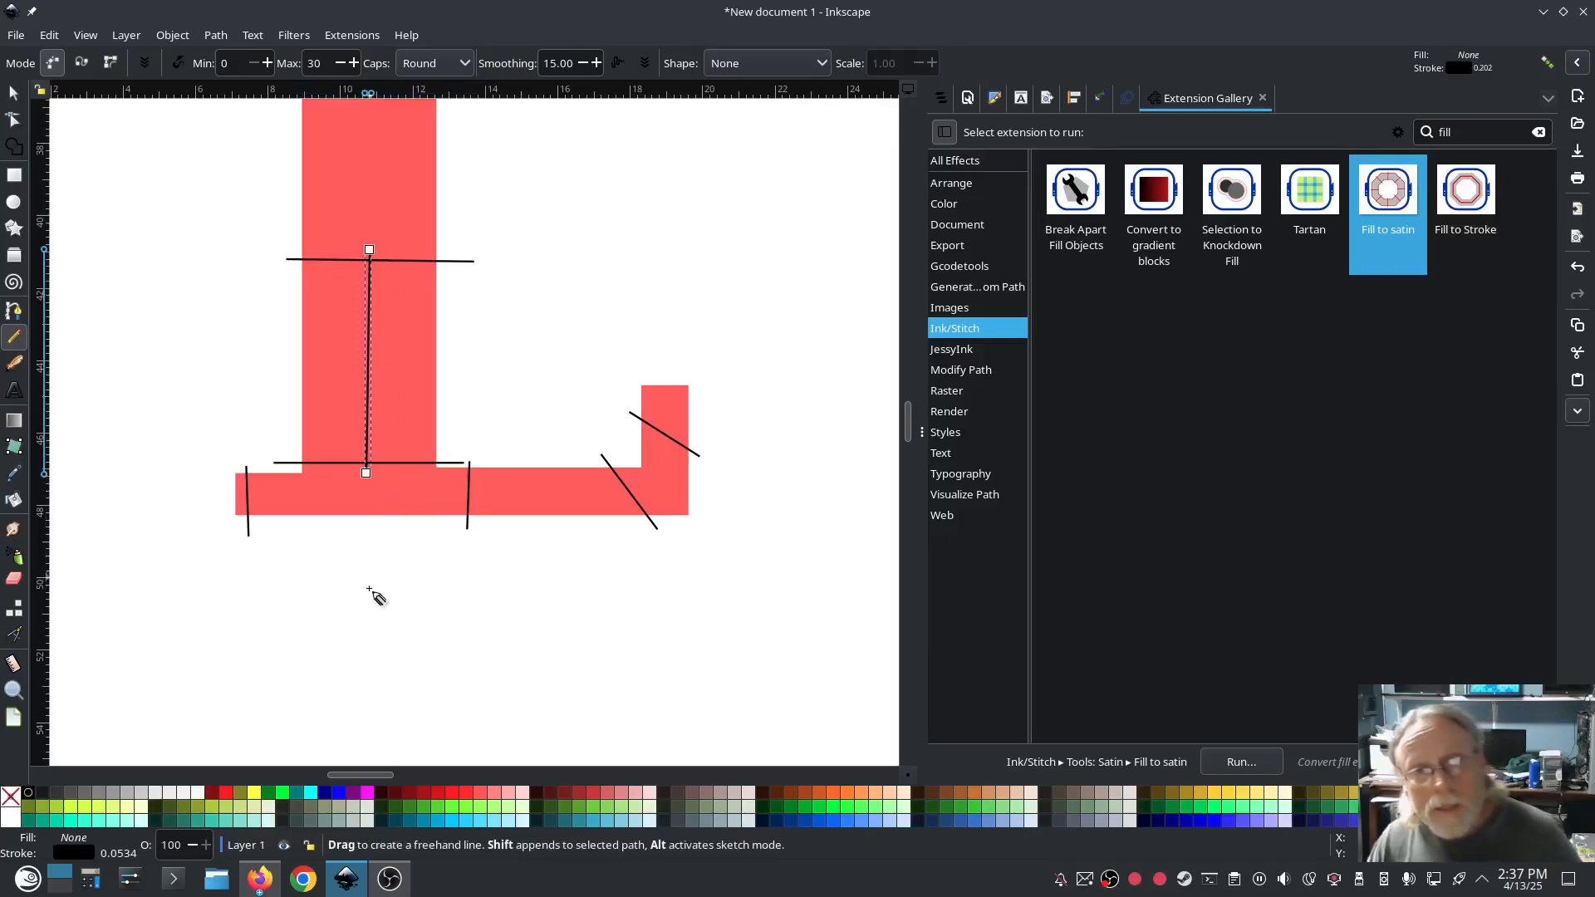
left_click(247, 495)
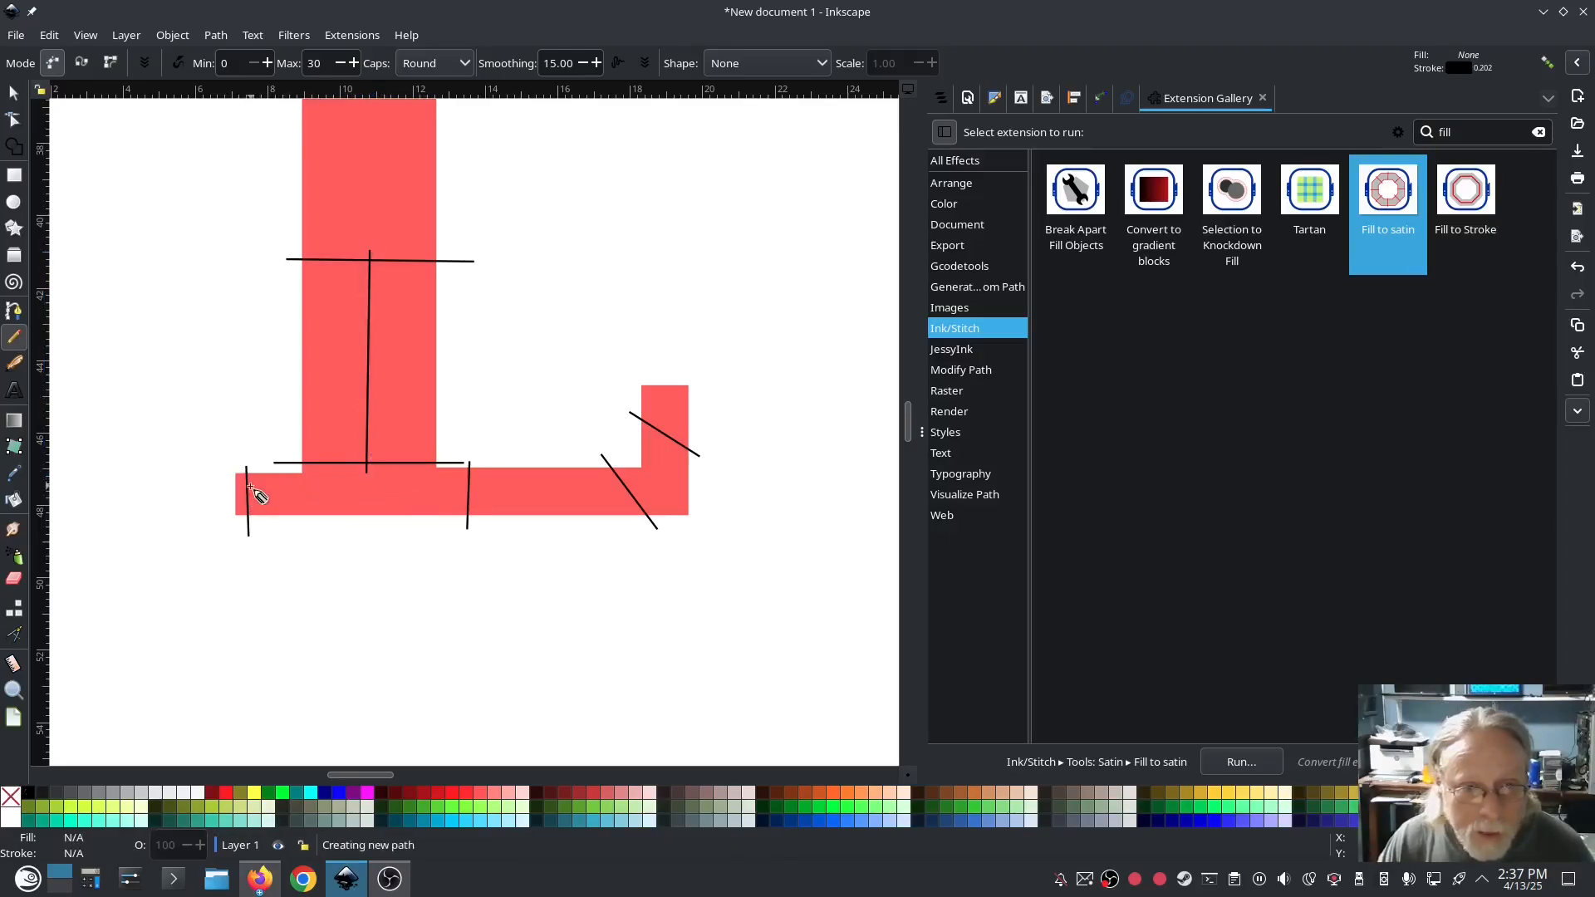
left_click(476, 494)
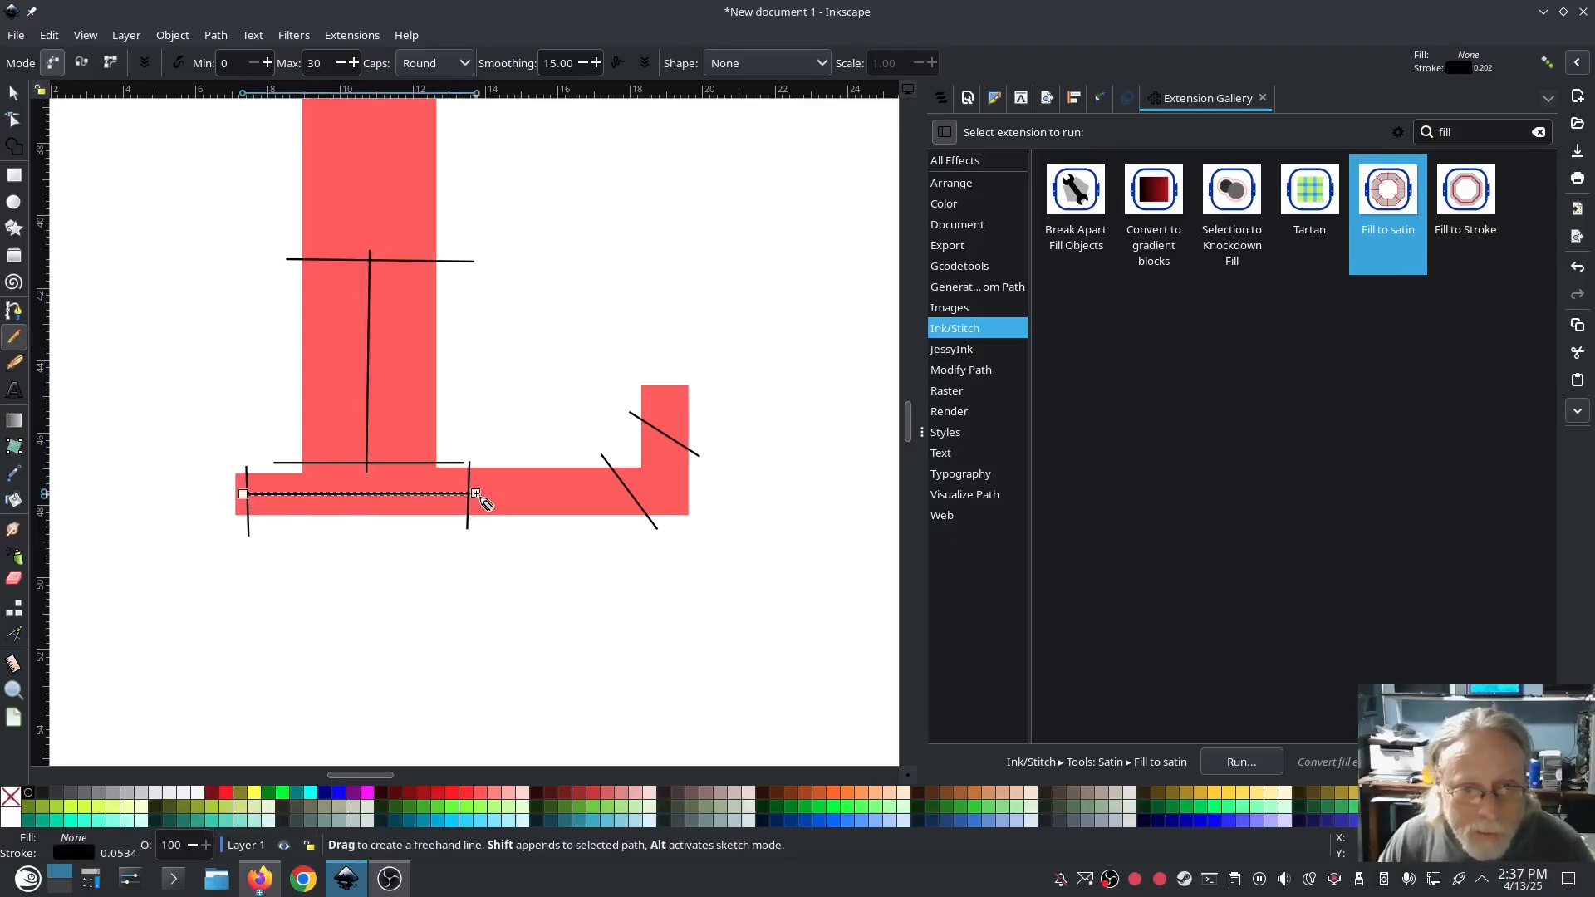
Convert the letter L with its rungs and bridging lines using Fill to satin, with center-walk underlay and 0.20 mm pull compensation.
scroll(435, 541, "down", 3)
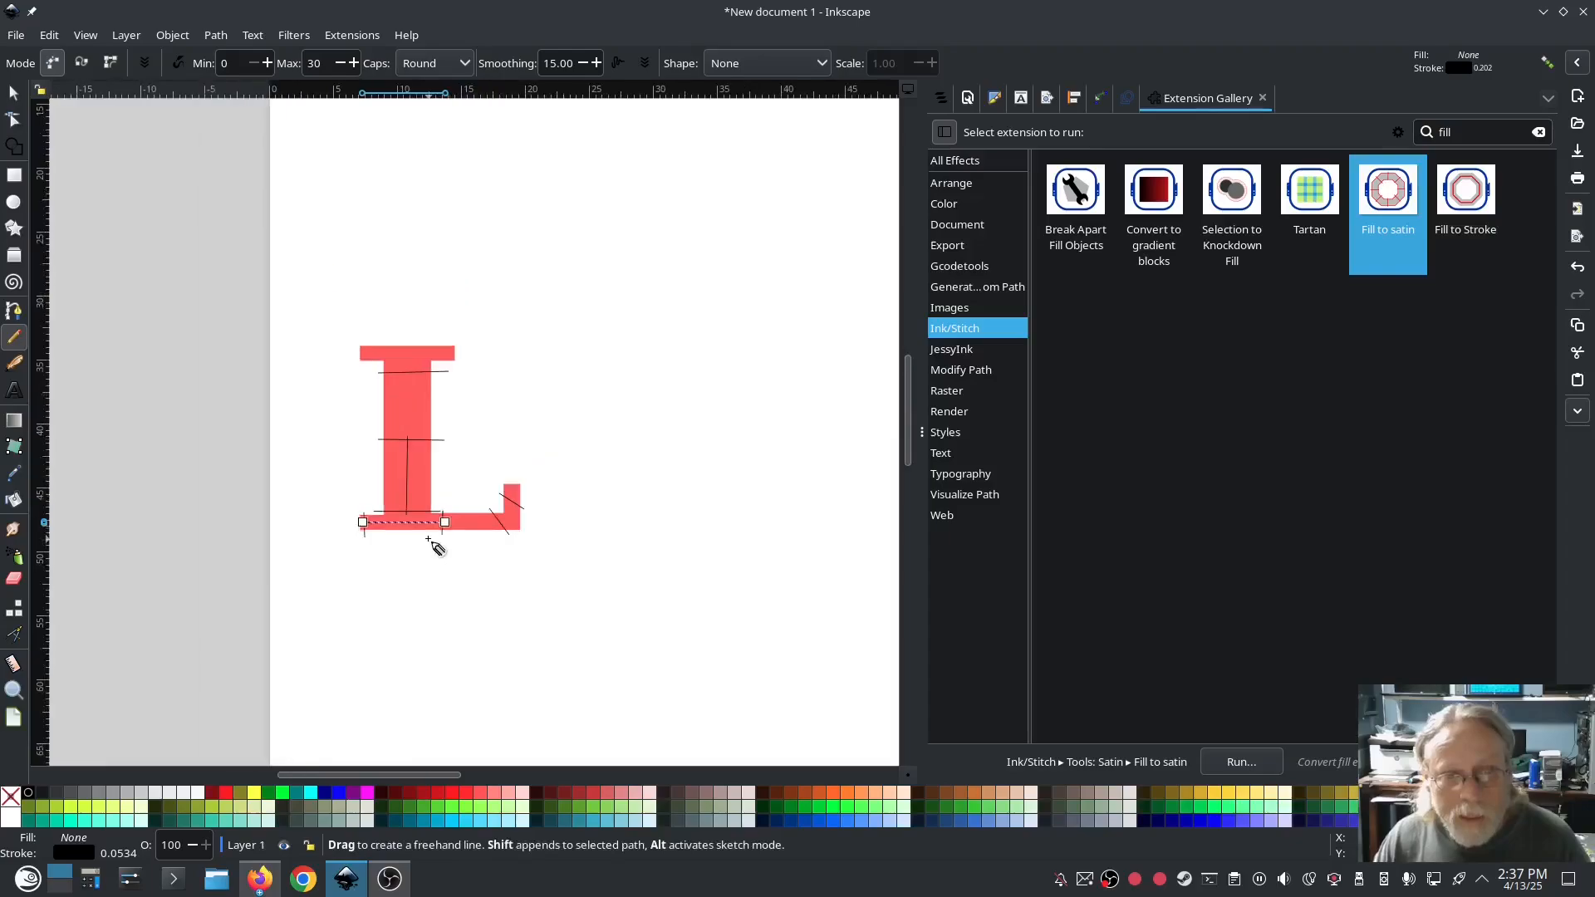
left_click(12, 94)
left_click_drag(631, 596, 290, 278)
double_click(1419, 245)
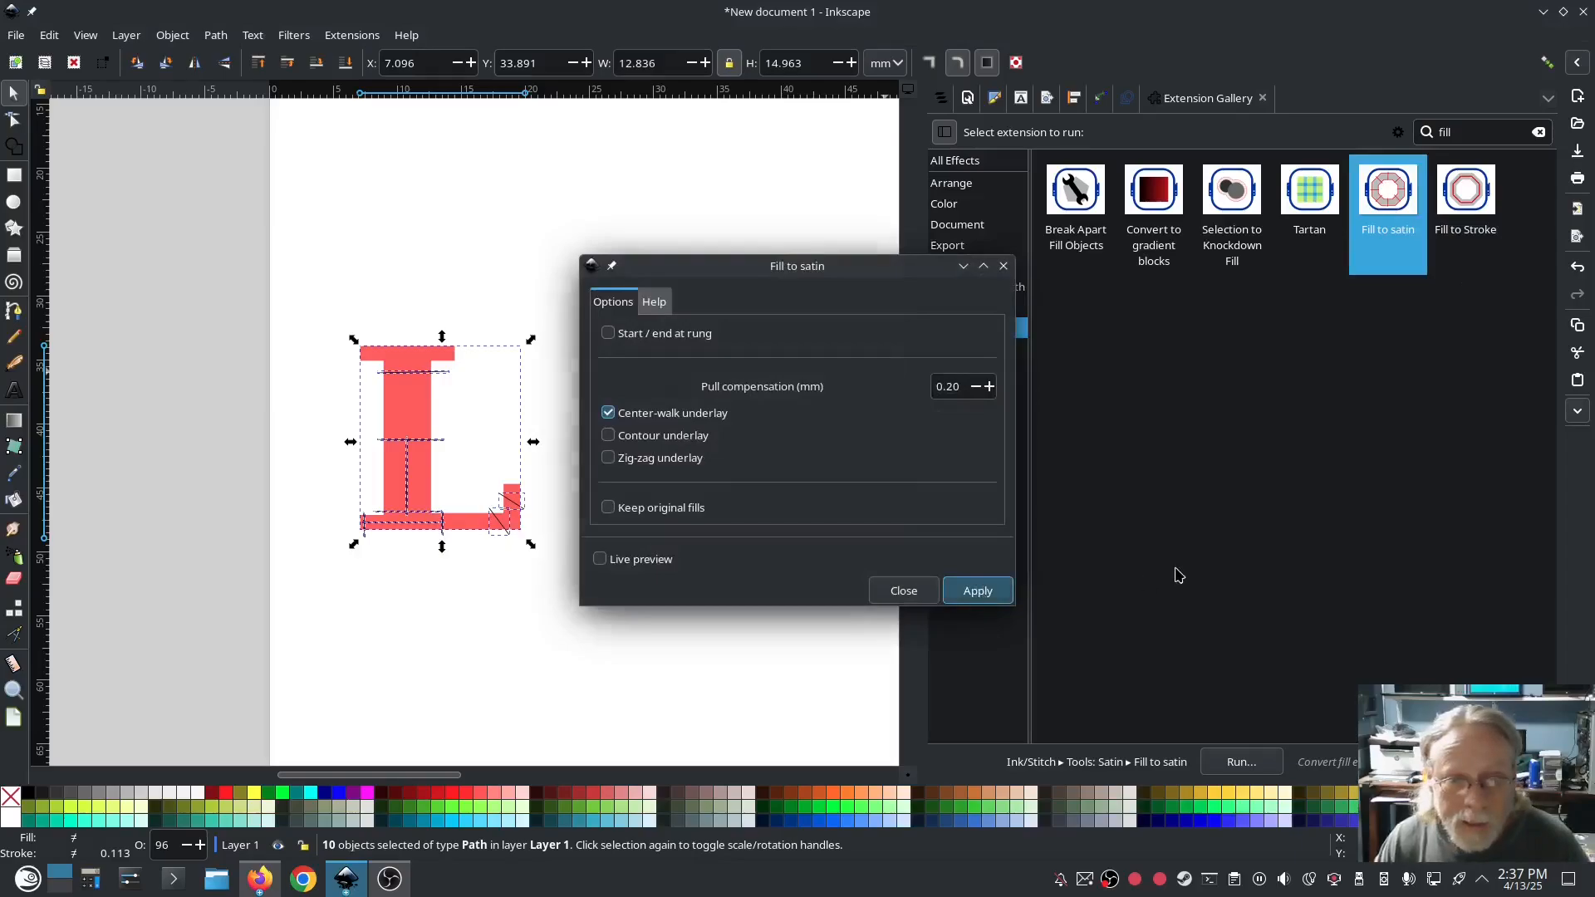
left_click(881, 592)
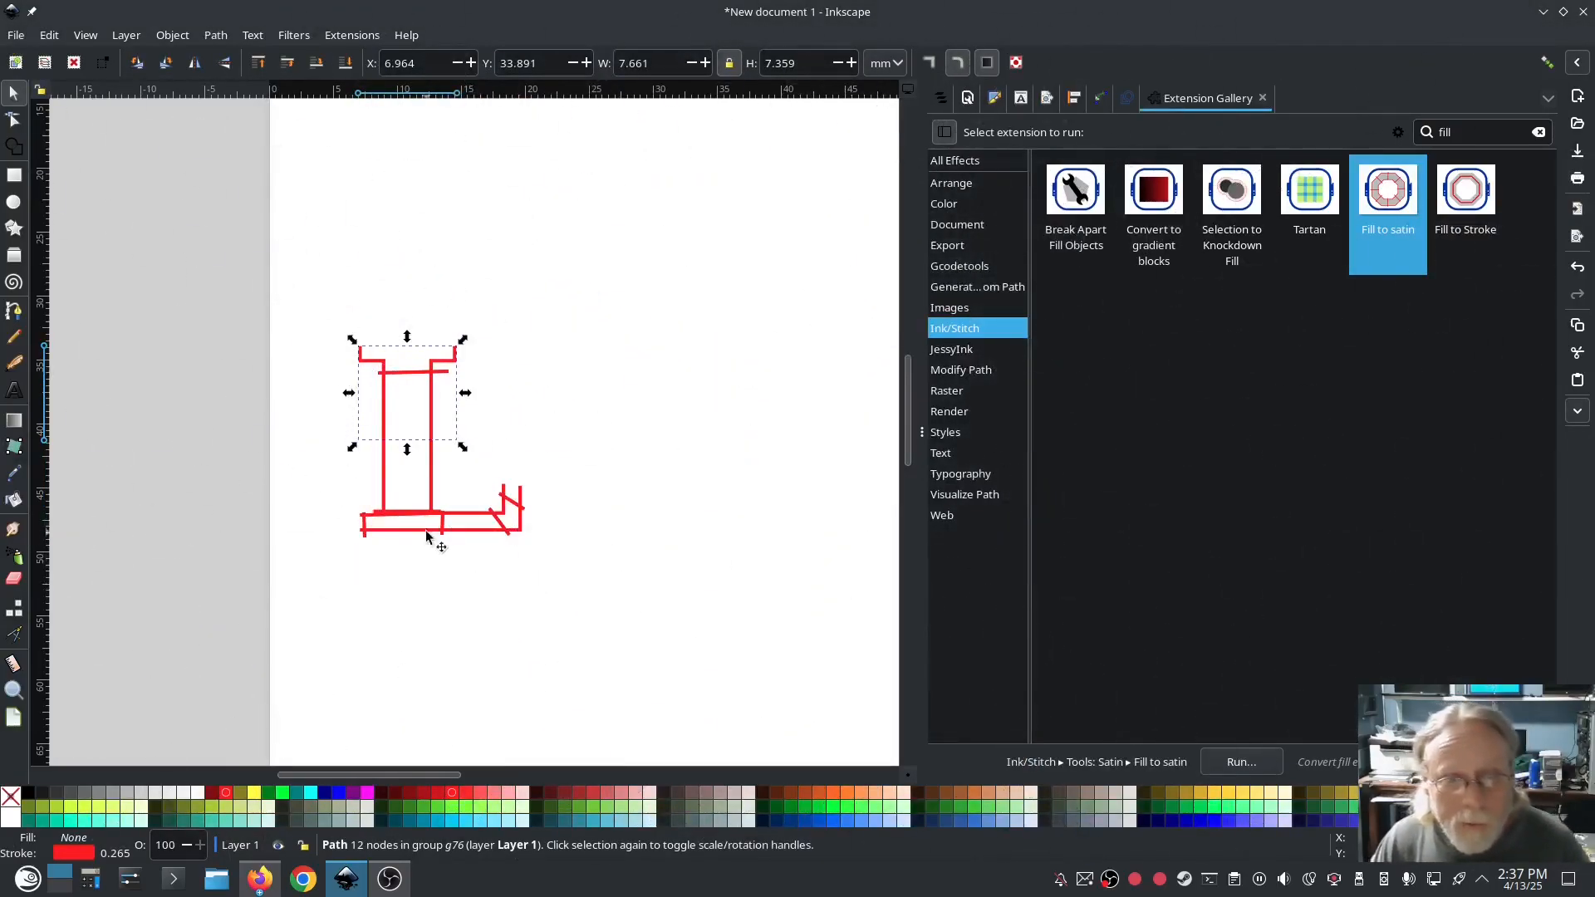
Examine the letter L's satin columns, simulate the stitches of the whole group and close the simulation.
scroll(390, 532, "up", 3)
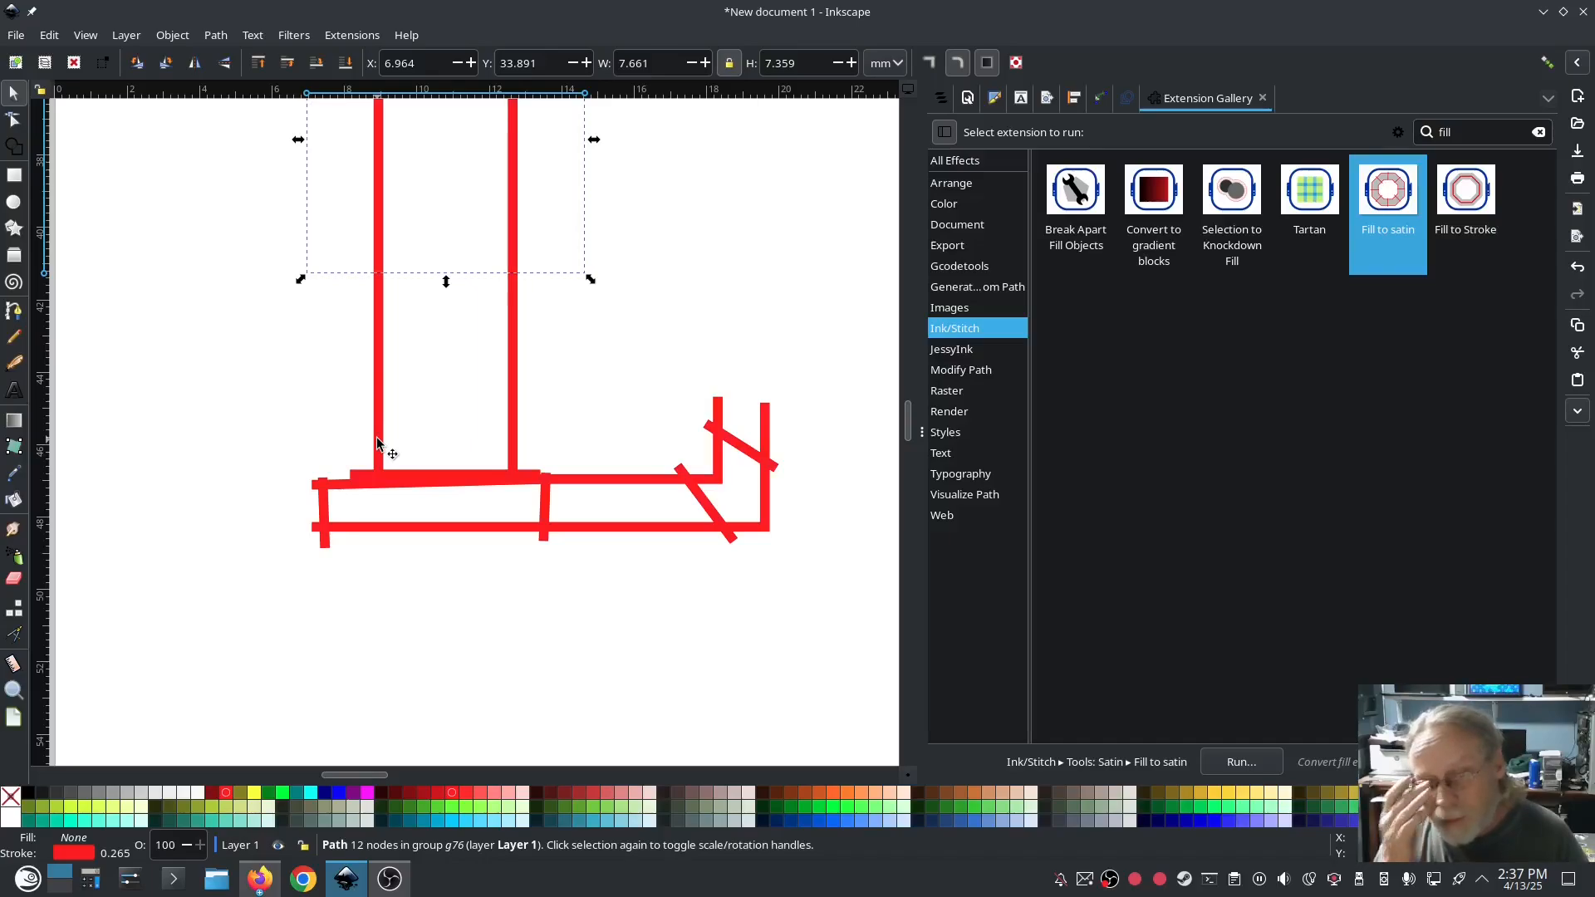
scroll(357, 425, "down", 3)
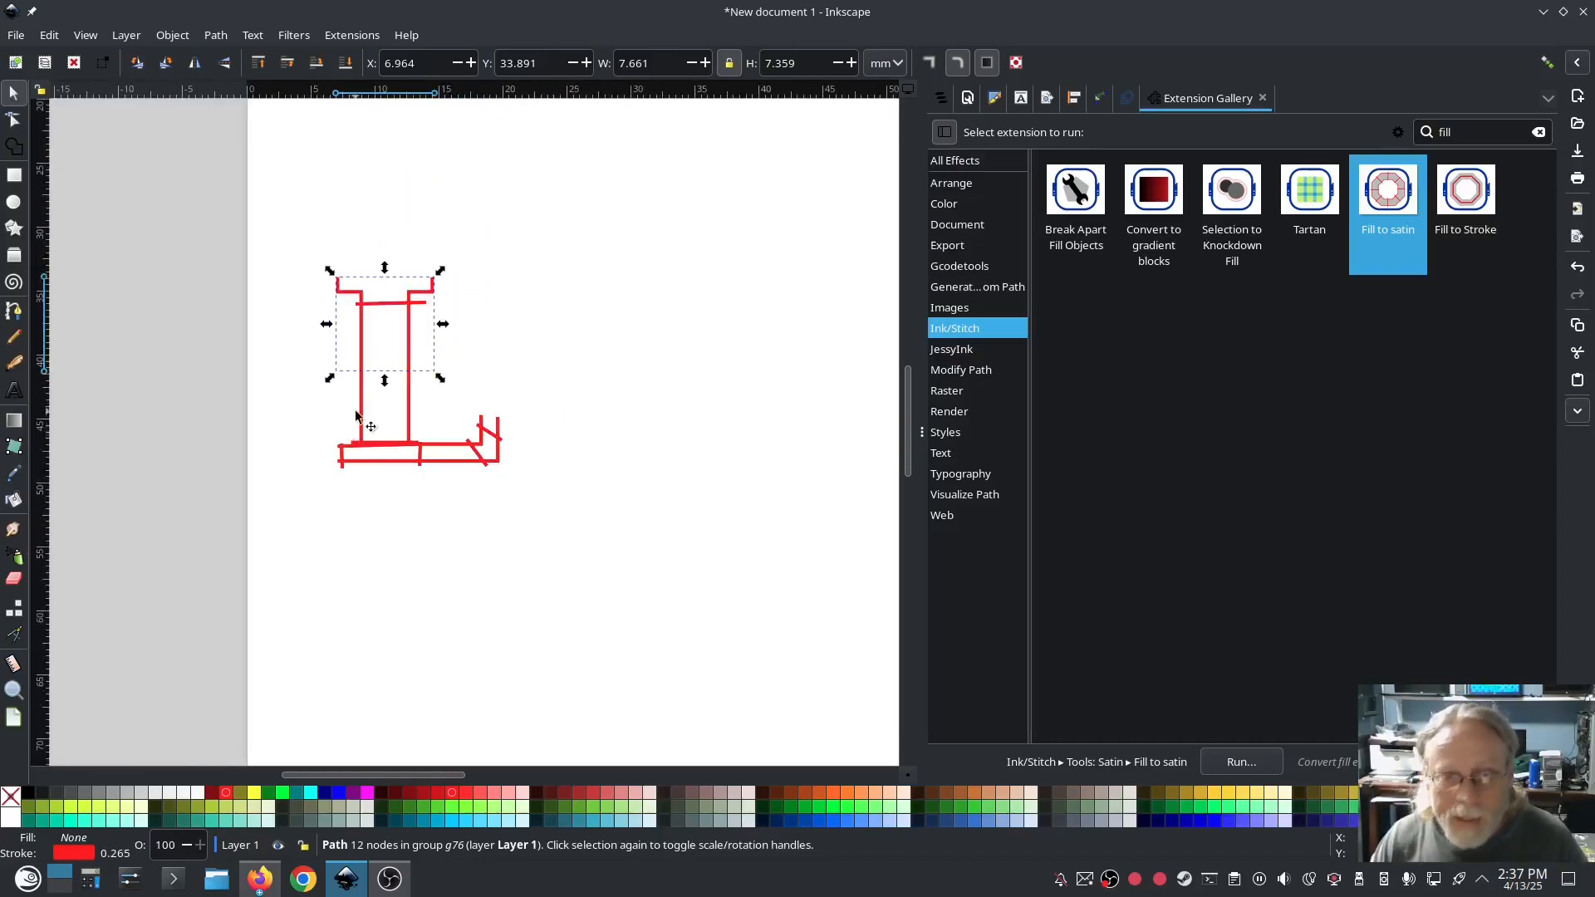
left_click_drag(600, 521, 282, 237)
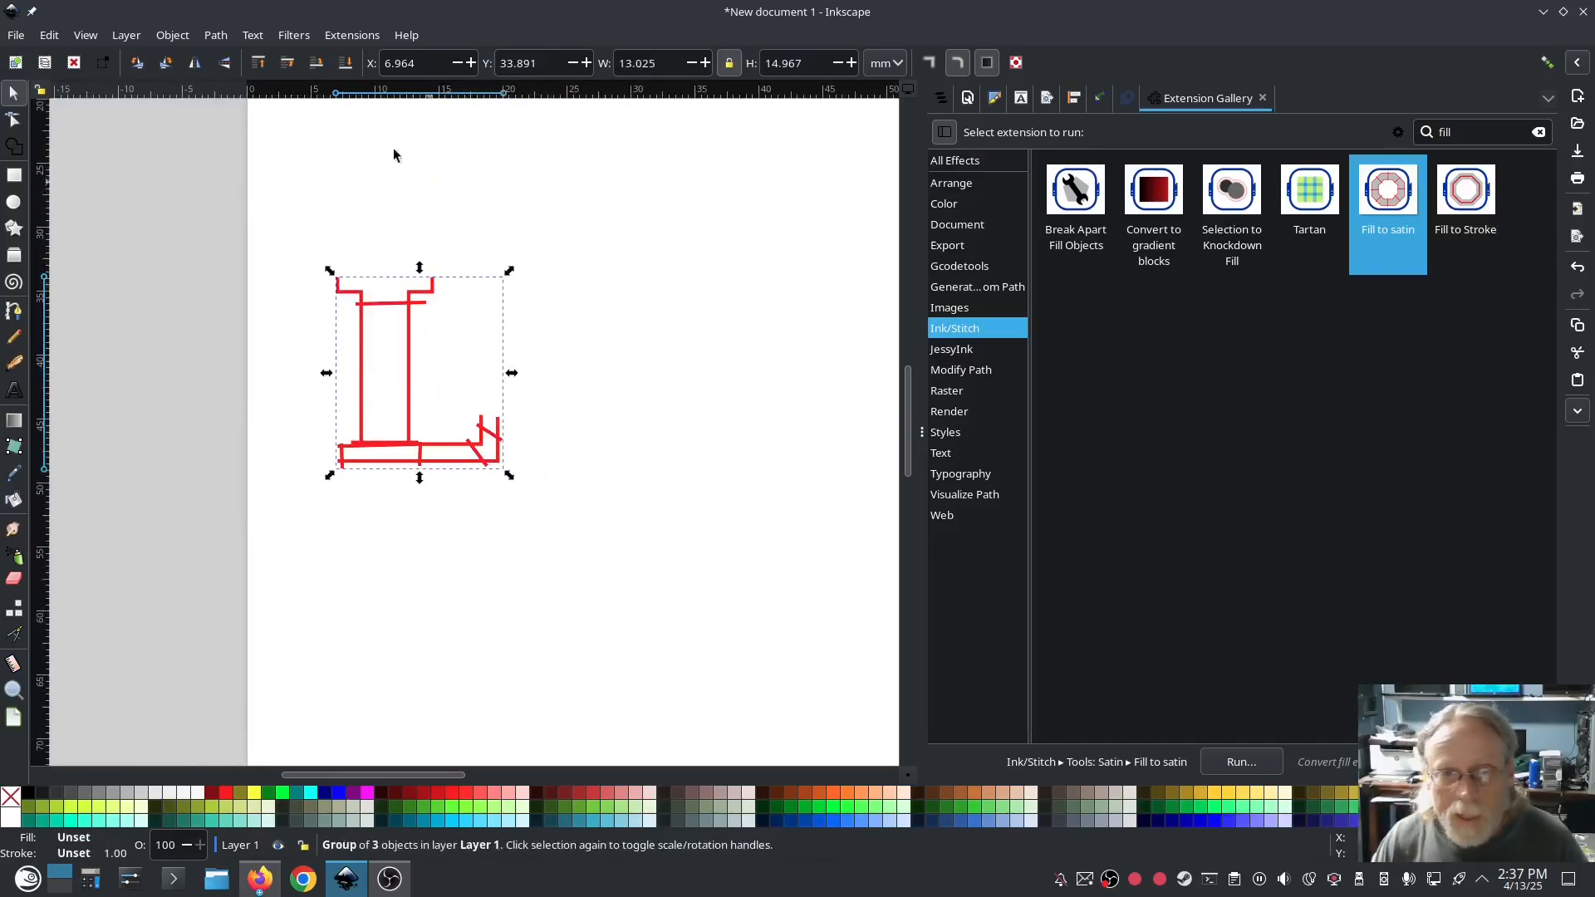
left_click(352, 35)
mouse_move(367, 272)
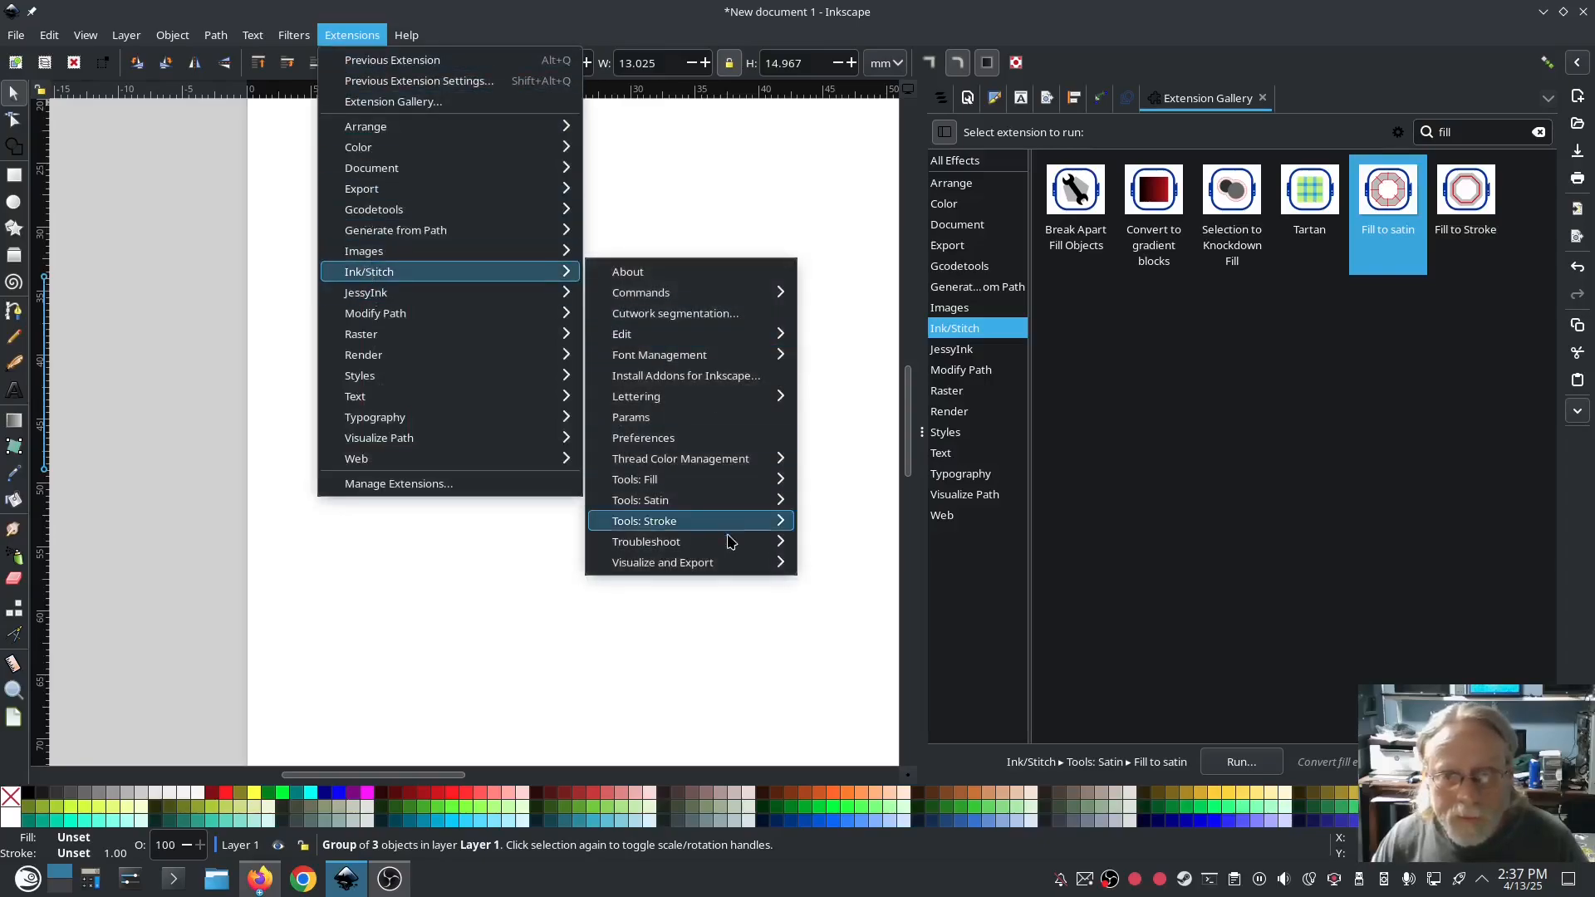
mouse_move(712, 561)
left_click(868, 626)
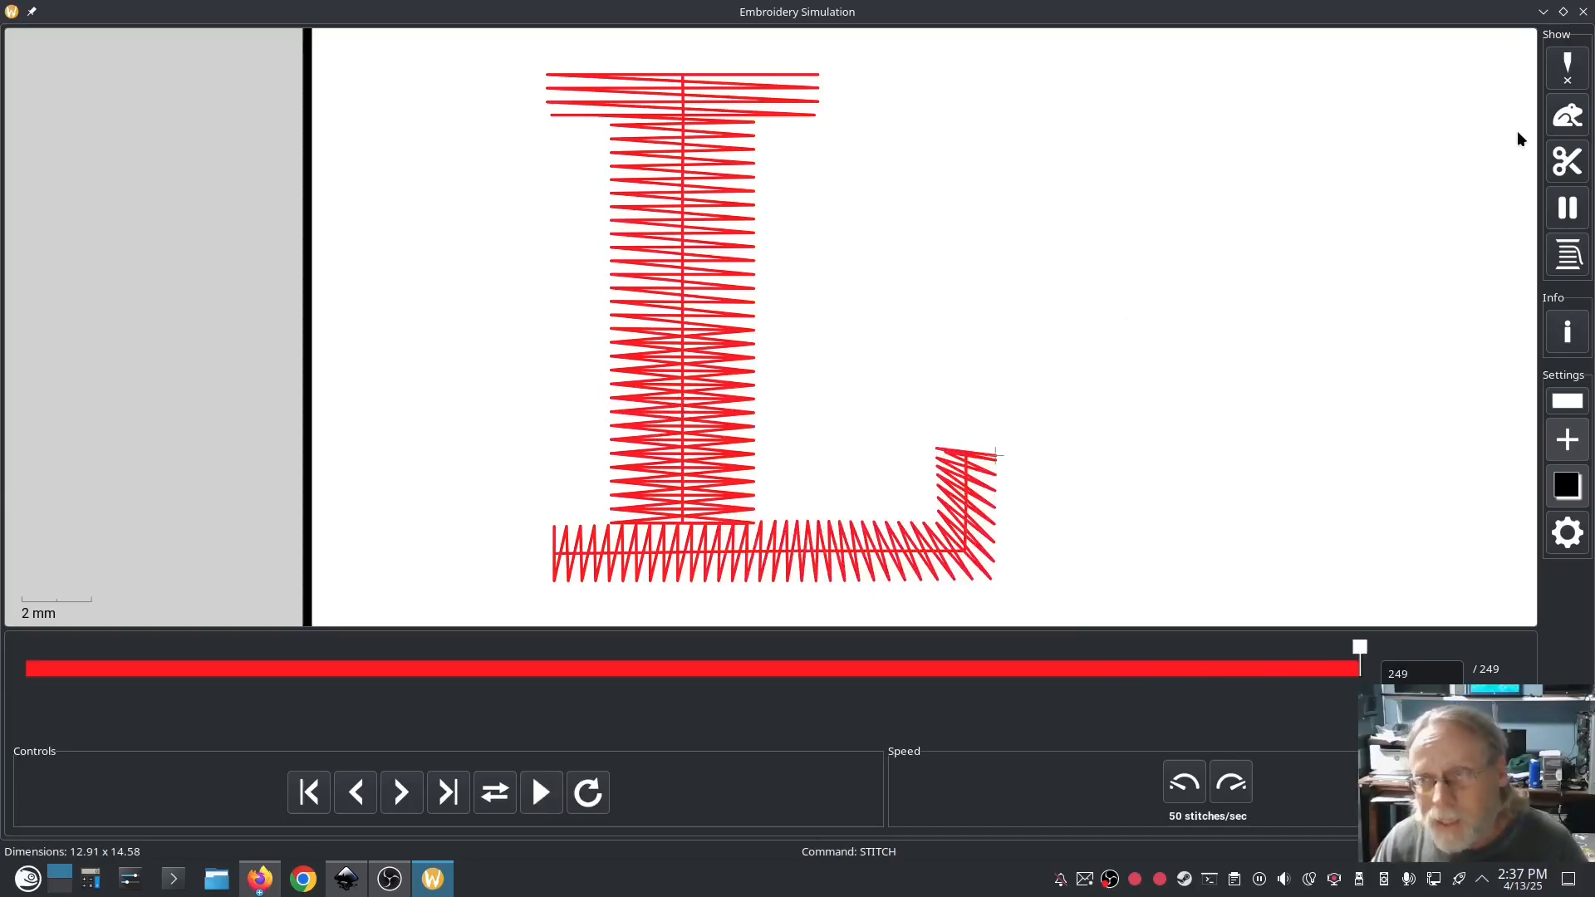
left_click(1582, 12)
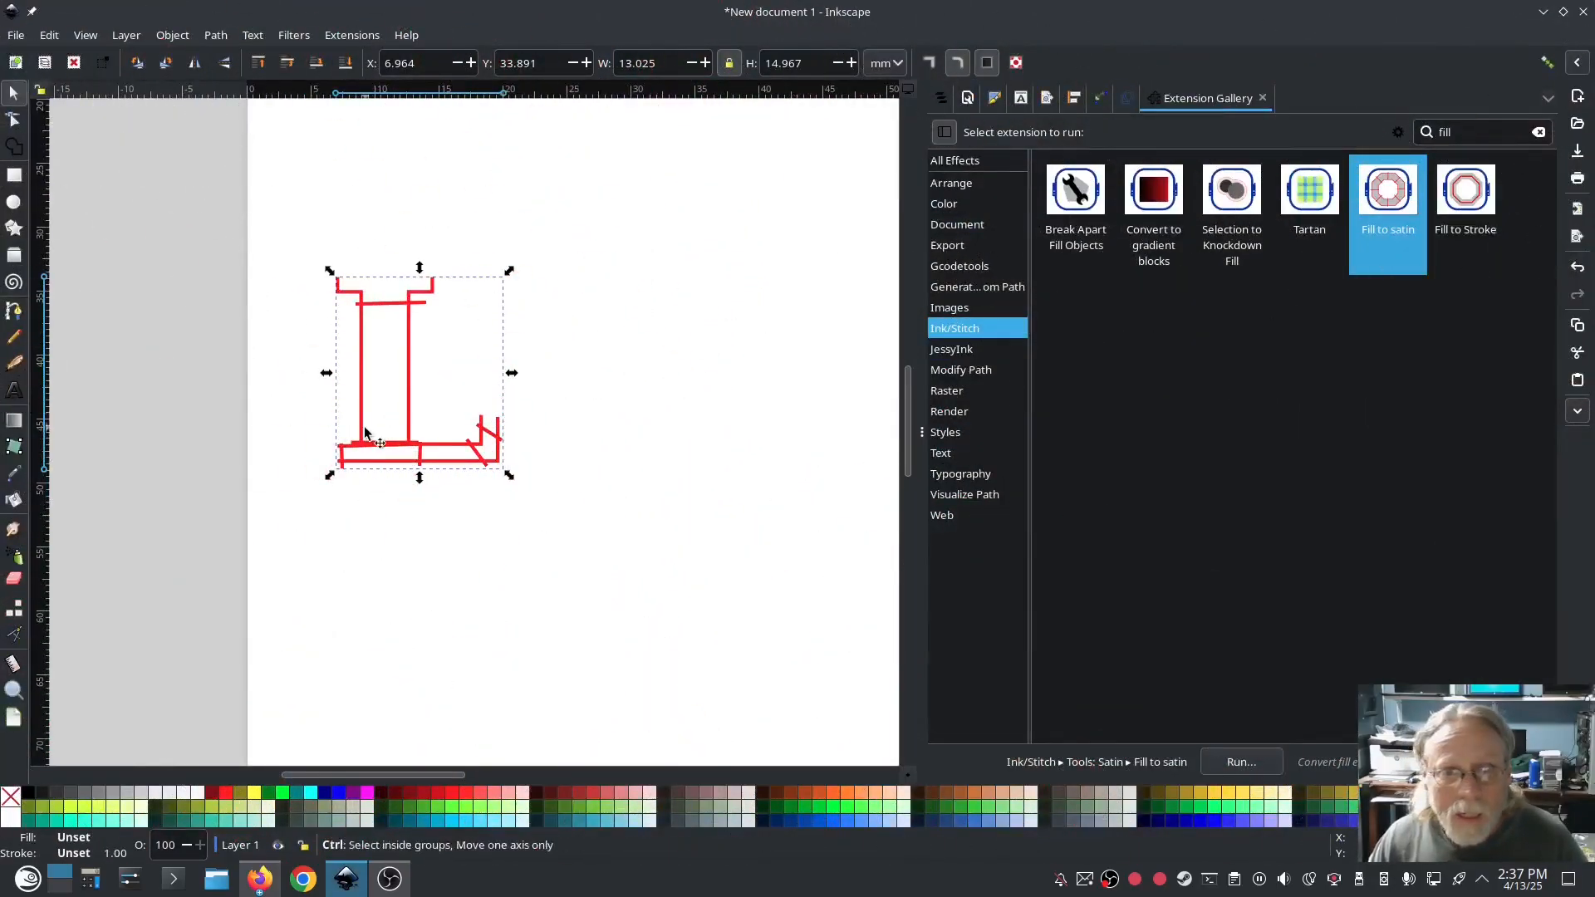
Select the lower stem satin column inside the group and shift it about 0.9 mm to the left.
scroll(364, 426, "up", 3)
left_click(359, 397, "ctrl")
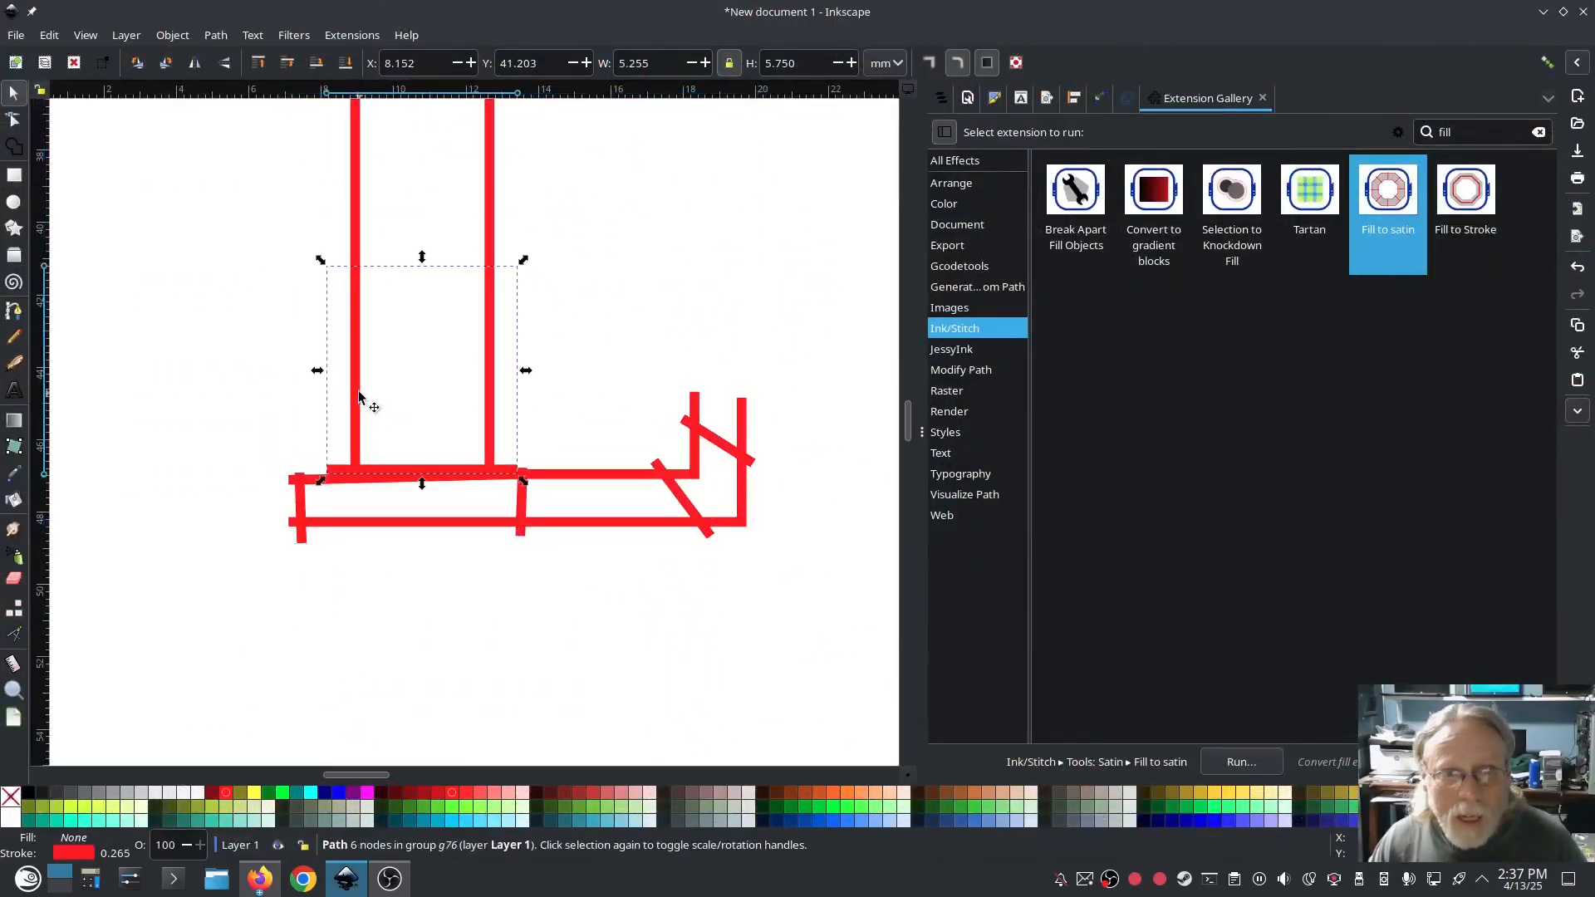
left_click_drag(358, 393, 322, 385)
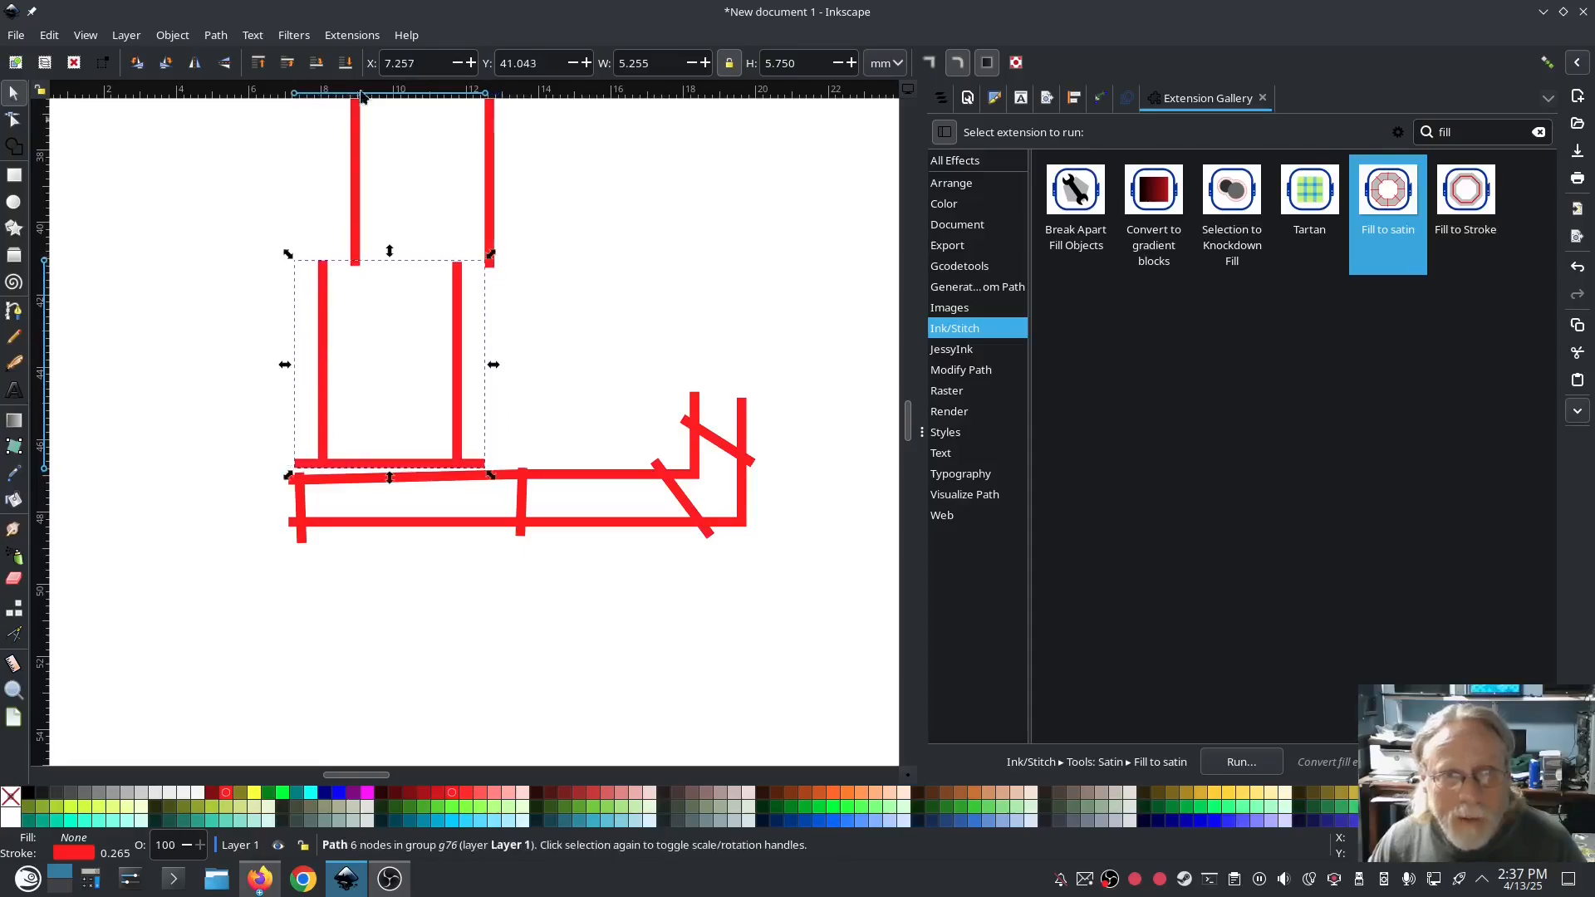
Review the Ink/Stitch satin column parameters of the lower stem section and close them without changes.
left_click(355, 36)
mouse_move(407, 281)
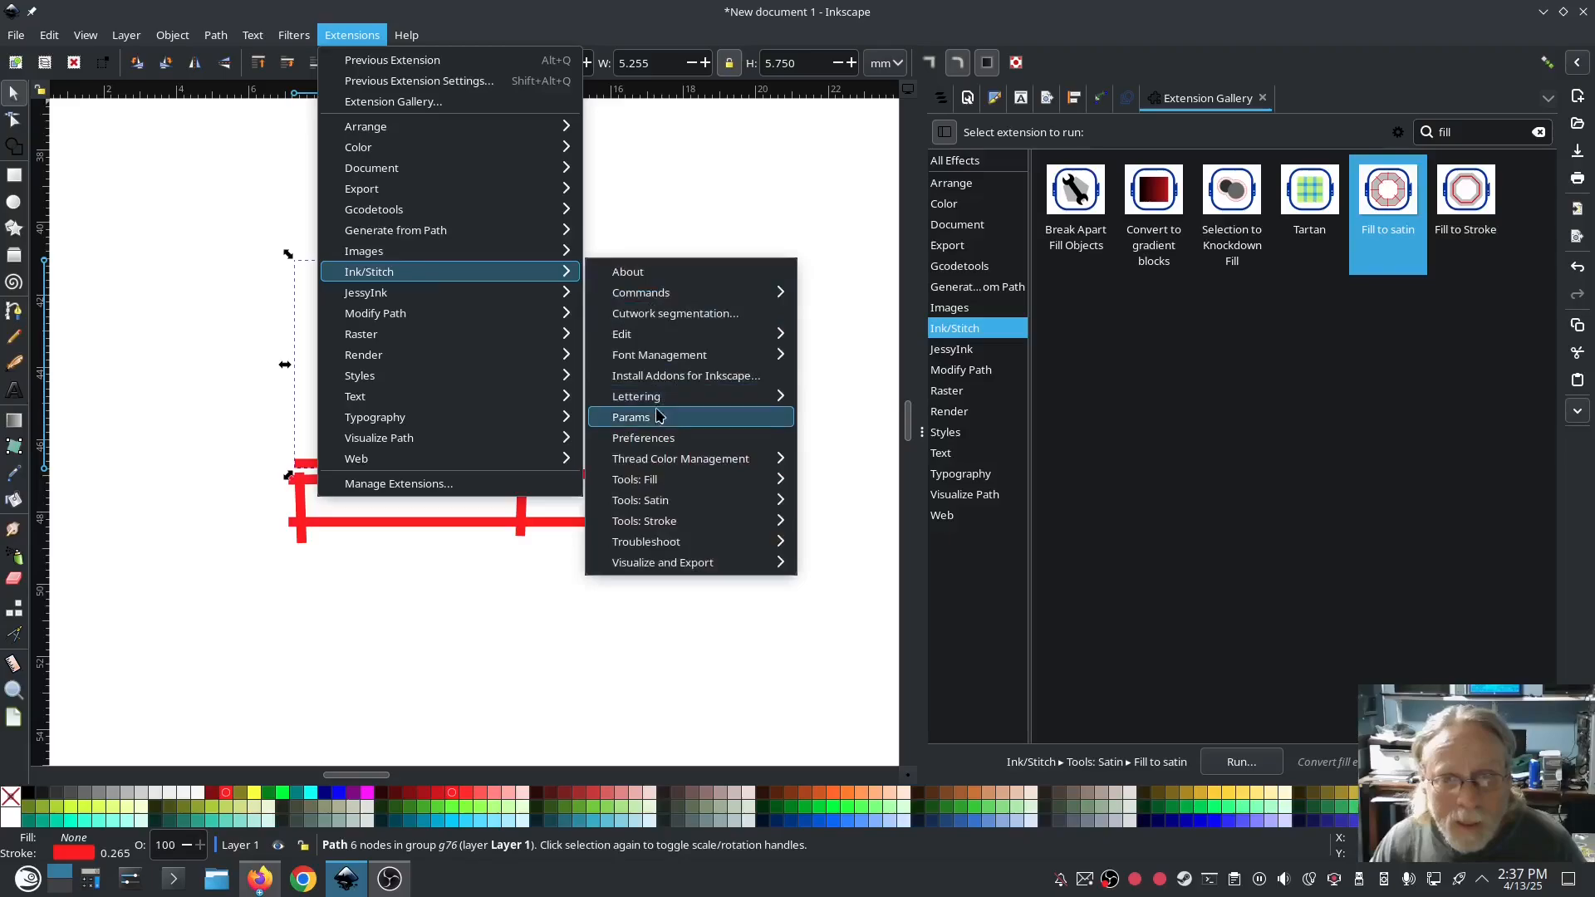
left_click(619, 417)
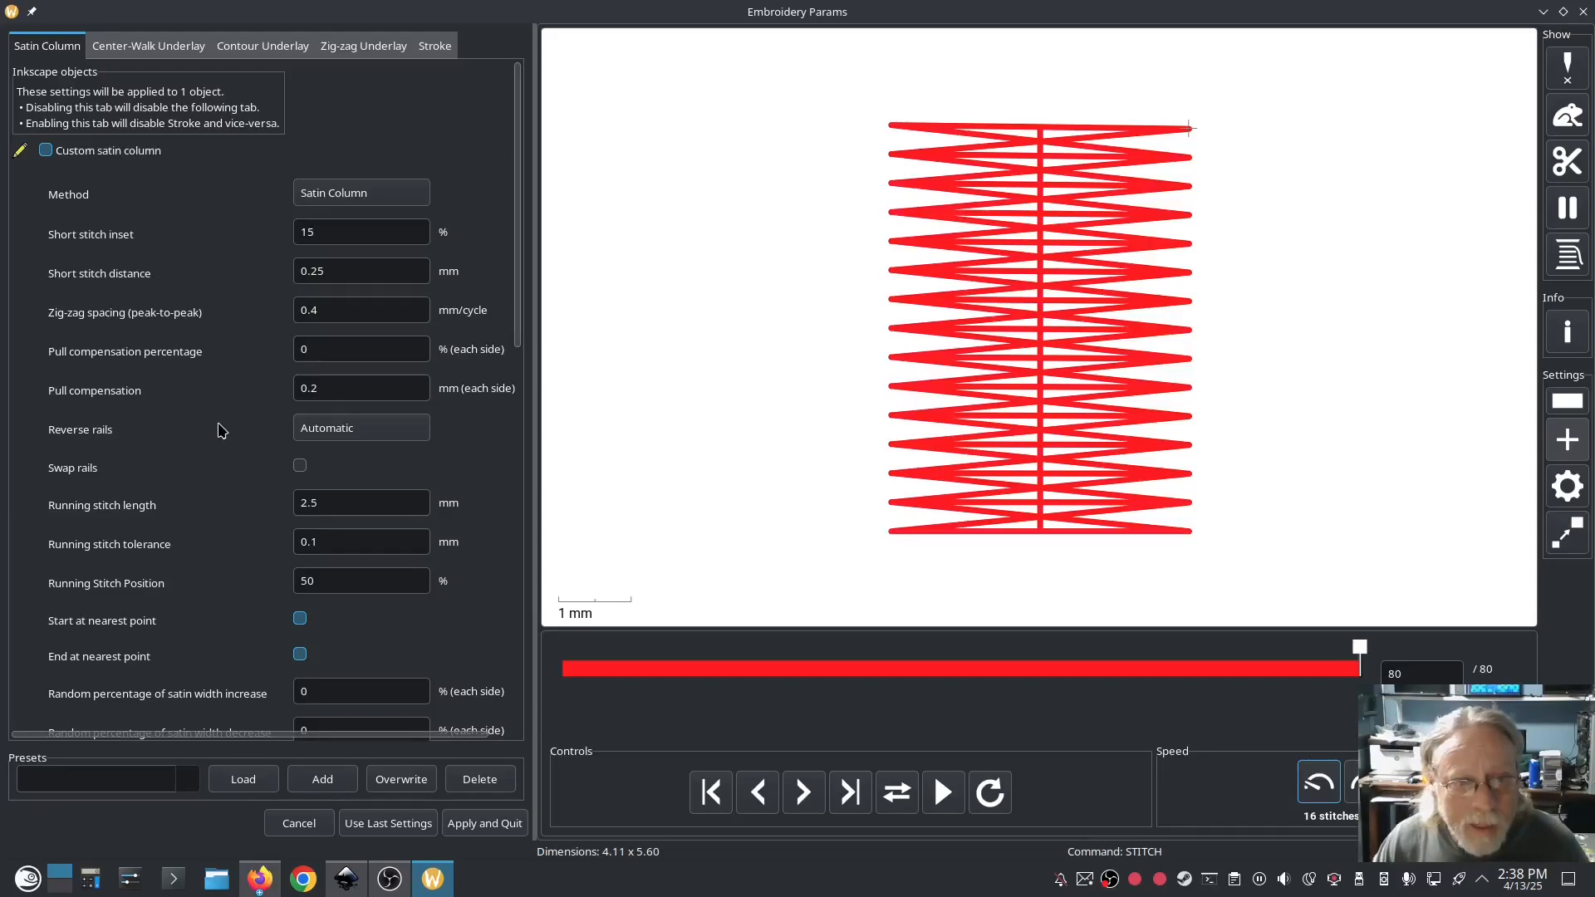
scroll(220, 430, "down", 8)
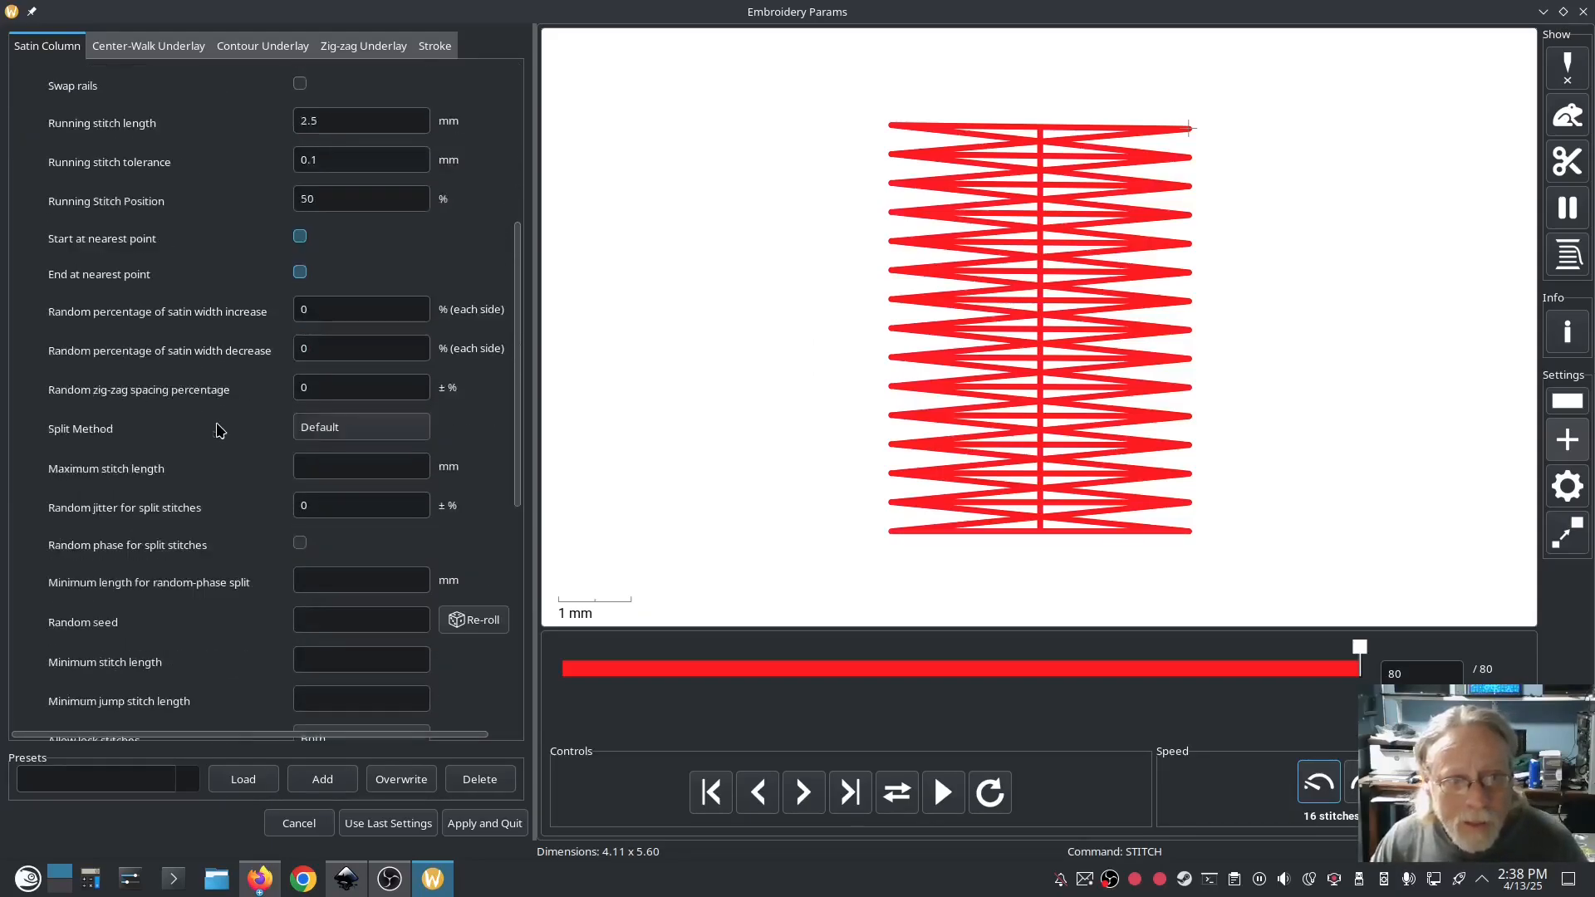
scroll(234, 490, "down", 8)
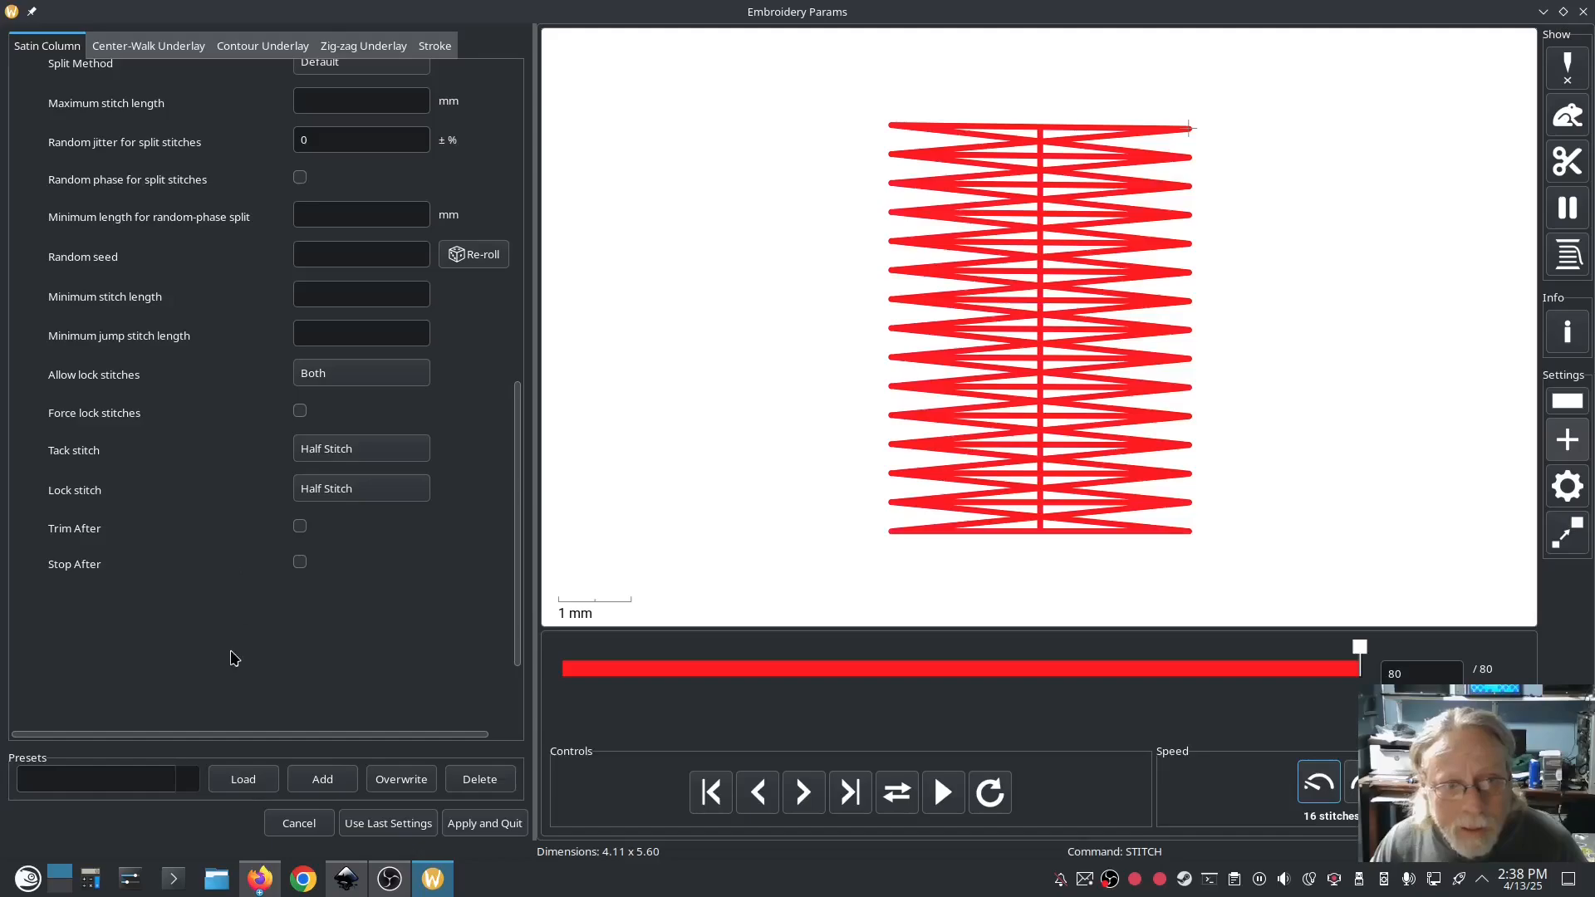
scroll(234, 659, "up", 13)
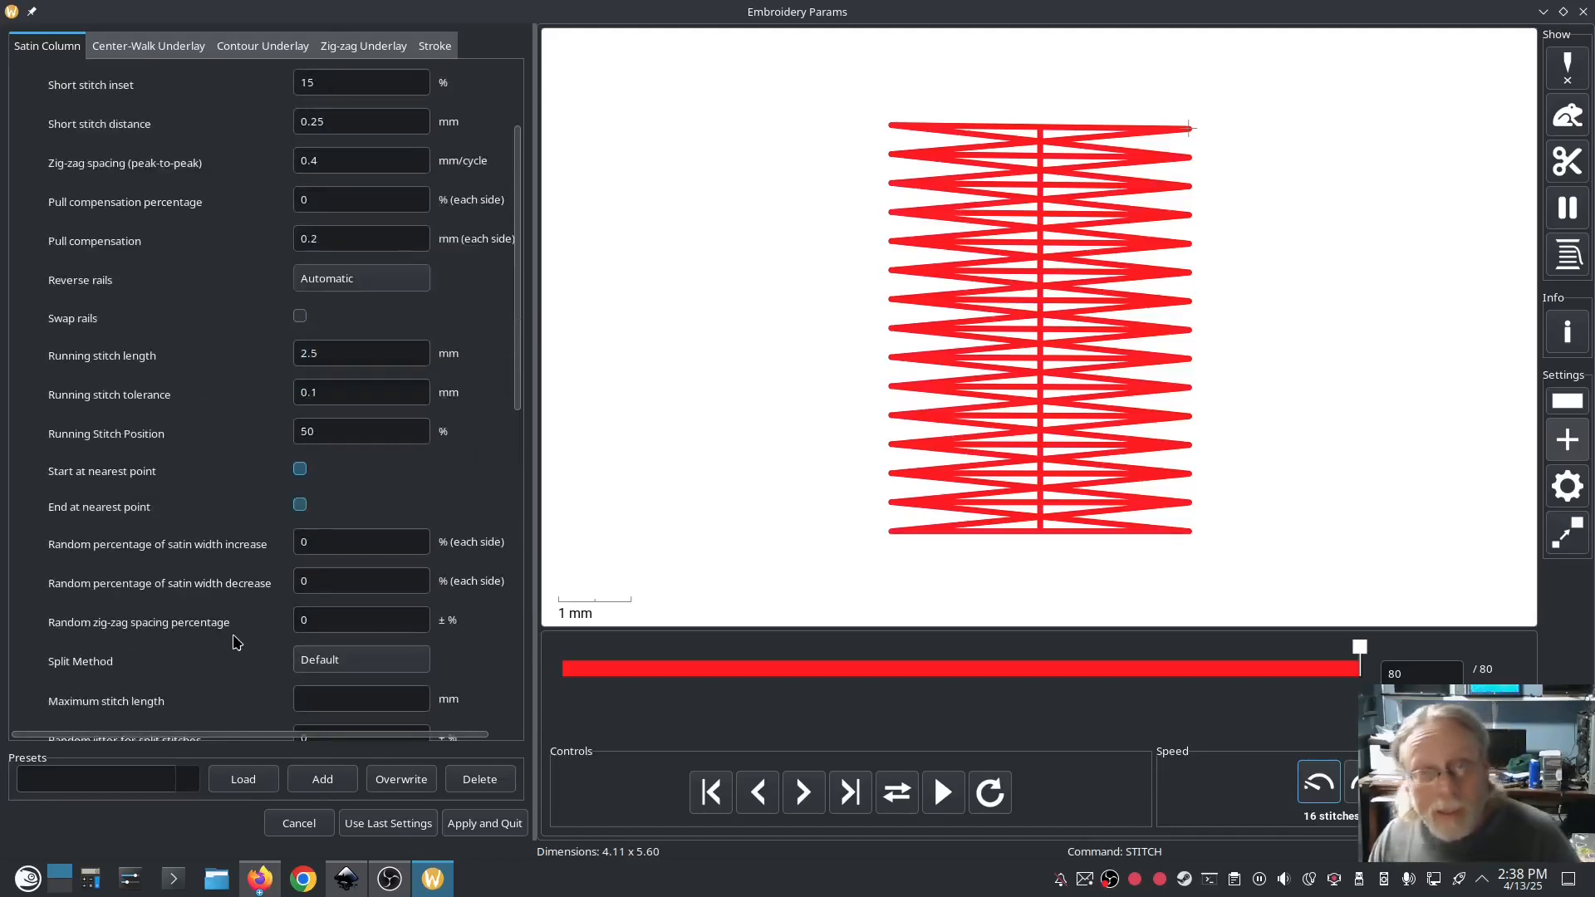
scroll(222, 650, "up", 4)
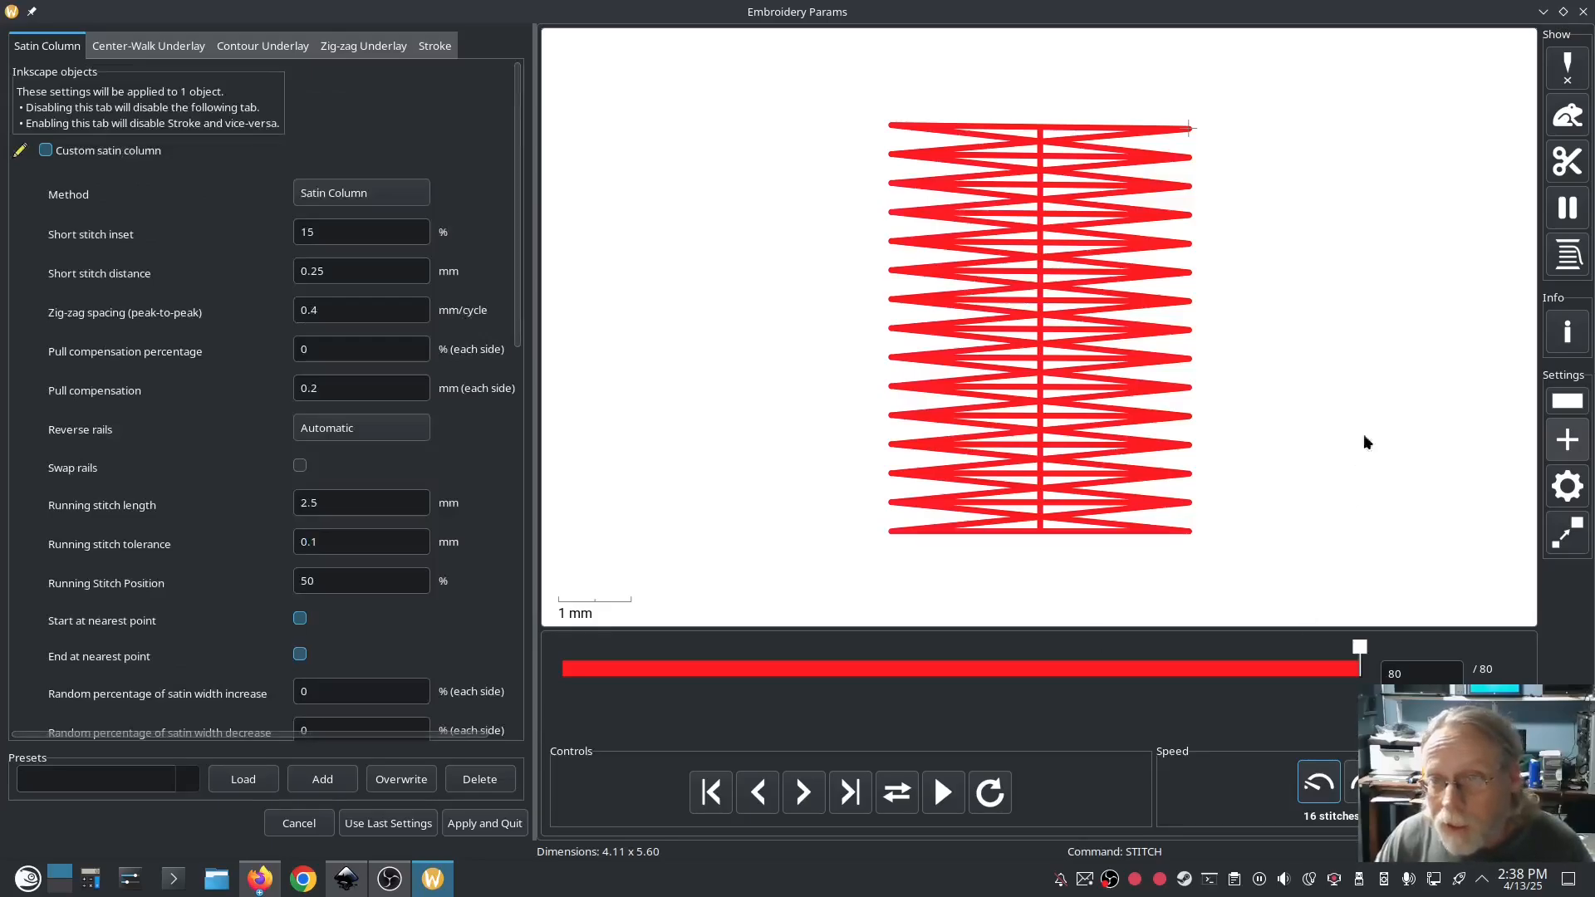
left_click(1583, 12)
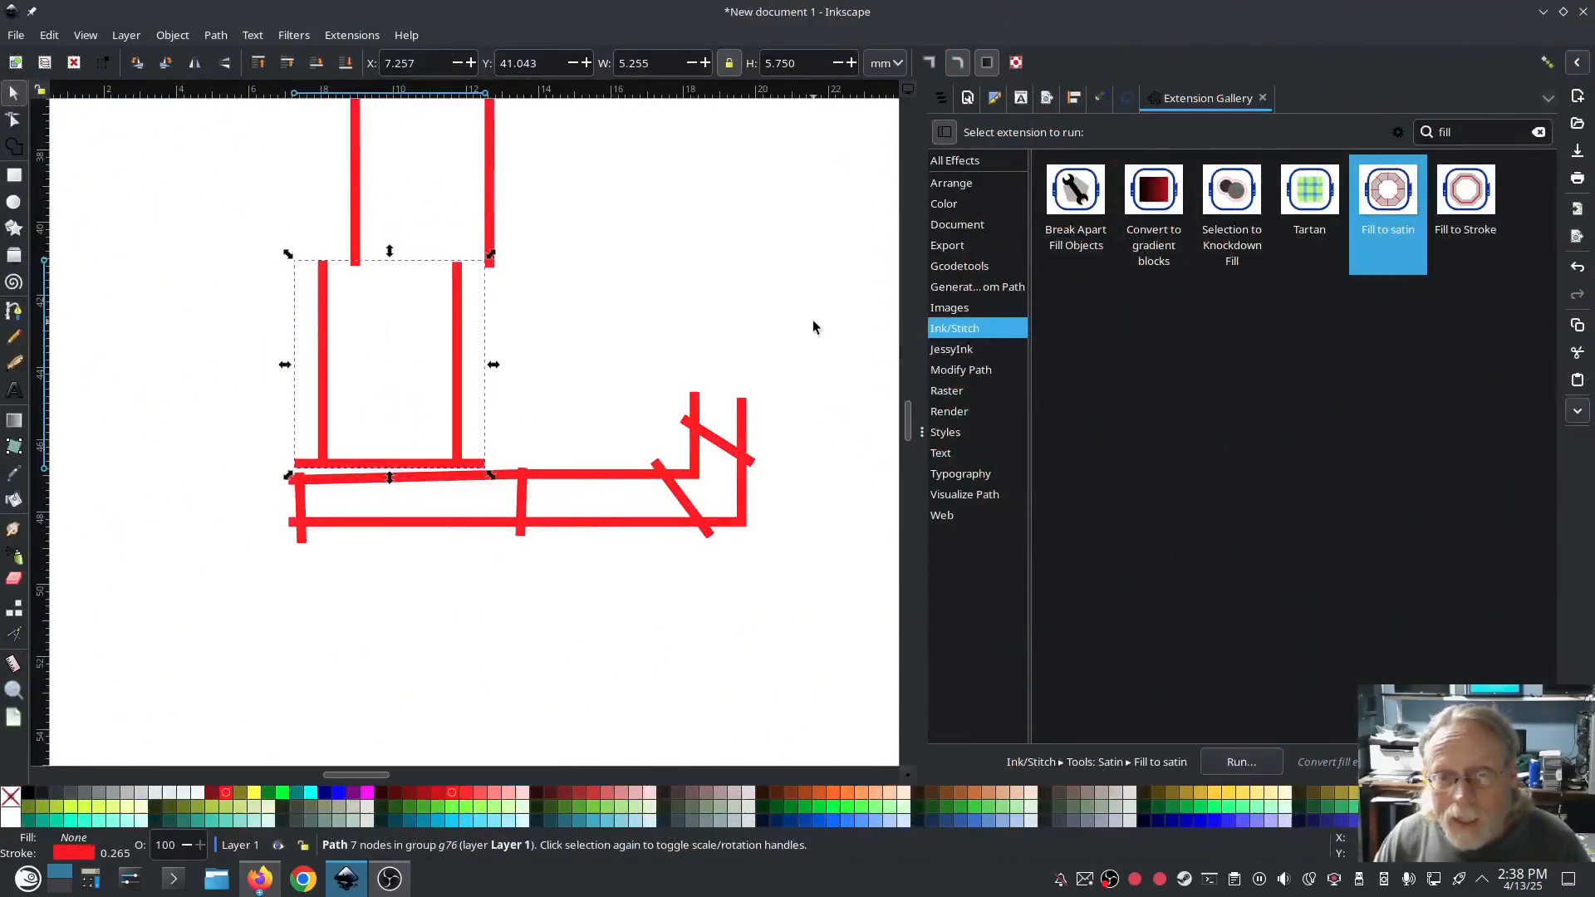
Delete all of the letter L's satin columns from the page.
scroll(499, 580, "down", 2)
left_click_drag(706, 634, 271, 240)
key("Delete")
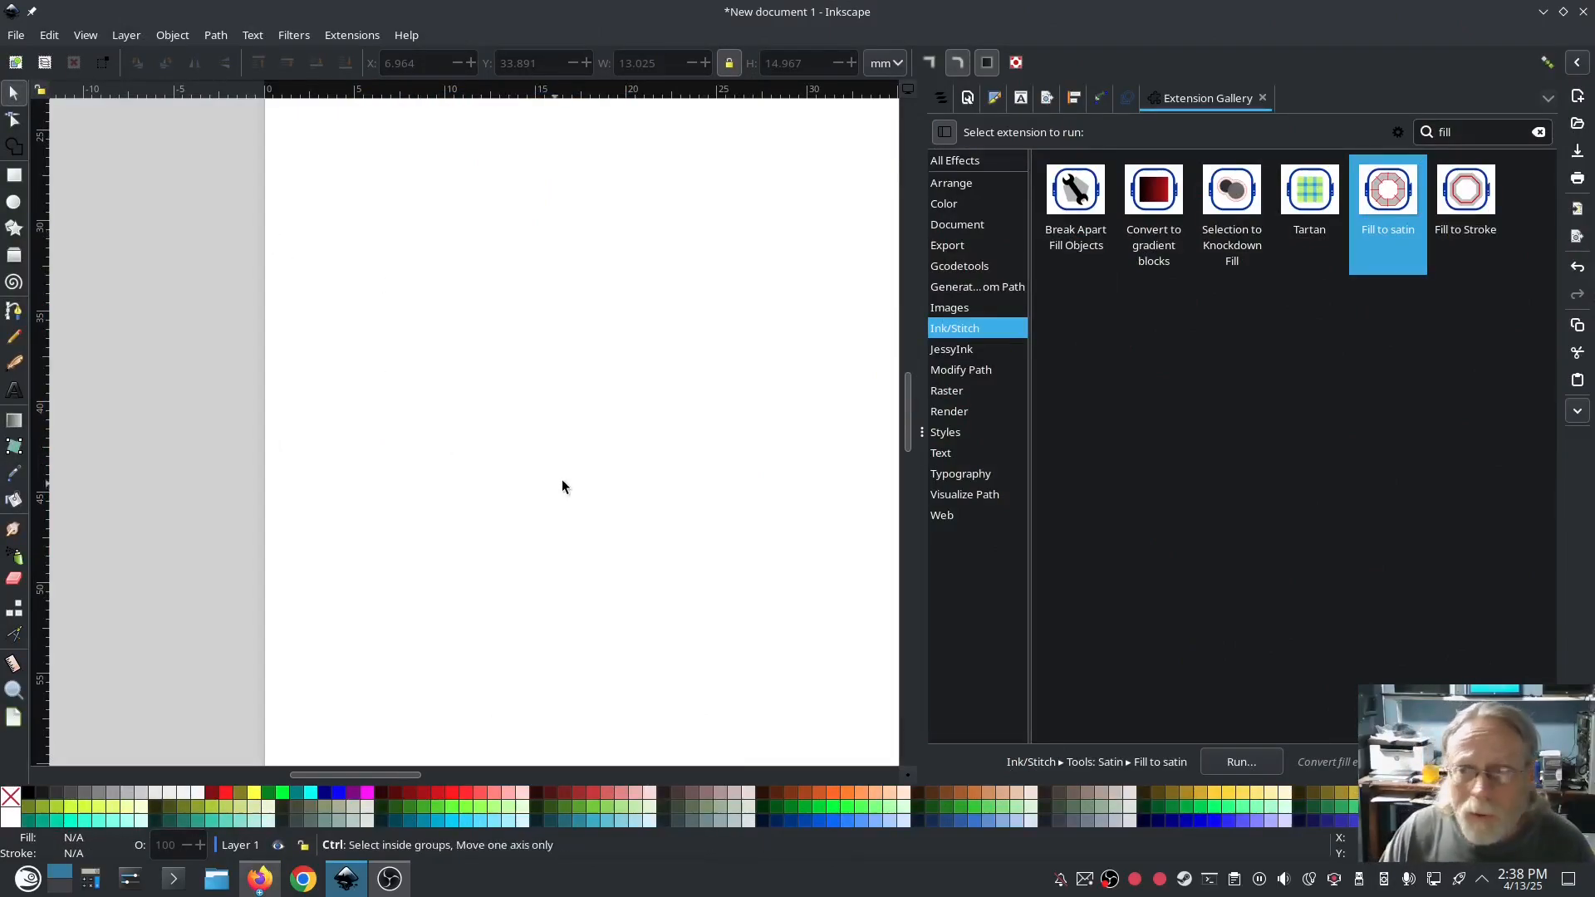
scroll(570, 471, "down", 2)
left_click_drag(747, 433, 446, 502)
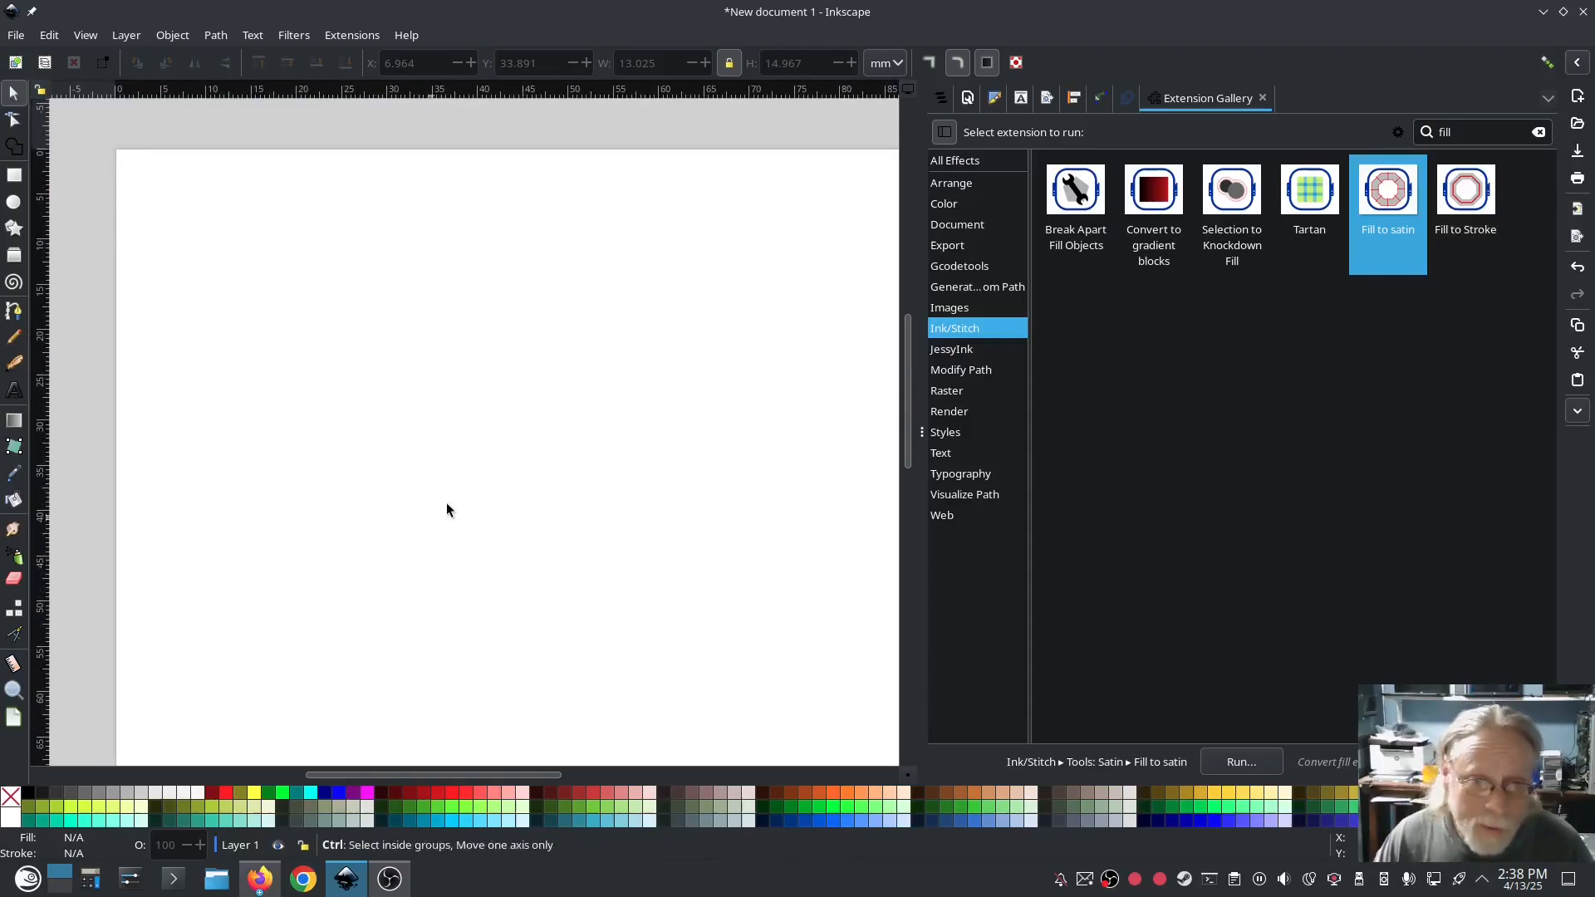
scroll(471, 500, "down", 2)
left_click_drag(500, 405, 483, 432)
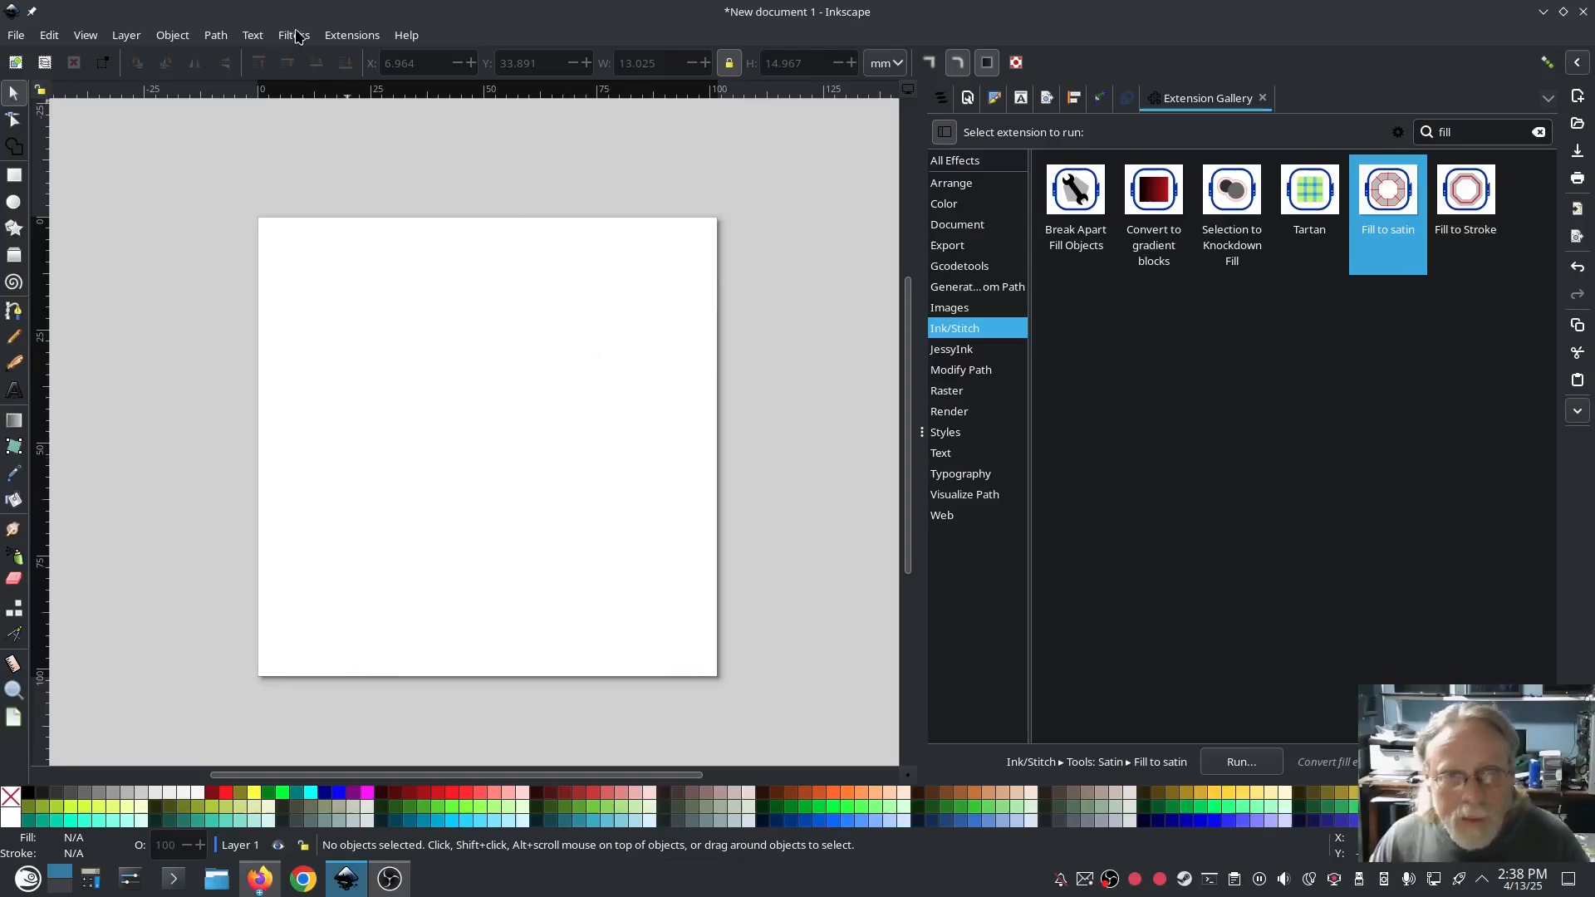
left_click(353, 35)
mouse_move(421, 270)
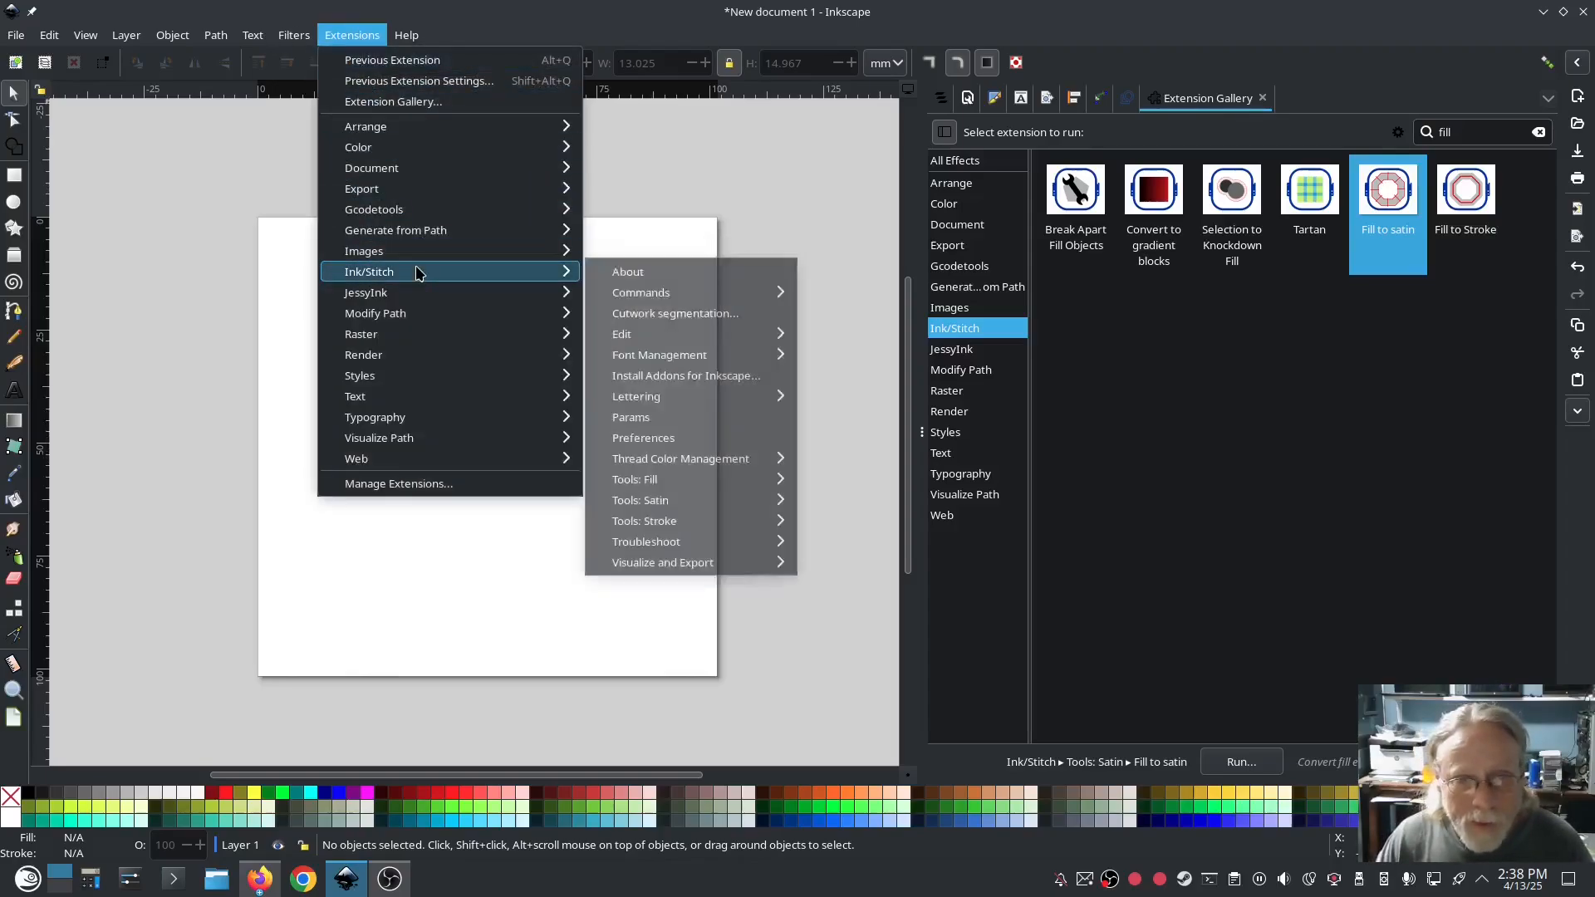
mouse_move(731, 509)
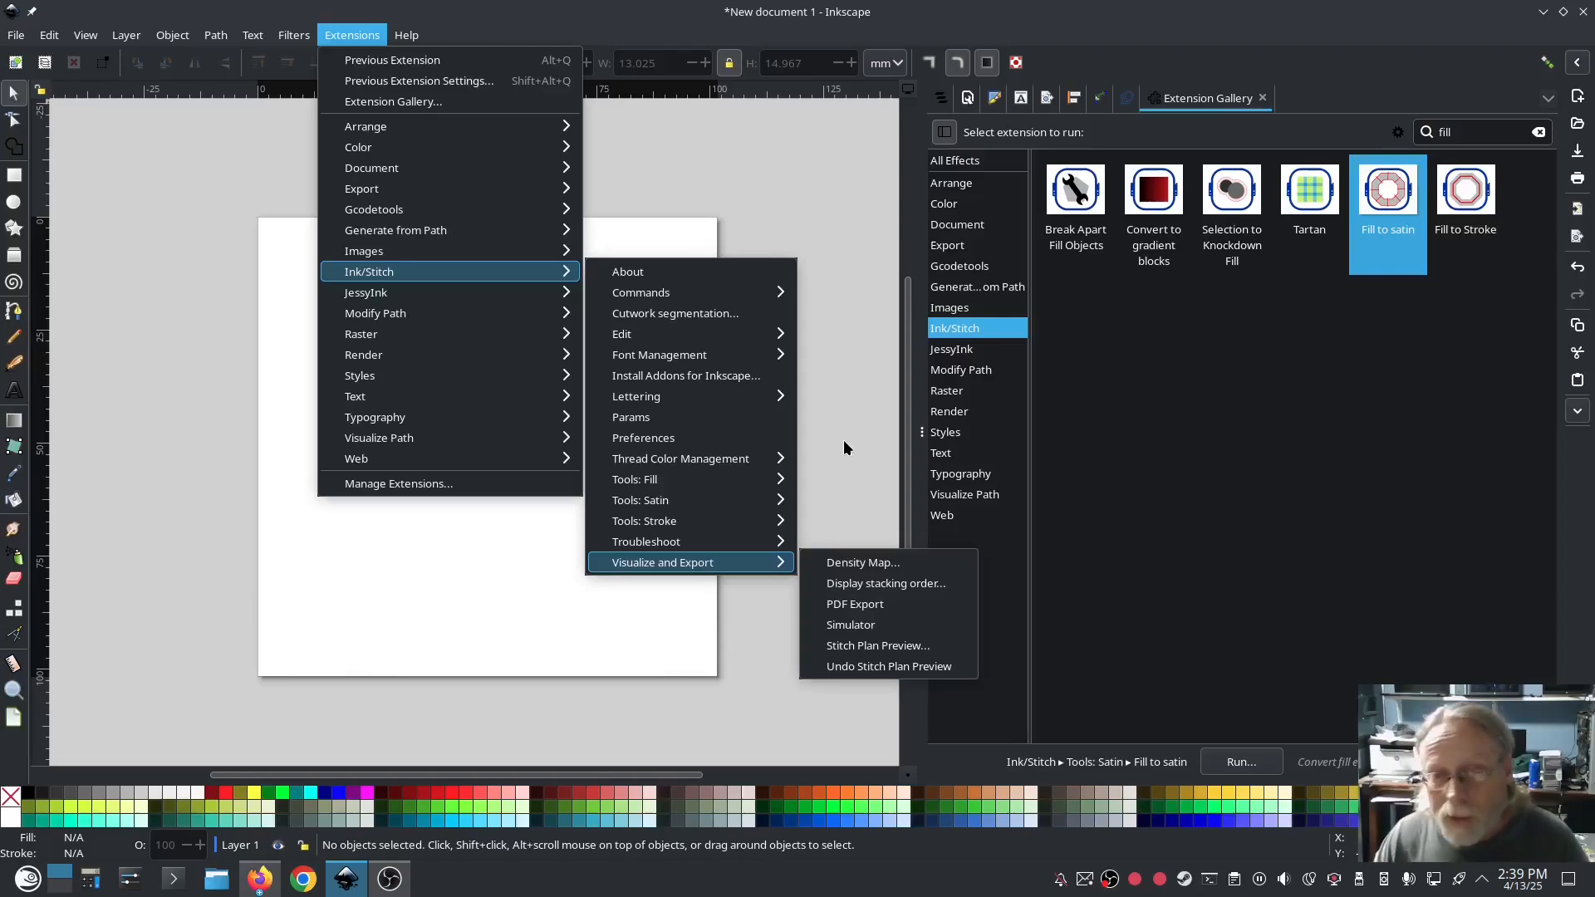
left_click(809, 444)
Search the extension gallery for "letter" and open the Ink/Stitch Lettering extension.
double_click(1455, 134)
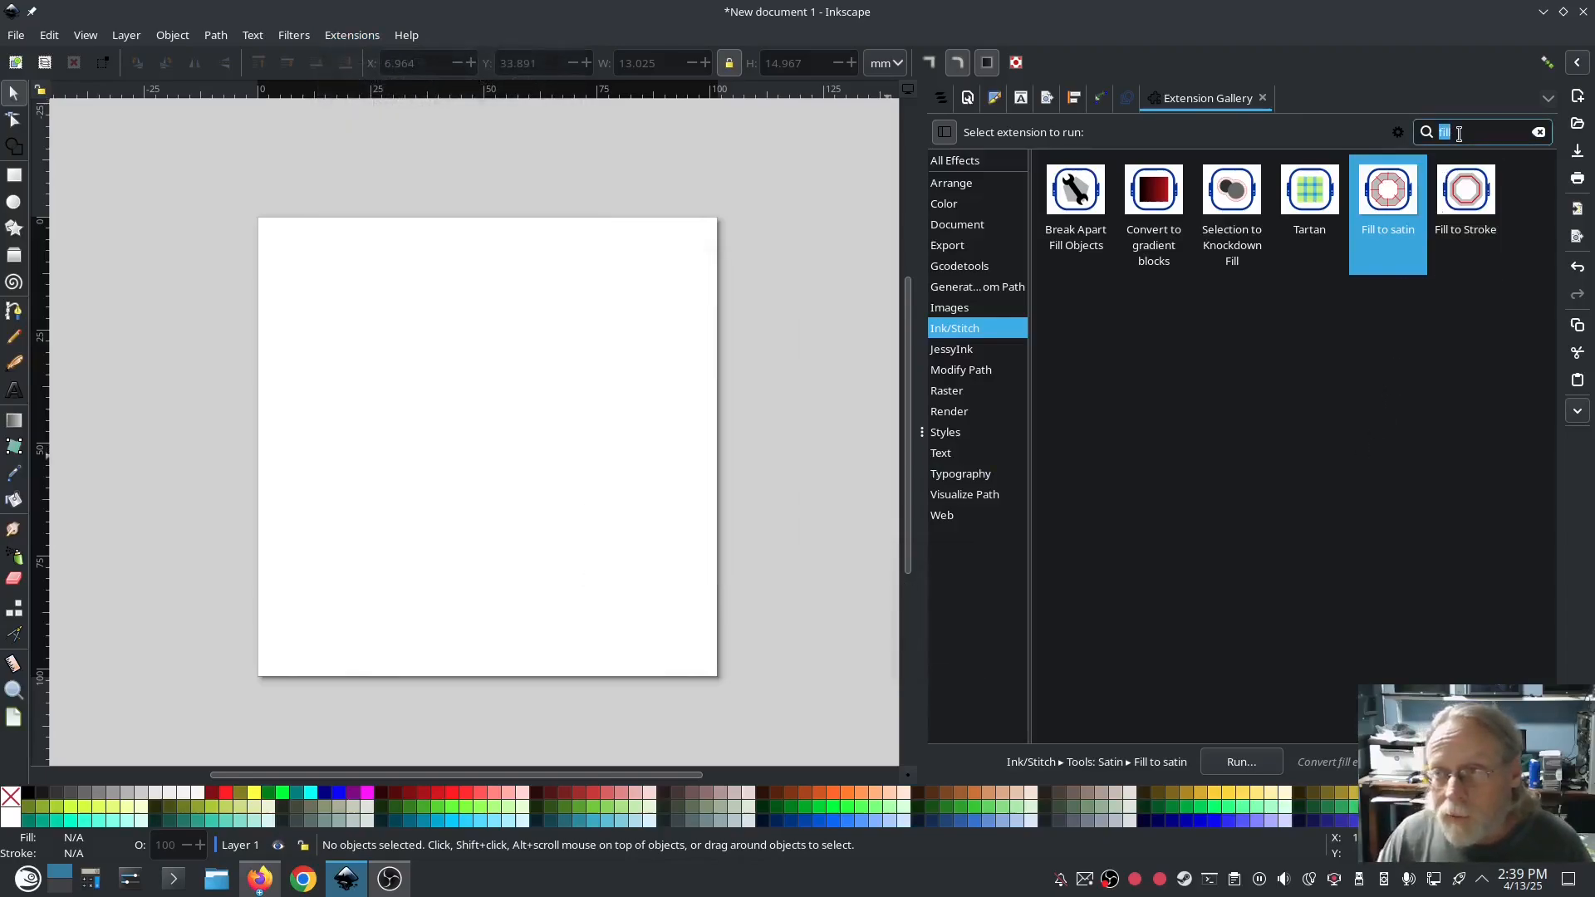
type("lettin")
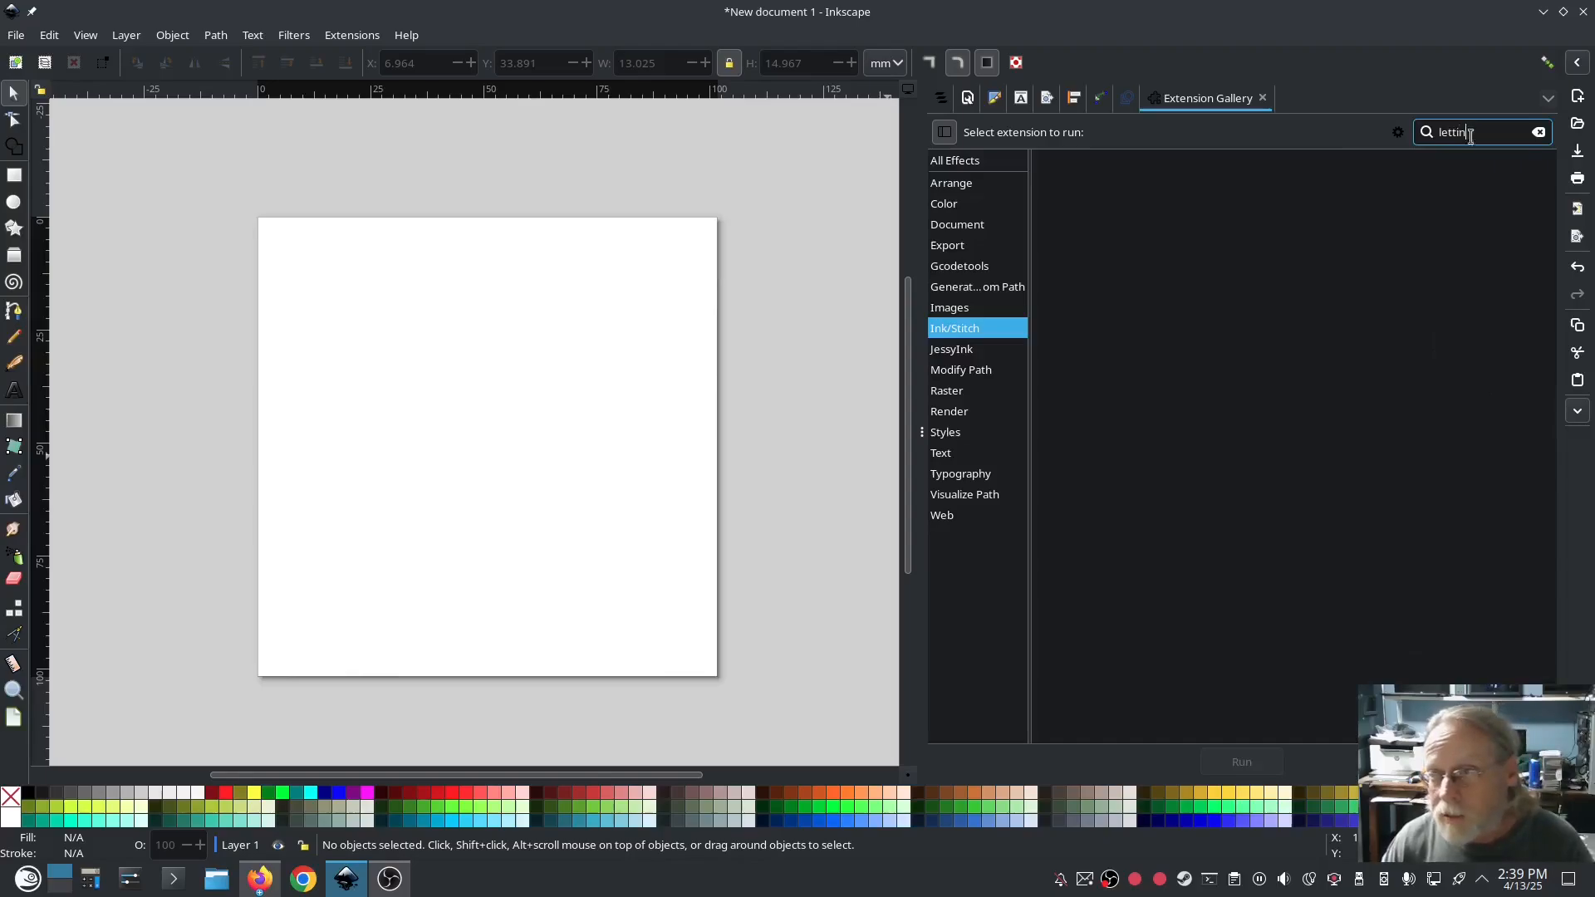
key("BackSpace")
key("BackSpace")
type("er")
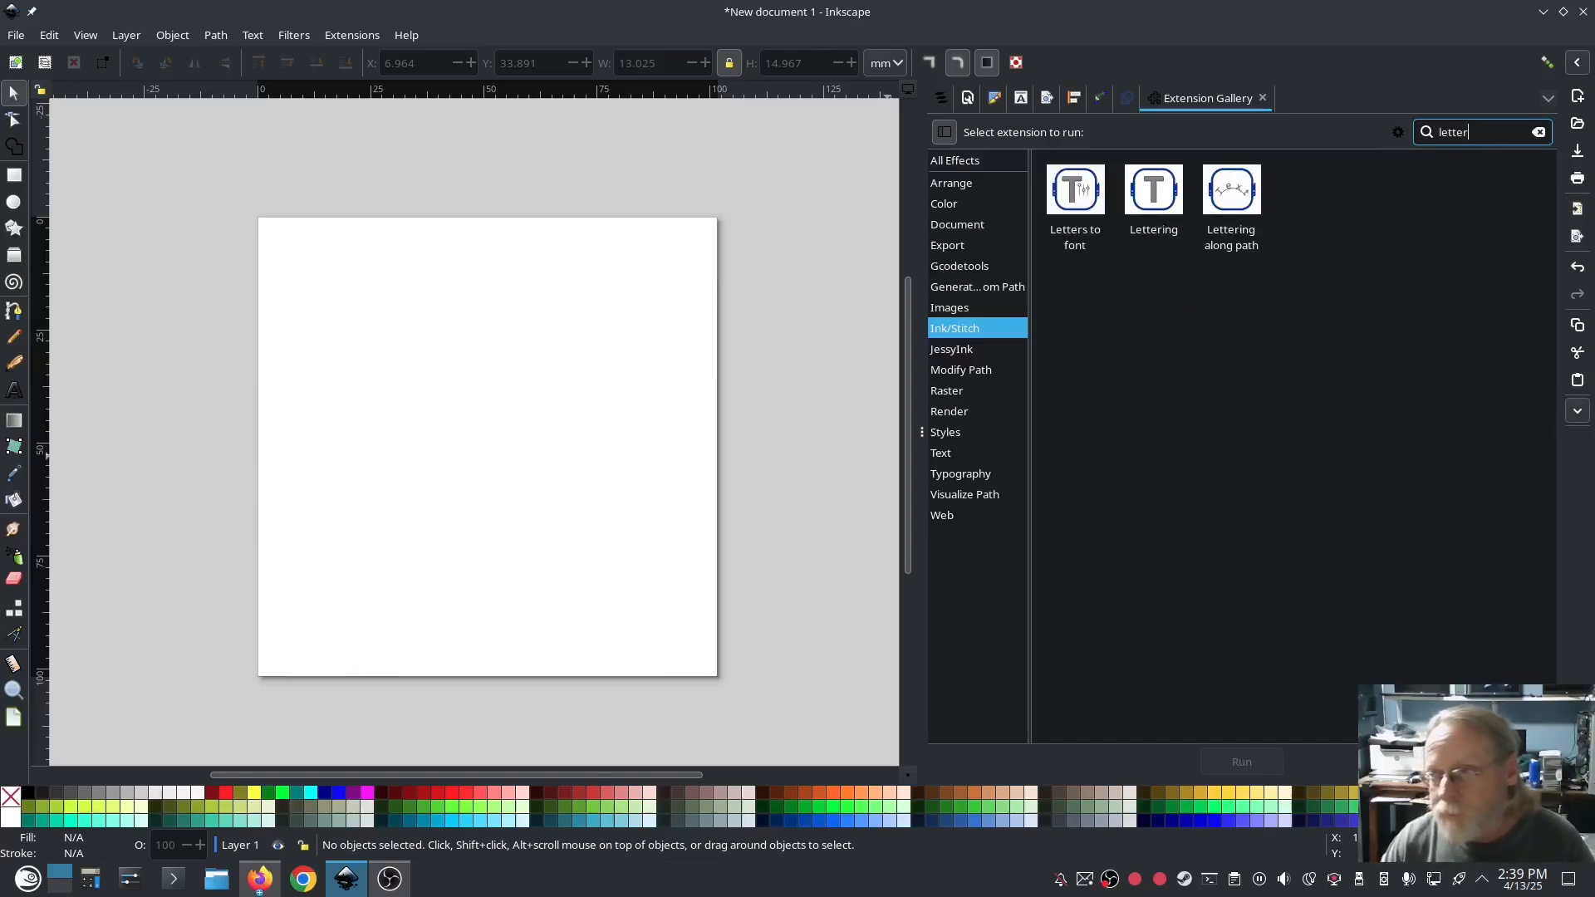
left_click(1156, 193)
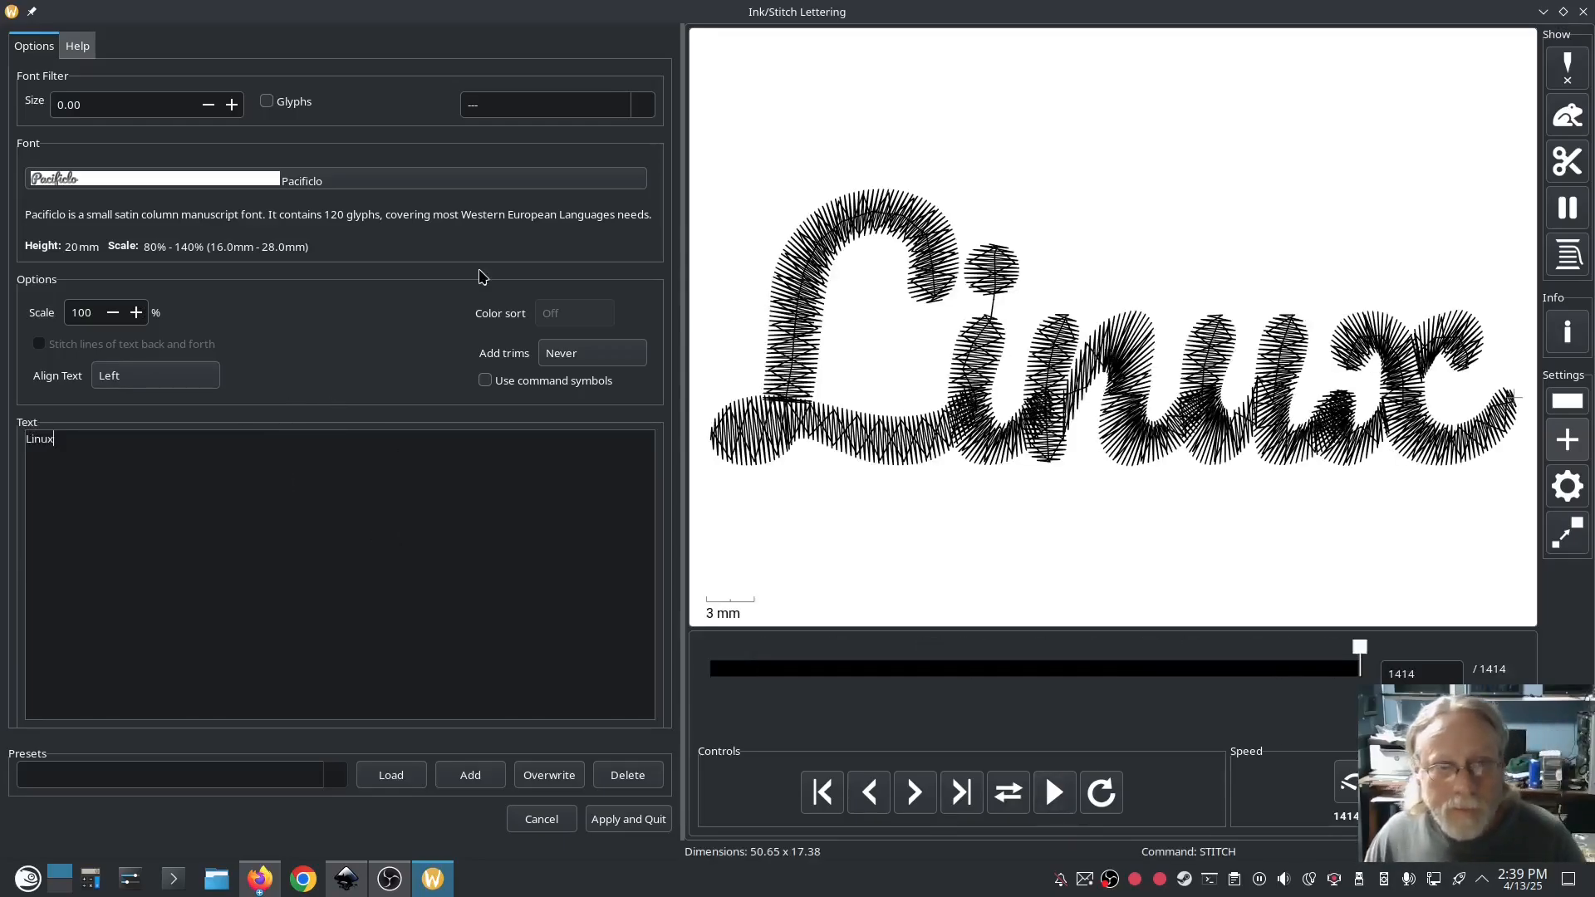
Browse the embroidery fonts and preview the text Linux in the Barstitch Bold font.
left_click(482, 194)
scroll(340, 387, "up", 4)
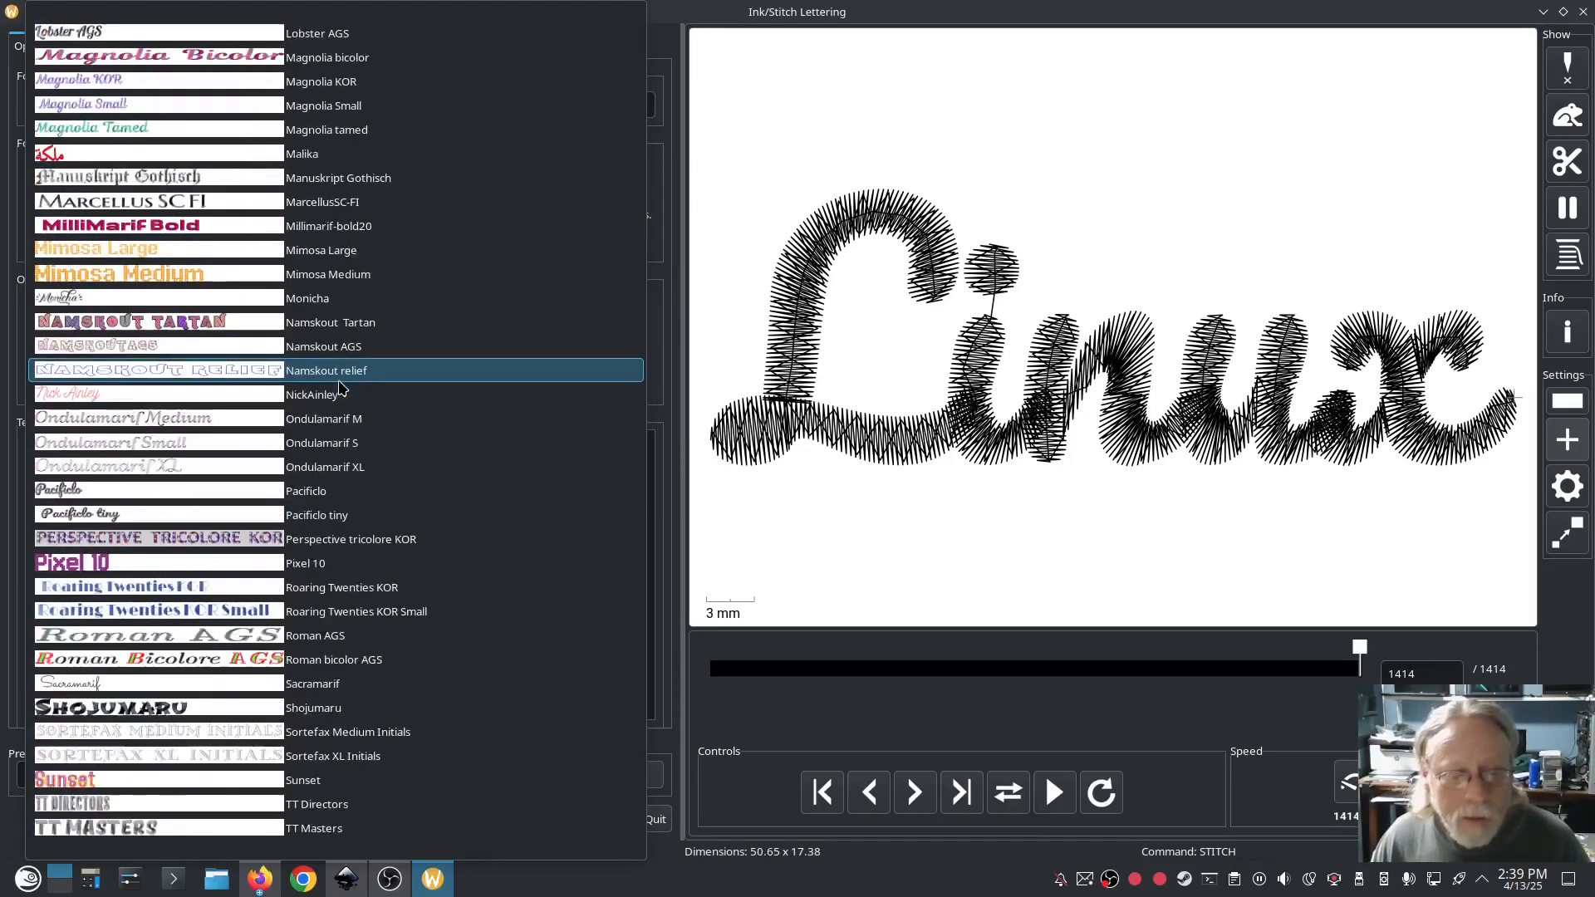
scroll(341, 387, "up", 8)
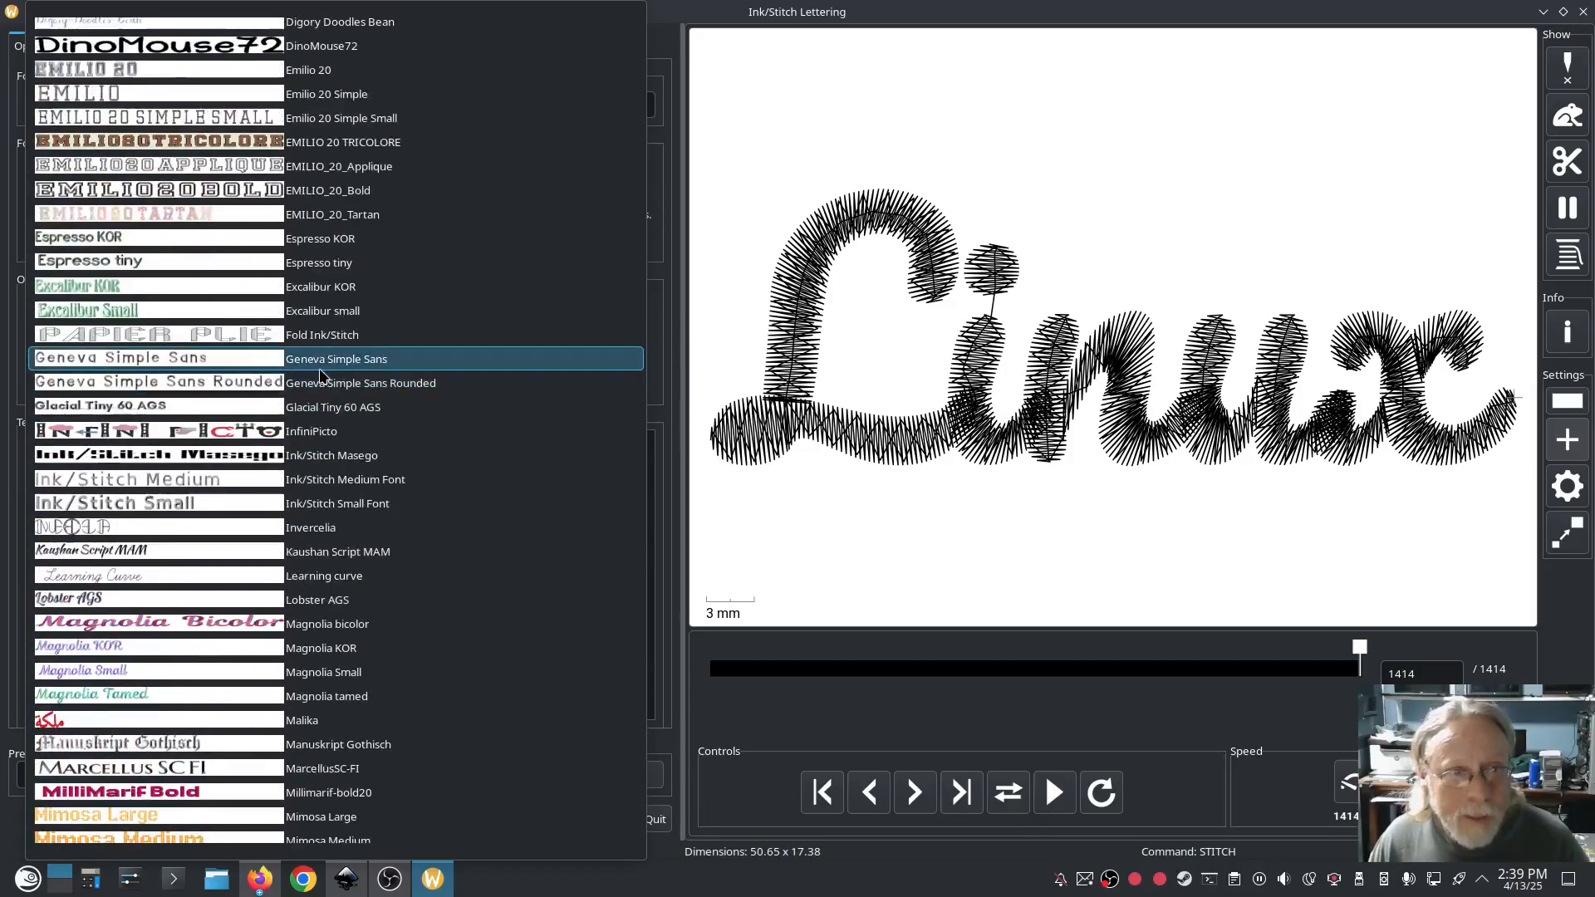
scroll(321, 375, "up", 8)
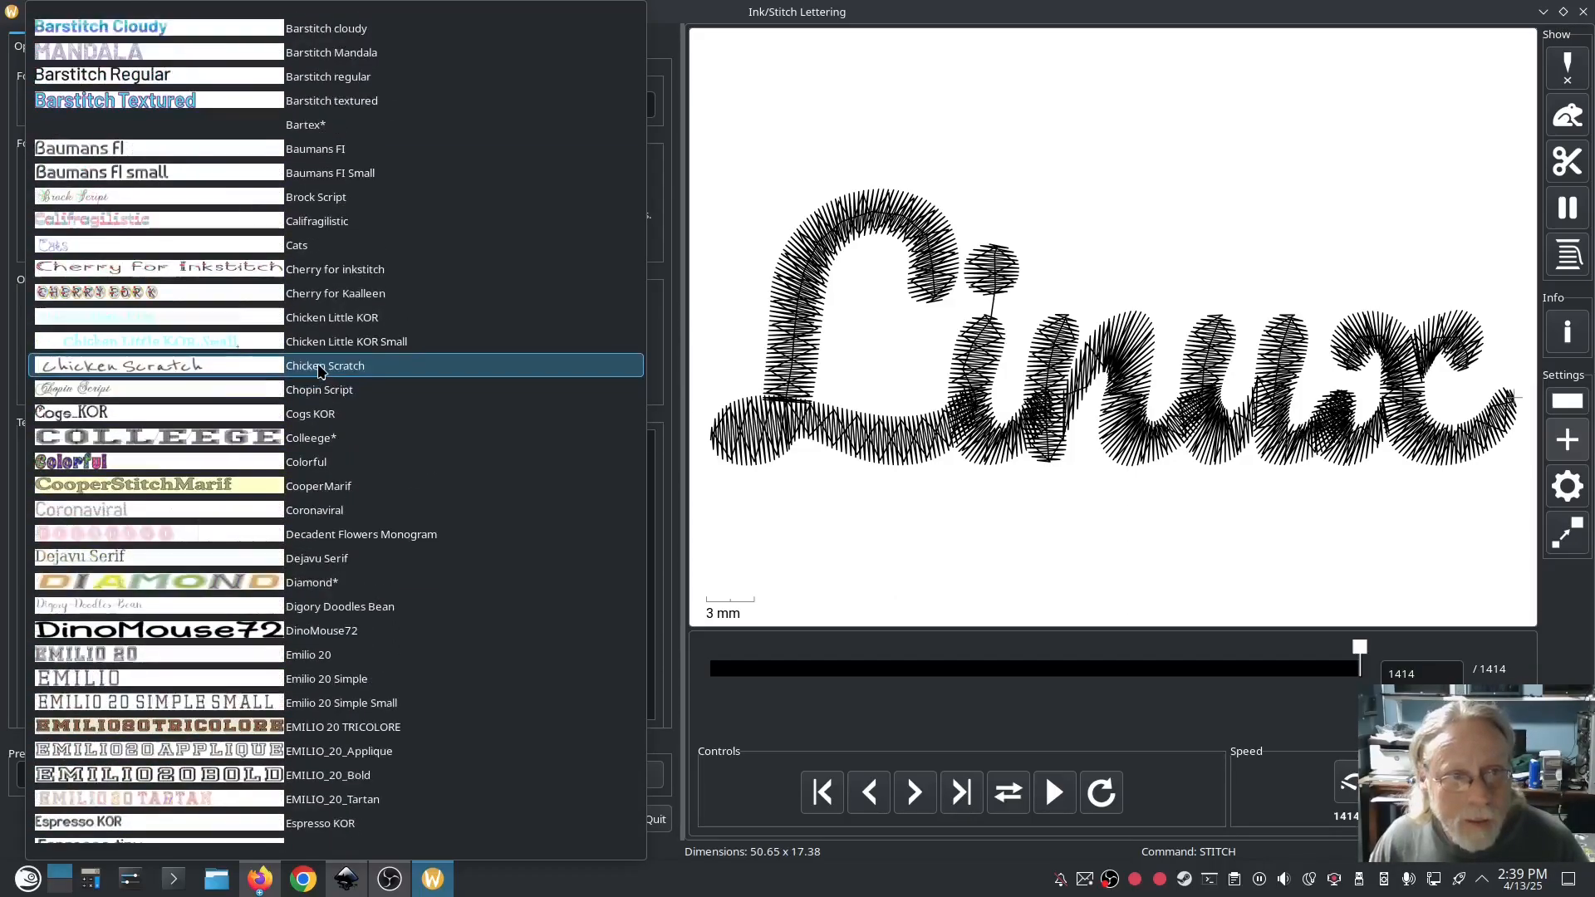
scroll(321, 371, "up", 2)
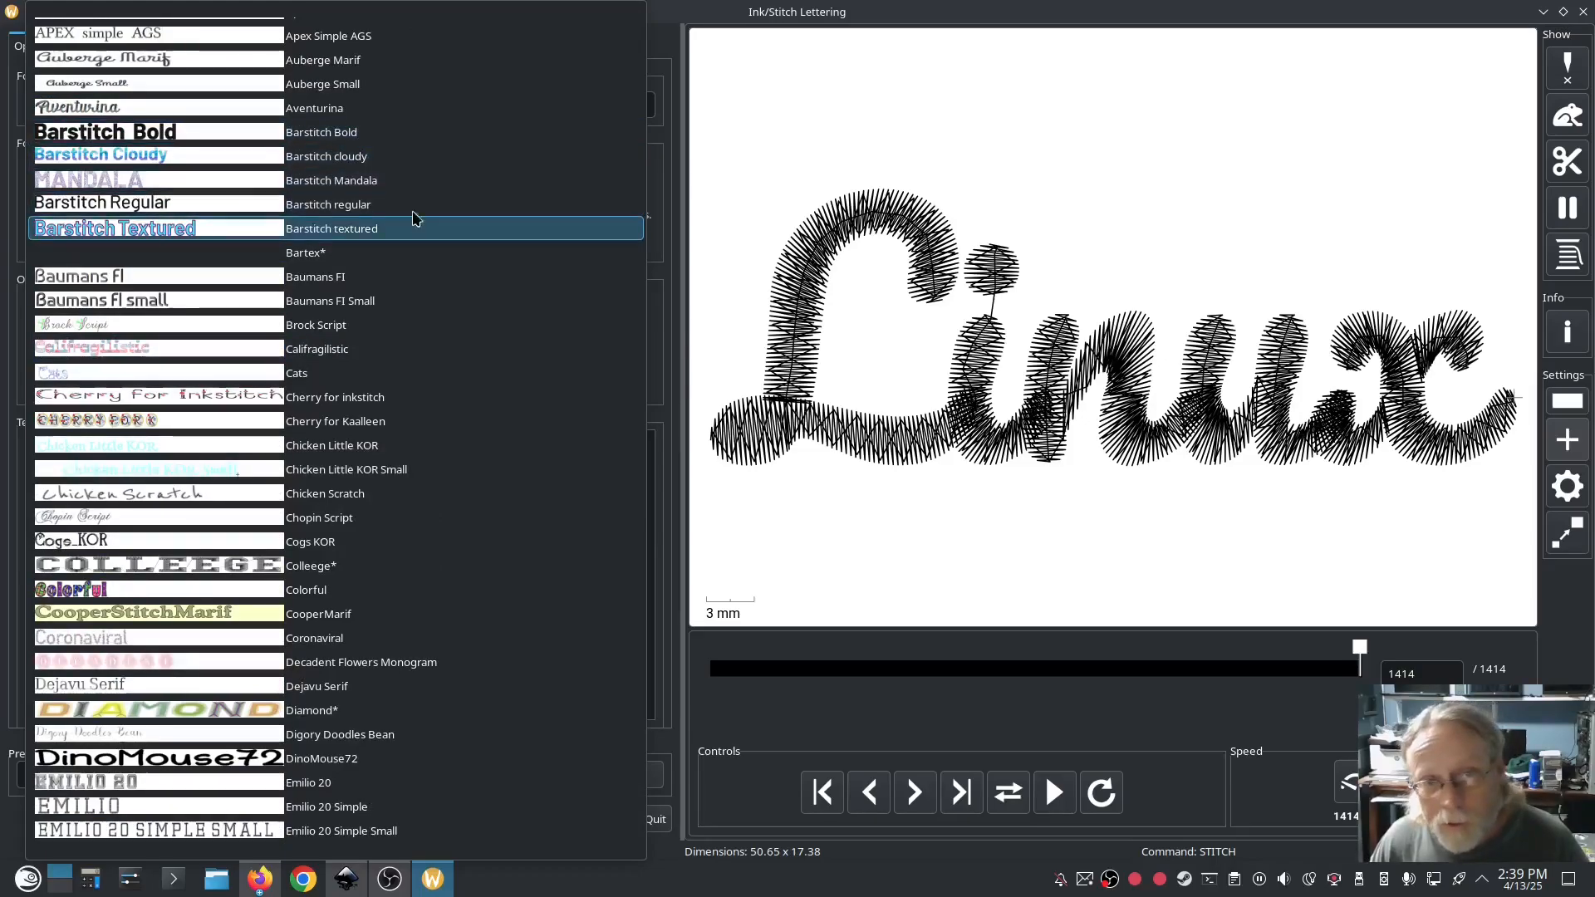
left_click(327, 135)
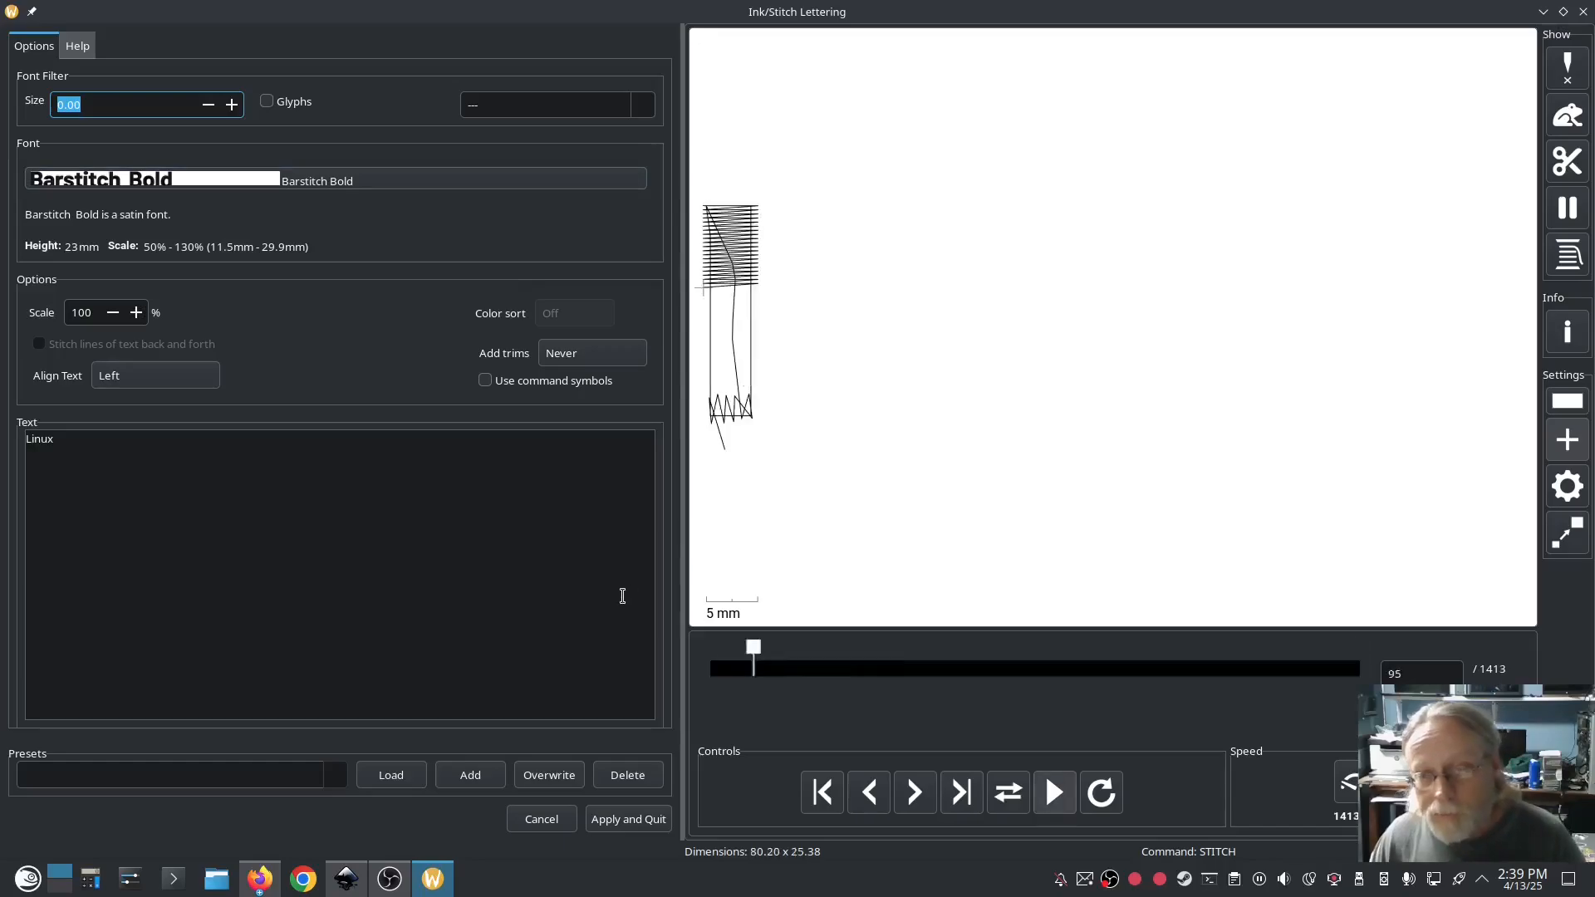
Preview the text Linux in the Barstitch cloudy, Barstitch Mandala and Barstitch regular fonts in turn.
left_click(320, 186)
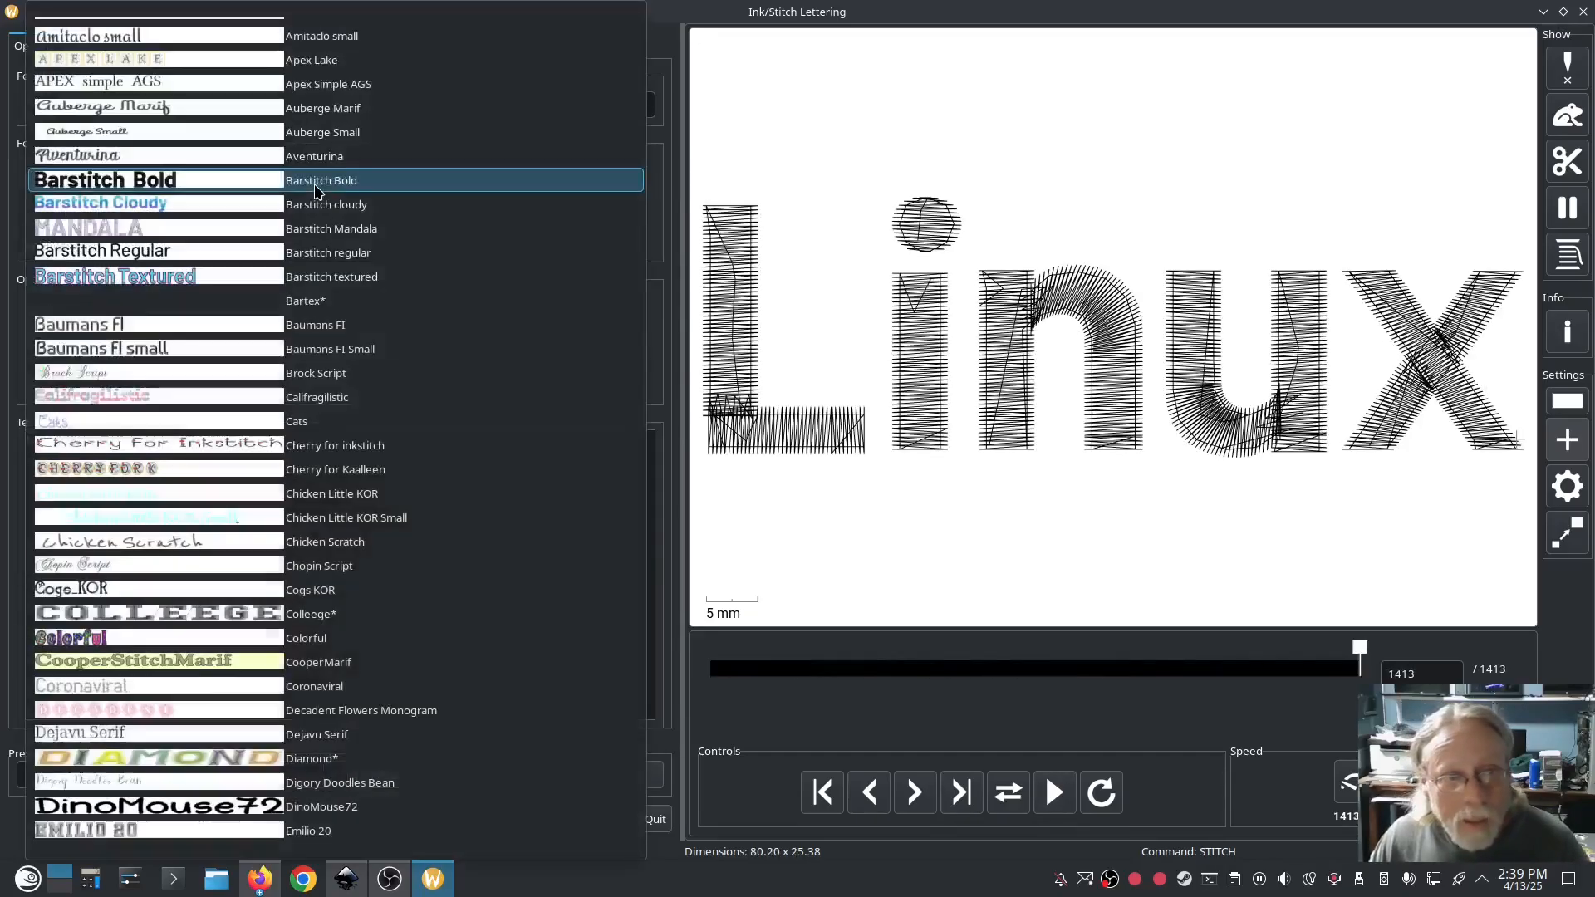
left_click(324, 208)
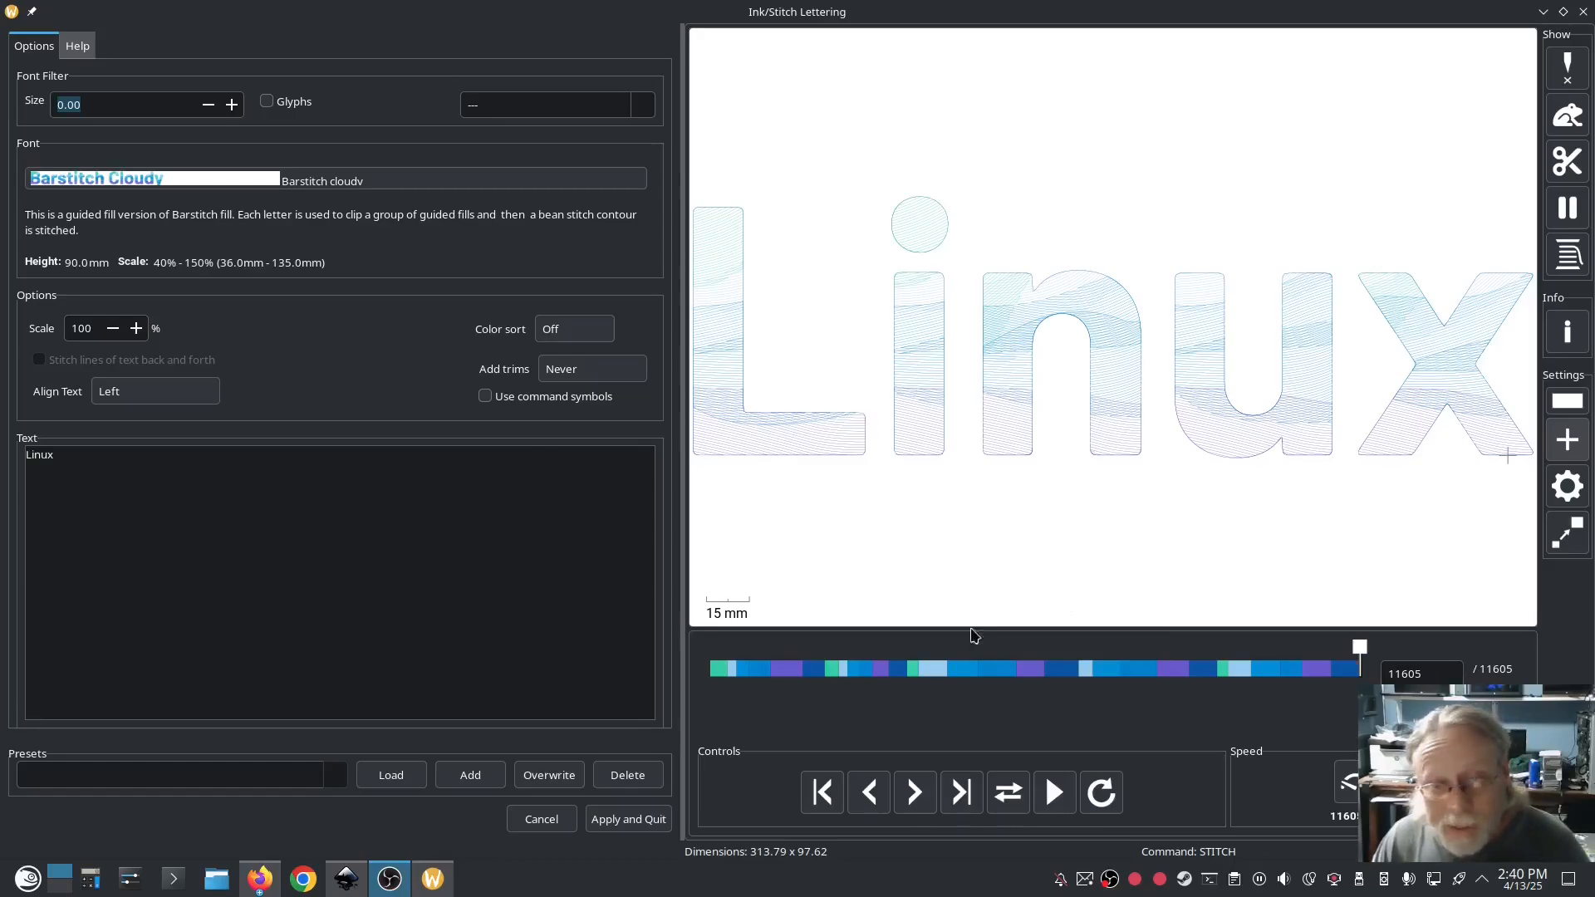
left_click(435, 185)
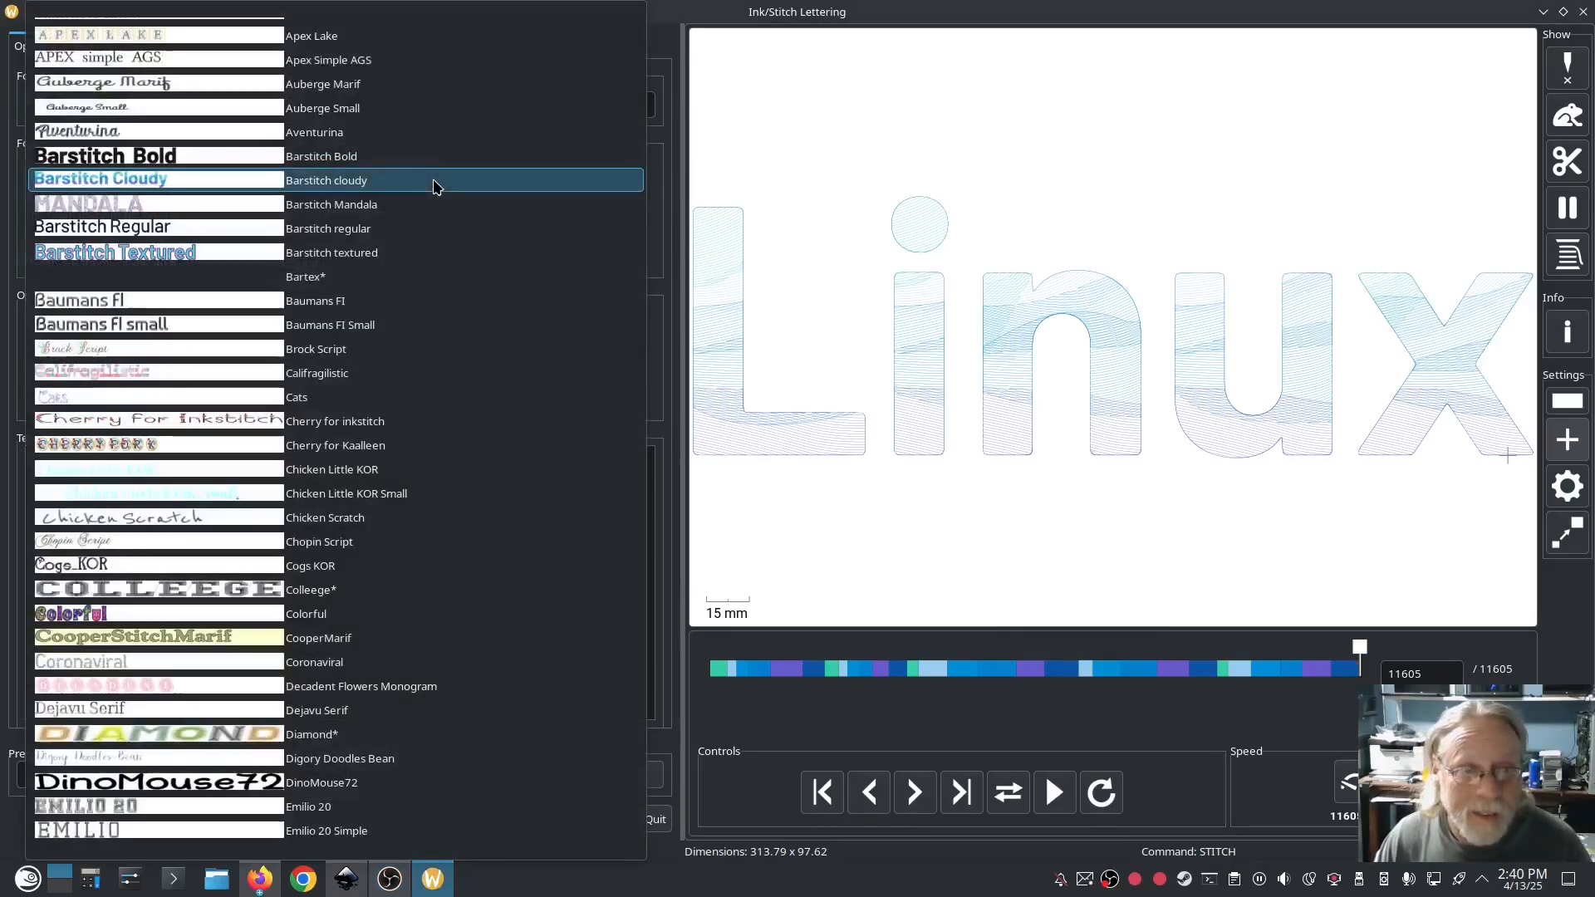
left_click(385, 204)
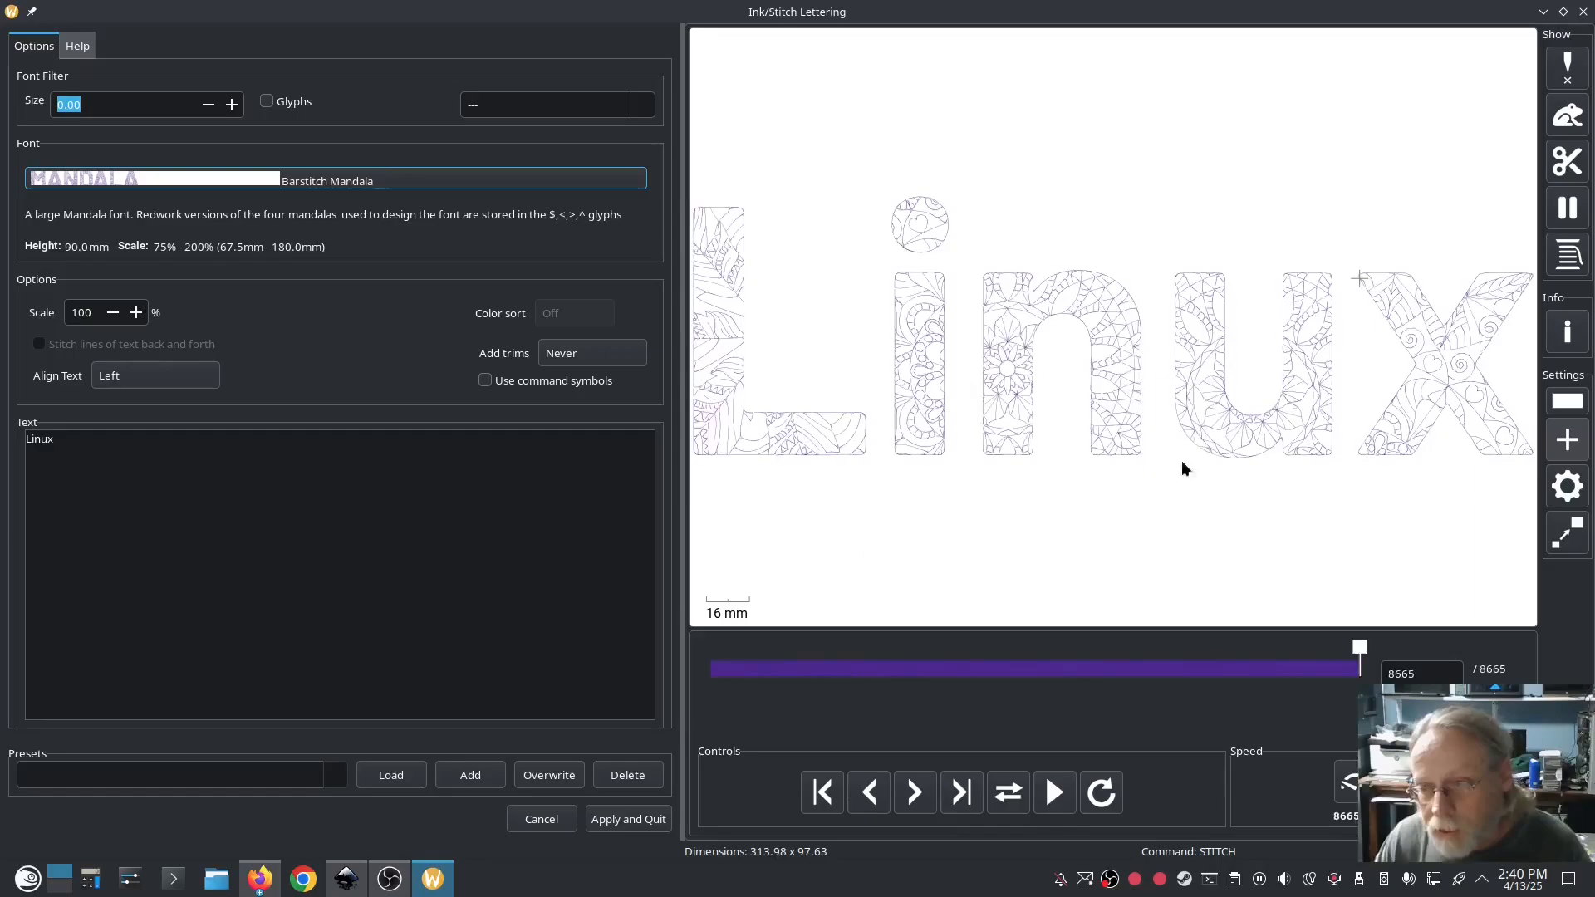
left_click(473, 191)
left_click(307, 210)
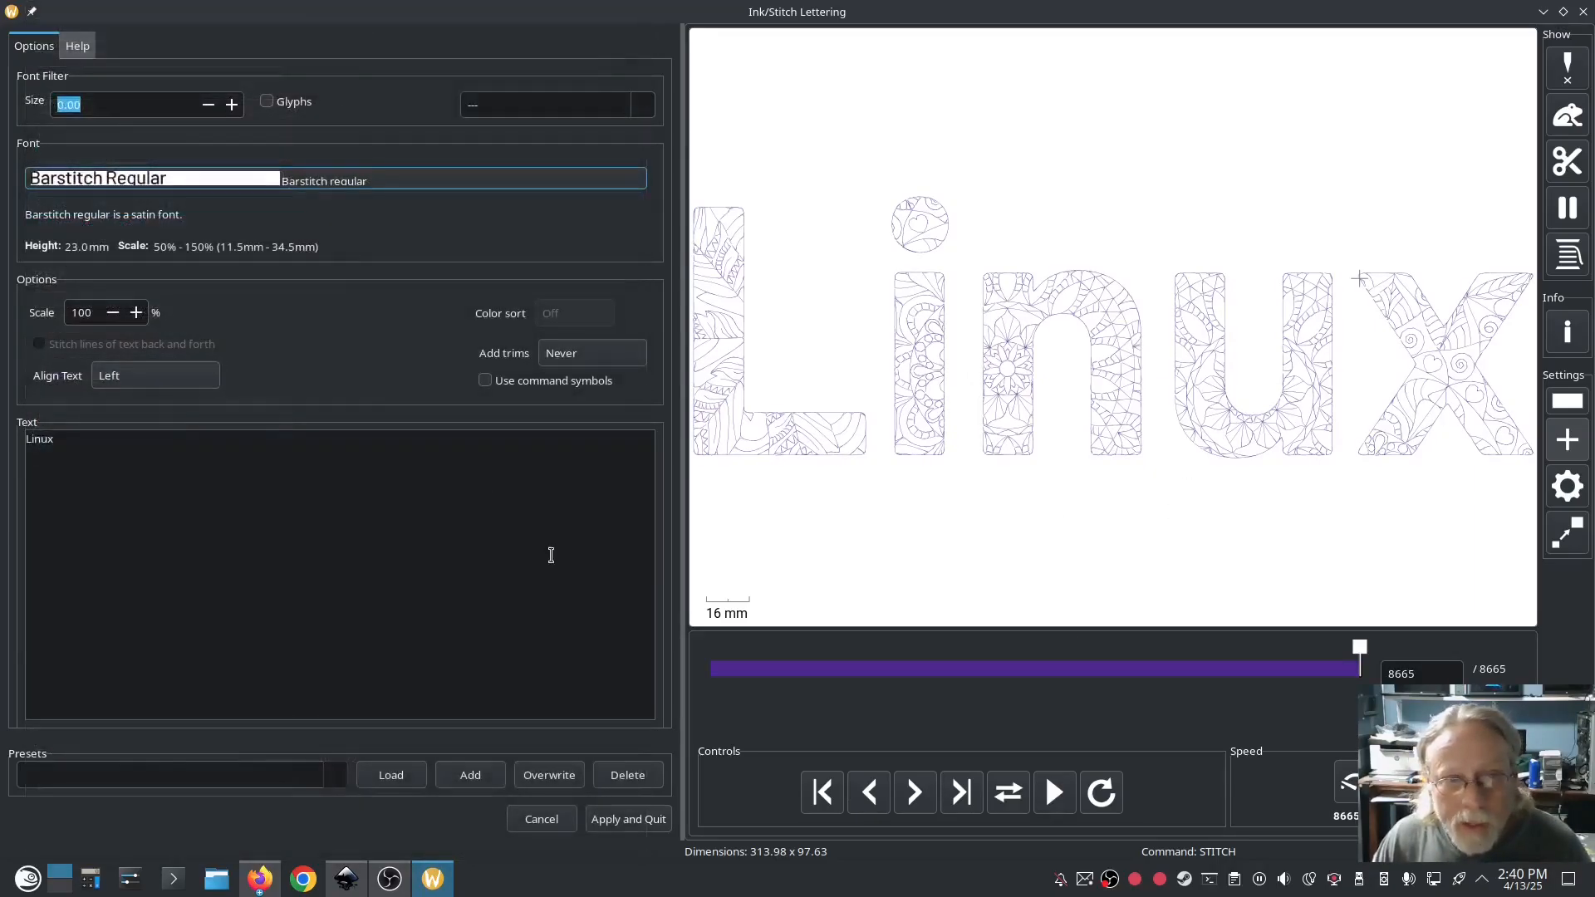
Try the Barstitch textured, Califragilistic and Cogs KOR fonts on the text Linux.
left_click(506, 187)
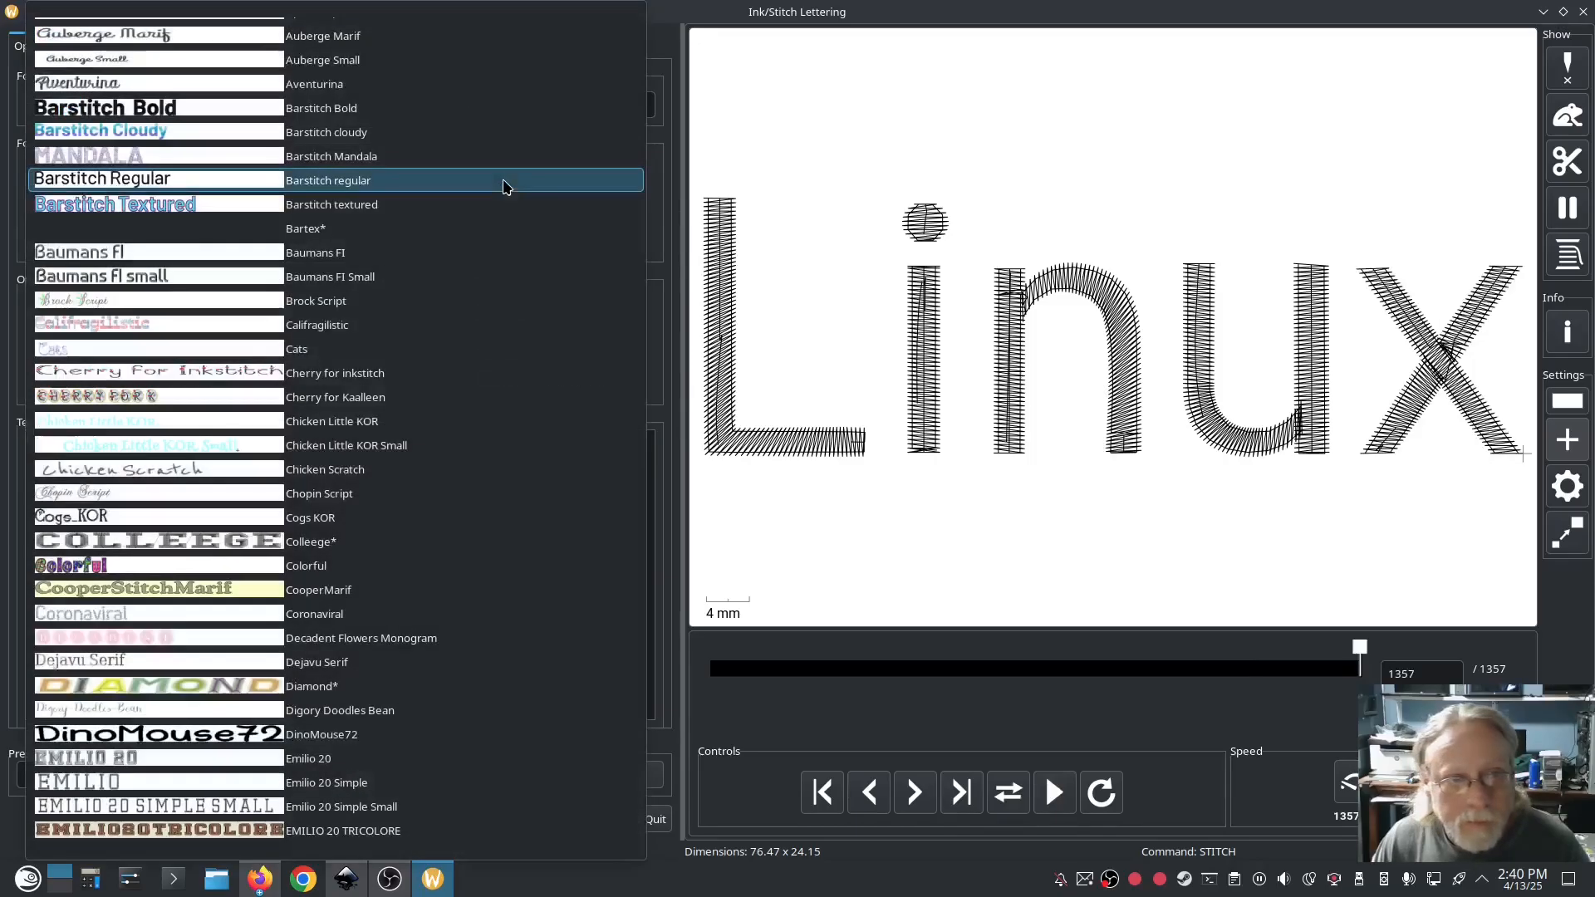
left_click(502, 202)
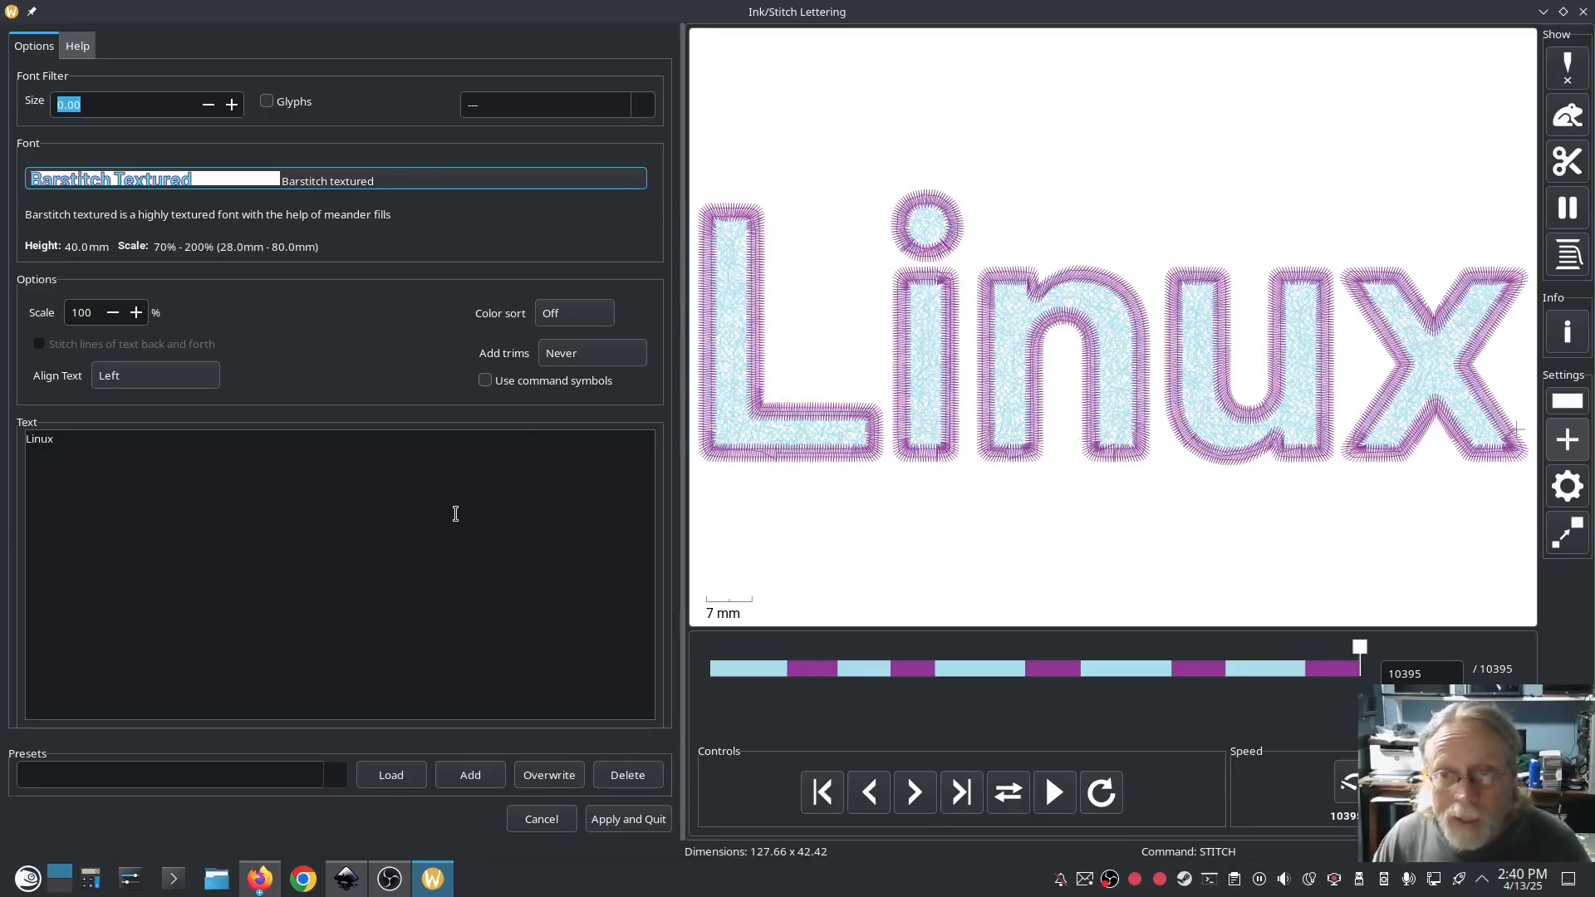
left_click(359, 178)
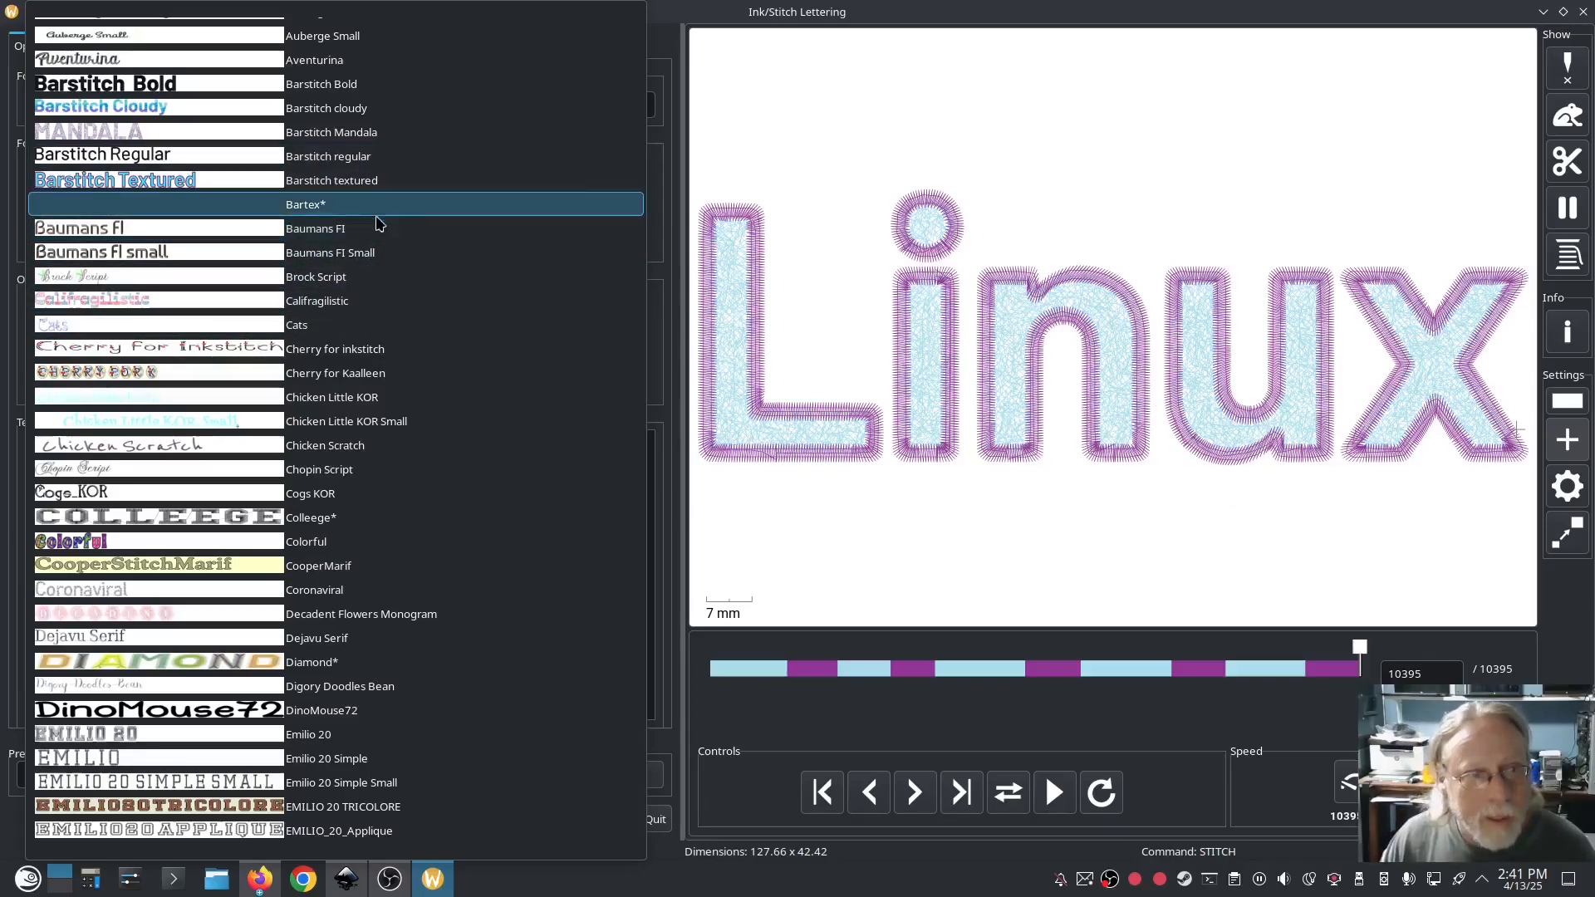
left_click(383, 301)
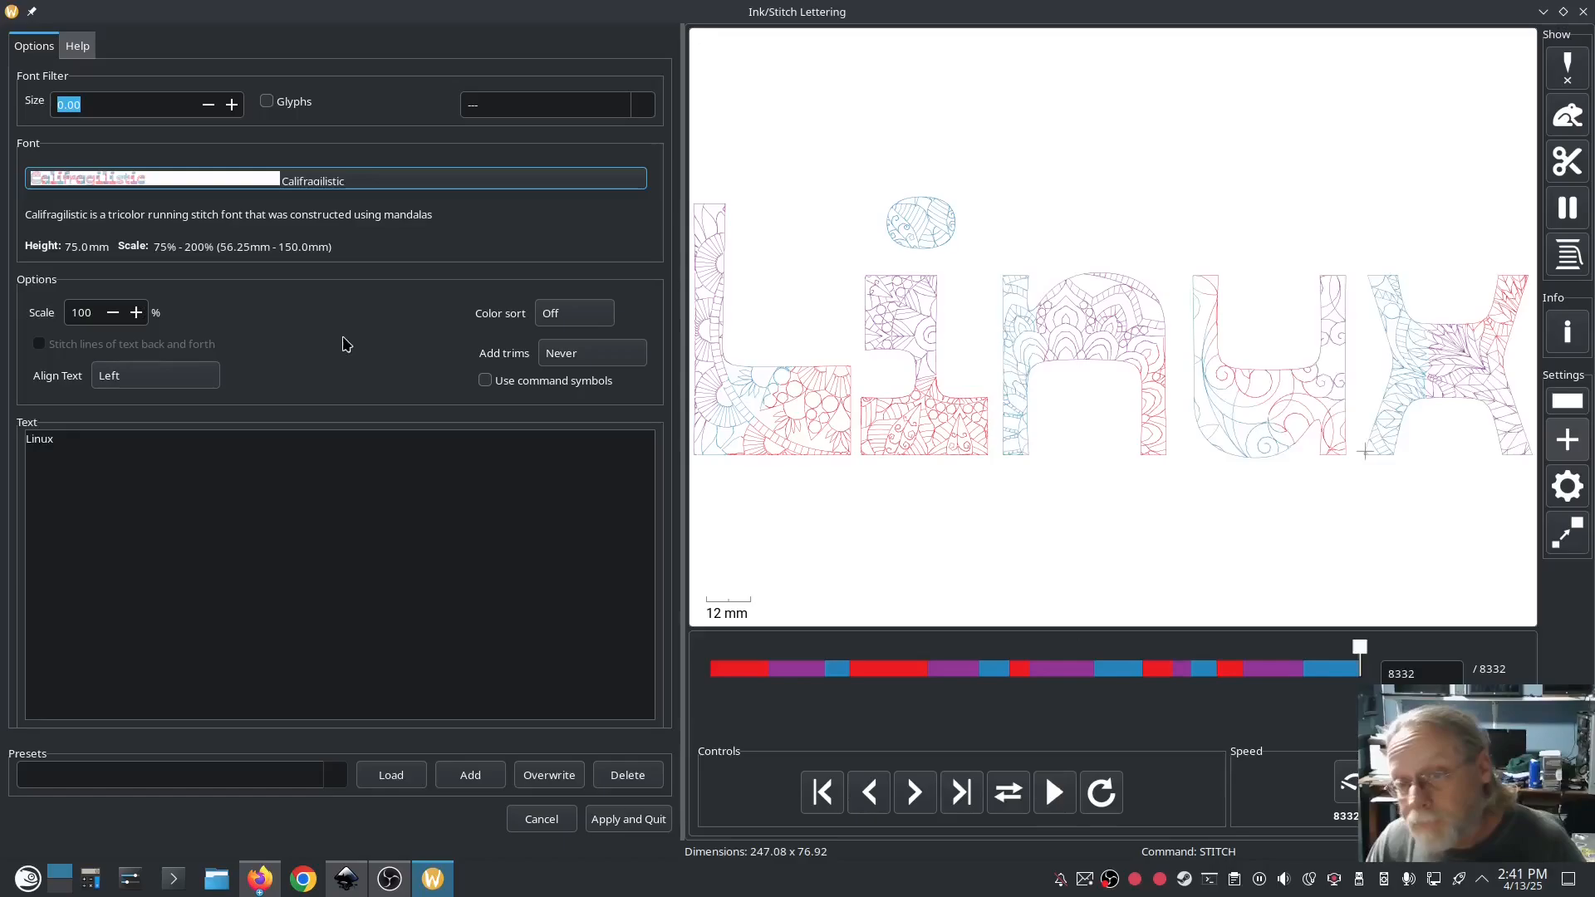
left_click(378, 185)
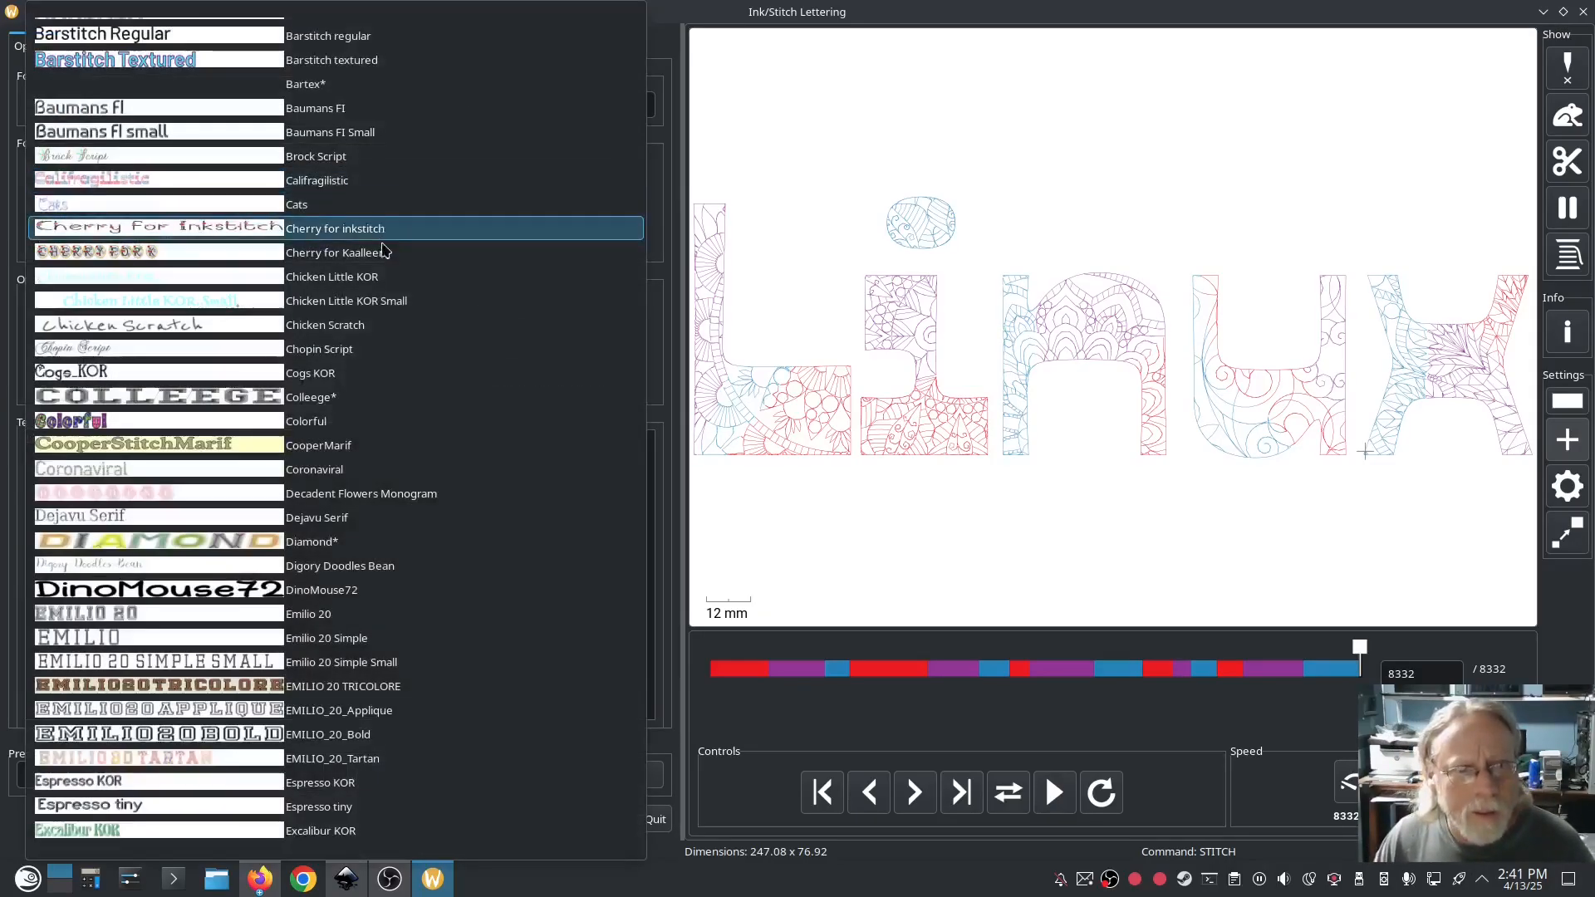
left_click(374, 373)
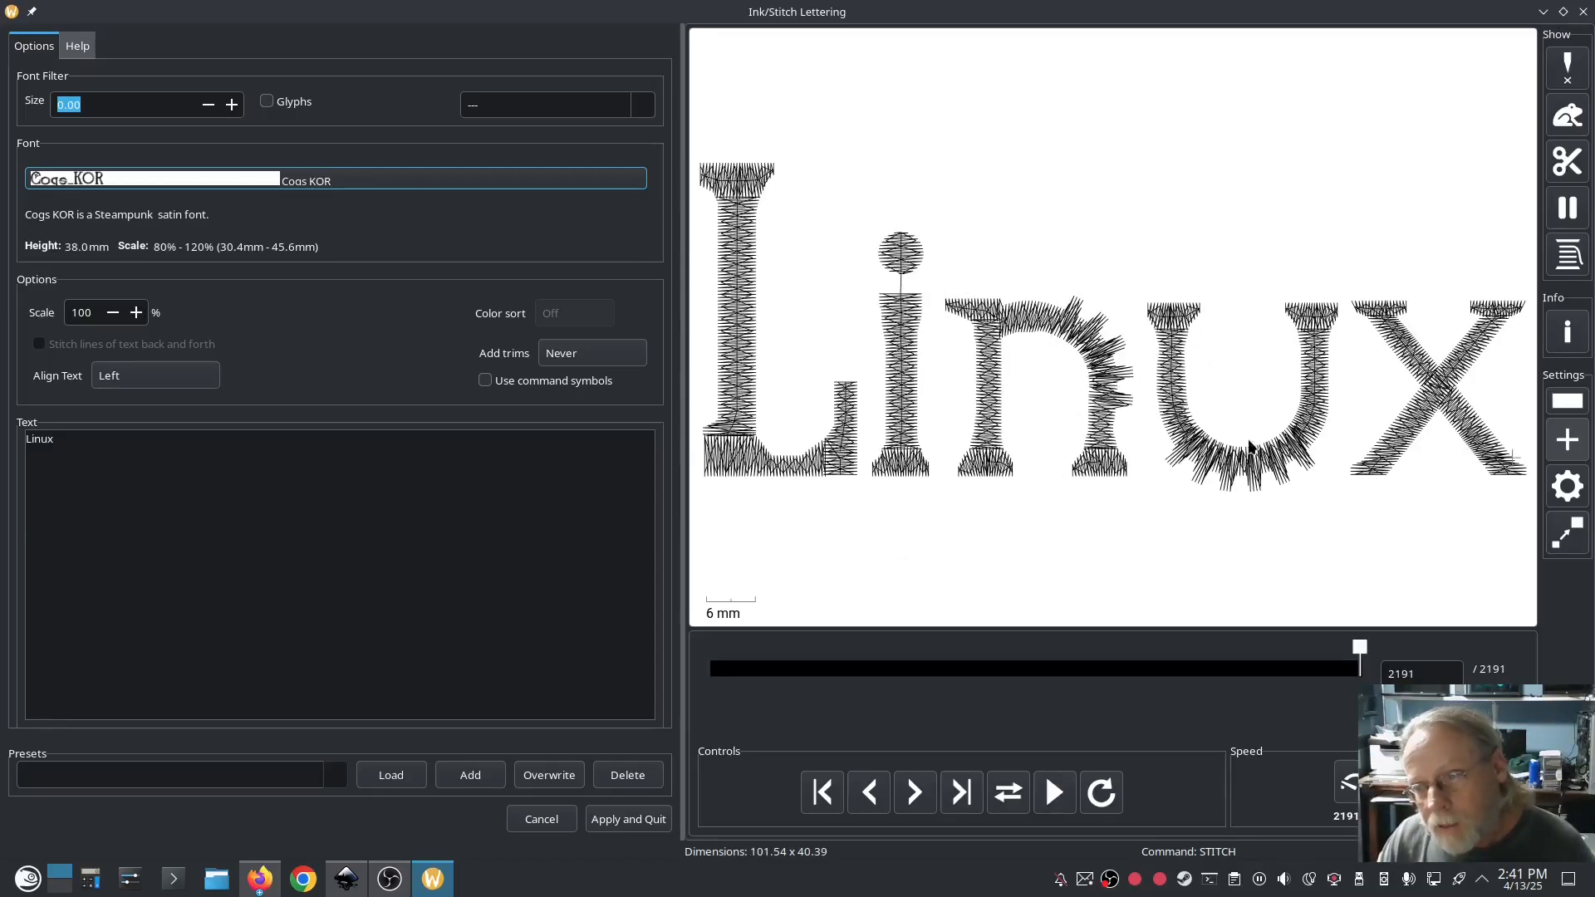
Set the lettering font to Decadent Flowers Monogram, inspect its stitch preview and insert the Linux text into the document.
left_click(528, 187)
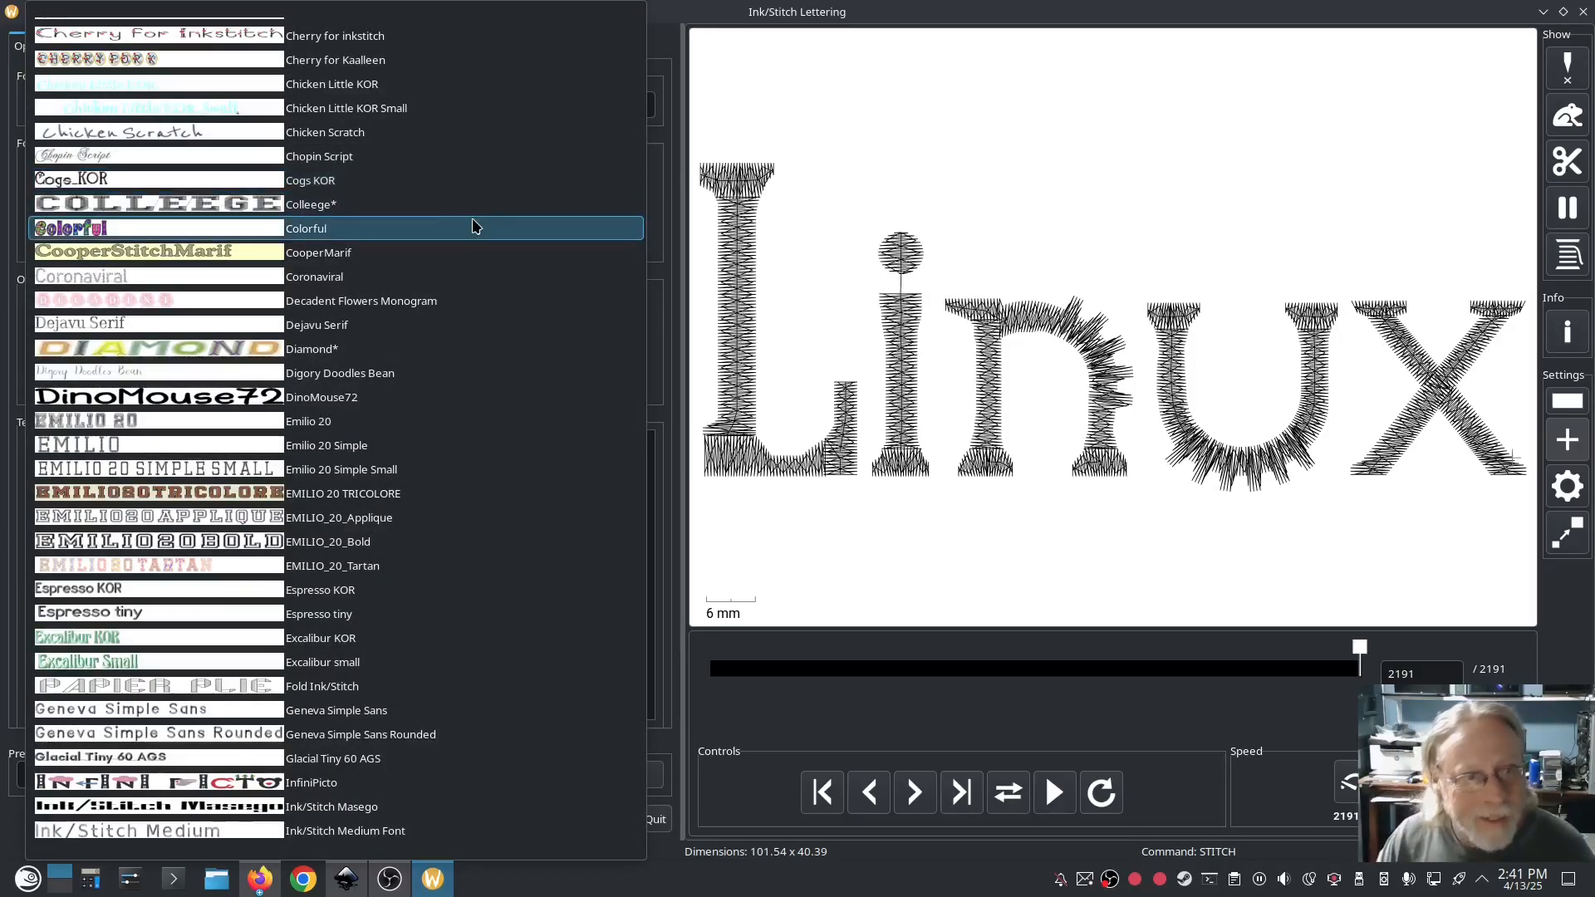
left_click(426, 301)
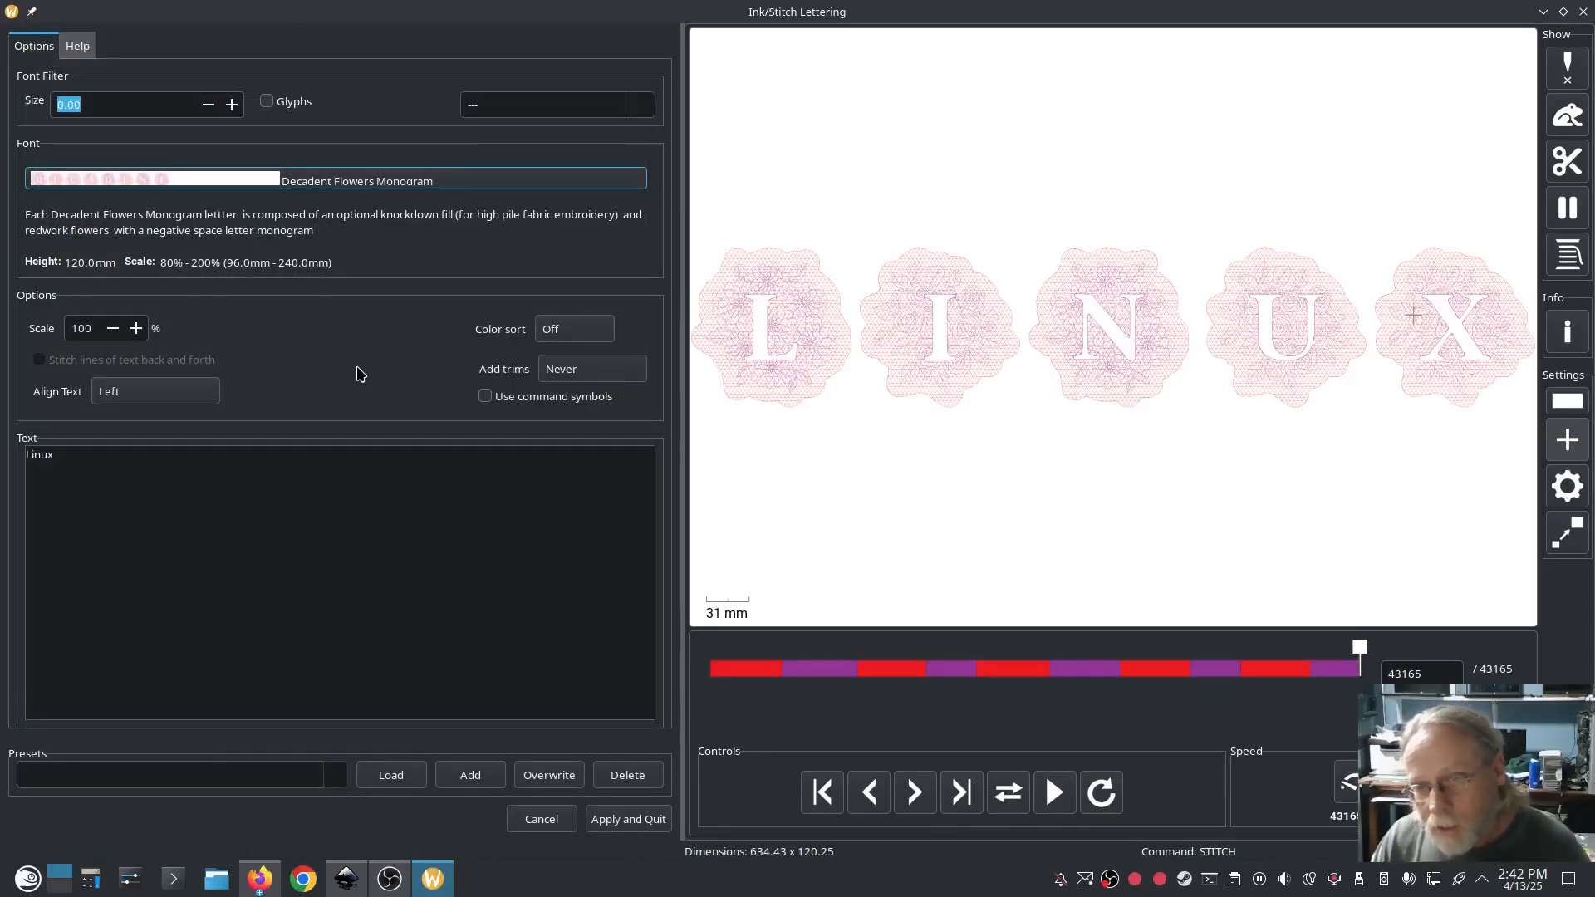
scroll(860, 379, "up", 5)
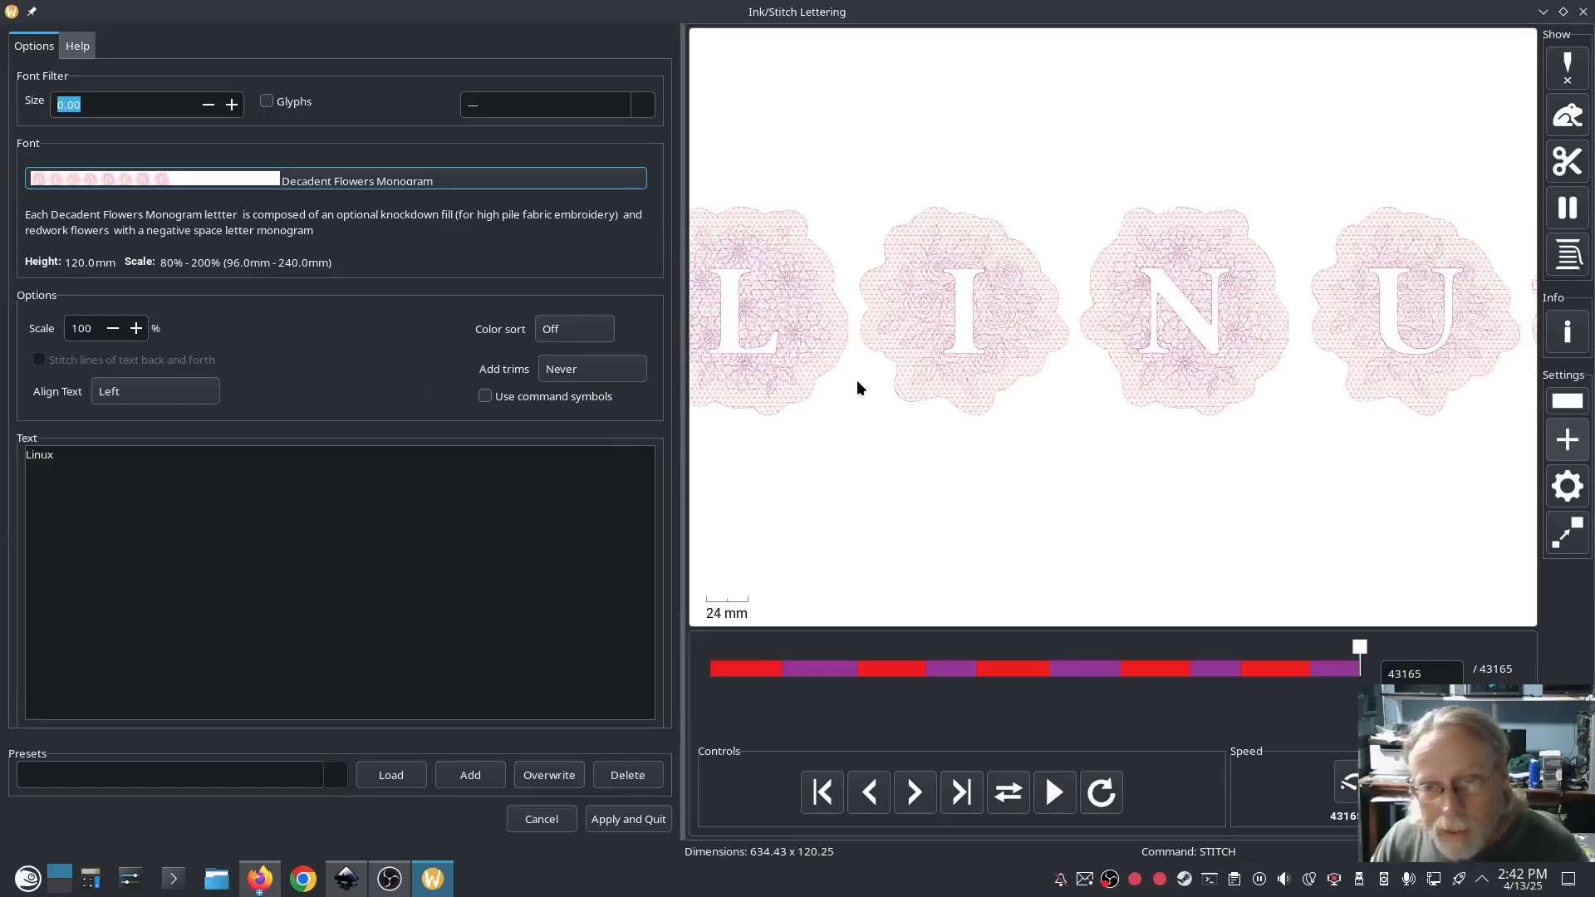
scroll(917, 320, "up", 4)
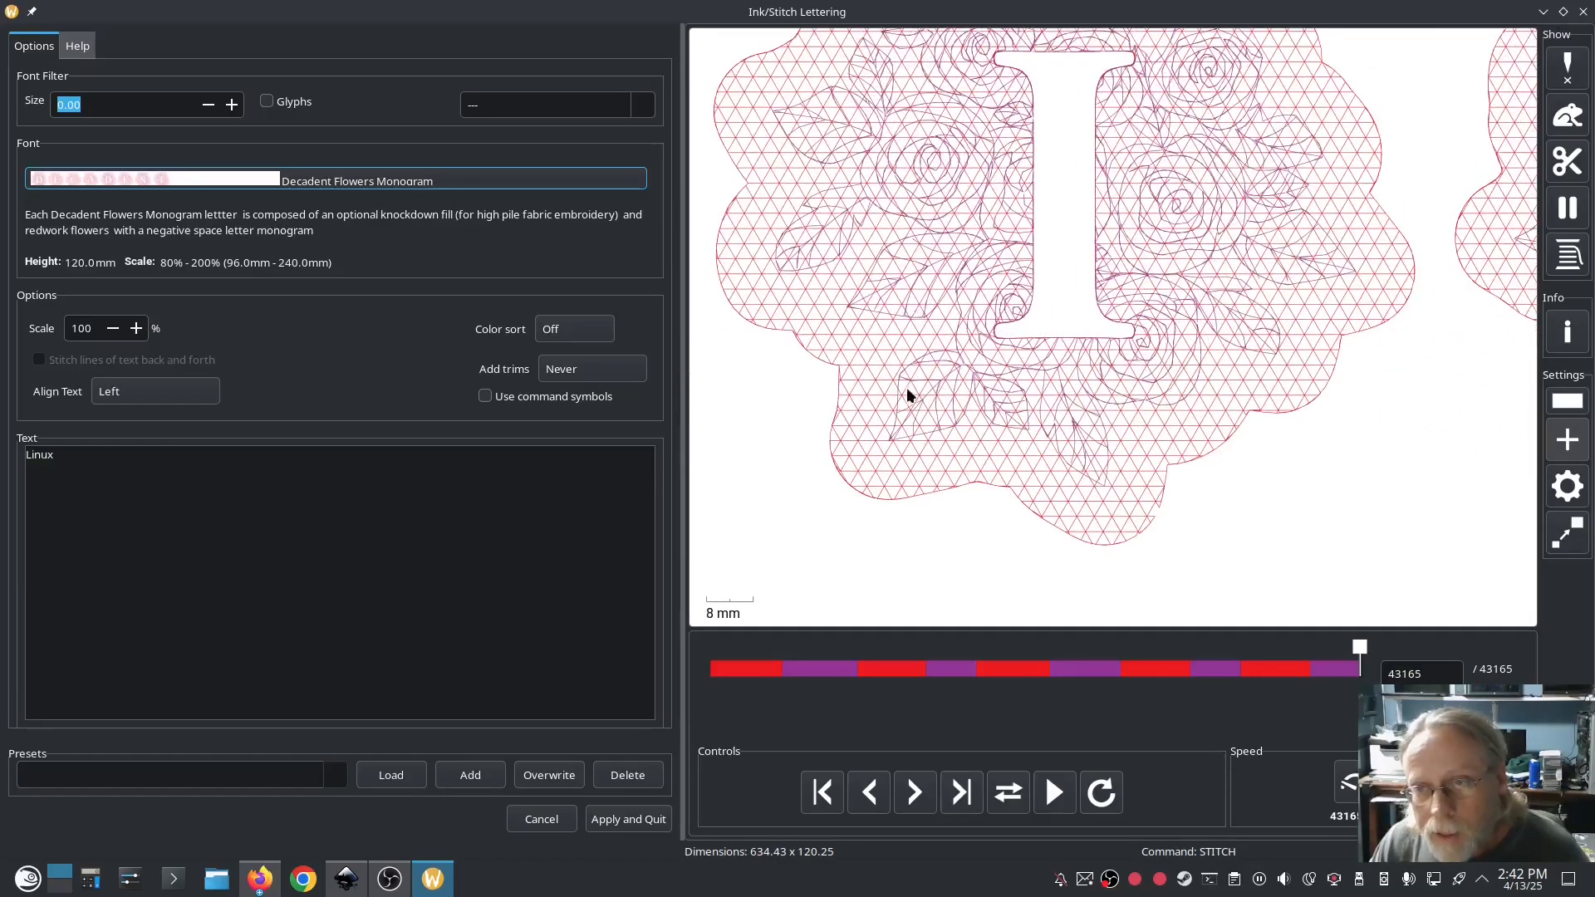
scroll(916, 404, "down", 7)
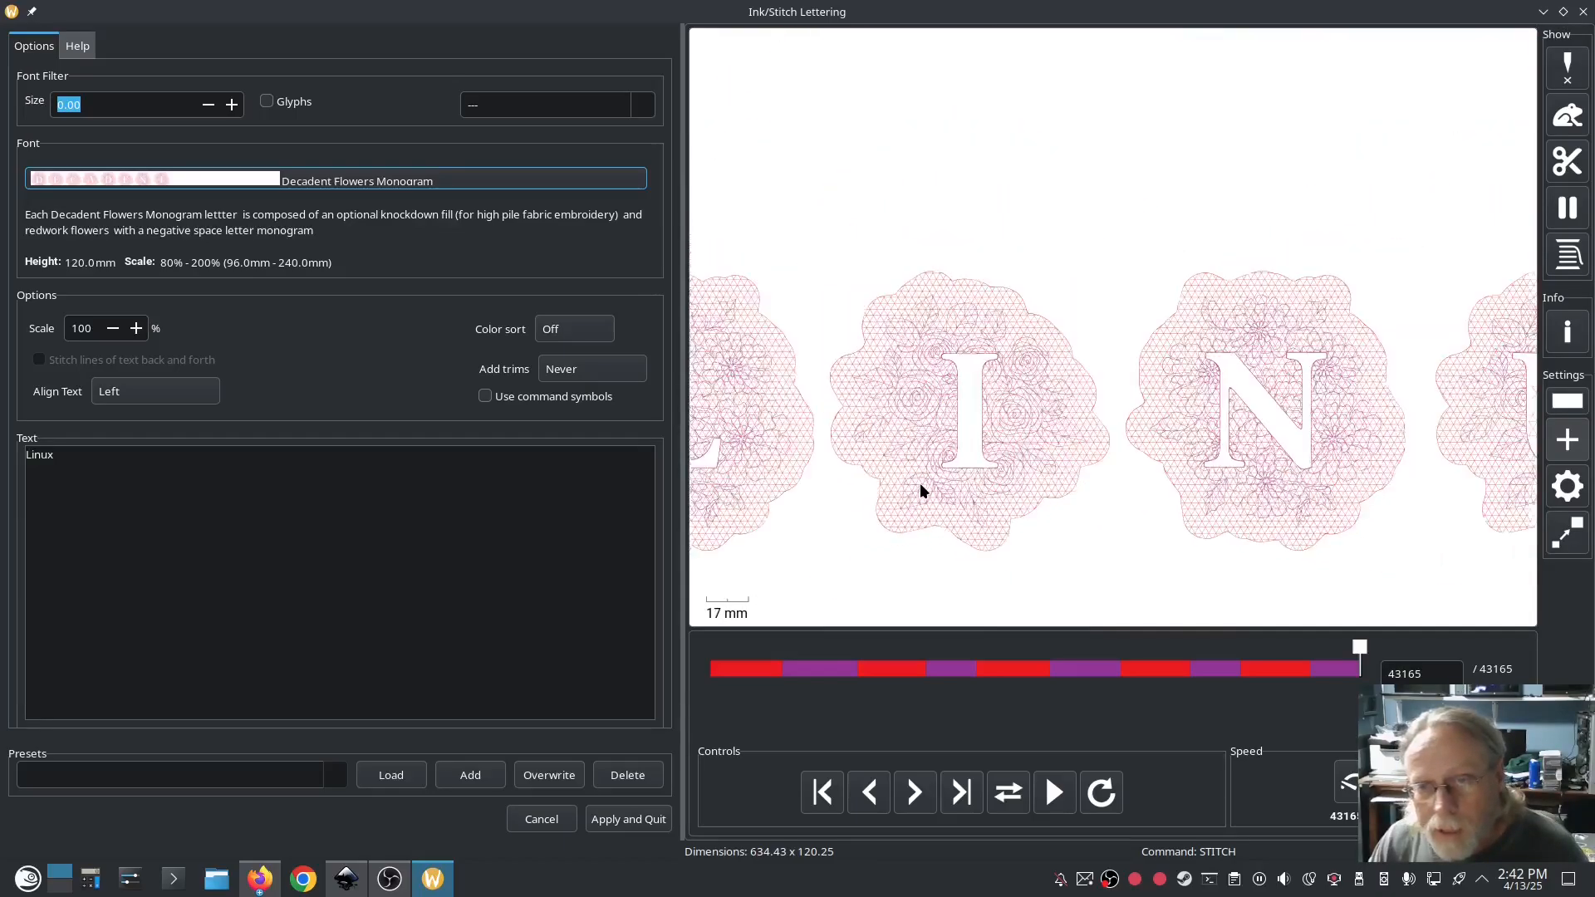
scroll(920, 482, "down", 2)
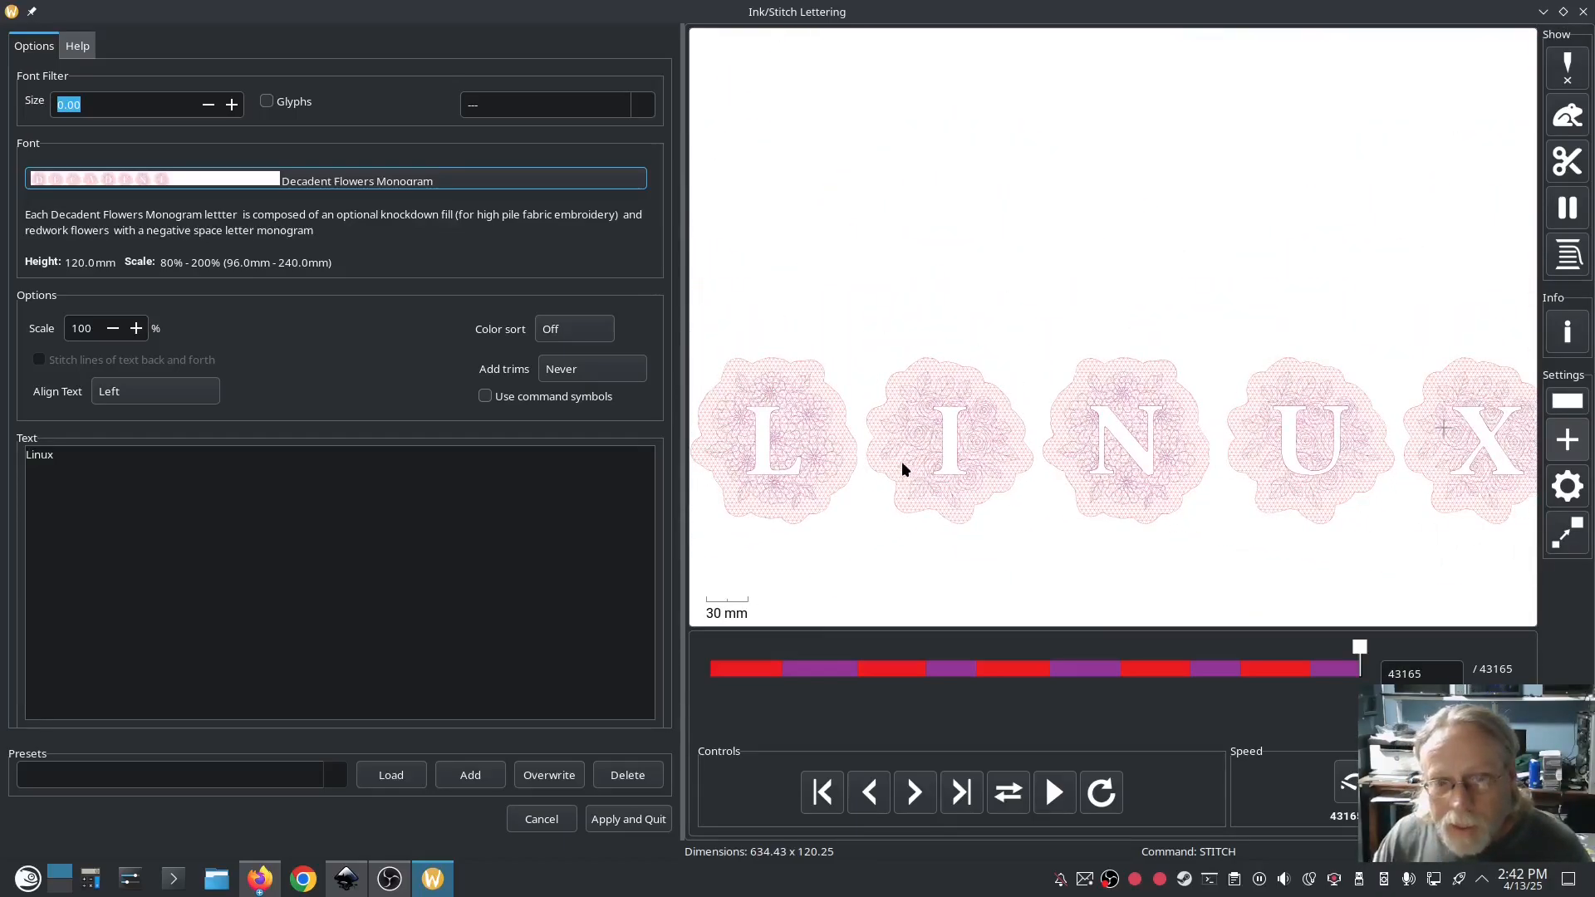
left_click(629, 819)
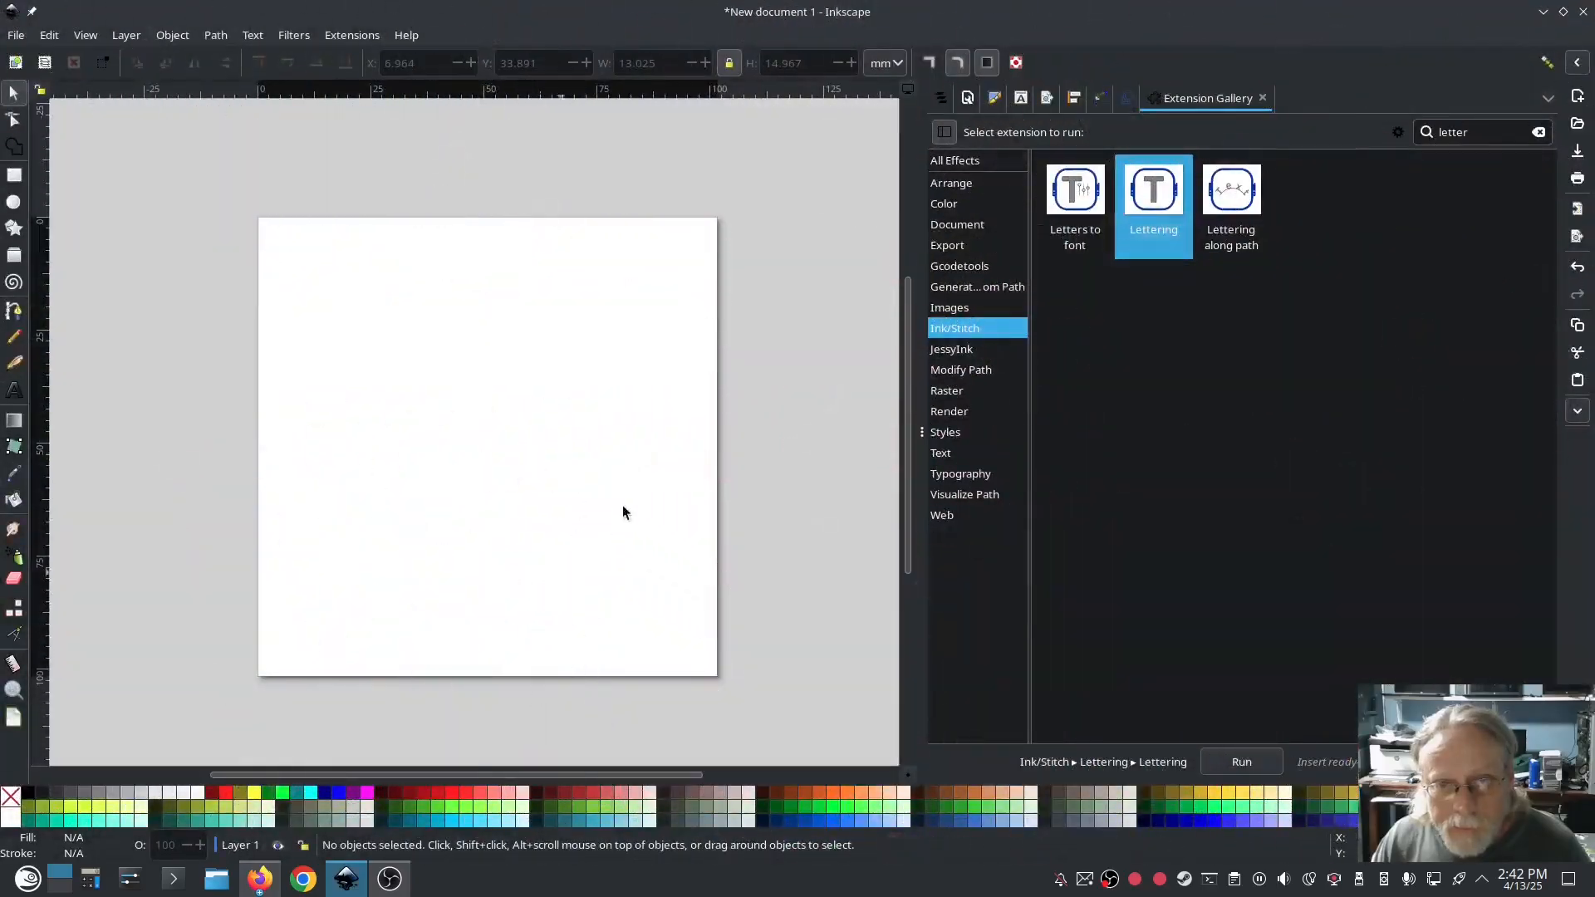
Select the inserted Linux monogram group, run the Ink/Stitch stitch simulator on it and close the simulation.
scroll(638, 492, "down", 4)
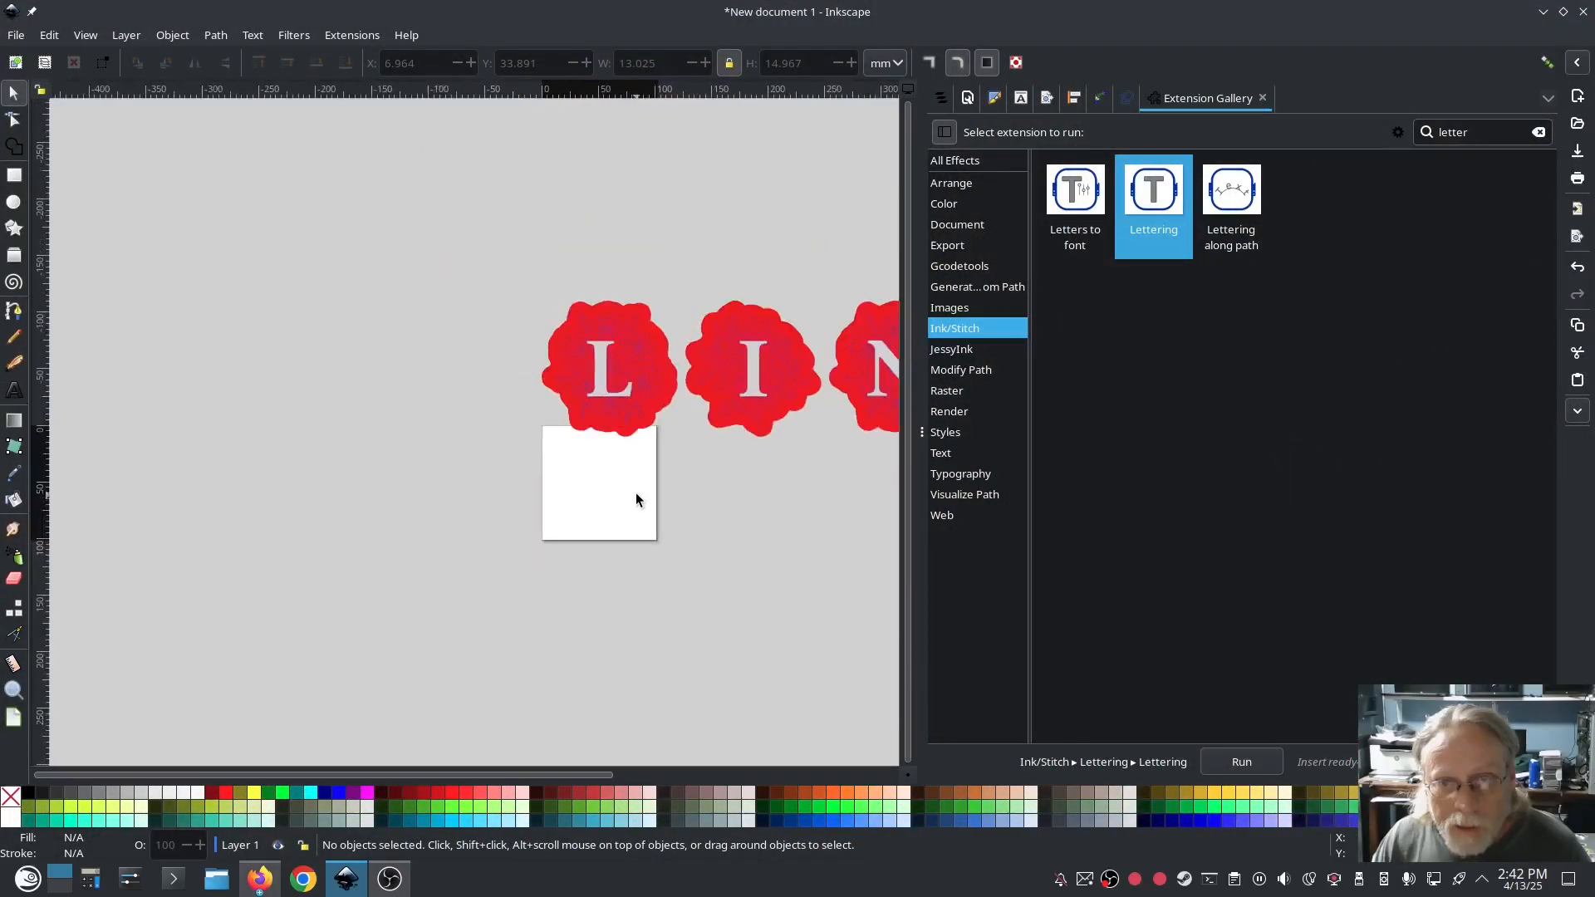
left_click_drag(706, 523, 362, 581)
left_click(526, 444)
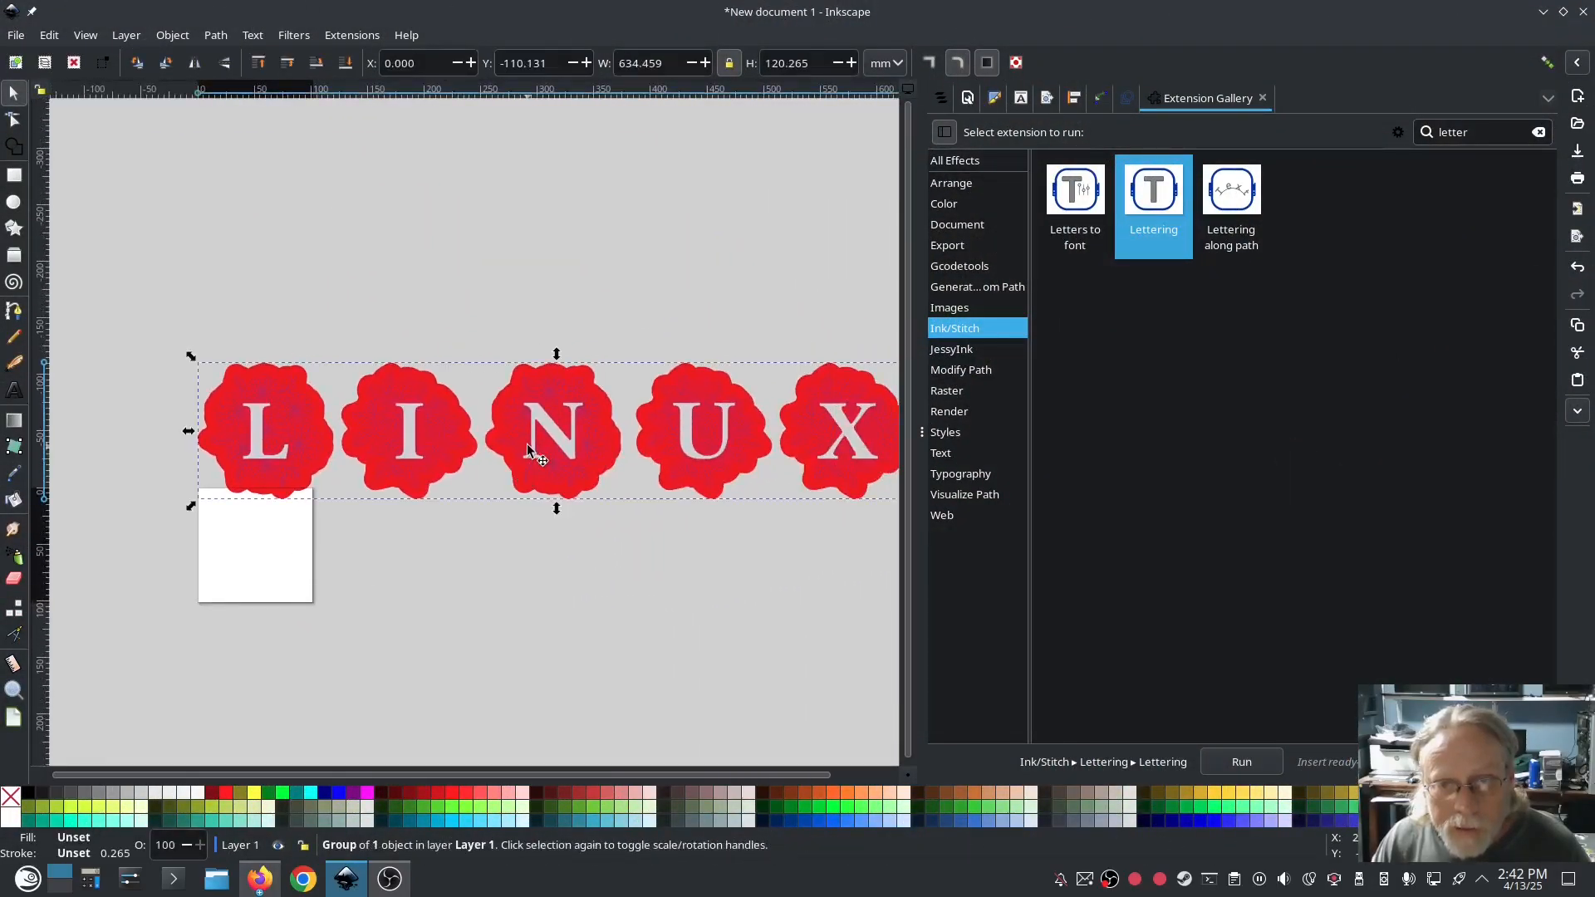
left_click(360, 37)
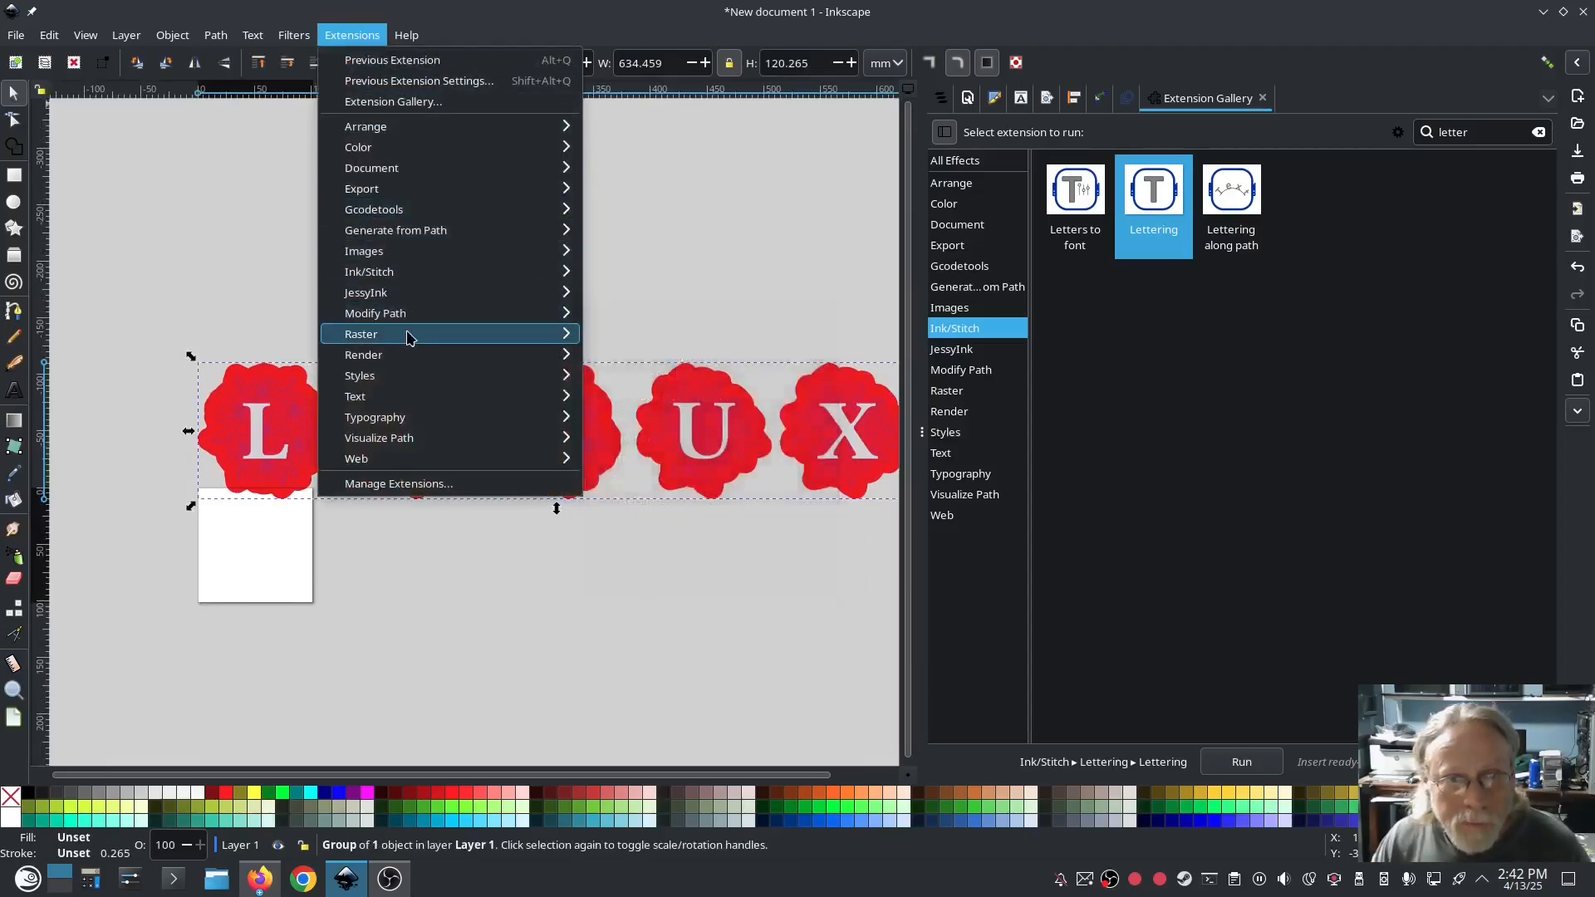
mouse_move(402, 272)
mouse_move(675, 563)
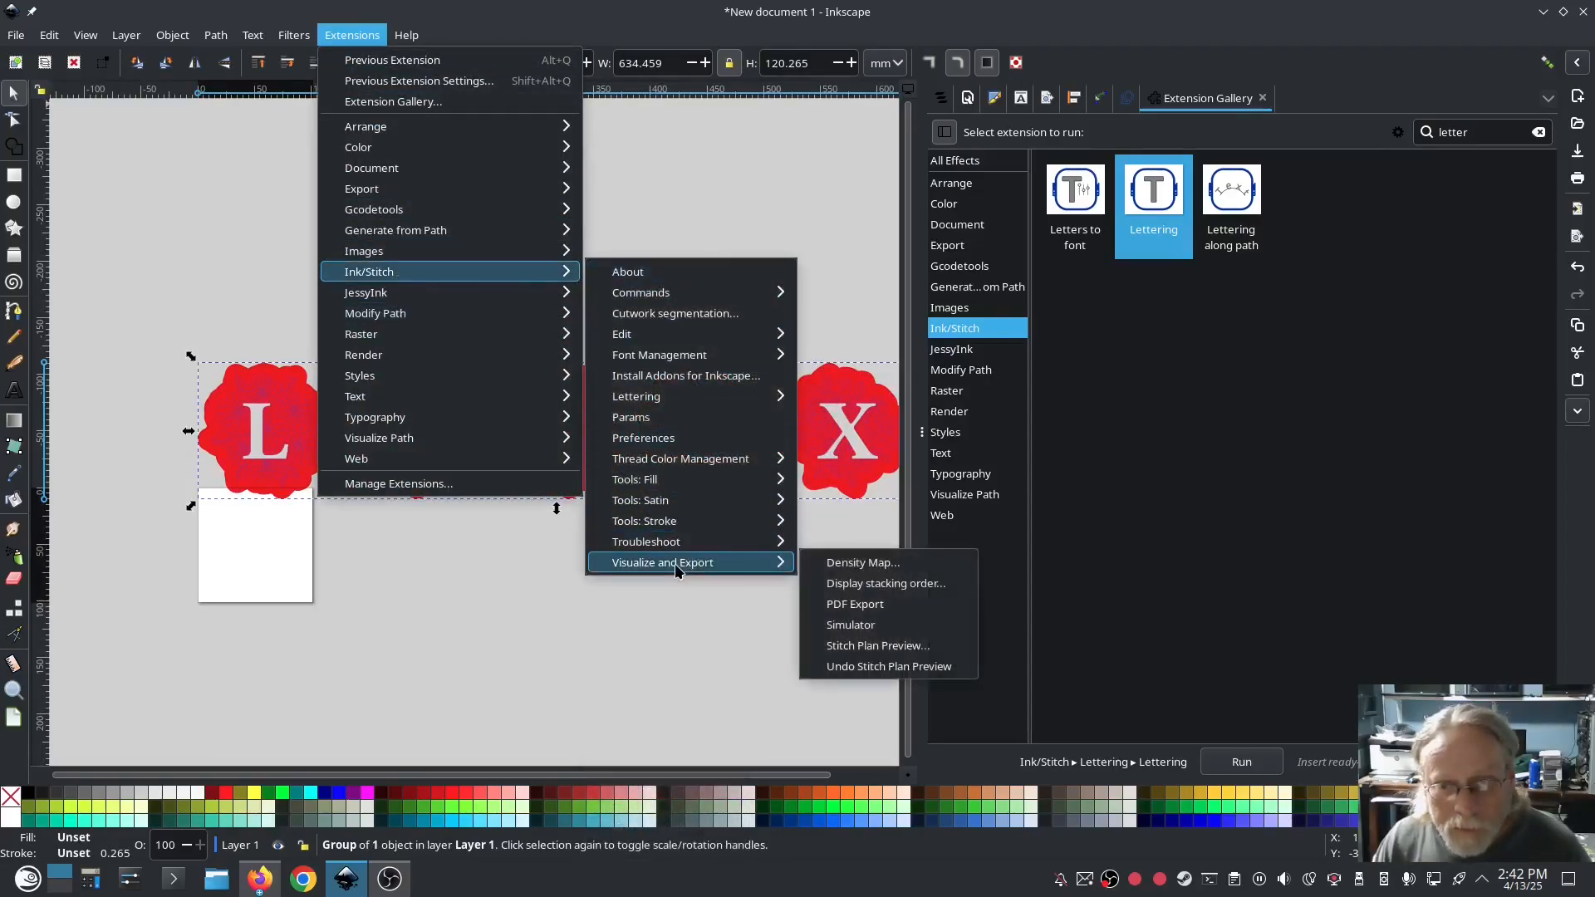
left_click(855, 629)
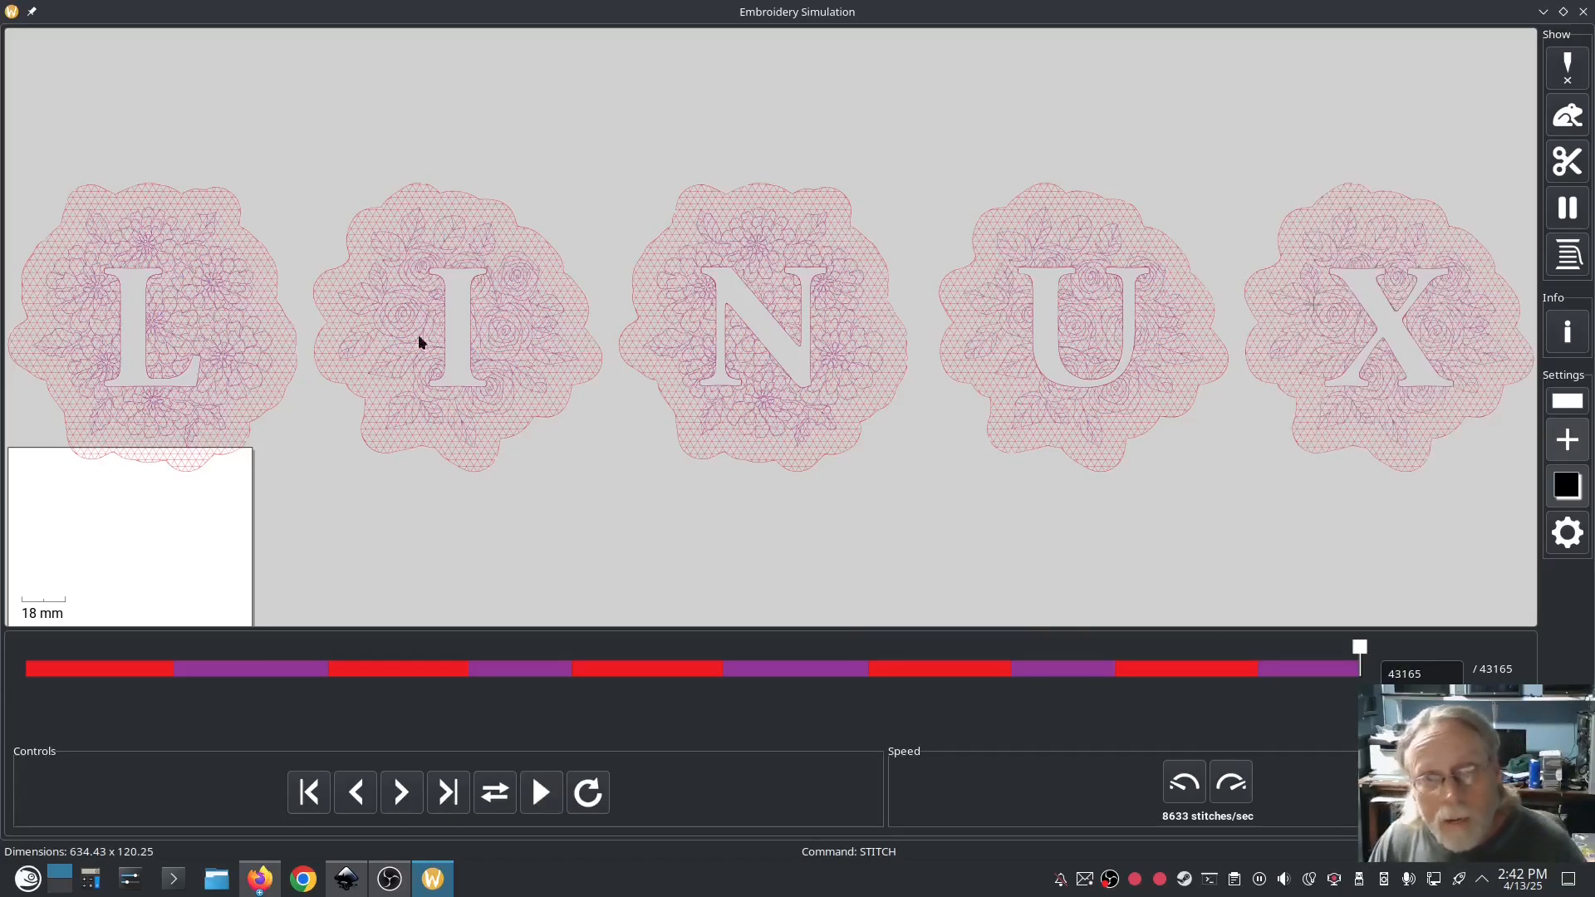
left_click(1583, 12)
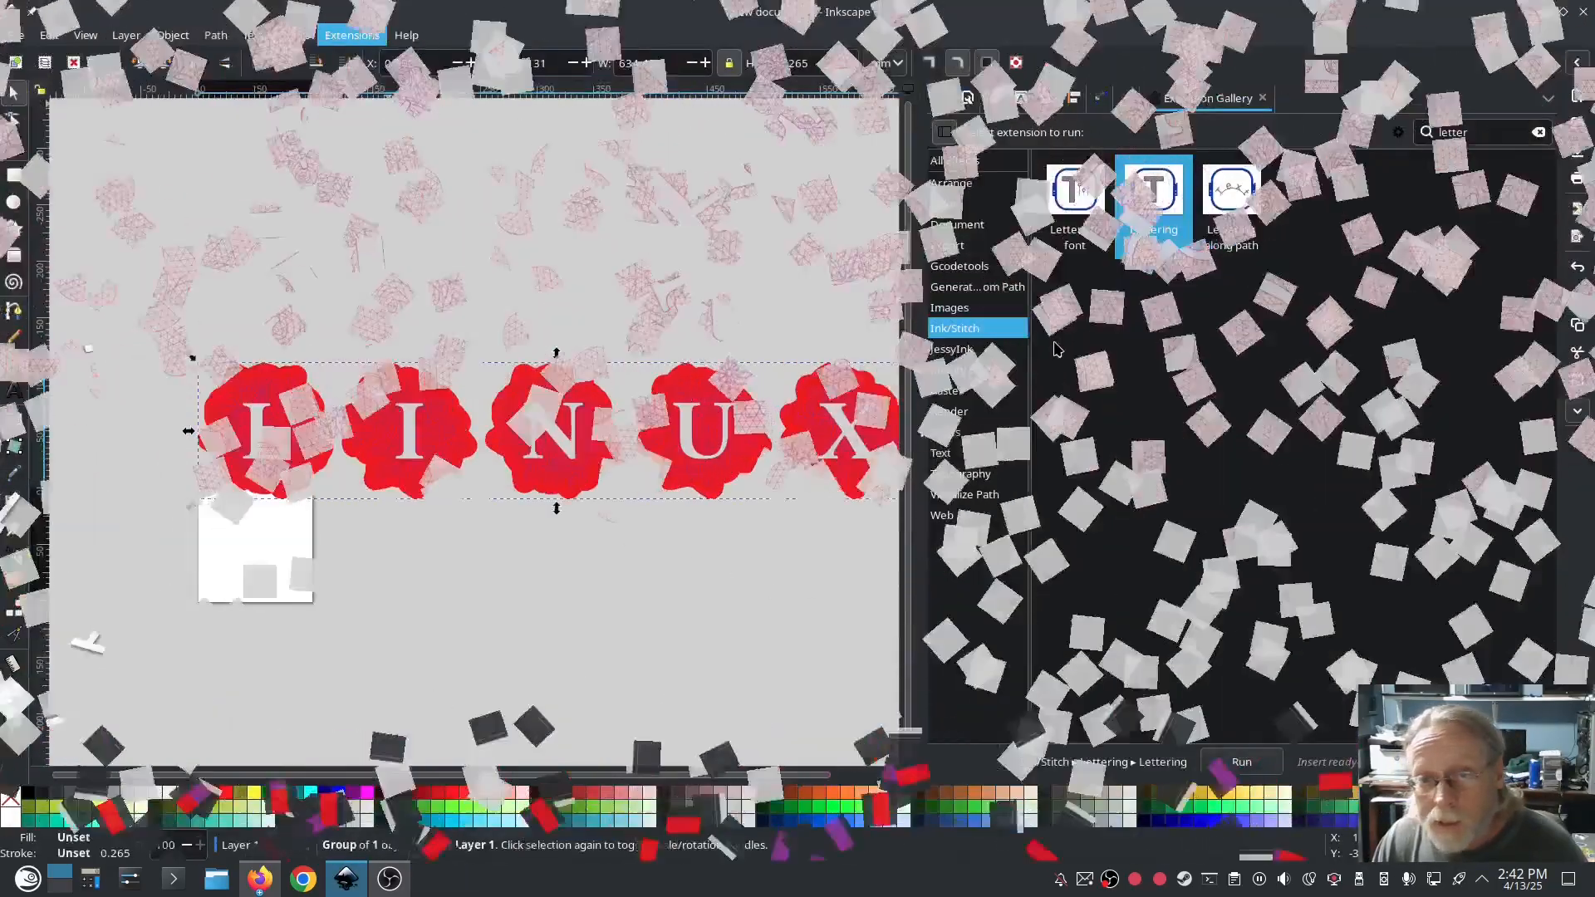
Reopen the Ink/Stitch Lettering extension and preview the text Linux in the Ink/Stitch Masego and Magnolia tamed fonts.
left_click(351, 36)
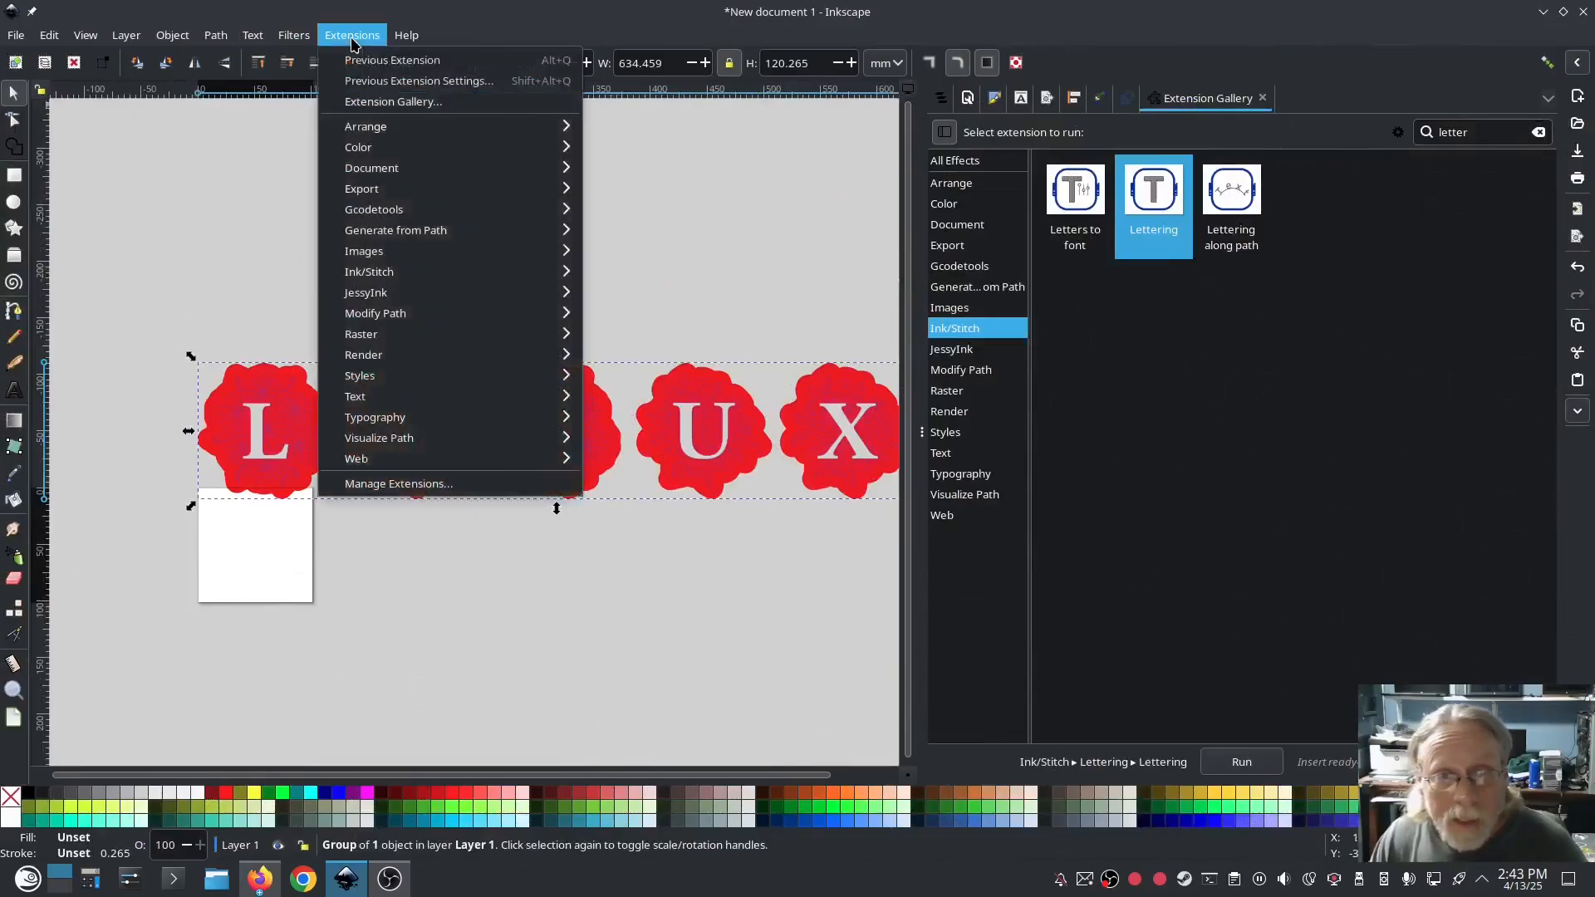
left_click(351, 37)
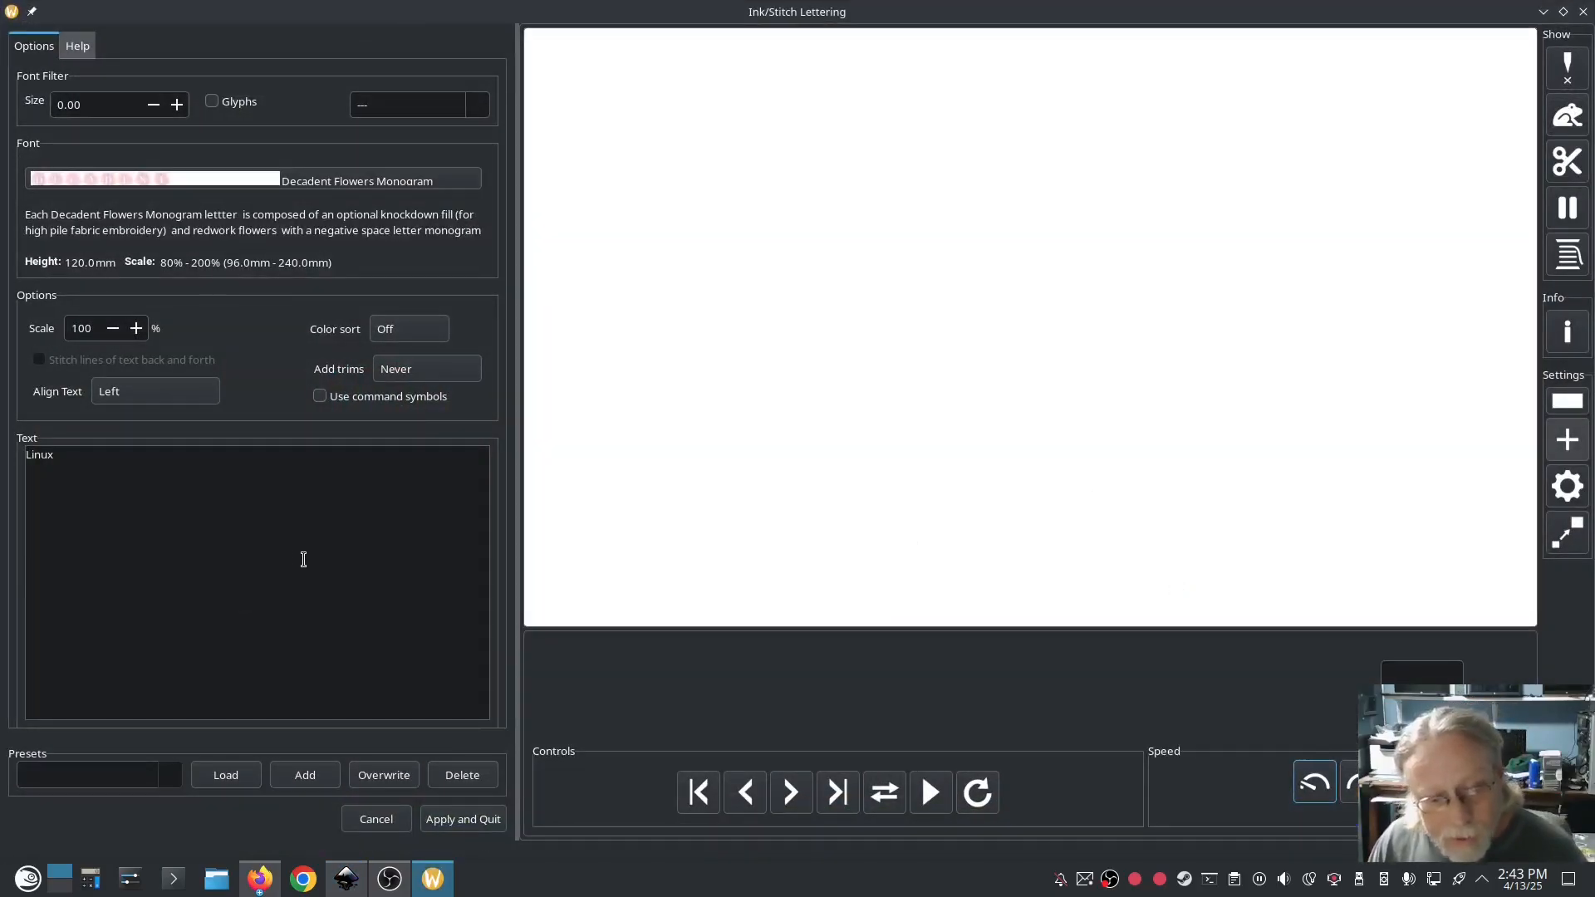
left_click(302, 181)
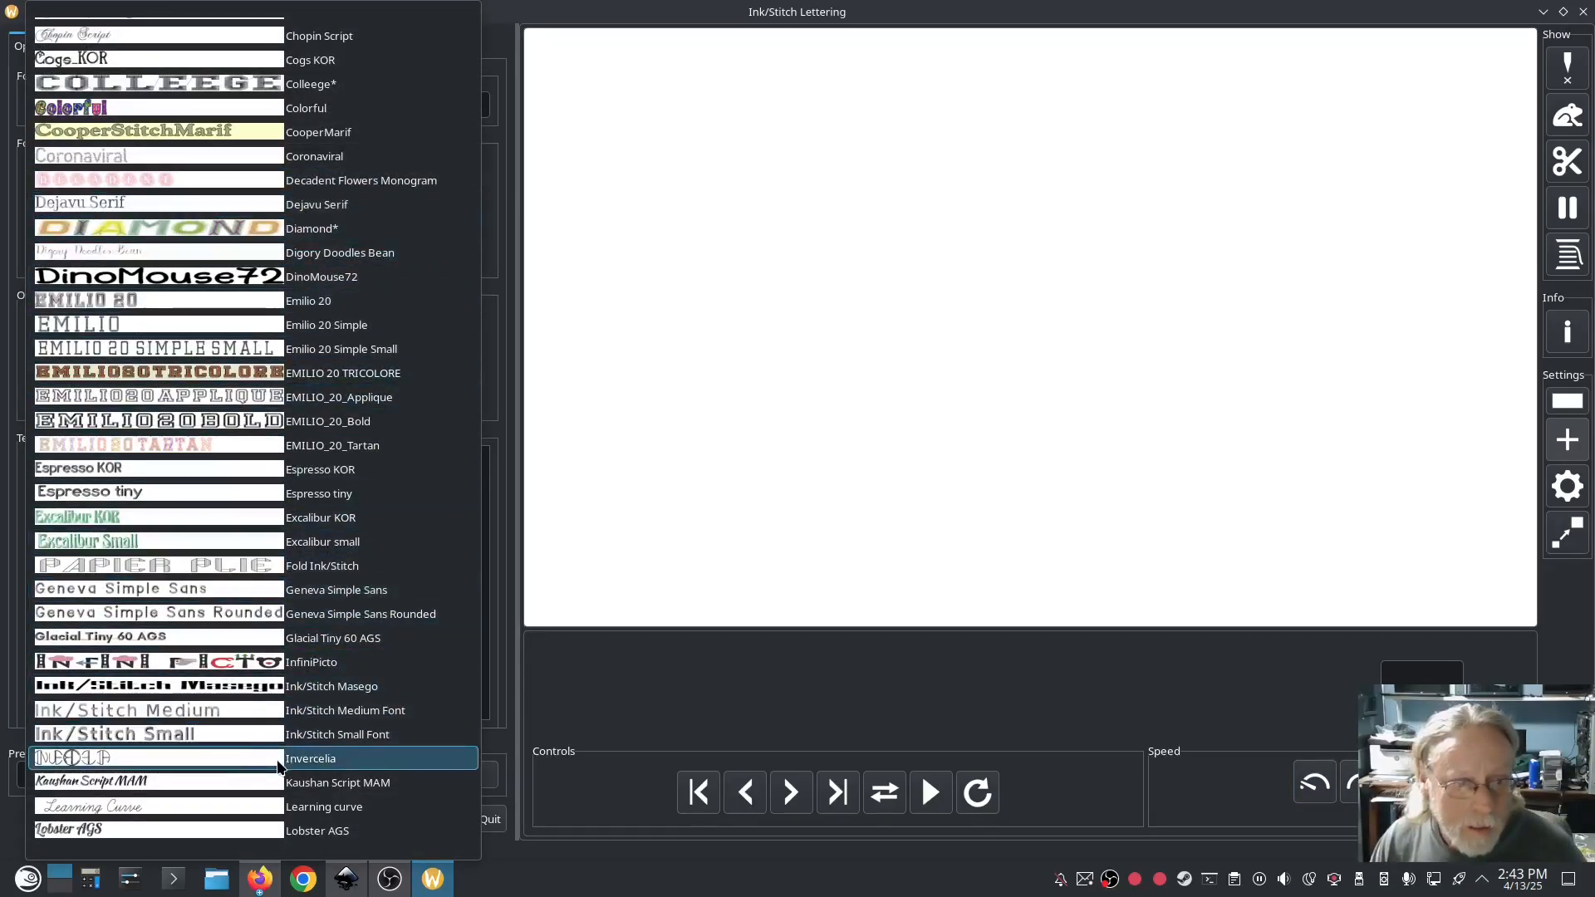
left_click(332, 686)
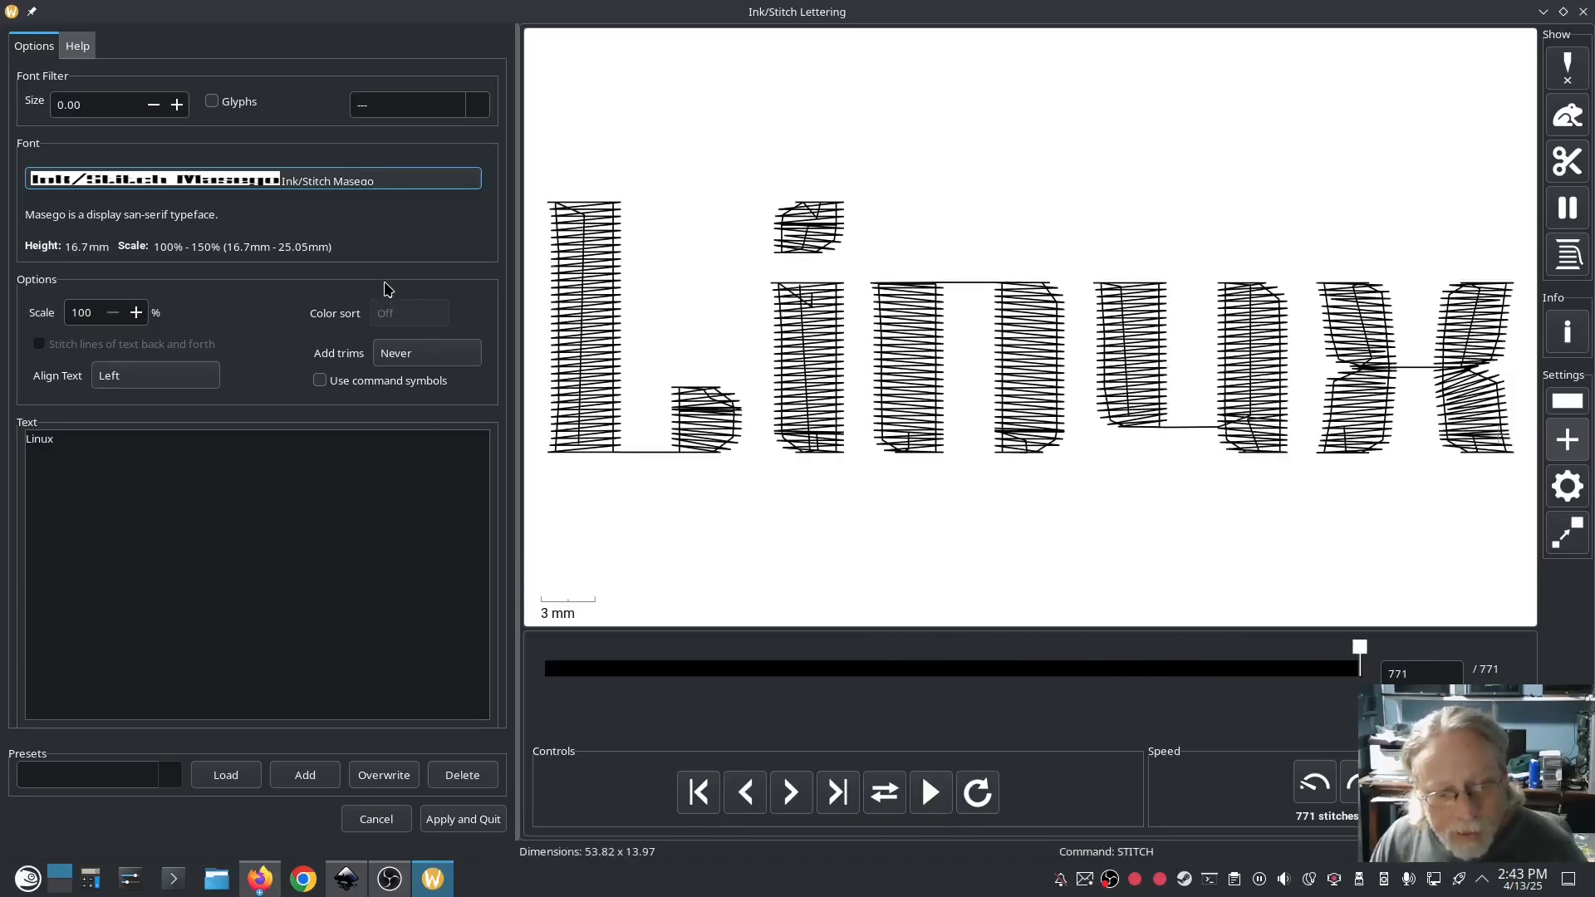
left_click(383, 181)
left_click(353, 424)
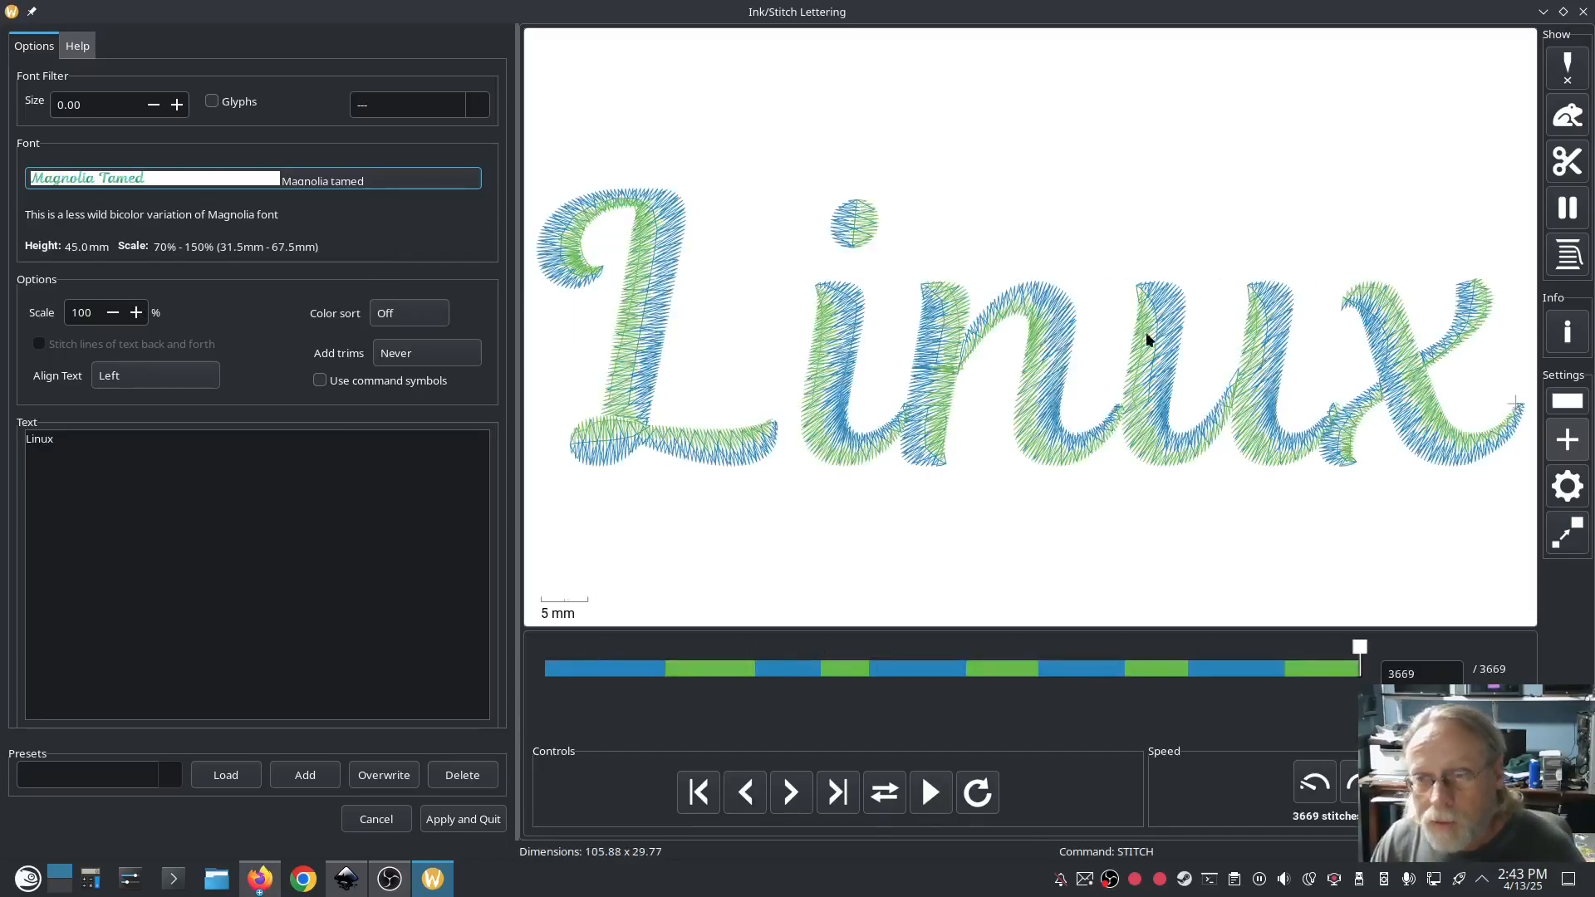
Try the Malika and Mimosa Large fonts on the text Linux.
left_click(420, 181)
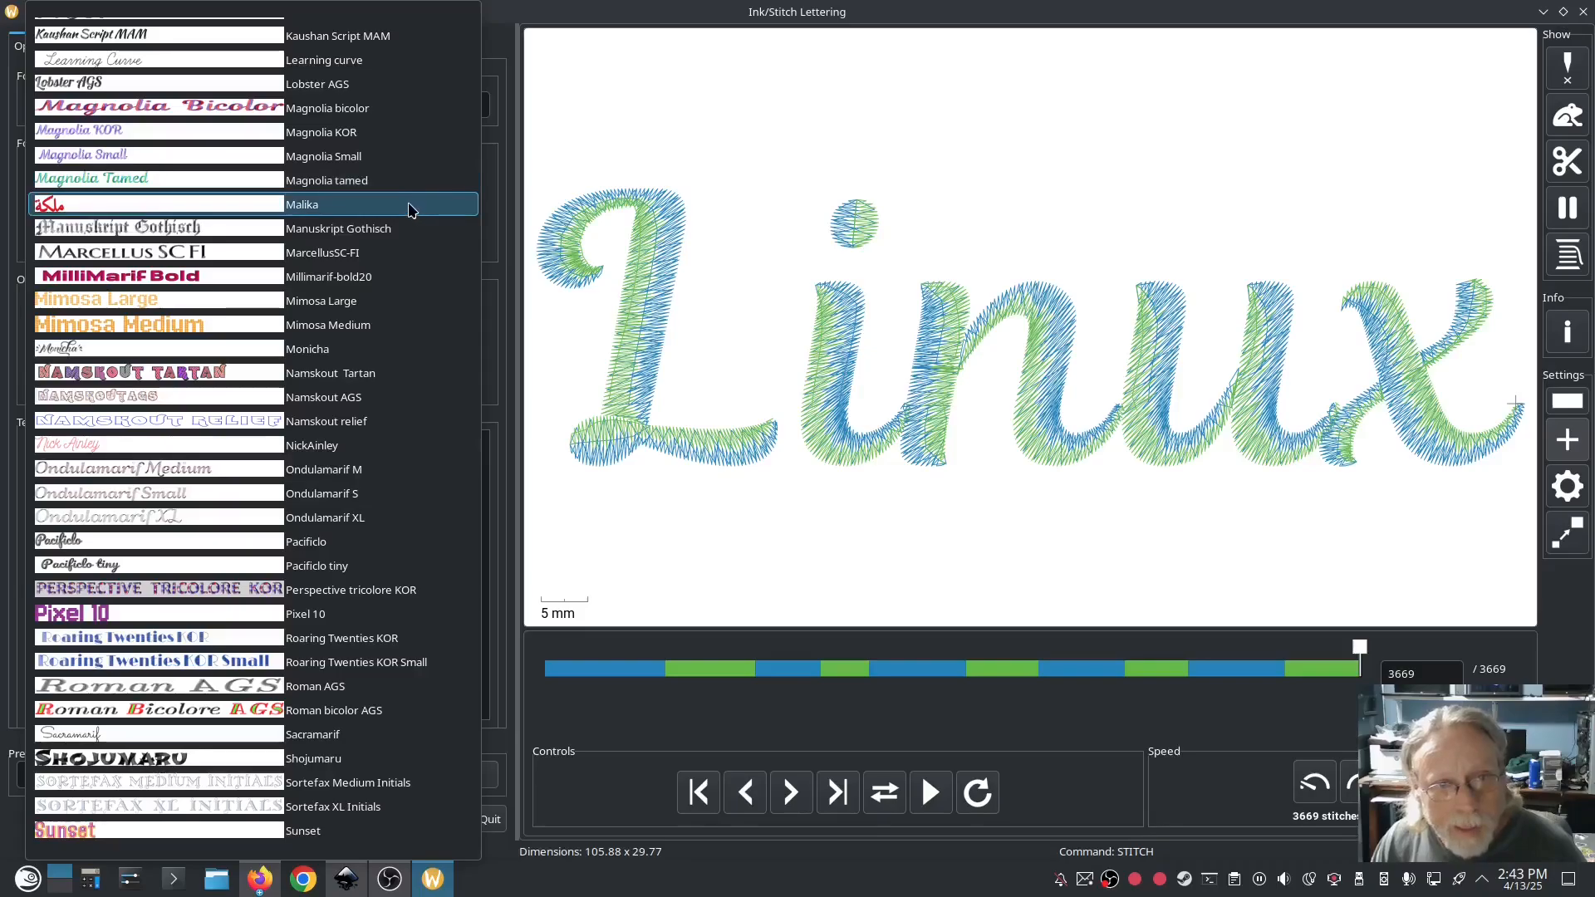
left_click(411, 206)
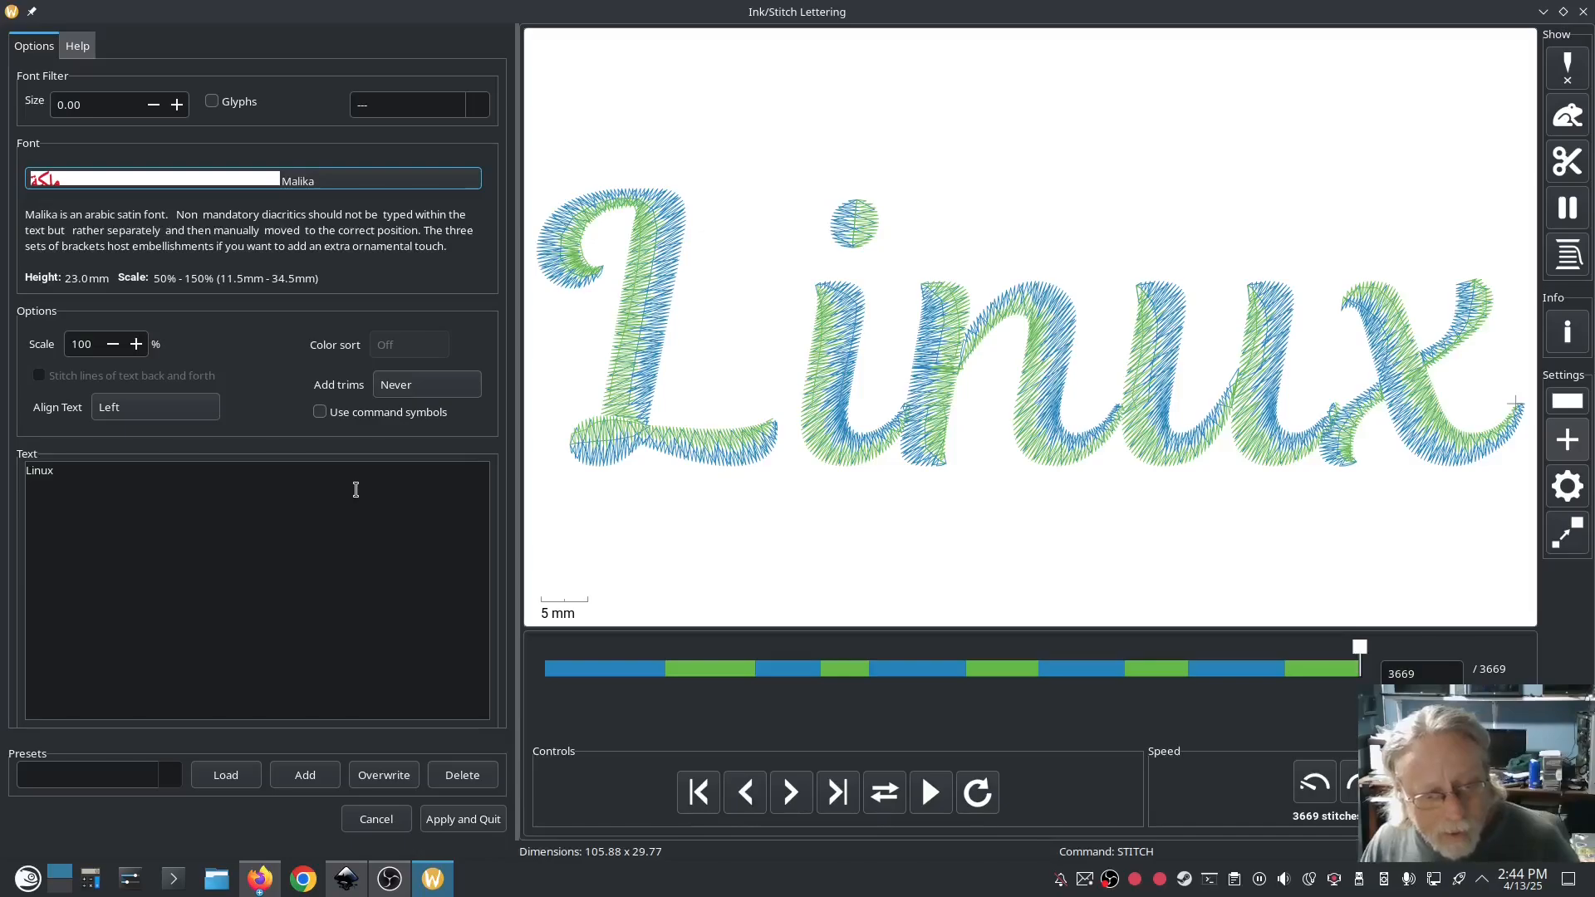
left_click(316, 183)
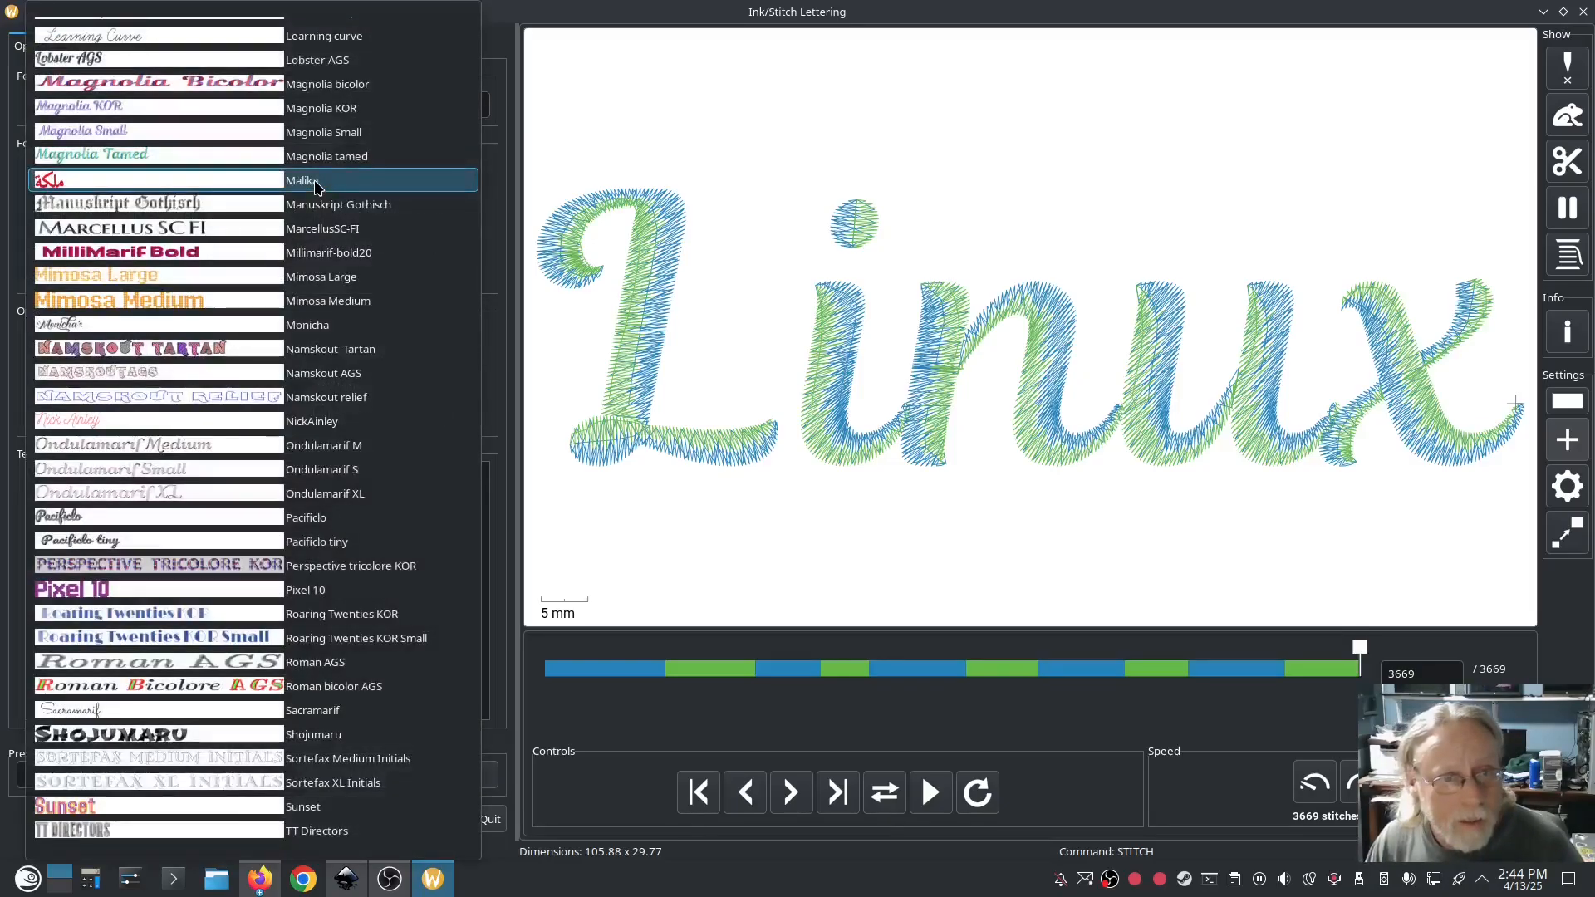
left_click(337, 281)
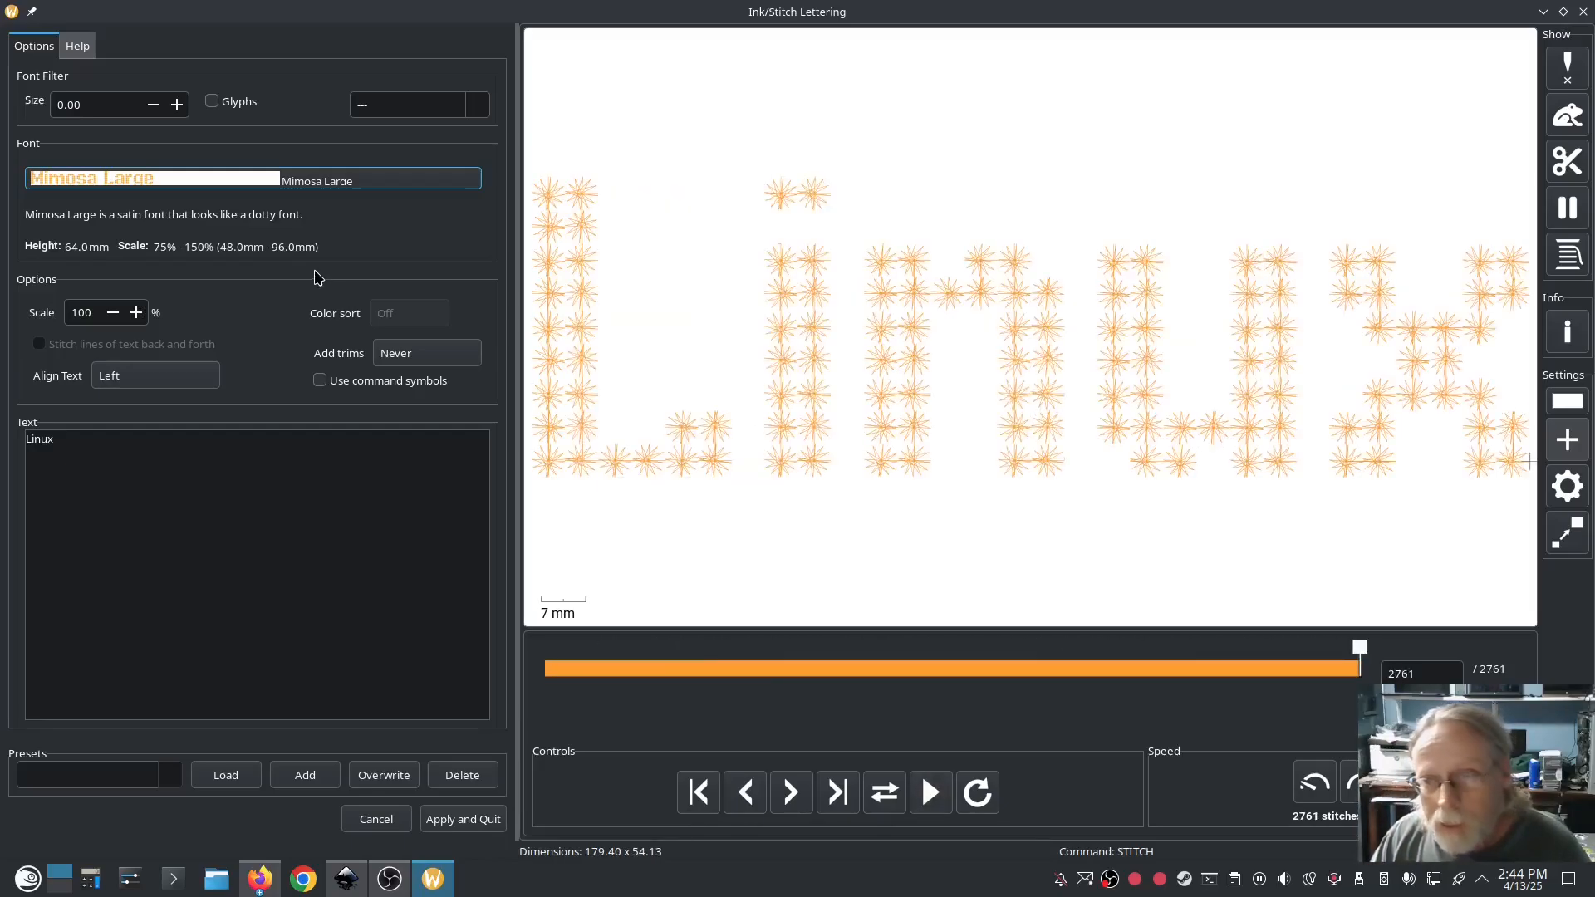
Try the Pixel 10, Sunset and TT Directors fonts on the Linux text and cancel the lettering.
left_click(349, 190)
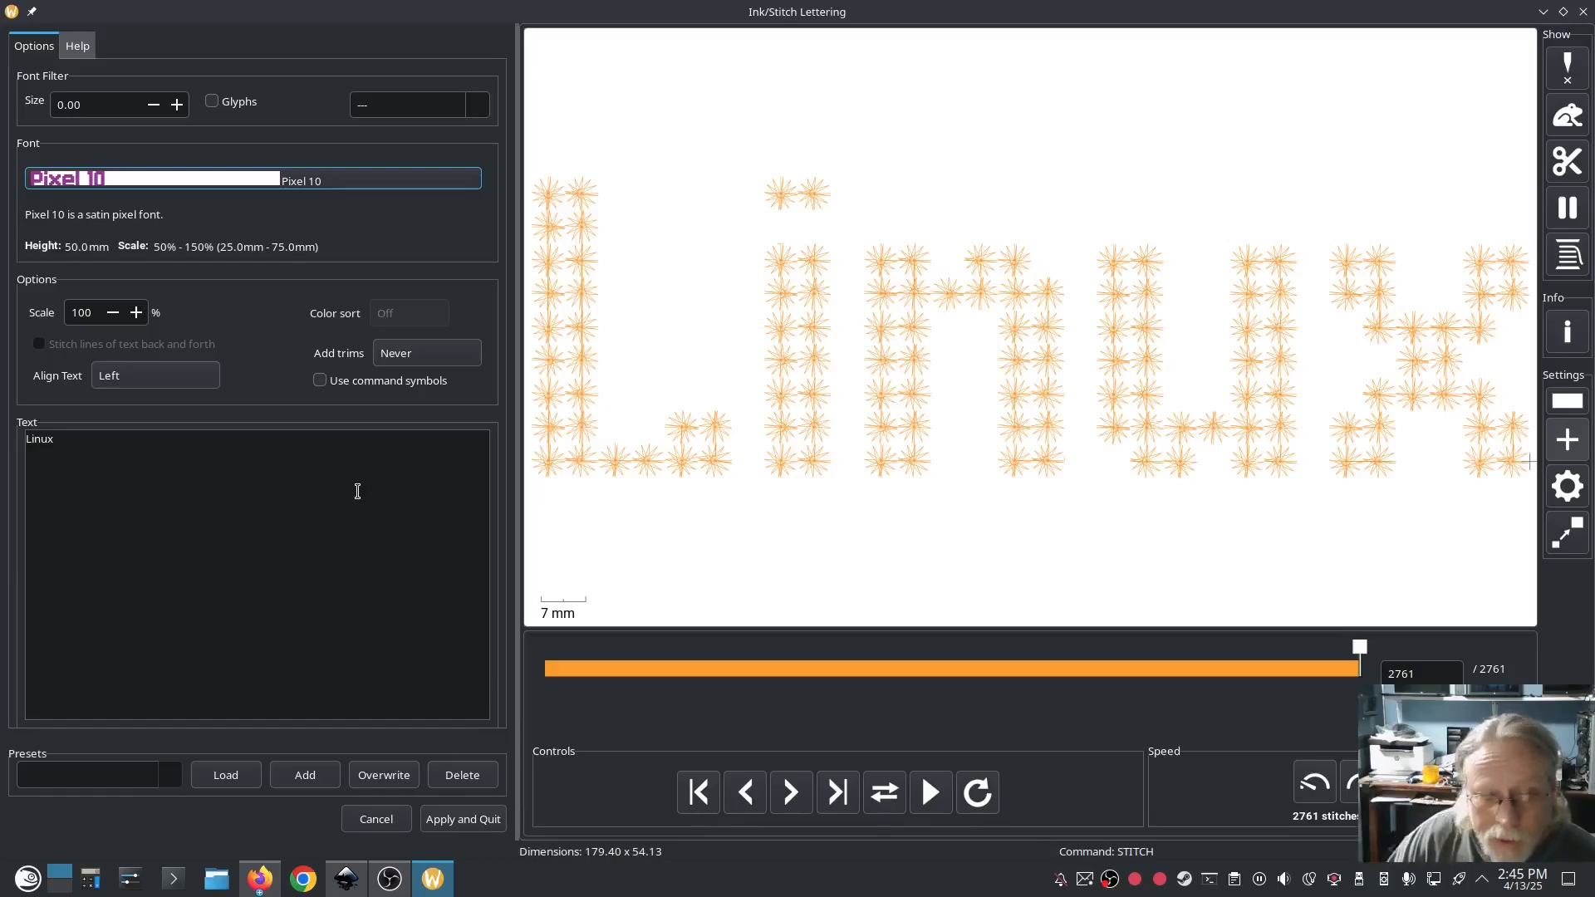
left_click(306, 181)
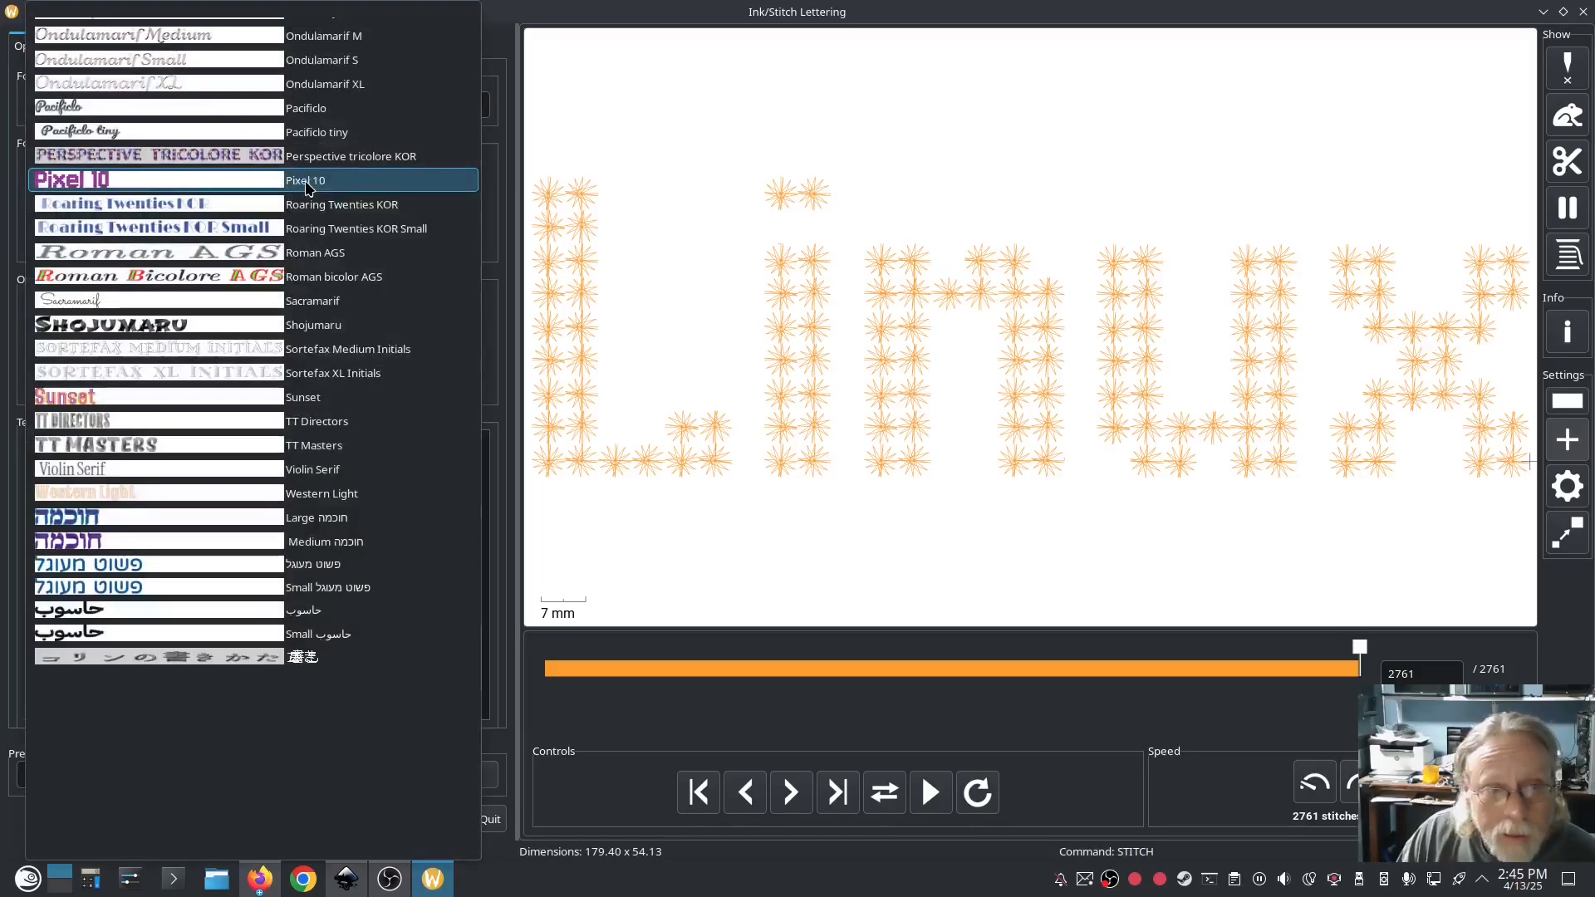
left_click(310, 400)
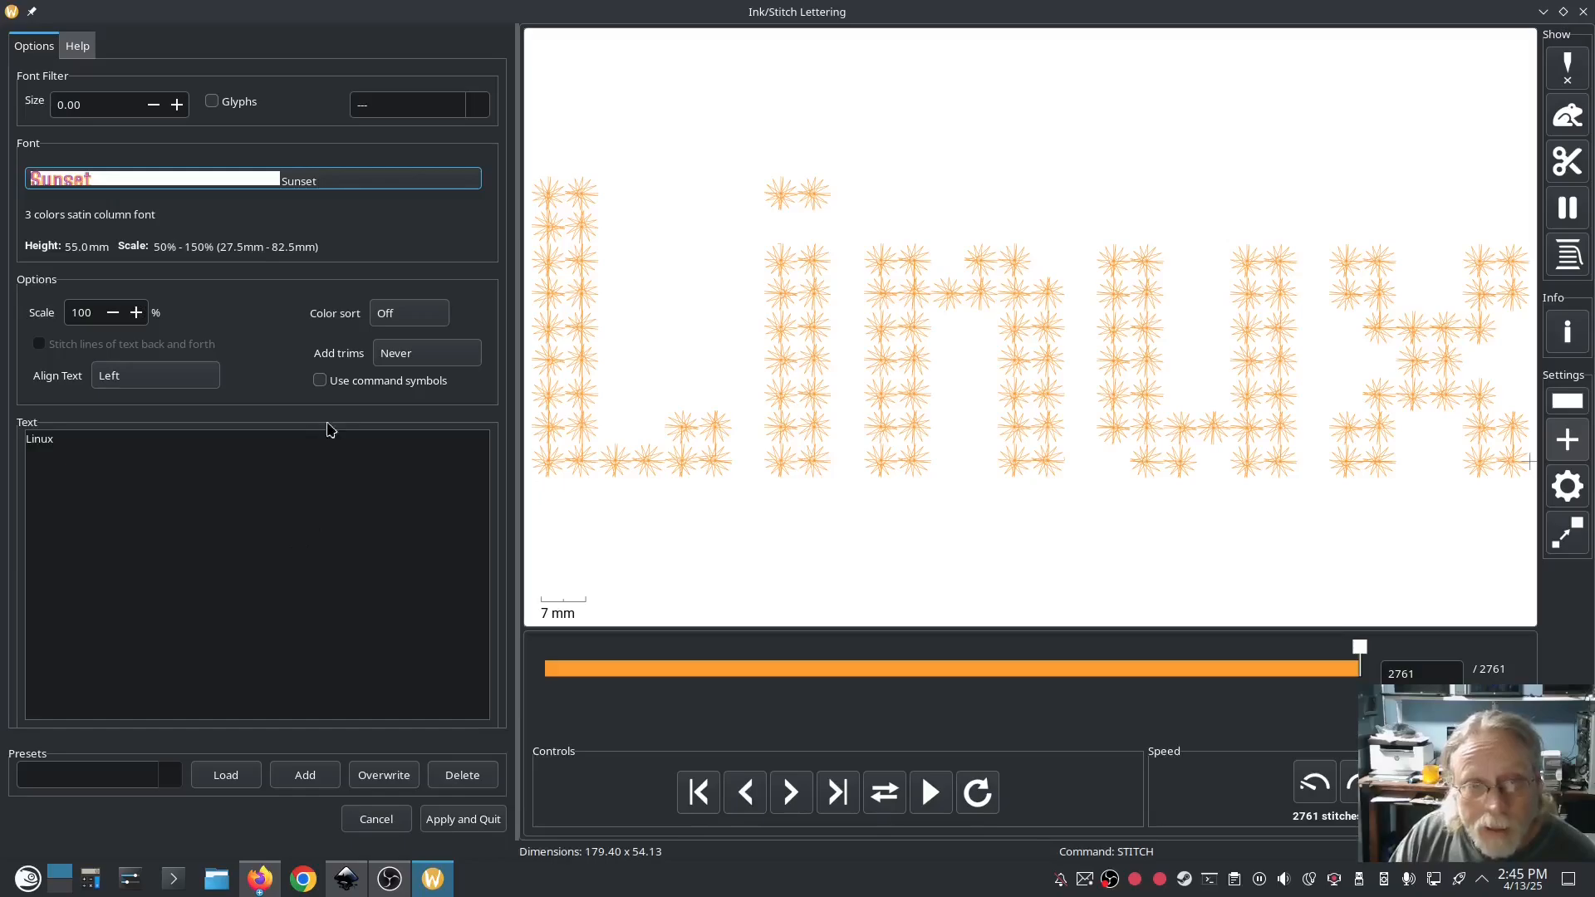
scroll(277, 184, "down", 1)
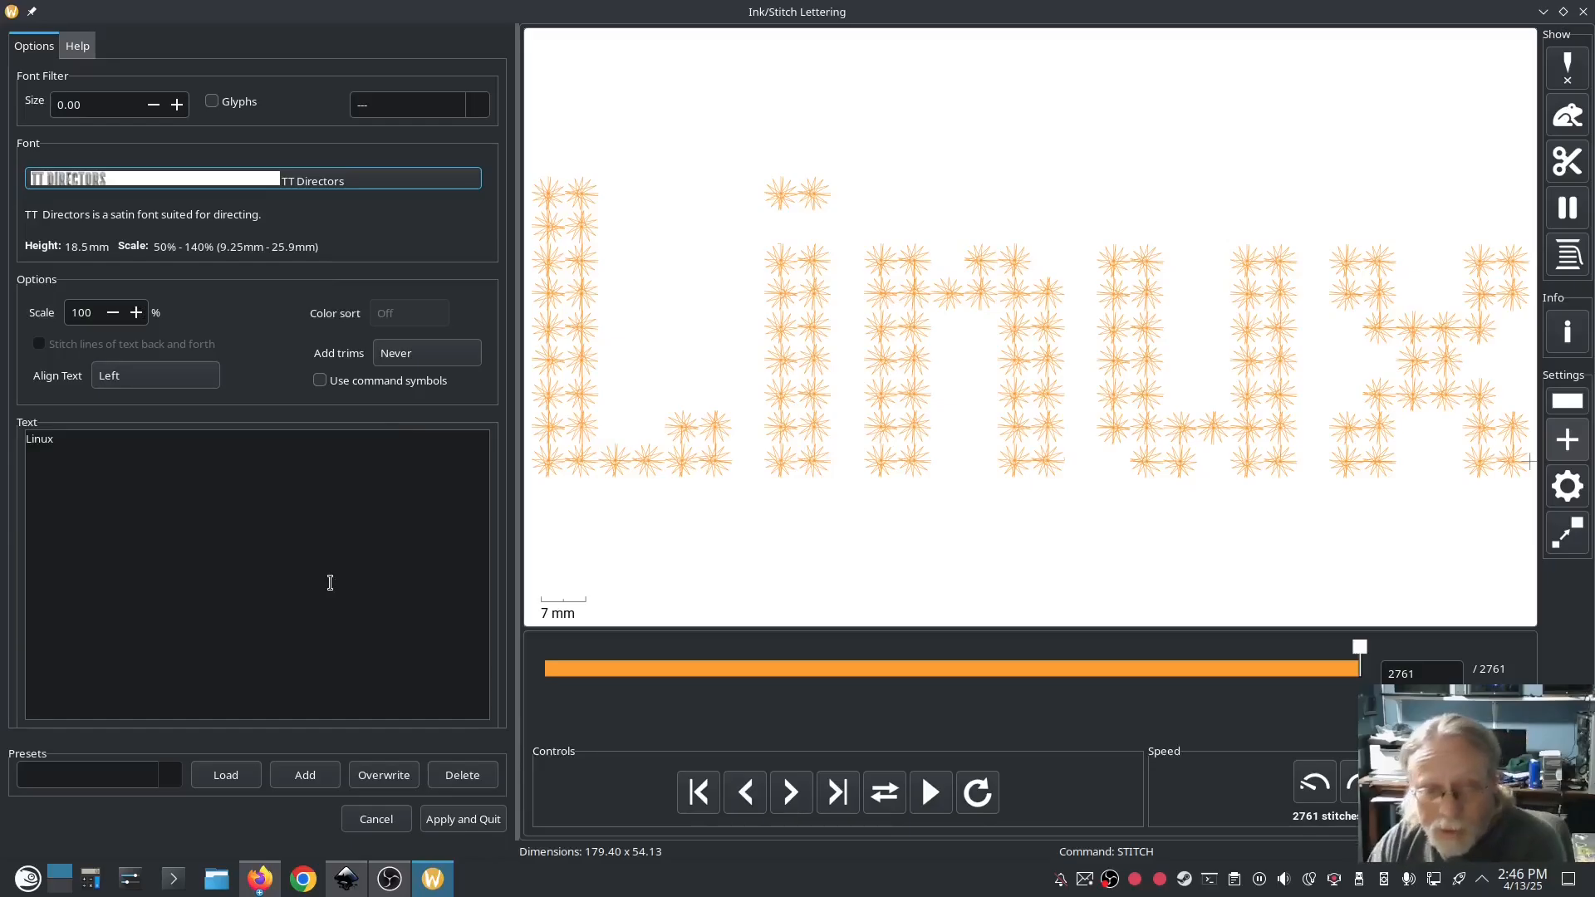
left_click(375, 817)
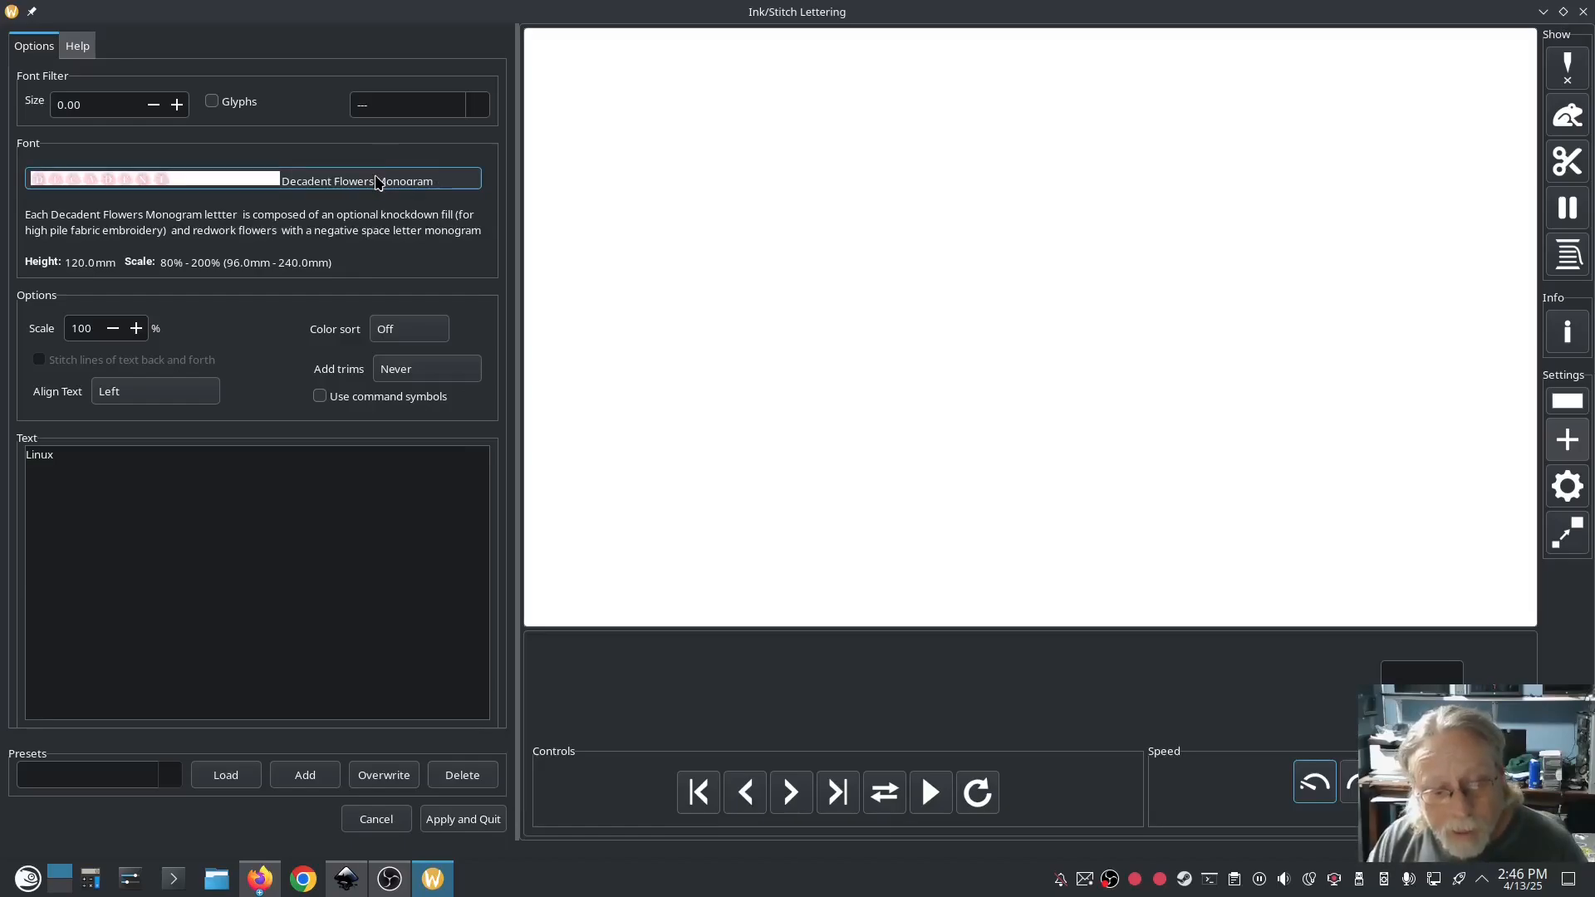
Browse the available lettering fonts from Decadent Flowers Monogram onward to the Pacificlo fonts.
left_click(376, 181)
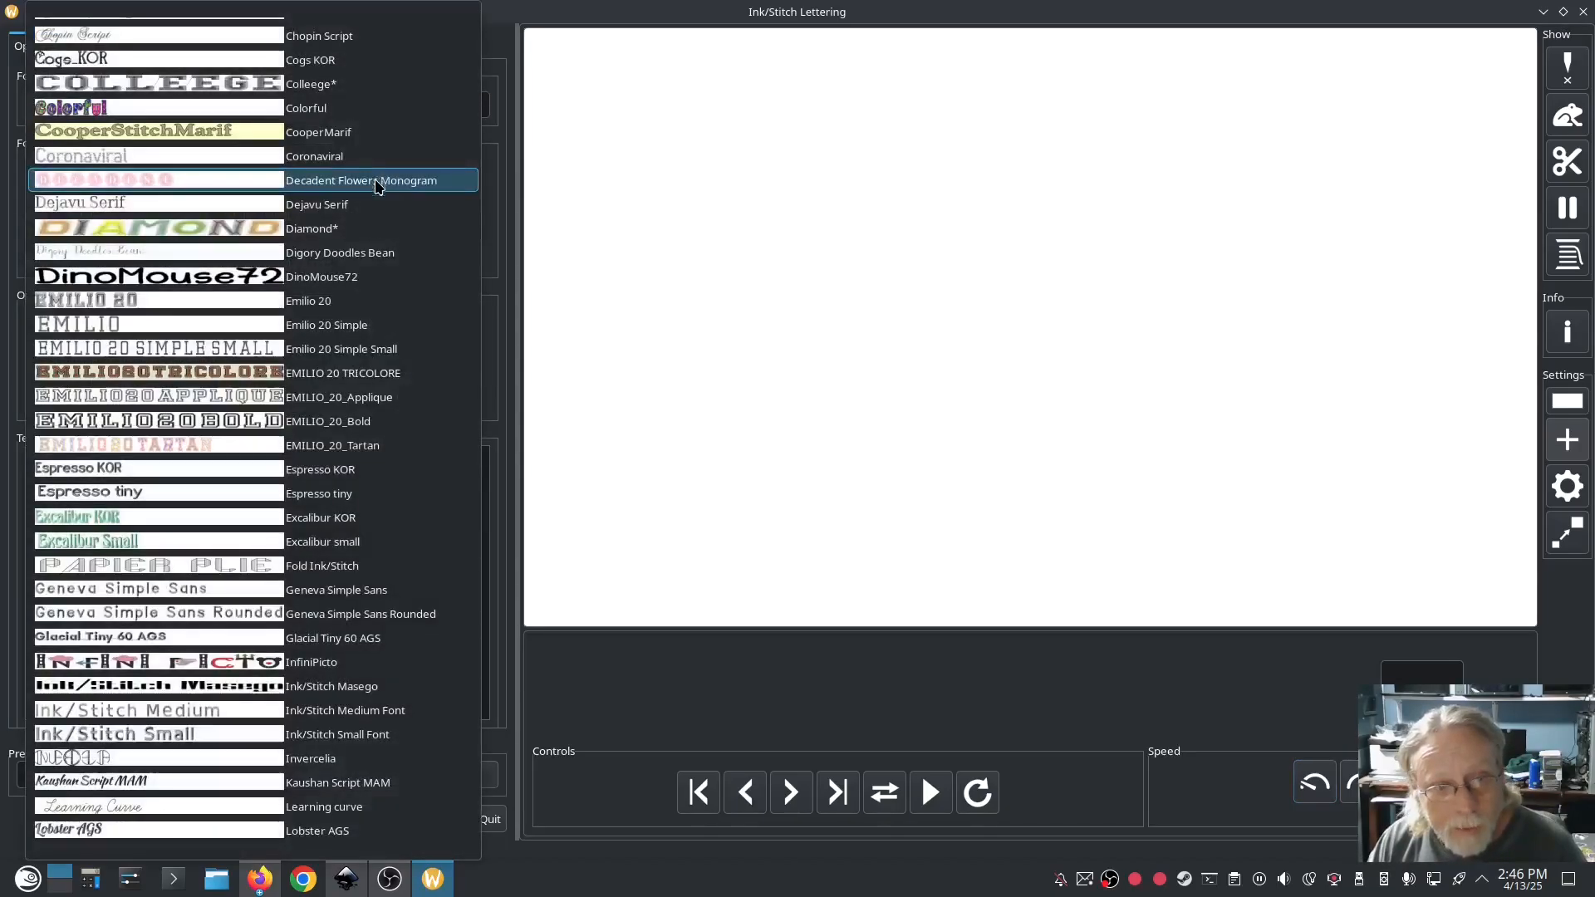
scroll(391, 615, "down", 2)
scroll(392, 614, "down", 4)
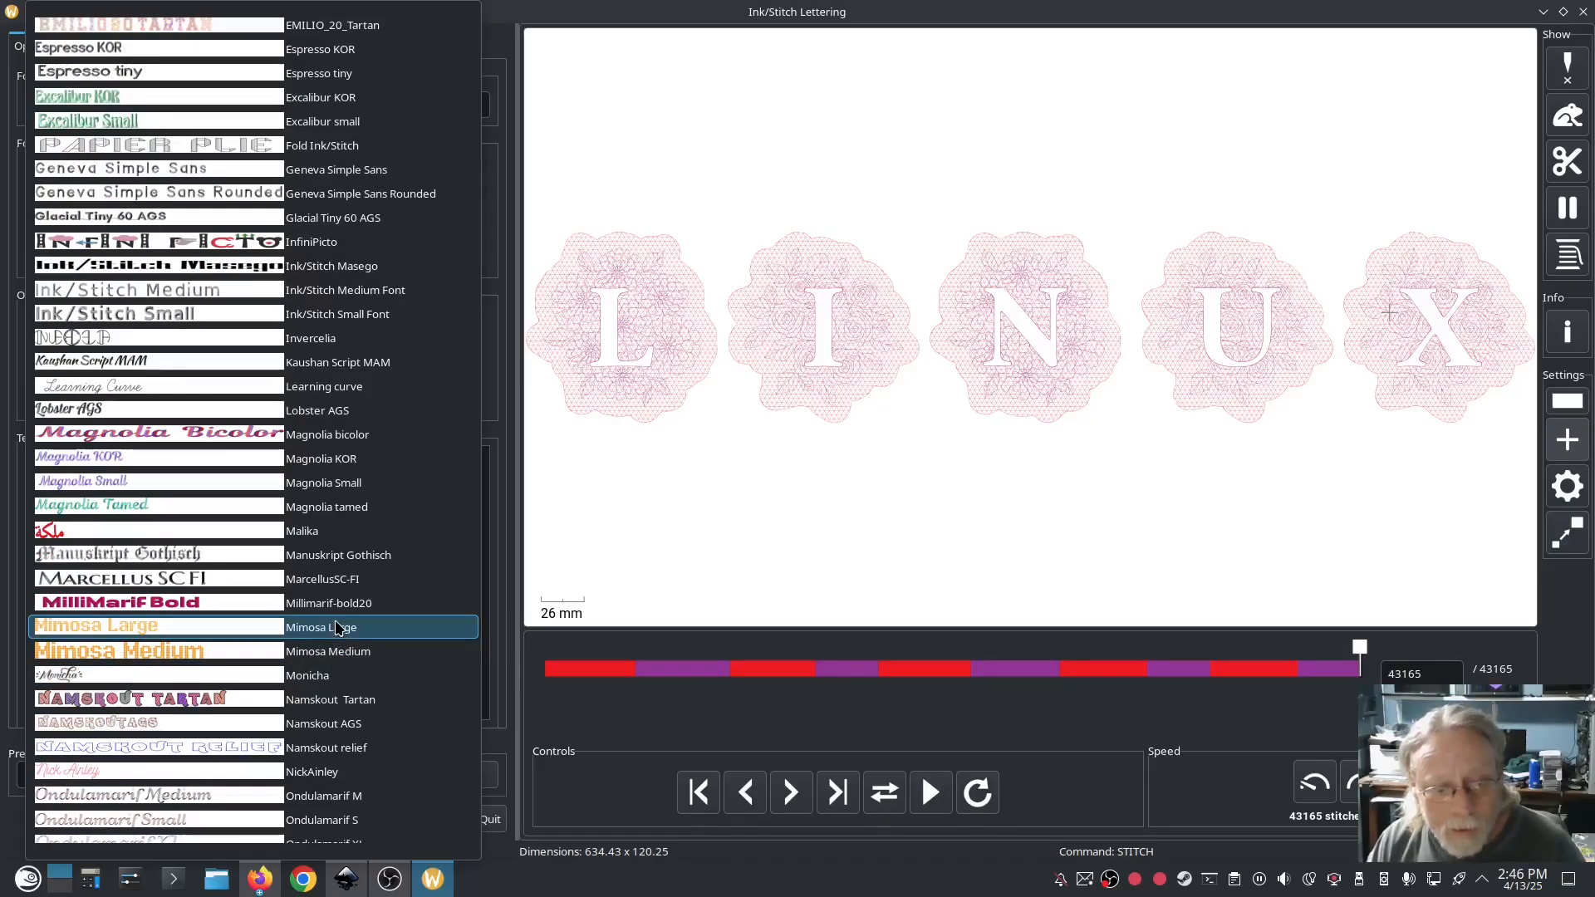
scroll(336, 629, "down", 3)
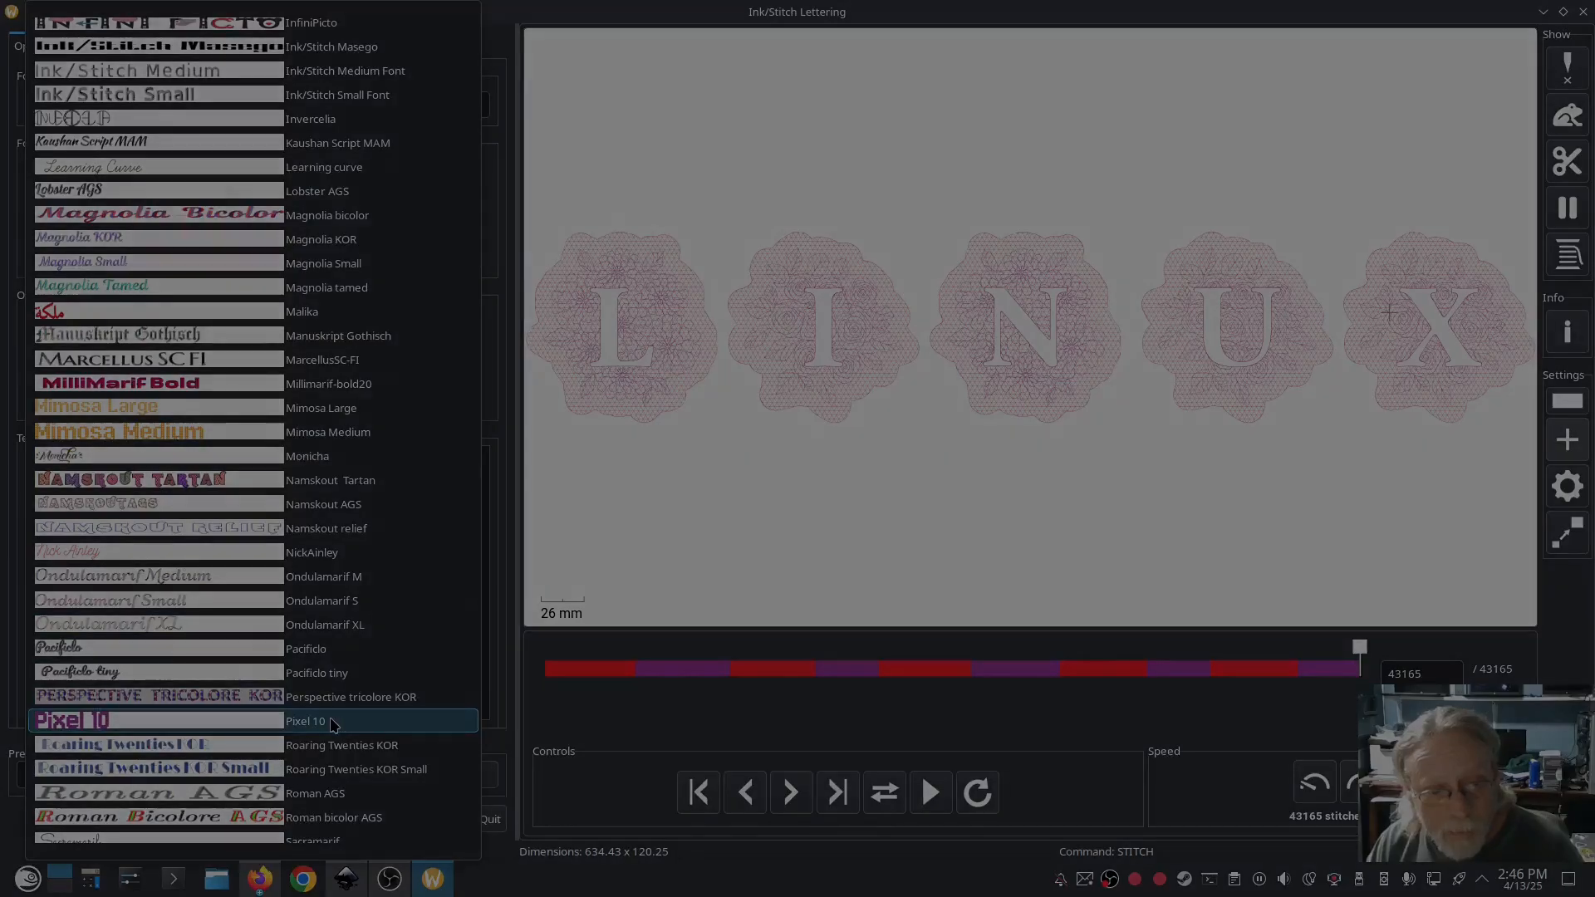
left_click(340, 673)
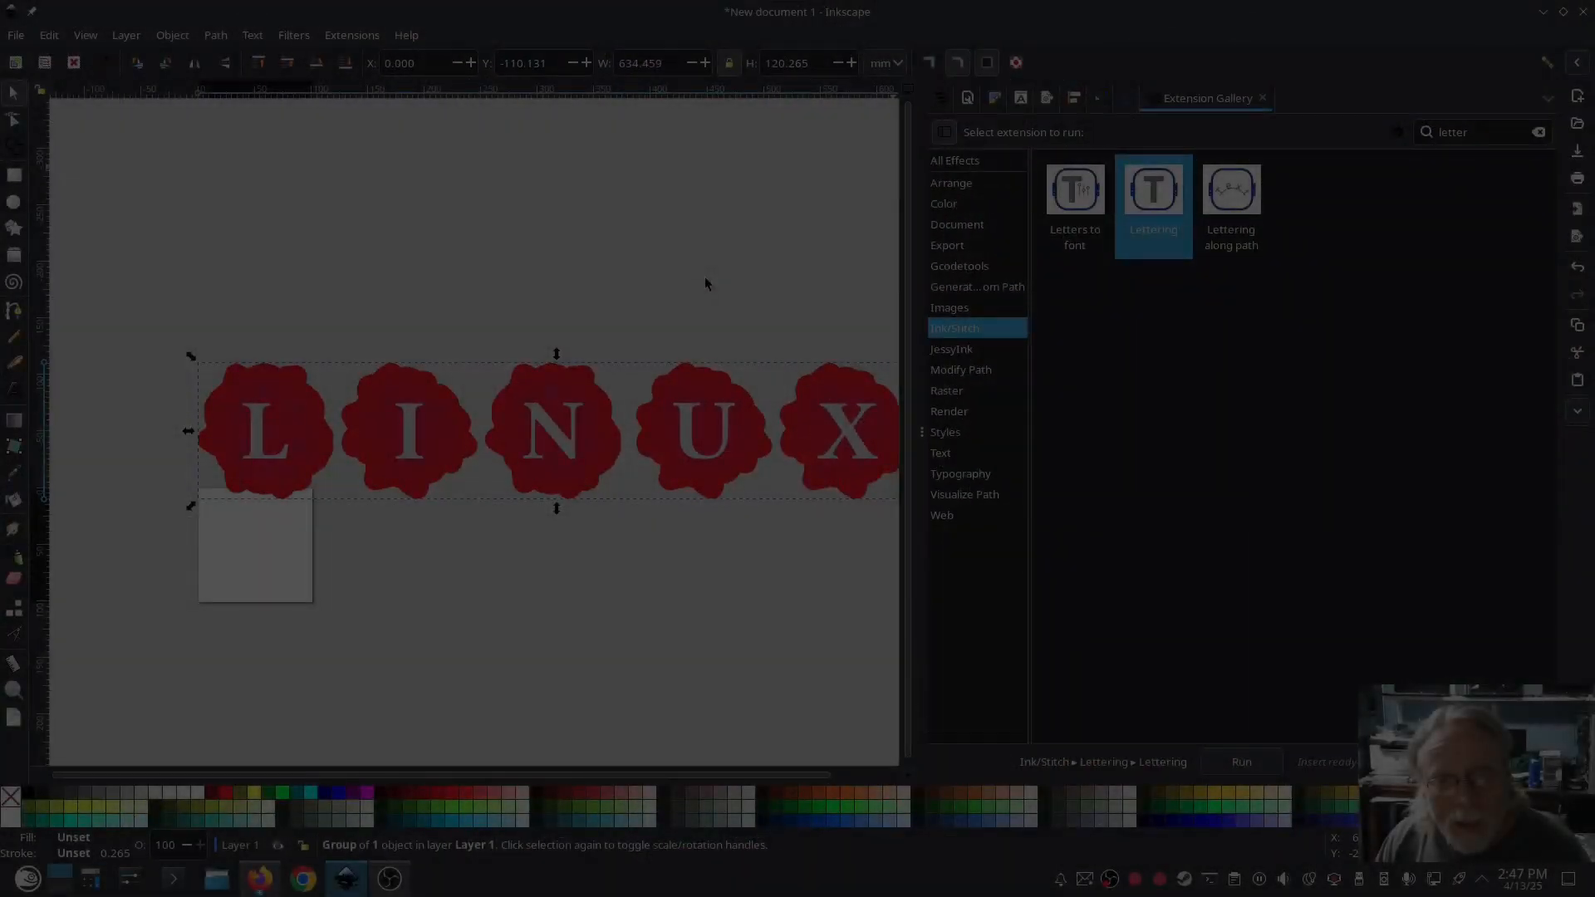
Delete the Linux monogram group from the document and enter Linux as new Ink/Stitch lettering in the Pacificlo font.
key("Delete")
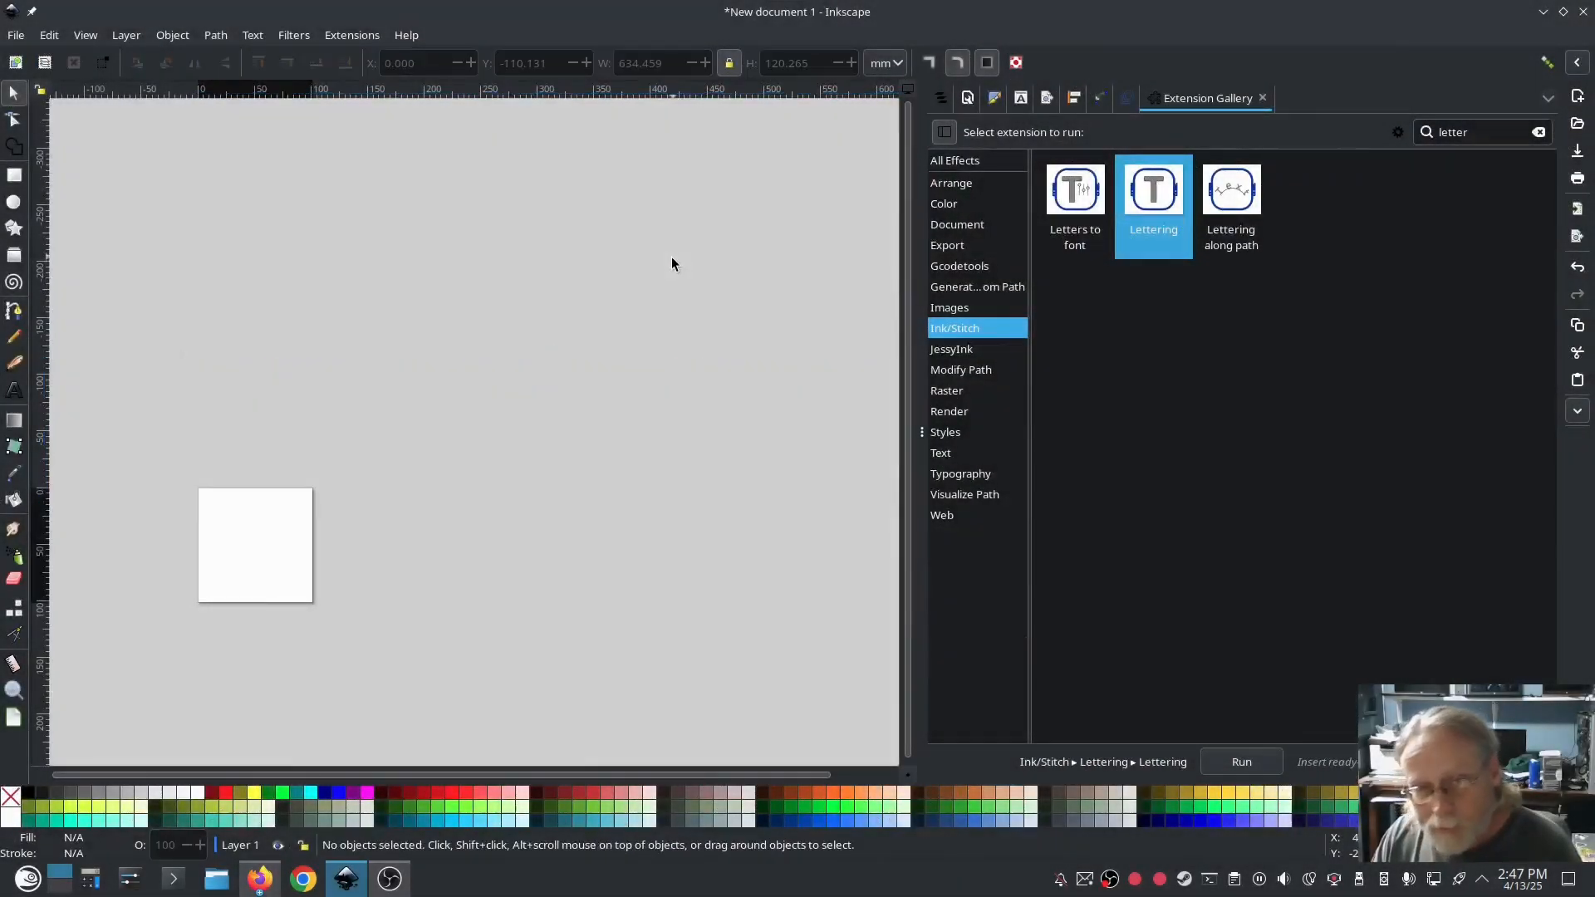
left_click_drag(456, 536, 740, 490)
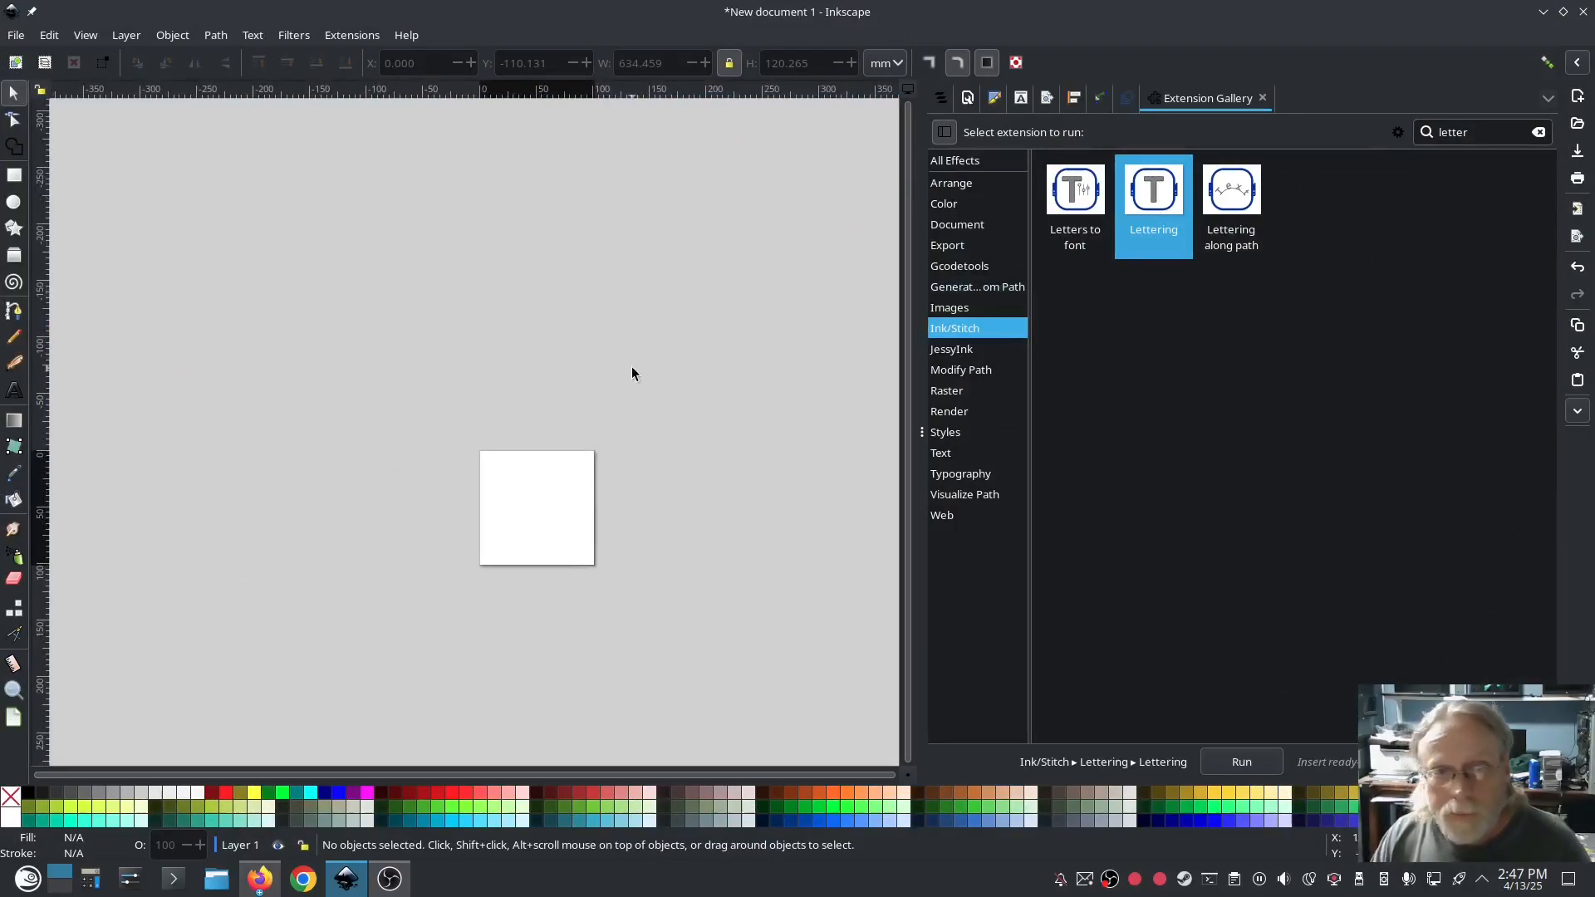
left_click(359, 35)
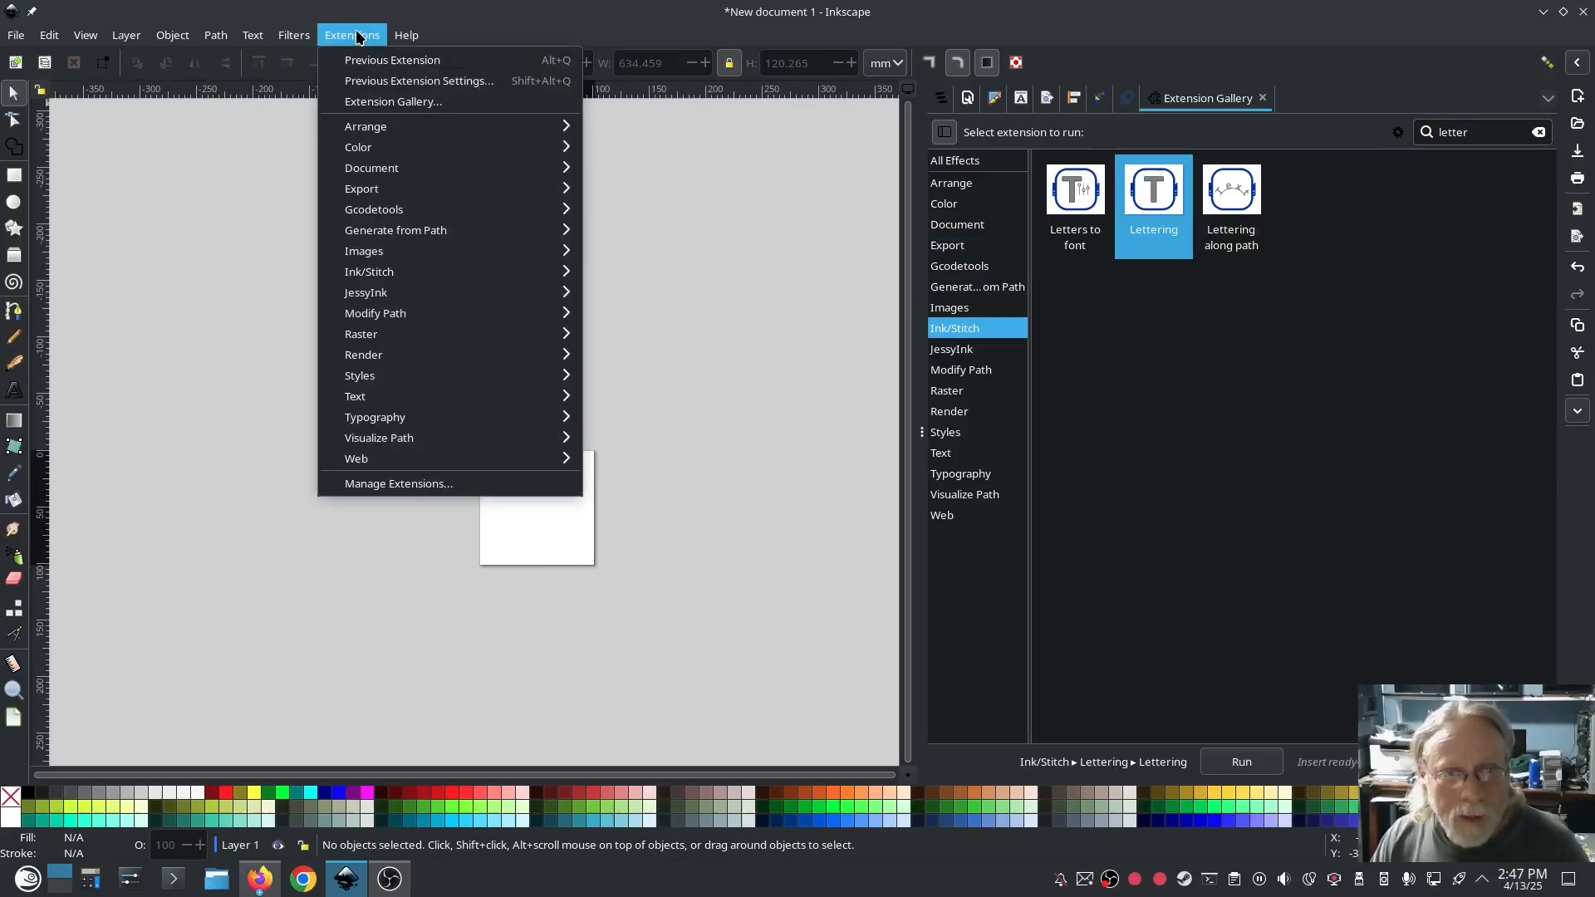
left_click(358, 36)
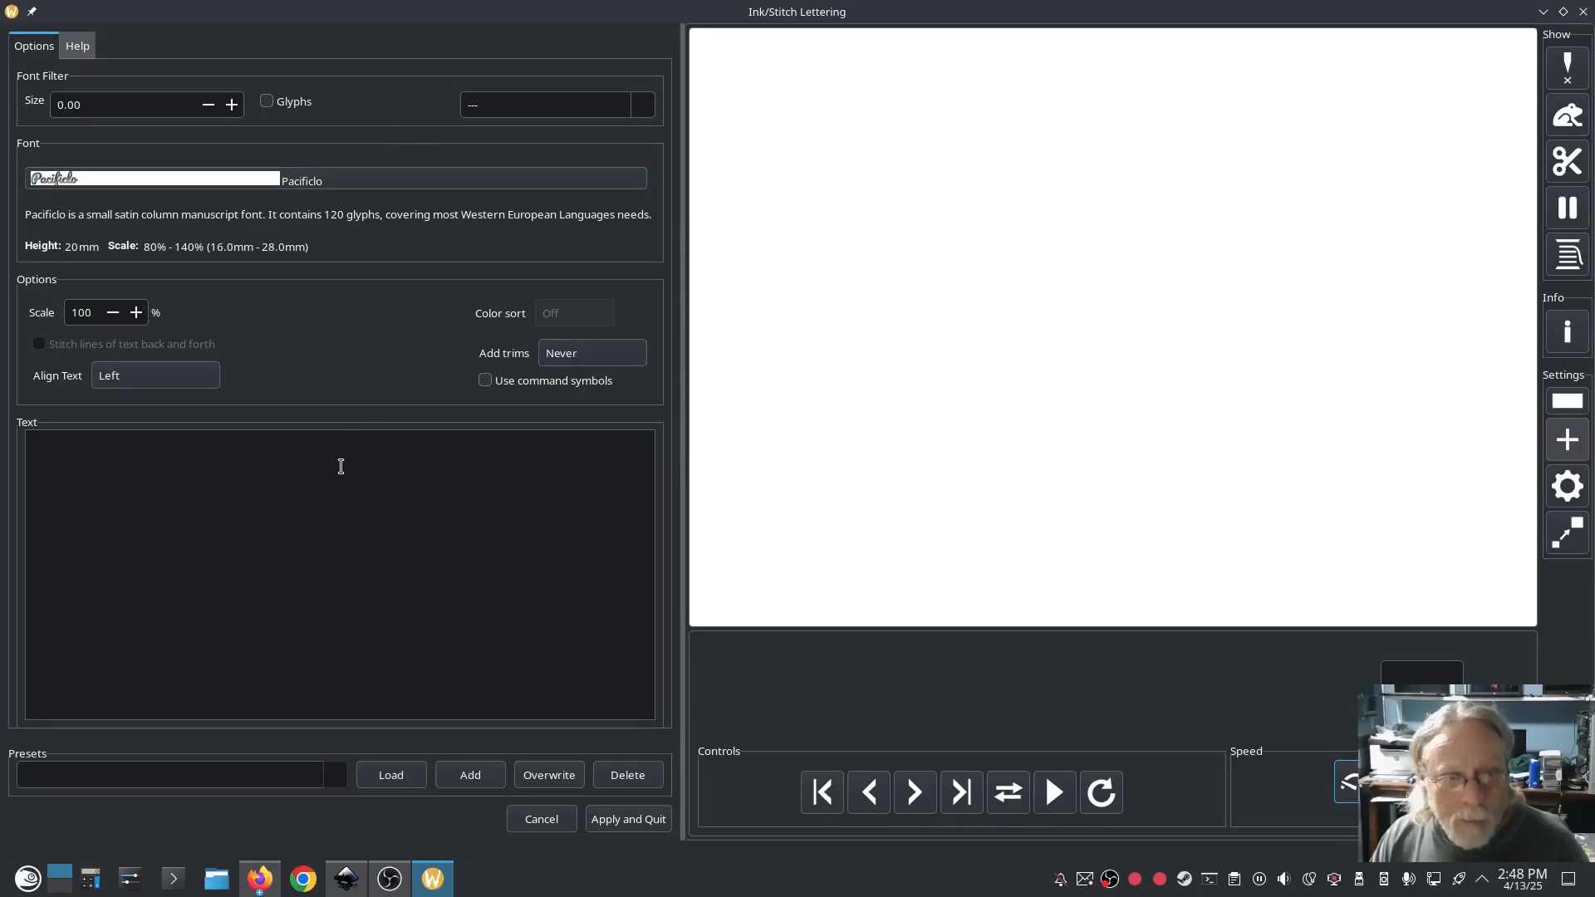
type("Linux")
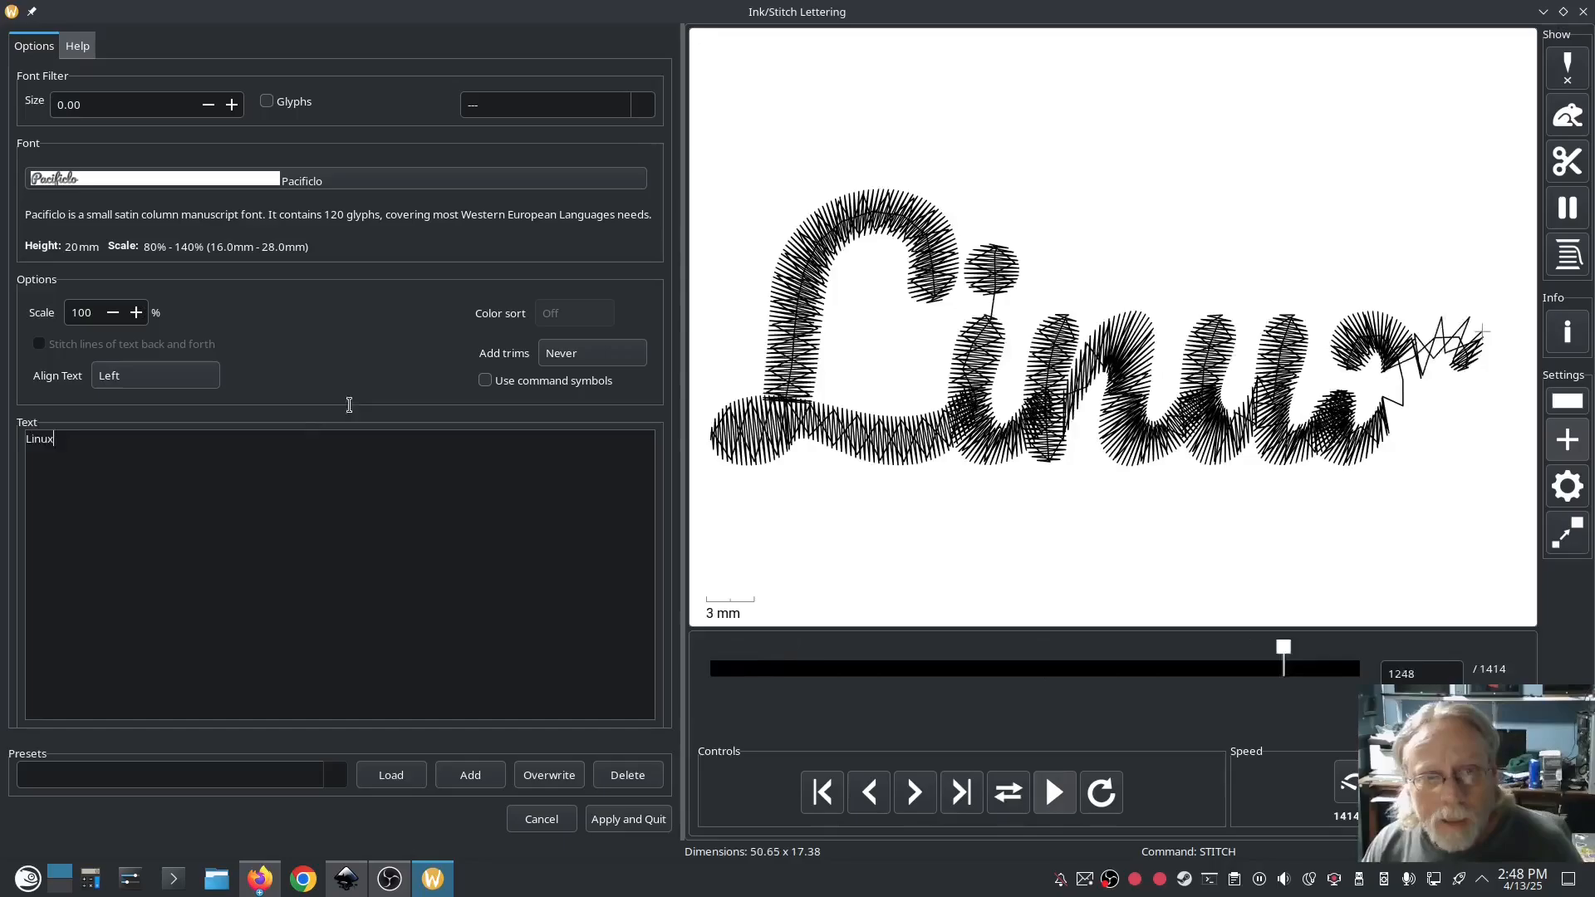
Preview the text Linux in the three-color Sunset font and switch the lettering font to Pixel 10.
left_click(449, 181)
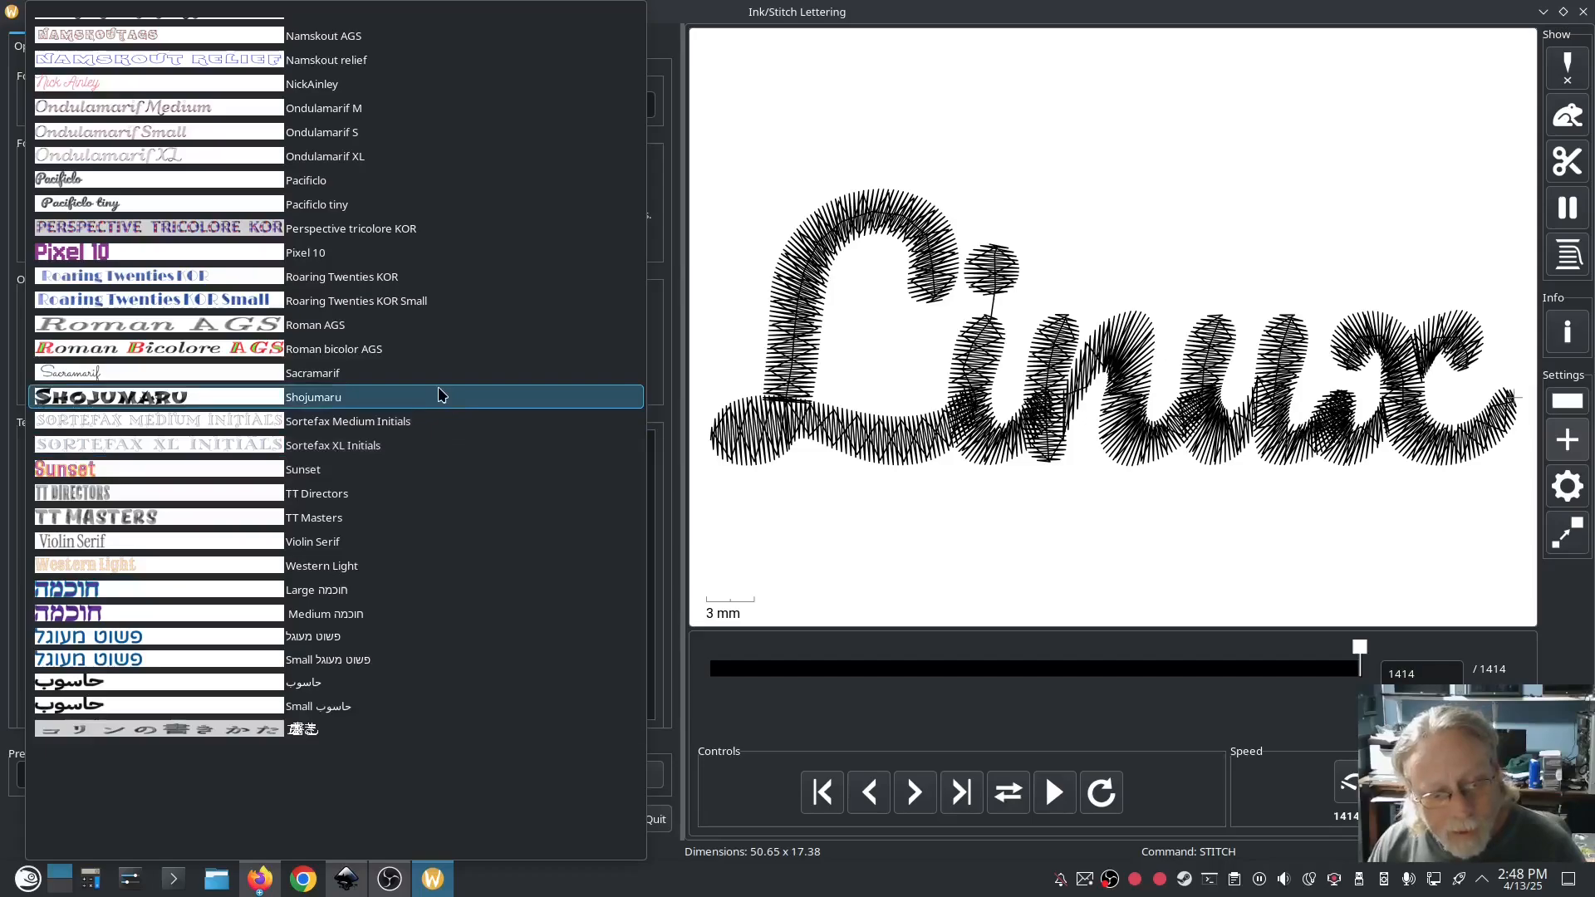
left_click(380, 468)
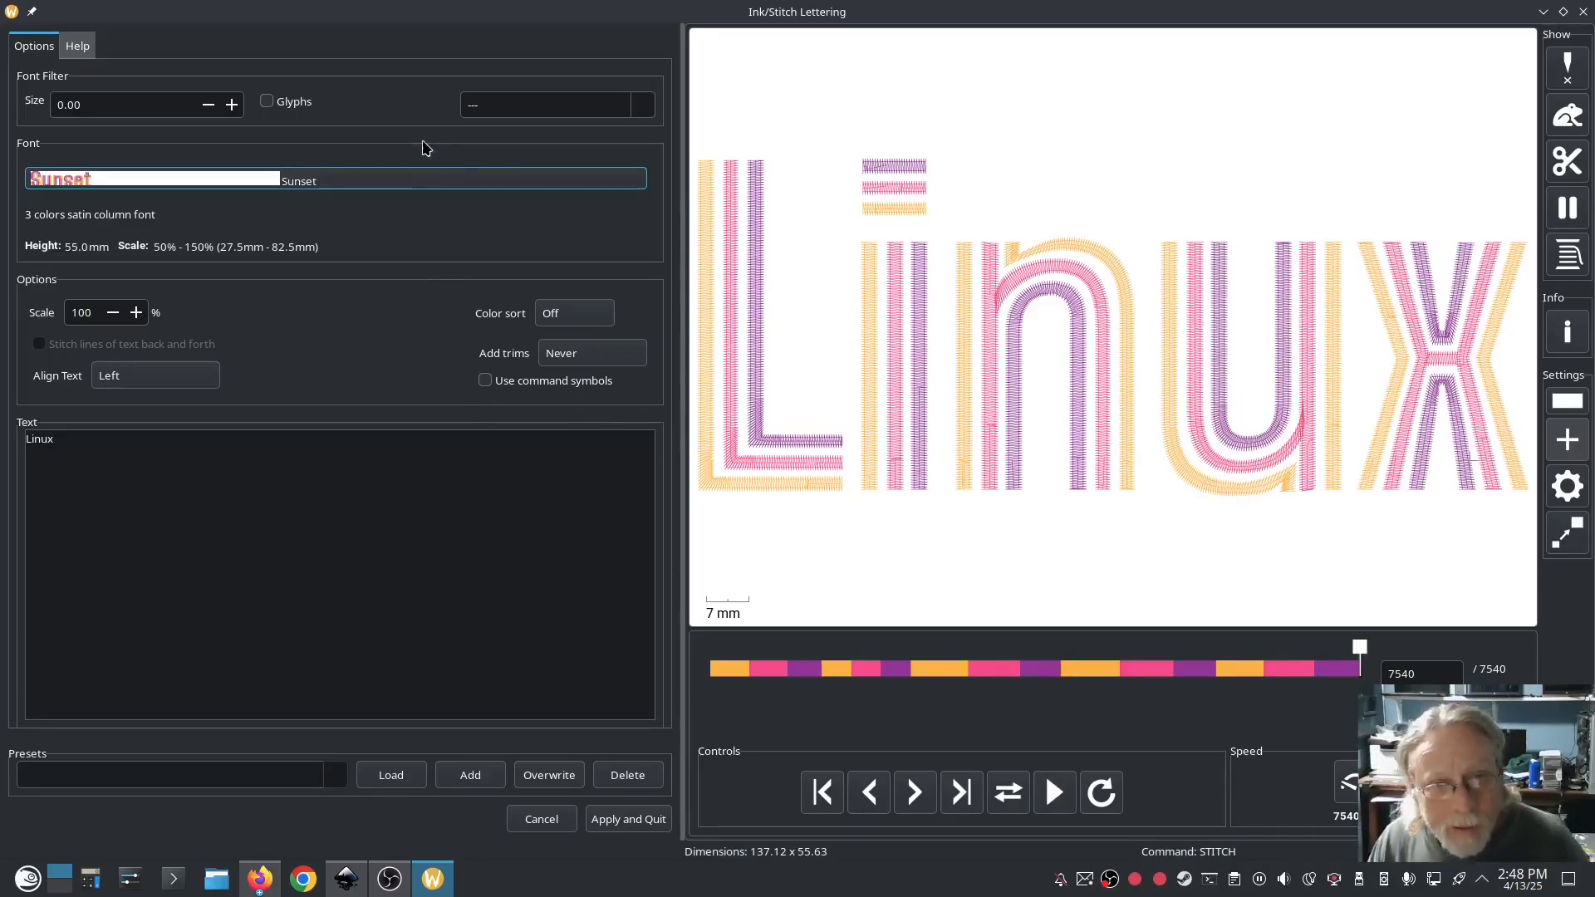
left_click(398, 179)
scroll(396, 328, "up", 5)
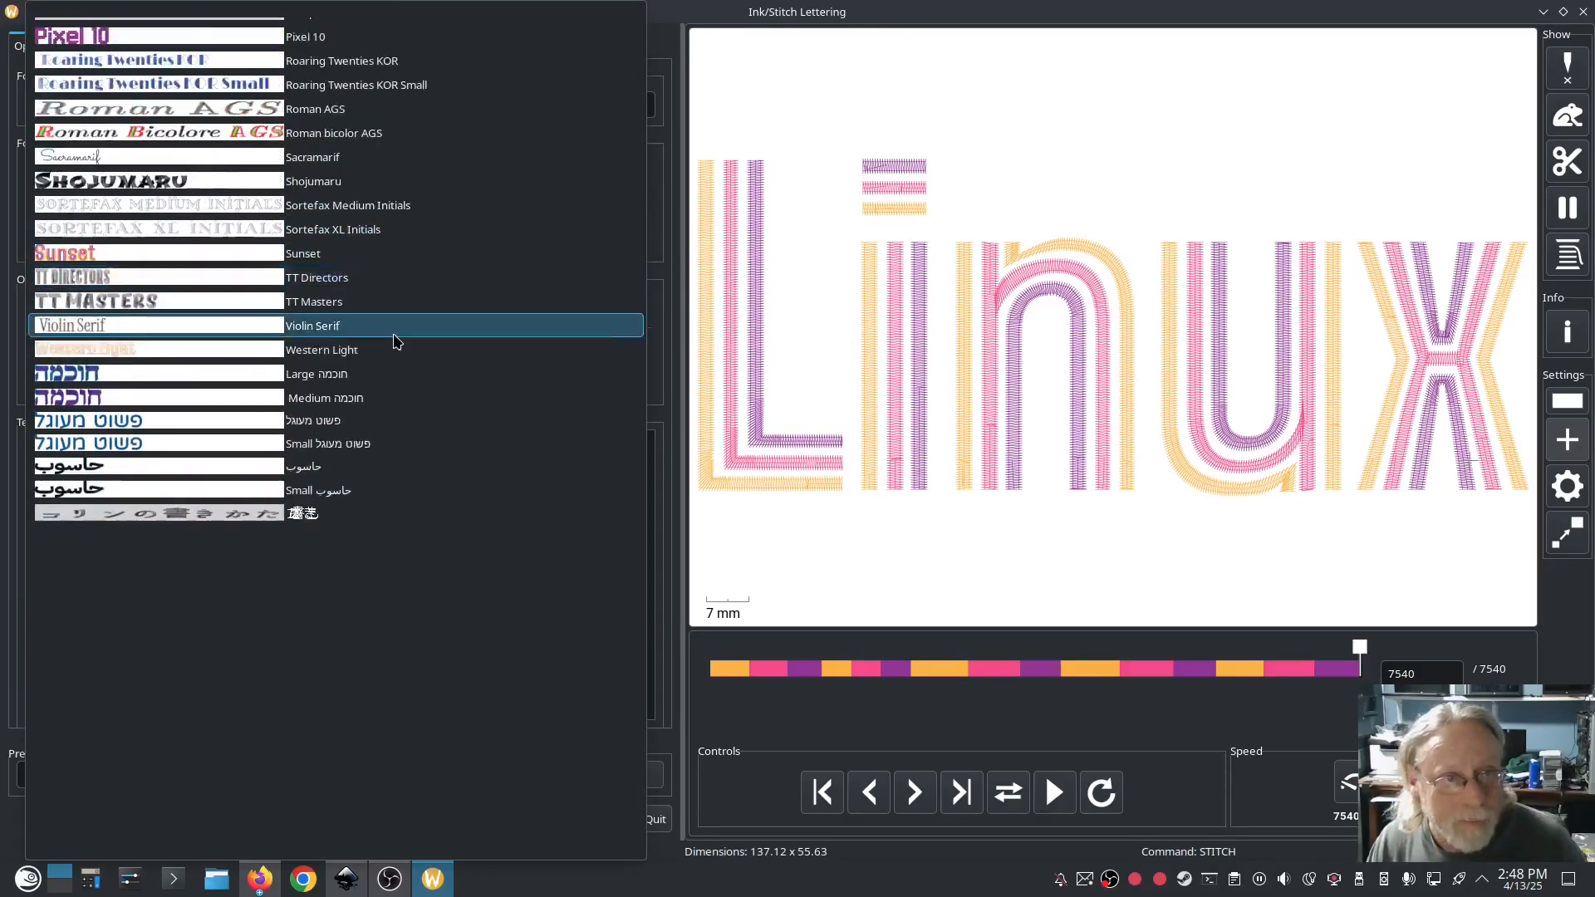
left_click(259, 59)
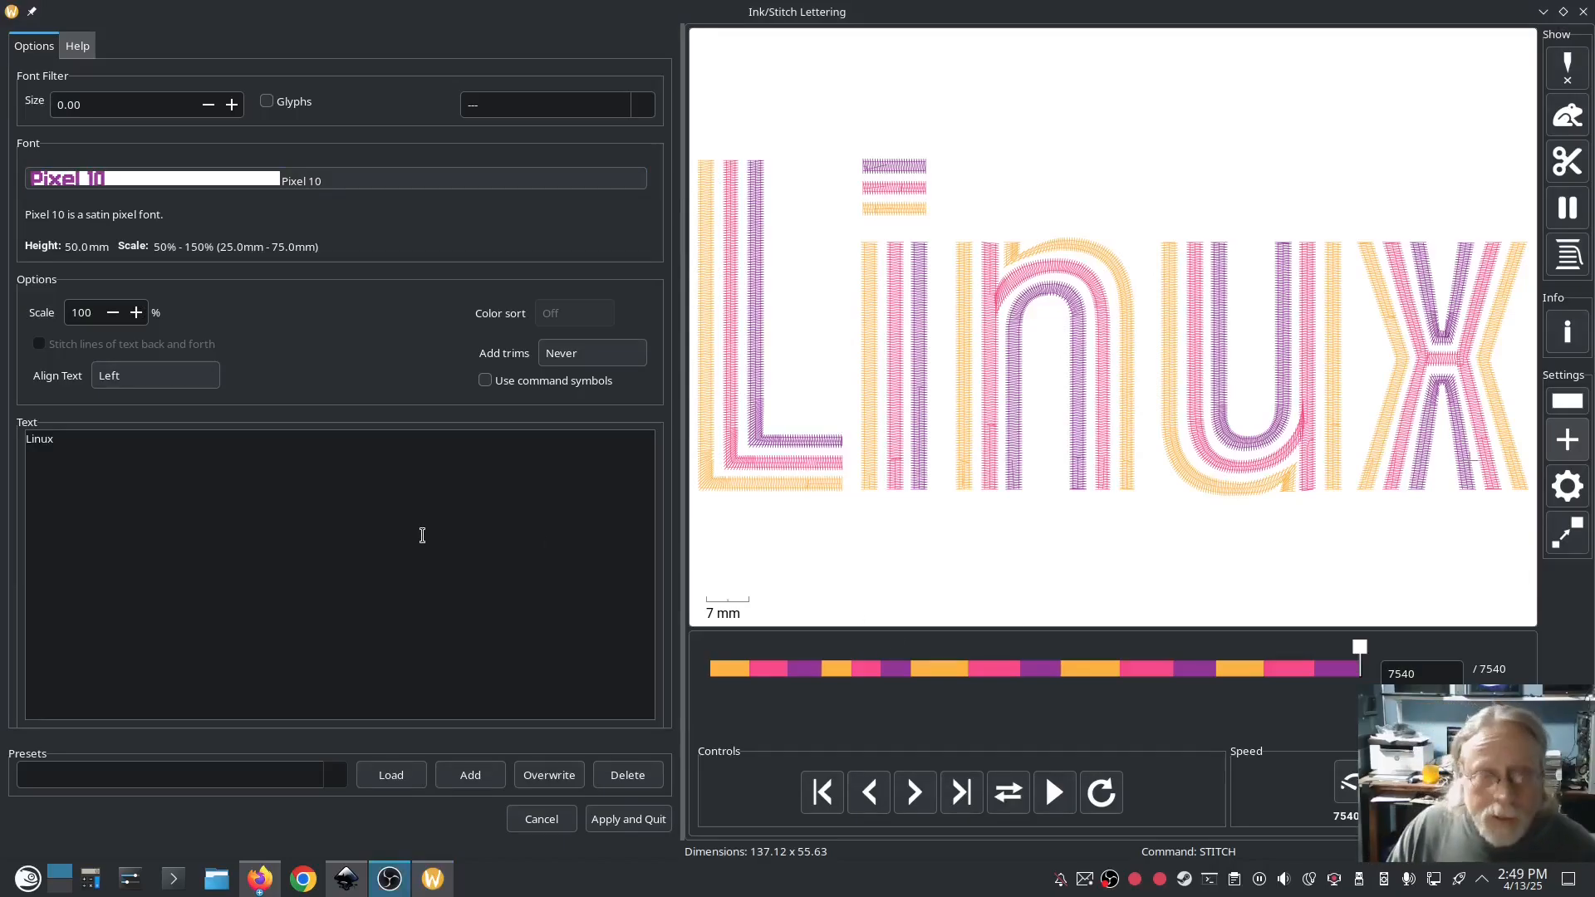
Set the lettering font to Western Light and enter the text Linux to preview its light fill stitching.
left_click(570, 177)
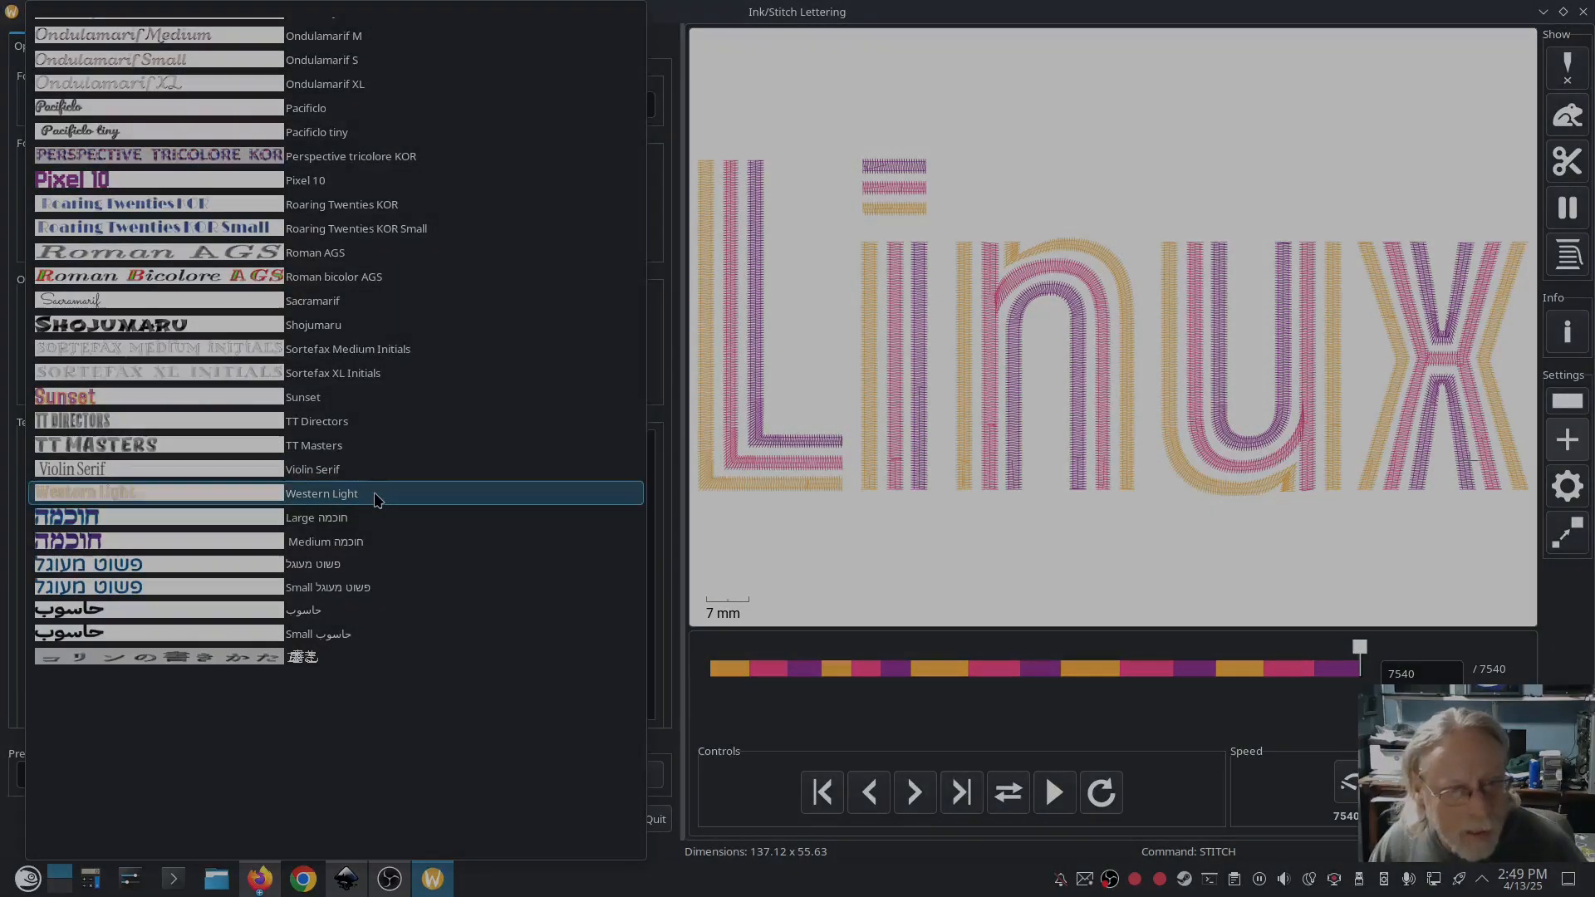
left_click(374, 499)
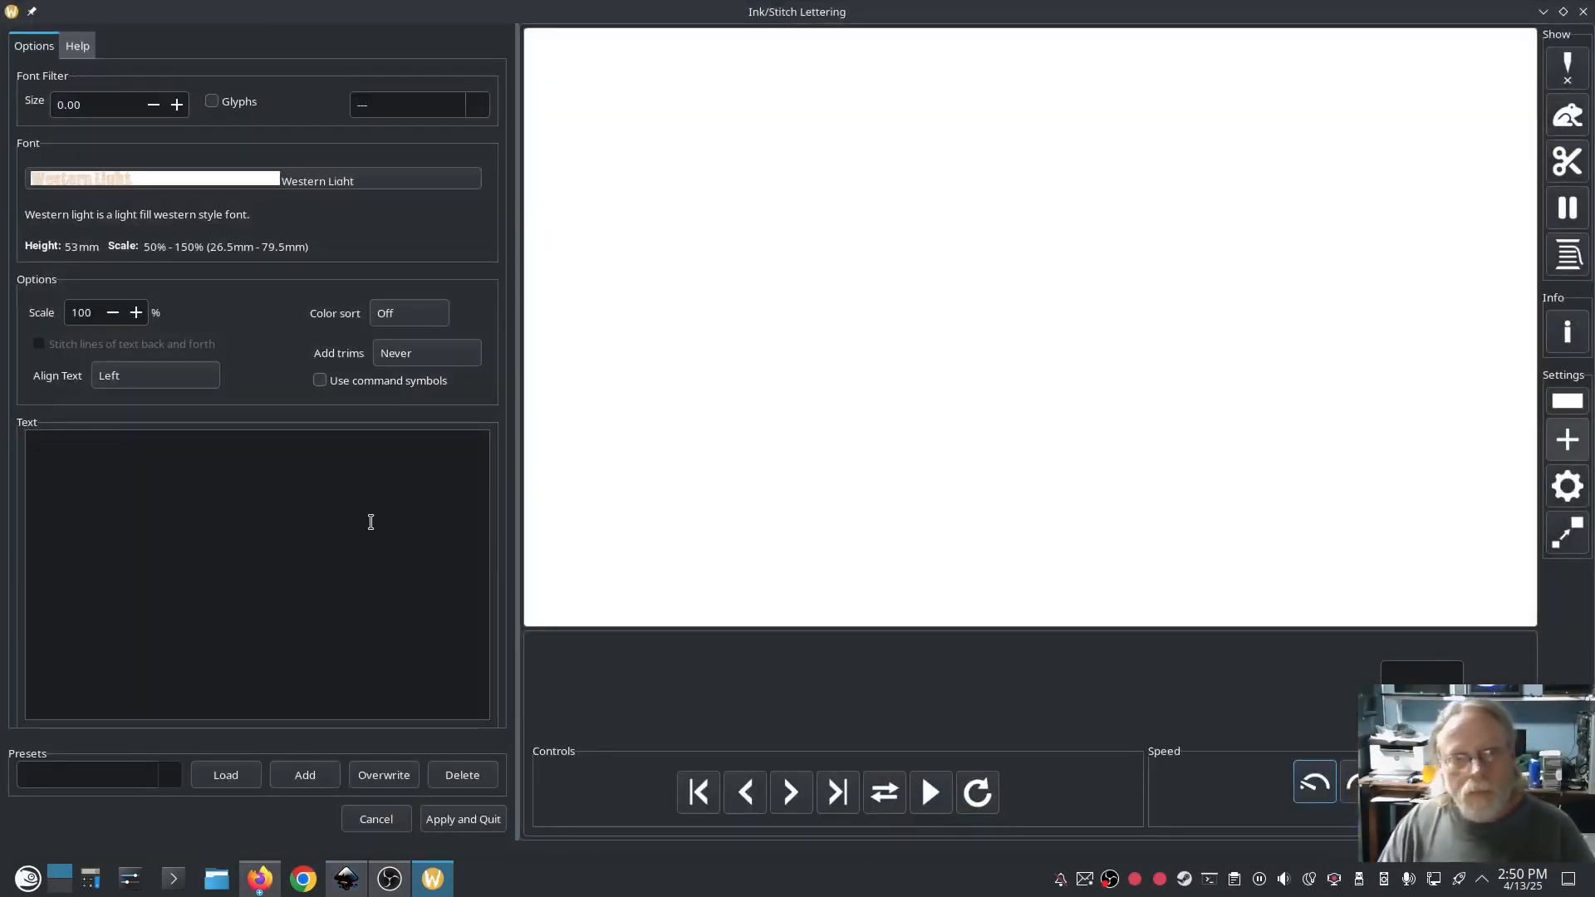
type("Linux")
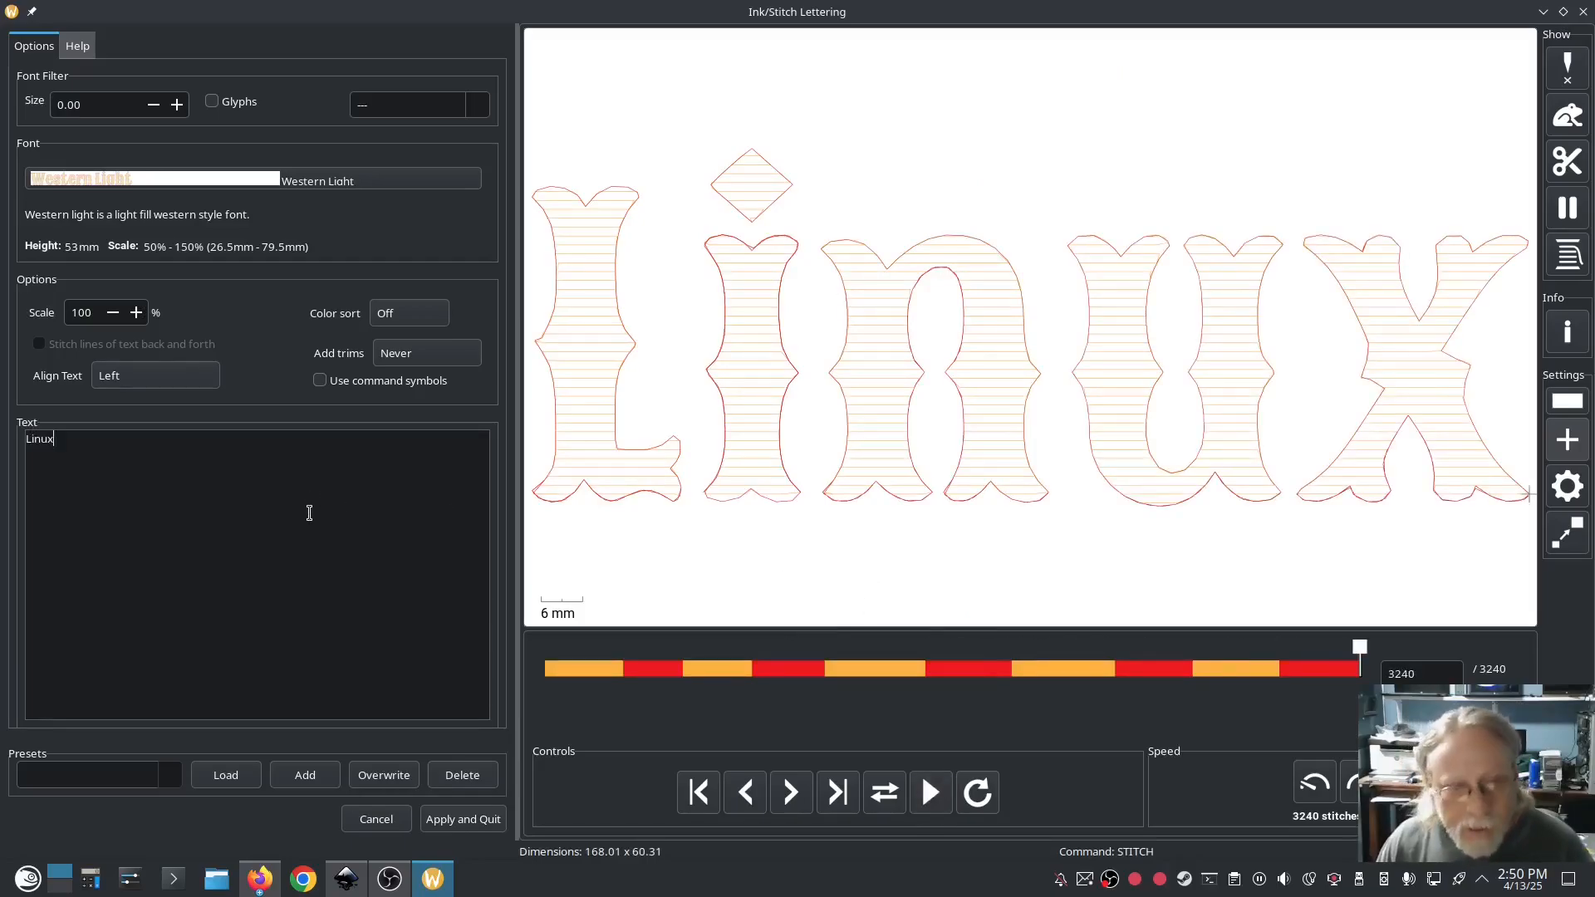
Try the Hebrew lettering fonts on the text Linux, choosing Large חוכמה followed by the simple rounded פשוט מעוגל.
left_click(379, 186)
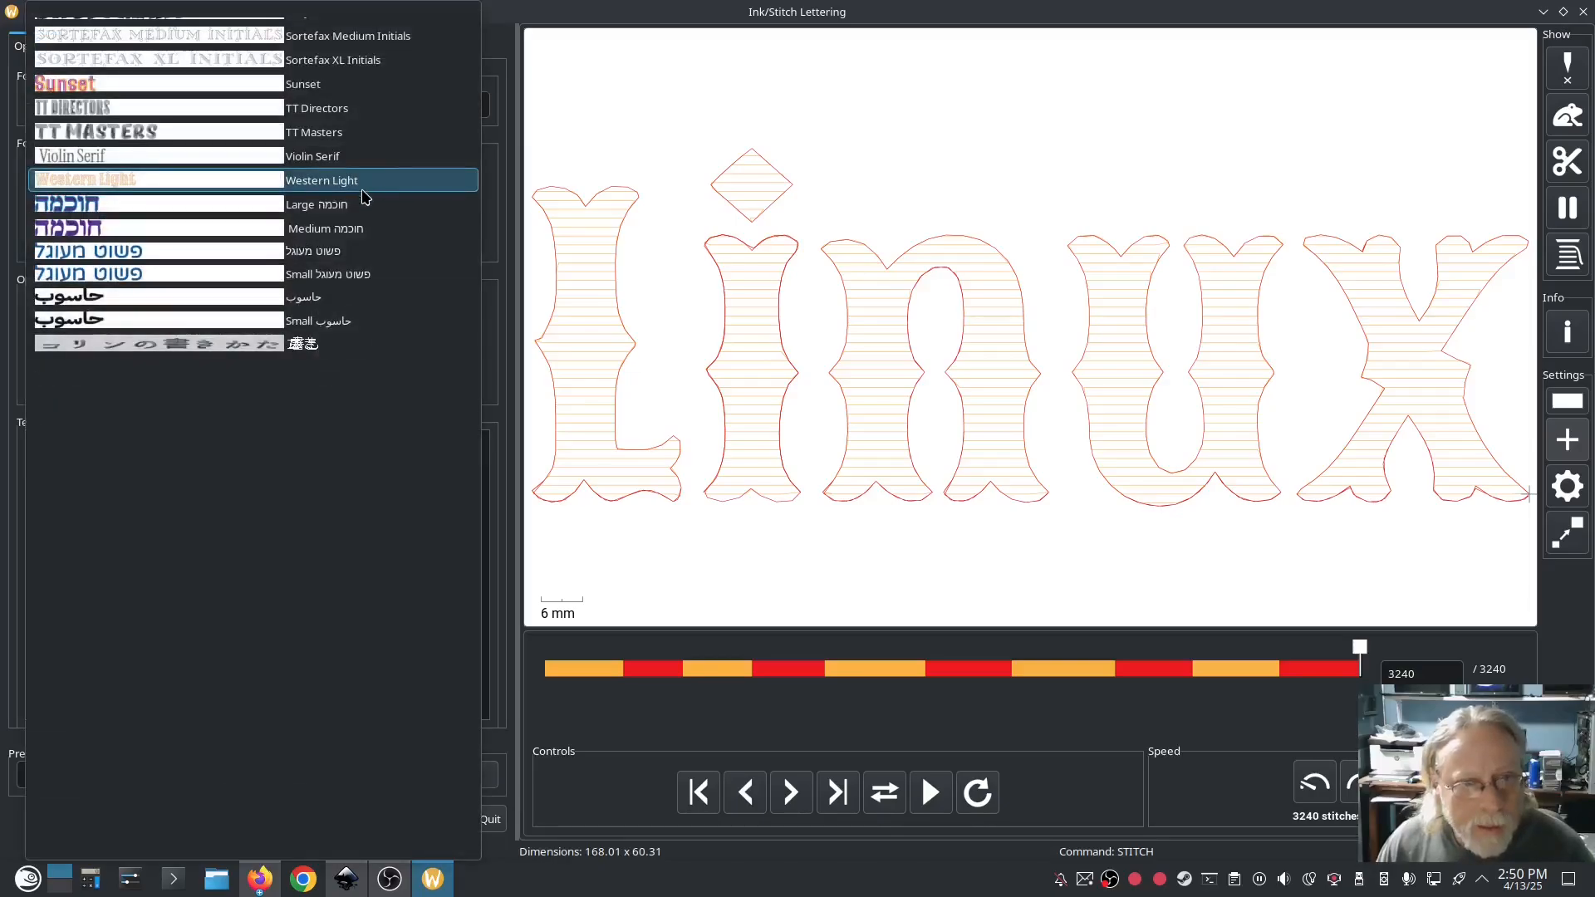
left_click(361, 205)
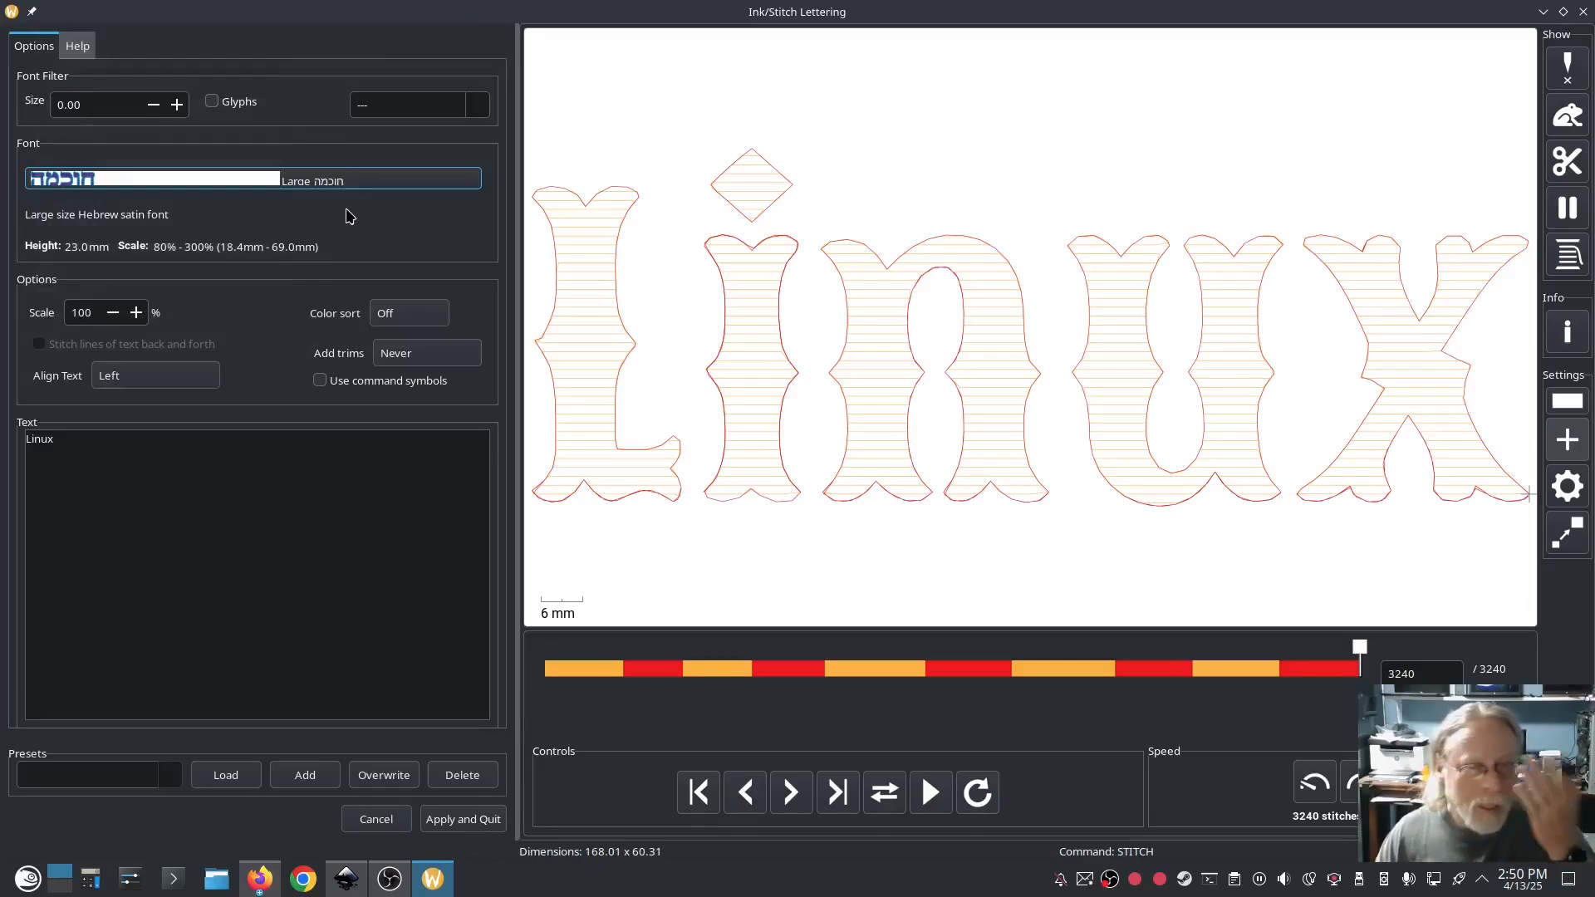
left_click(331, 184)
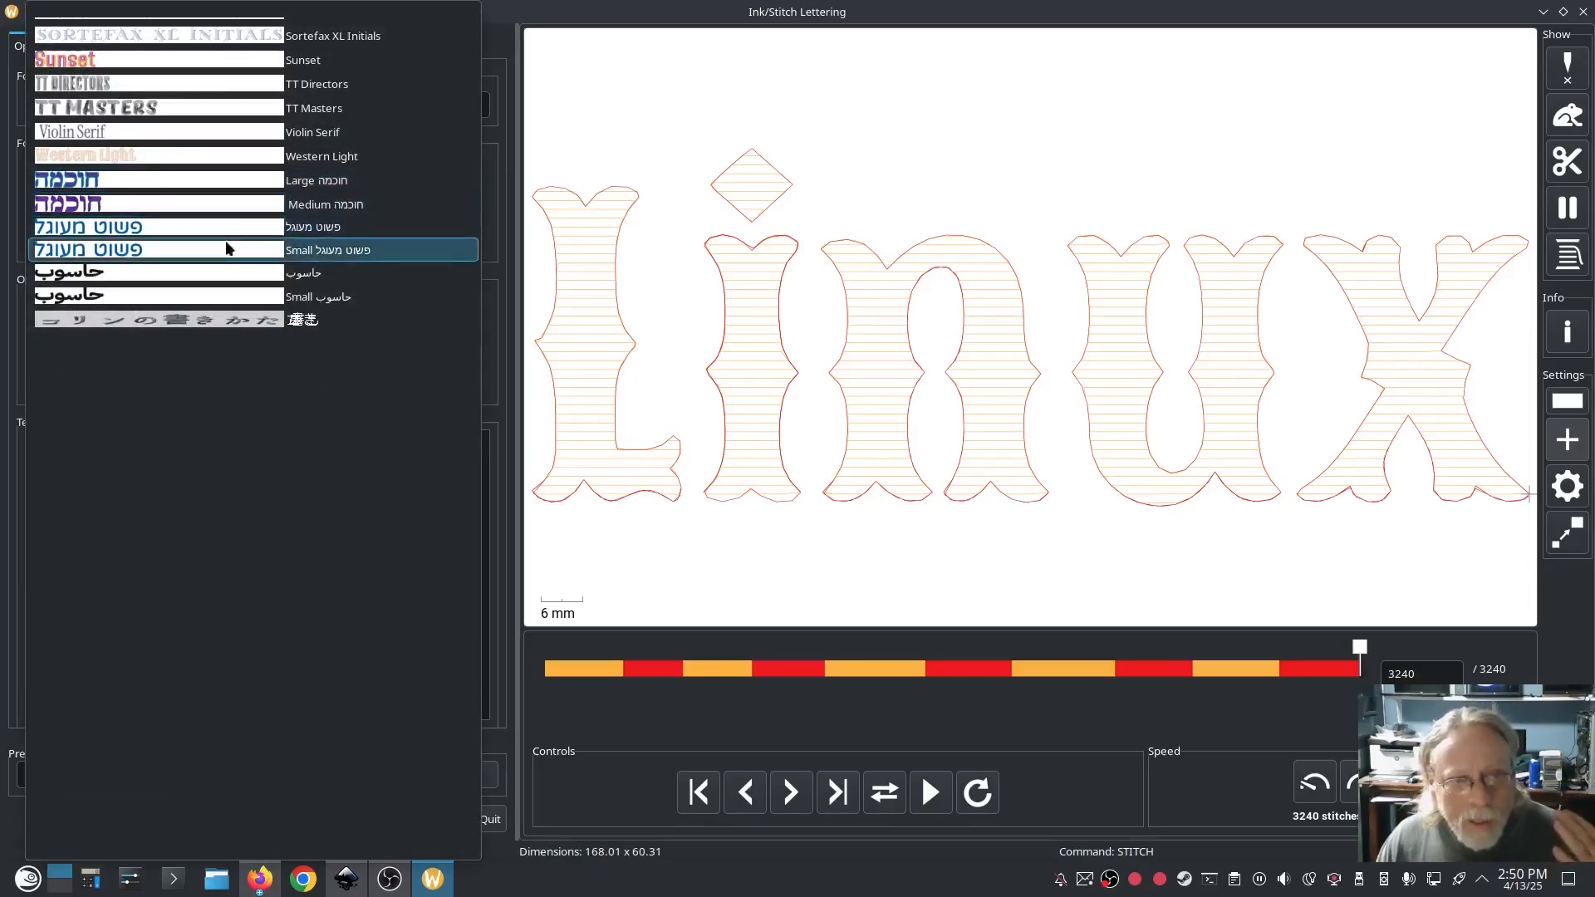
left_click(305, 406)
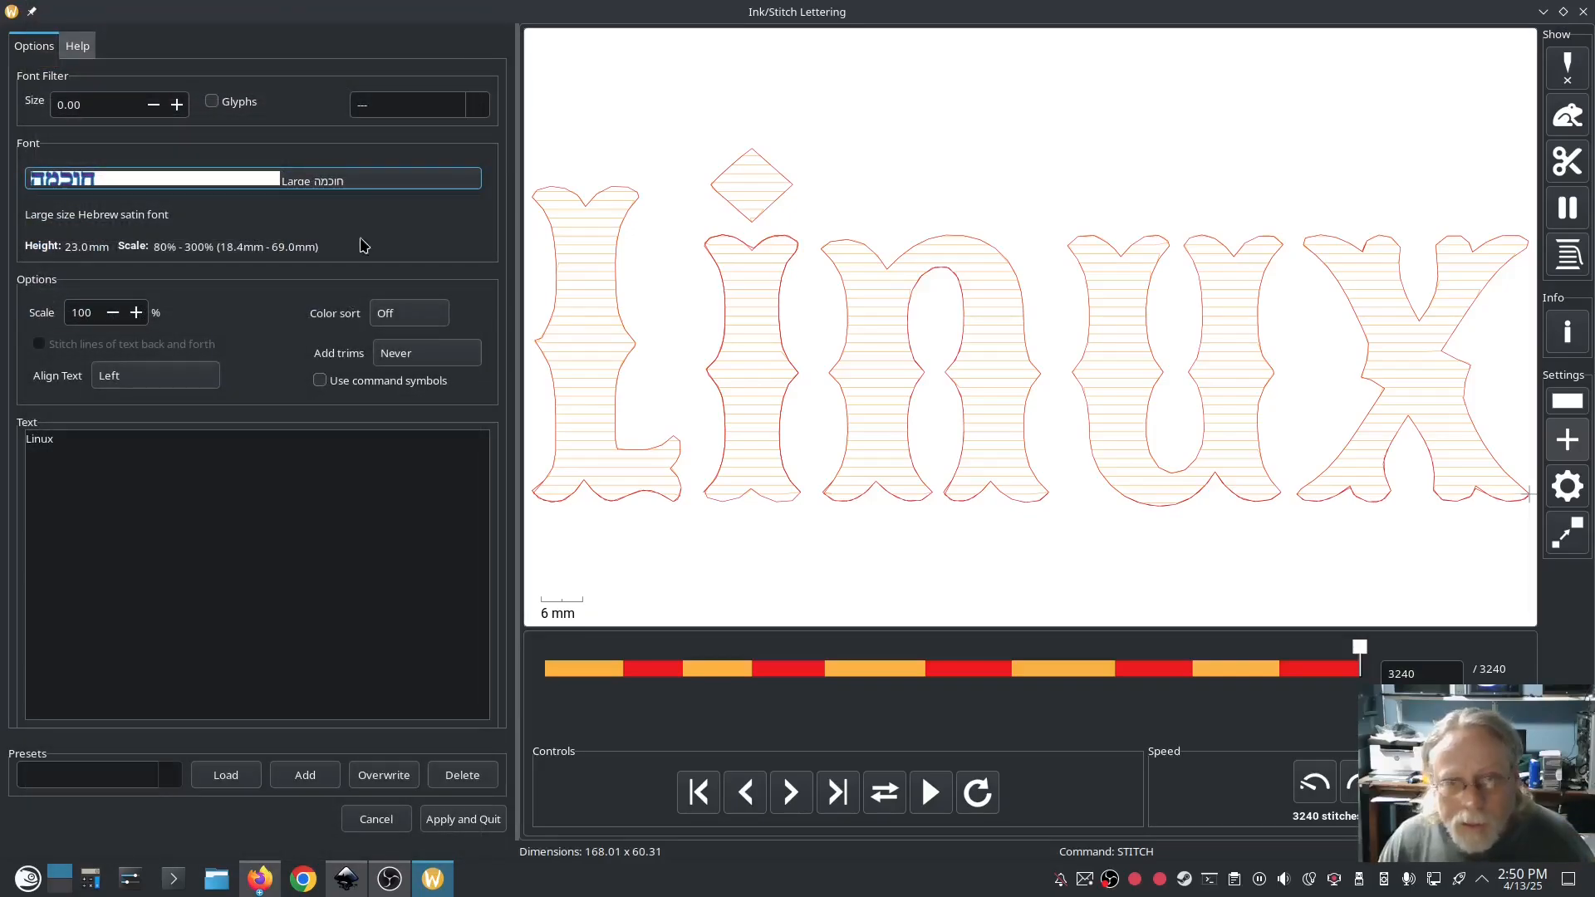
left_click(343, 178)
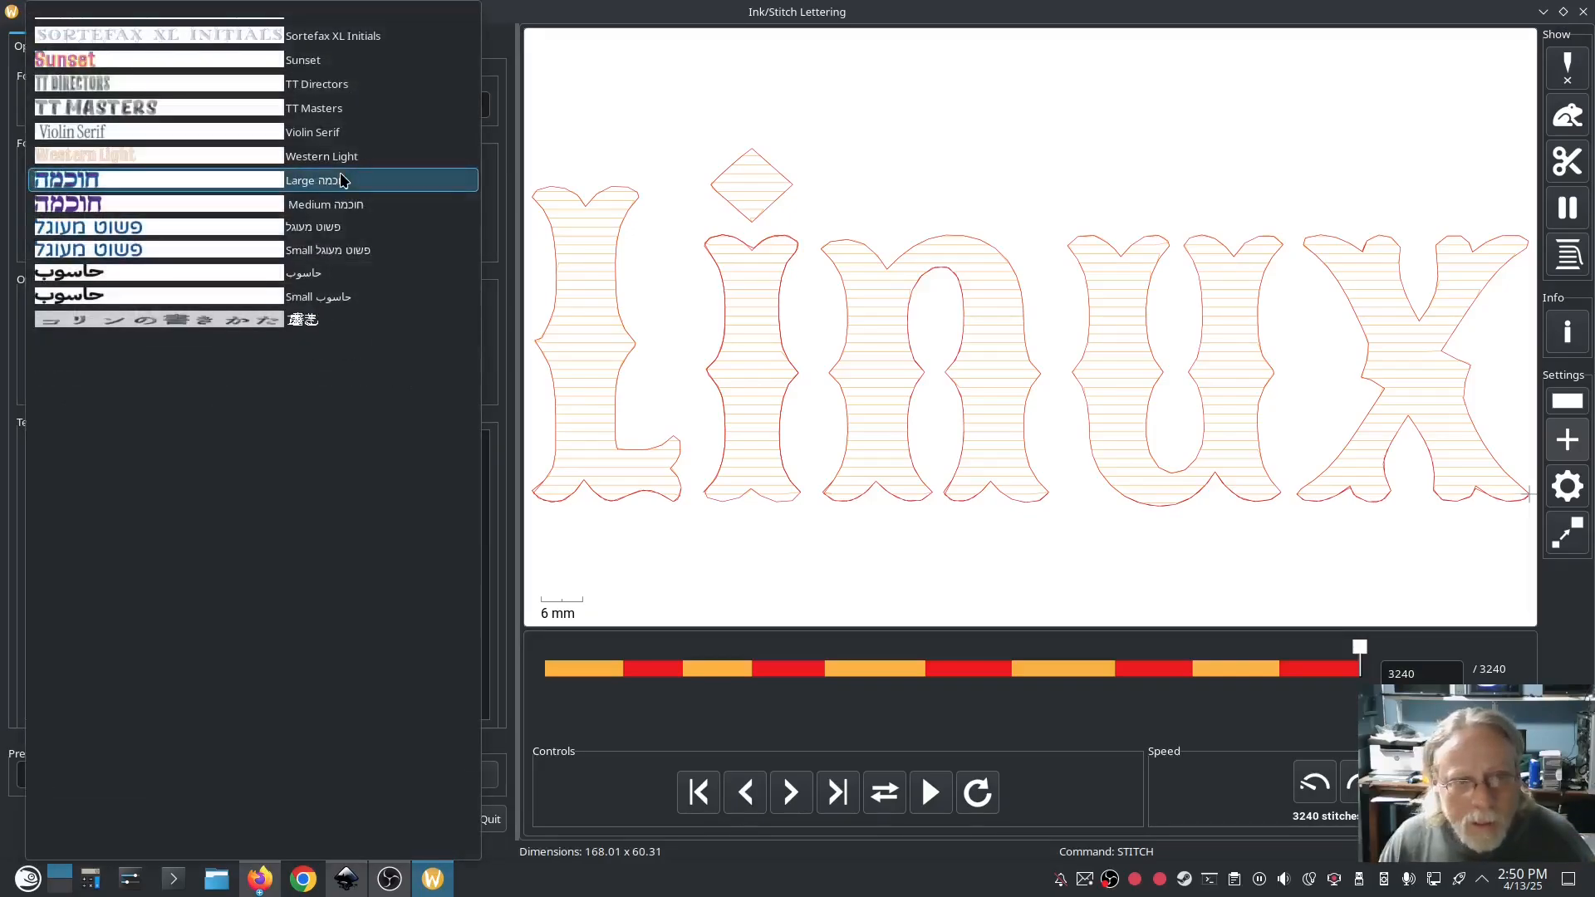
left_click(323, 226)
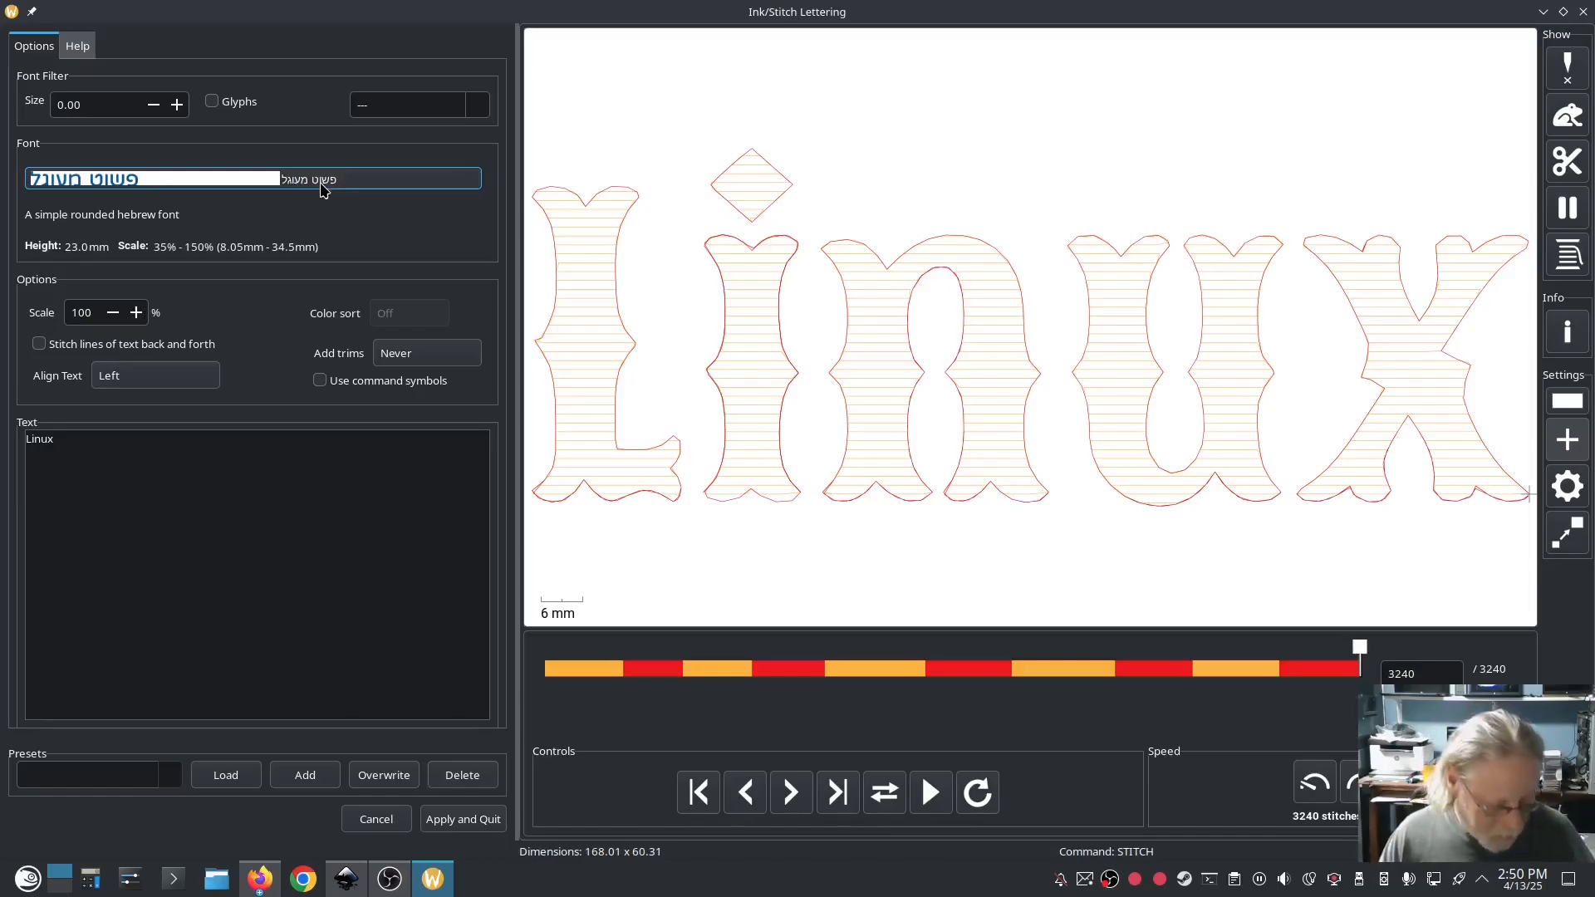
Preview the text Linux in the حاسوب satin font, select the Japanese script font, and close the lettering without applying it.
left_click(322, 190)
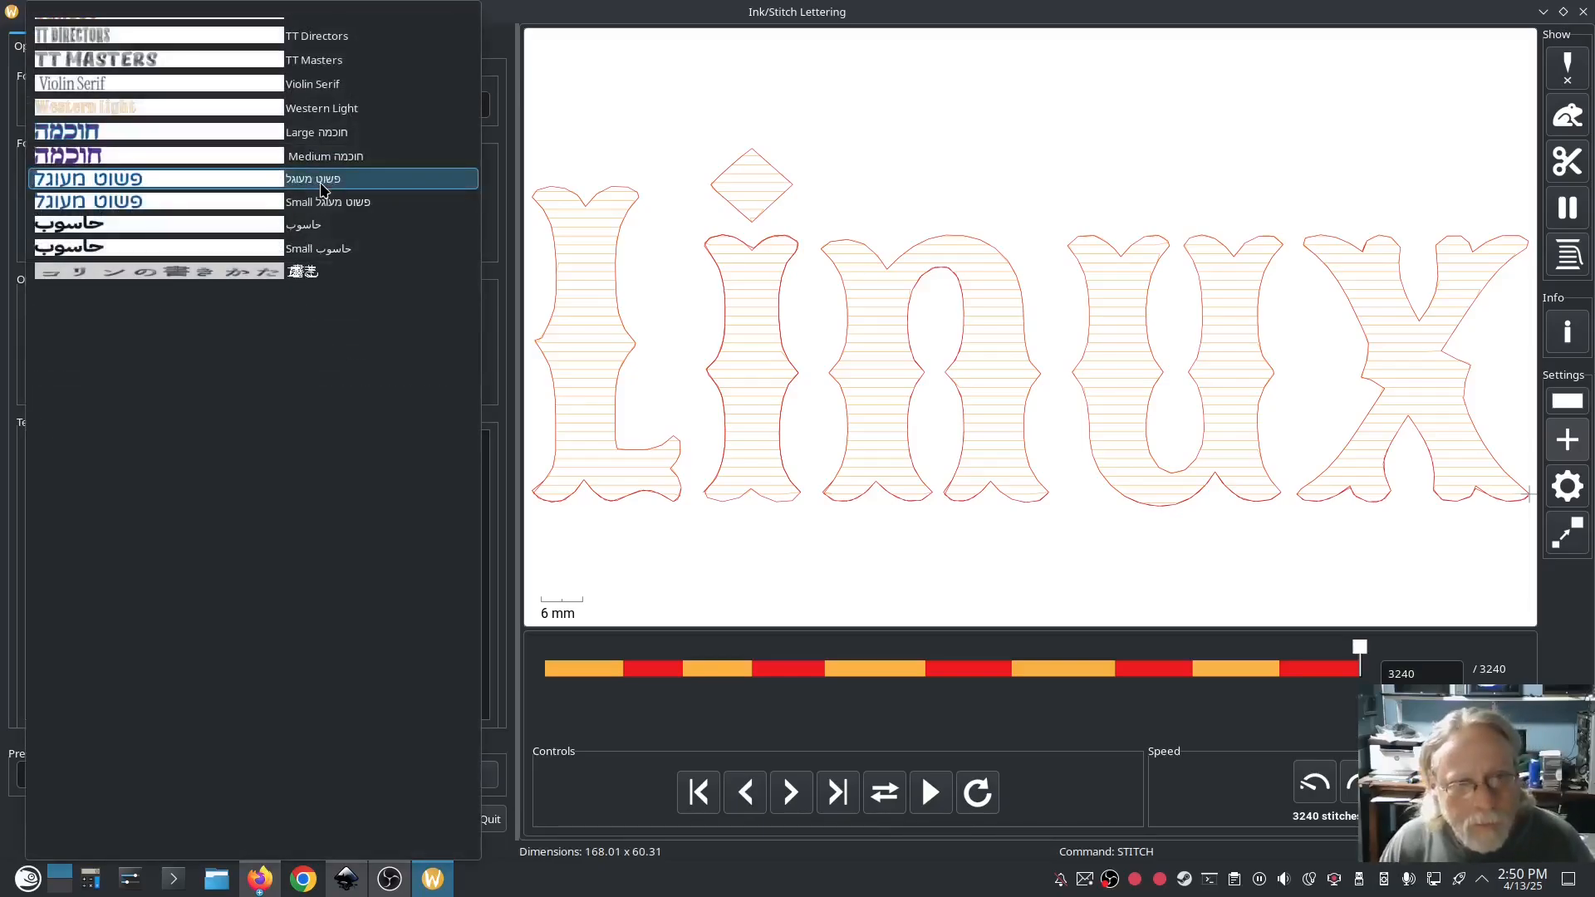
left_click(328, 231)
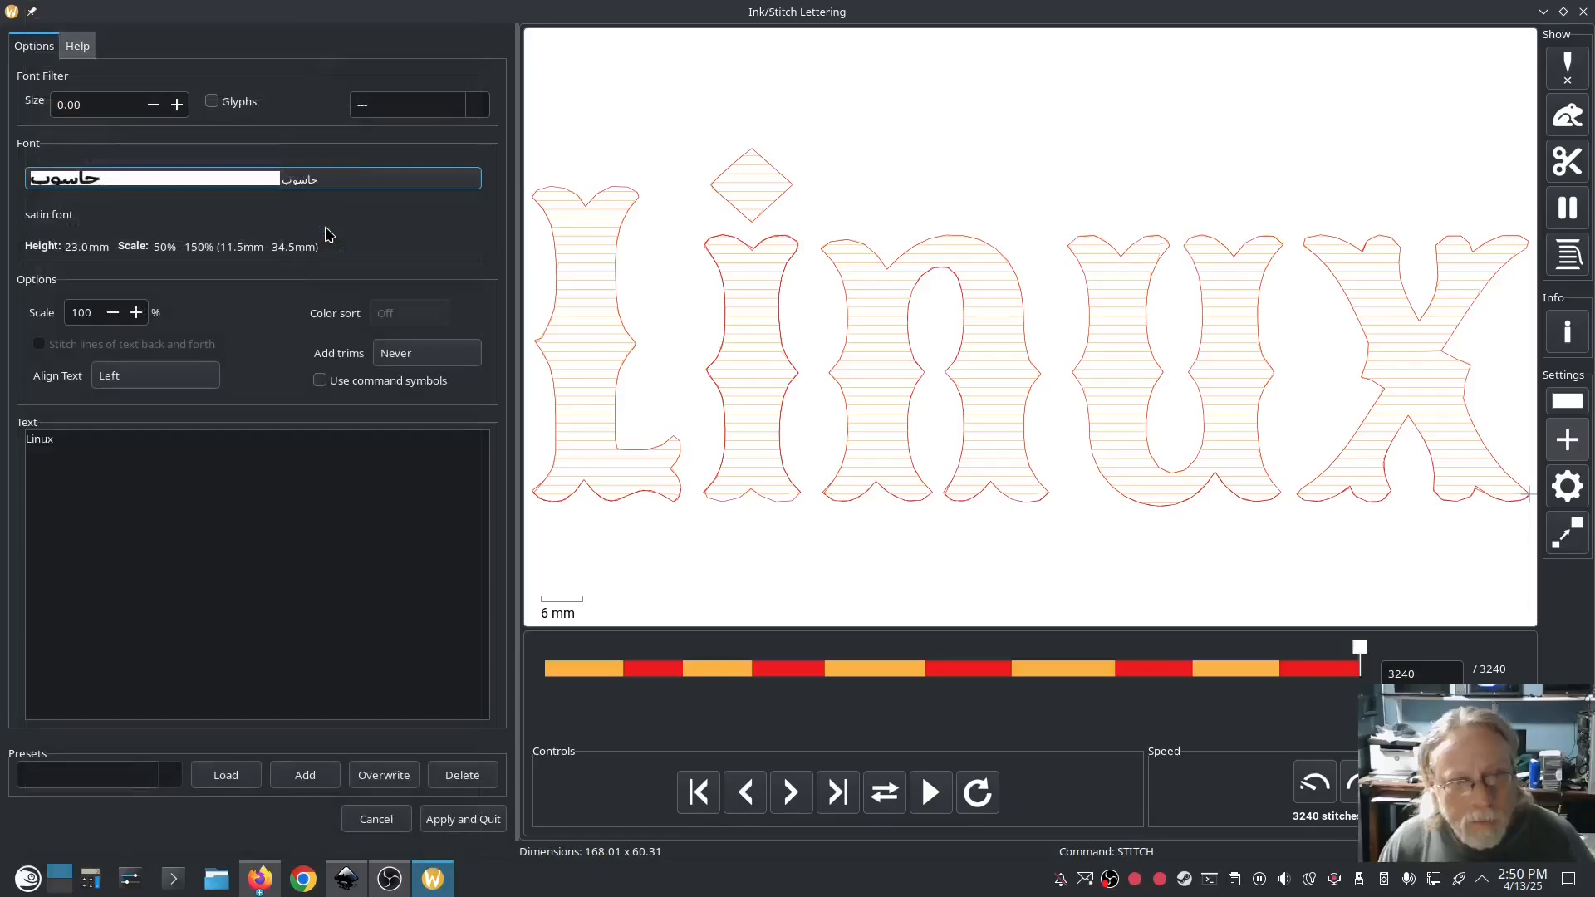
left_click(316, 185)
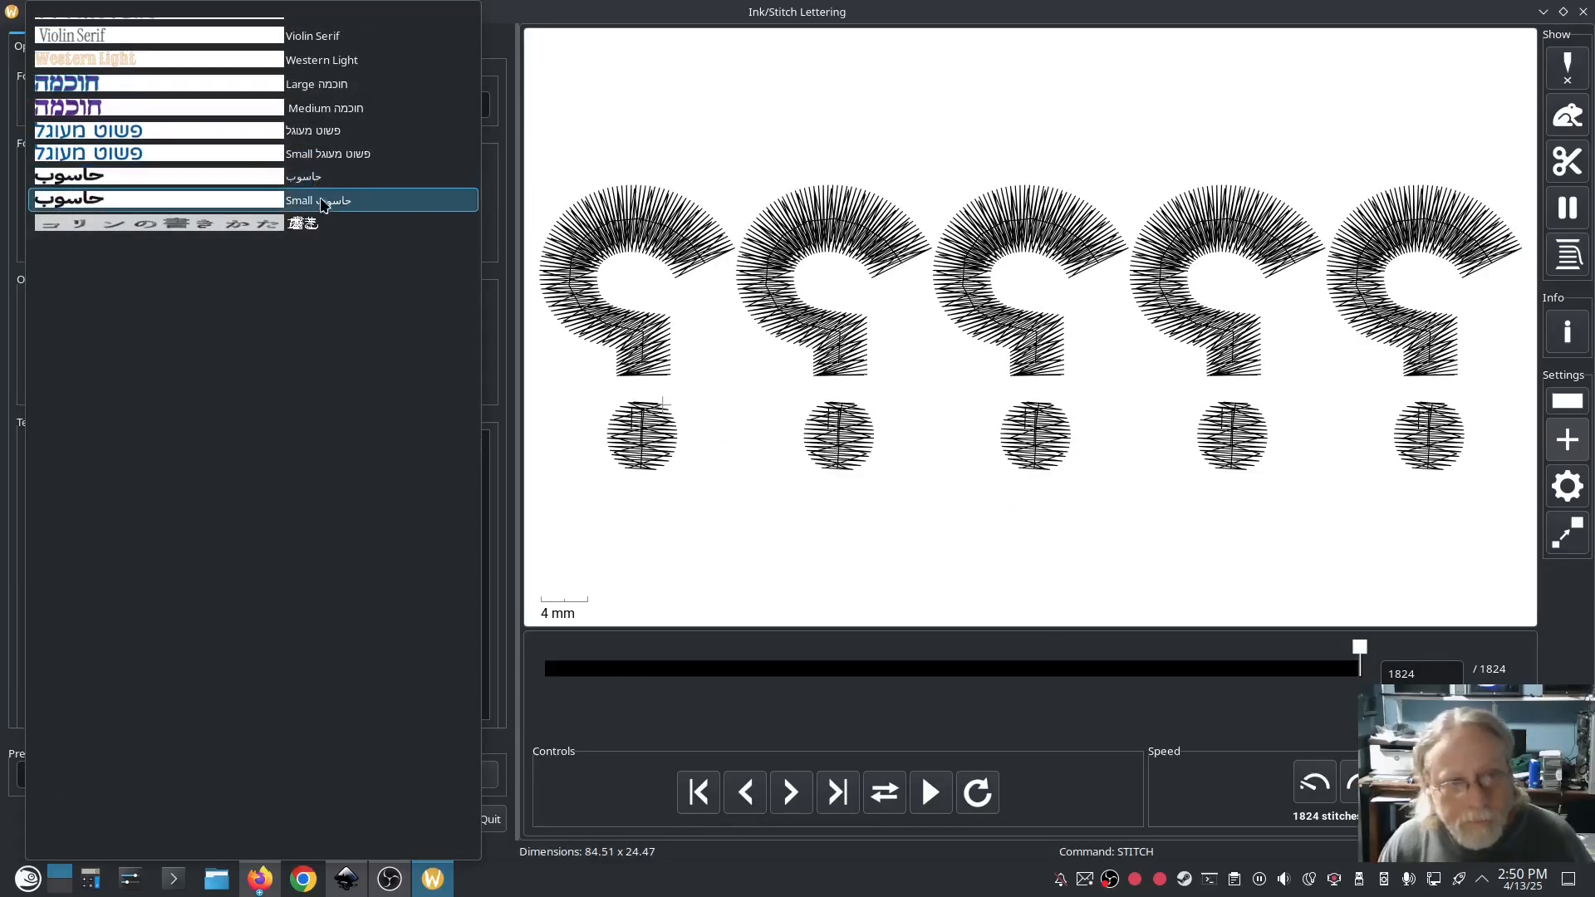
left_click(324, 223)
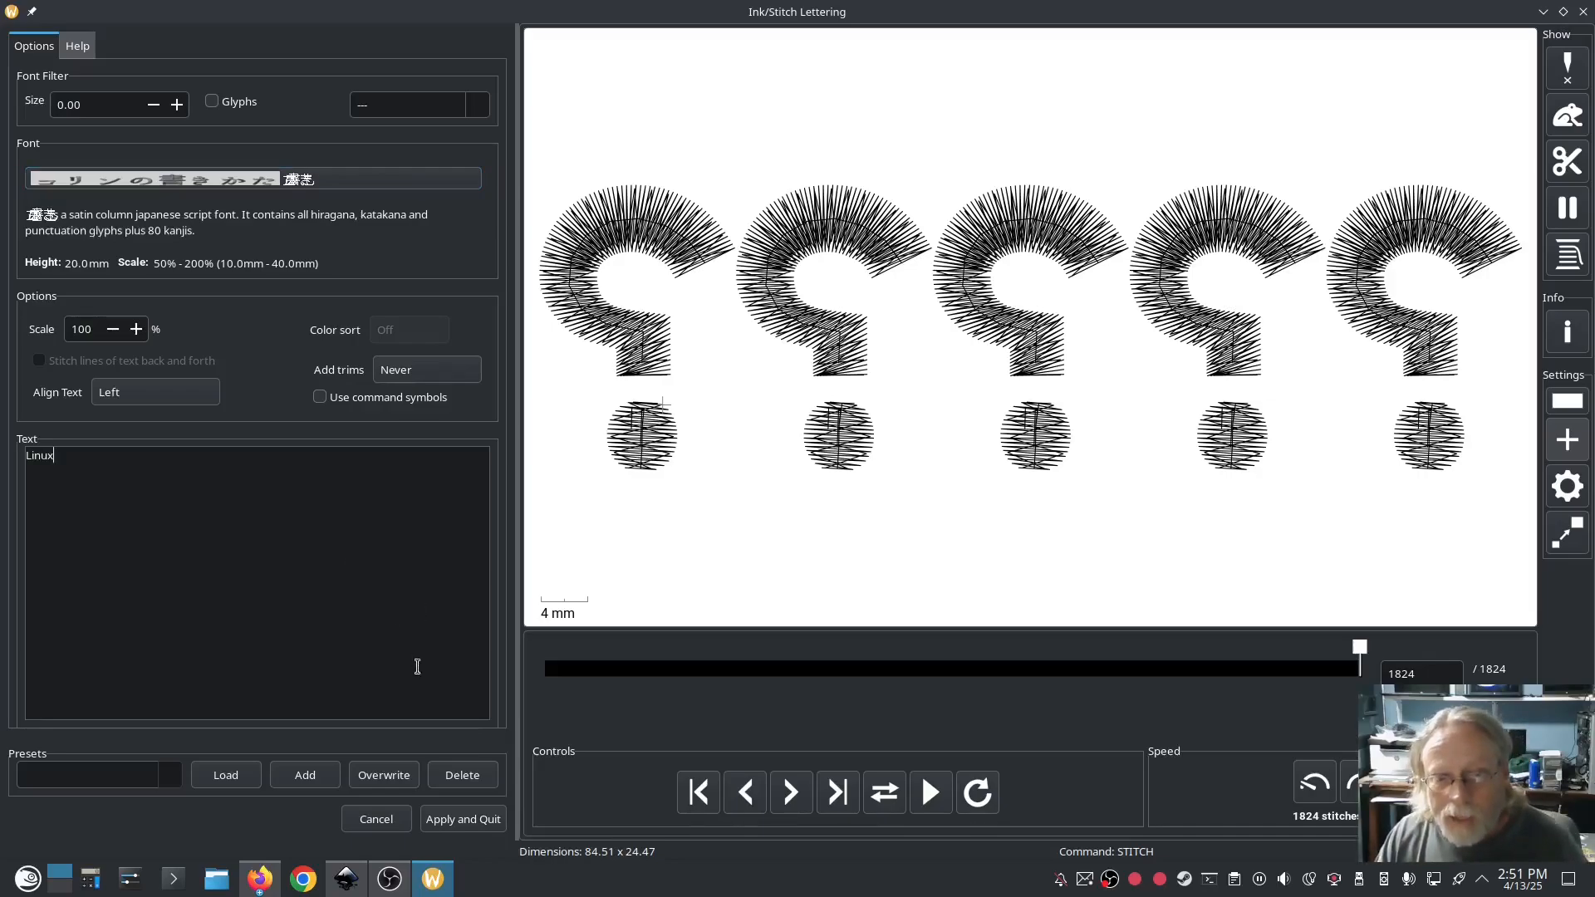
left_click(365, 819)
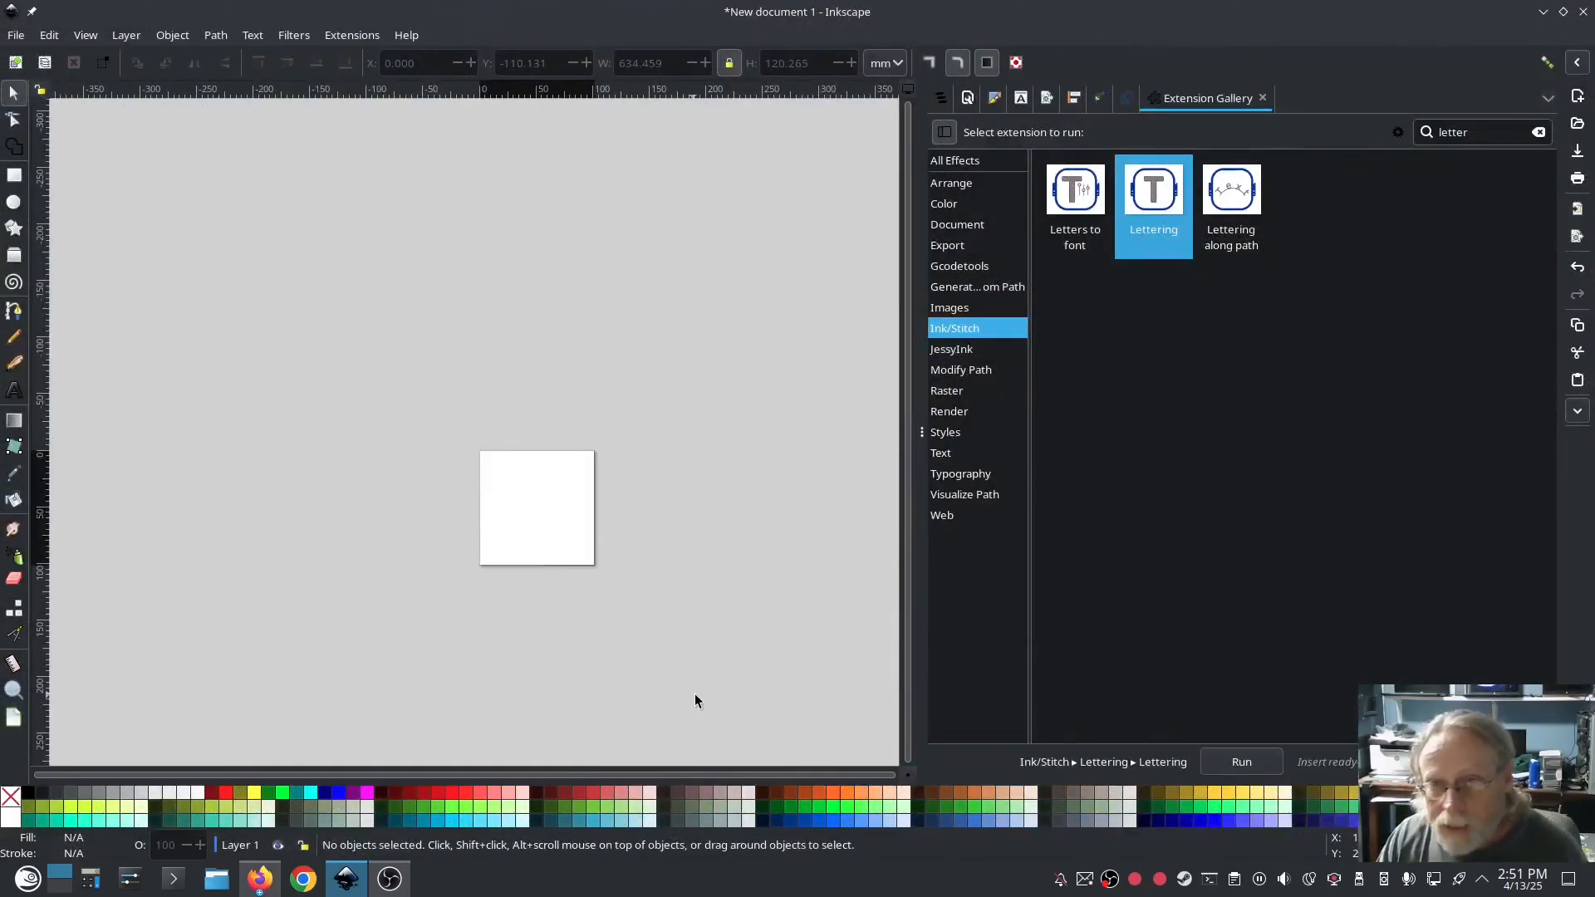